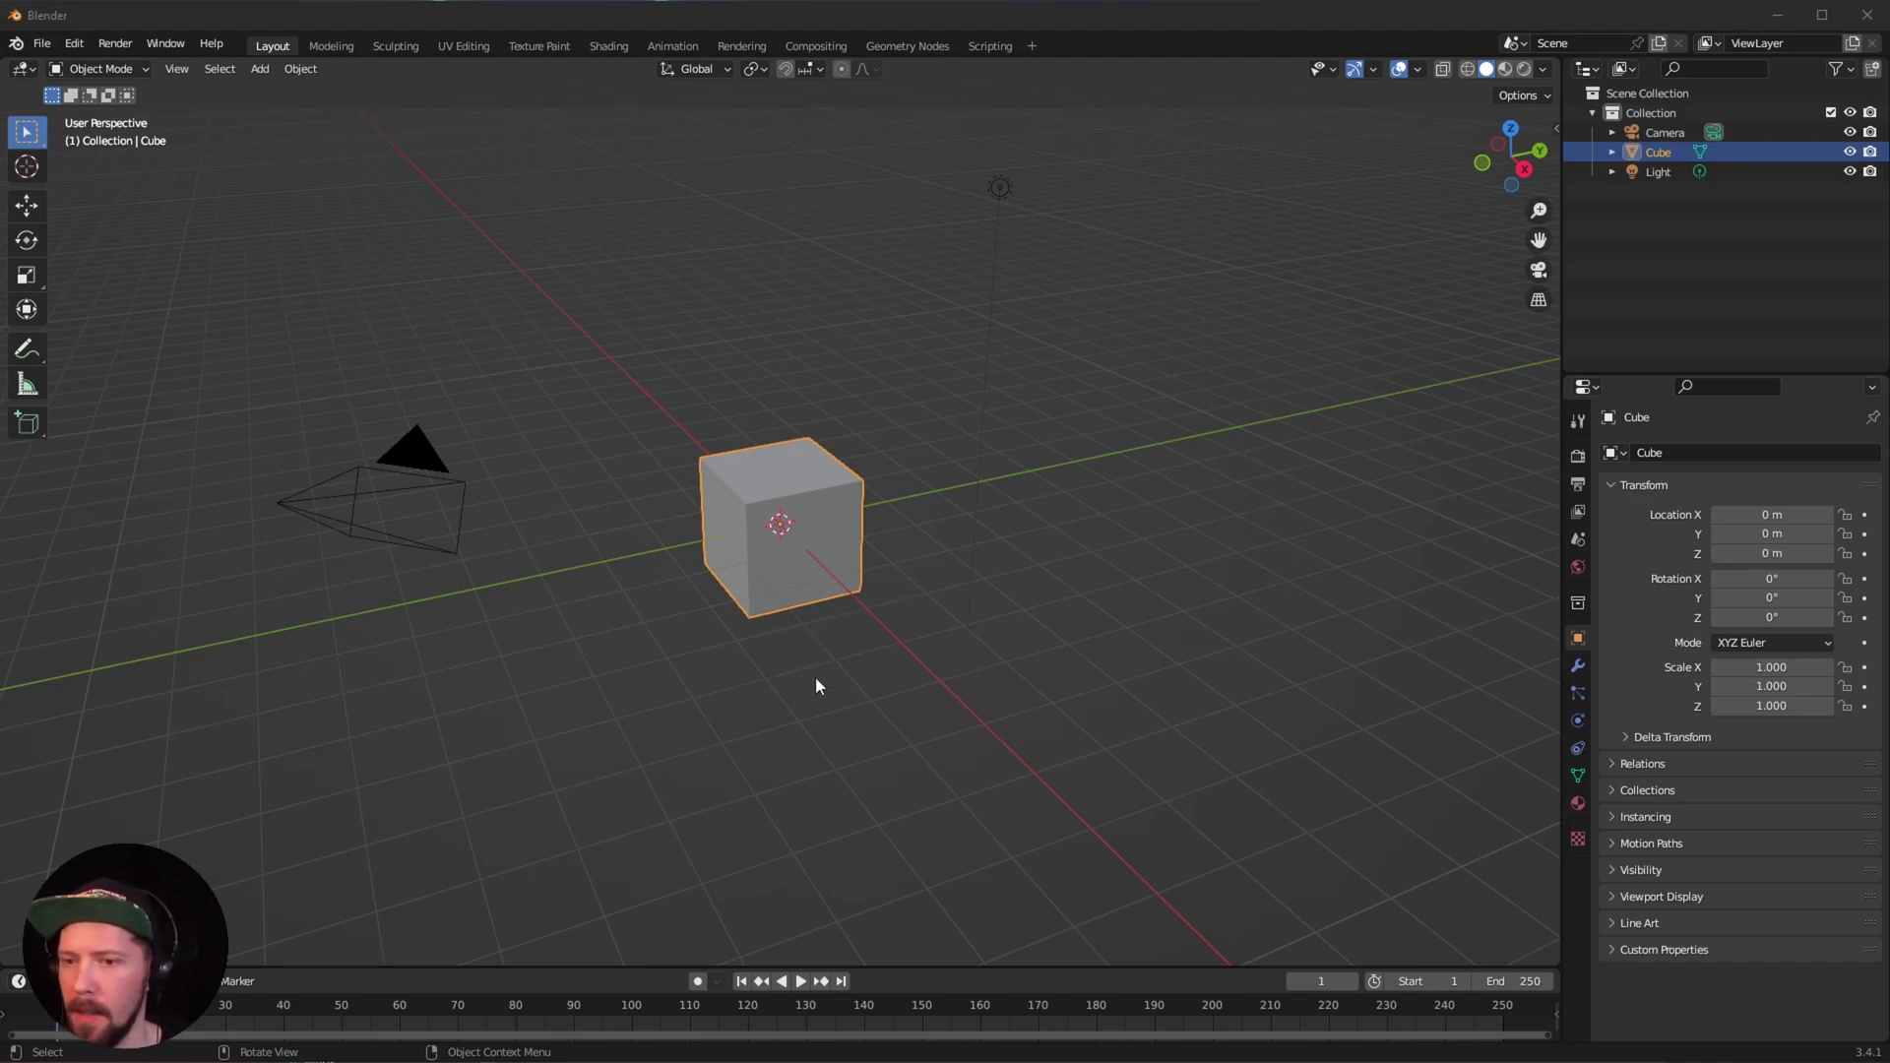
Change the timeline area to the Asset Browser, enlarge it and show the Cars catalog of the User Library.
{"action": "middle_click_drag", "start_coordinate": [816, 685], "coordinate": [846, 598]}
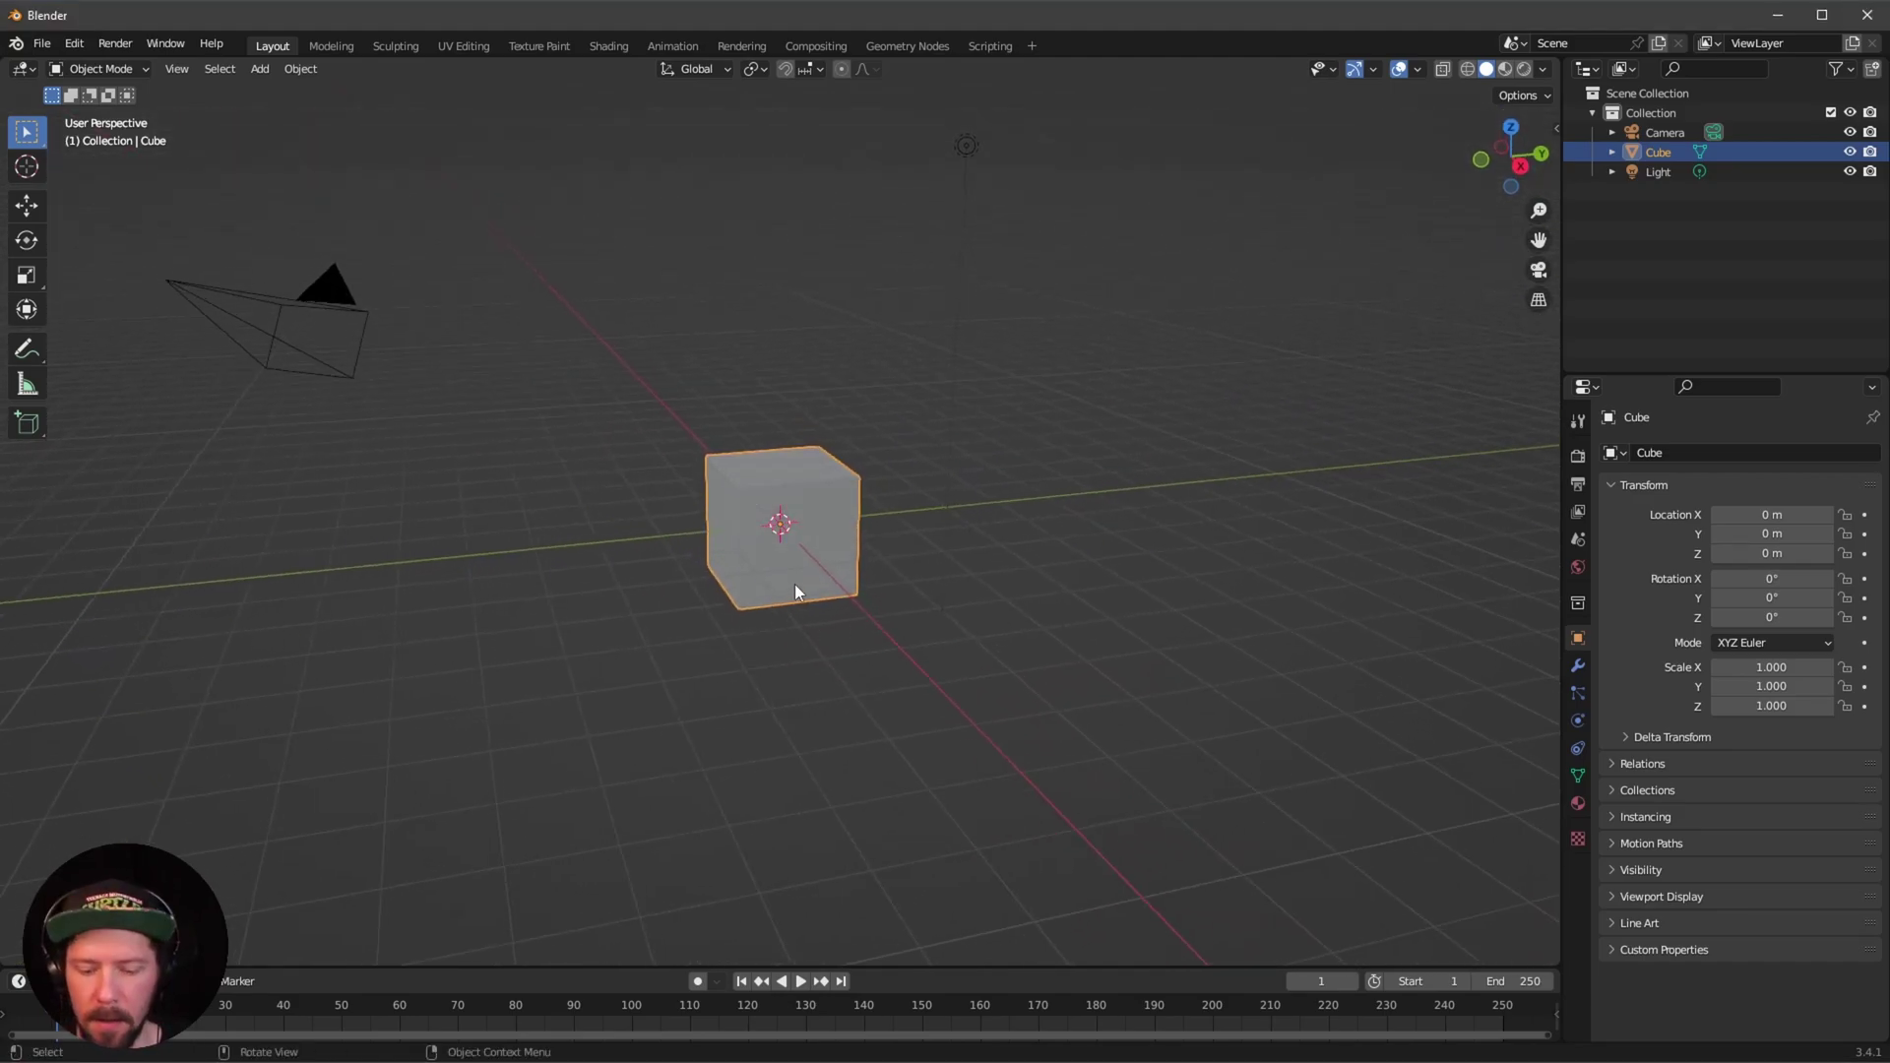
{"action": "left_click", "coordinate": [18, 980]}
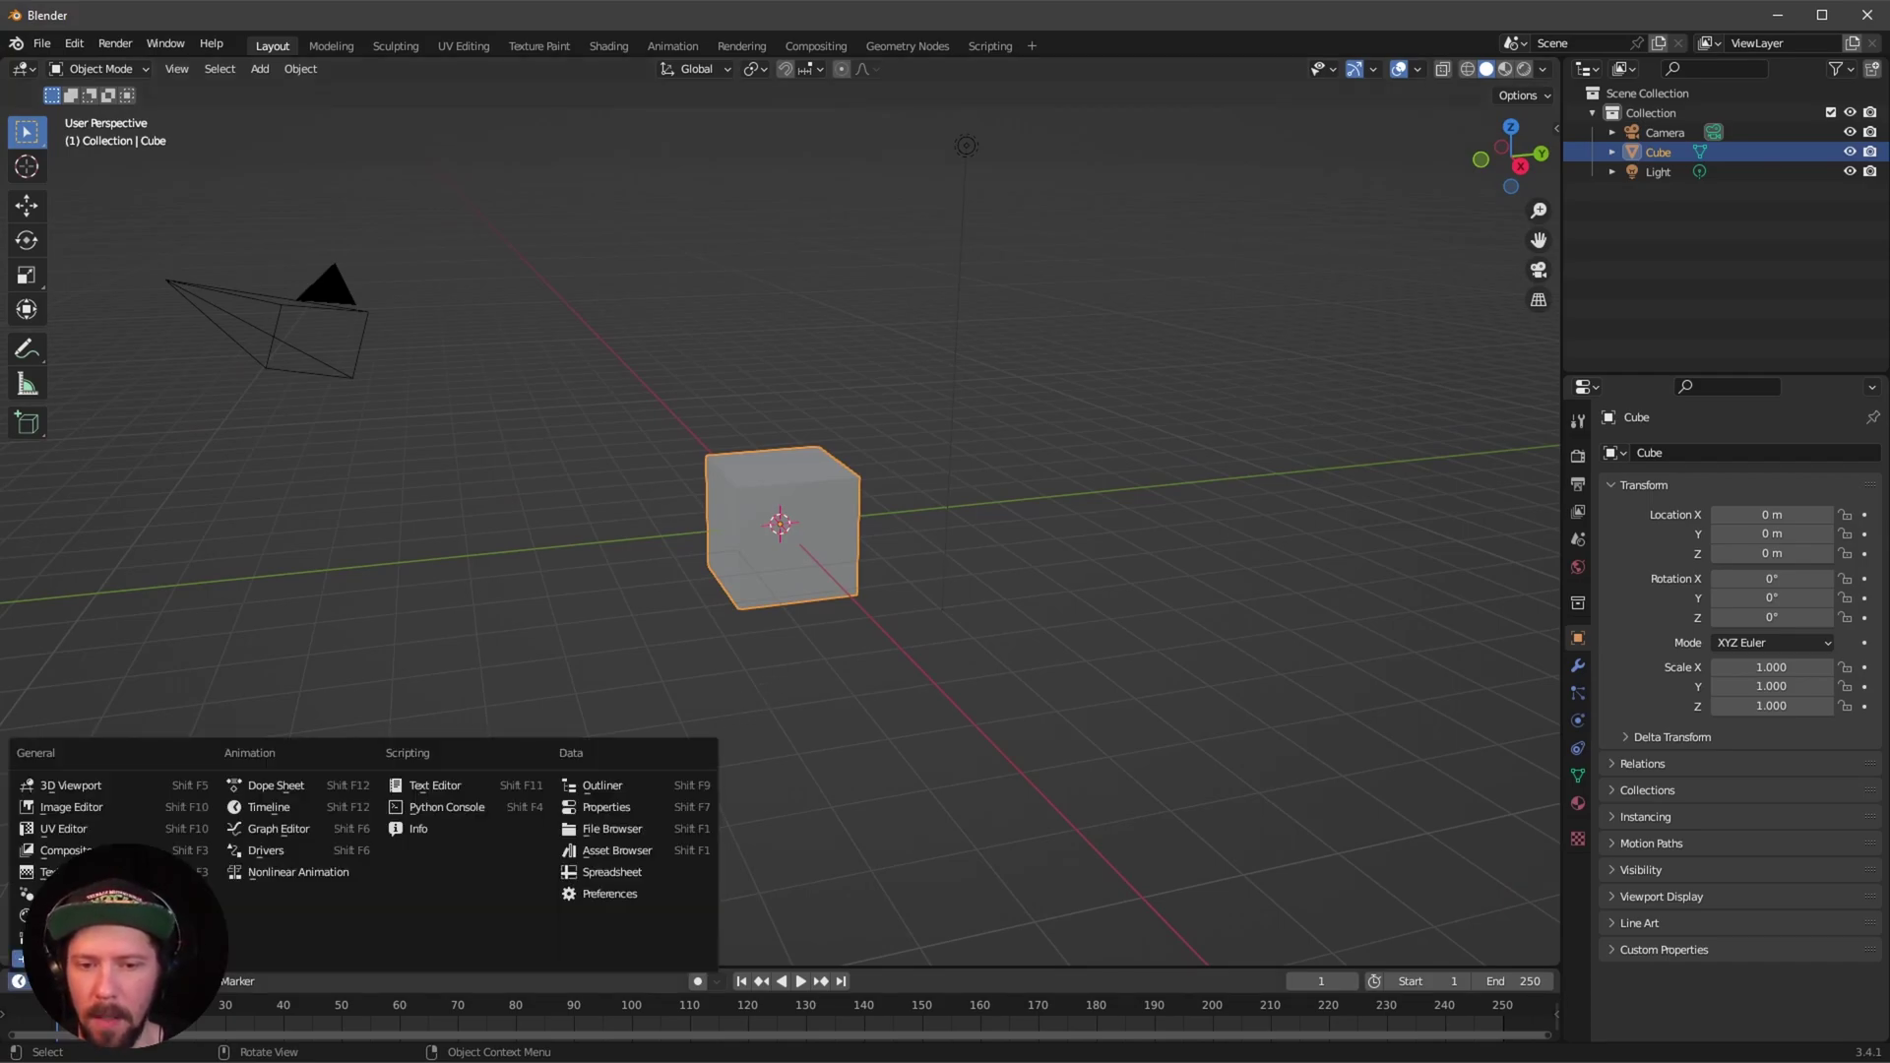
{"action": "left_click", "coordinate": [647, 854]}
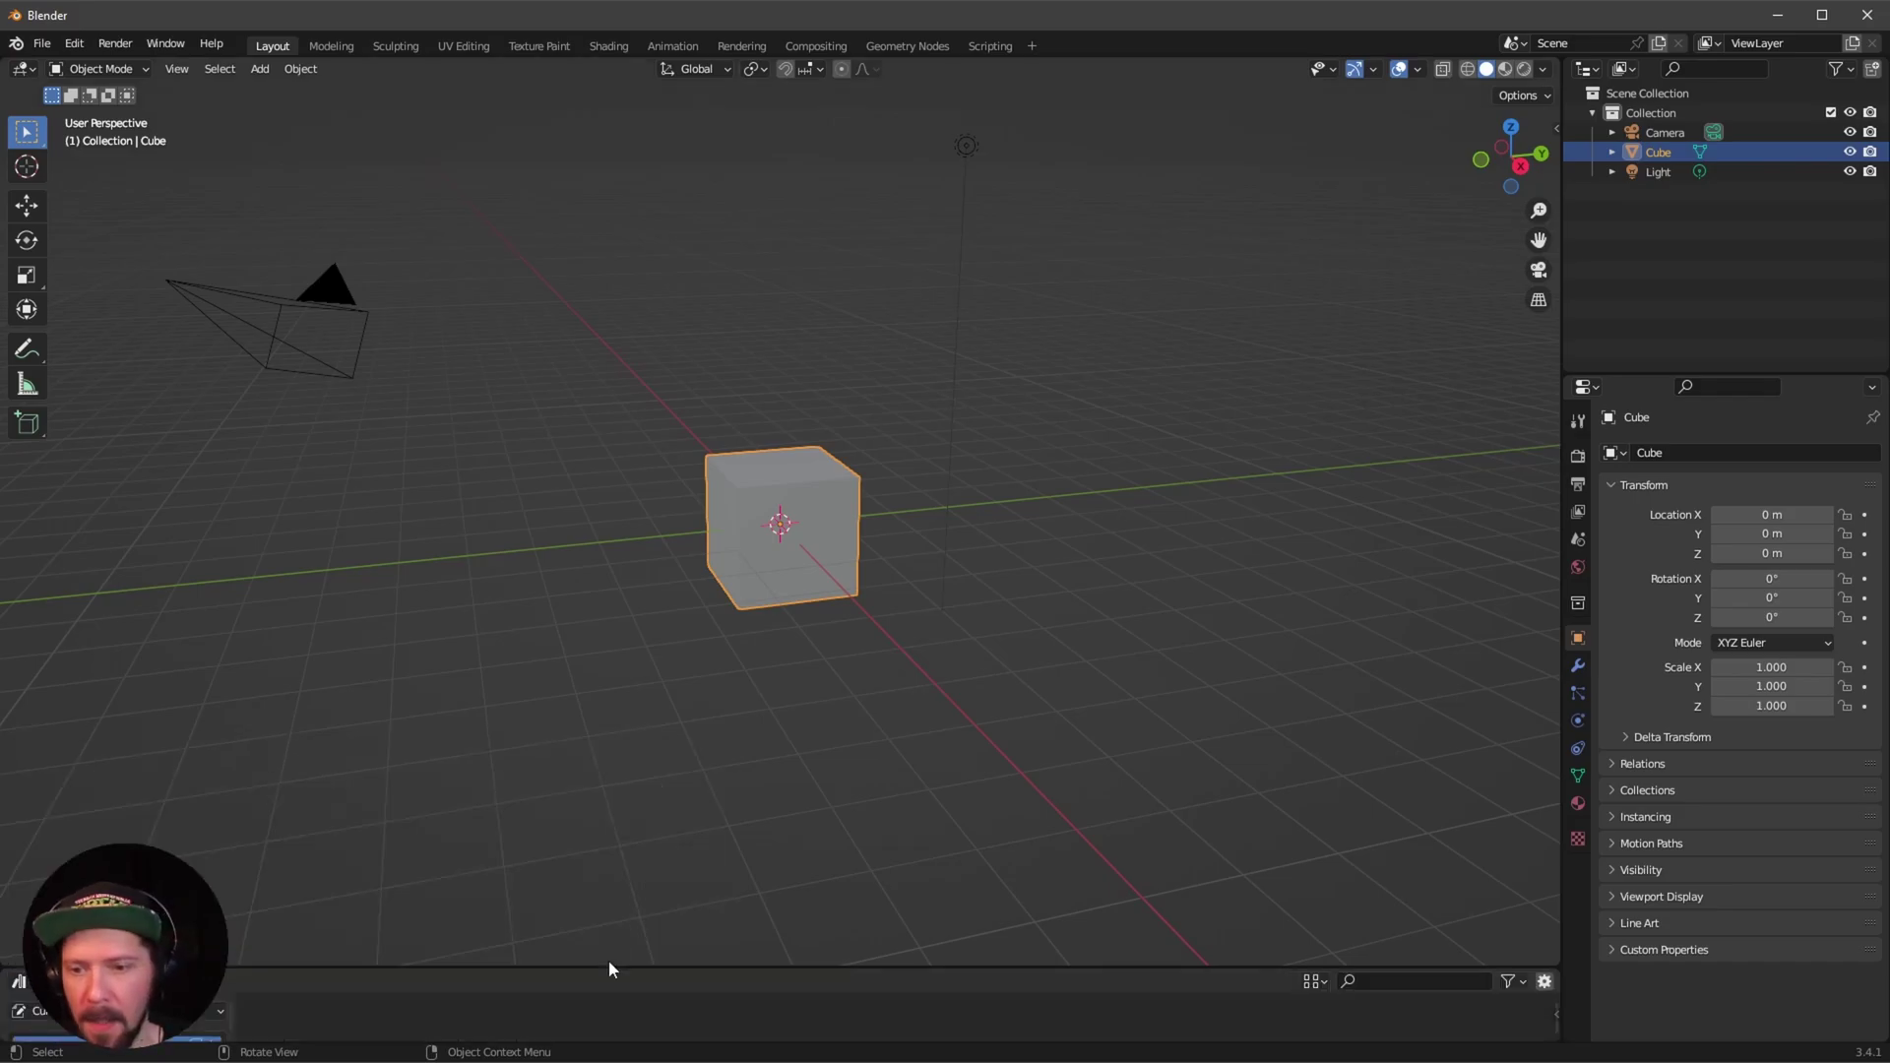
{"action": "left_click_drag", "start_coordinate": [611, 967], "coordinate": [612, 704]}
{"action": "left_click", "coordinate": [118, 747]}
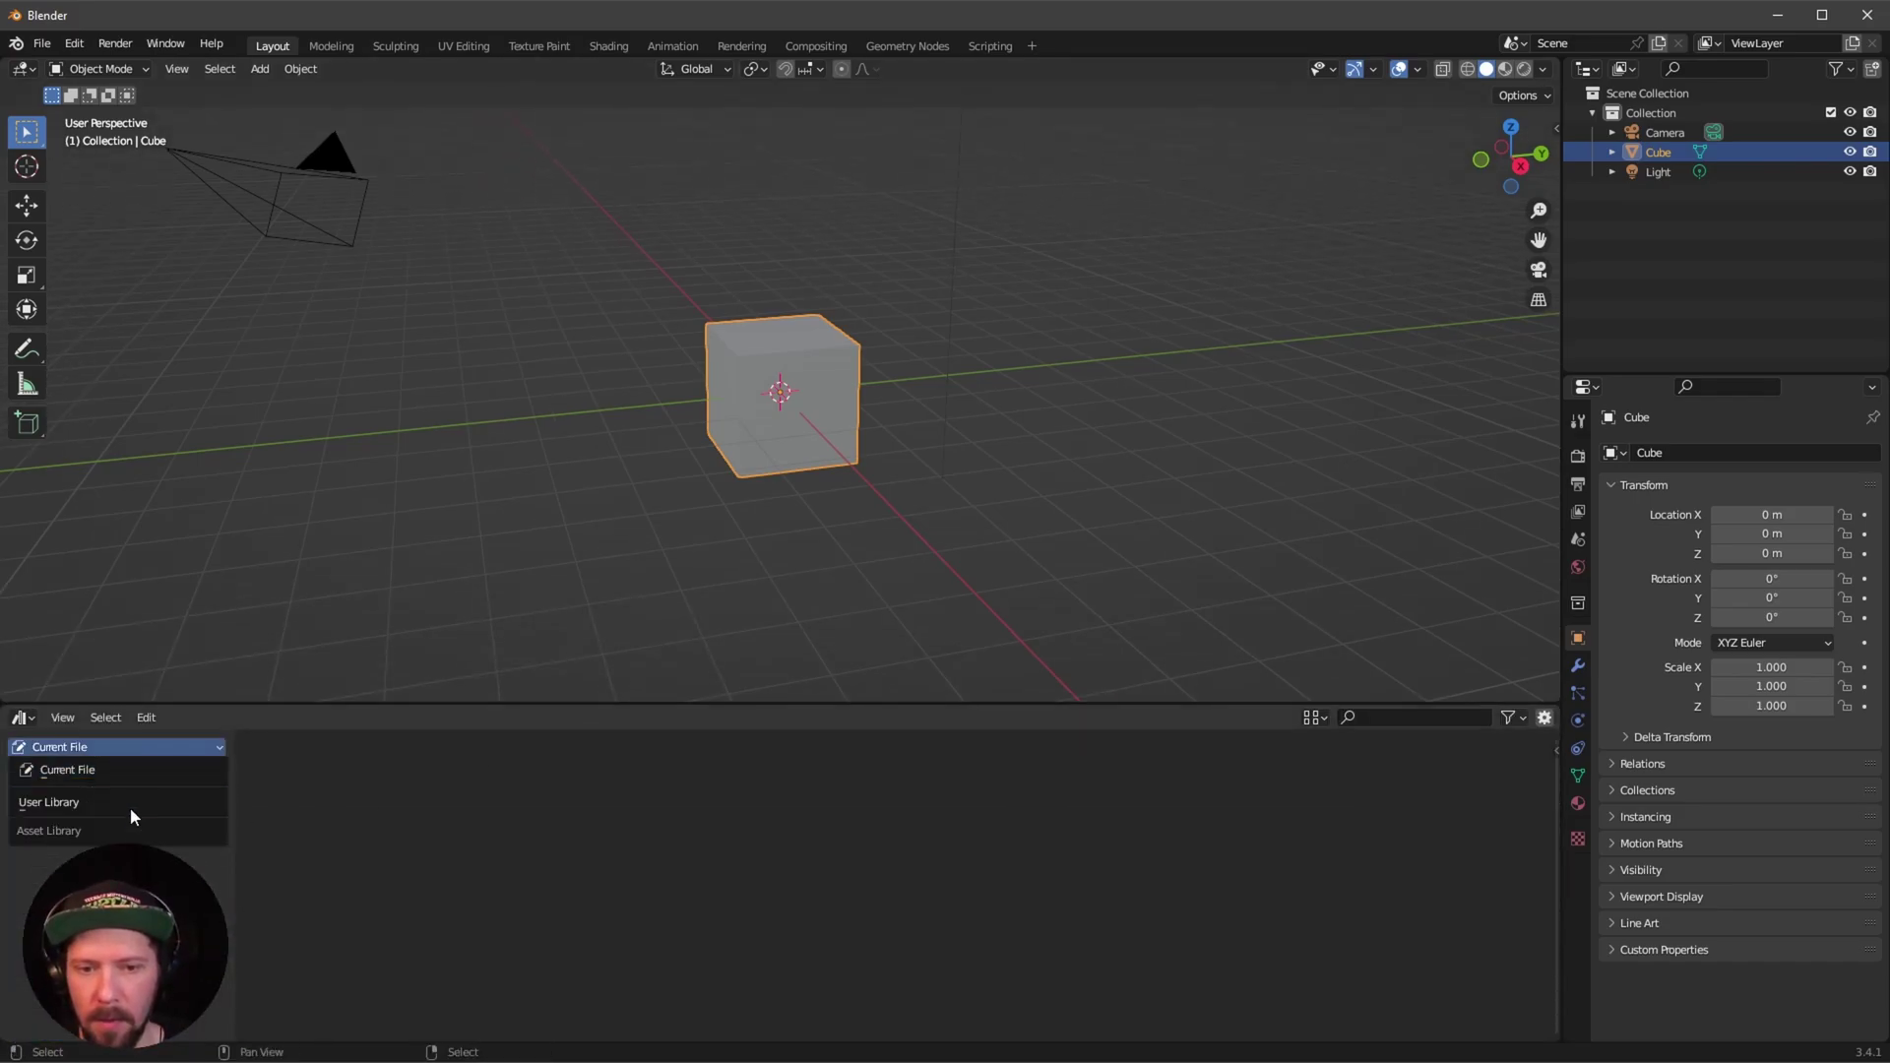
{"action": "left_click", "coordinate": [130, 805]}
{"action": "left_click", "coordinate": [148, 824]}
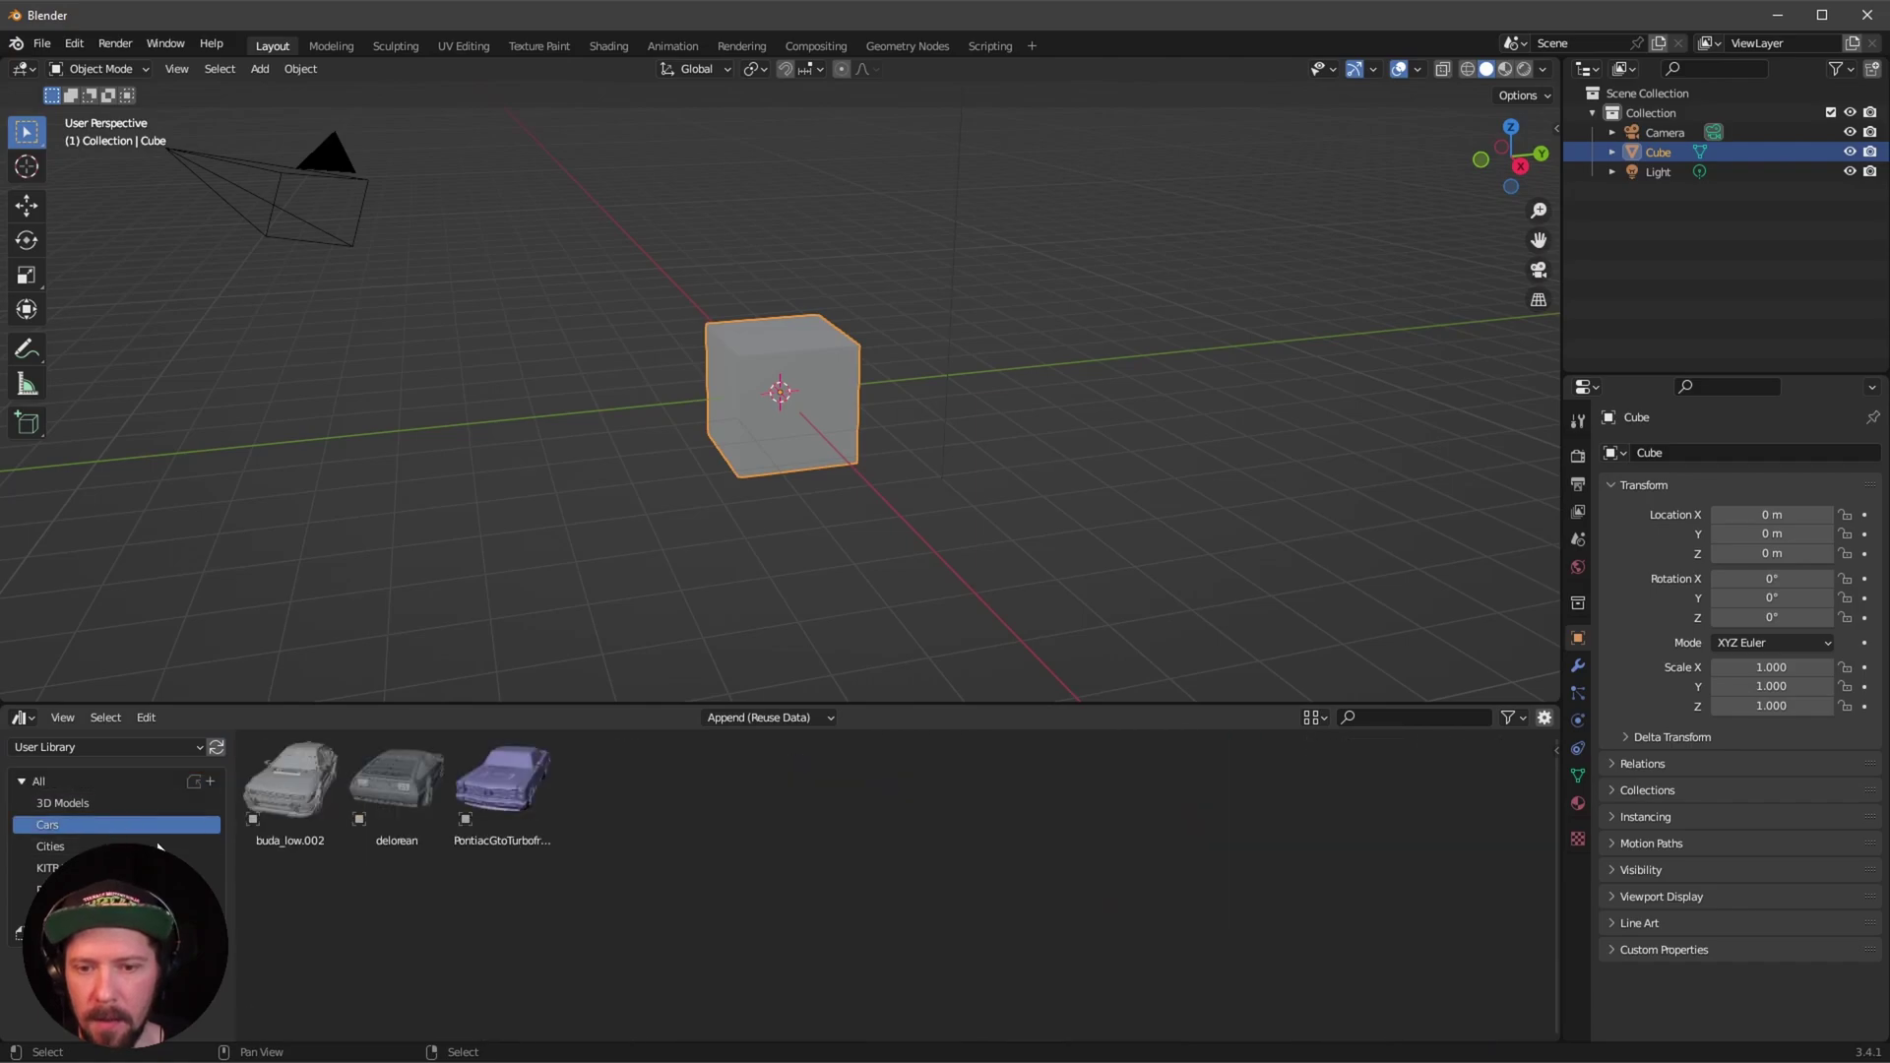
Place the delorean asset in the scene, shrink the Asset Browser, show the transform sidebar and reset the car's location to the origin.
{"action": "left_click_drag", "start_coordinate": [389, 778], "coordinate": [638, 480]}
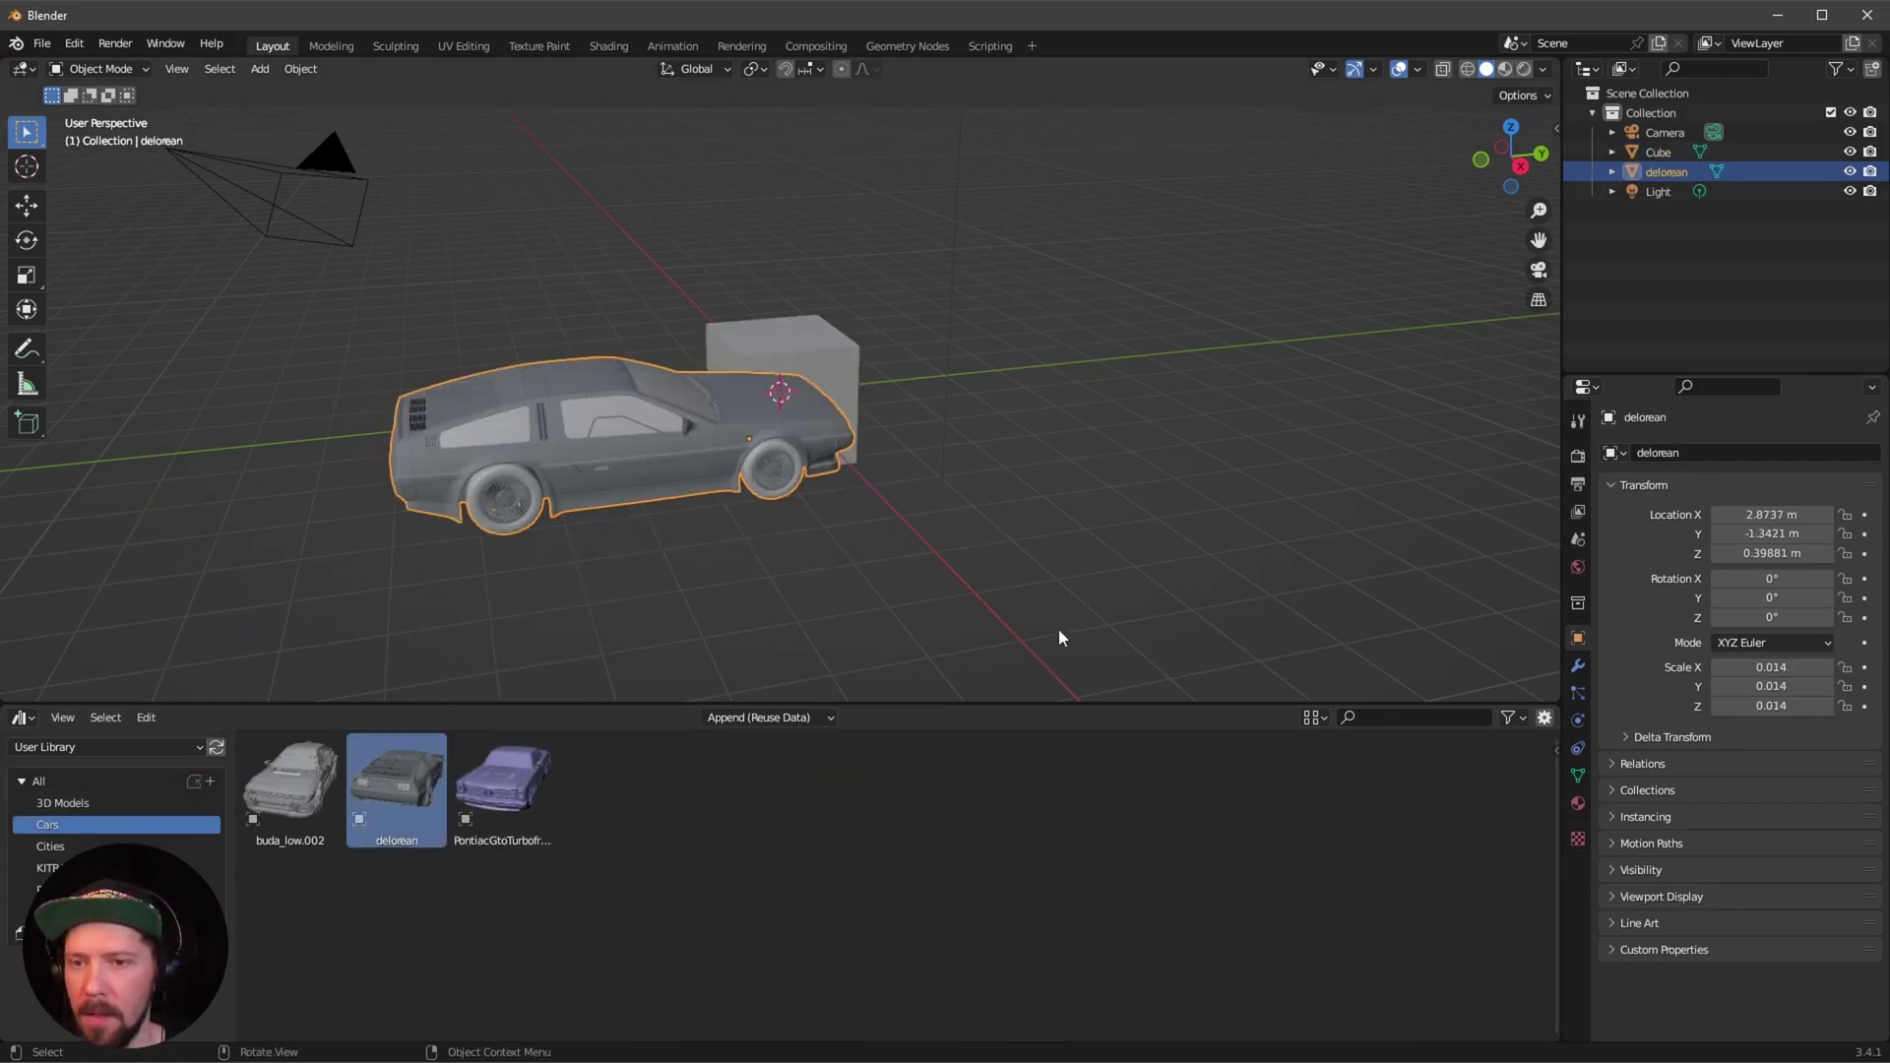
{"action": "left_click_drag", "start_coordinate": [1082, 703], "coordinate": [1082, 891]}
{"action": "key", "text": "n"}
{"action": "key", "text": "alt+g"}
Add a plane at the origin and set its dimensions to 8 m in X and 20 m in Y.
{"action": "middle_click_drag", "start_coordinate": [1090, 645], "coordinate": [961, 640]}
{"action": "key", "text": "shift+a"}
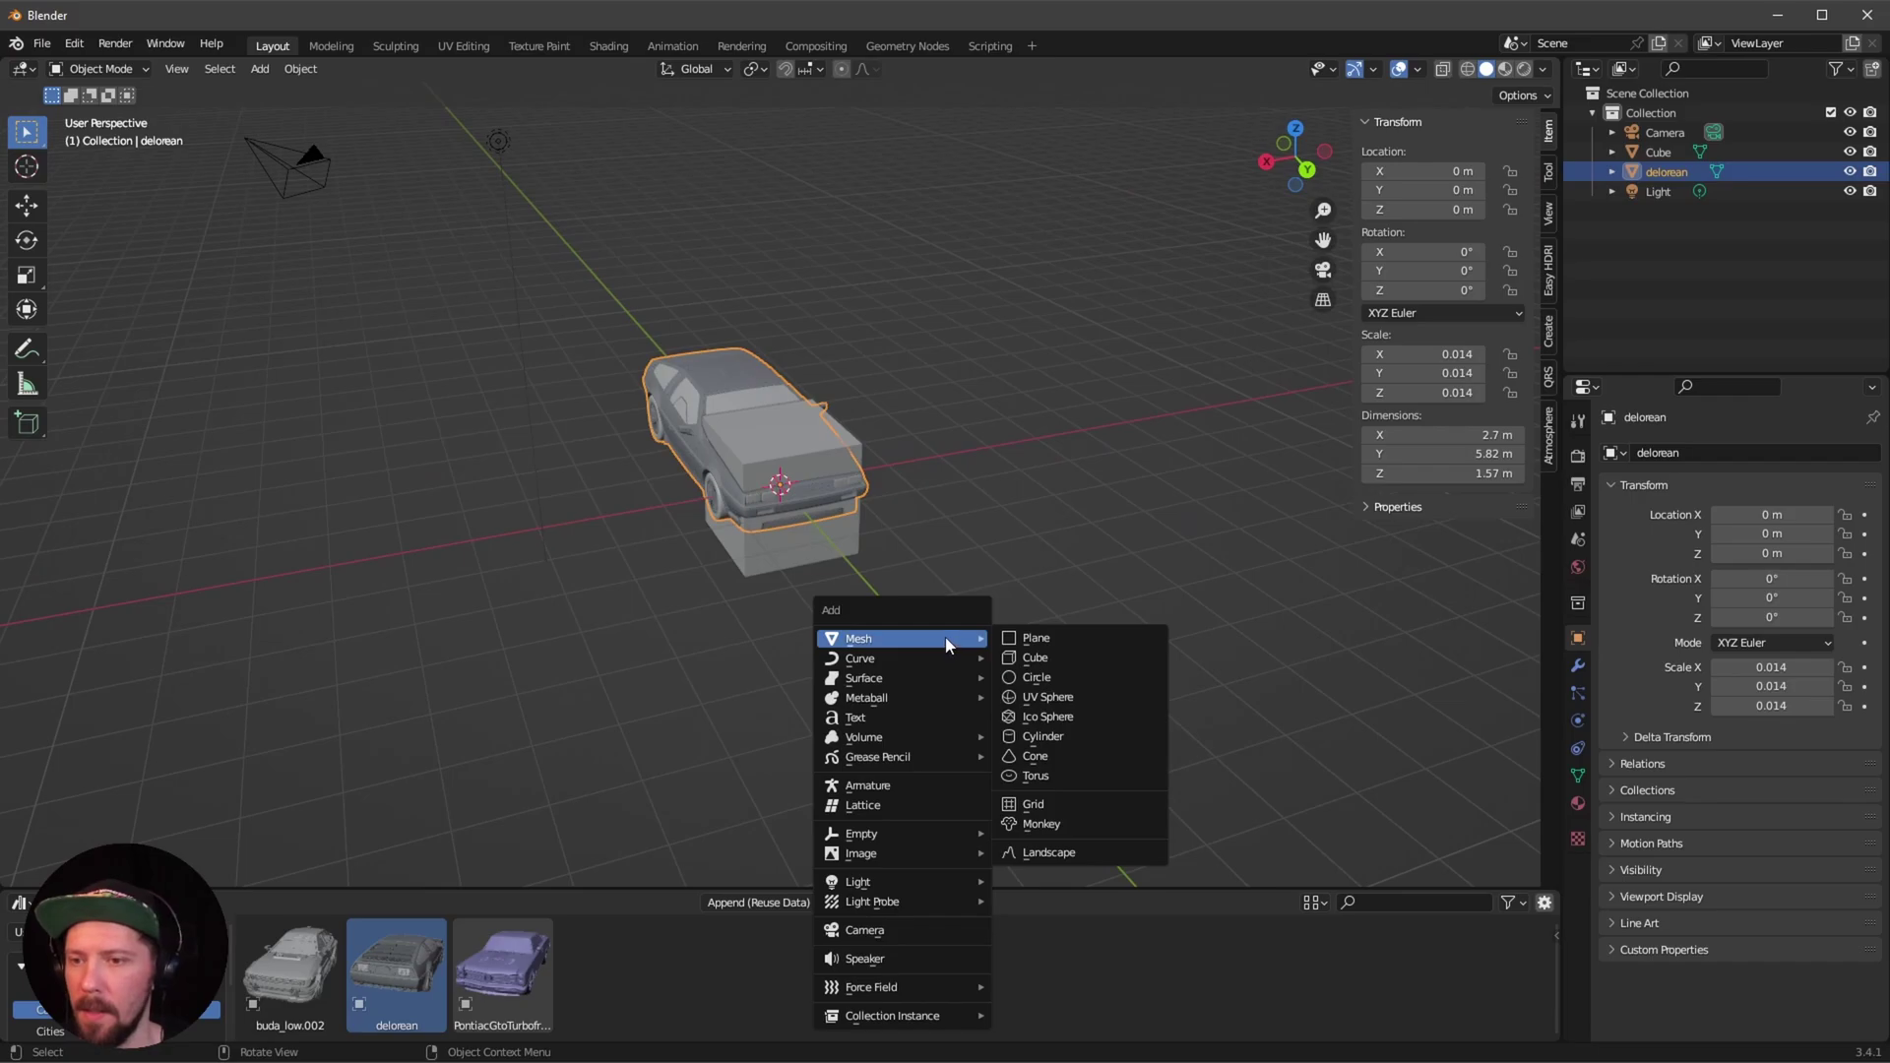
{"action": "left_click", "coordinate": [1033, 638]}
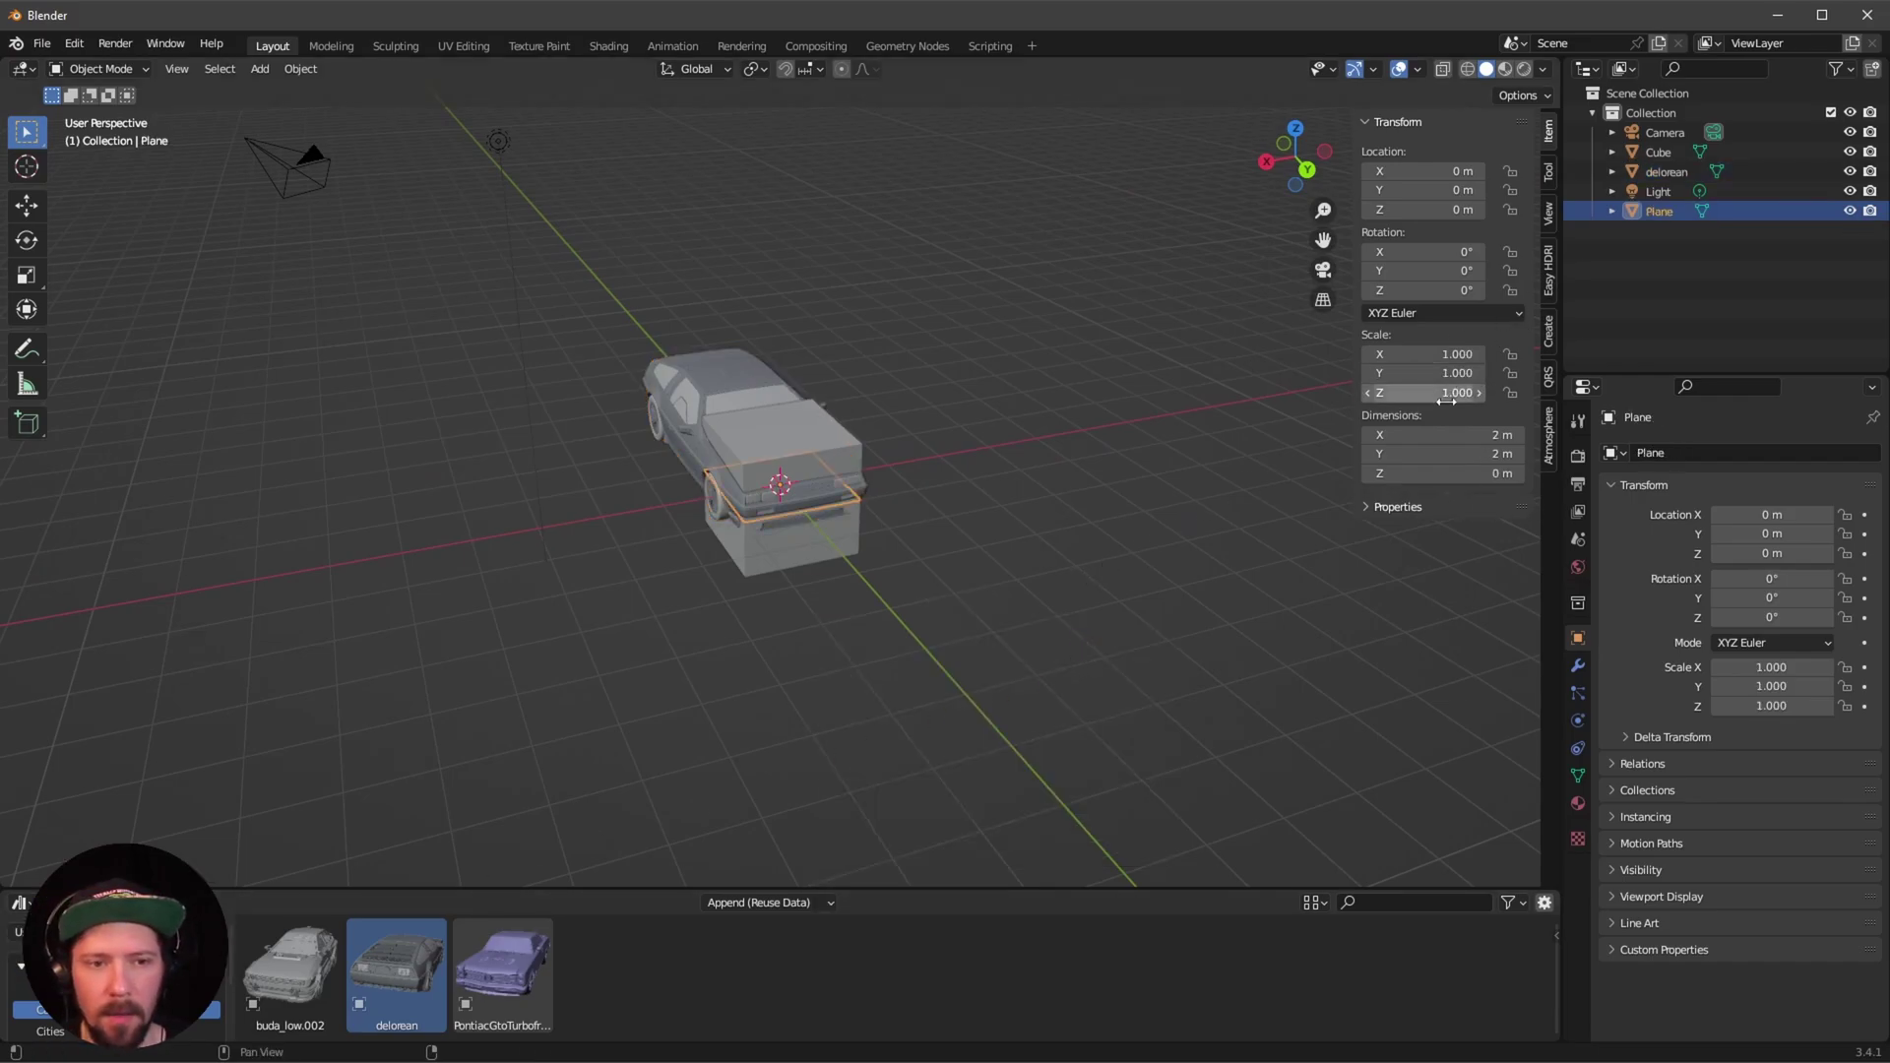
{"action": "left_click", "coordinate": [1491, 434]}
{"action": "type", "text": "8"}
{"action": "key", "text": "Tab"}
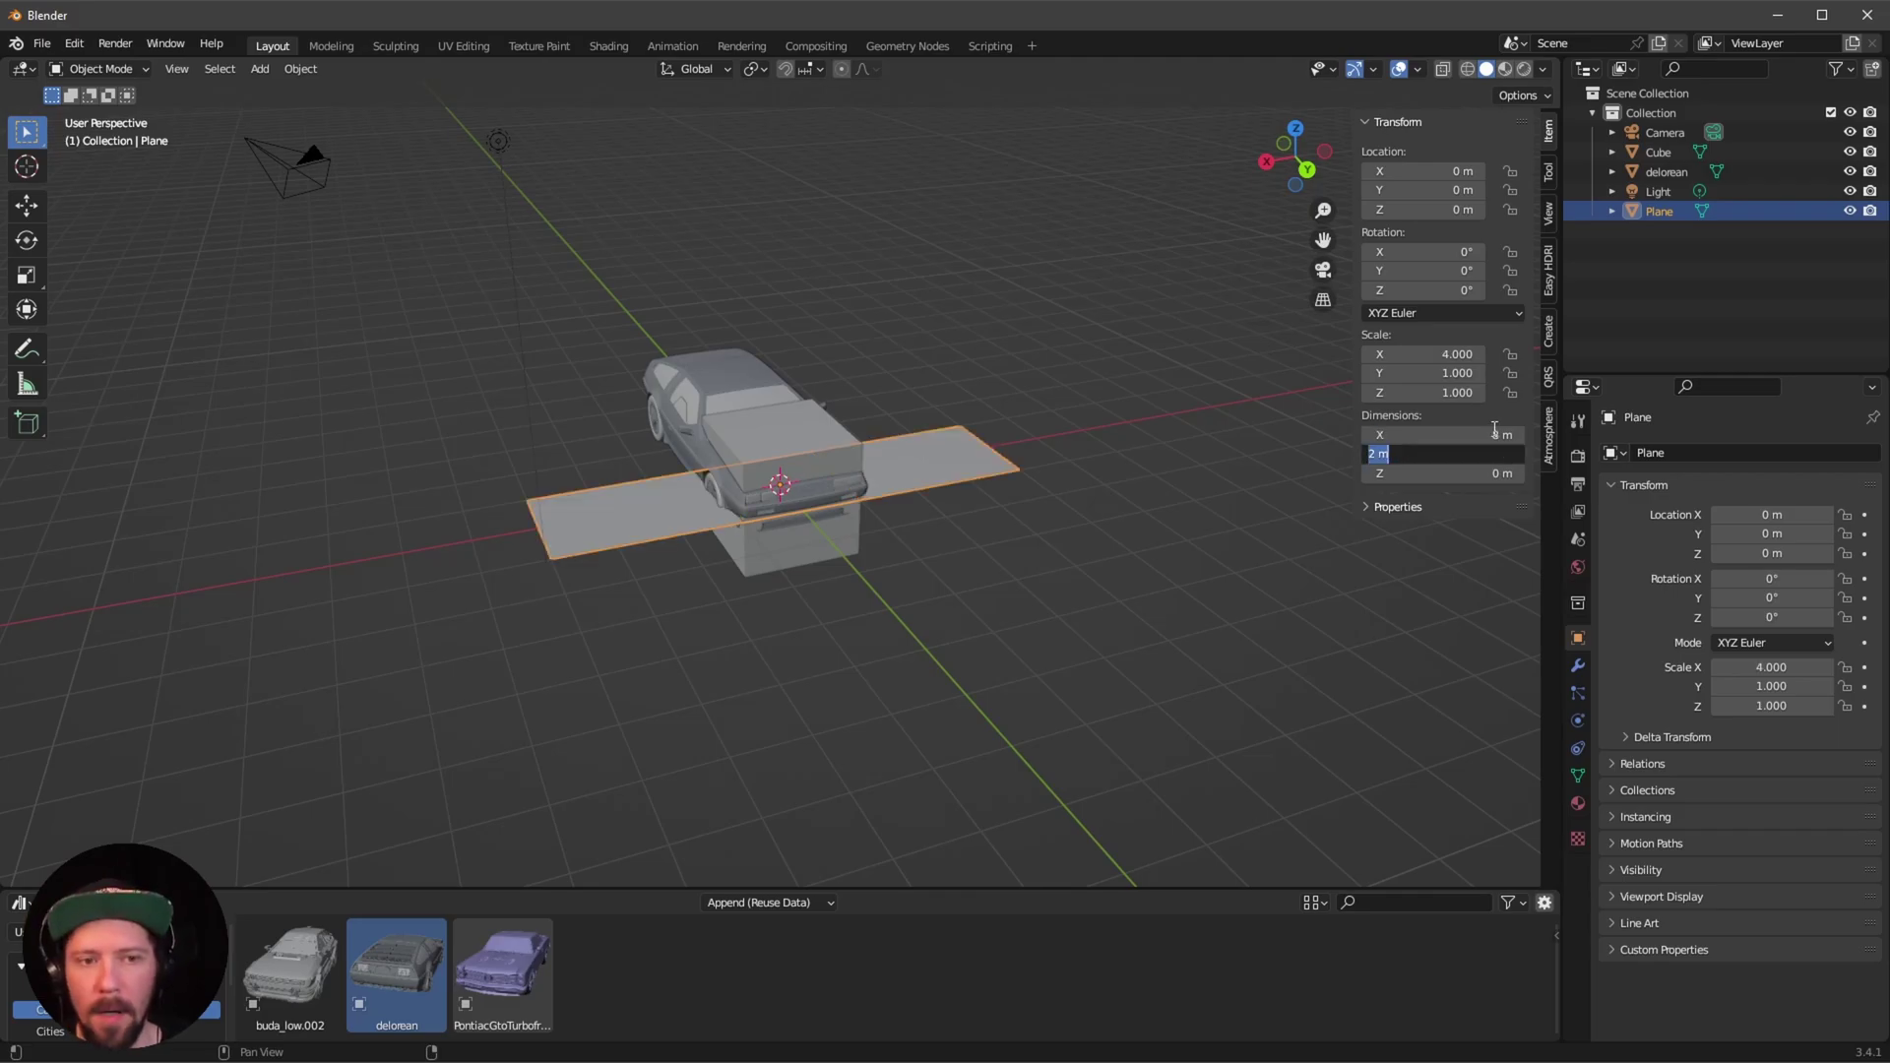
{"action": "type", "text": "20"}
{"action": "key", "text": "Return"}
Raise the car along Z to about 0.36 m so that its wheels rest on the plane.
{"action": "middle_click_drag", "start_coordinate": [640, 605], "coordinate": [881, 528]}
{"action": "left_click", "coordinate": [858, 535]}
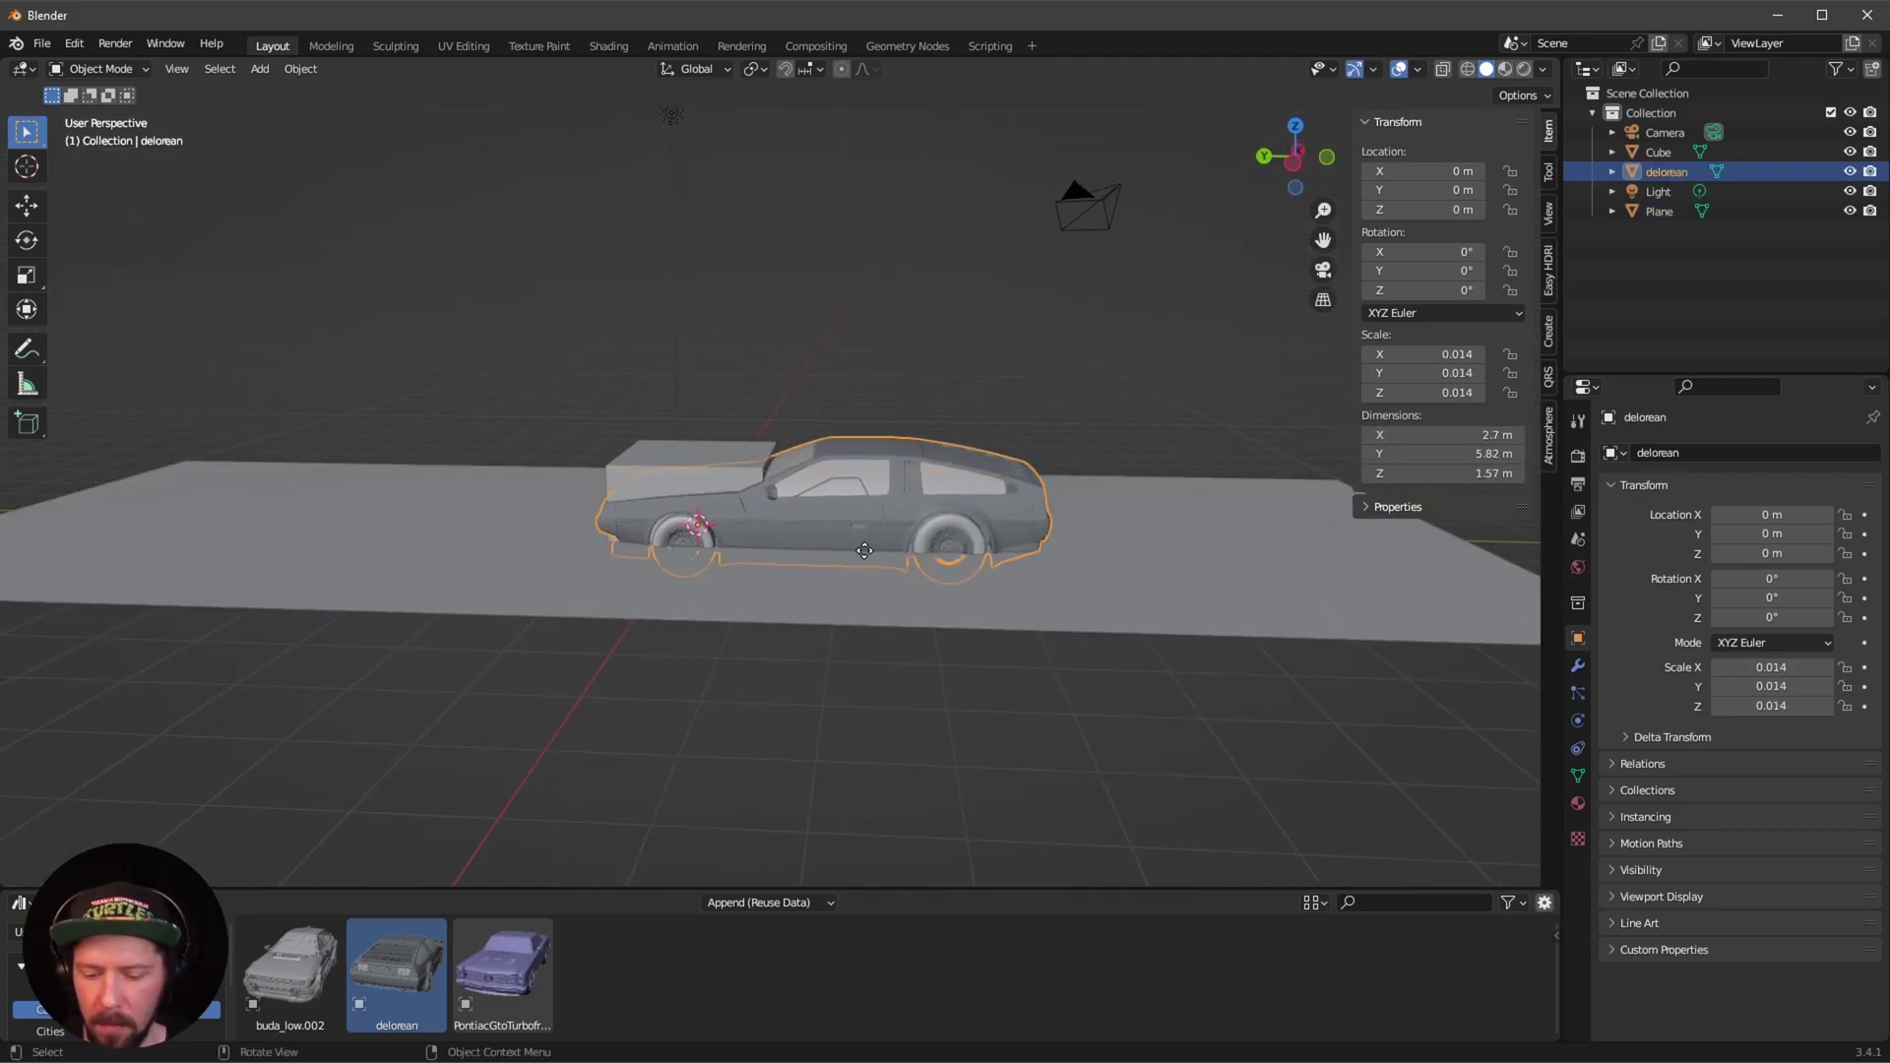
{"action": "key", "text": "z"}
{"action": "left_click", "coordinate": [951, 556]}
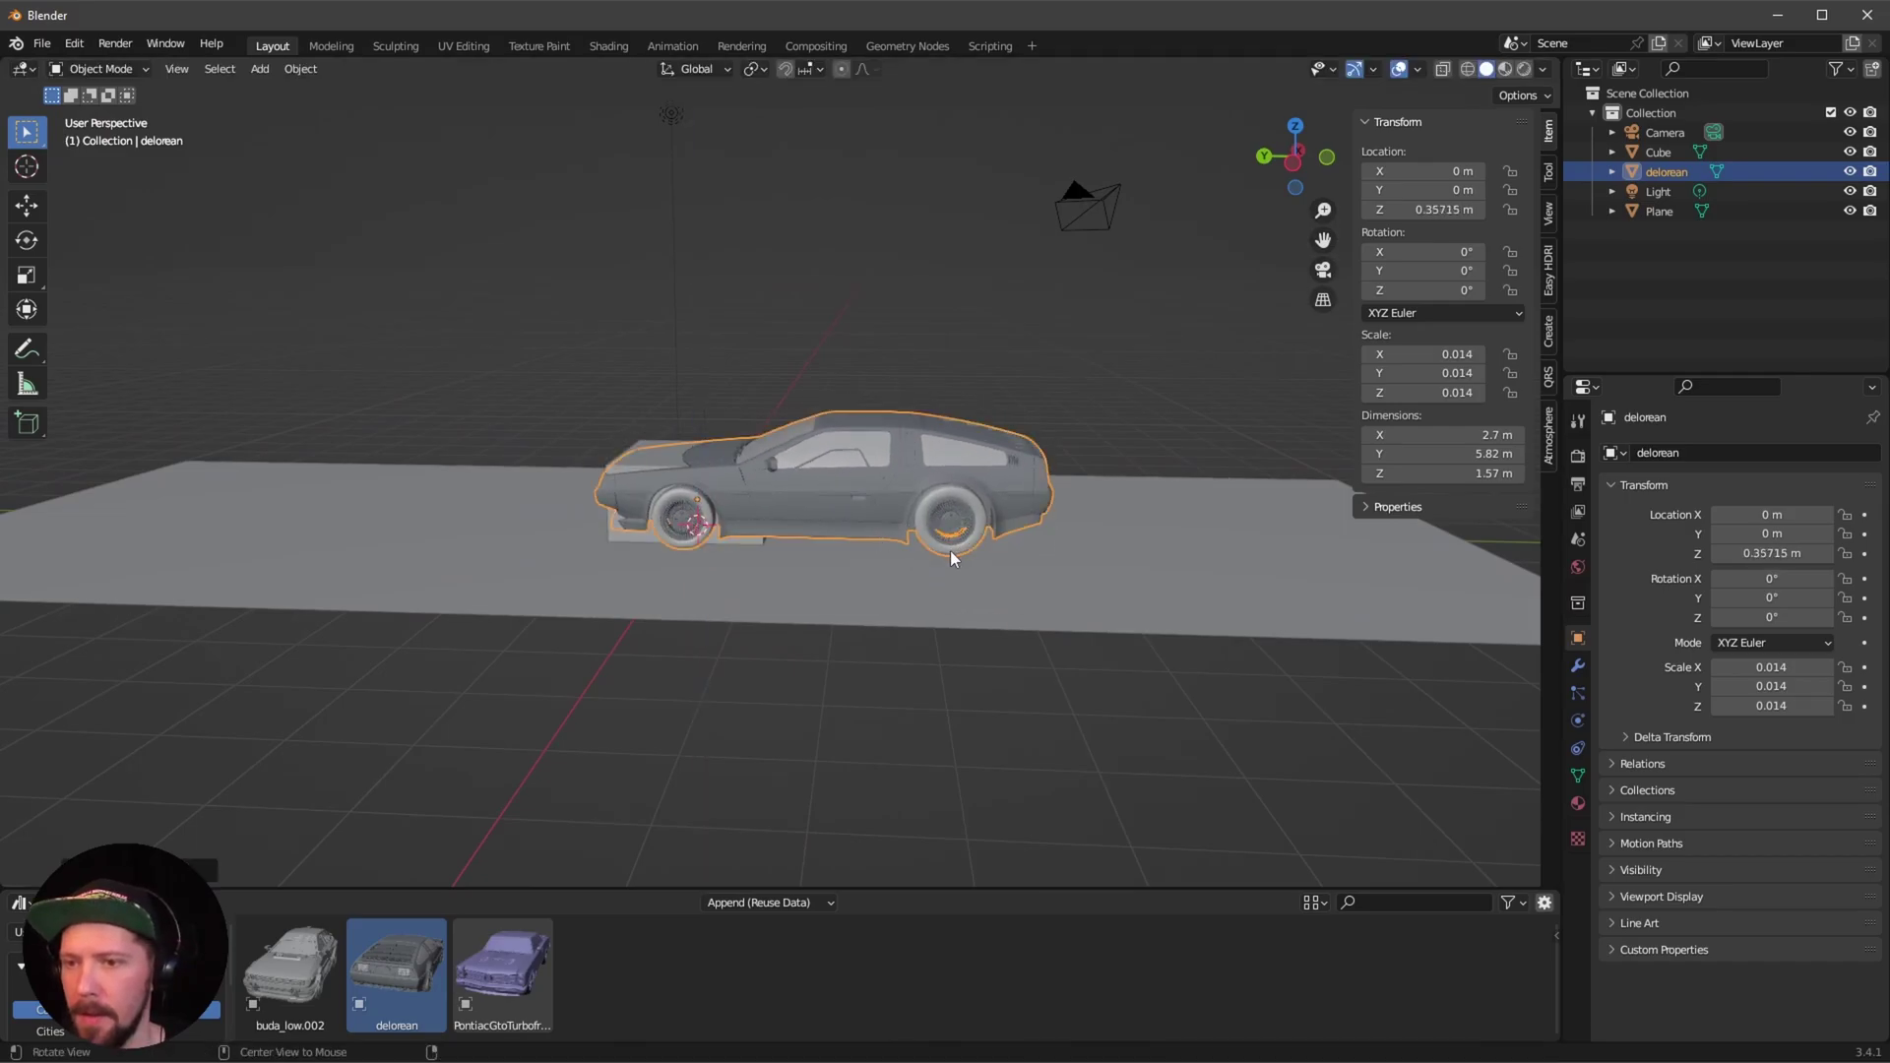
Move the car along the Y axis to about 2.09 m, centring its body lengthwise around the cube.
{"action": "middle_click_drag", "start_coordinate": [948, 552], "coordinate": [935, 628]}
{"action": "key", "text": "g"}
{"action": "key", "text": "y"}
{"action": "left_click", "coordinate": [945, 615]}
{"action": "key", "text": "KP_7"}
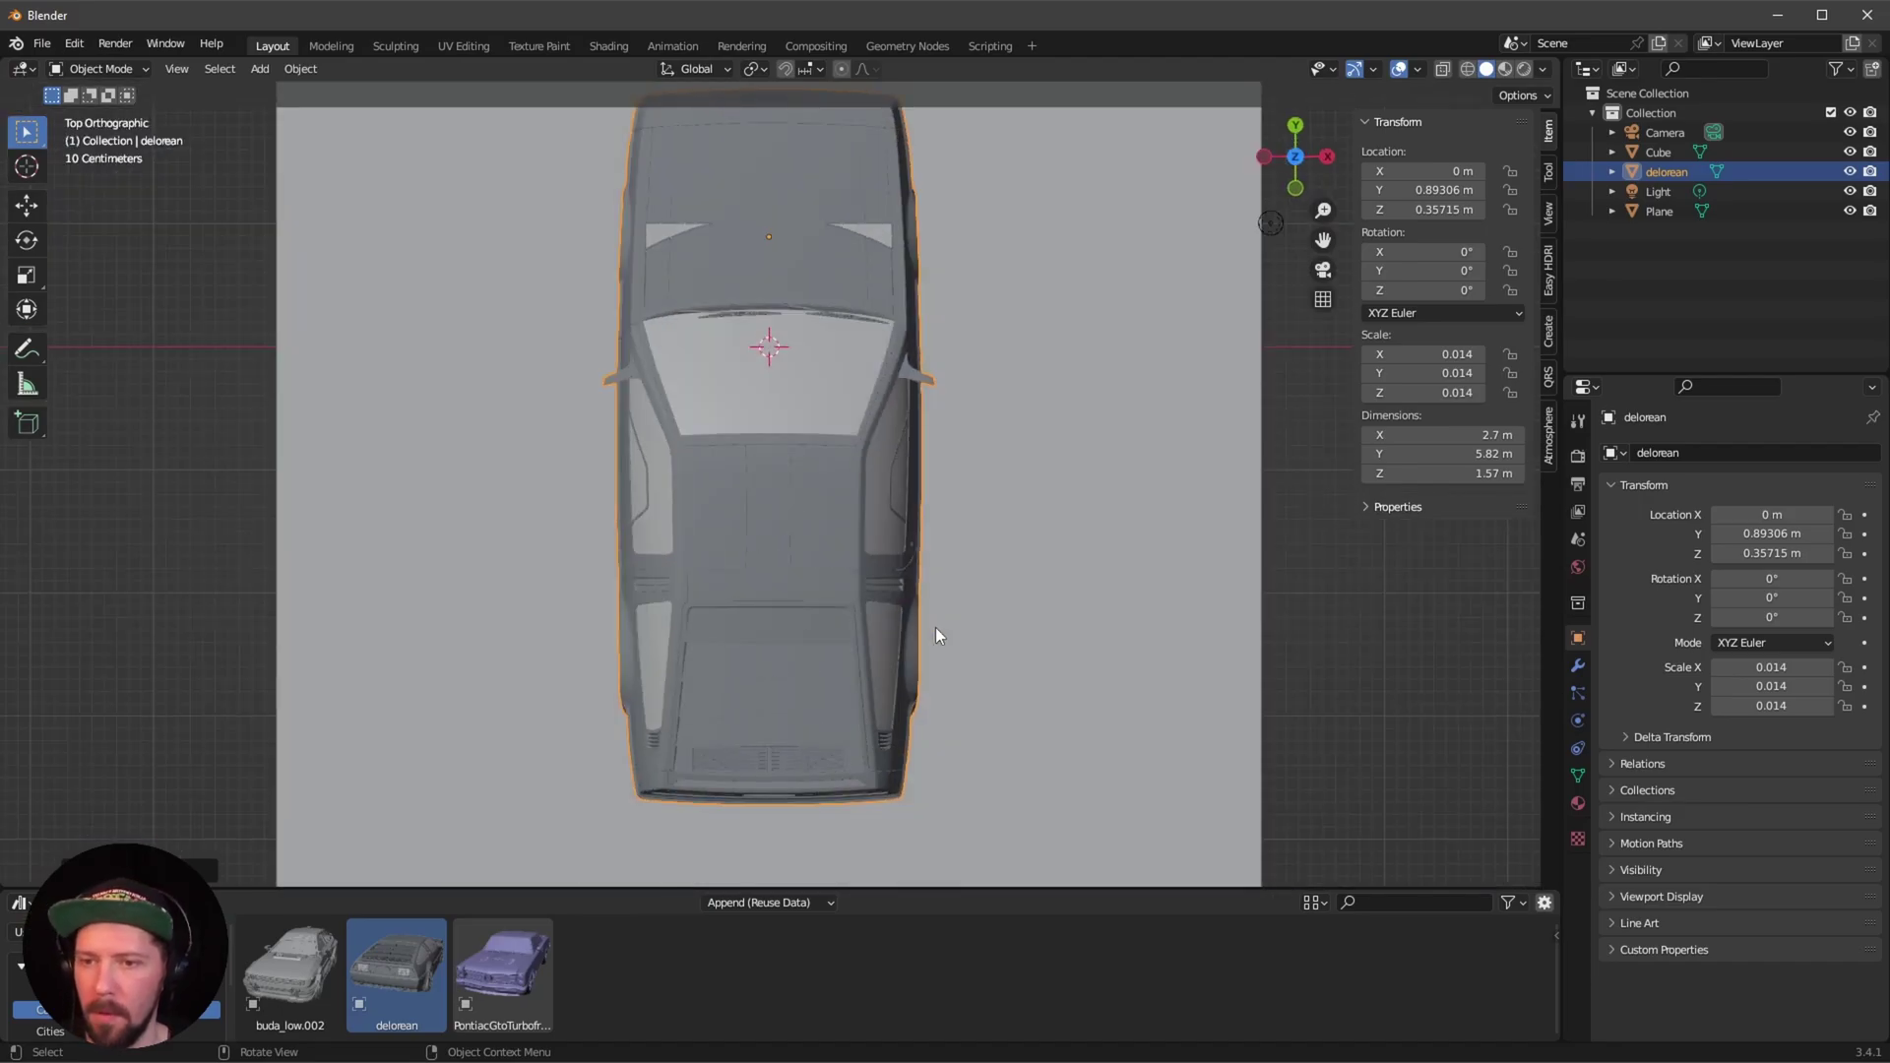
{"action": "scroll", "coordinate": [624, 670], "scroll_direction": "down", "scroll_amount": 2}
{"action": "key", "text": "g"}
{"action": "key", "text": "y"}
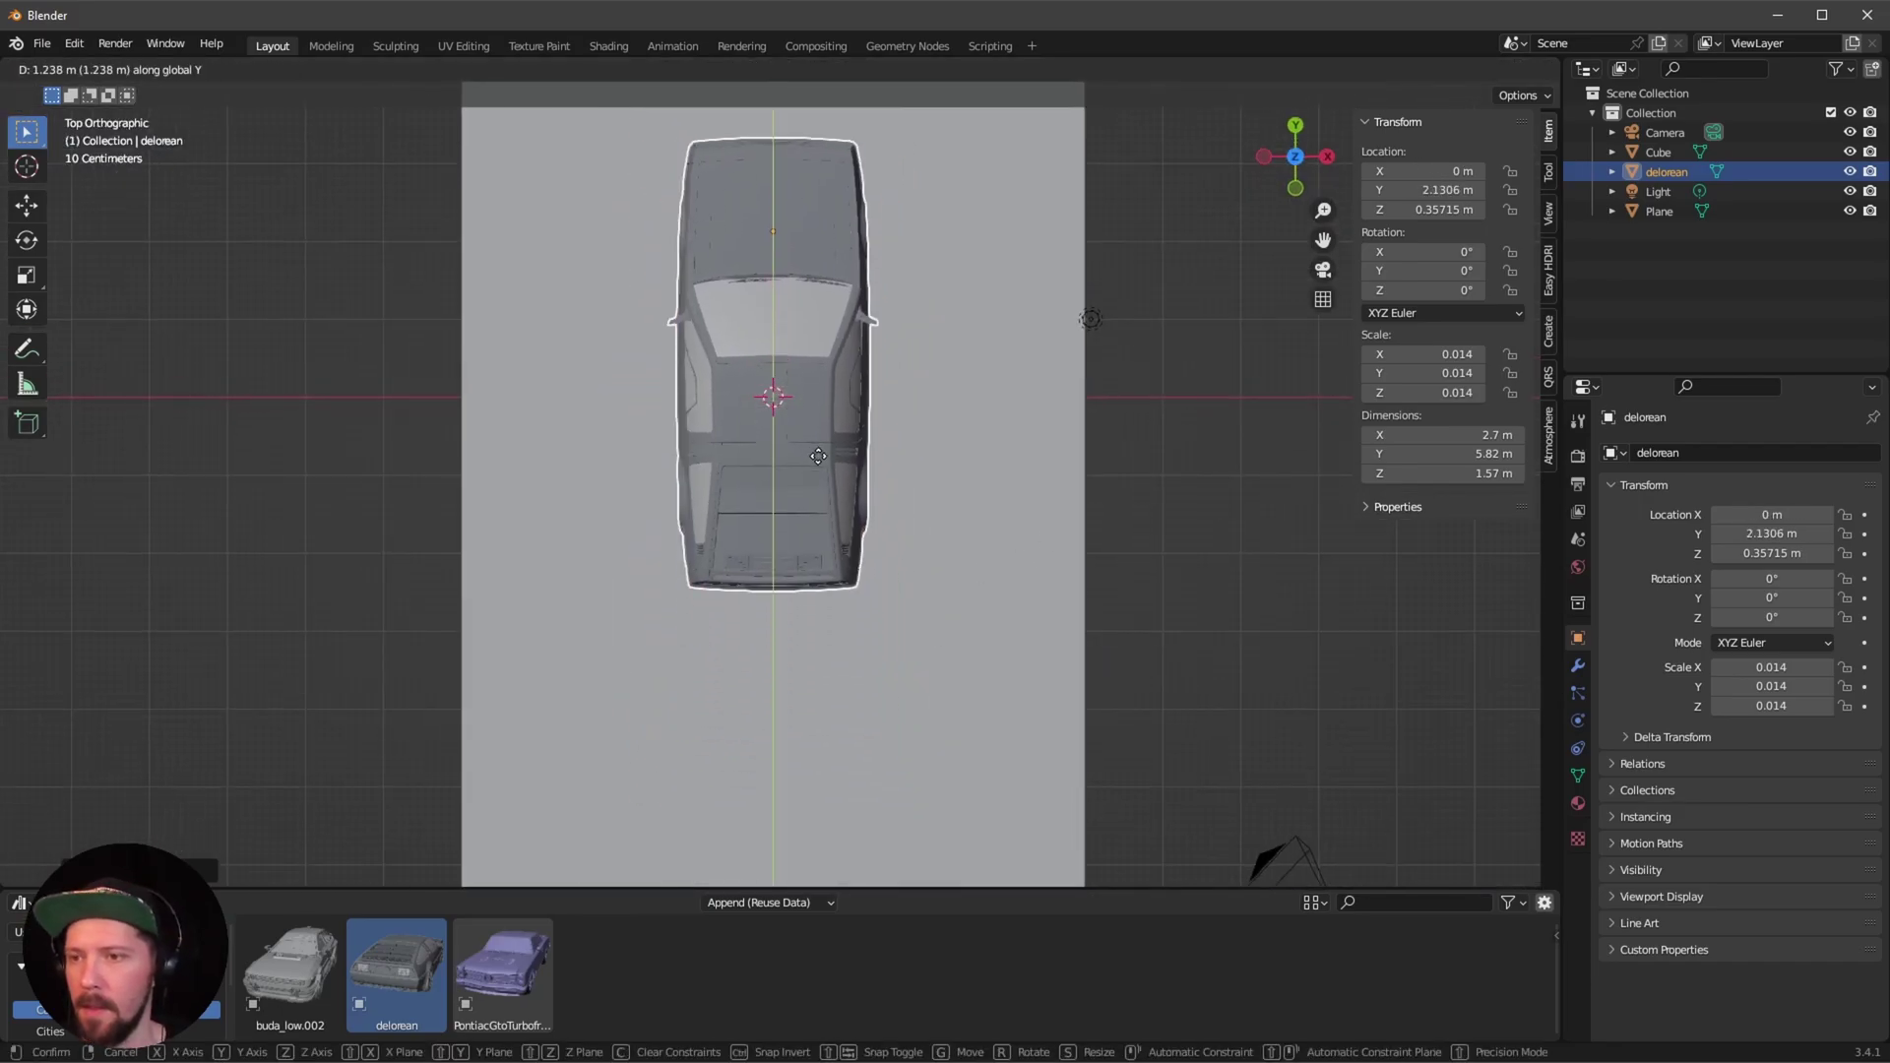
{"action": "left_click", "coordinate": [819, 459]}
Move the car sideways off the cube to about -2.62 m in X, keeping its Y and Z location.
{"action": "middle_click_drag", "start_coordinate": [819, 459], "coordinate": [1083, 394]}
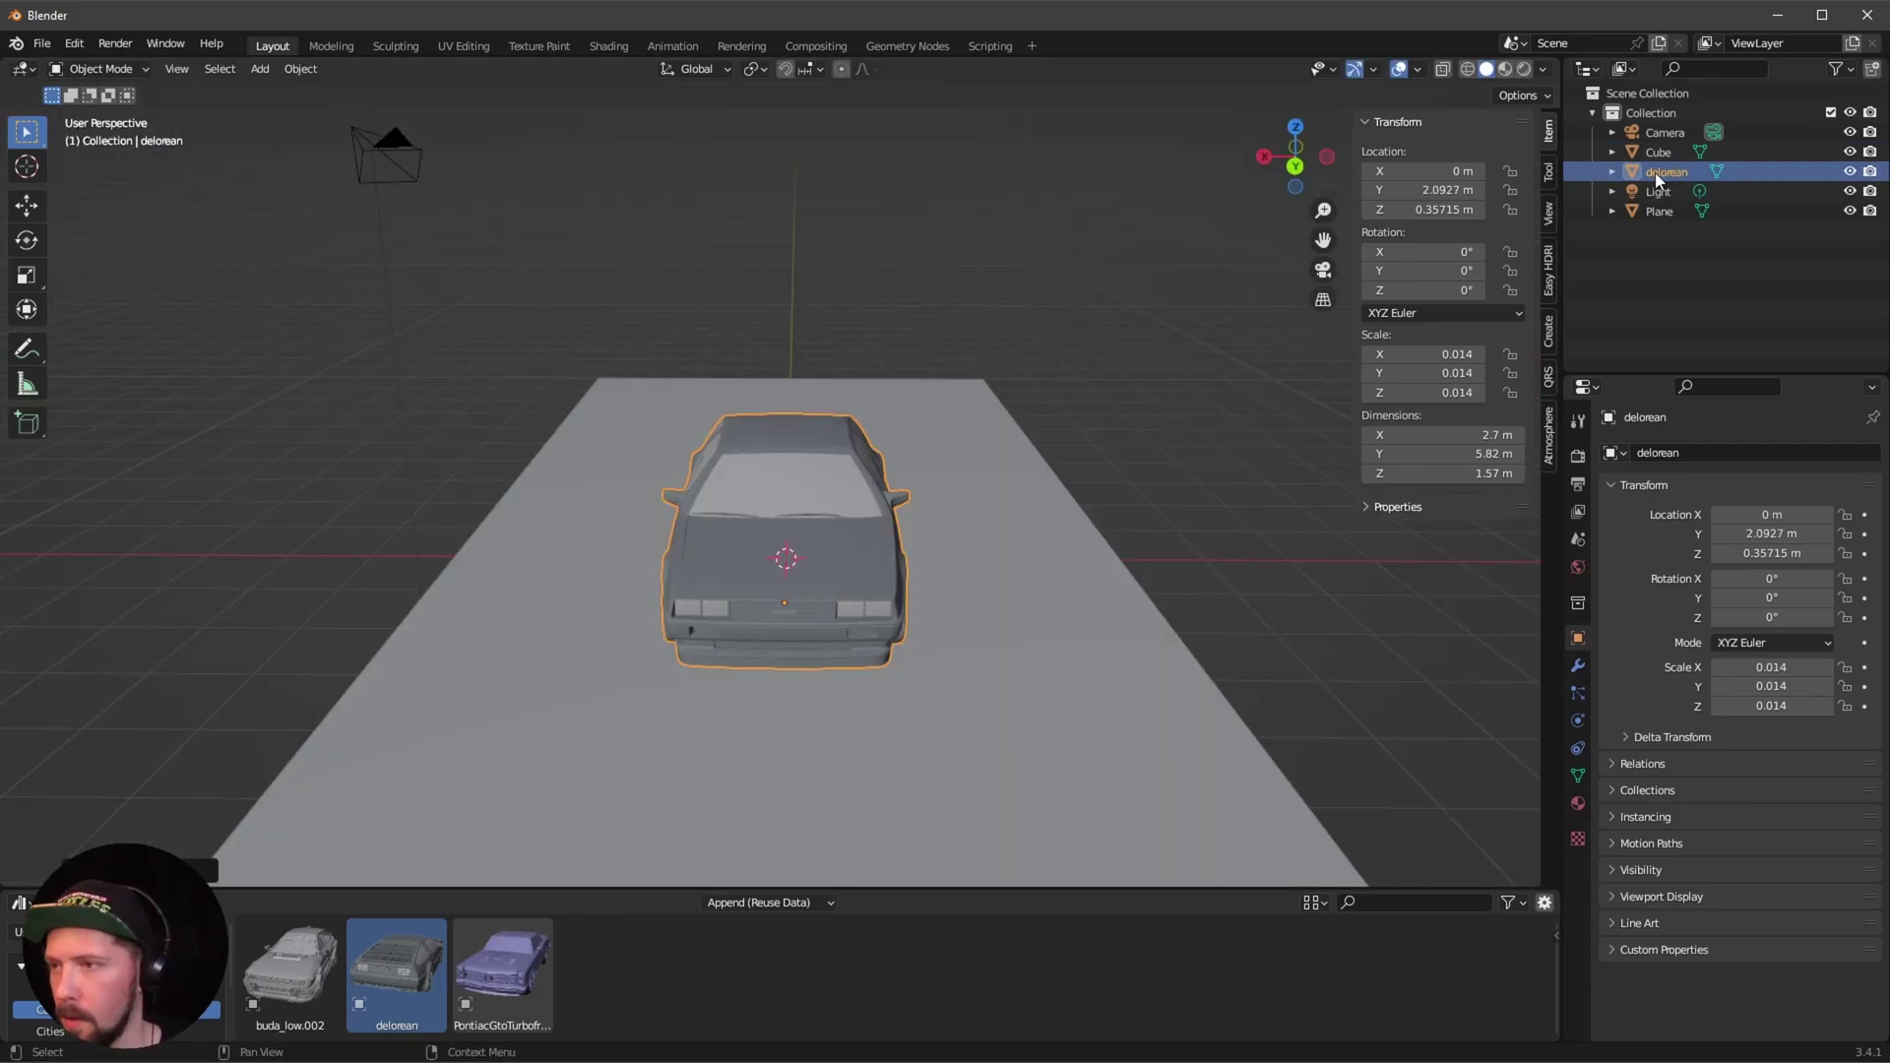
{"action": "left_click", "coordinate": [1658, 152]}
{"action": "middle_click_drag", "start_coordinate": [947, 502], "coordinate": [993, 577]}
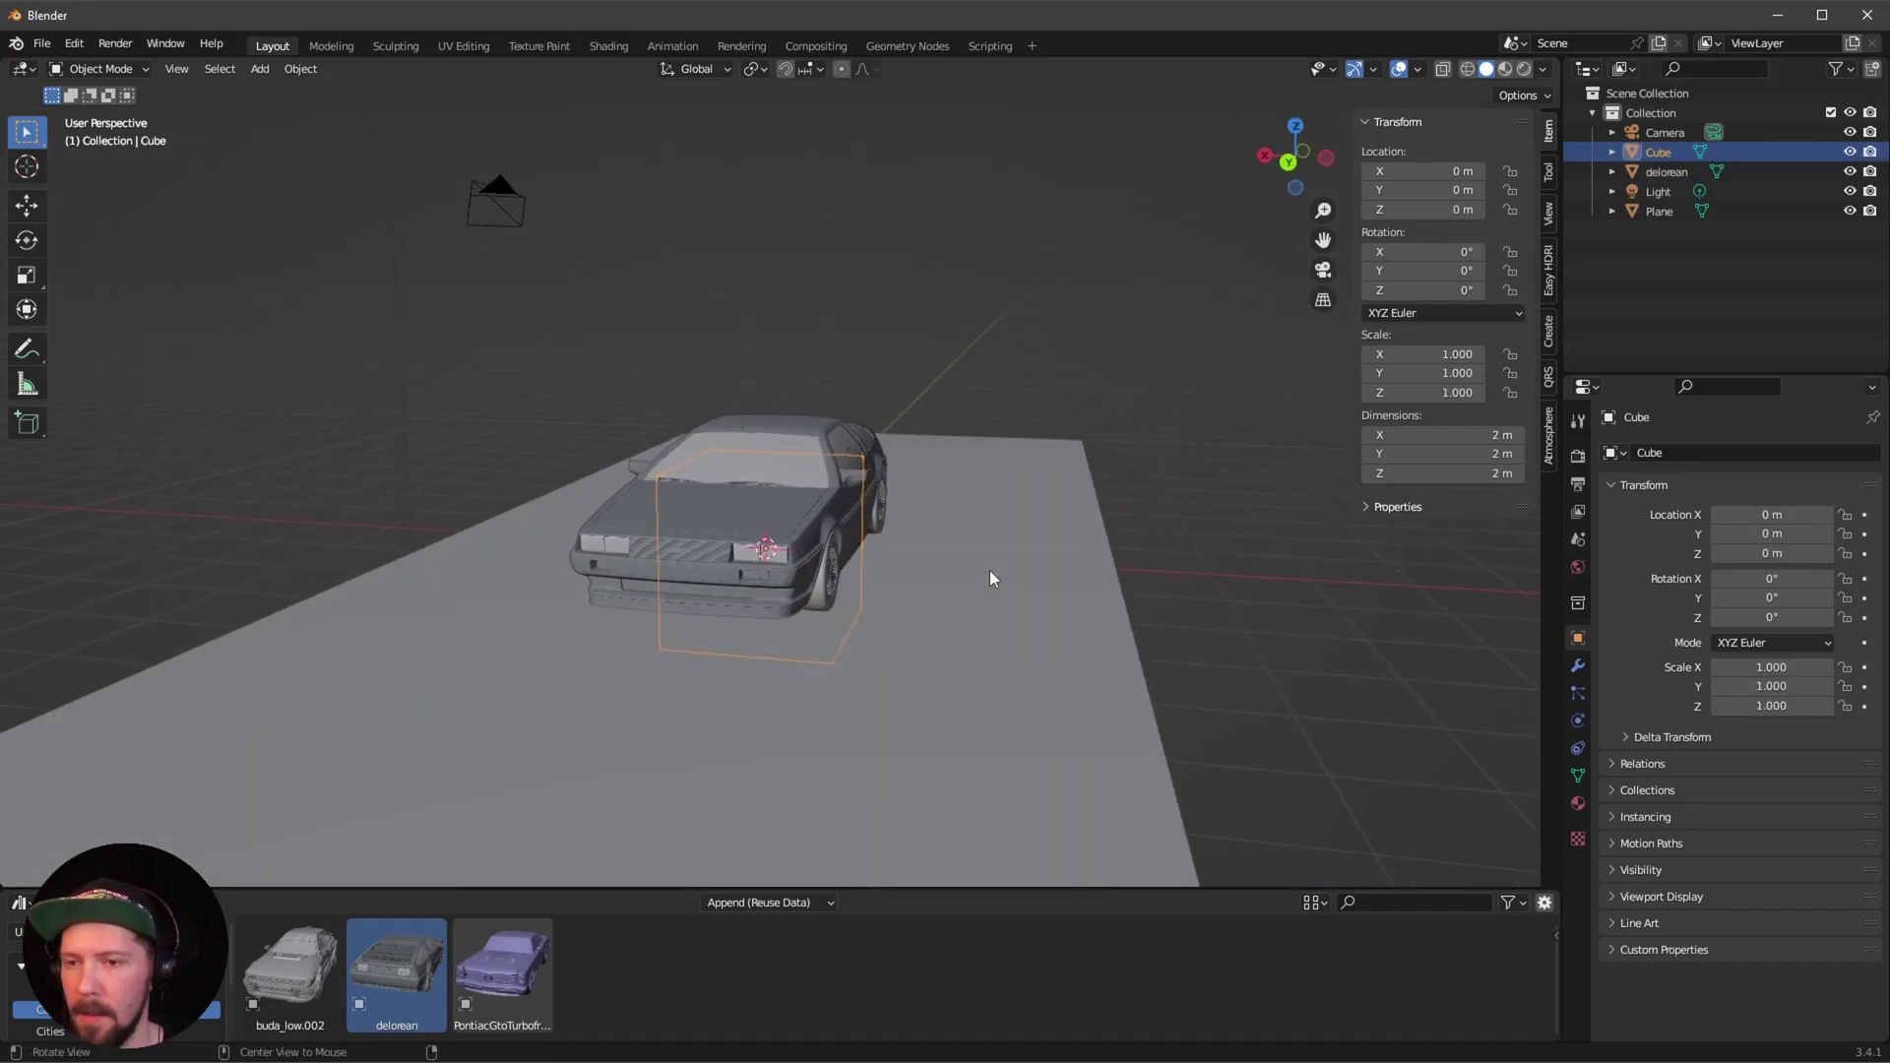
{"action": "left_click", "coordinate": [1665, 172]}
{"action": "key", "text": "g"}
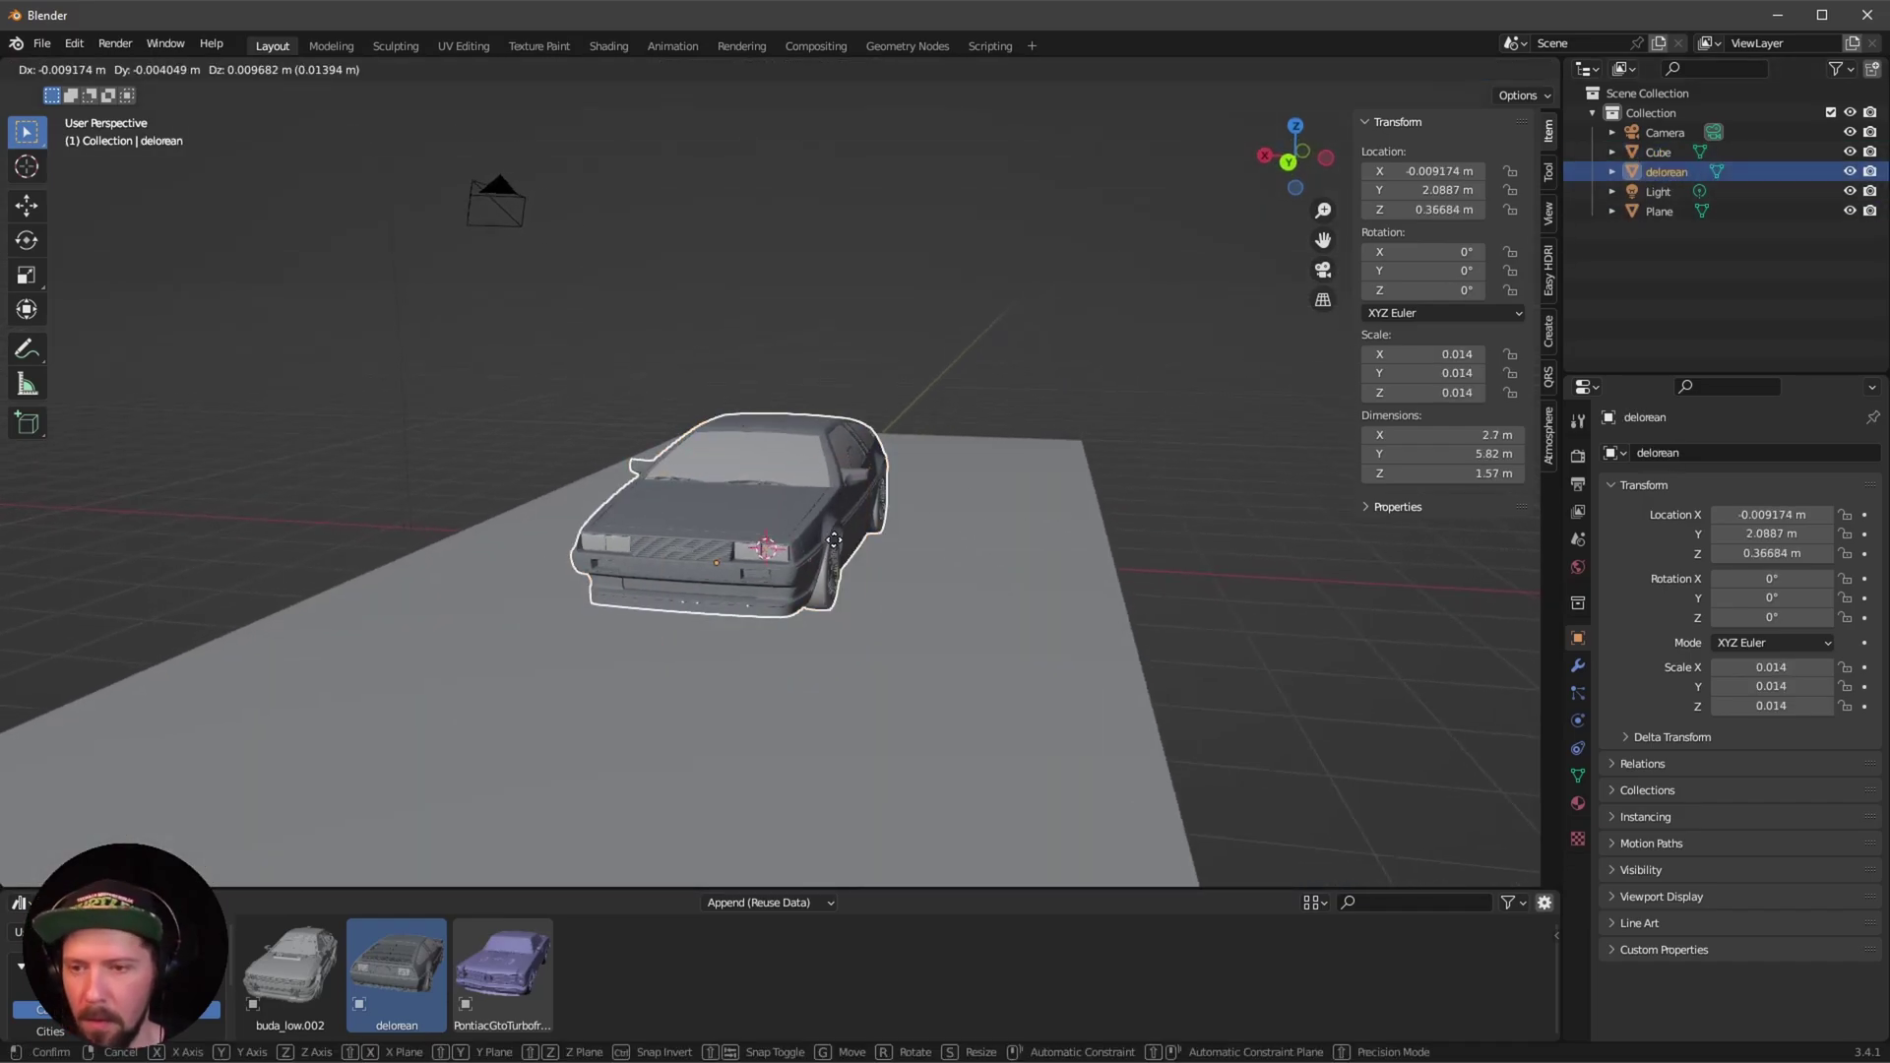
{"action": "left_click", "coordinate": [1011, 576]}
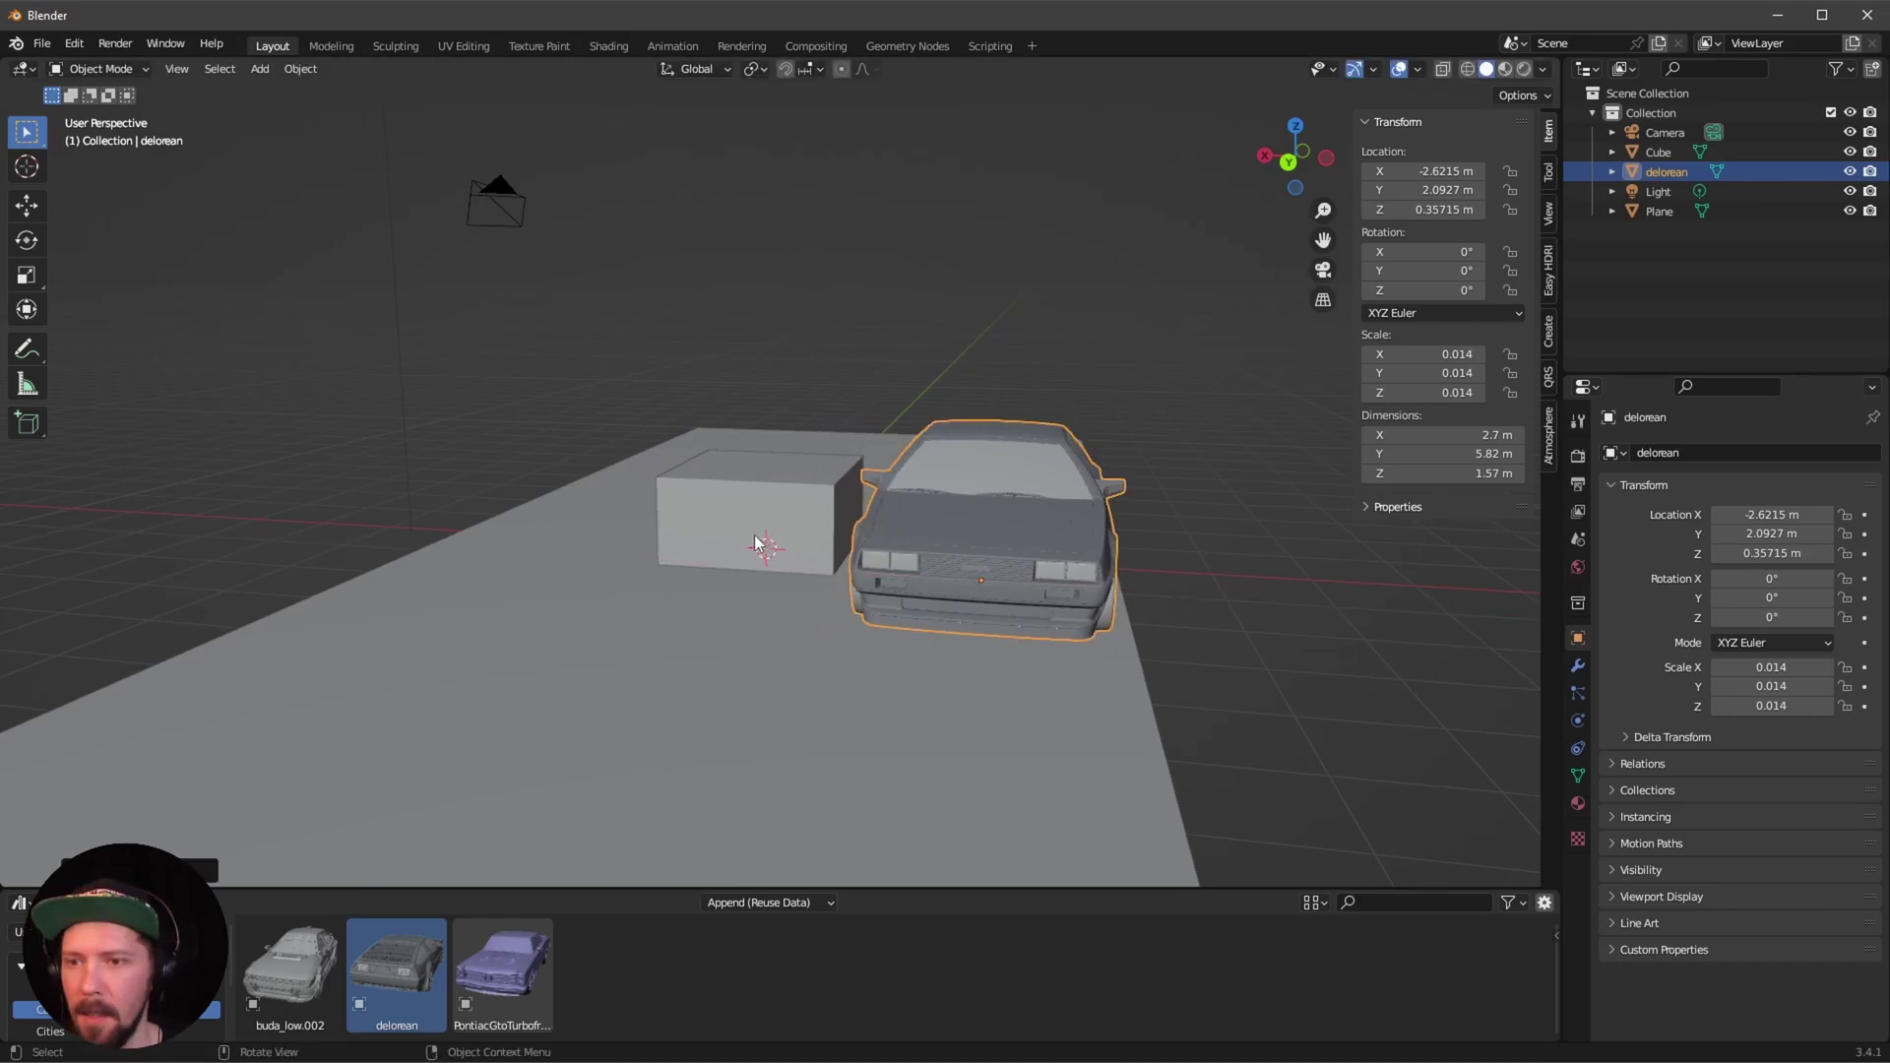
Raise the cube onto the plane by setting its Z location to exactly 1 m.
{"action": "middle_click_drag", "start_coordinate": [859, 527], "coordinate": [783, 521]}
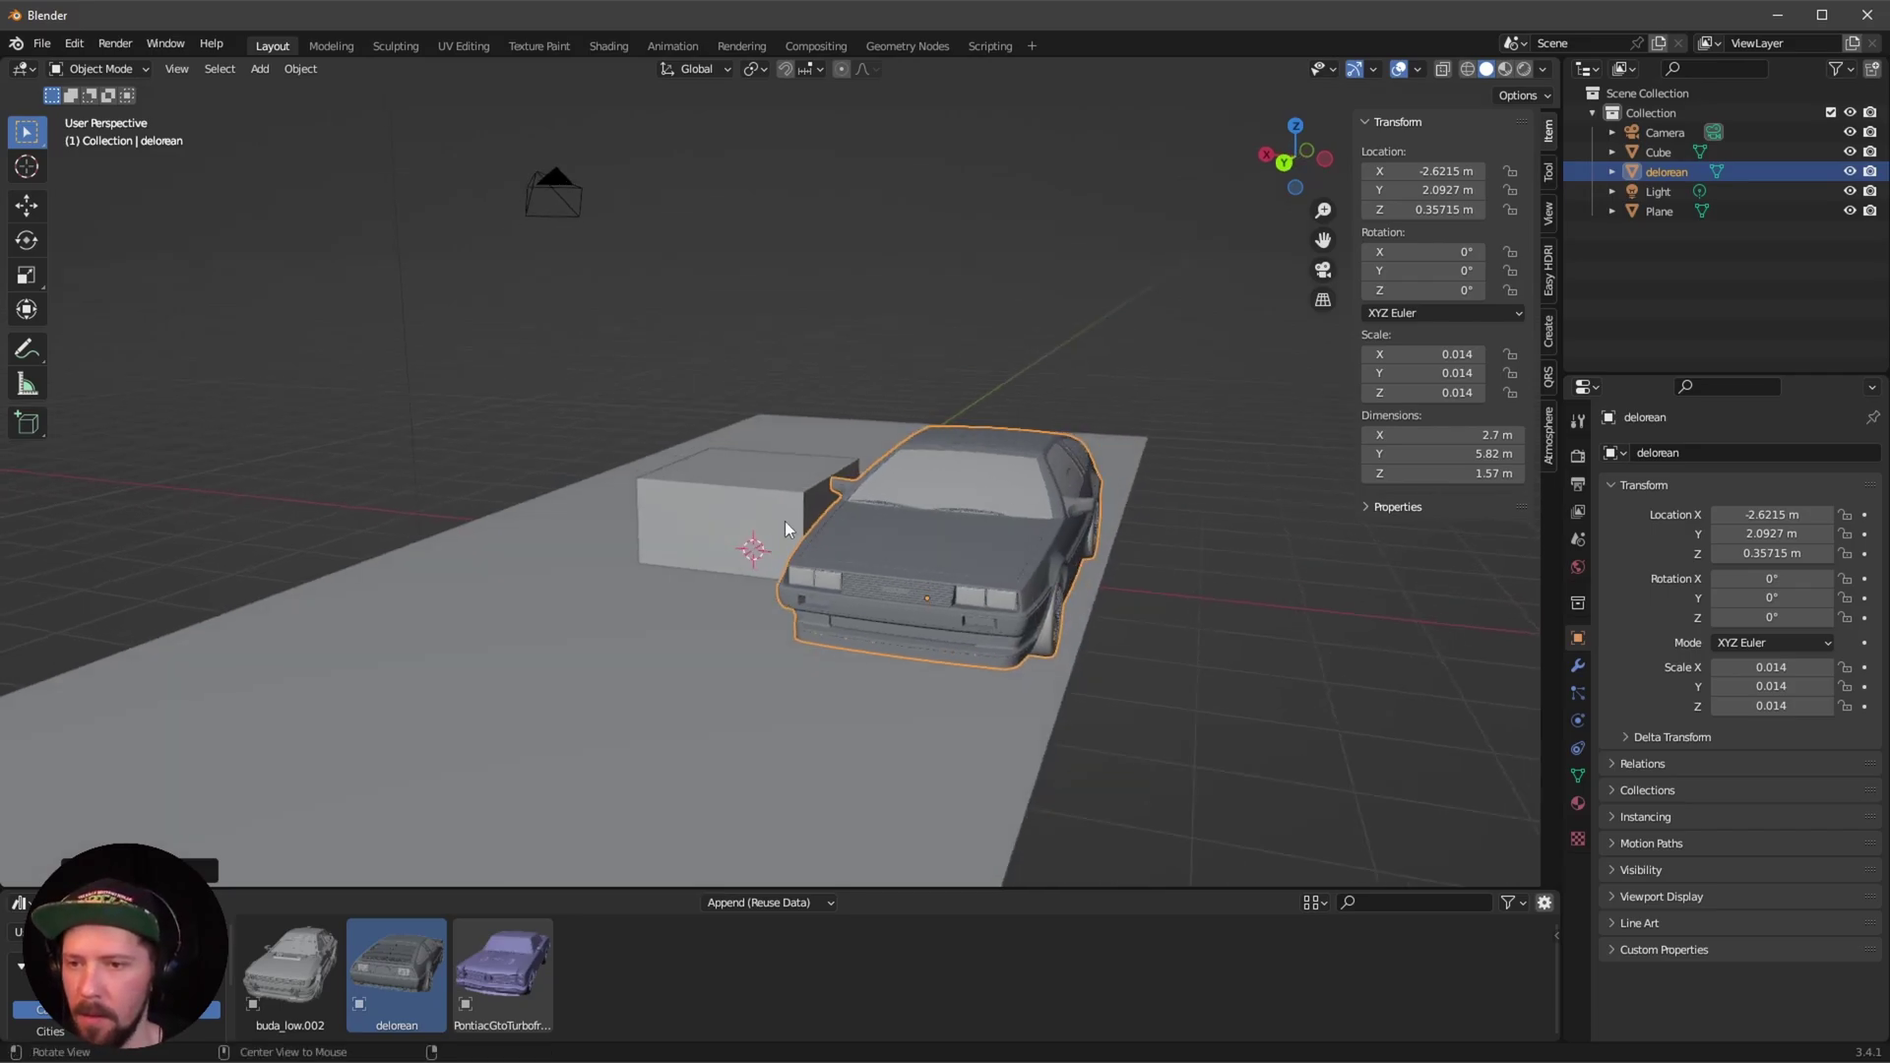
{"action": "left_click", "coordinate": [642, 621]}
{"action": "key", "text": "KP_1"}
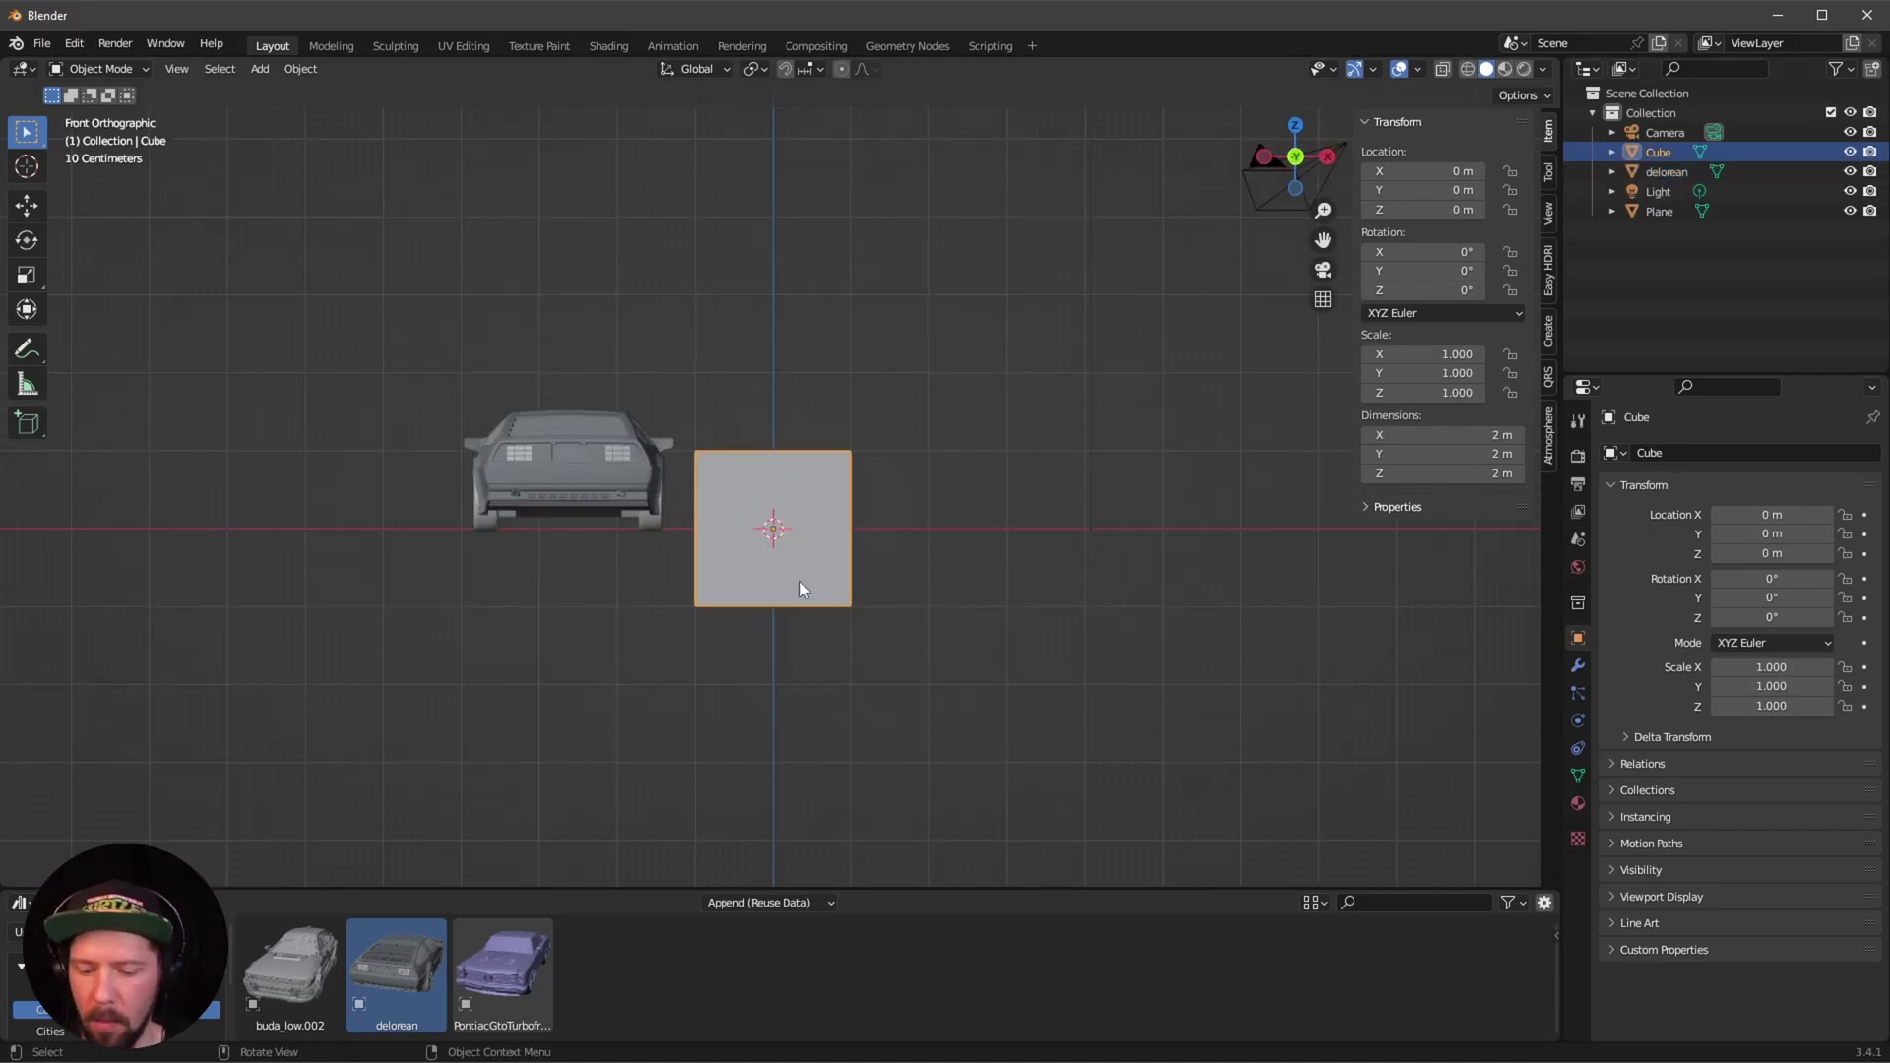
{"action": "scroll", "coordinate": [894, 540], "scroll_direction": "up", "scroll_amount": 2}
{"action": "scroll", "coordinate": [894, 541], "scroll_direction": "up", "scroll_amount": 2}
{"action": "key", "text": "g"}
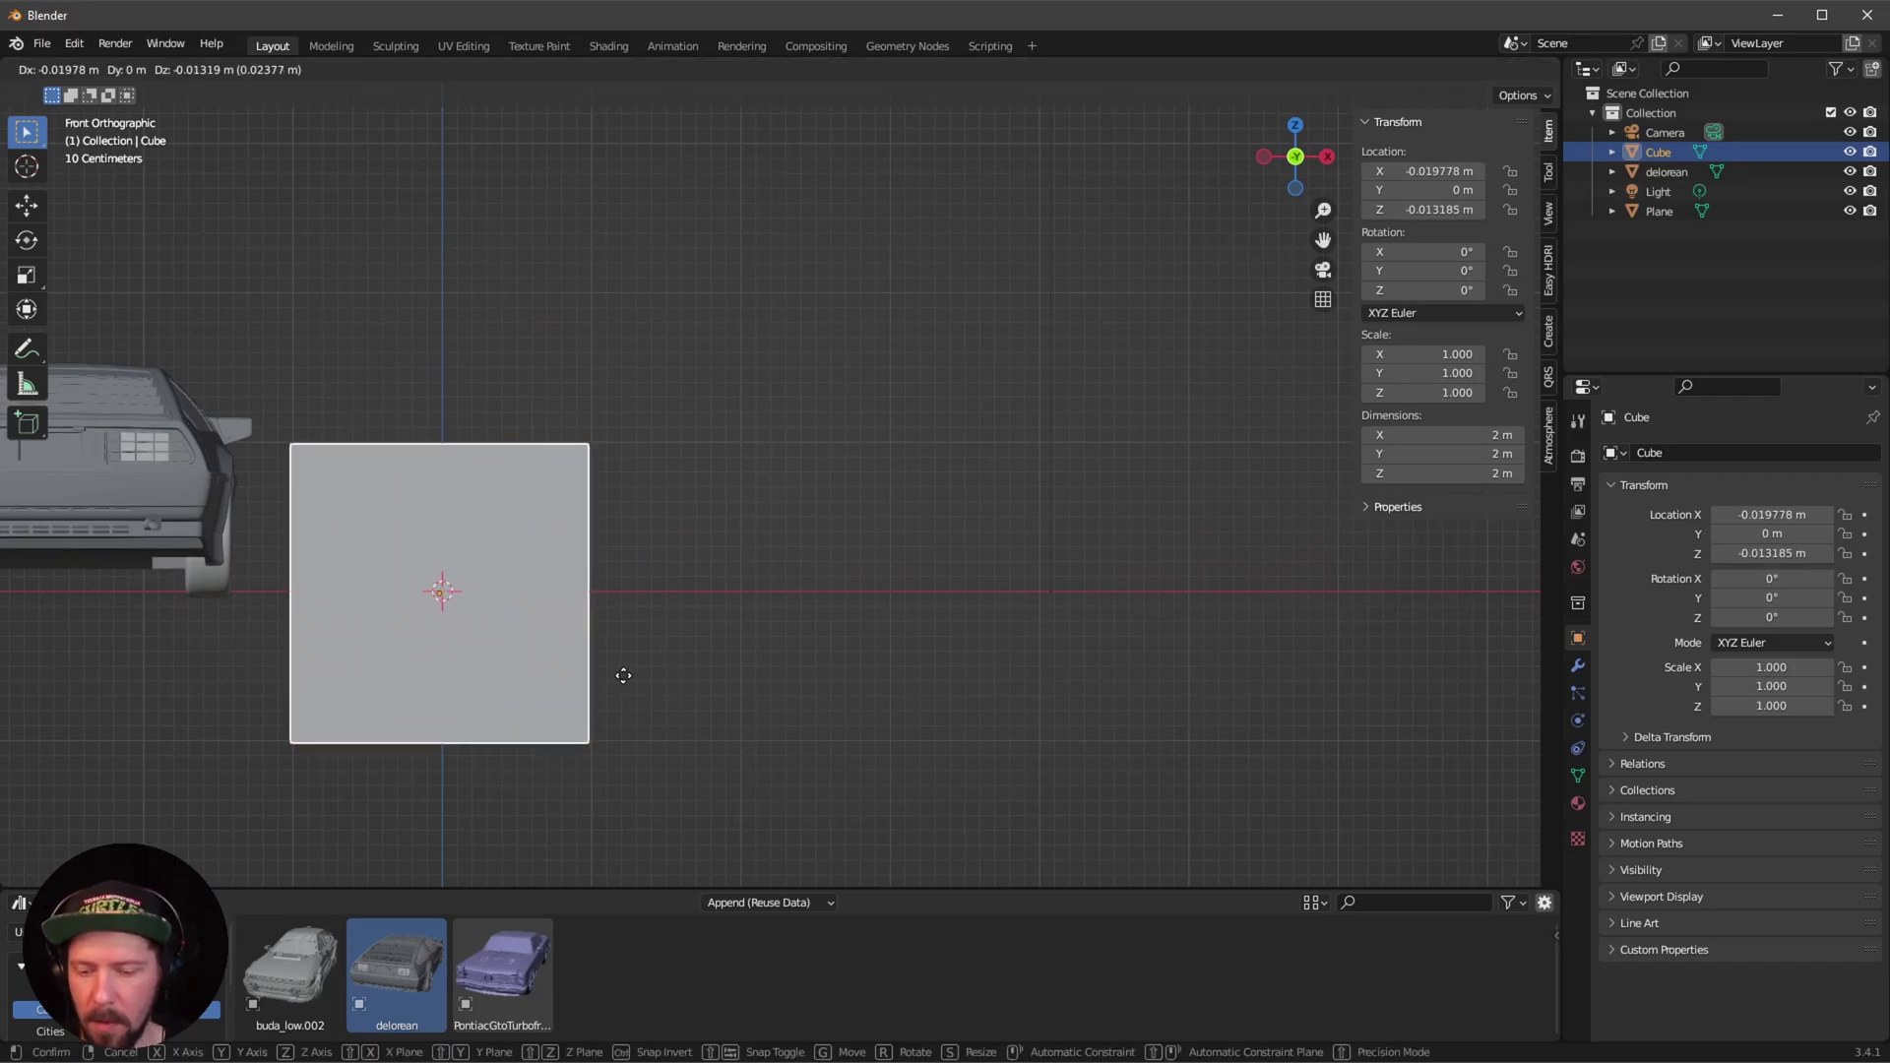
{"action": "key", "text": "z"}
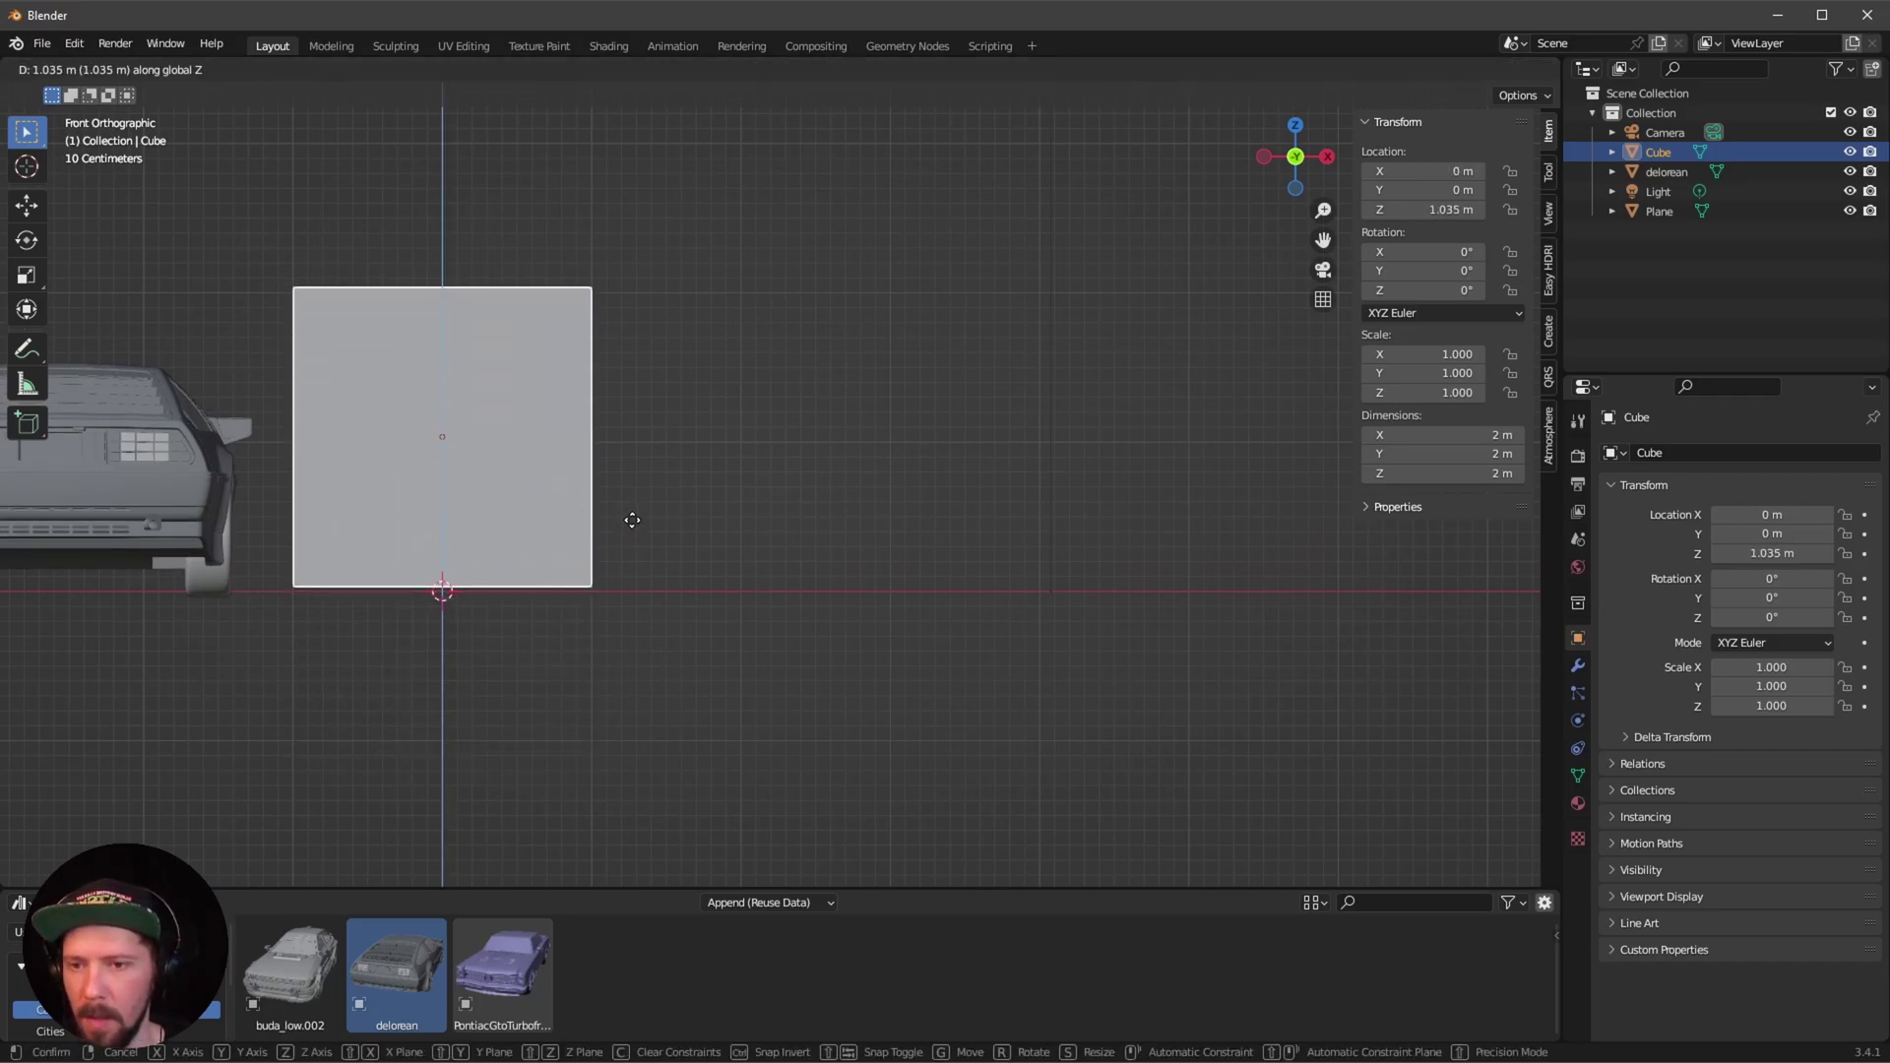
{"action": "left_click", "coordinate": [630, 522]}
{"action": "double_click", "coordinate": [1456, 209]}
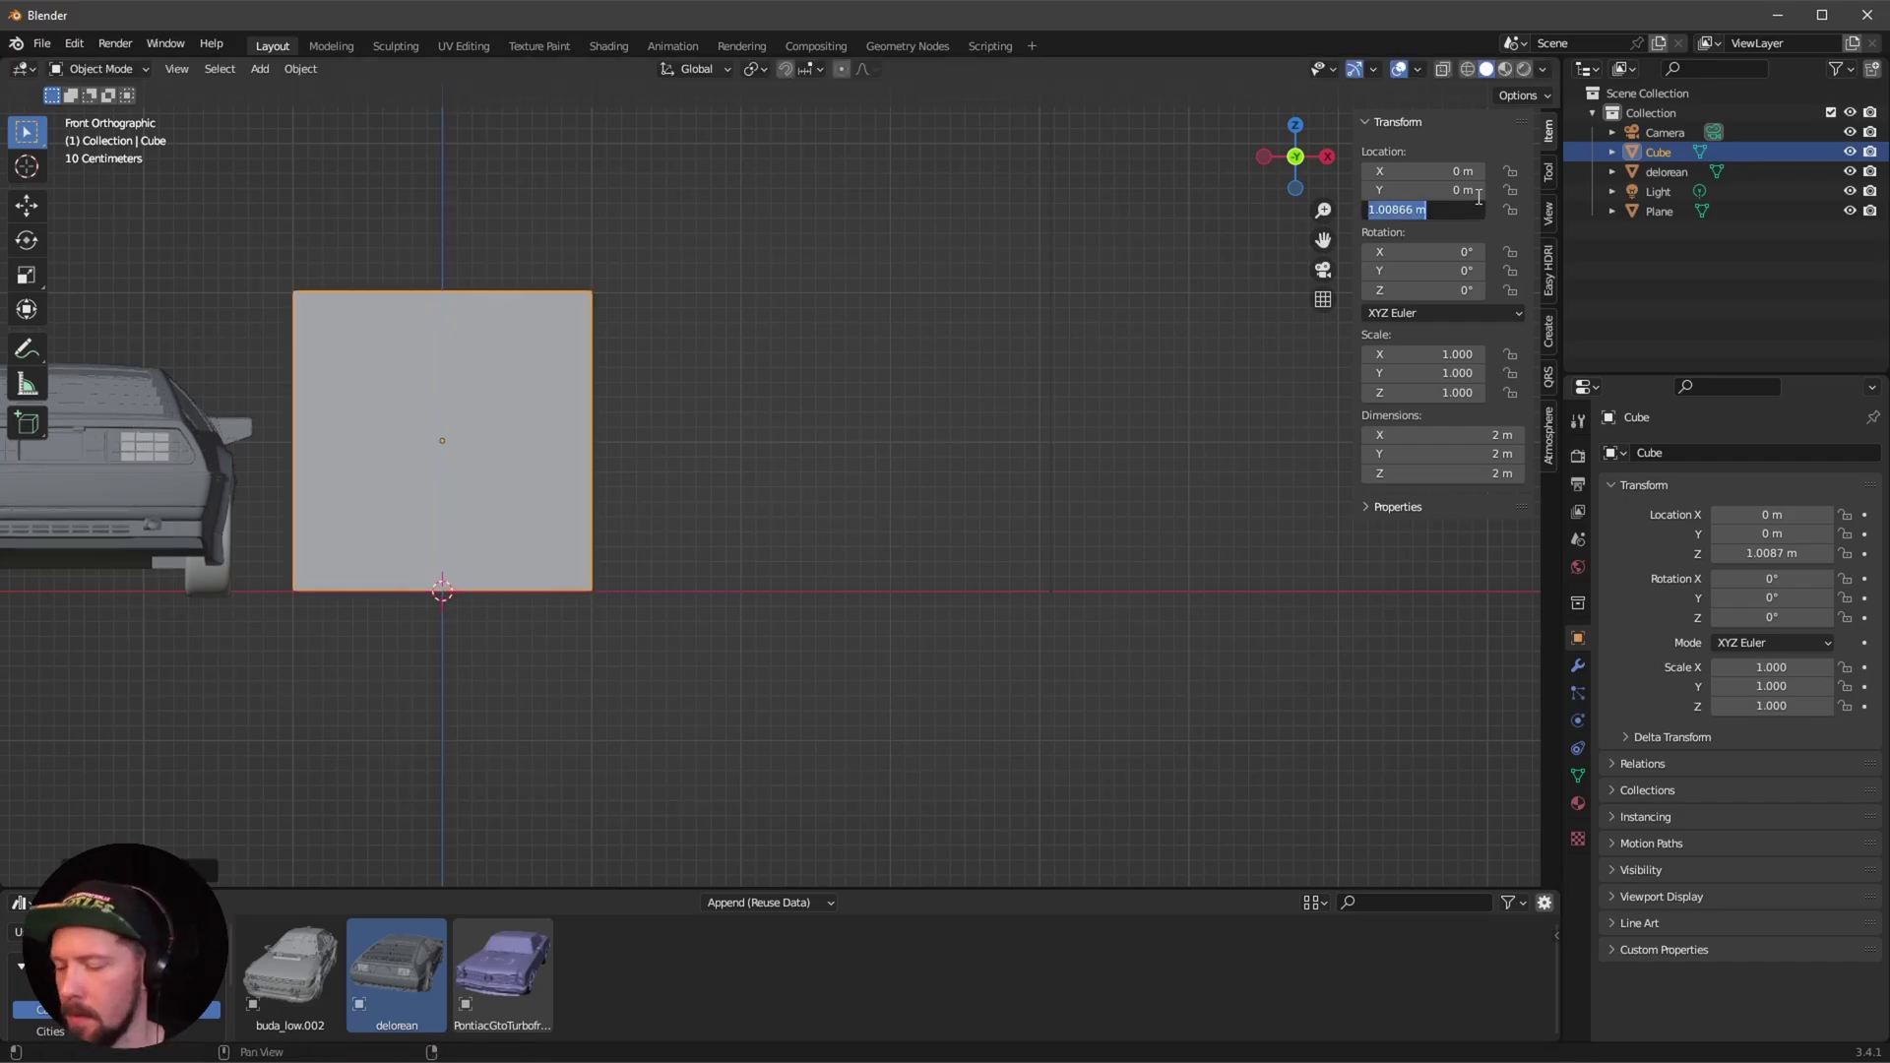
{"action": "type", "text": "1"}
{"action": "key", "text": "Return"}
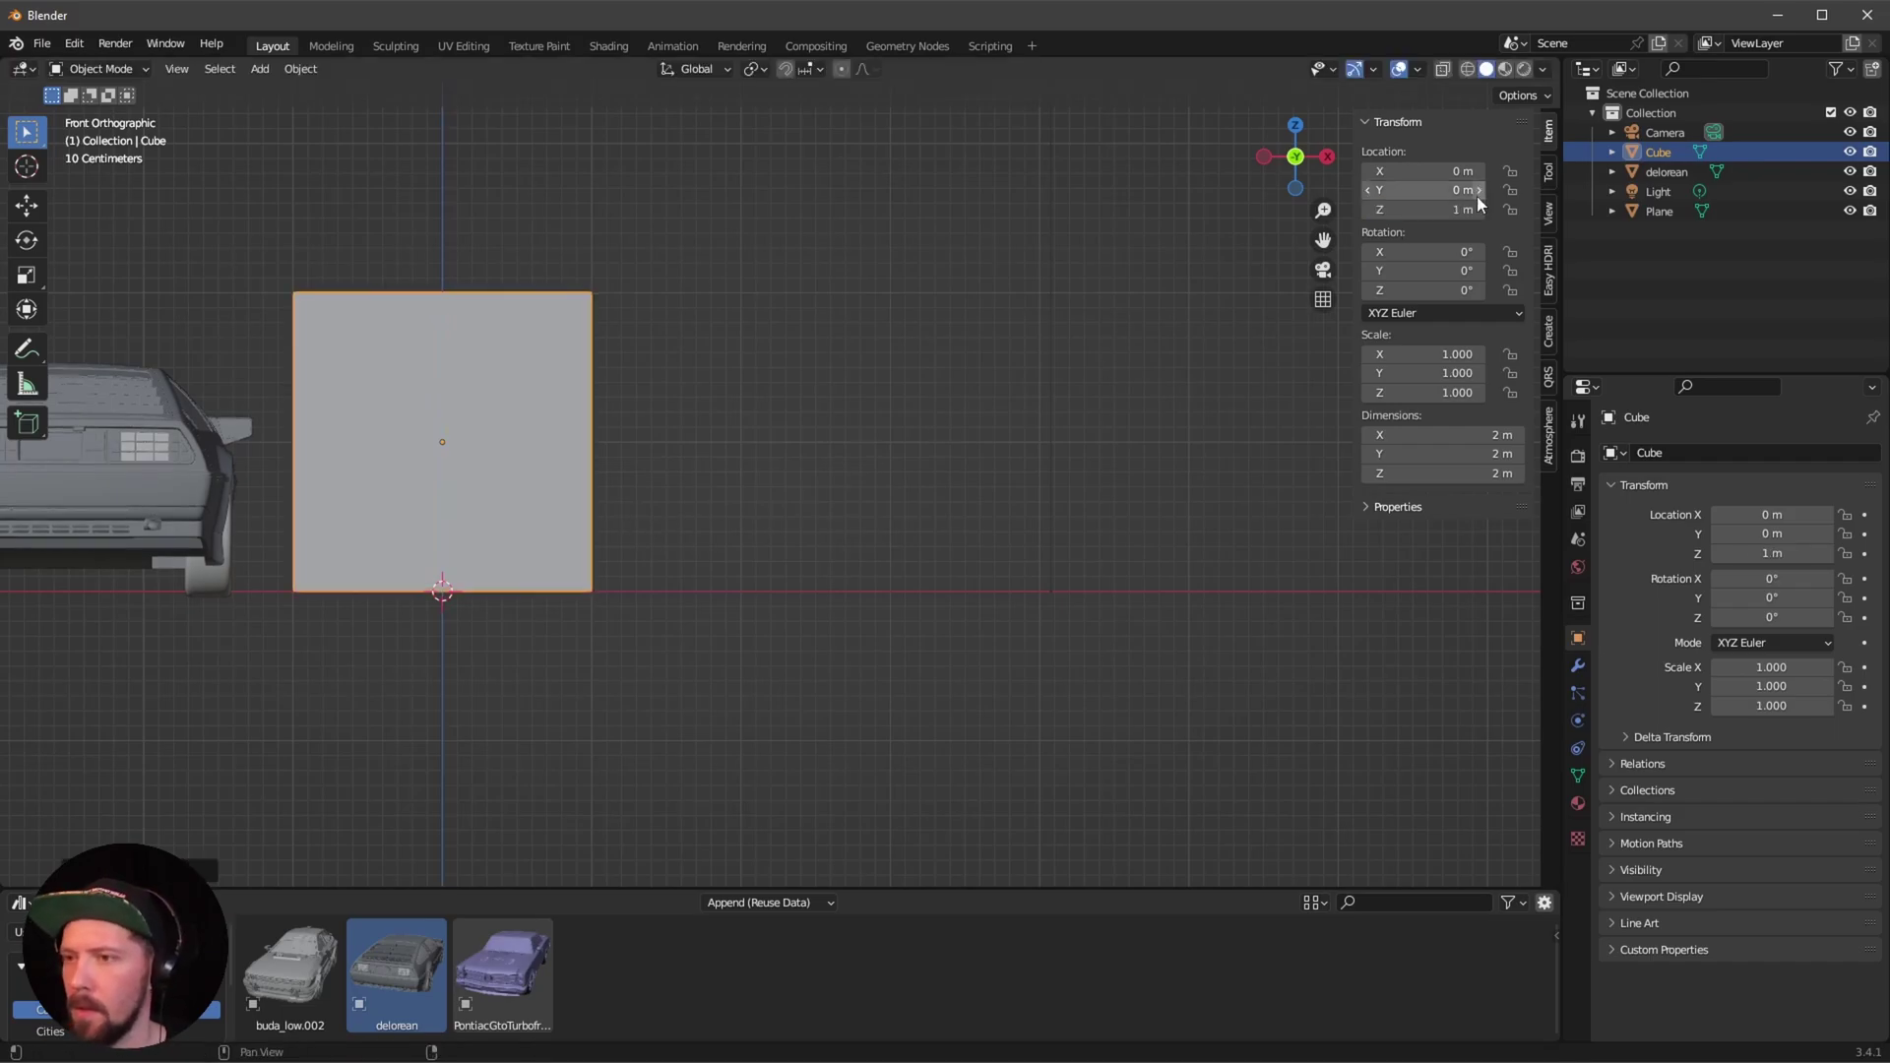
Edit the cube's mesh with X-ray on and move the side face nearest the car to local X 0 m, leaving the block 1 m wide.
{"action": "left_click", "coordinate": [622, 579]}
{"action": "left_click_drag", "start_coordinate": [622, 578], "coordinate": [1149, 544], "text": "alt"}
{"action": "left_click", "coordinate": [724, 500]}
{"action": "middle_click_drag", "start_coordinate": [1002, 525], "coordinate": [852, 654]}
{"action": "key", "text": "Tab"}
{"action": "left_click", "coordinate": [814, 478]}
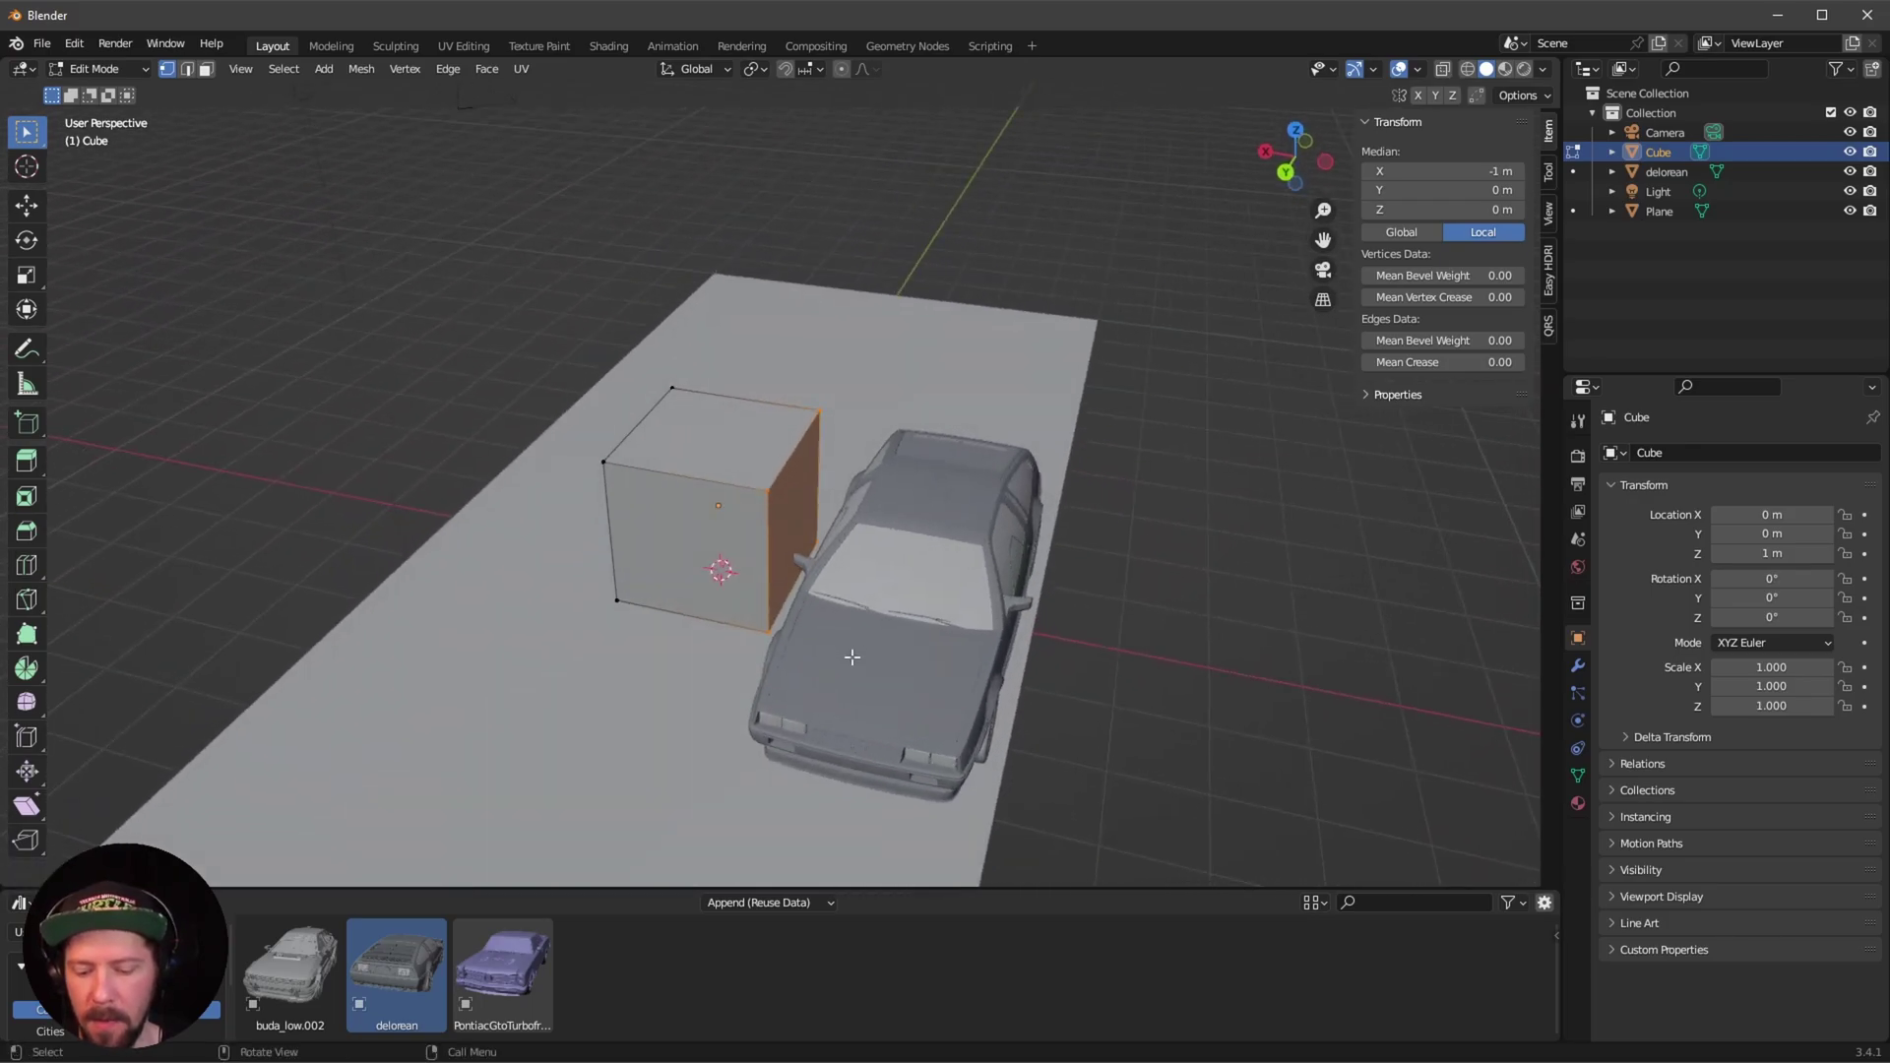
{"action": "key", "text": "alt+z"}
{"action": "middle_click_drag", "start_coordinate": [828, 540], "coordinate": [1237, 389]}
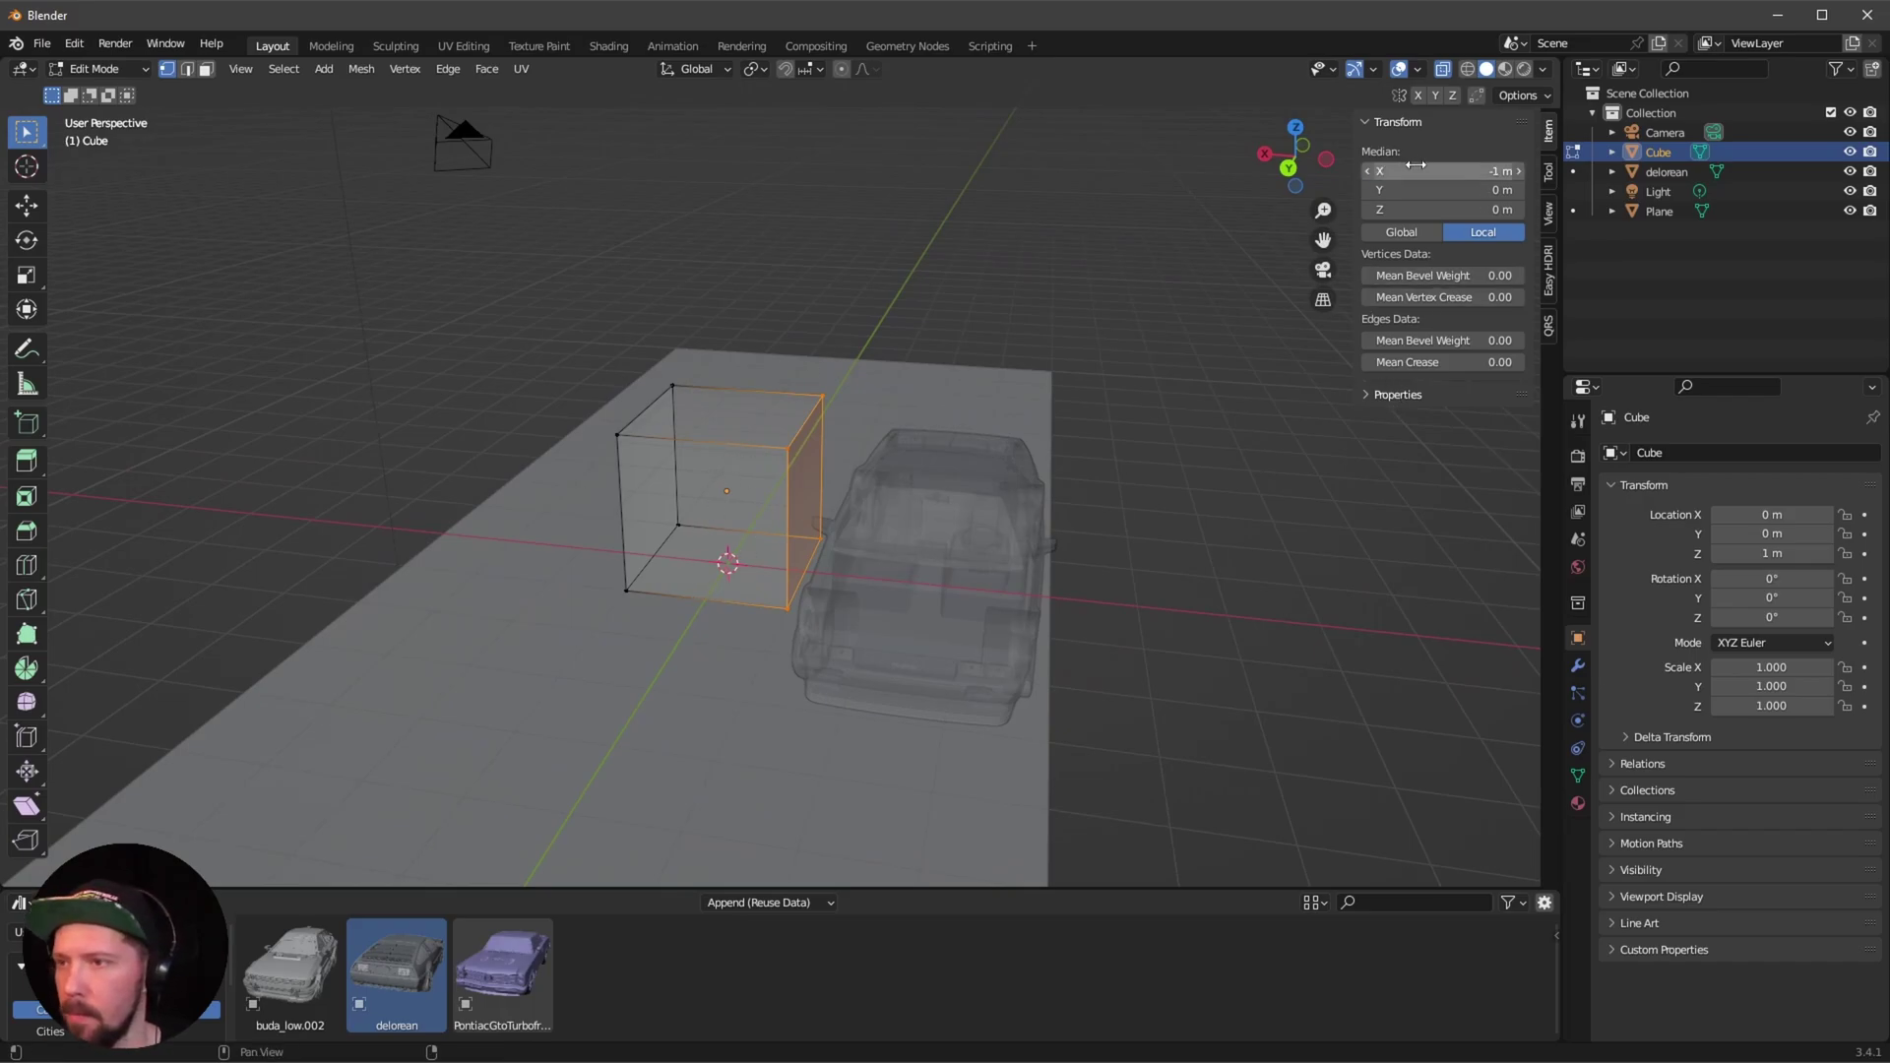
{"action": "left_click_drag", "start_coordinate": [1473, 171], "coordinate": [1427, 170]}
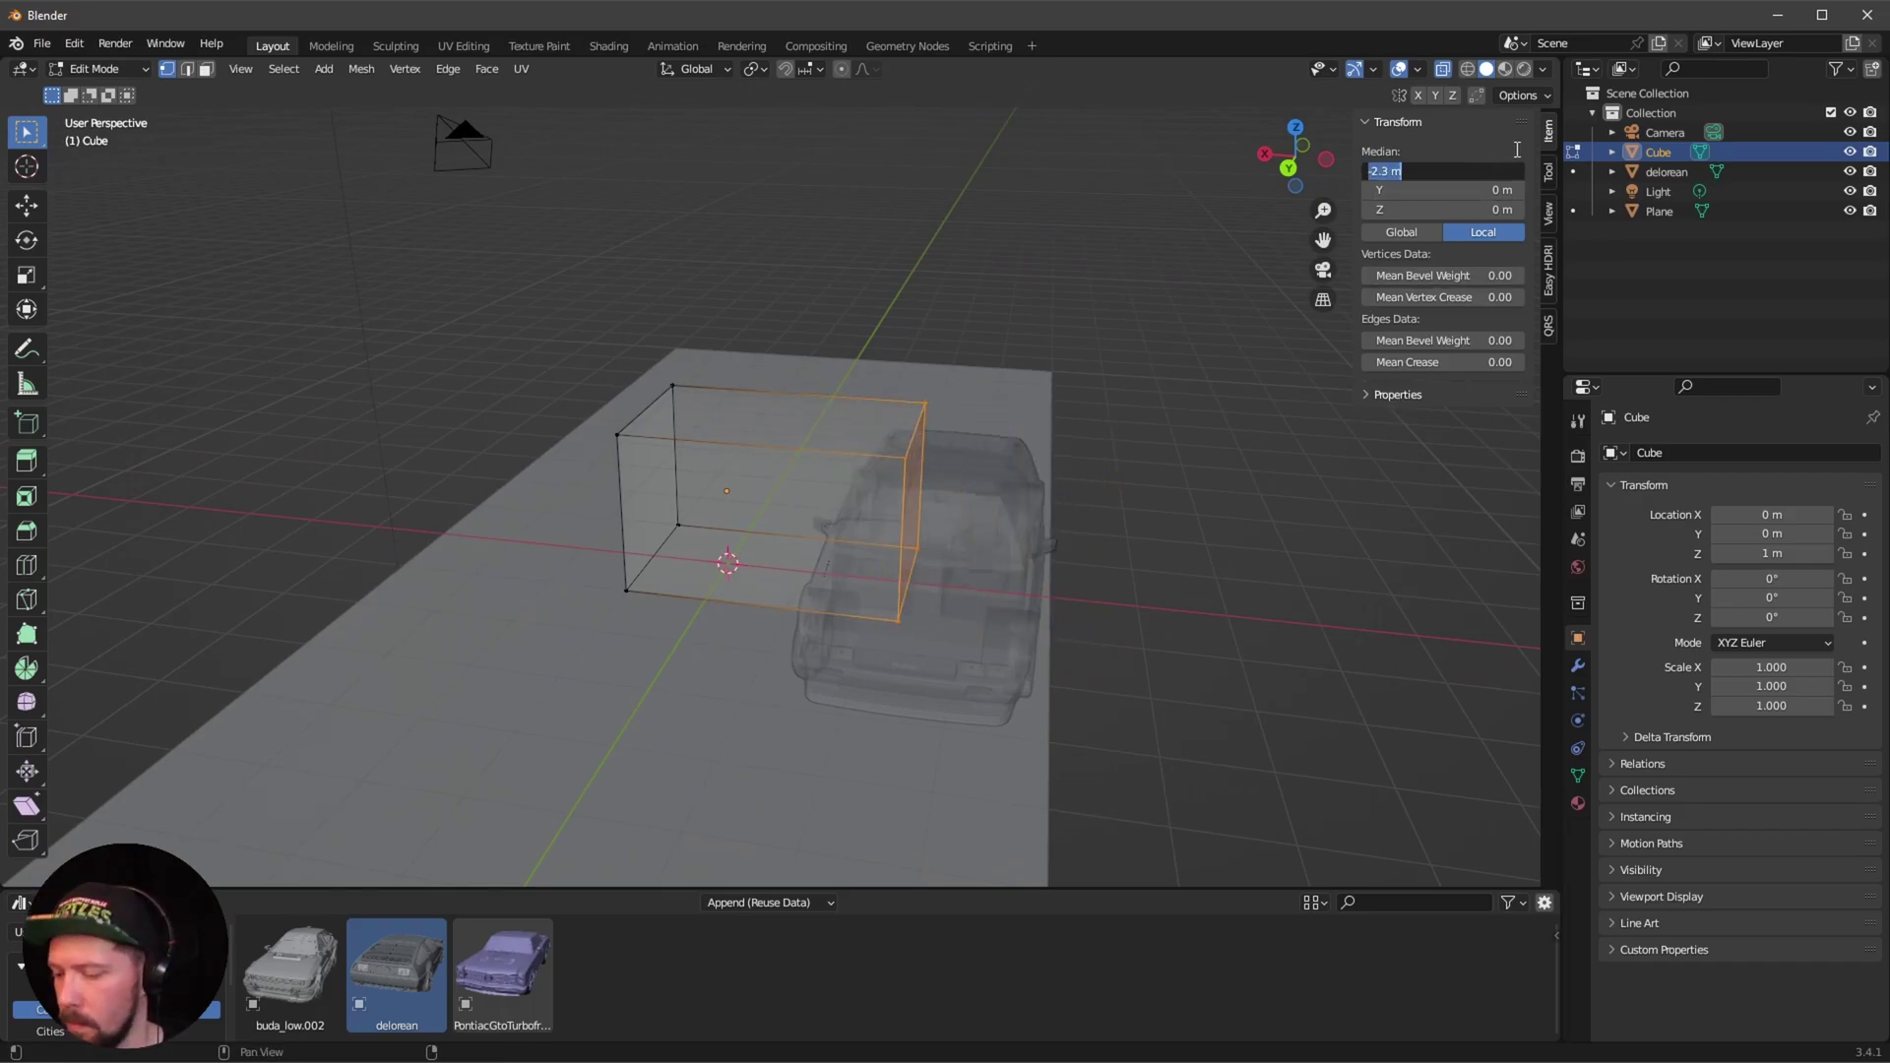
{"action": "middle_click_drag", "start_coordinate": [840, 453], "coordinate": [964, 531]}
{"action": "scroll", "coordinate": [984, 552], "scroll_direction": "up", "scroll_amount": 2}
{"action": "left_click", "coordinate": [1007, 565]}
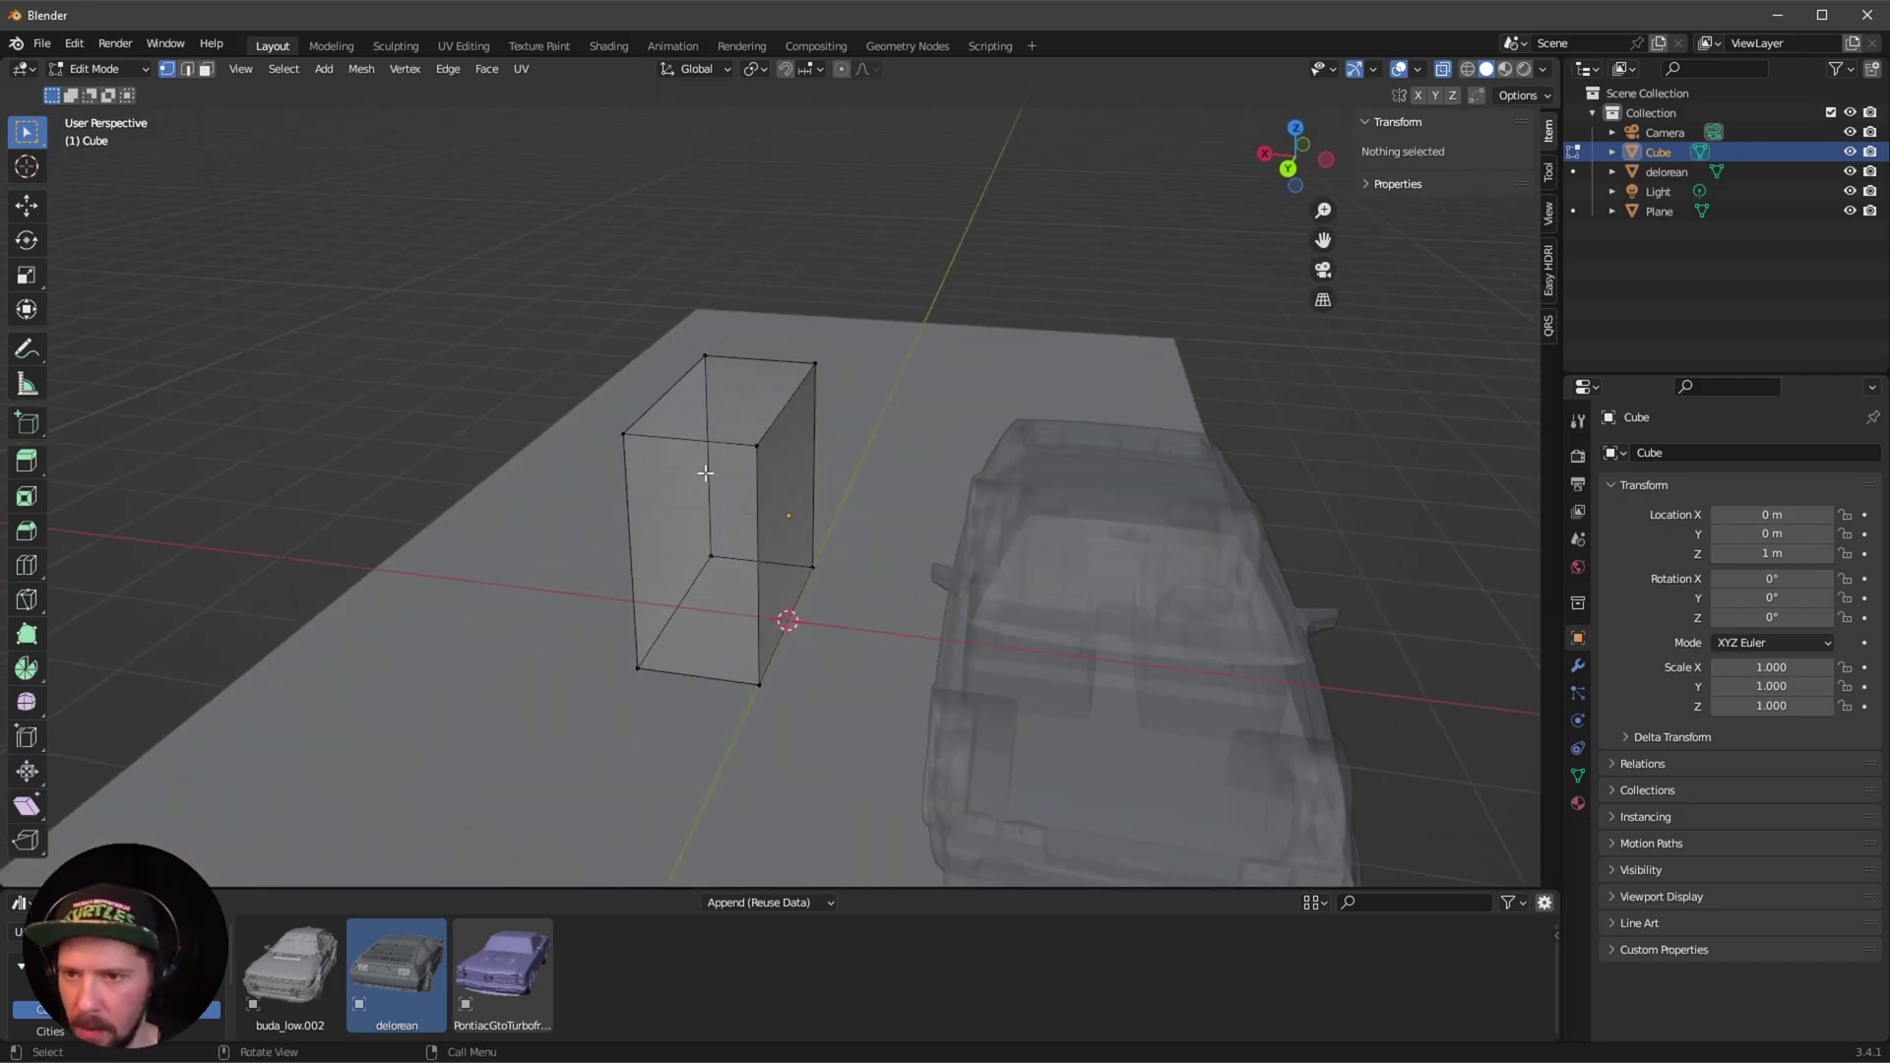
Extrude the block's top face upward with Extrude Region and set the new face's local Z to 1.5 m.
{"action": "middle_click_drag", "start_coordinate": [876, 453], "coordinate": [858, 488]}
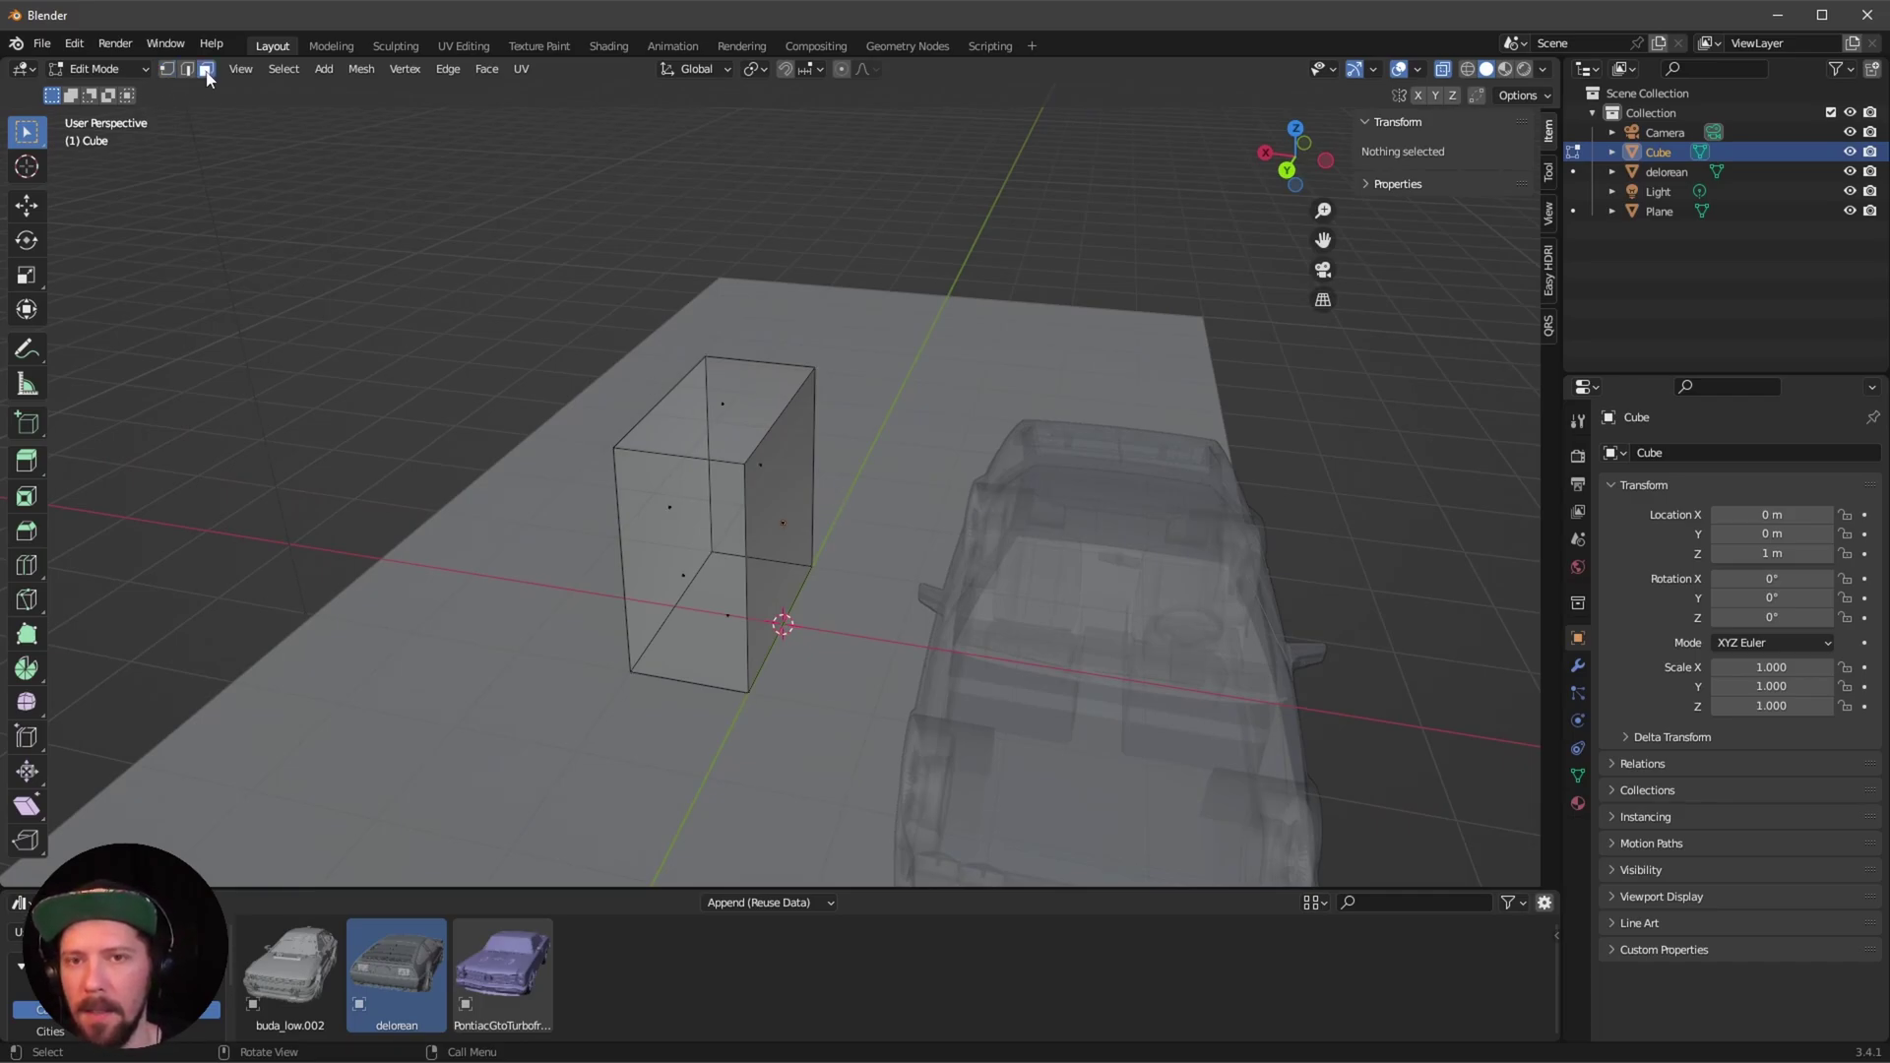
{"action": "middle_click_drag", "start_coordinate": [832, 430], "coordinate": [883, 449]}
{"action": "left_click", "coordinate": [836, 424]}
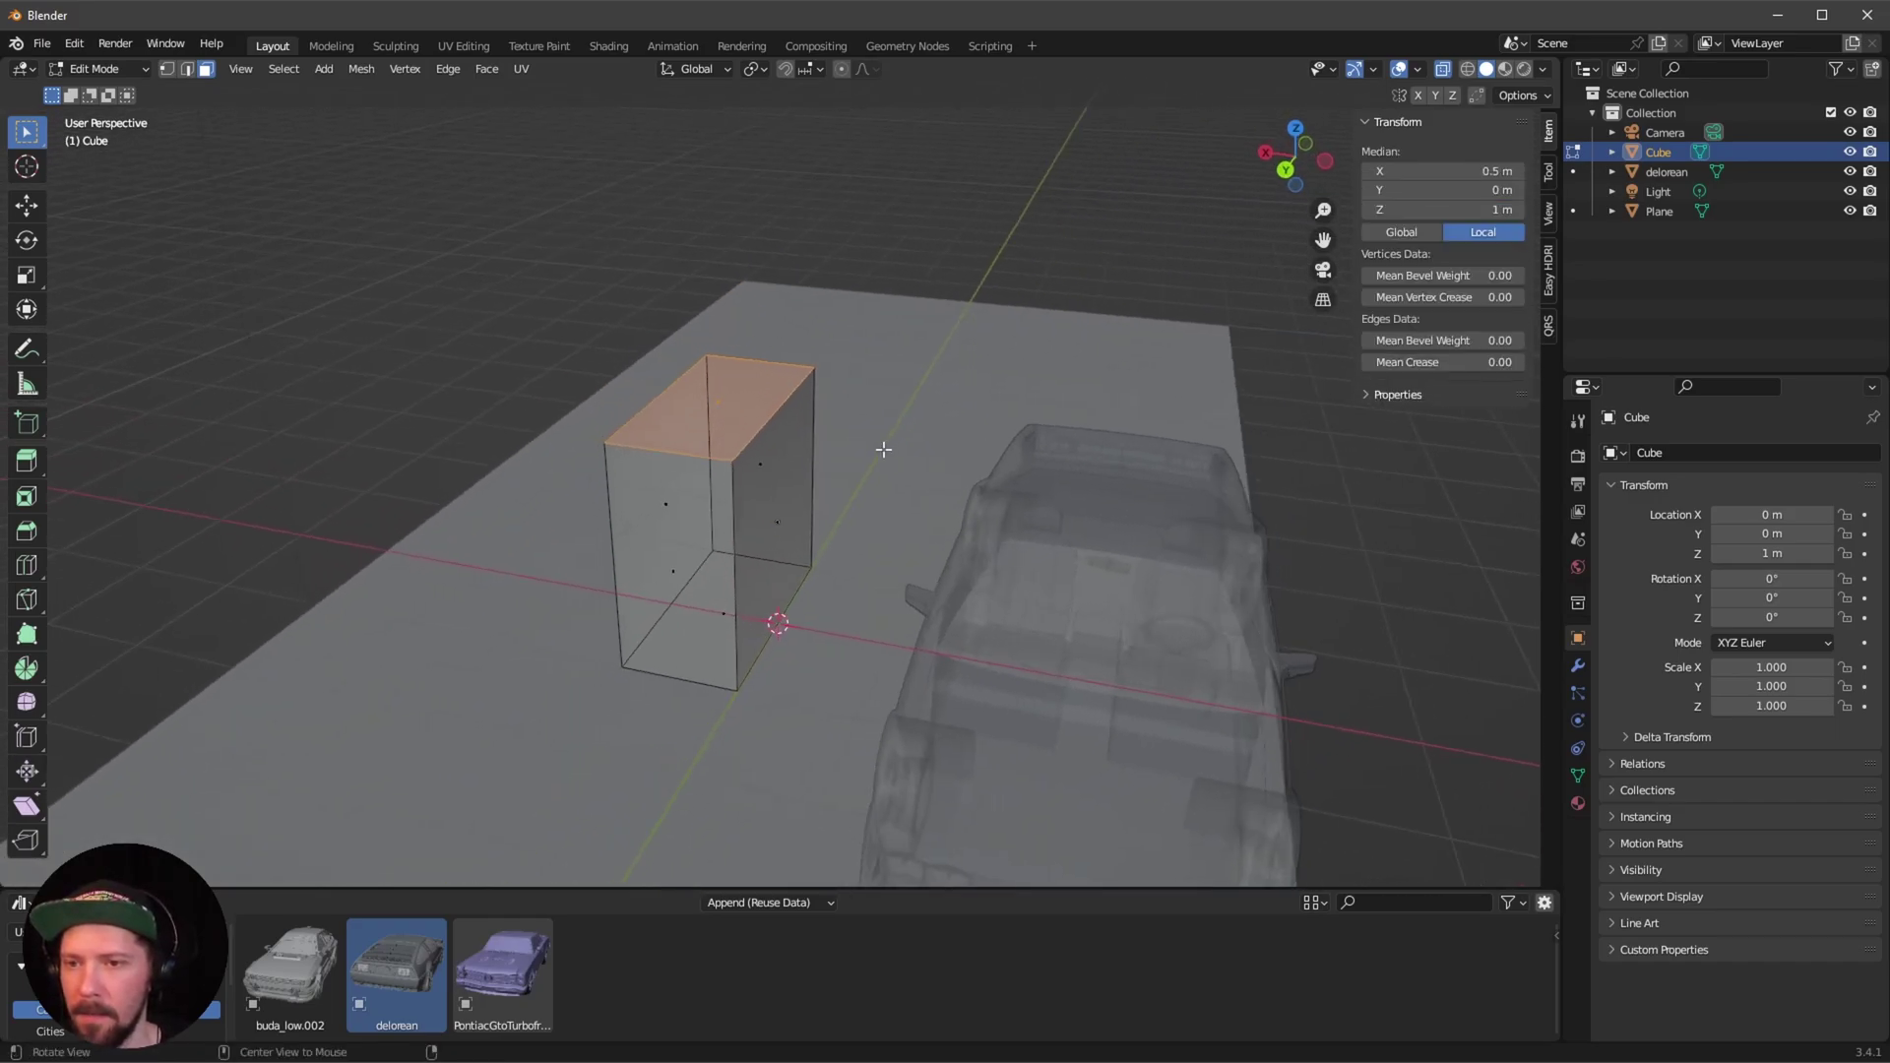
{"action": "left_click", "coordinate": [37, 463]}
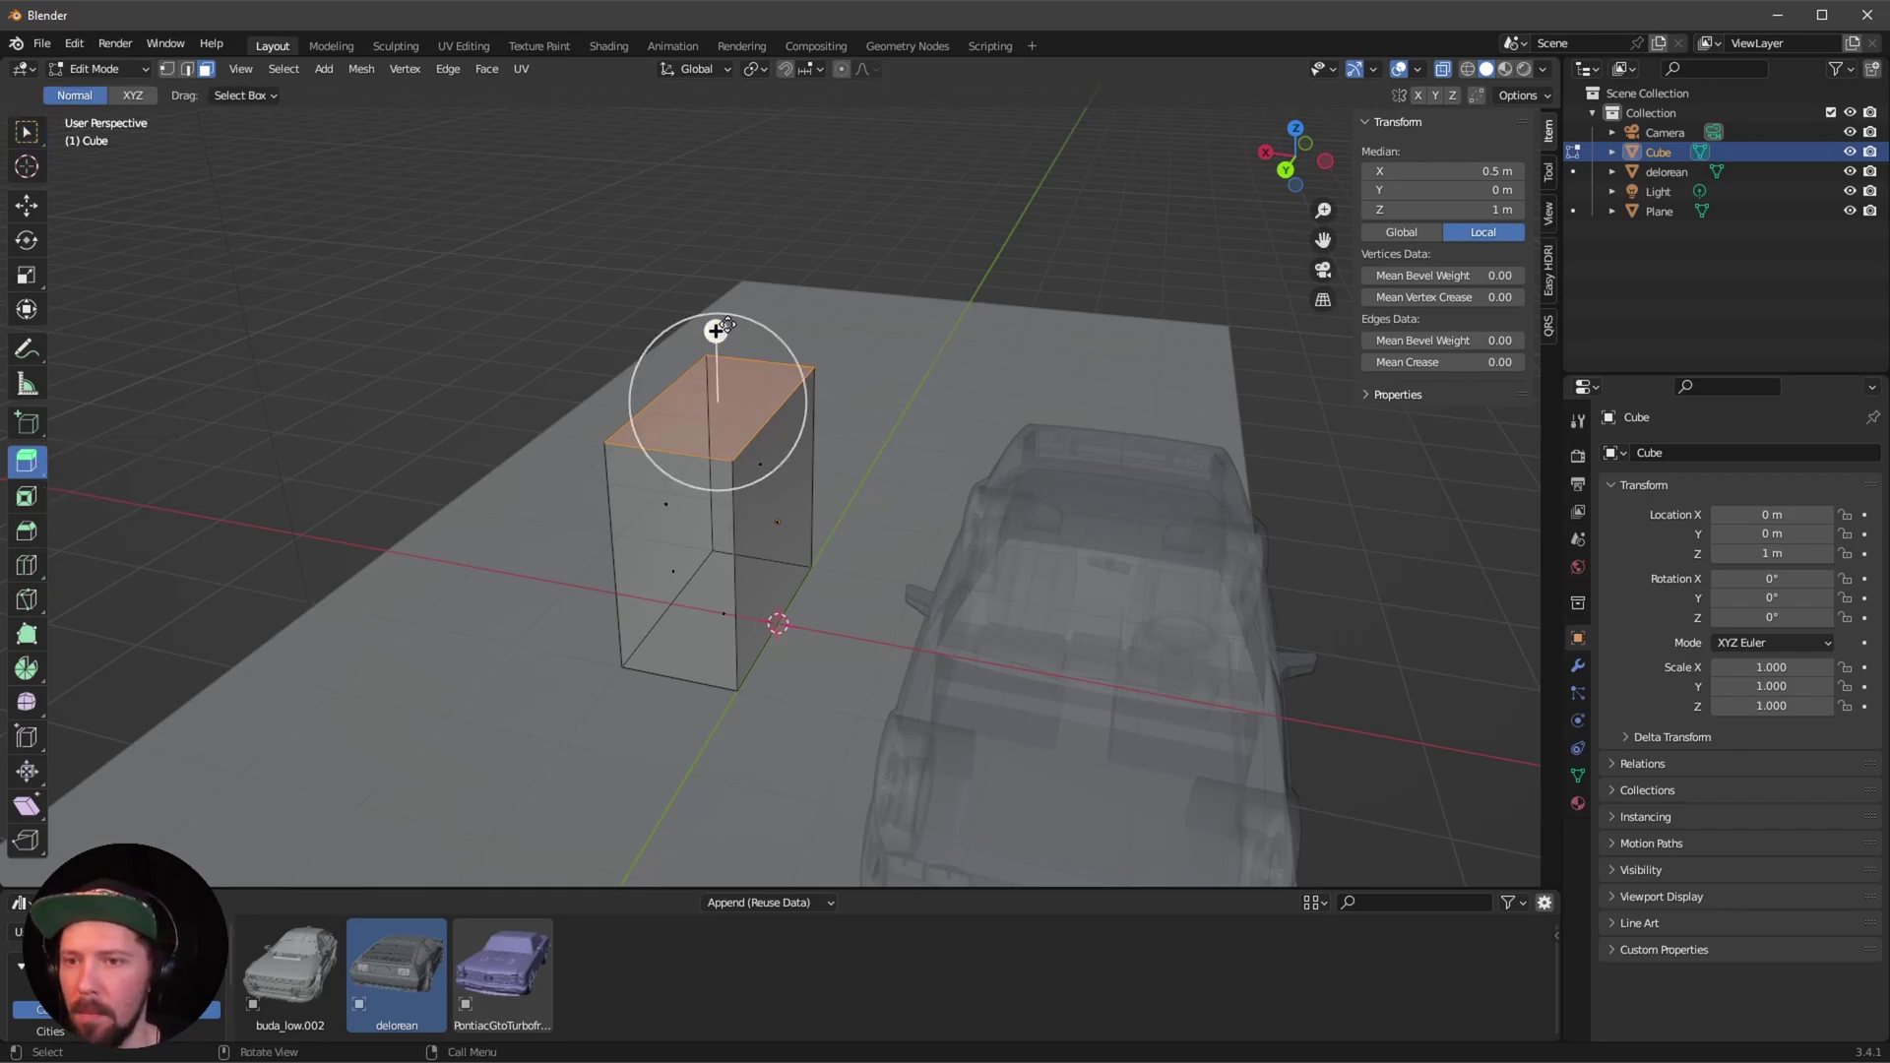
{"action": "left_click_drag", "start_coordinate": [717, 332], "coordinate": [747, 292]}
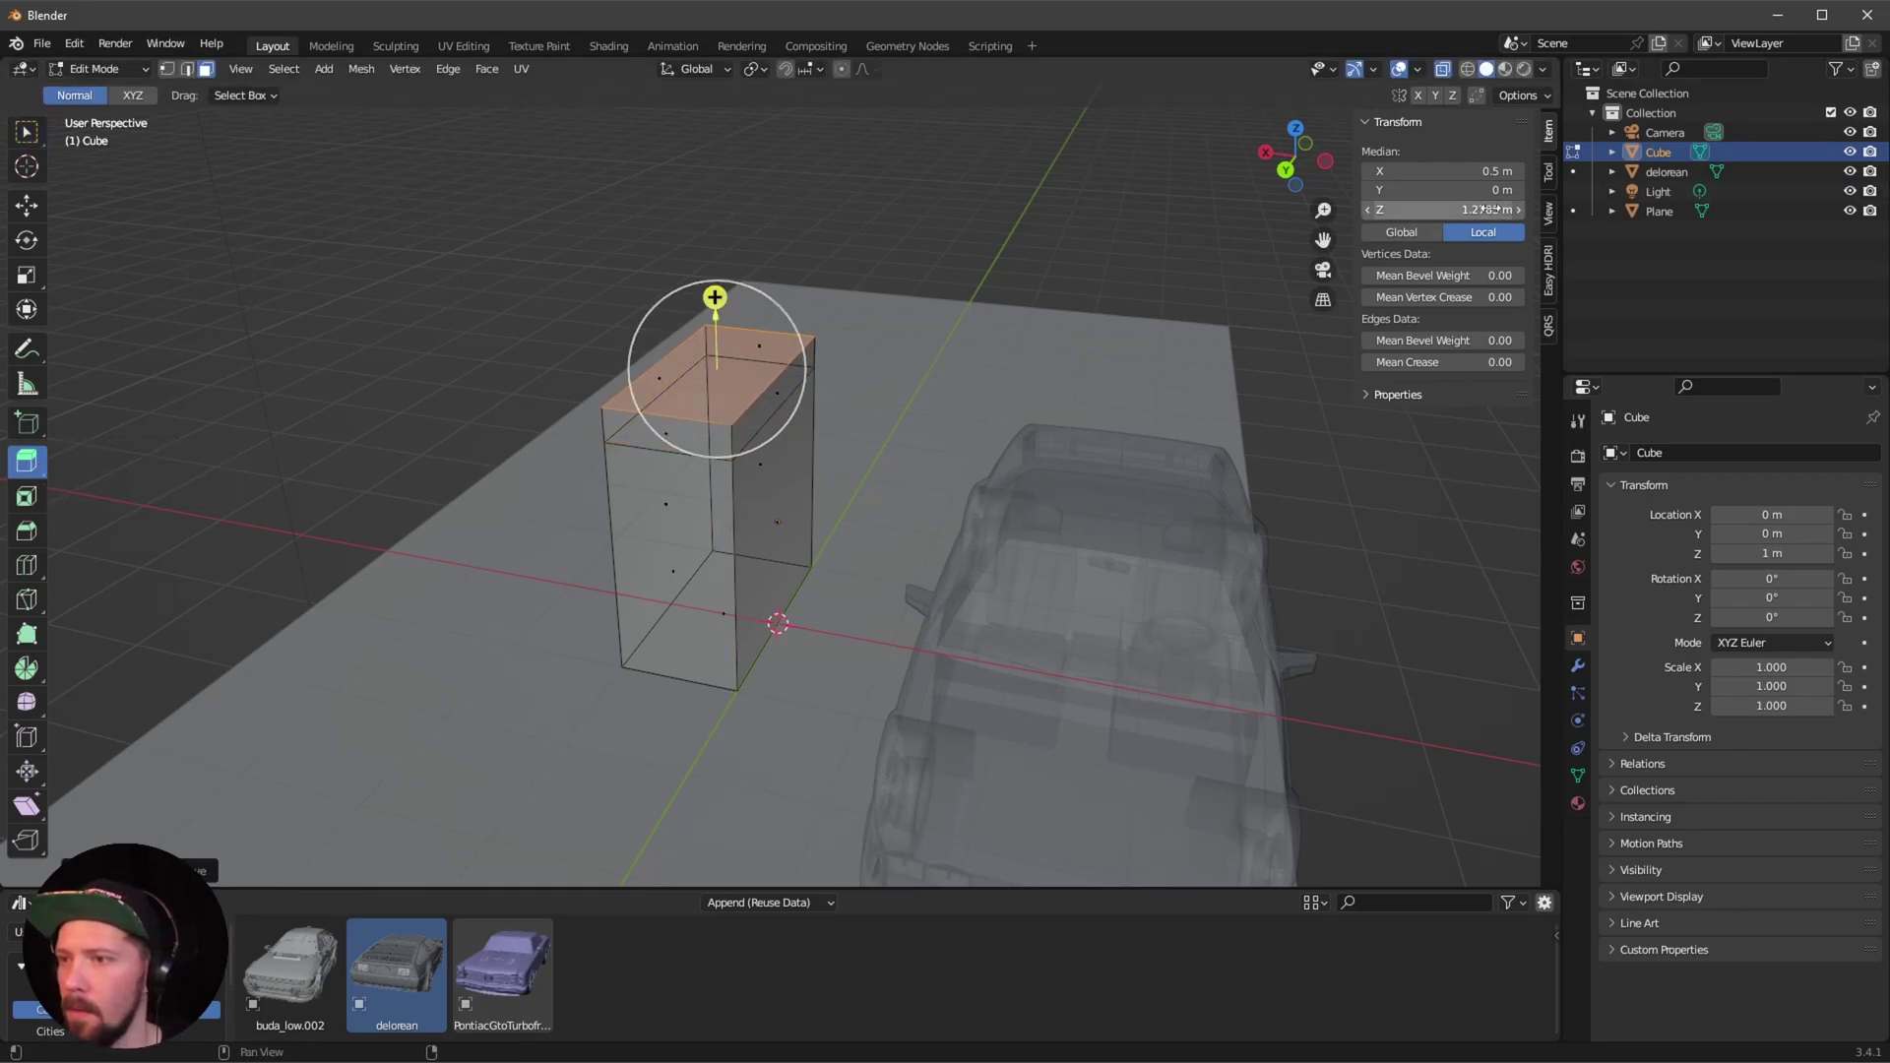
{"action": "left_click_drag", "start_coordinate": [1464, 213], "coordinate": [1466, 210]}
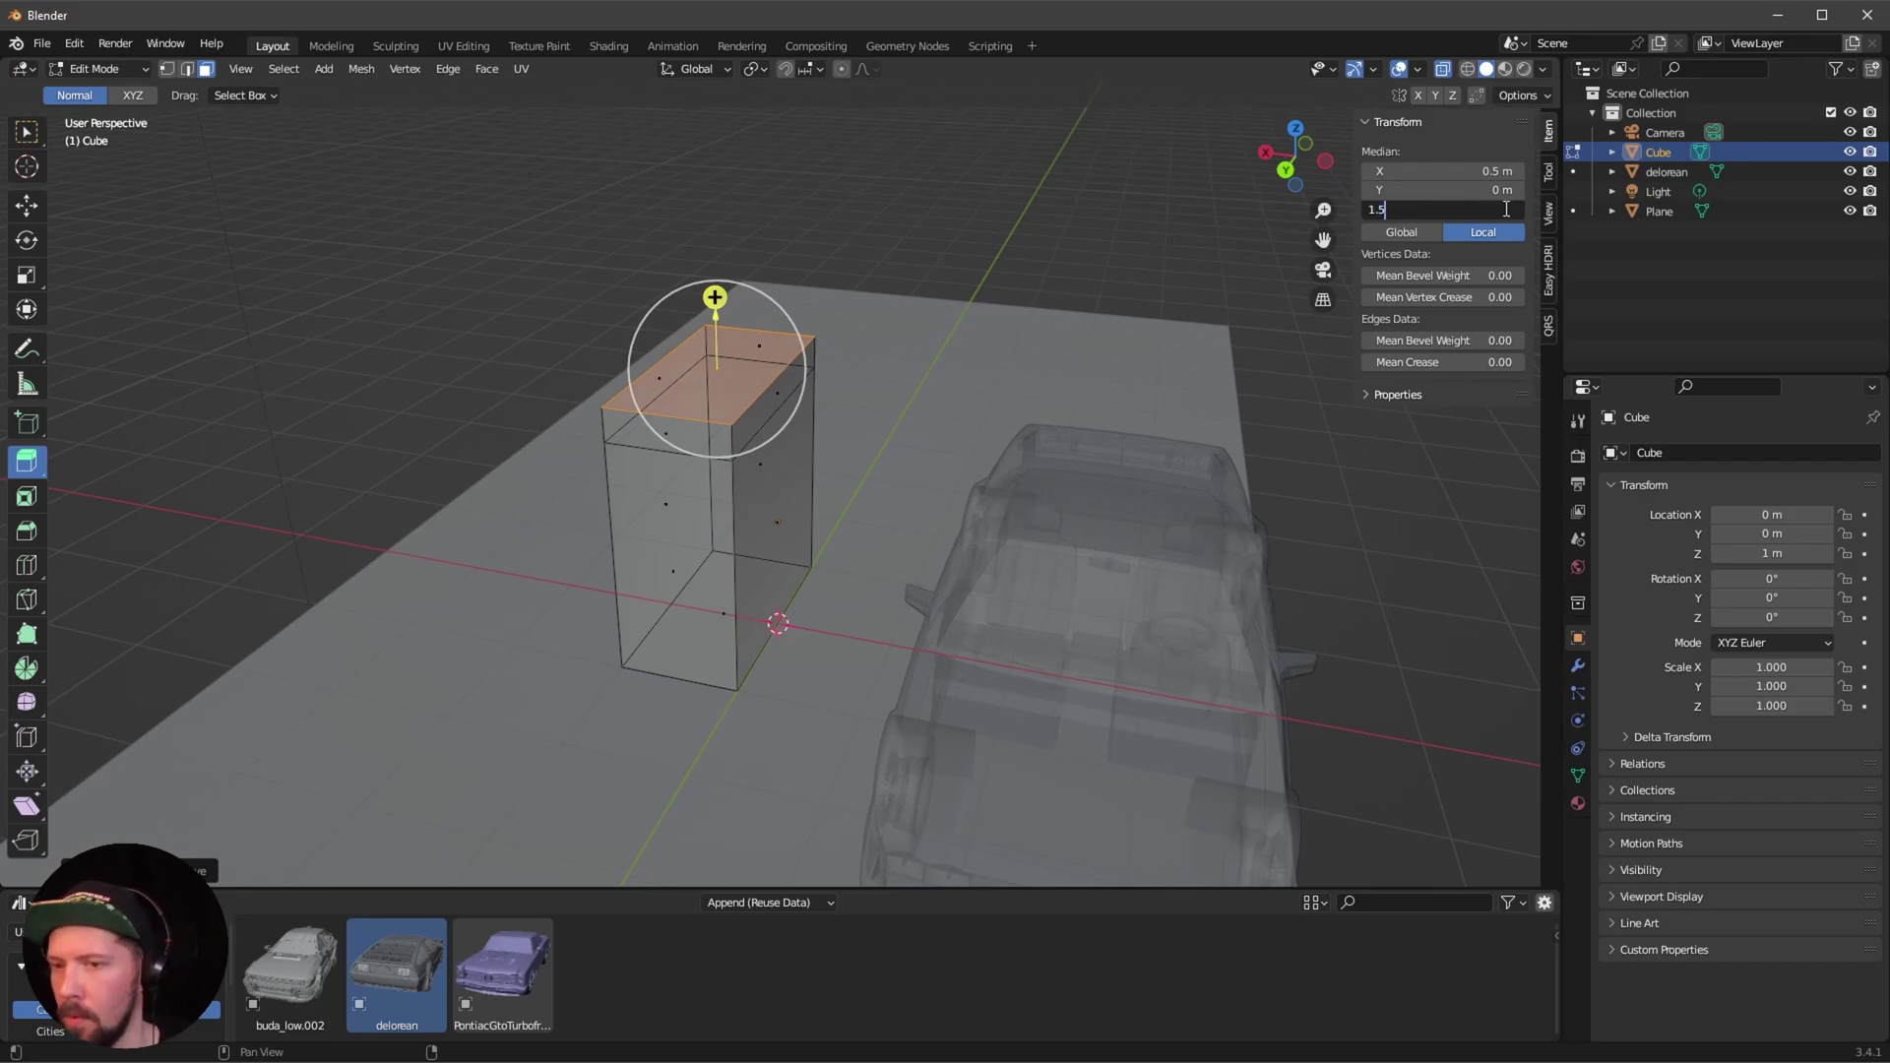
{"action": "key", "text": "Return"}
Extrude the block's top face upward again with Extrude Region and set the new face's local Z to 3 m.
{"action": "middle_click_drag", "start_coordinate": [788, 433], "coordinate": [825, 415]}
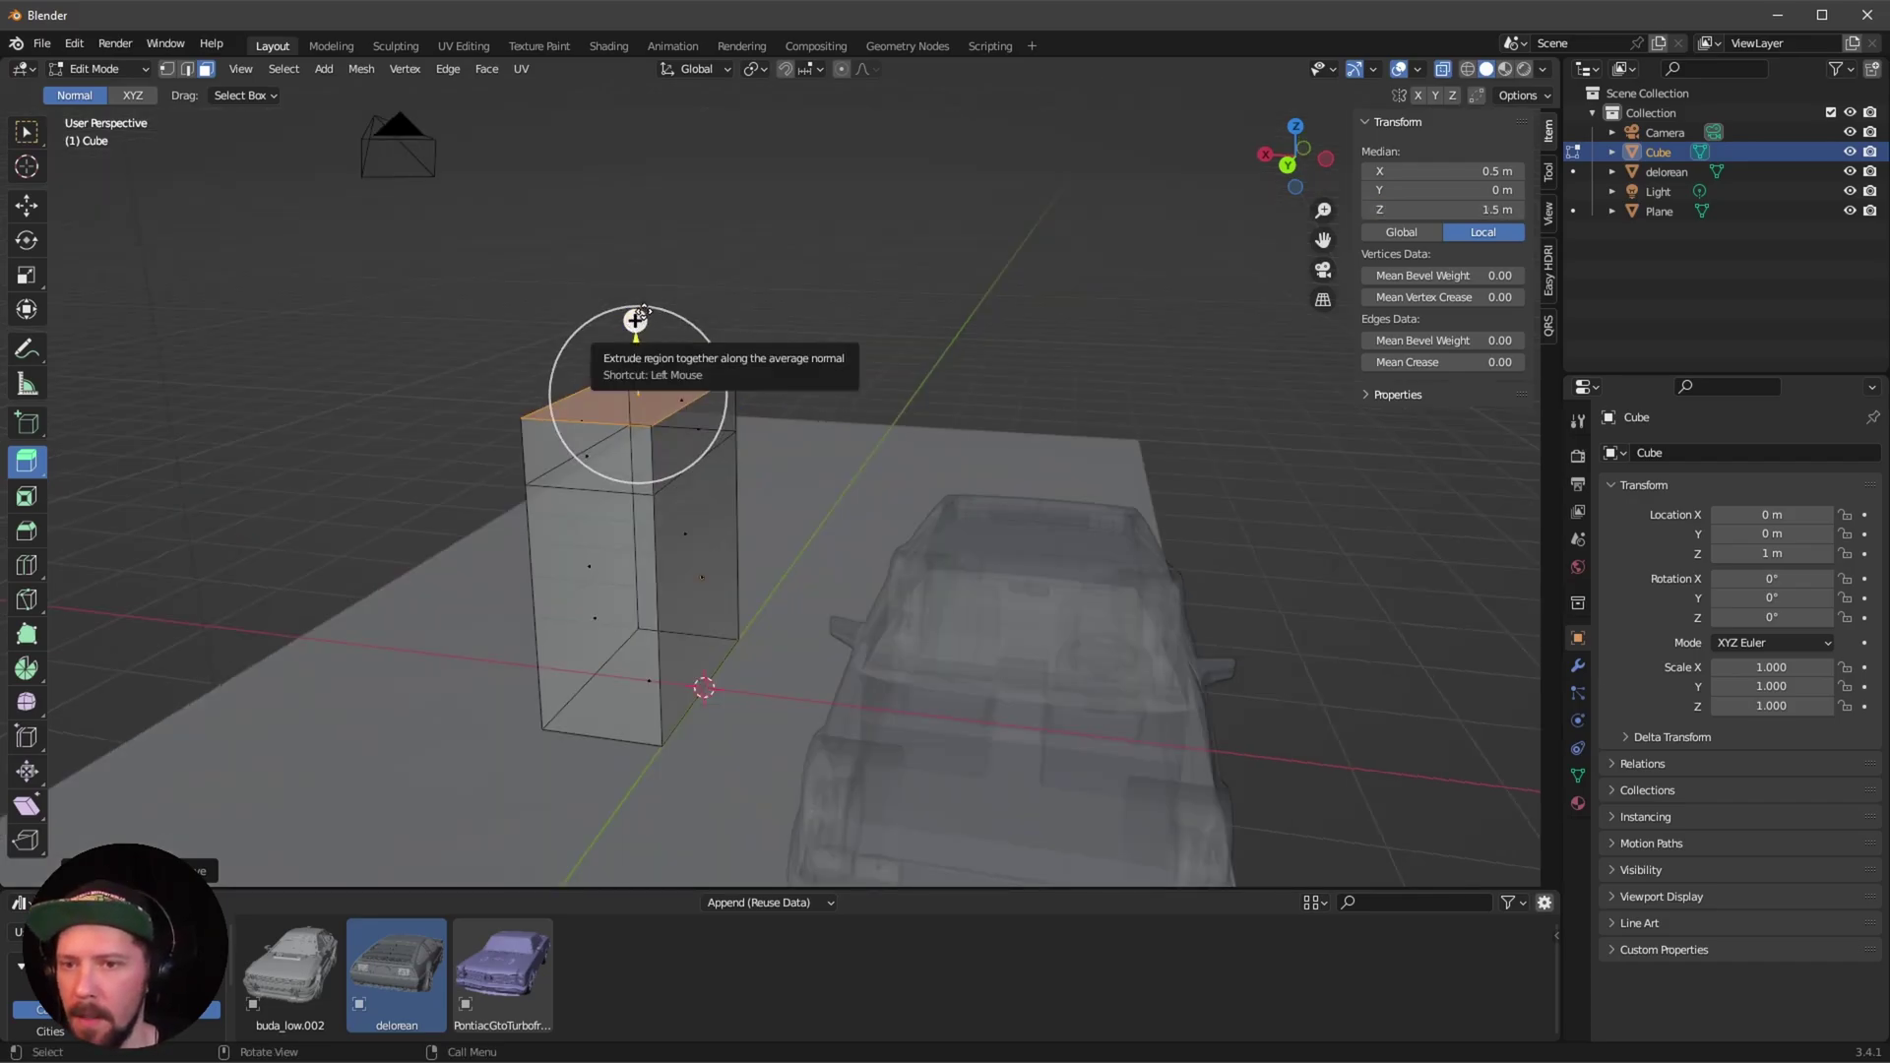
{"action": "left_click_drag", "start_coordinate": [635, 323], "coordinate": [673, 255]}
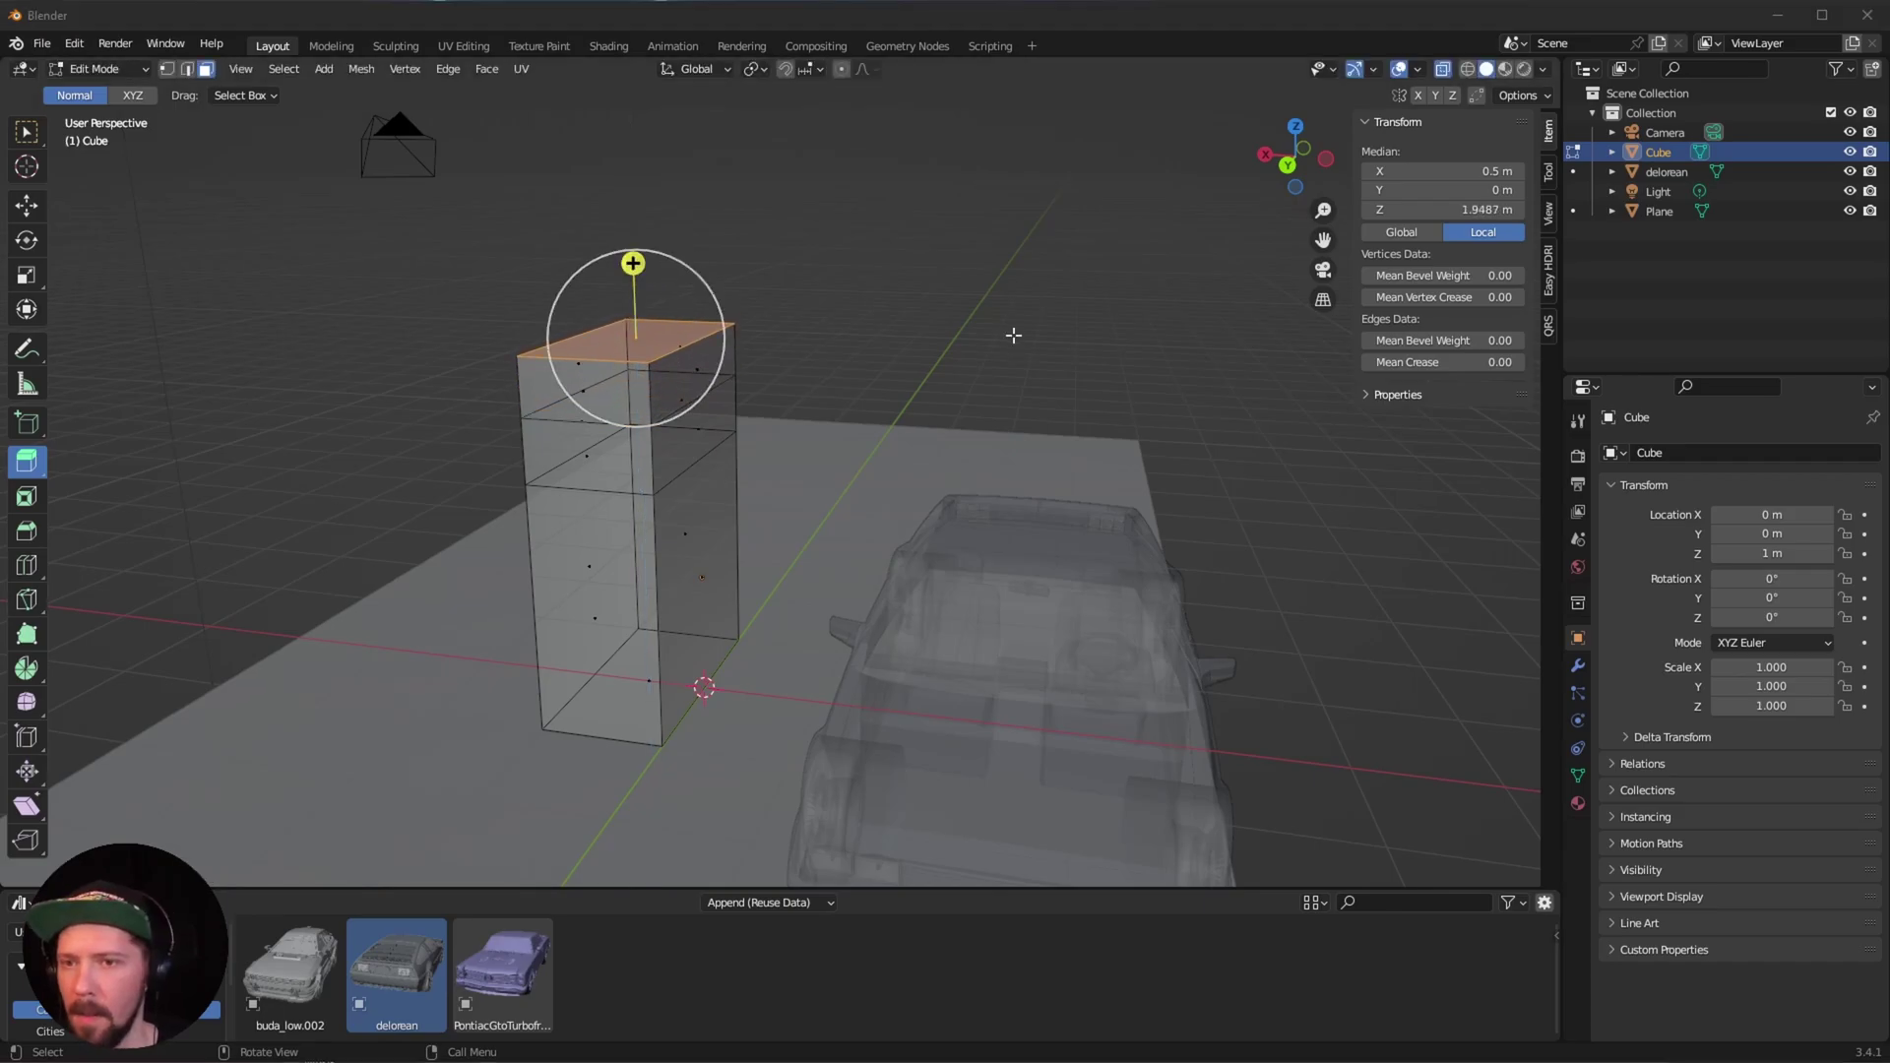
{"action": "left_click", "coordinate": [1502, 208]}
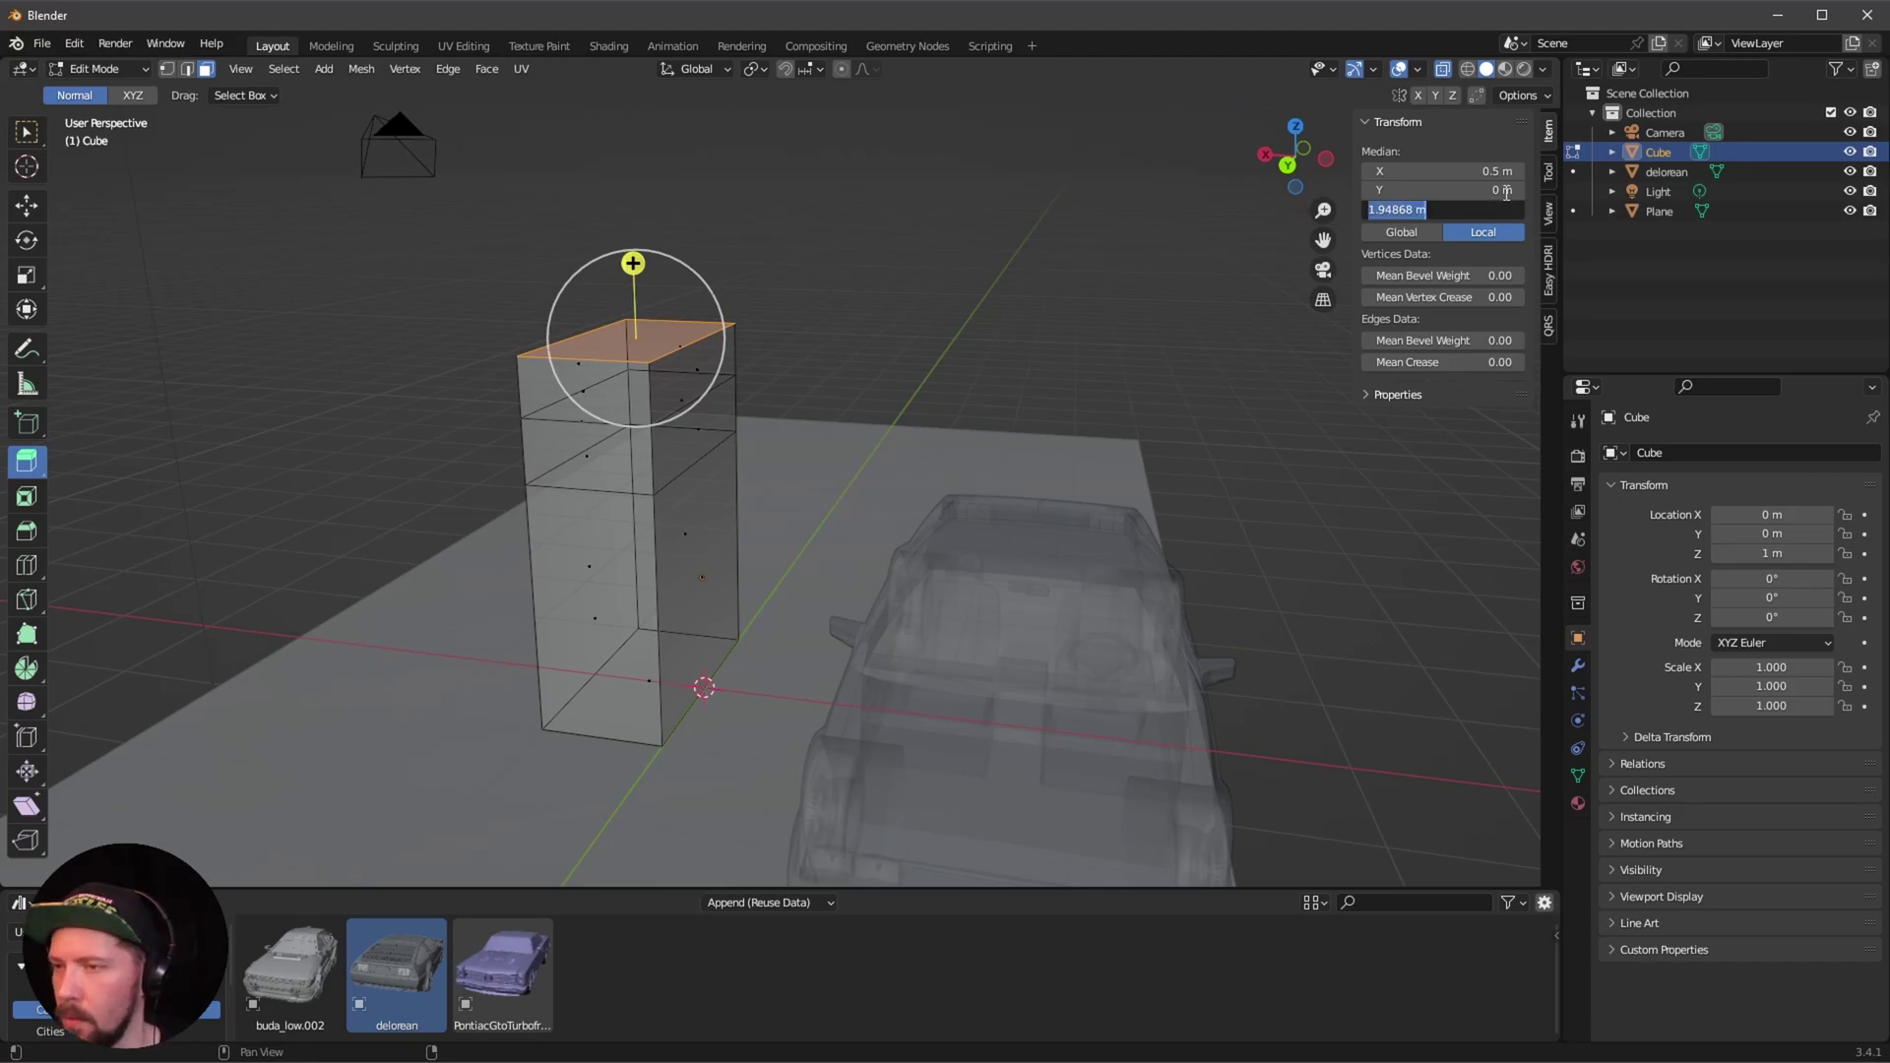
{"action": "type", "text": "3"}
{"action": "key", "text": "Return"}
Select the two top vertices on the car side of the block and set their local X to -0.8 m.
{"action": "middle_click_drag", "start_coordinate": [935, 394], "coordinate": [769, 454]}
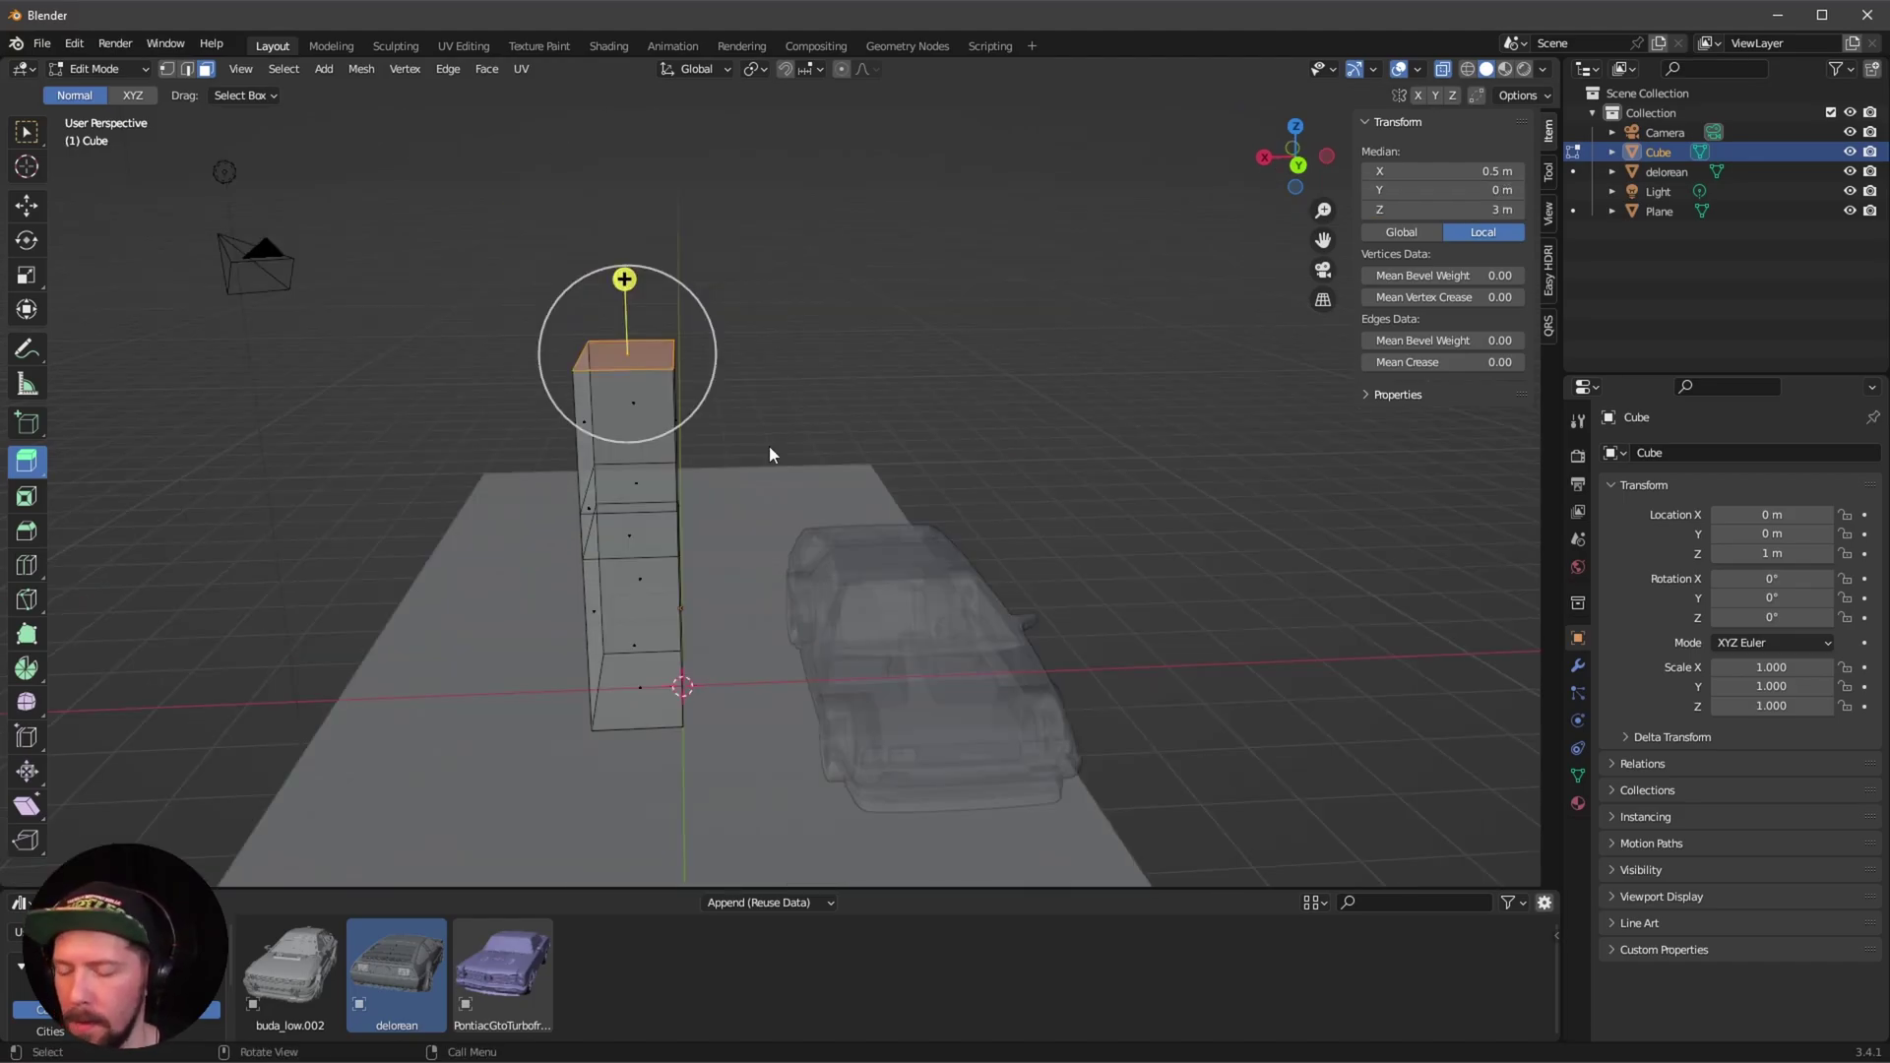
{"action": "key", "text": "KP_1"}
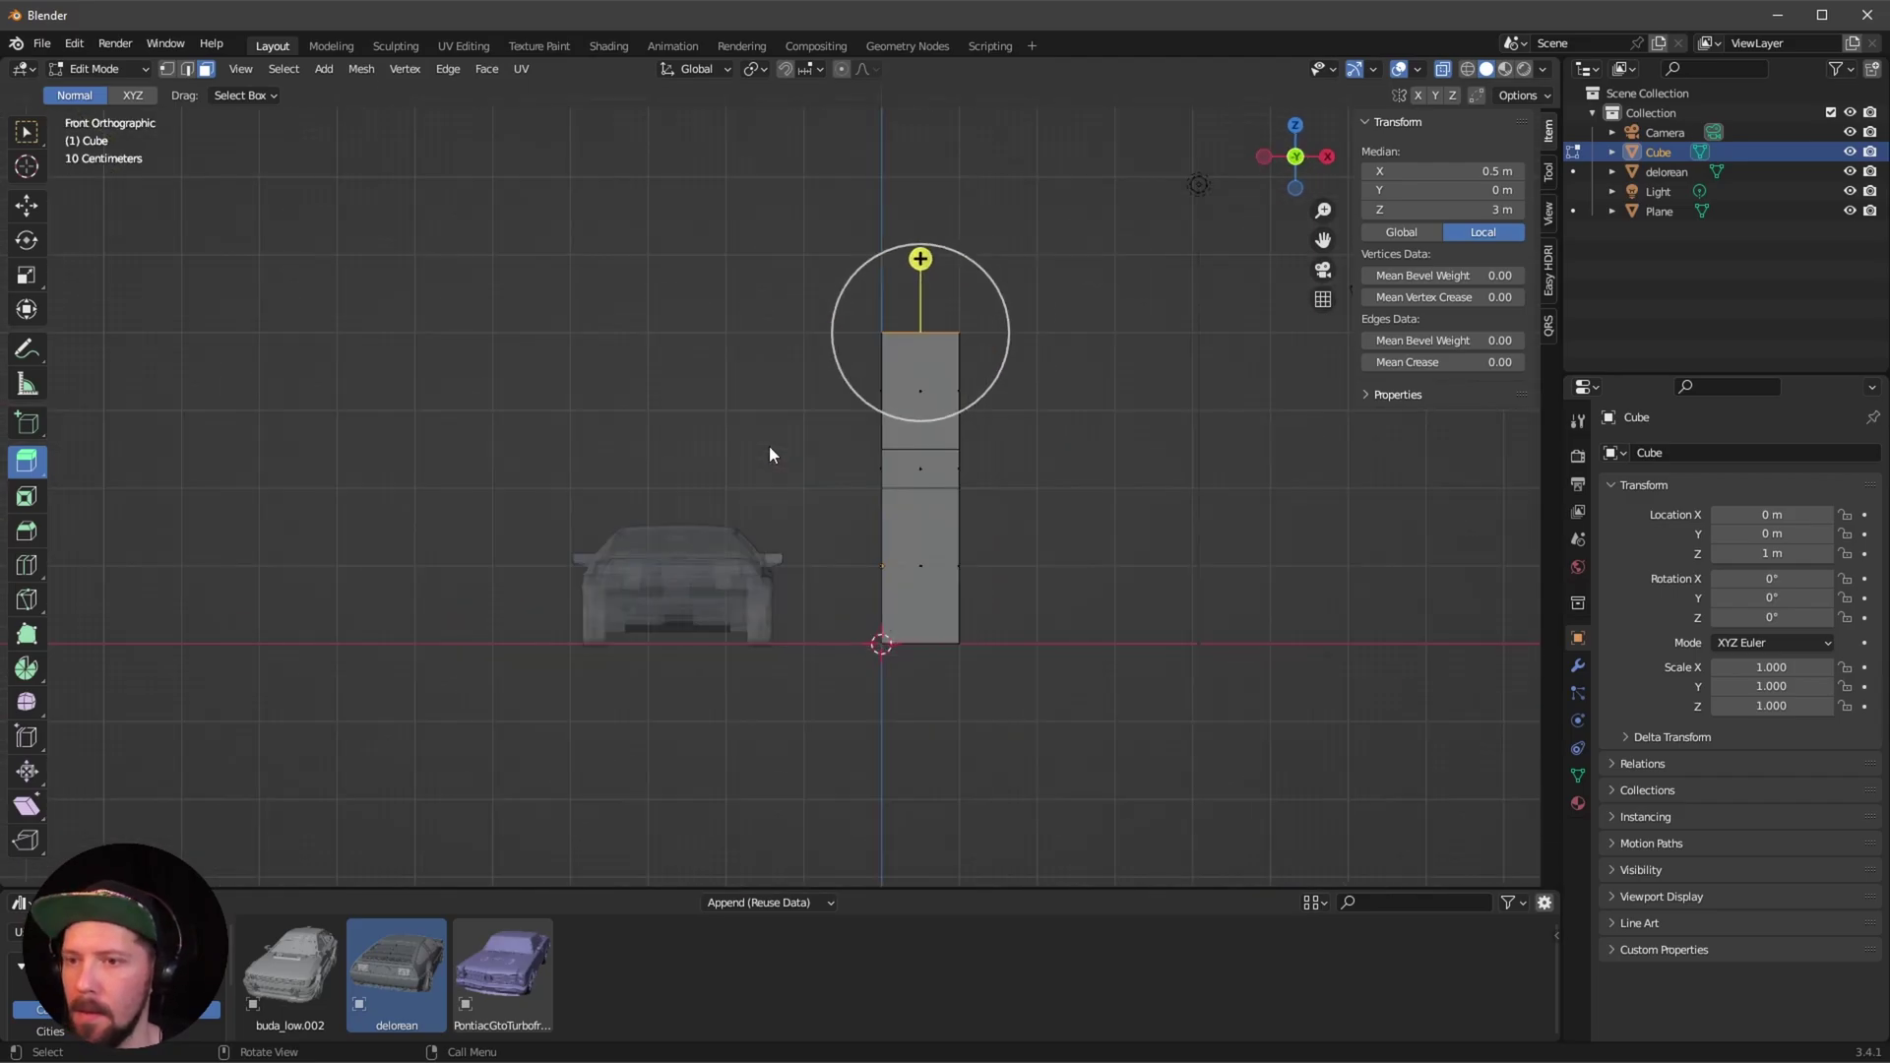
{"action": "middle_click_drag", "start_coordinate": [769, 453], "coordinate": [1122, 354]}
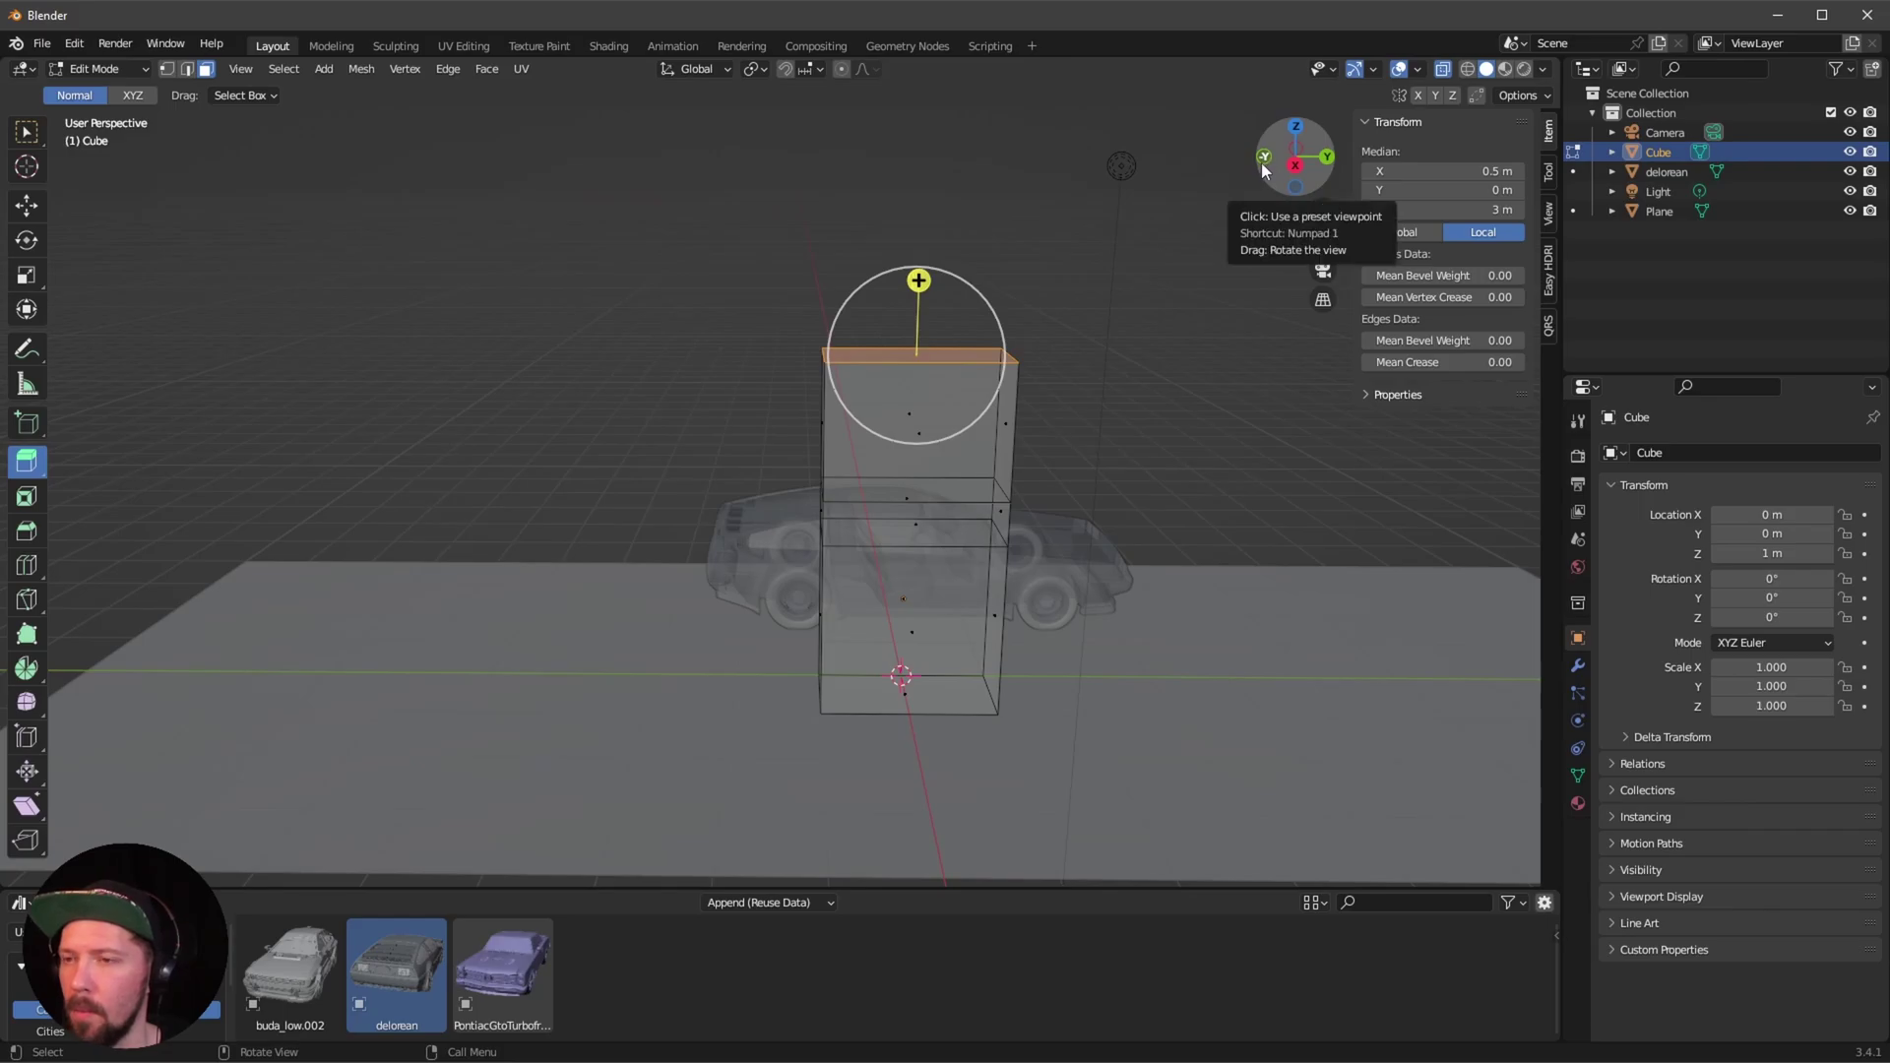
{"action": "left_click", "coordinate": [1261, 160]}
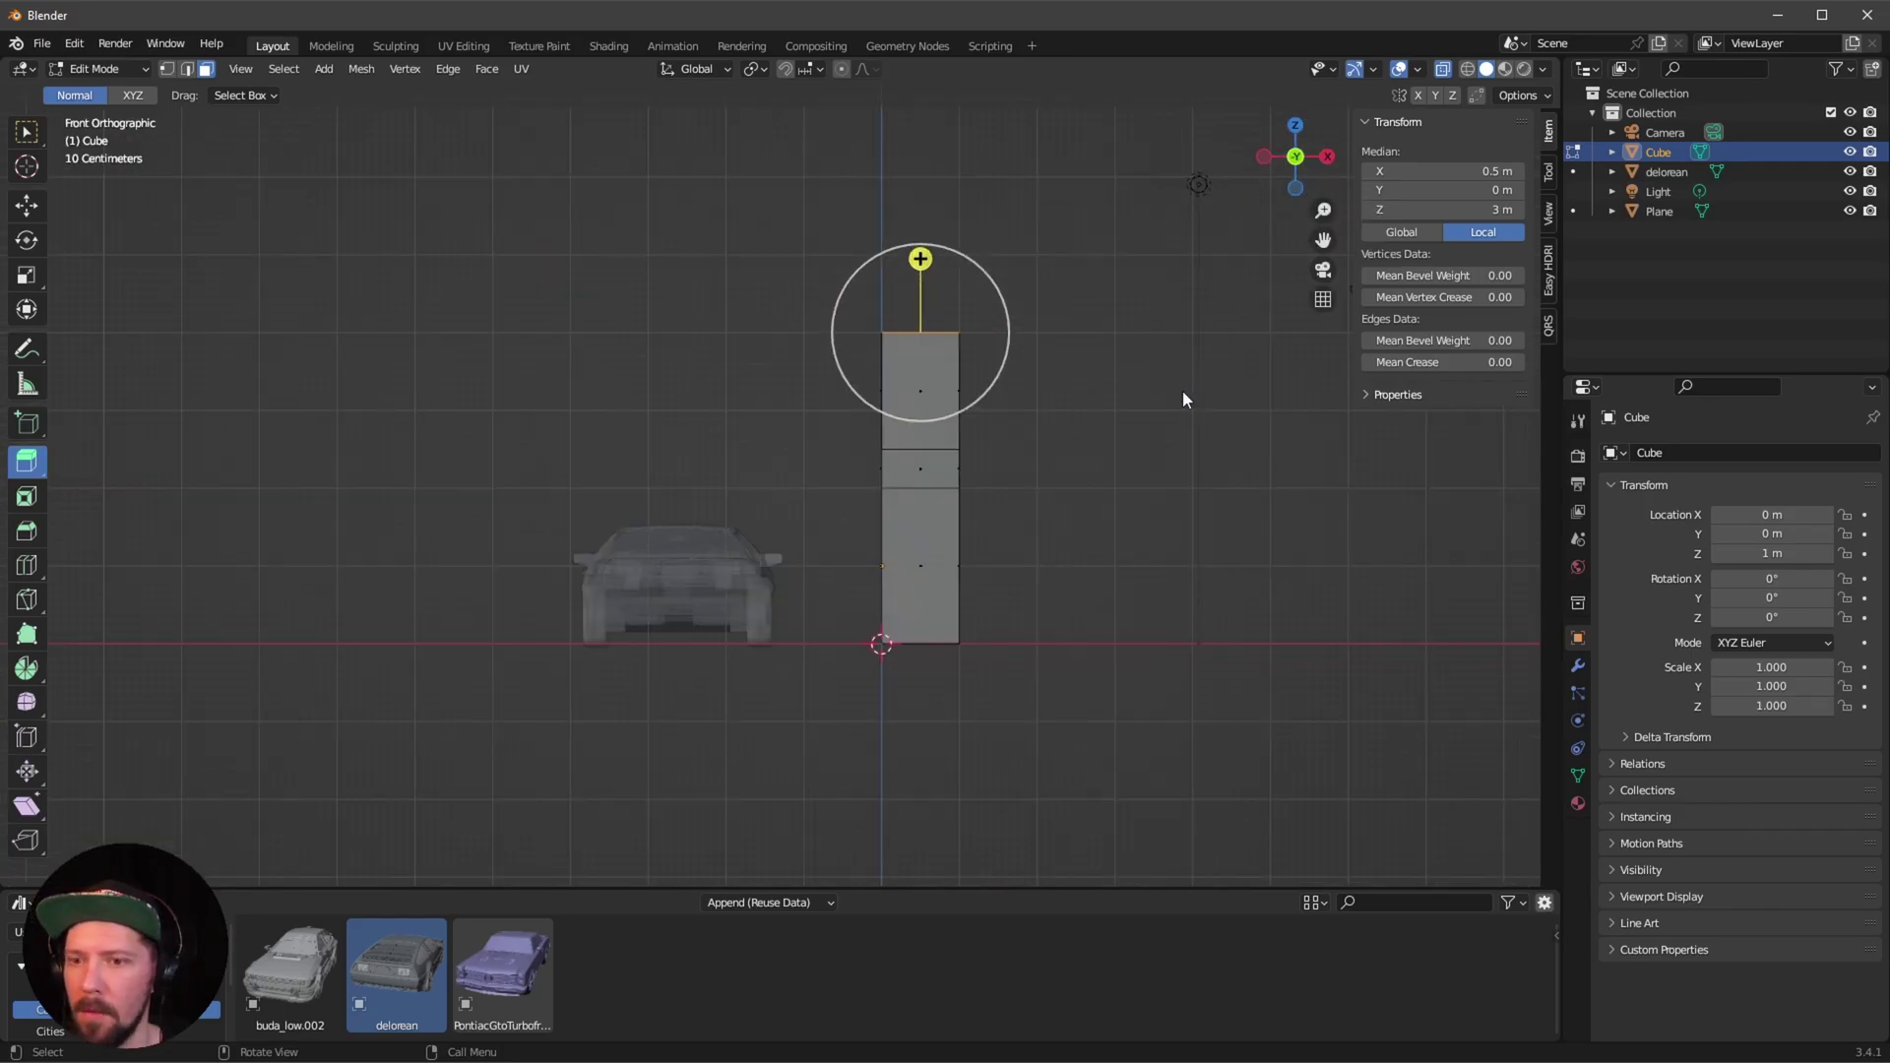
{"action": "left_click", "coordinate": [779, 474]}
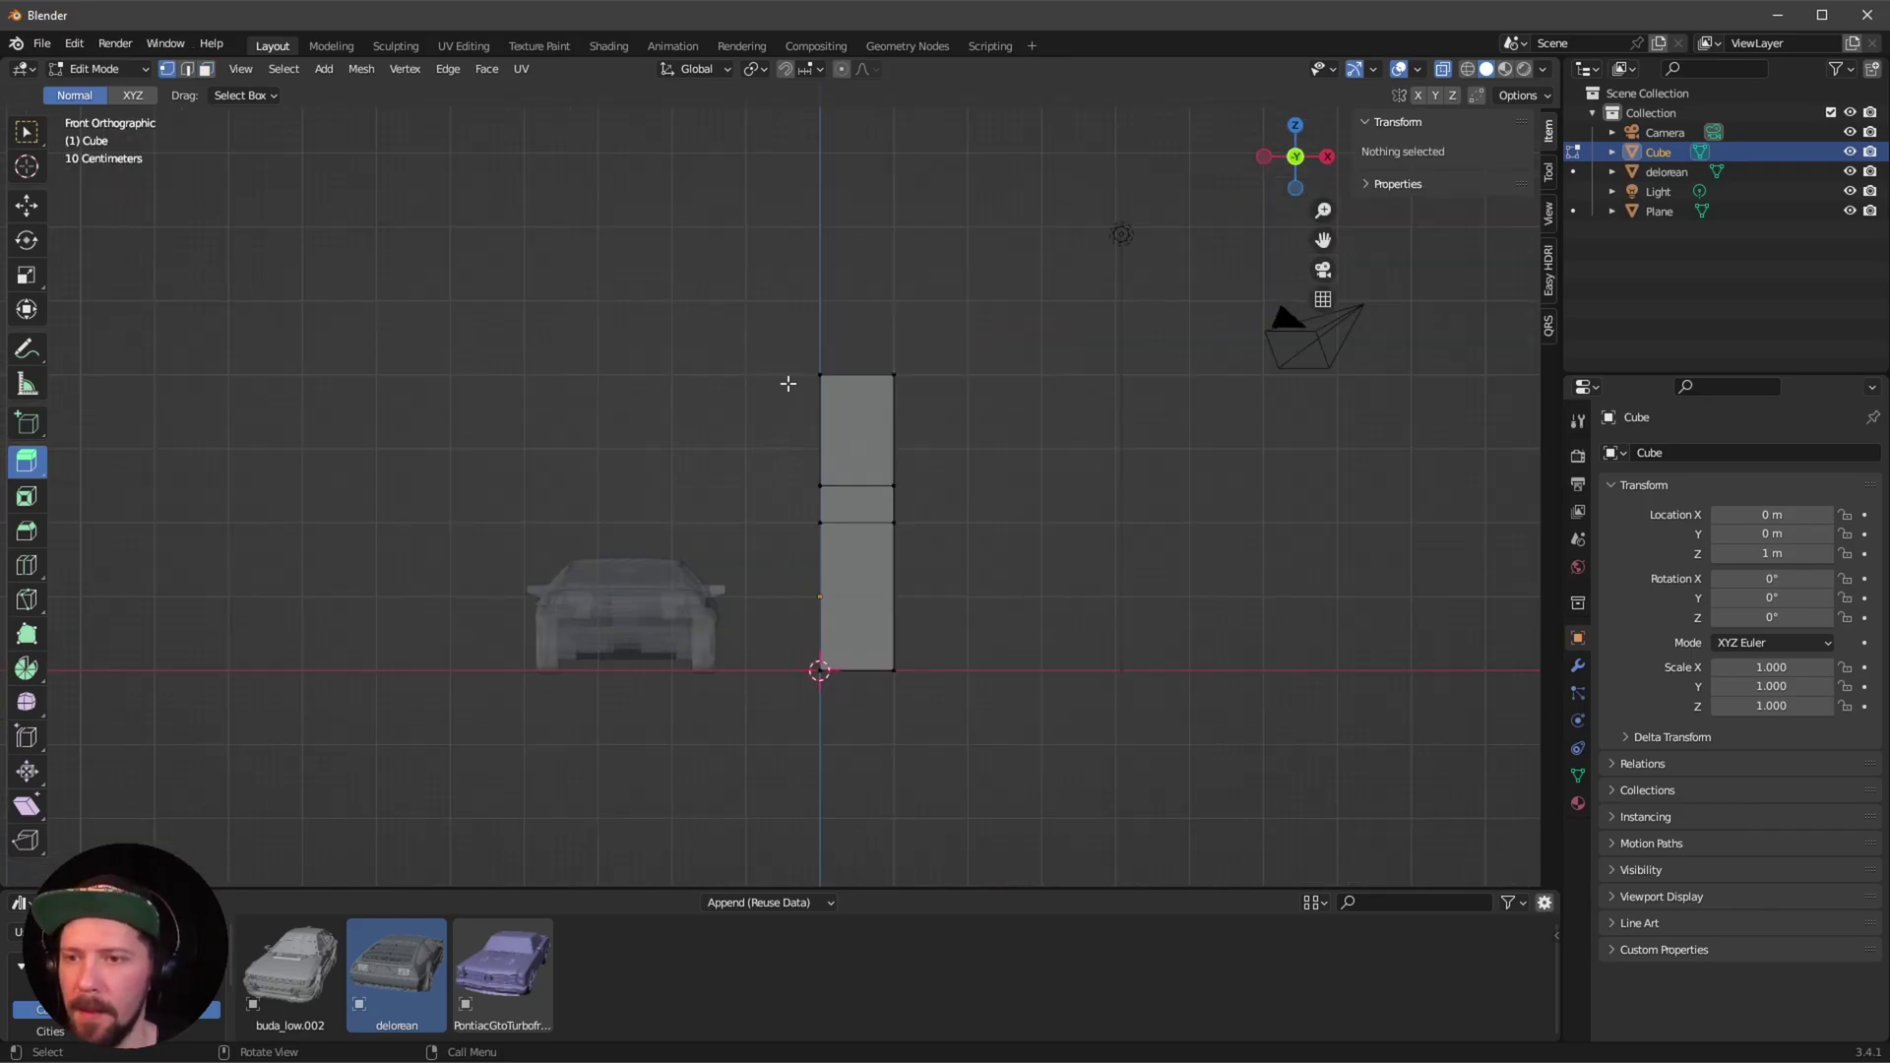
{"action": "left_click_drag", "start_coordinate": [738, 325], "coordinate": [844, 413]}
{"action": "mouse_move", "coordinate": [767, 321]}
{"action": "middle_mouse_down"}
{"action": "mouse_move", "coordinate": [713, 308]}
{"action": "mouse_move", "coordinate": [746, 307]}
{"action": "middle_mouse_up"}
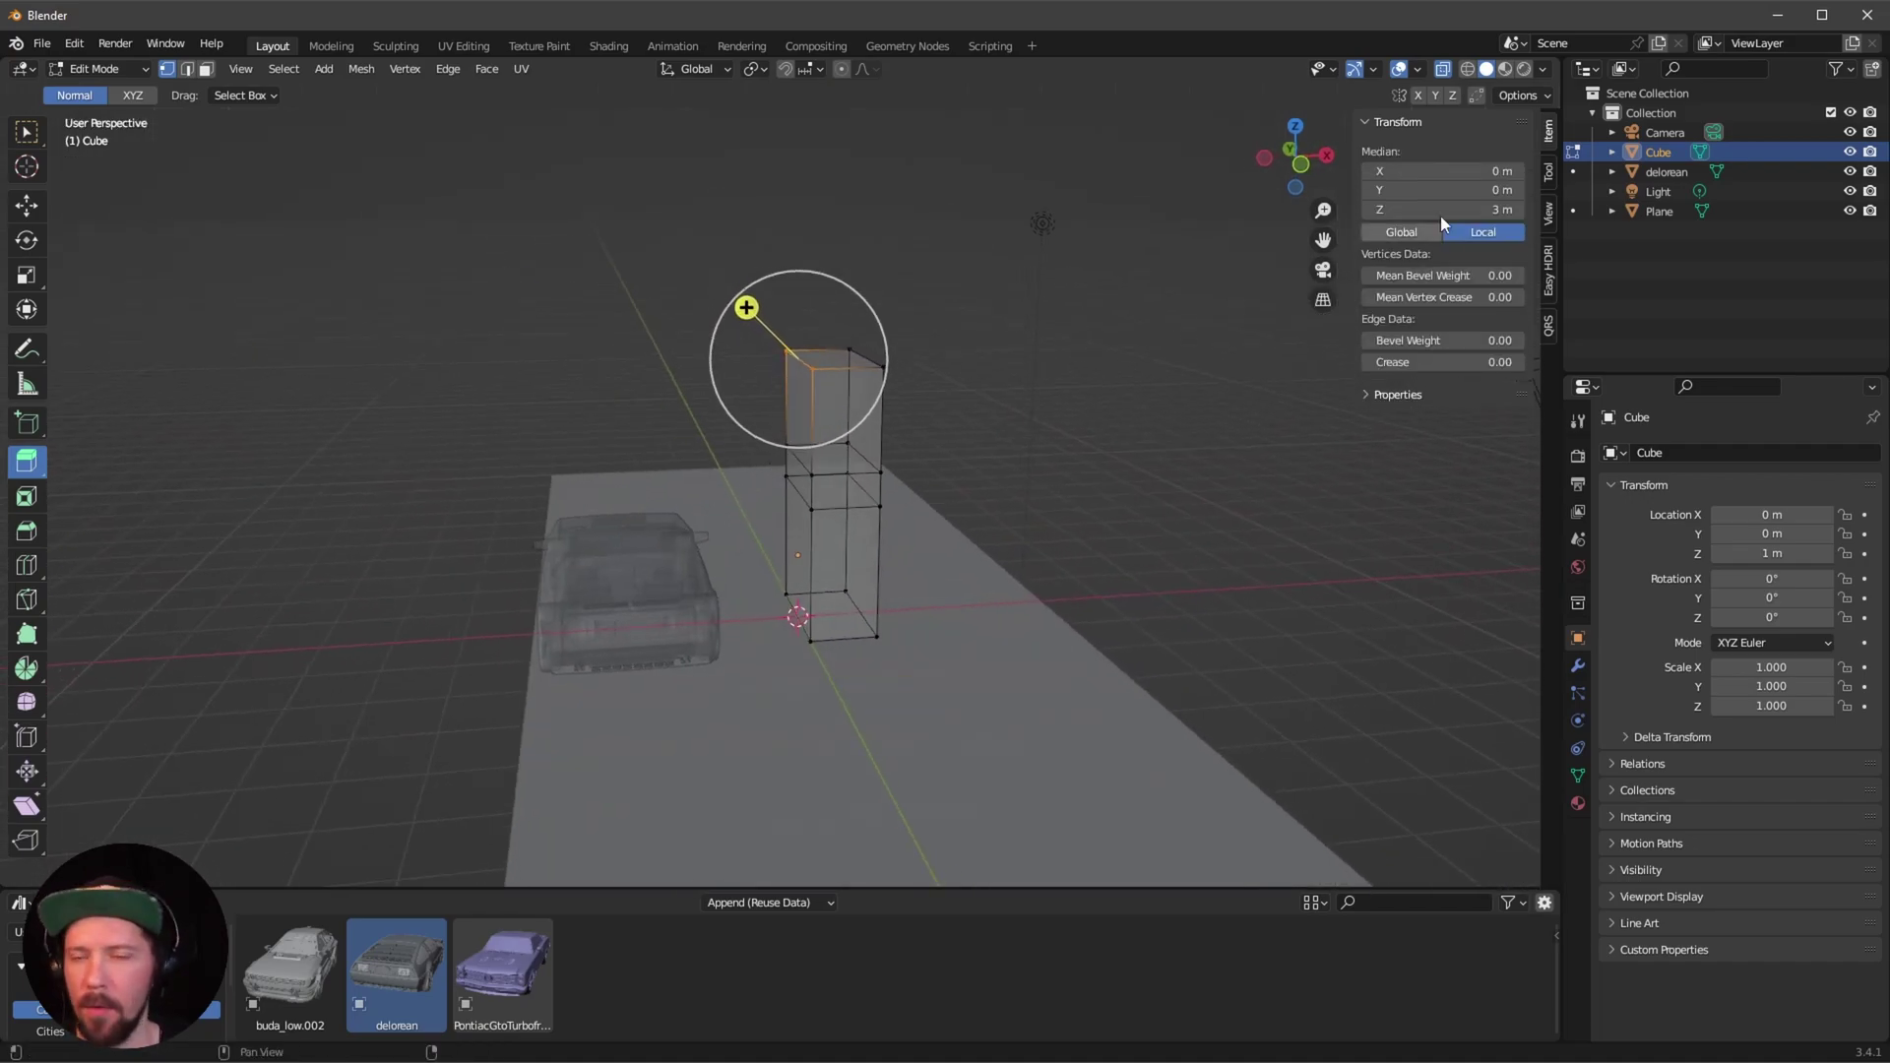
{"action": "left_click", "coordinate": [1482, 173]}
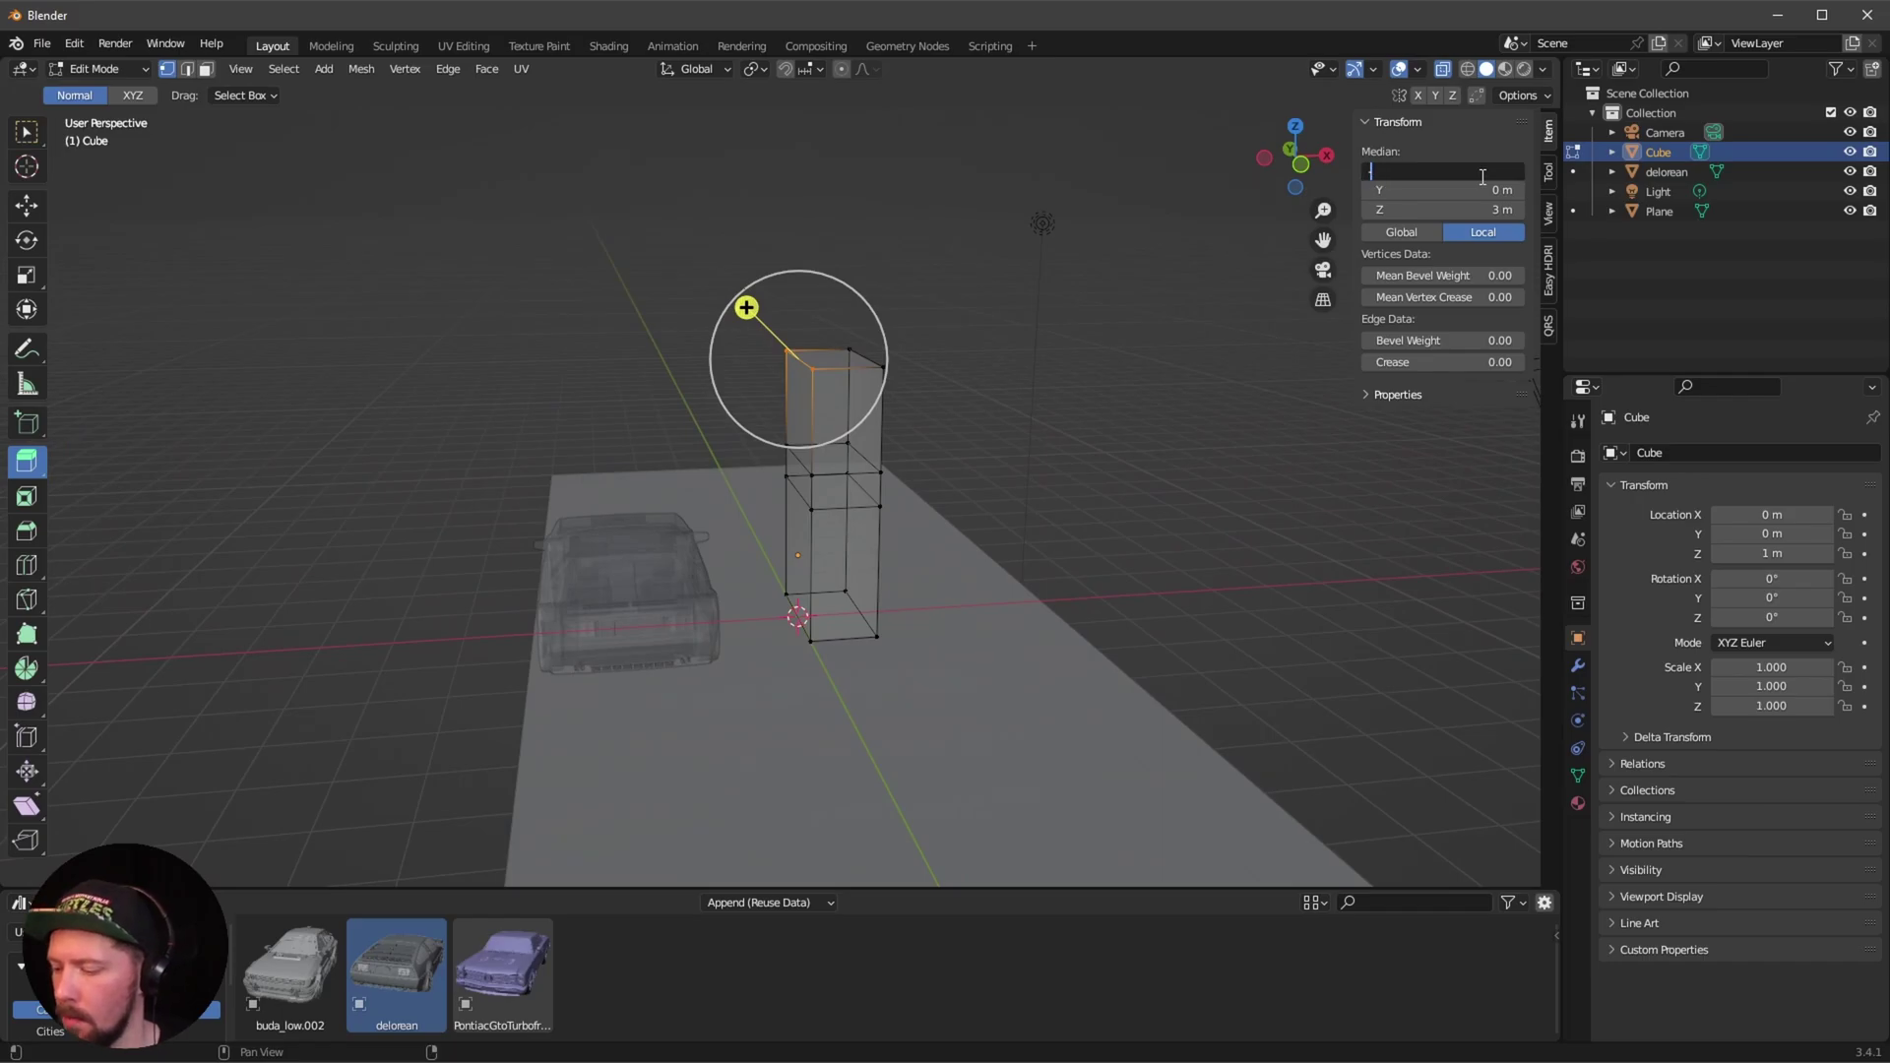
{"action": "type", "text": "-0.8"}
{"action": "key", "text": "Return"}
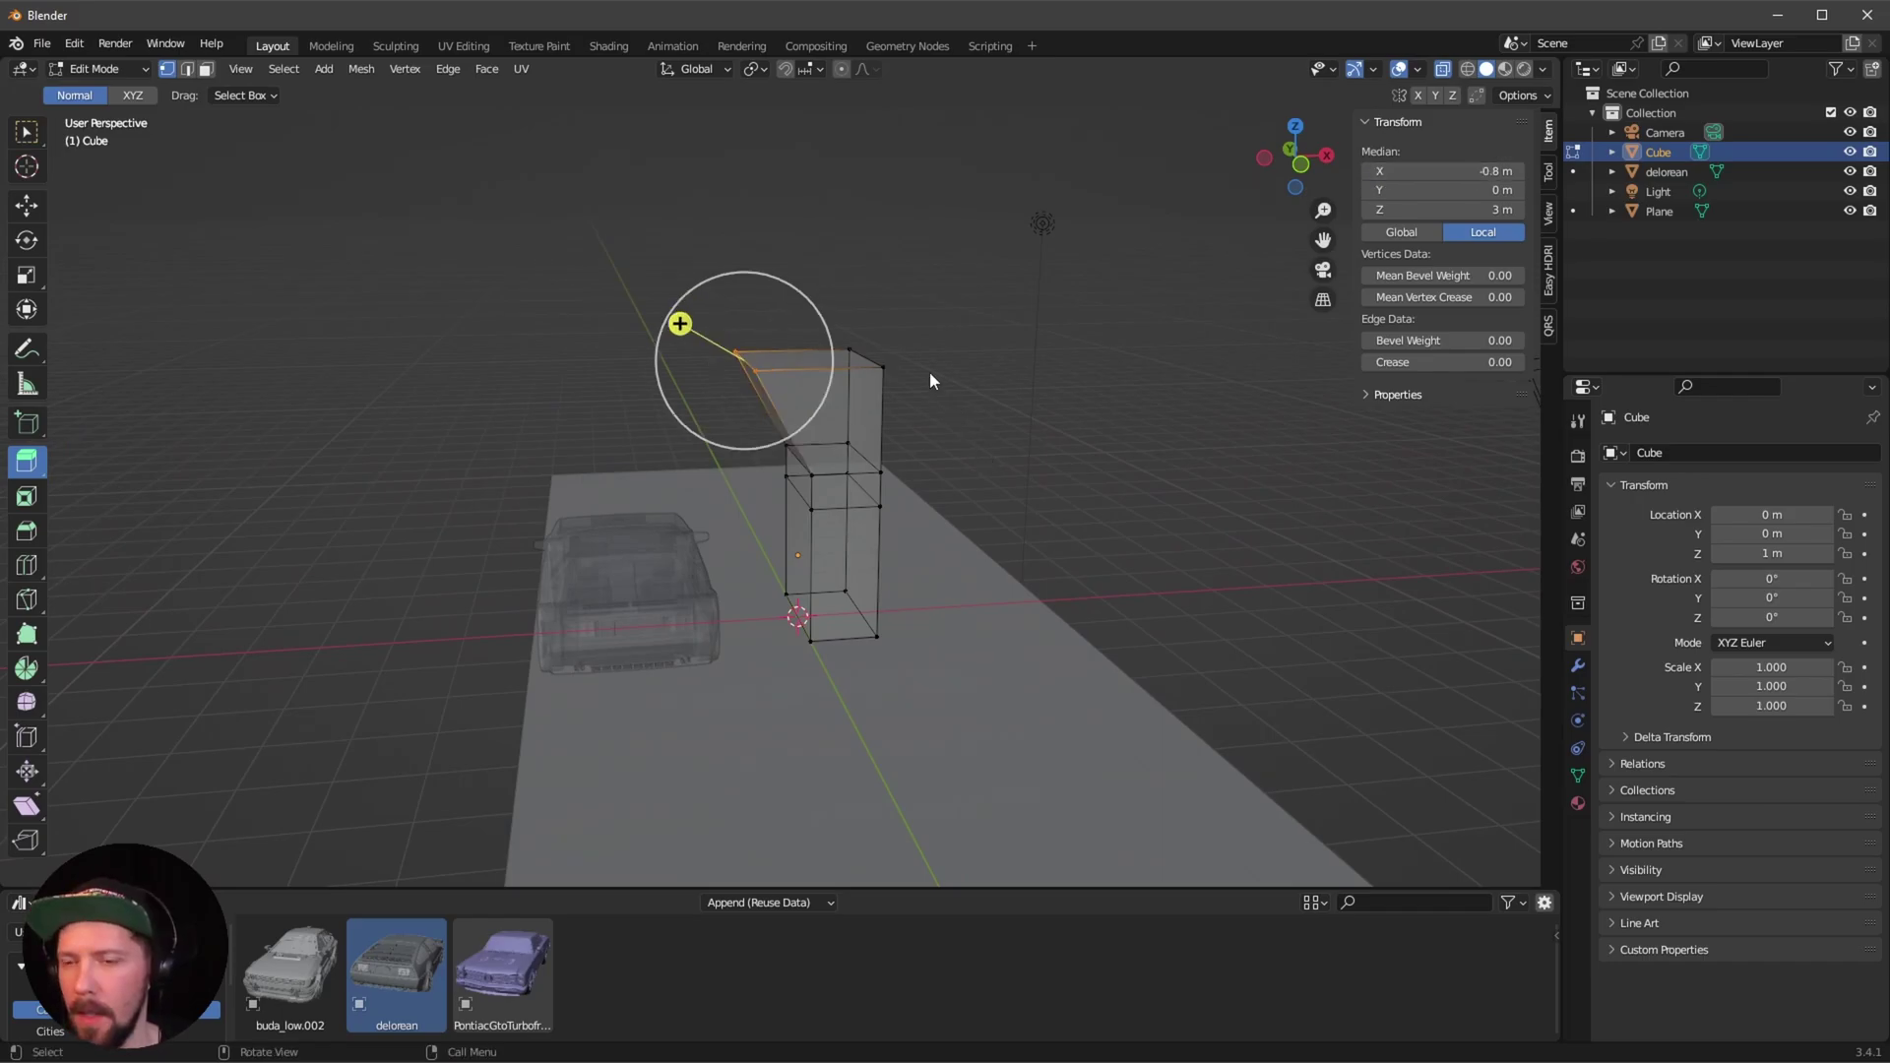
Move the two top vertices on the side away from the car to local X -0.3 m and Z 4 m.
{"action": "left_click_drag", "start_coordinate": [832, 281], "coordinate": [833, 284]}
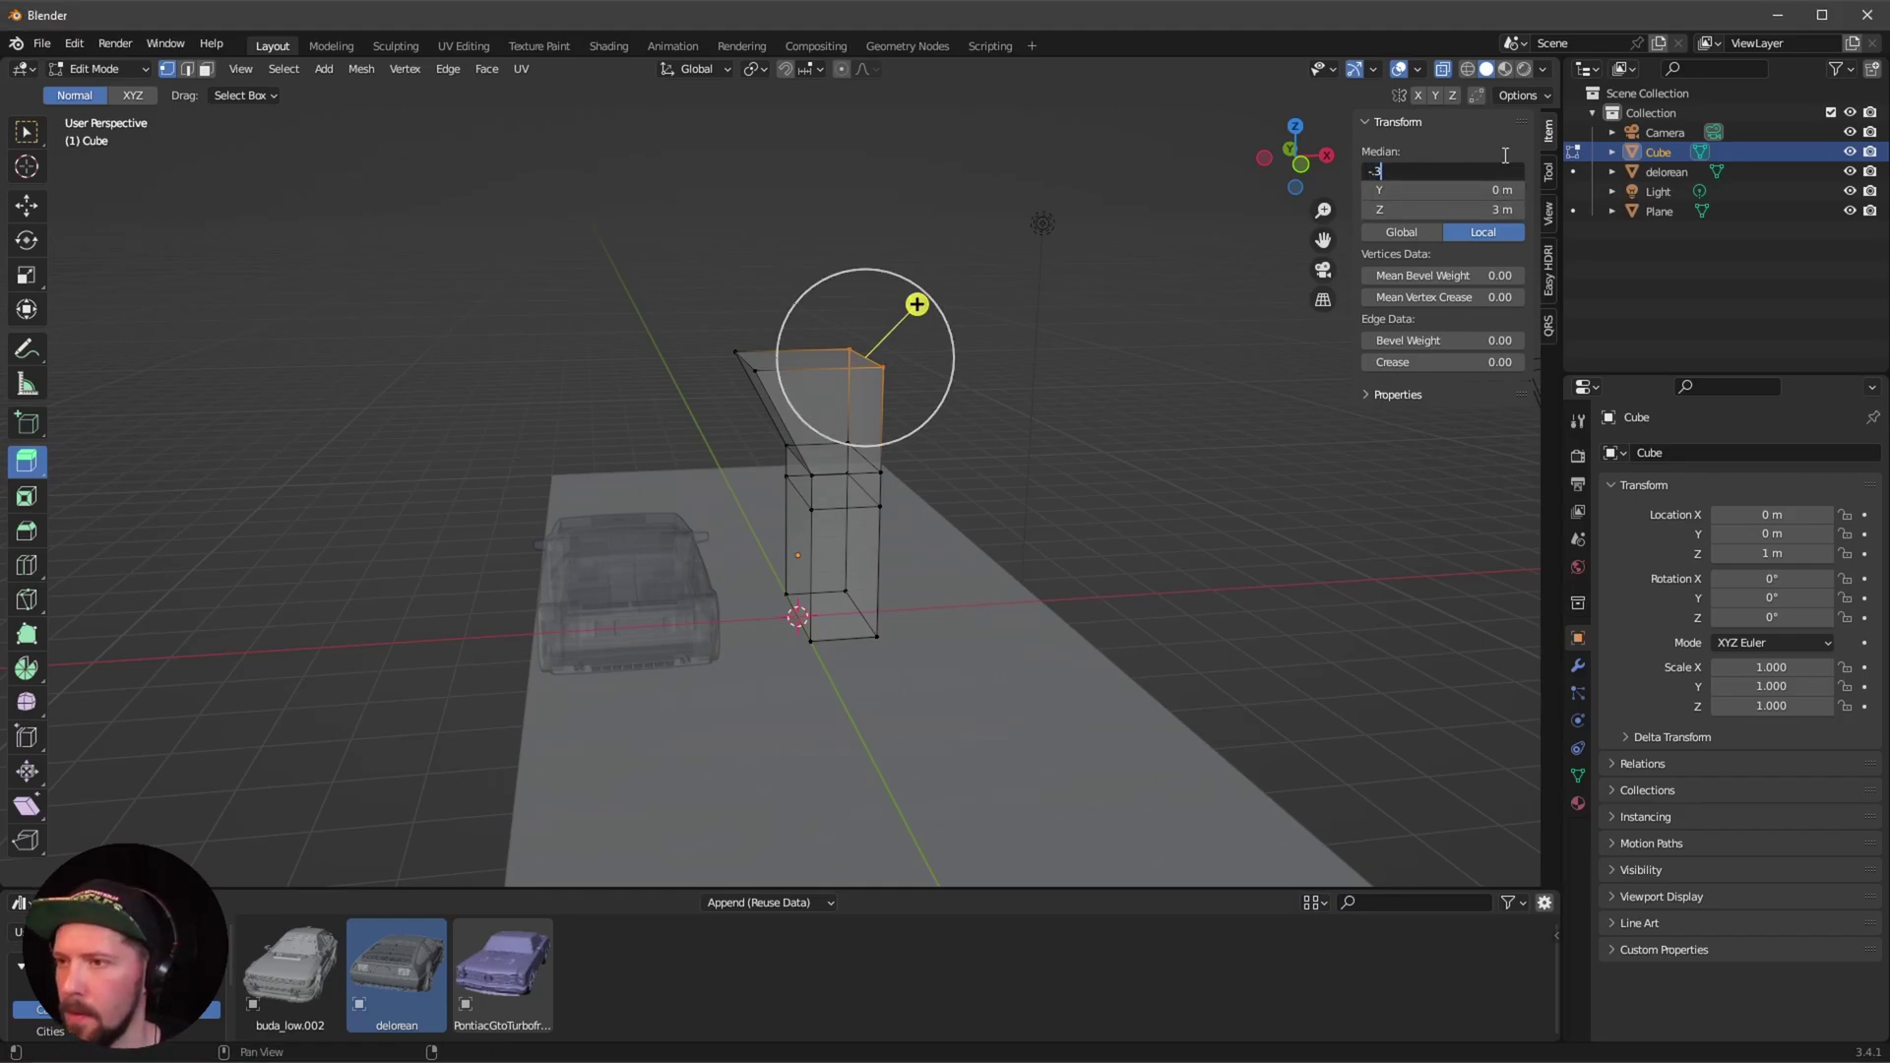
{"action": "key", "text": "Return"}
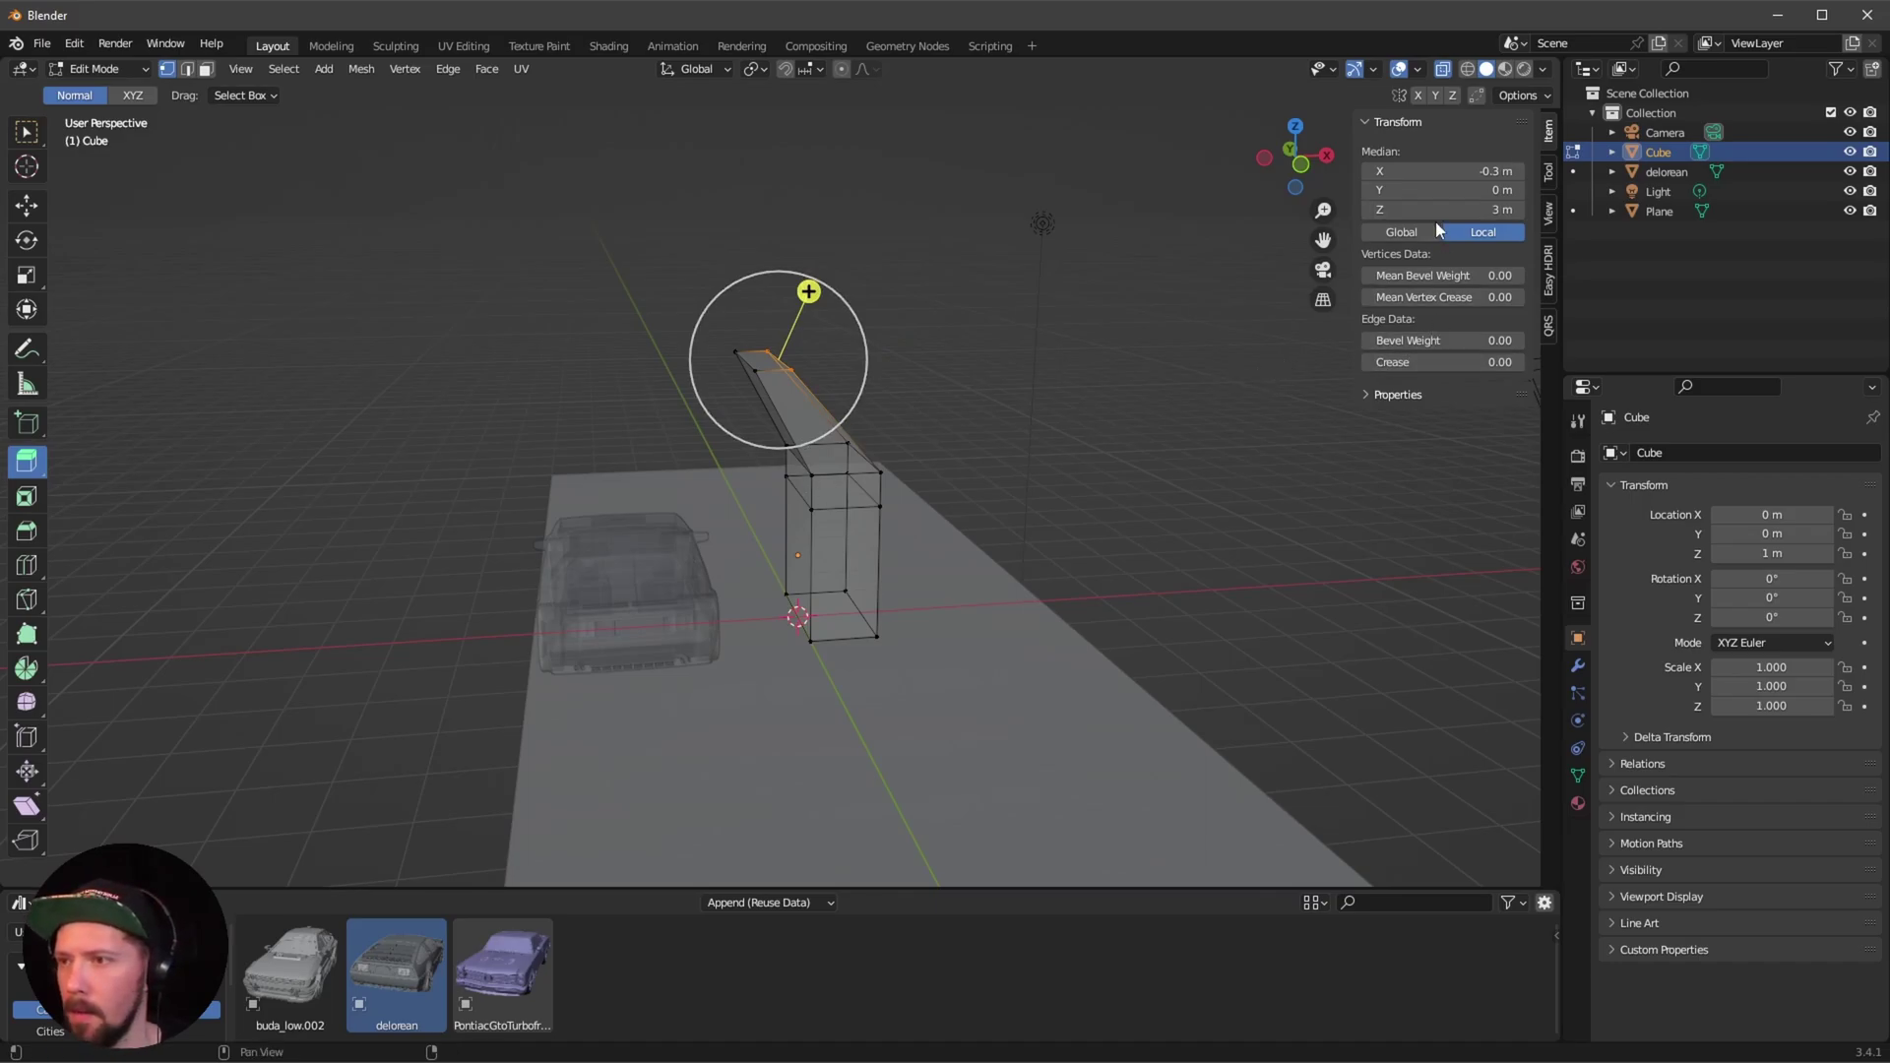
{"action": "left_click_drag", "start_coordinate": [1453, 211], "coordinate": [1473, 211]}
{"action": "key", "text": "KP_1"}
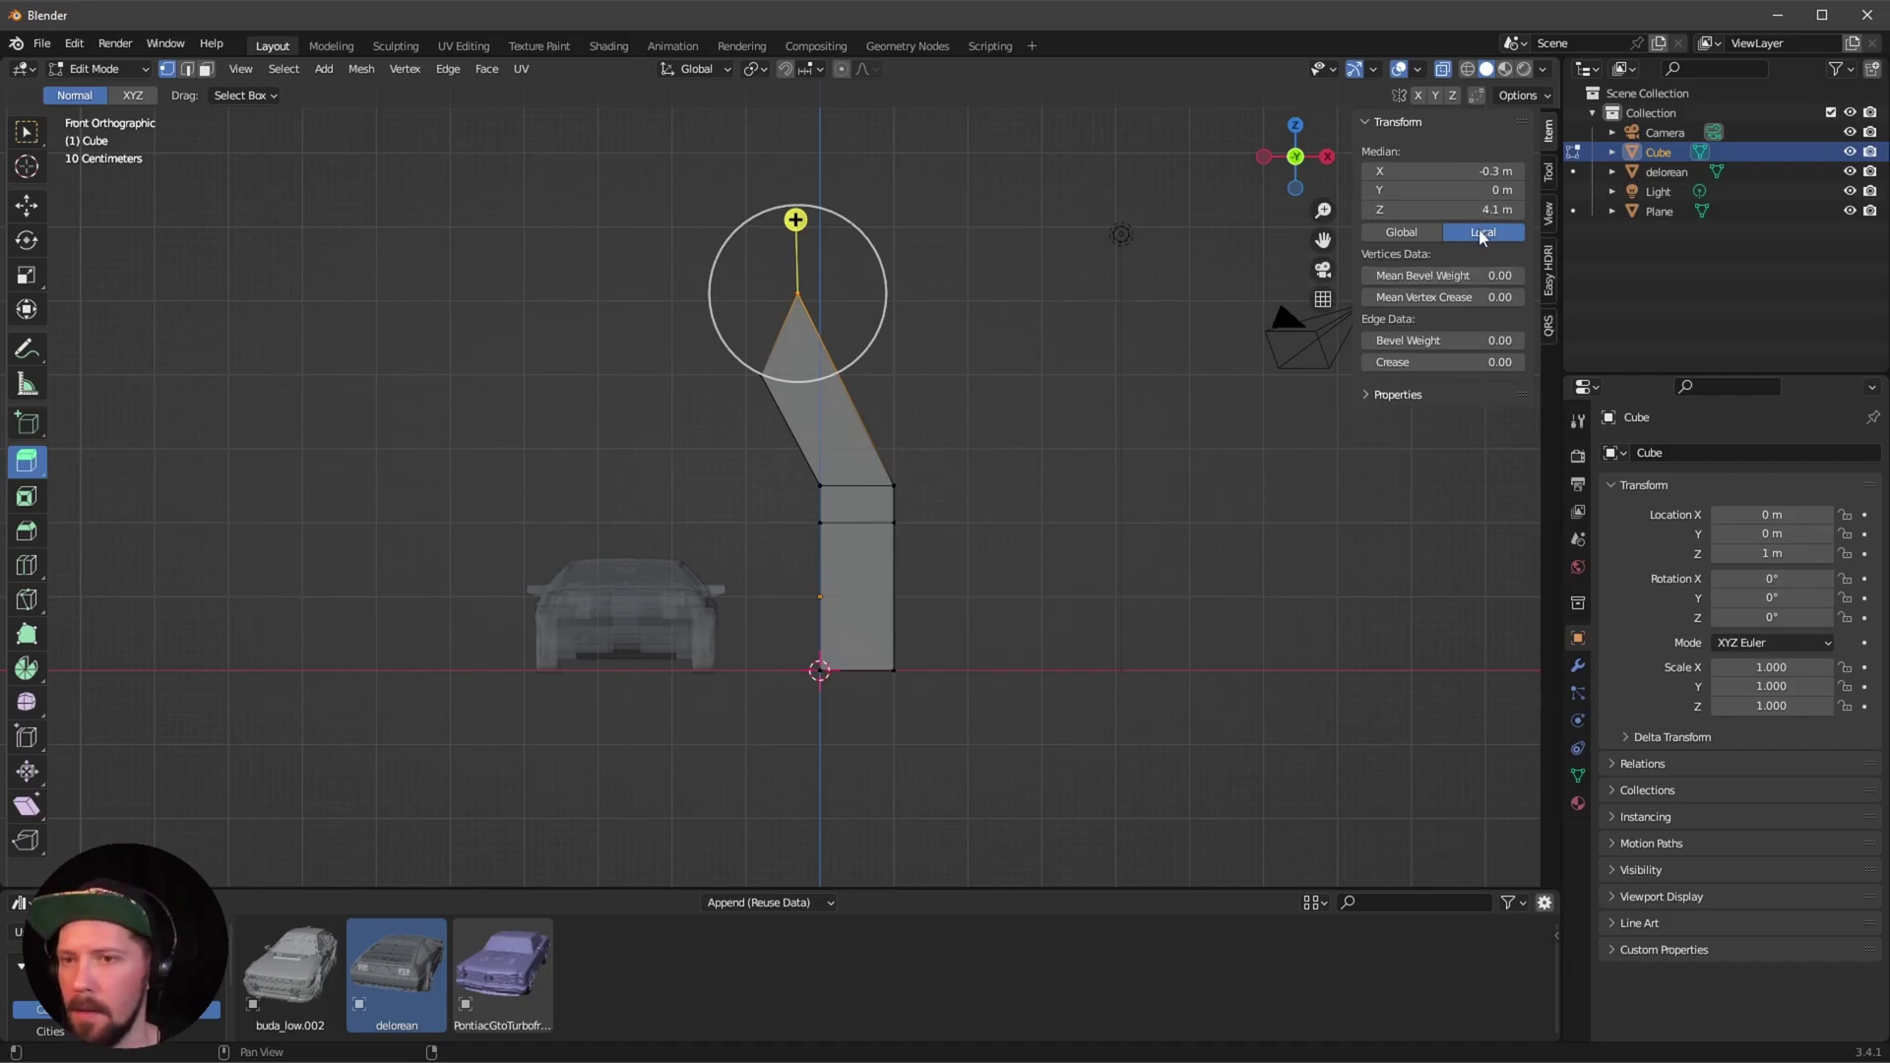
{"action": "left_click", "coordinate": [1503, 208]}
{"action": "type", "text": "4"}
{"action": "key", "text": "Return"}
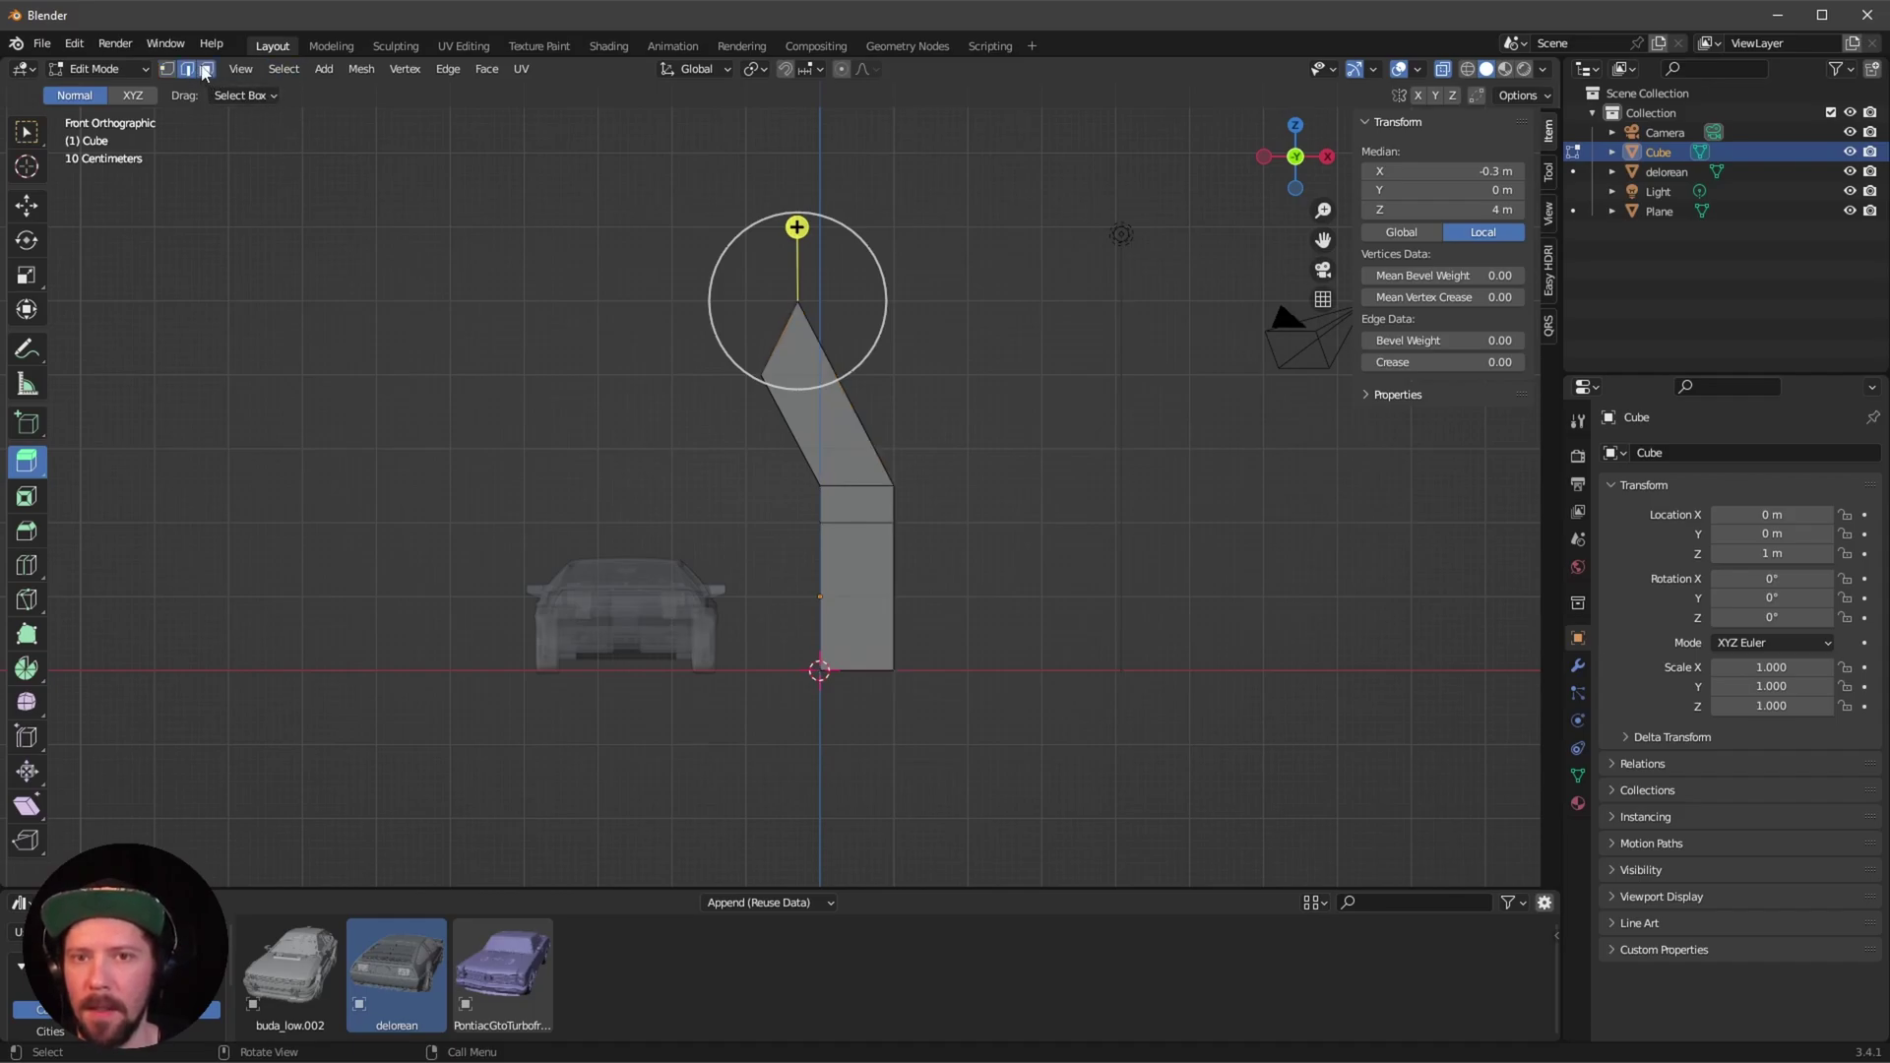
Extrude the slanted end face out over the car until its median is about local X -2.94 m, Z 4.69 m.
{"action": "left_click", "coordinate": [206, 73]}
{"action": "middle_click_drag", "start_coordinate": [512, 423], "coordinate": [557, 388]}
{"action": "left_click", "coordinate": [719, 340]}
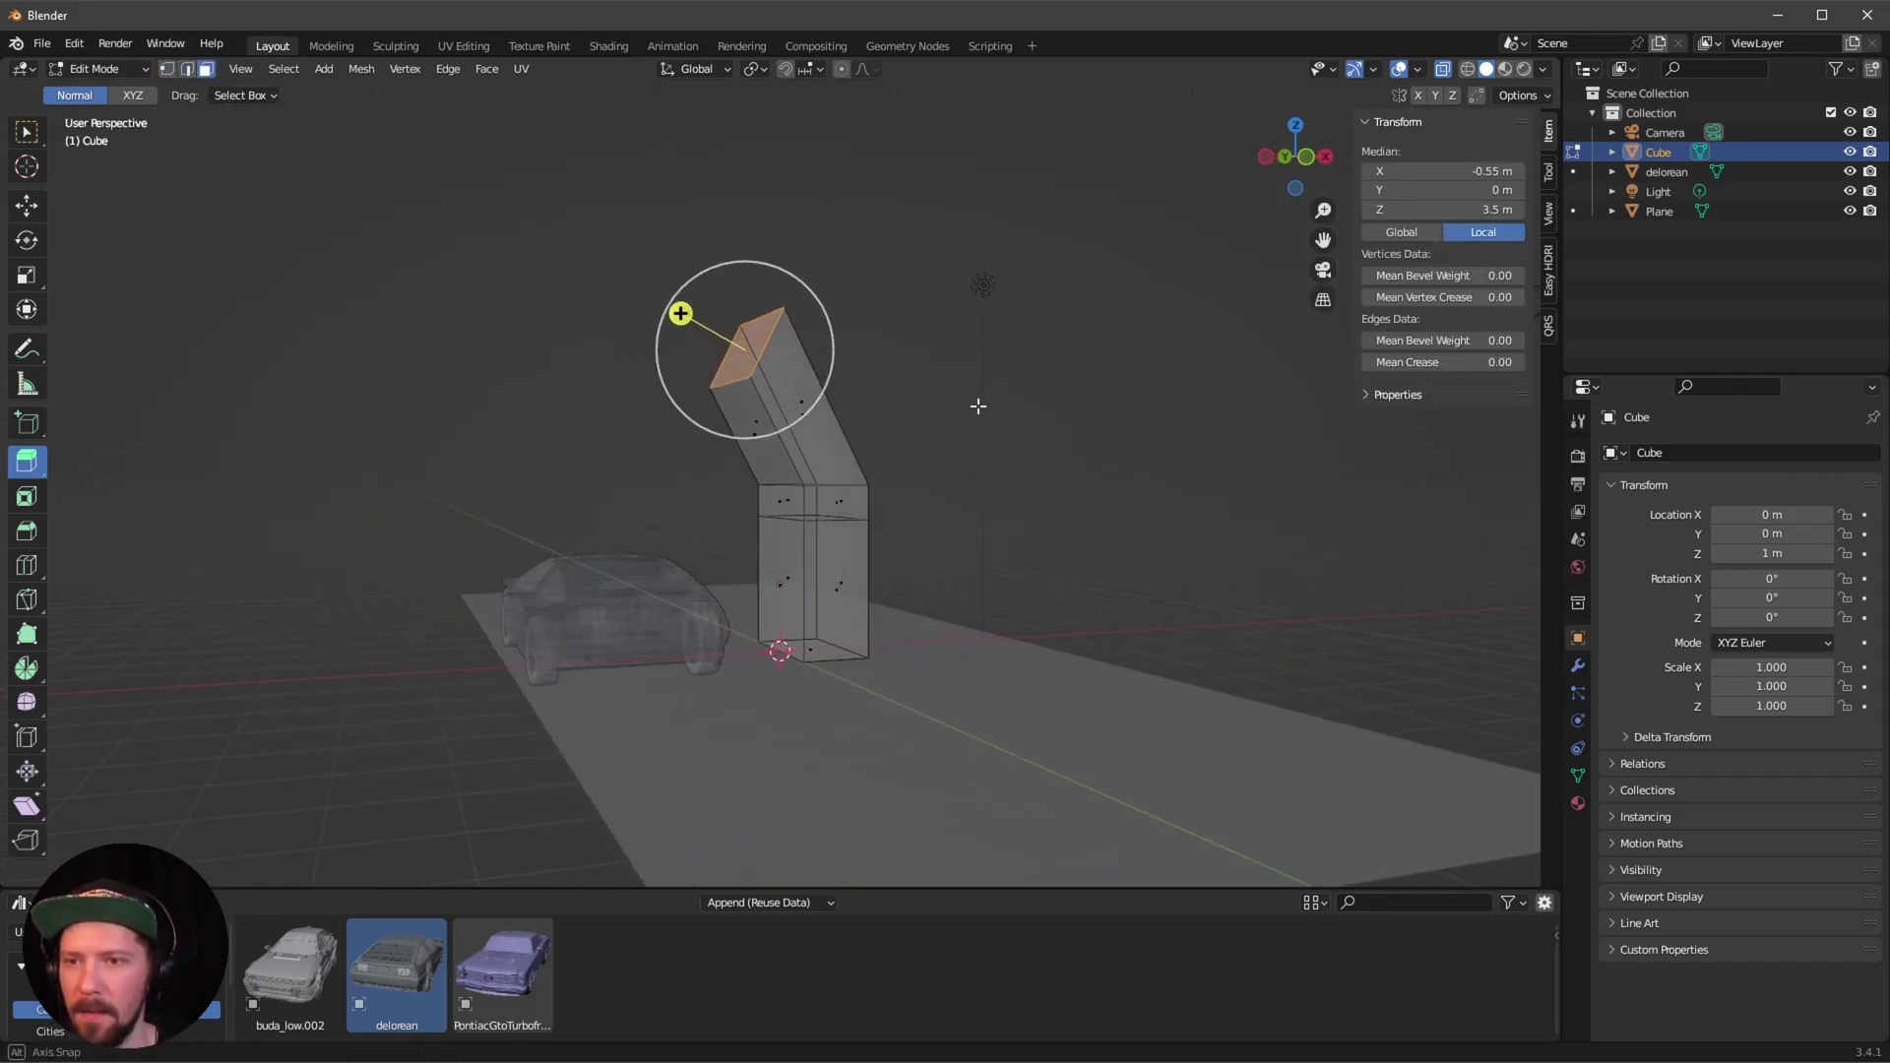
{"action": "middle_click_drag", "start_coordinate": [977, 405], "coordinate": [715, 307], "text": "alt"}
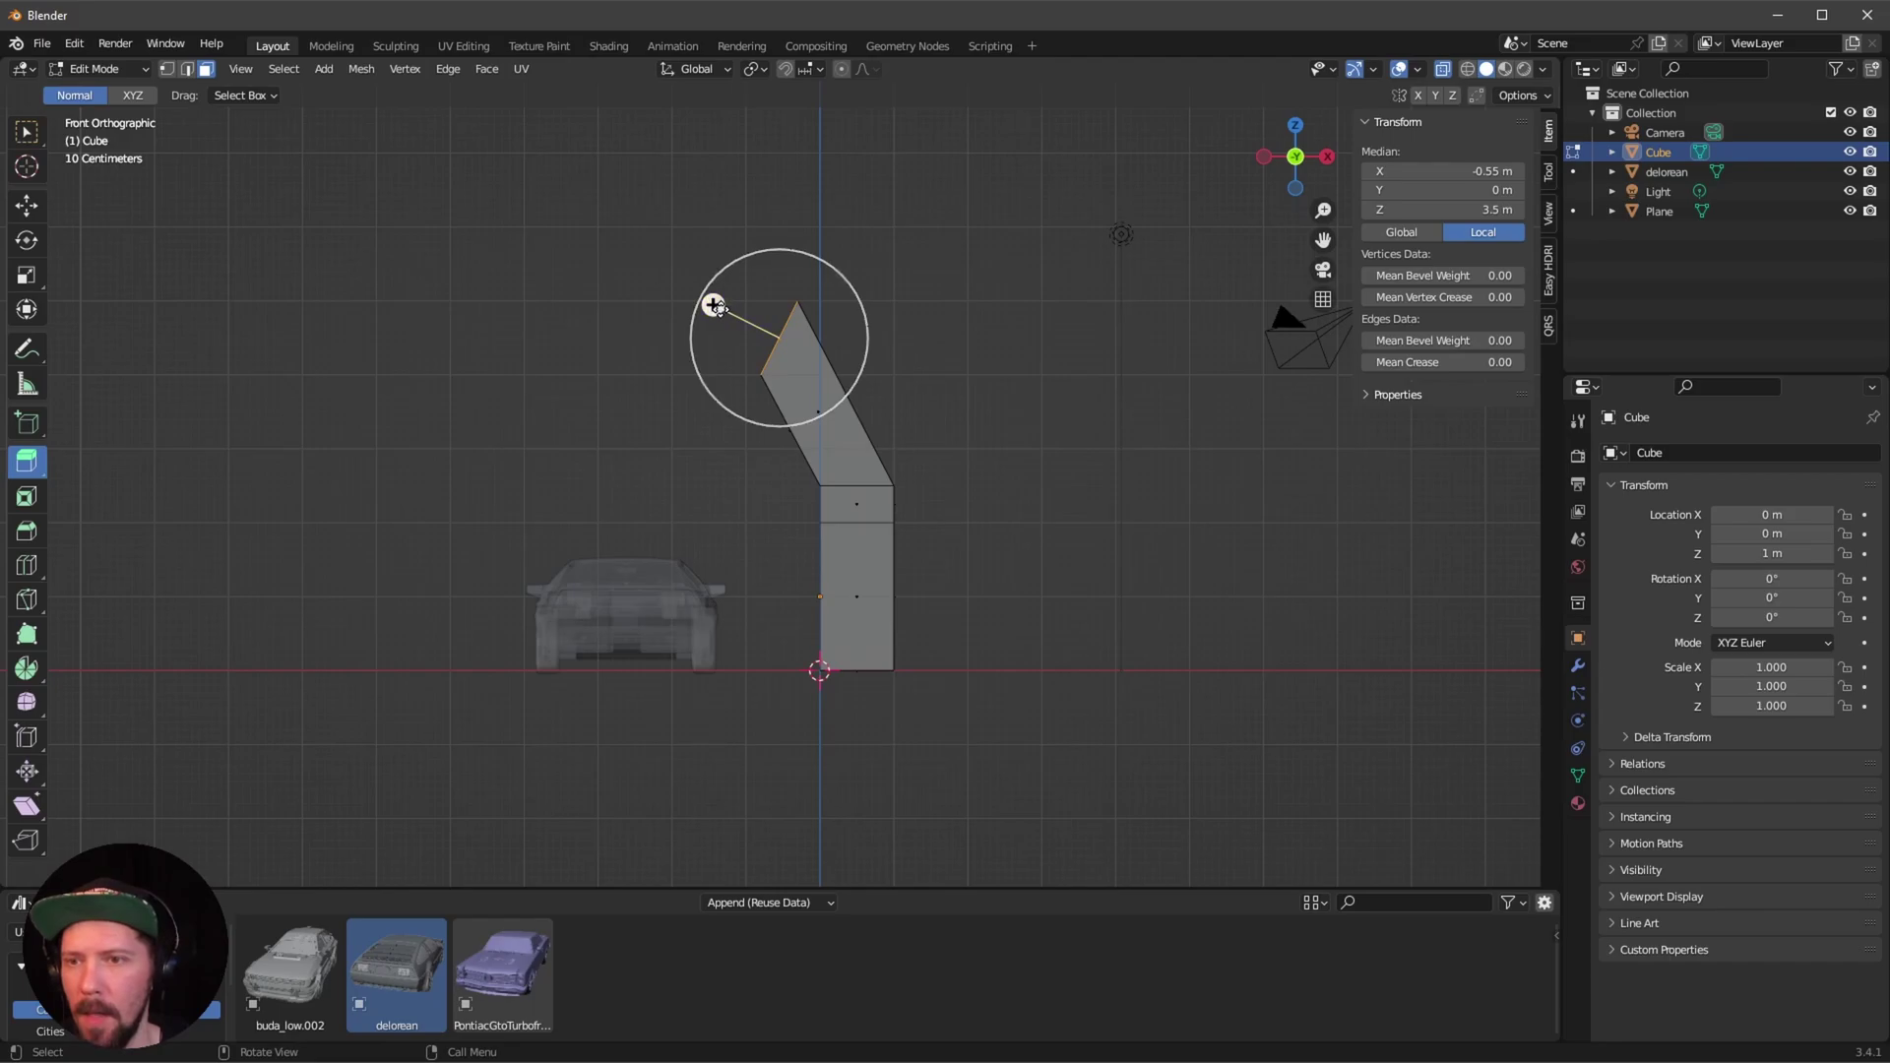
{"action": "left_click_drag", "start_coordinate": [714, 307], "coordinate": [537, 215]}
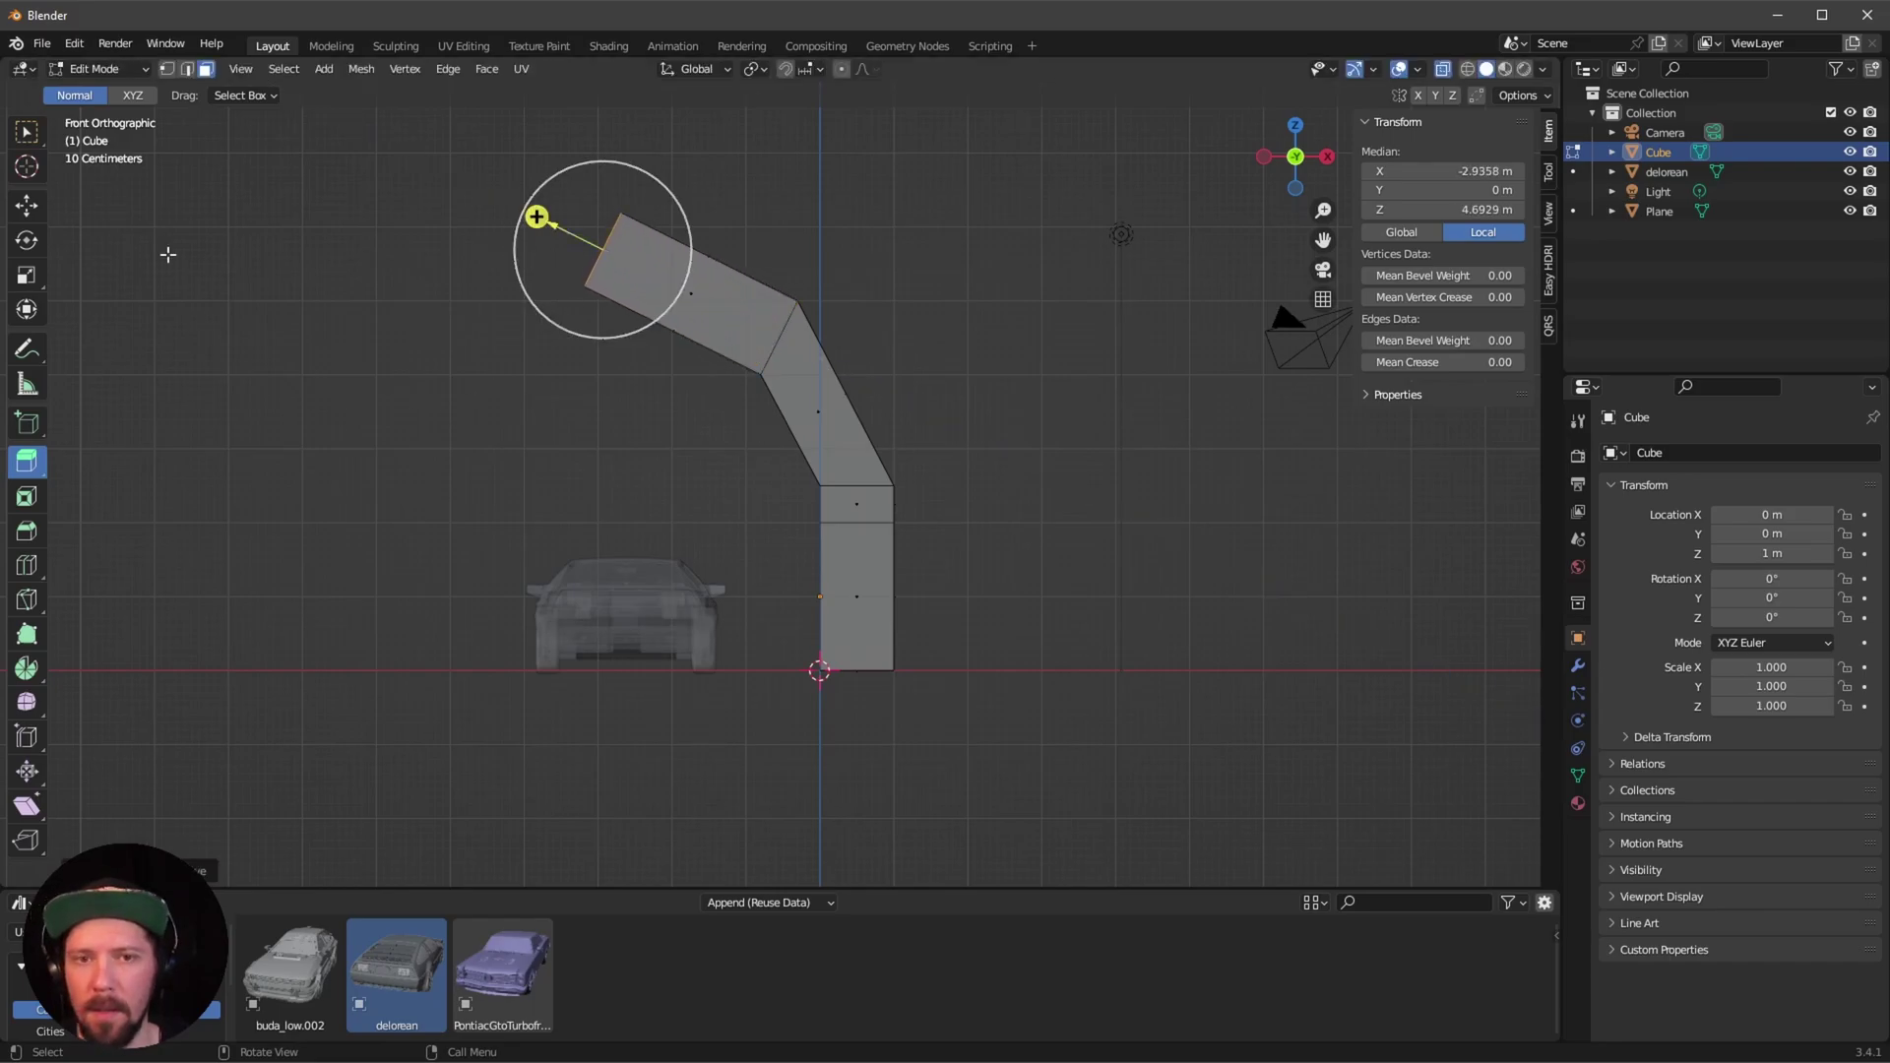
Move the lower vertices of the overhang's free end to local X -4 m and Z 3 m.
{"action": "left_click", "coordinate": [169, 70]}
{"action": "left_click_drag", "start_coordinate": [434, 262], "coordinate": [607, 338]}
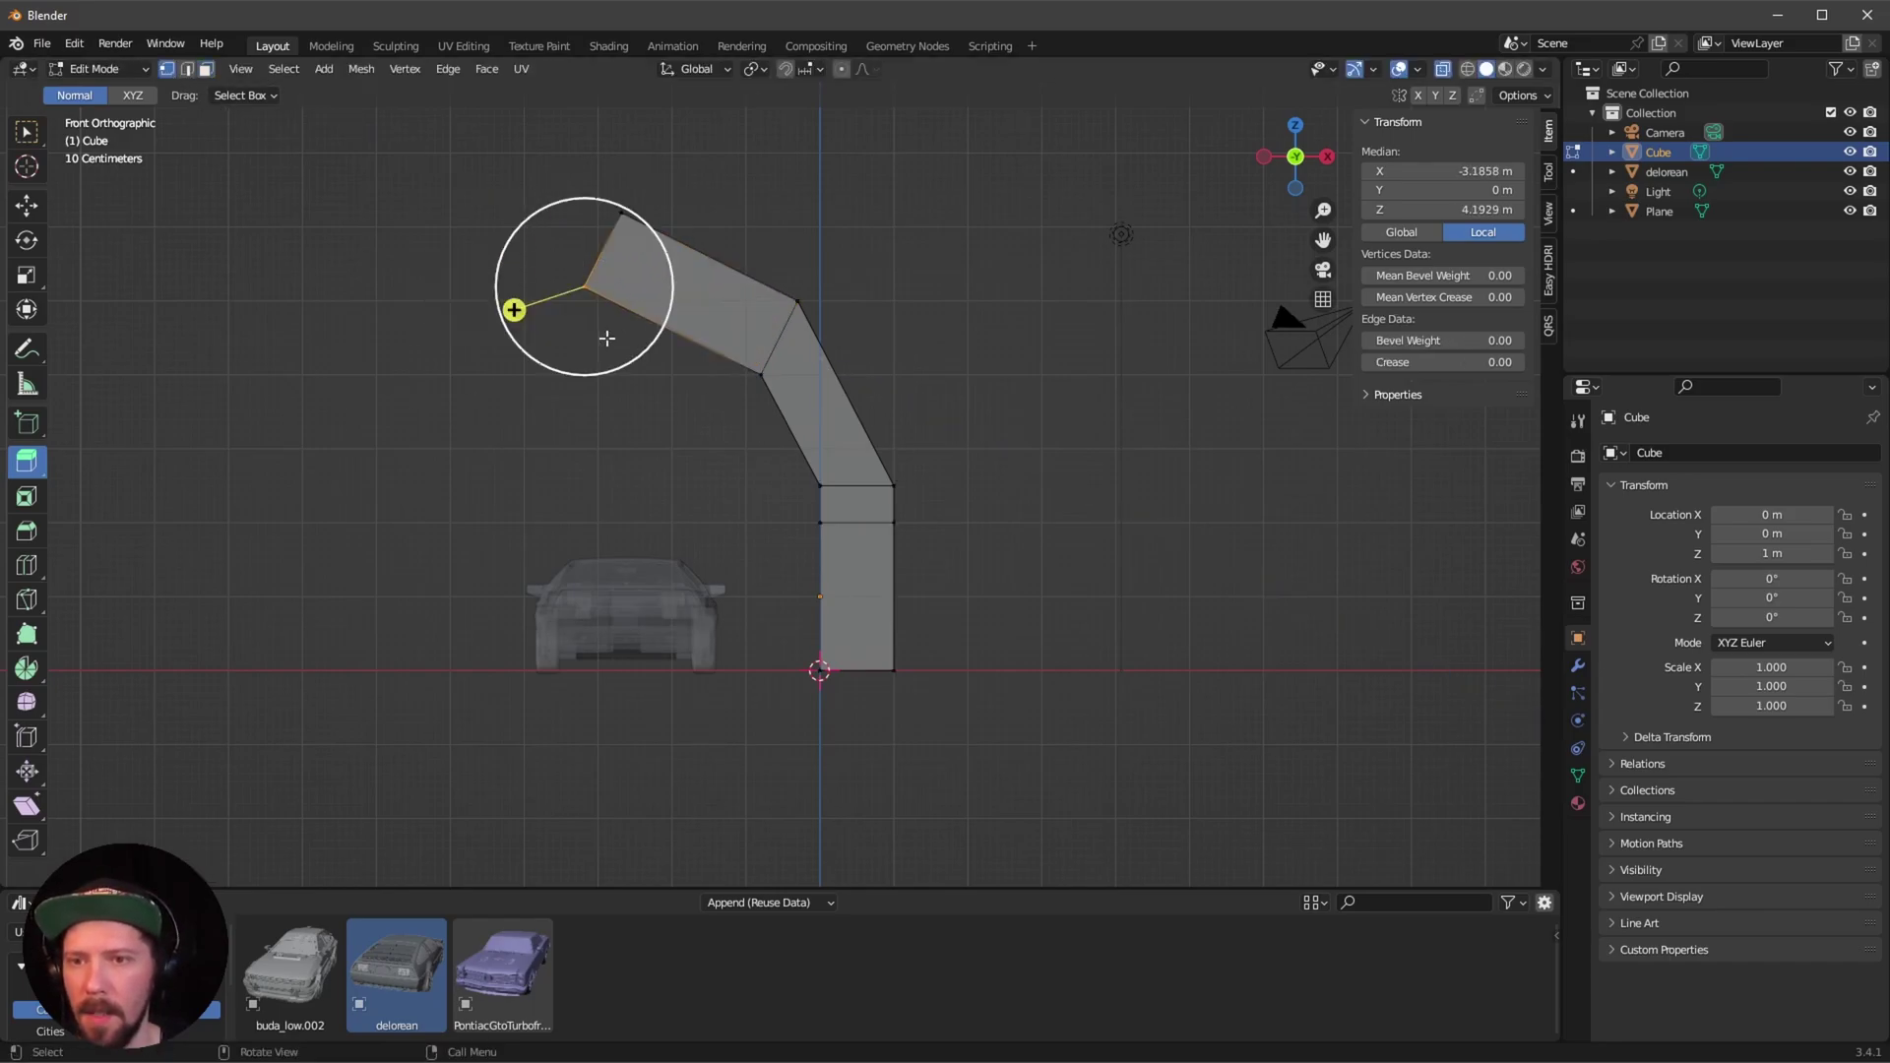
{"action": "left_click", "coordinate": [1484, 170]}
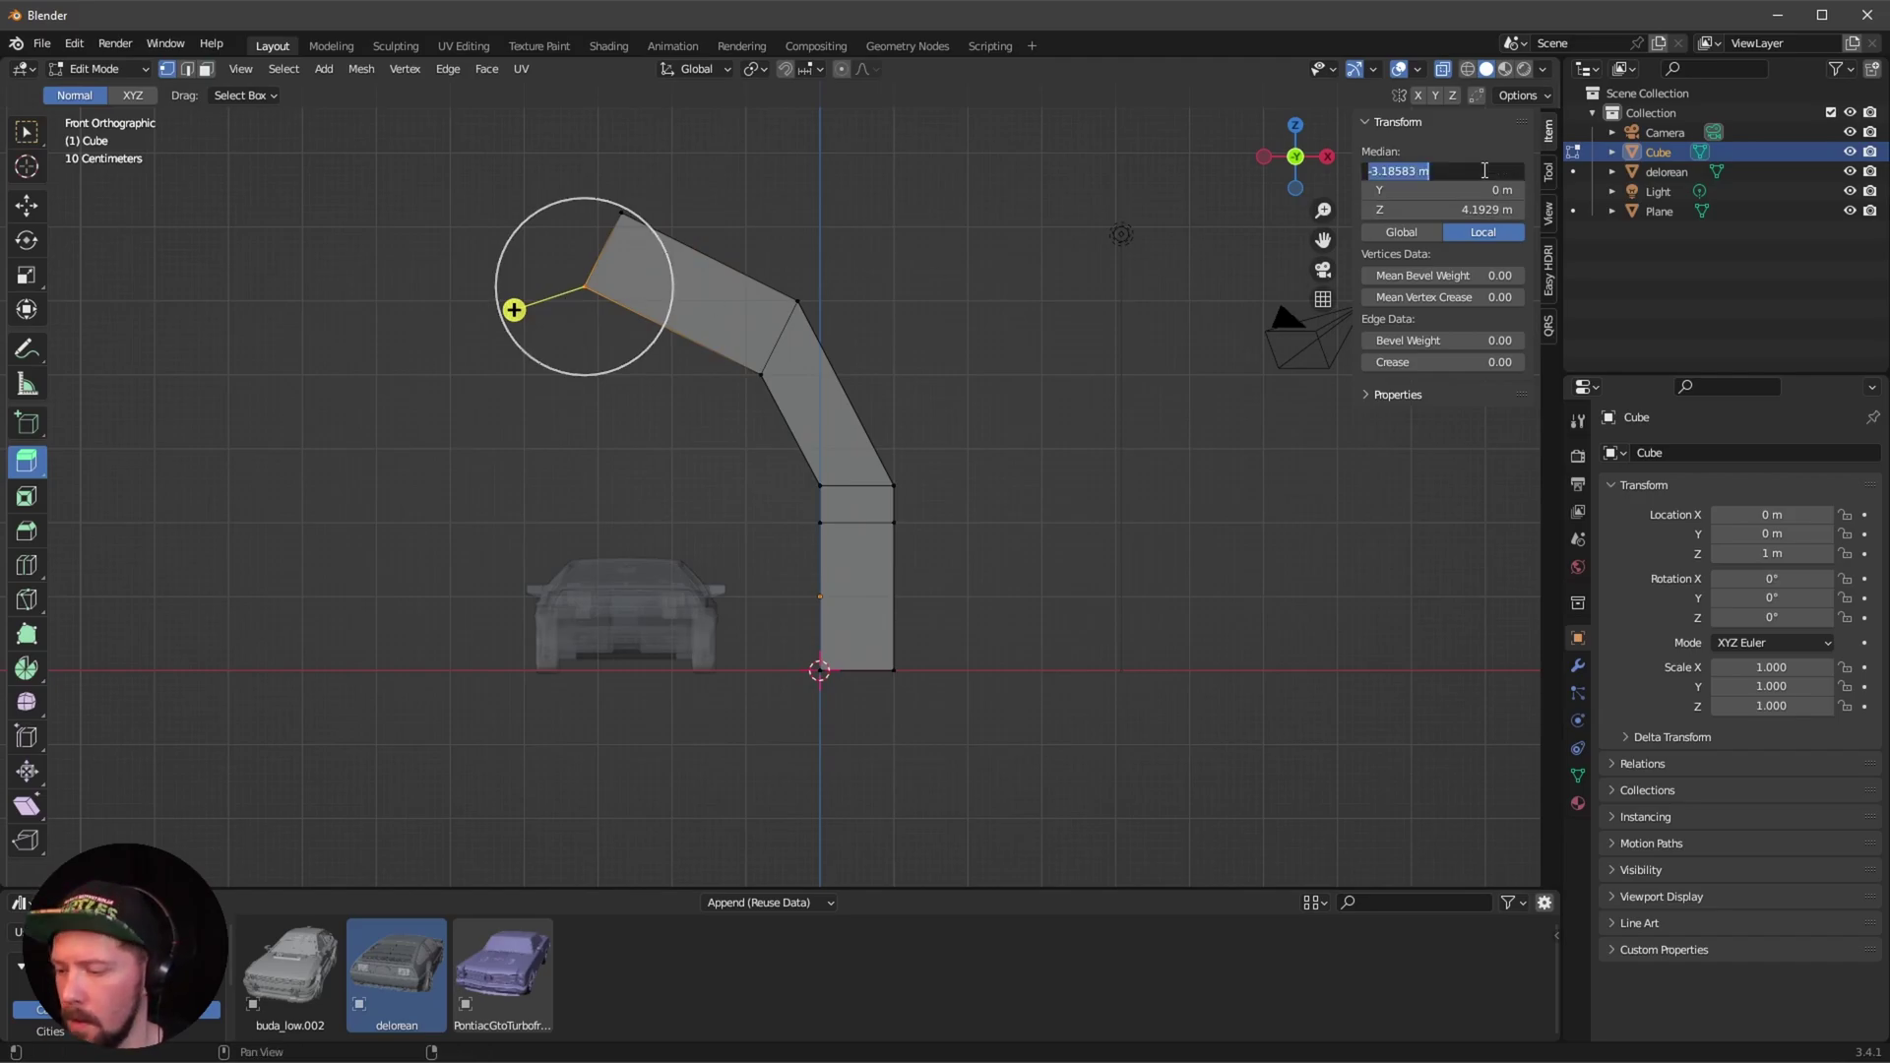
{"action": "type", "text": "-4"}
{"action": "key", "text": "Return"}
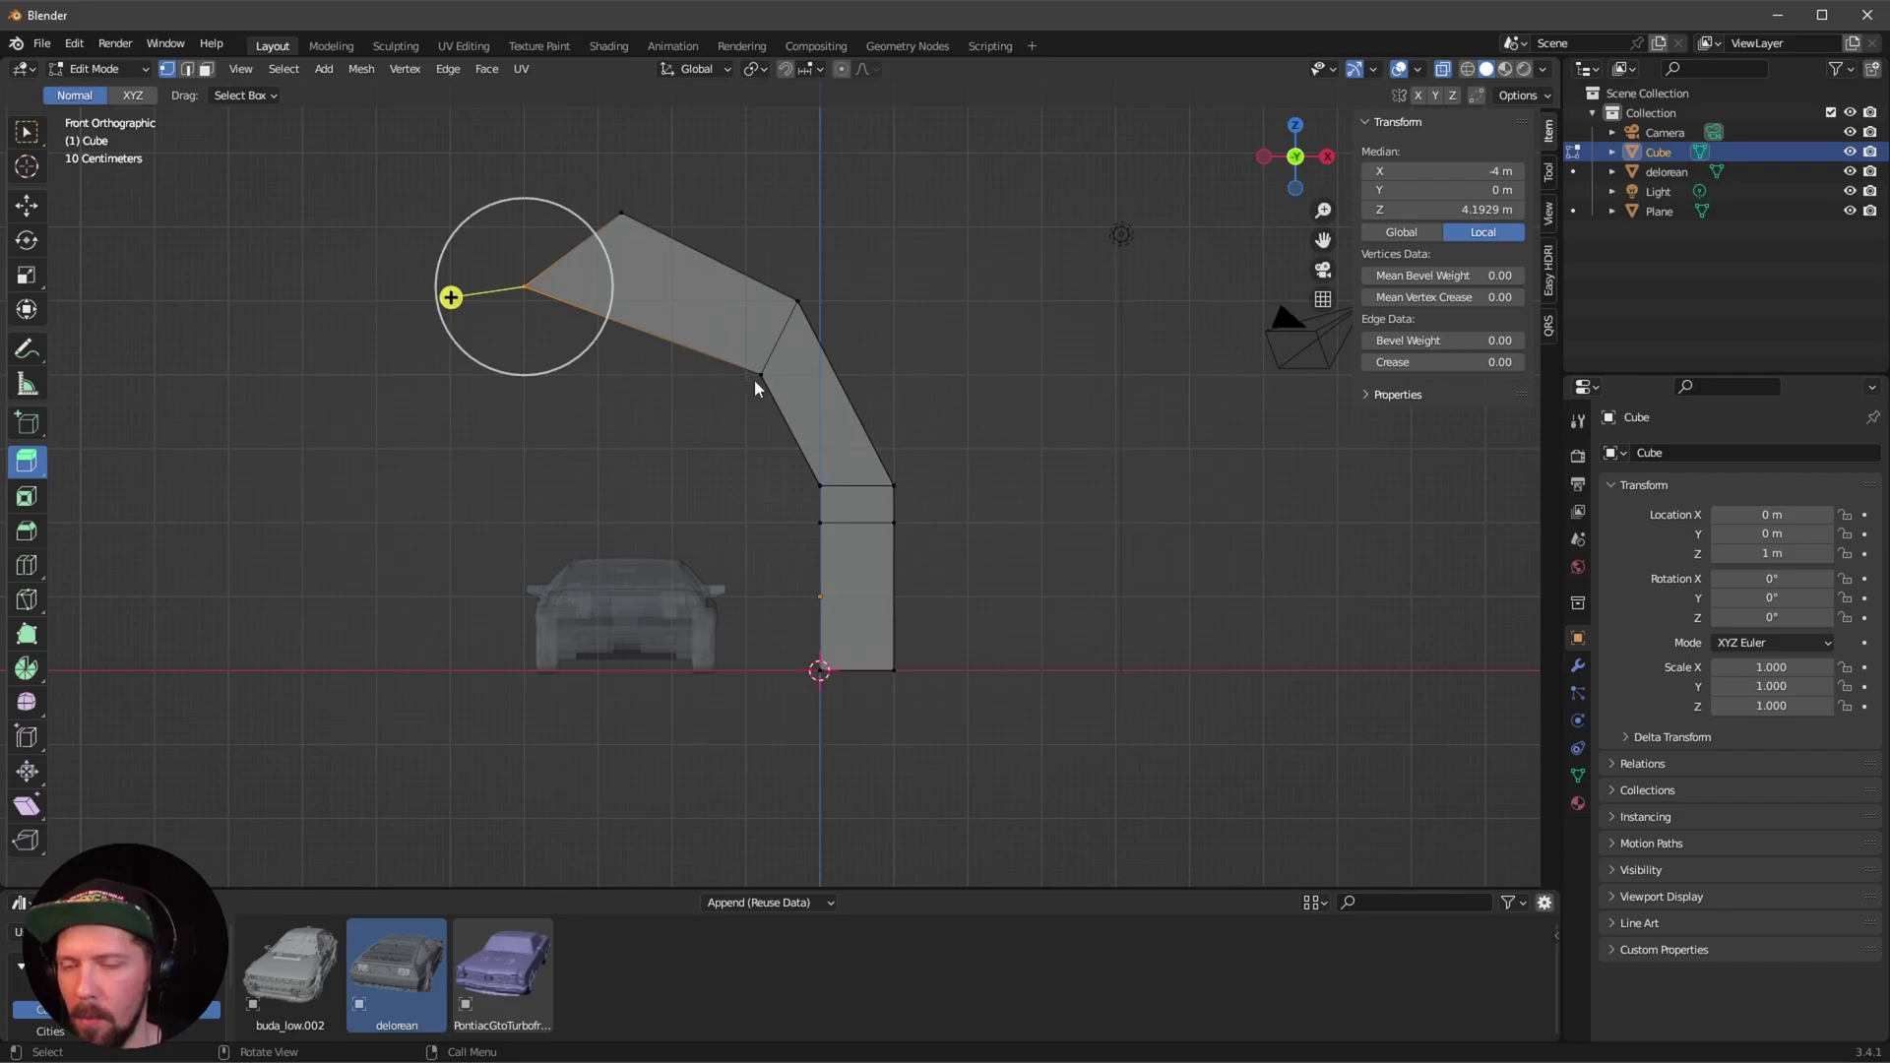
{"action": "left_click_drag", "start_coordinate": [760, 376], "coordinate": [758, 387]}
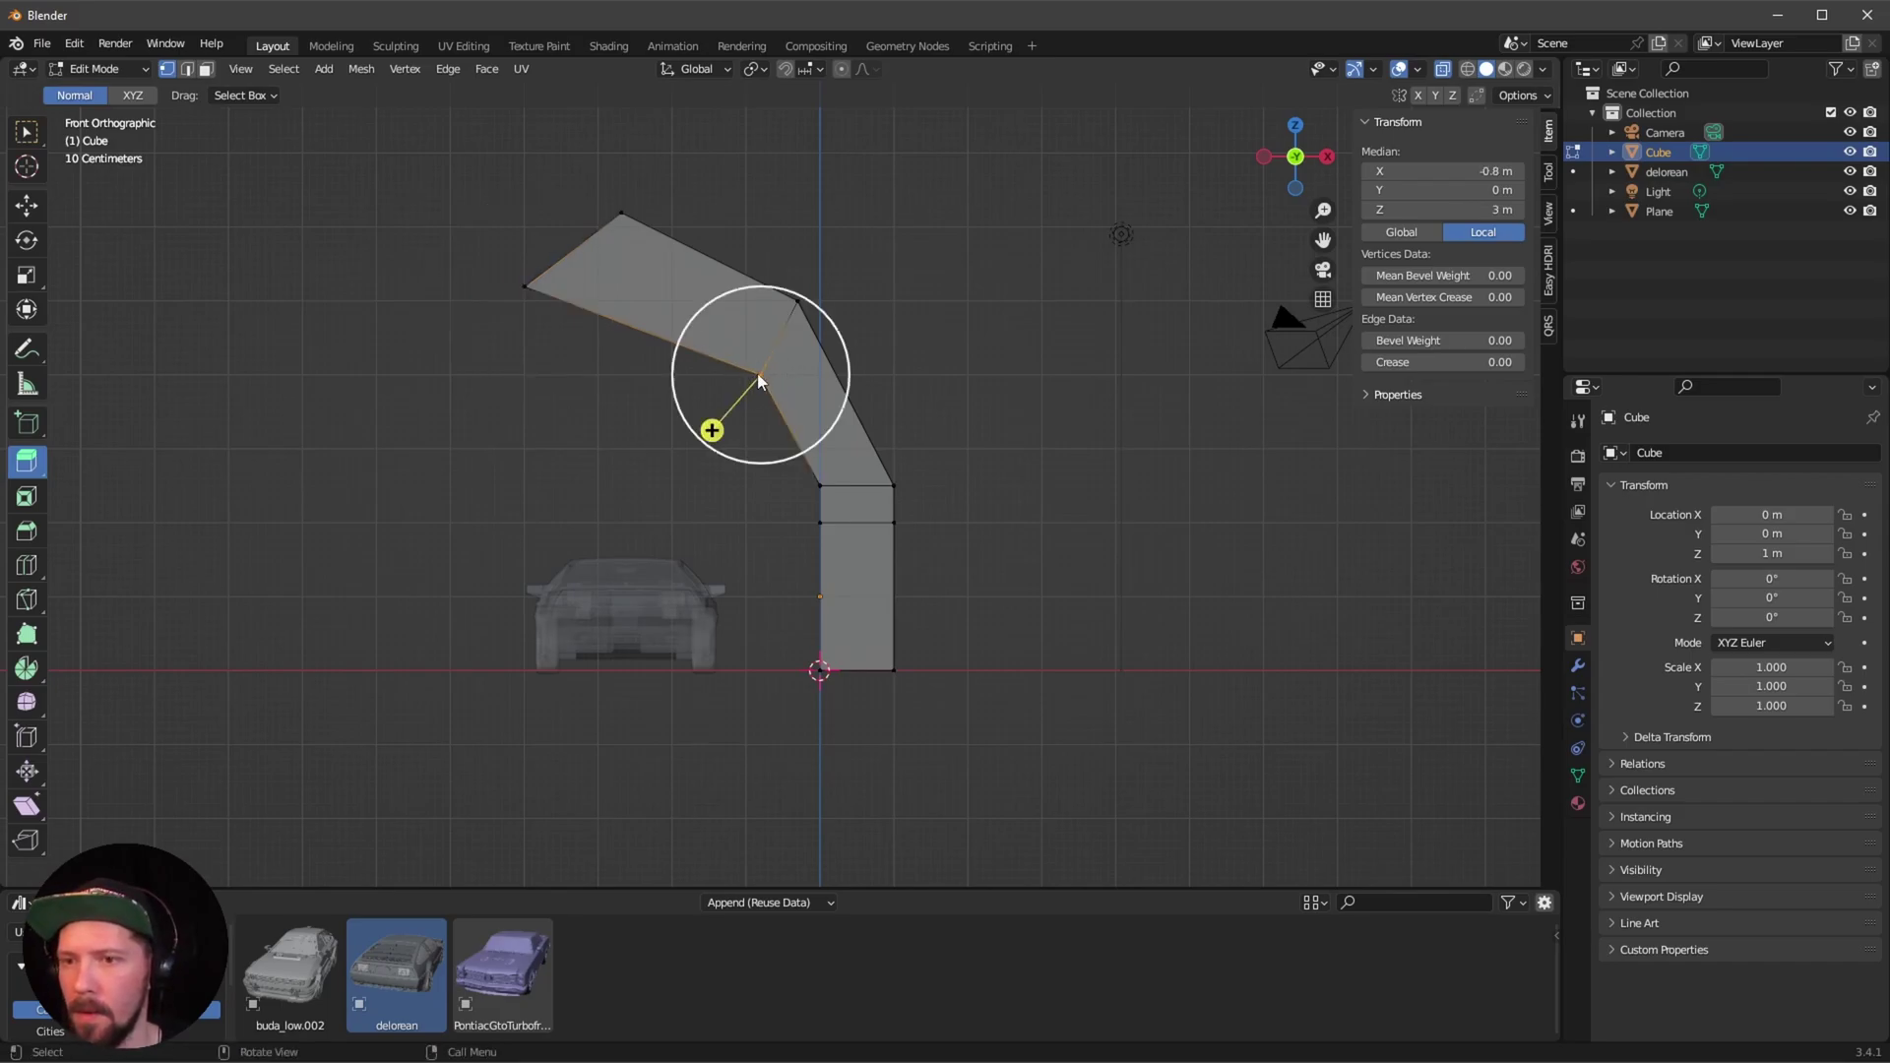
{"action": "left_click", "coordinate": [524, 286]}
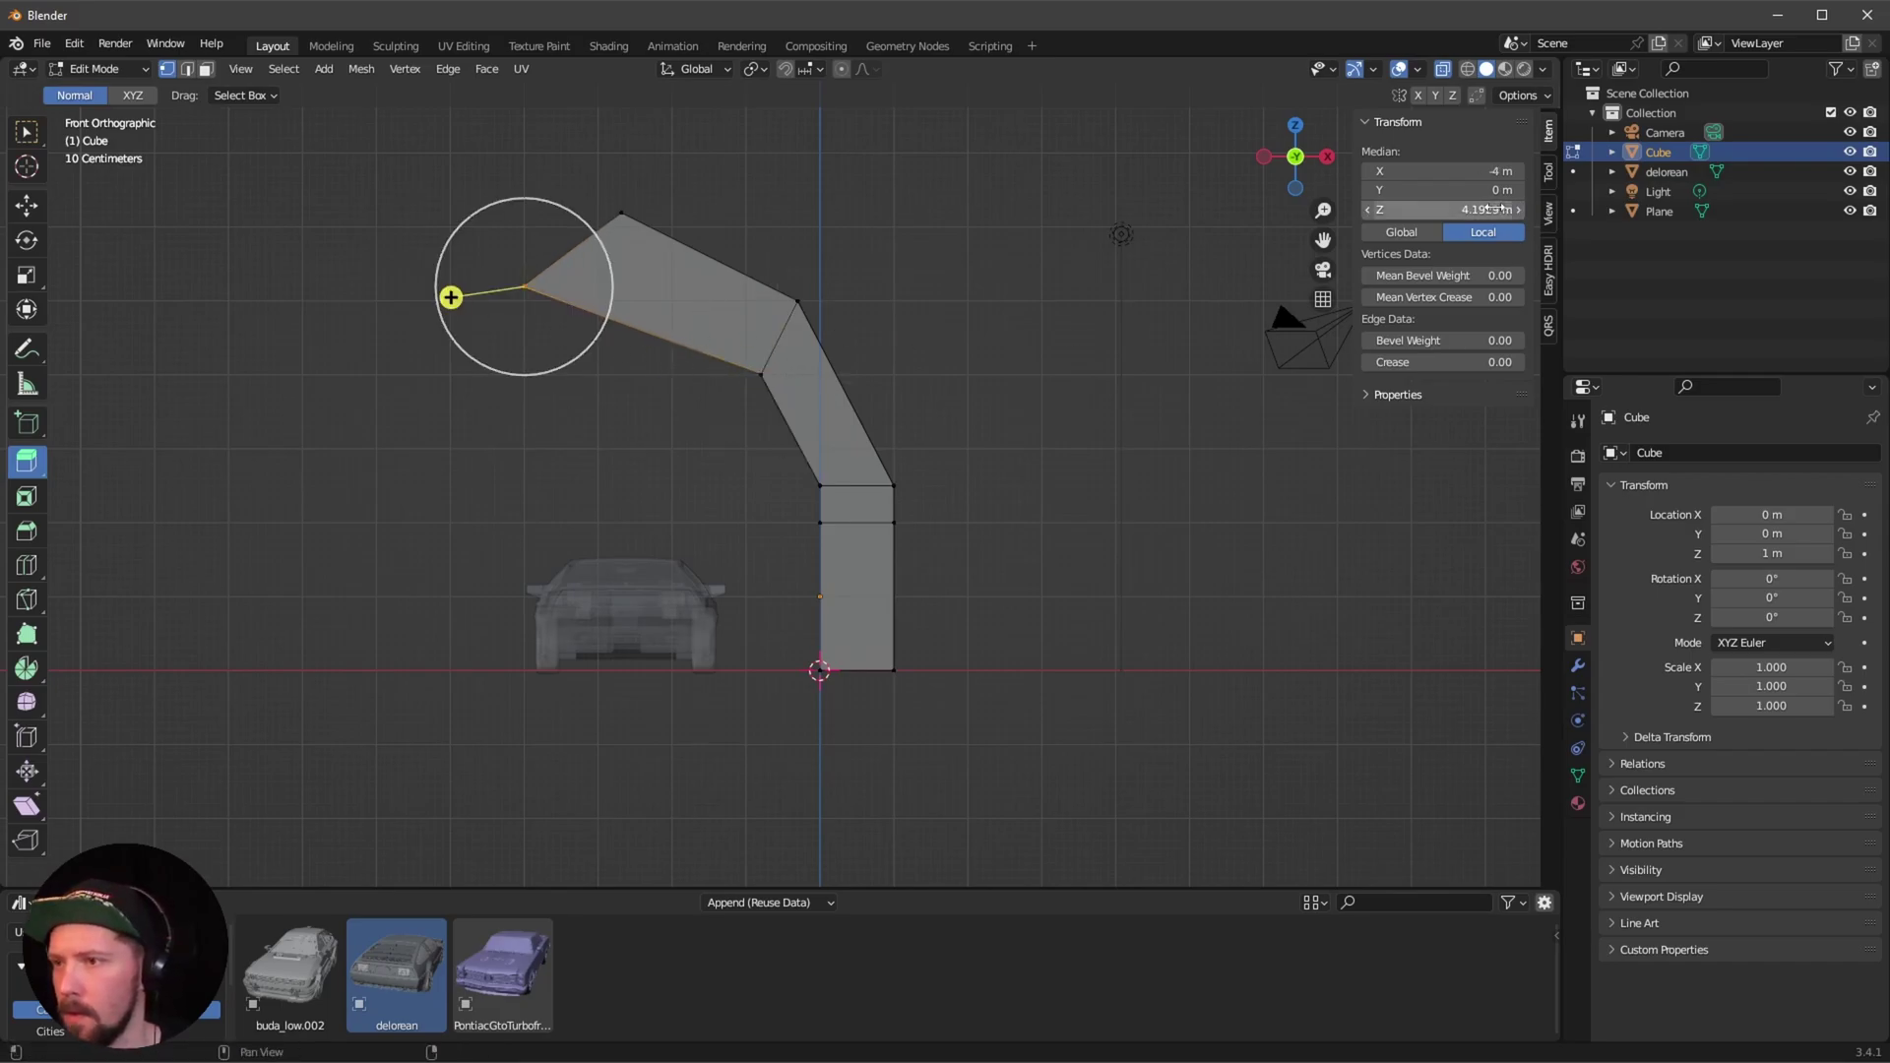
{"action": "left_click", "coordinate": [1511, 204]}
{"action": "type", "text": "3"}
{"action": "key", "text": "Return"}
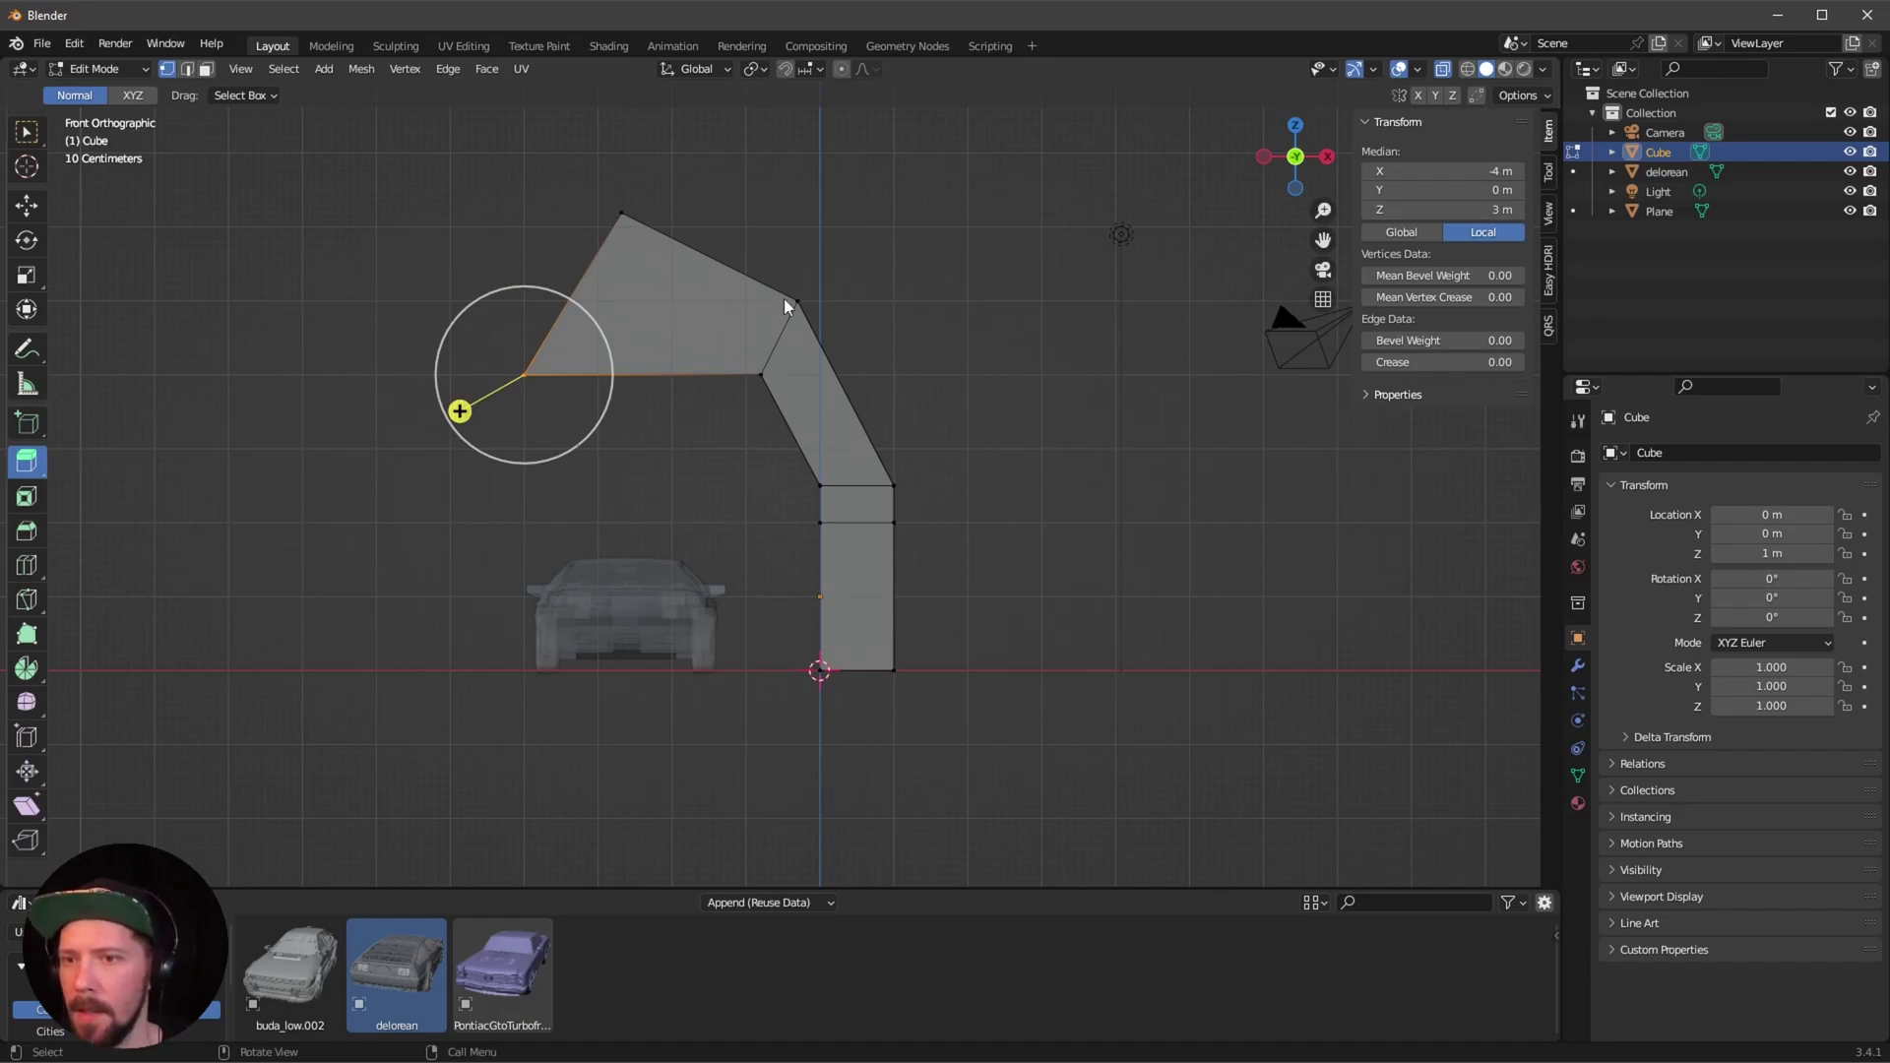
Move the upper vertices of the overhang's free end to local X -4 m and Z 4 m.
{"action": "left_click", "coordinate": [619, 209]}
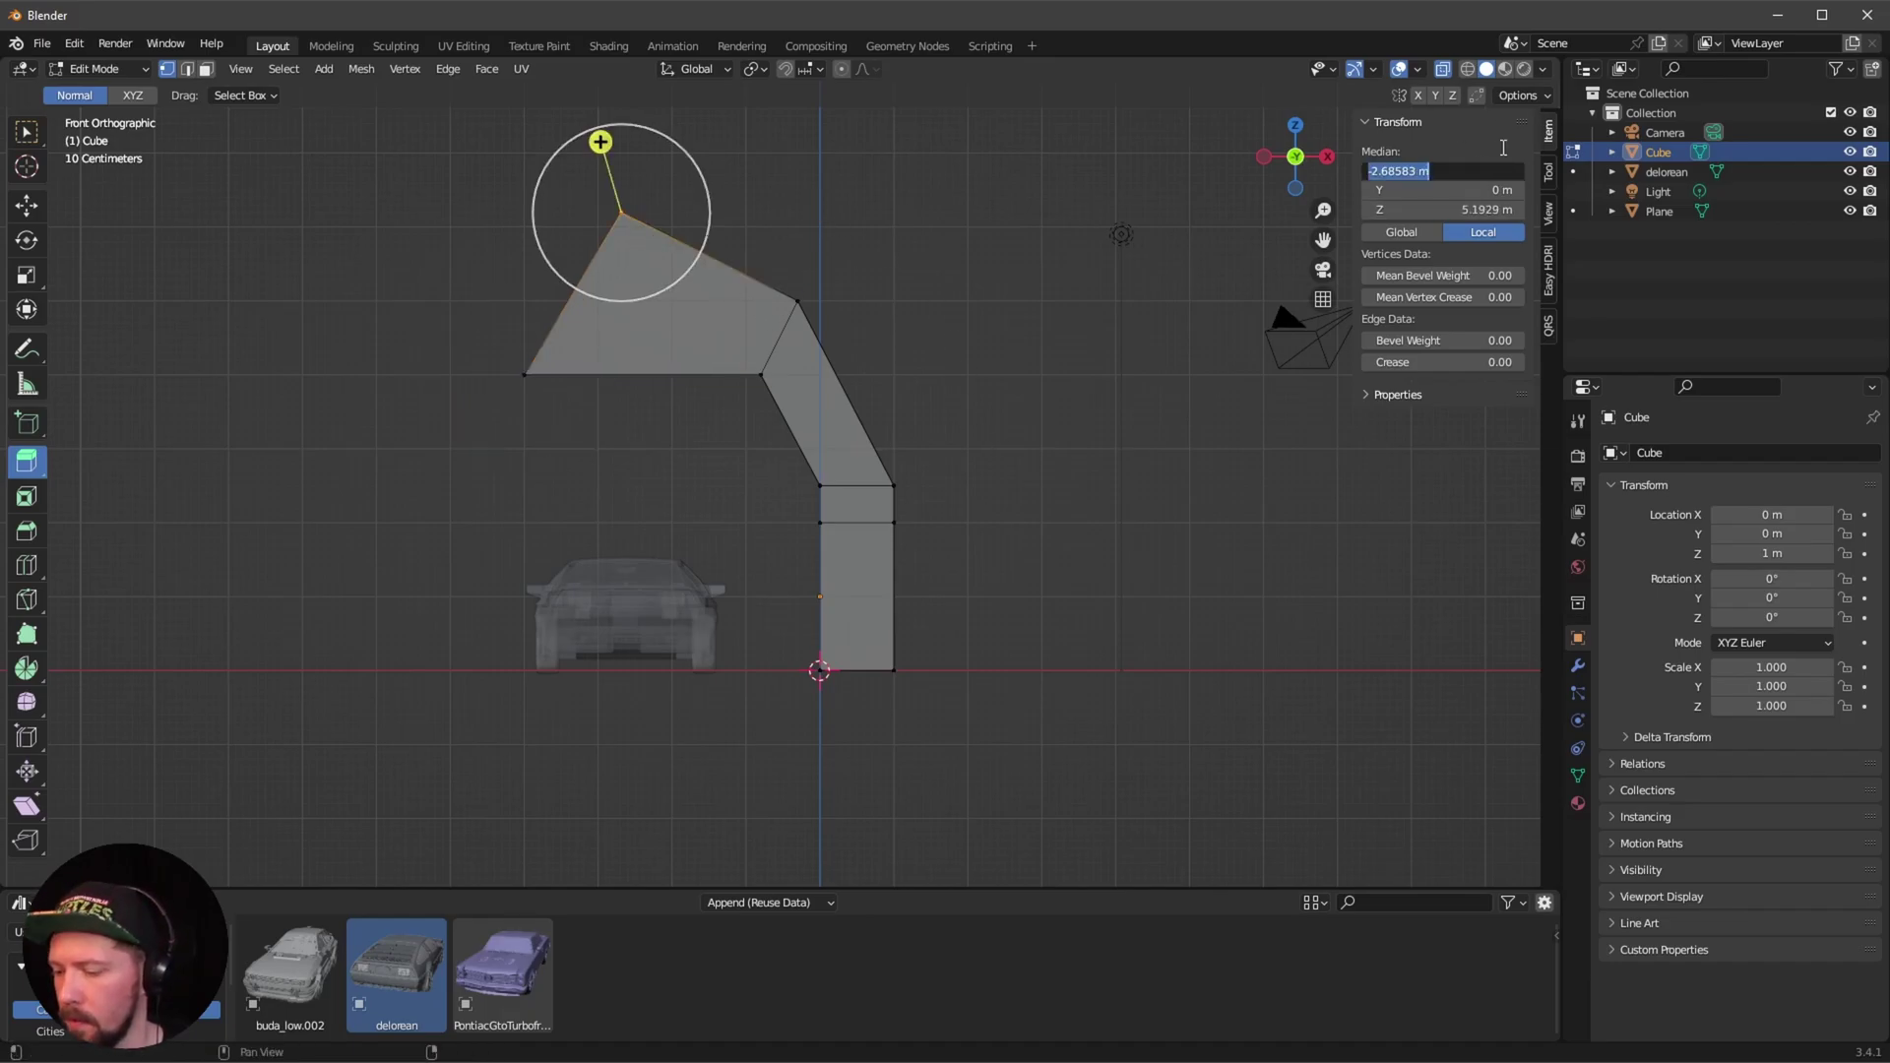
{"action": "key", "text": "Return"}
{"action": "left_click", "coordinate": [795, 298]}
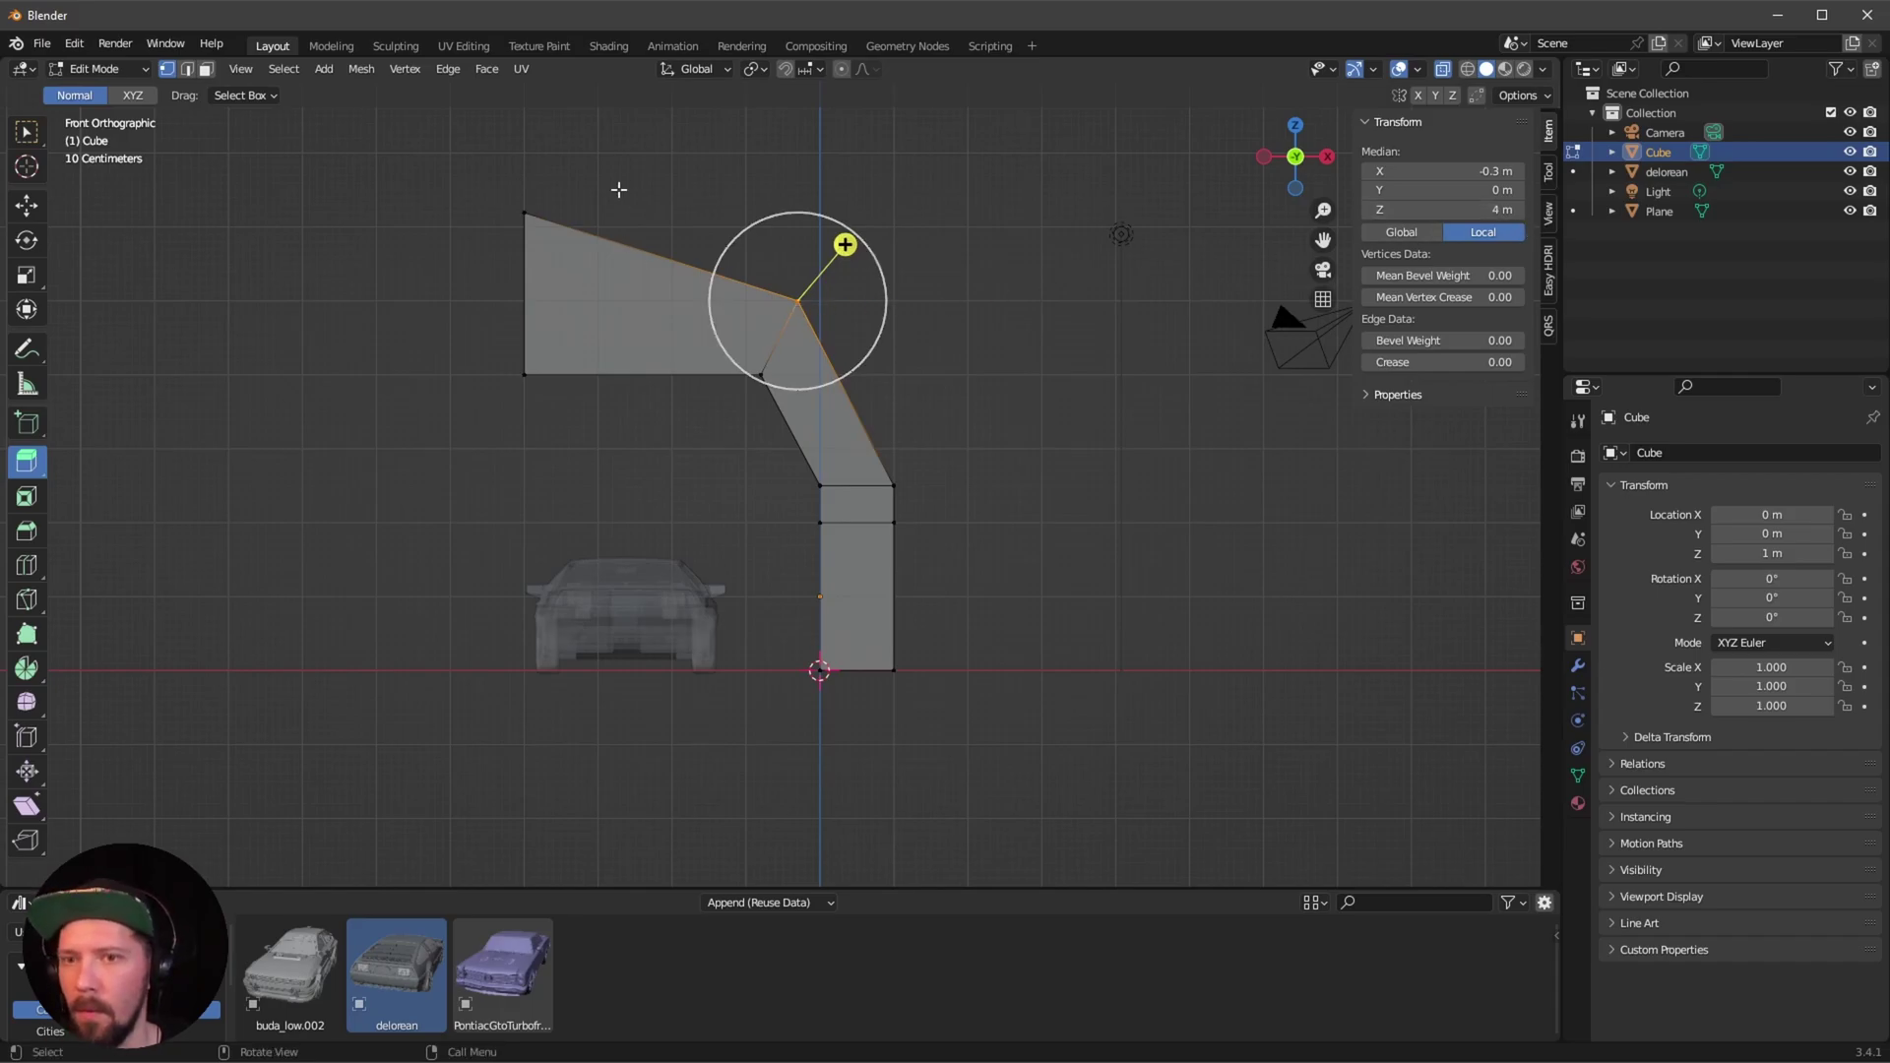
{"action": "left_click", "coordinate": [524, 214]}
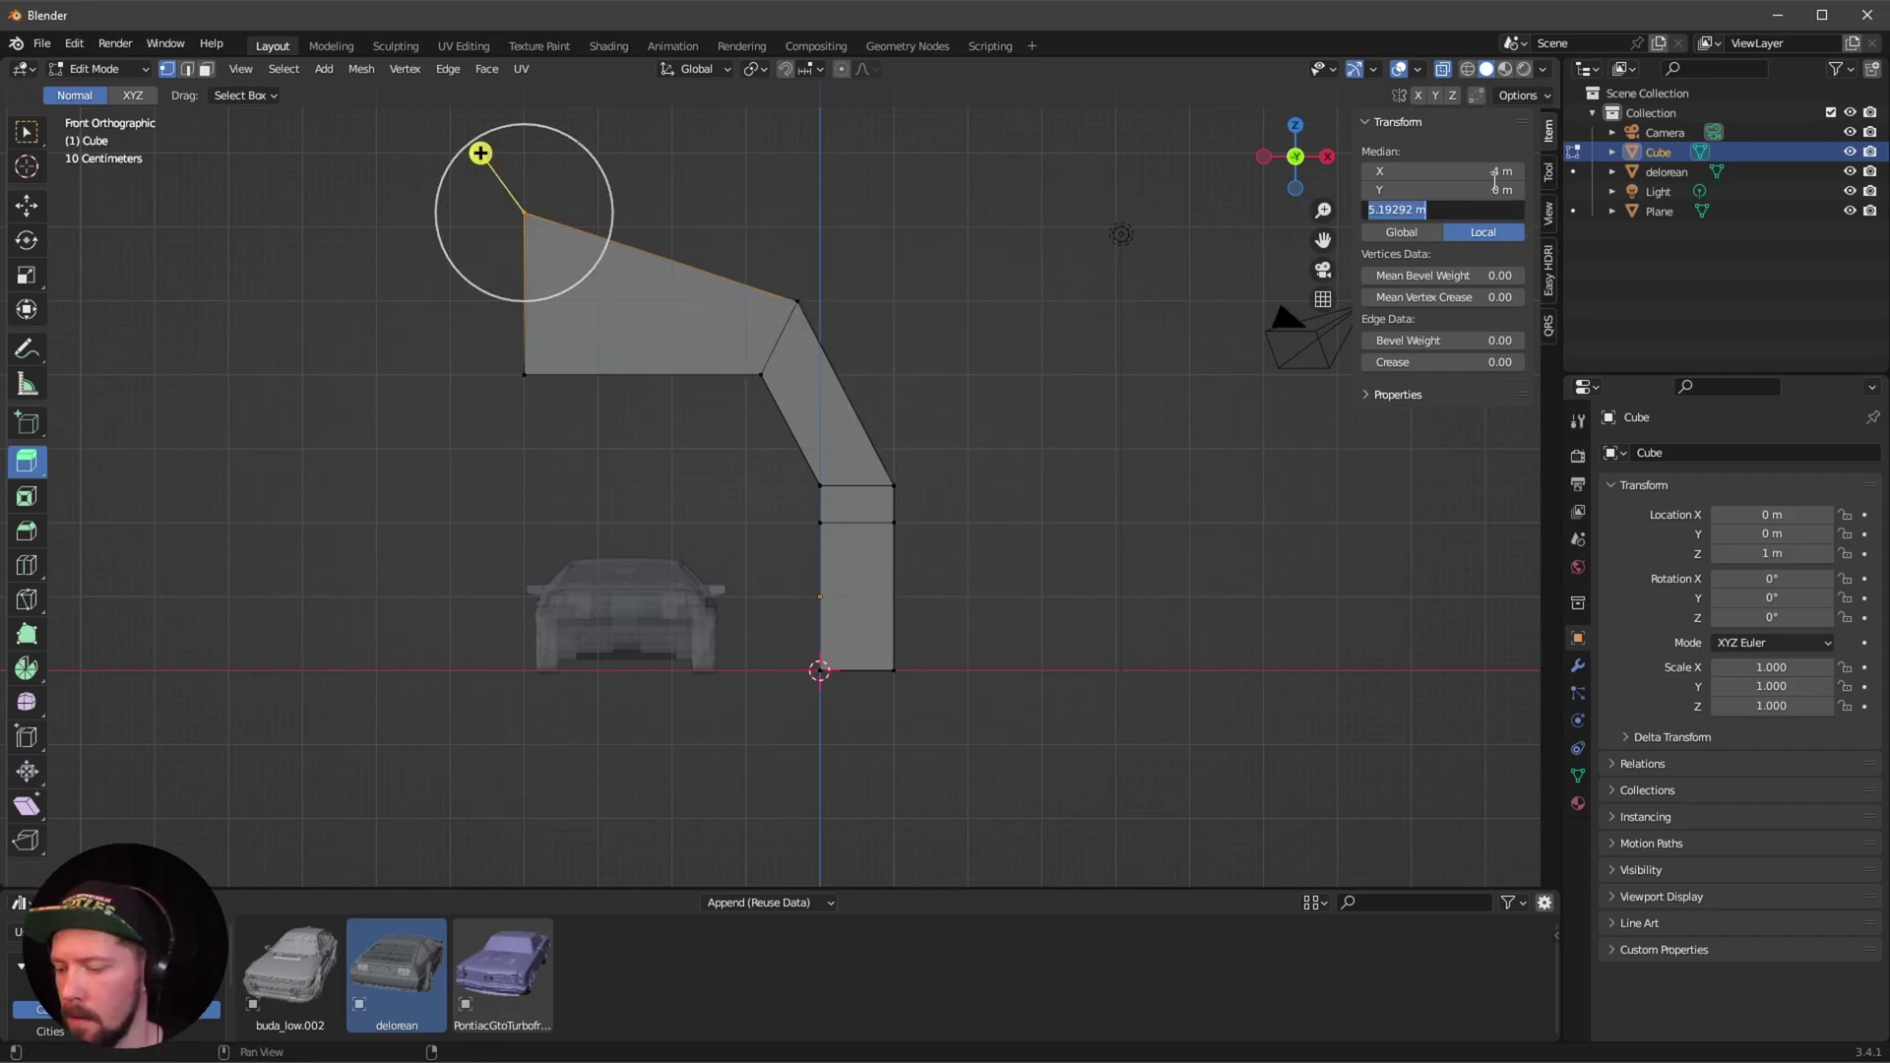
{"action": "key", "text": "ctrl+v"}
{"action": "key", "text": "Return"}
Deselect the mesh, turn X-ray off and inspect the overhanging shape against the car from several sides.
{"action": "left_click", "coordinate": [953, 418]}
{"action": "middle_click_drag", "start_coordinate": [953, 417], "coordinate": [1036, 489]}
{"action": "key", "text": "alt+z"}
{"action": "middle_click_drag", "start_coordinate": [843, 492], "coordinate": [1030, 474]}
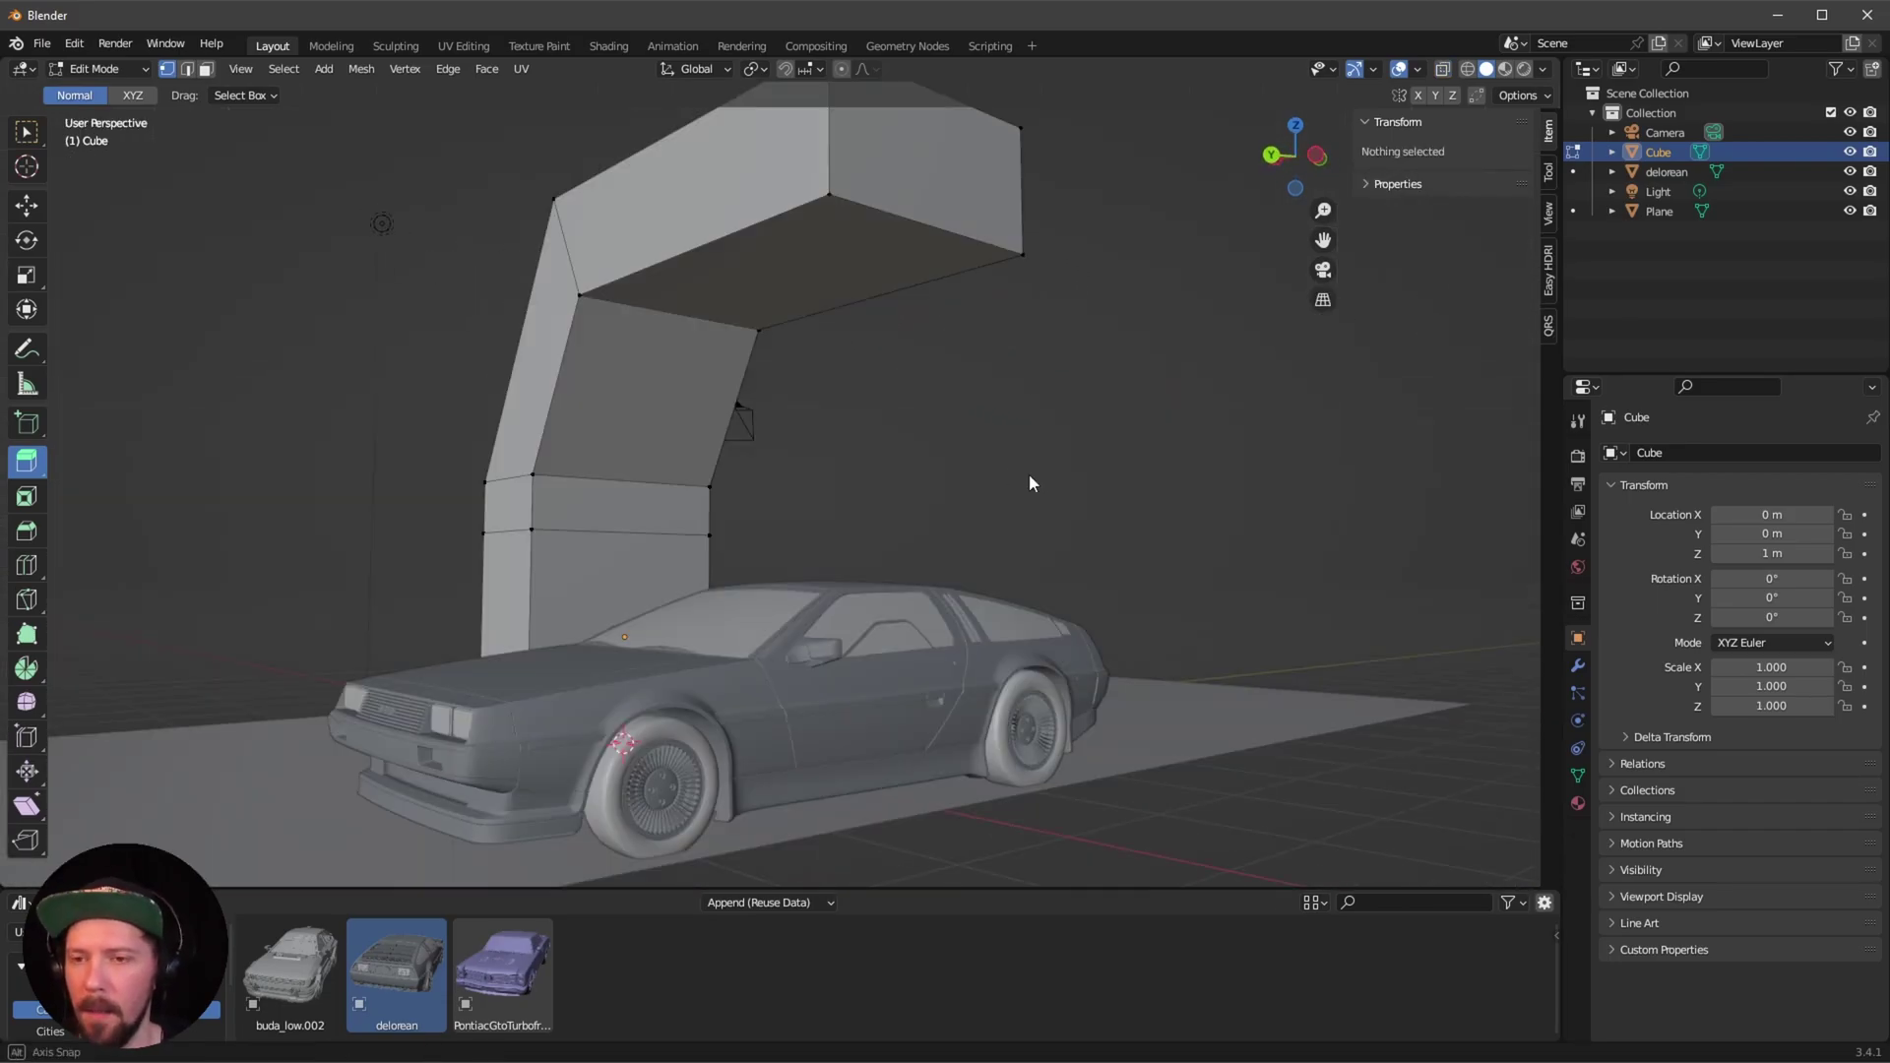
{"action": "scroll", "coordinate": [1029, 475], "scroll_direction": "up", "scroll_amount": 3}
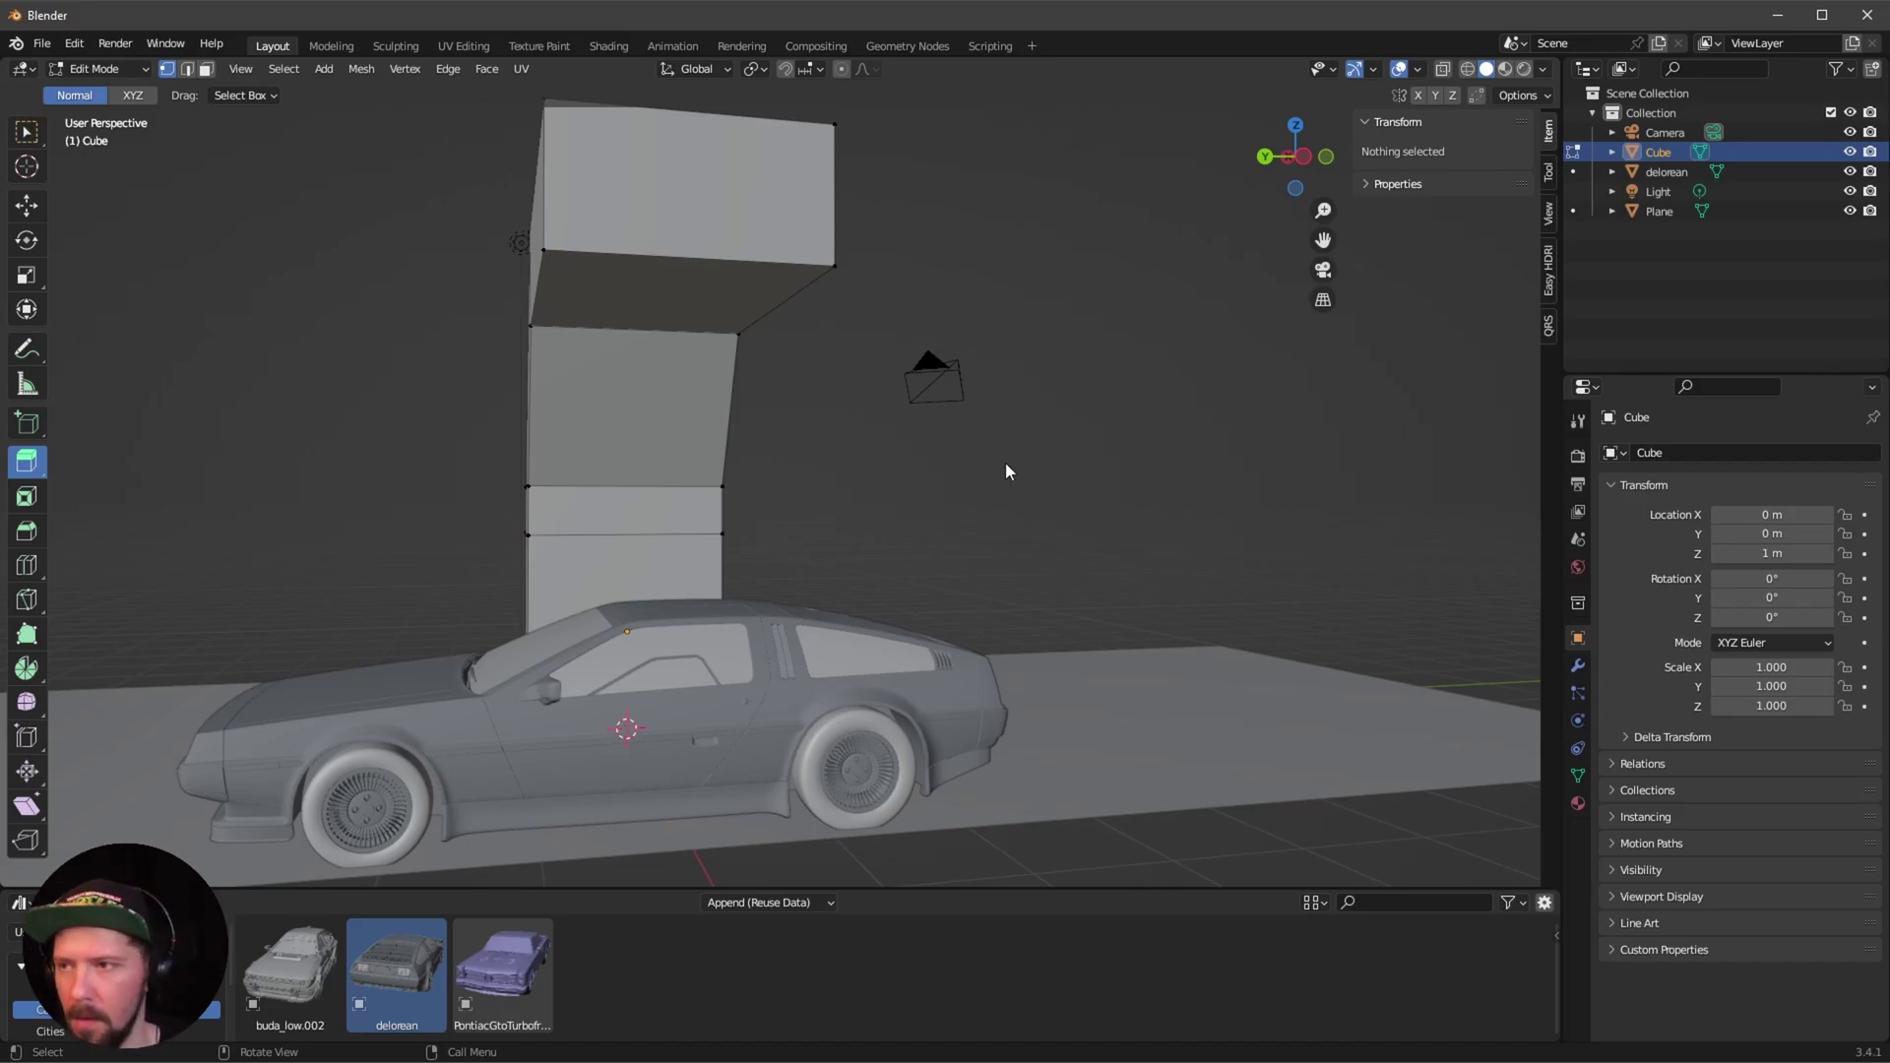
{"action": "middle_click_drag", "start_coordinate": [970, 503], "coordinate": [818, 482]}
Duplicate the overhanging object in place in Object Mode and hide the original.
{"action": "key", "text": "Tab"}
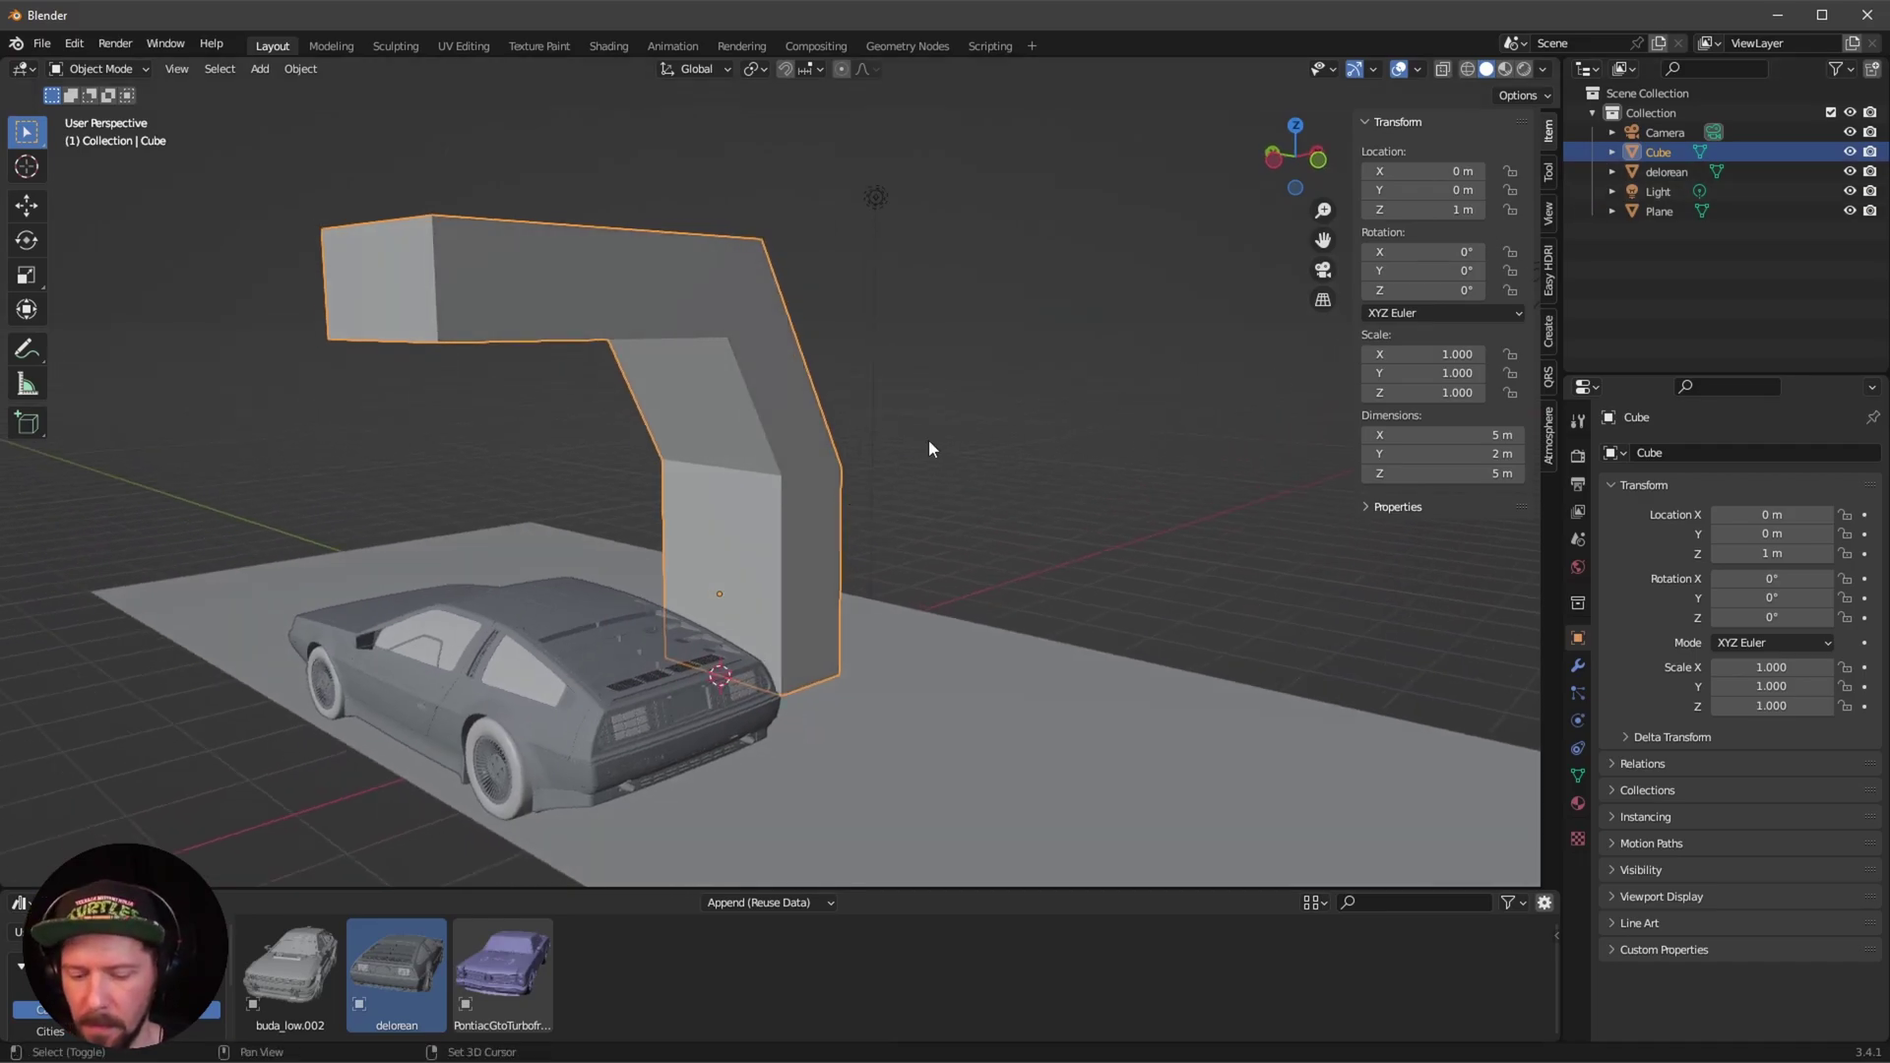
{"action": "key", "text": "shift+d"}
{"action": "right_click", "coordinate": [903, 446]}
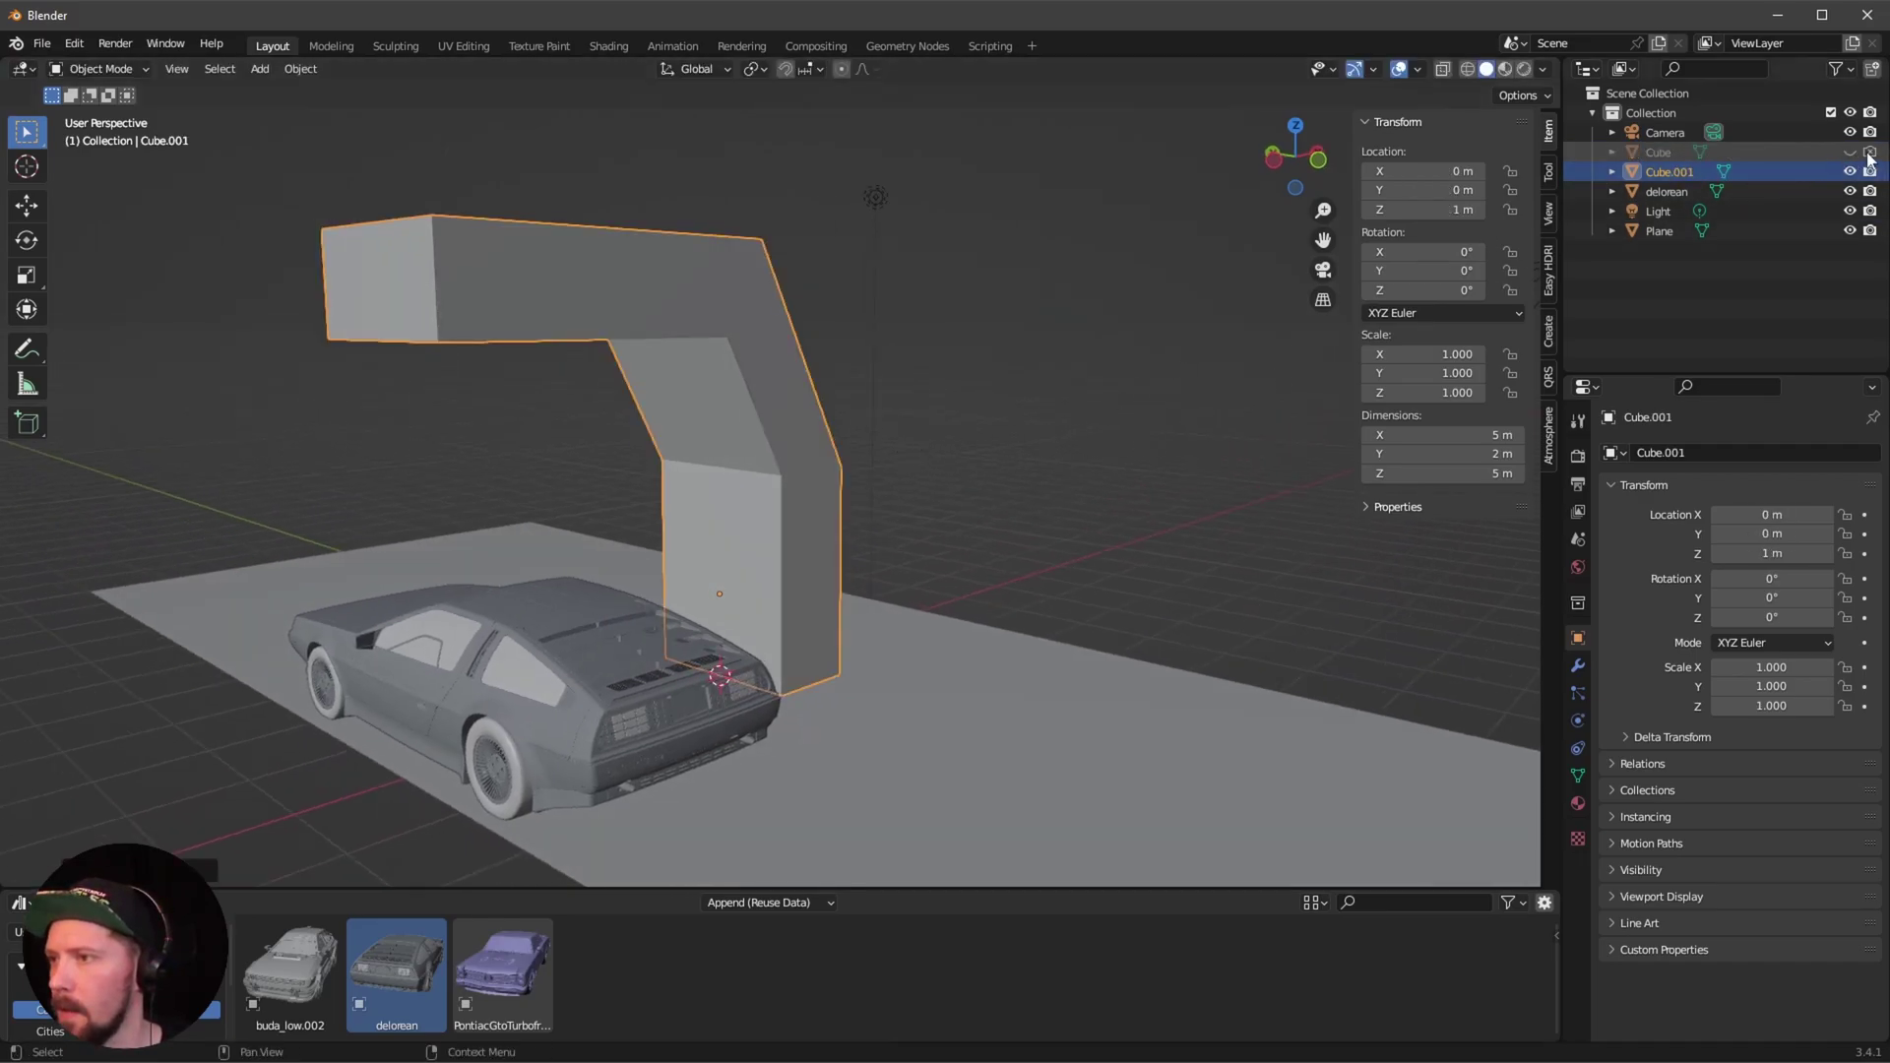
{"action": "middle_click_drag", "start_coordinate": [1181, 374], "coordinate": [957, 658]}
{"action": "scroll", "coordinate": [949, 569], "scroll_direction": "up", "scroll_amount": 3}
Select the inner faces of the duplicated structure in Edit Mode, from the lower pillar up to the overhang's underside.
{"action": "key", "text": "Tab"}
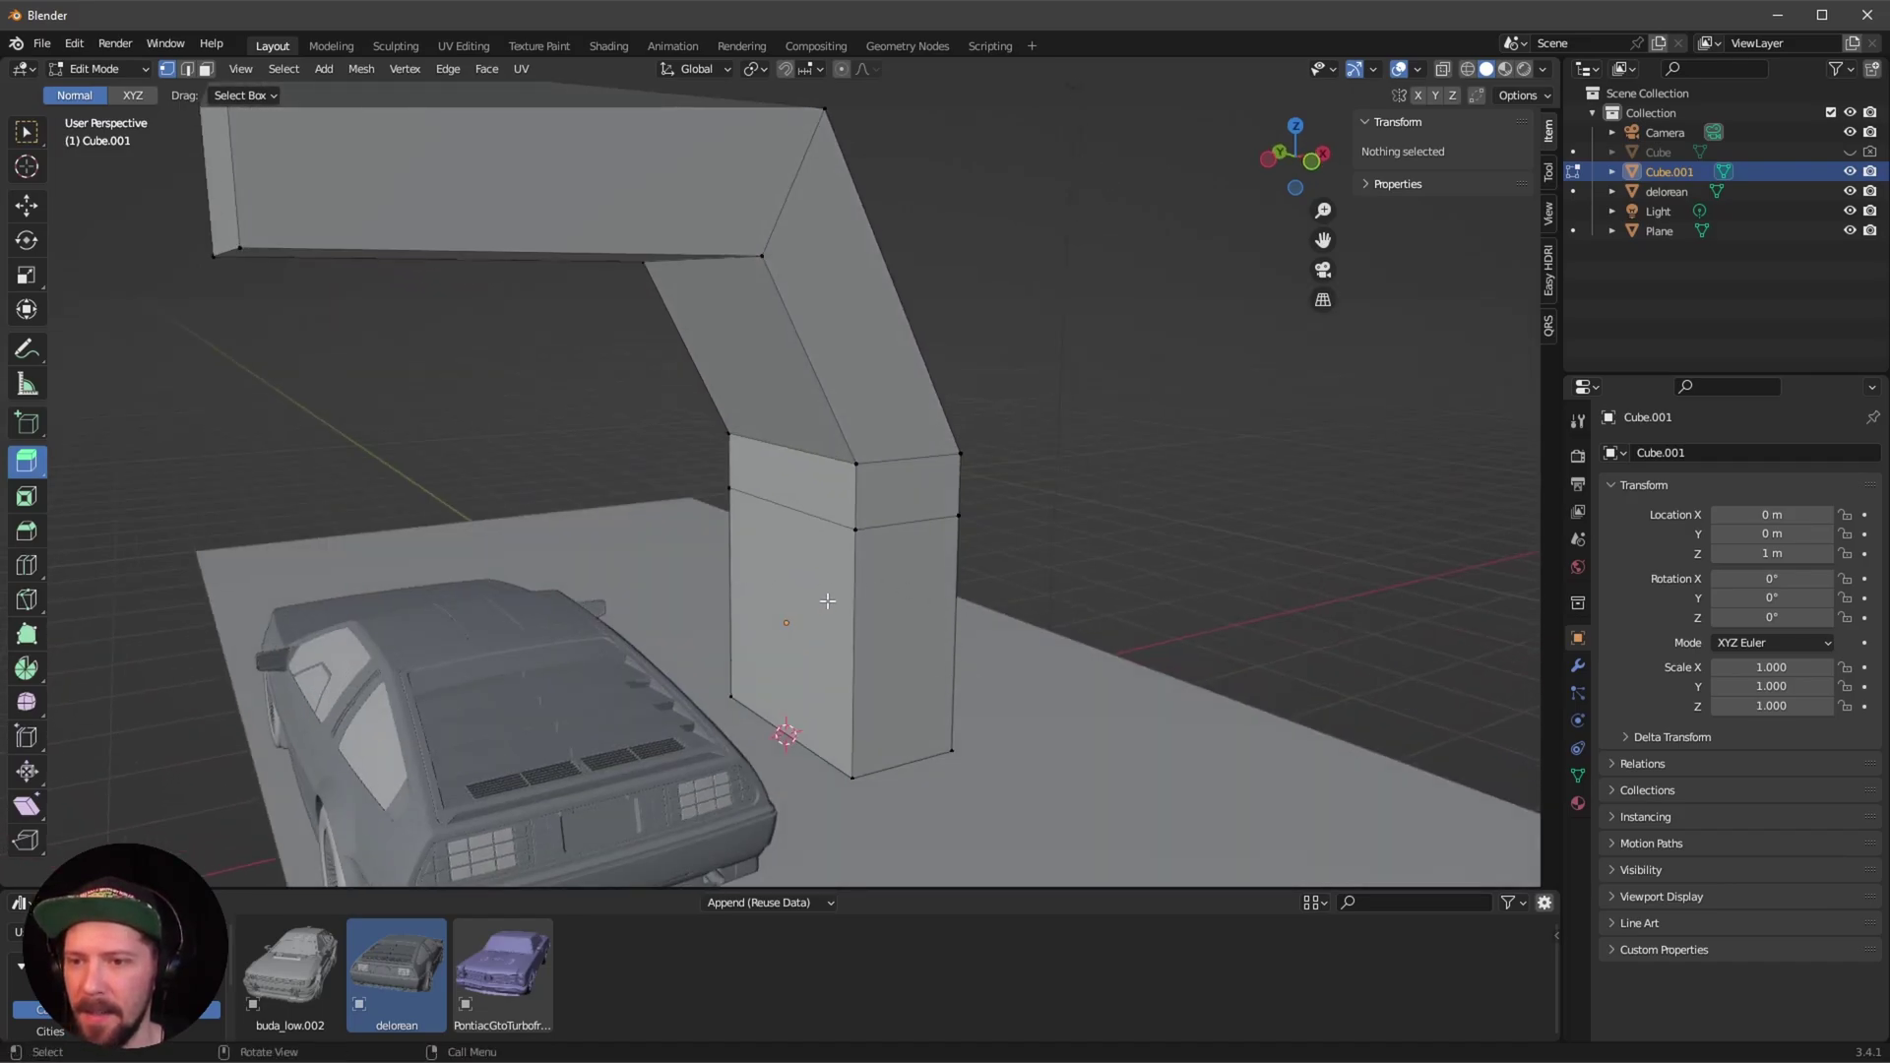
{"action": "middle_click_drag", "start_coordinate": [825, 646], "coordinate": [787, 630]}
{"action": "left_click", "coordinate": [748, 591]}
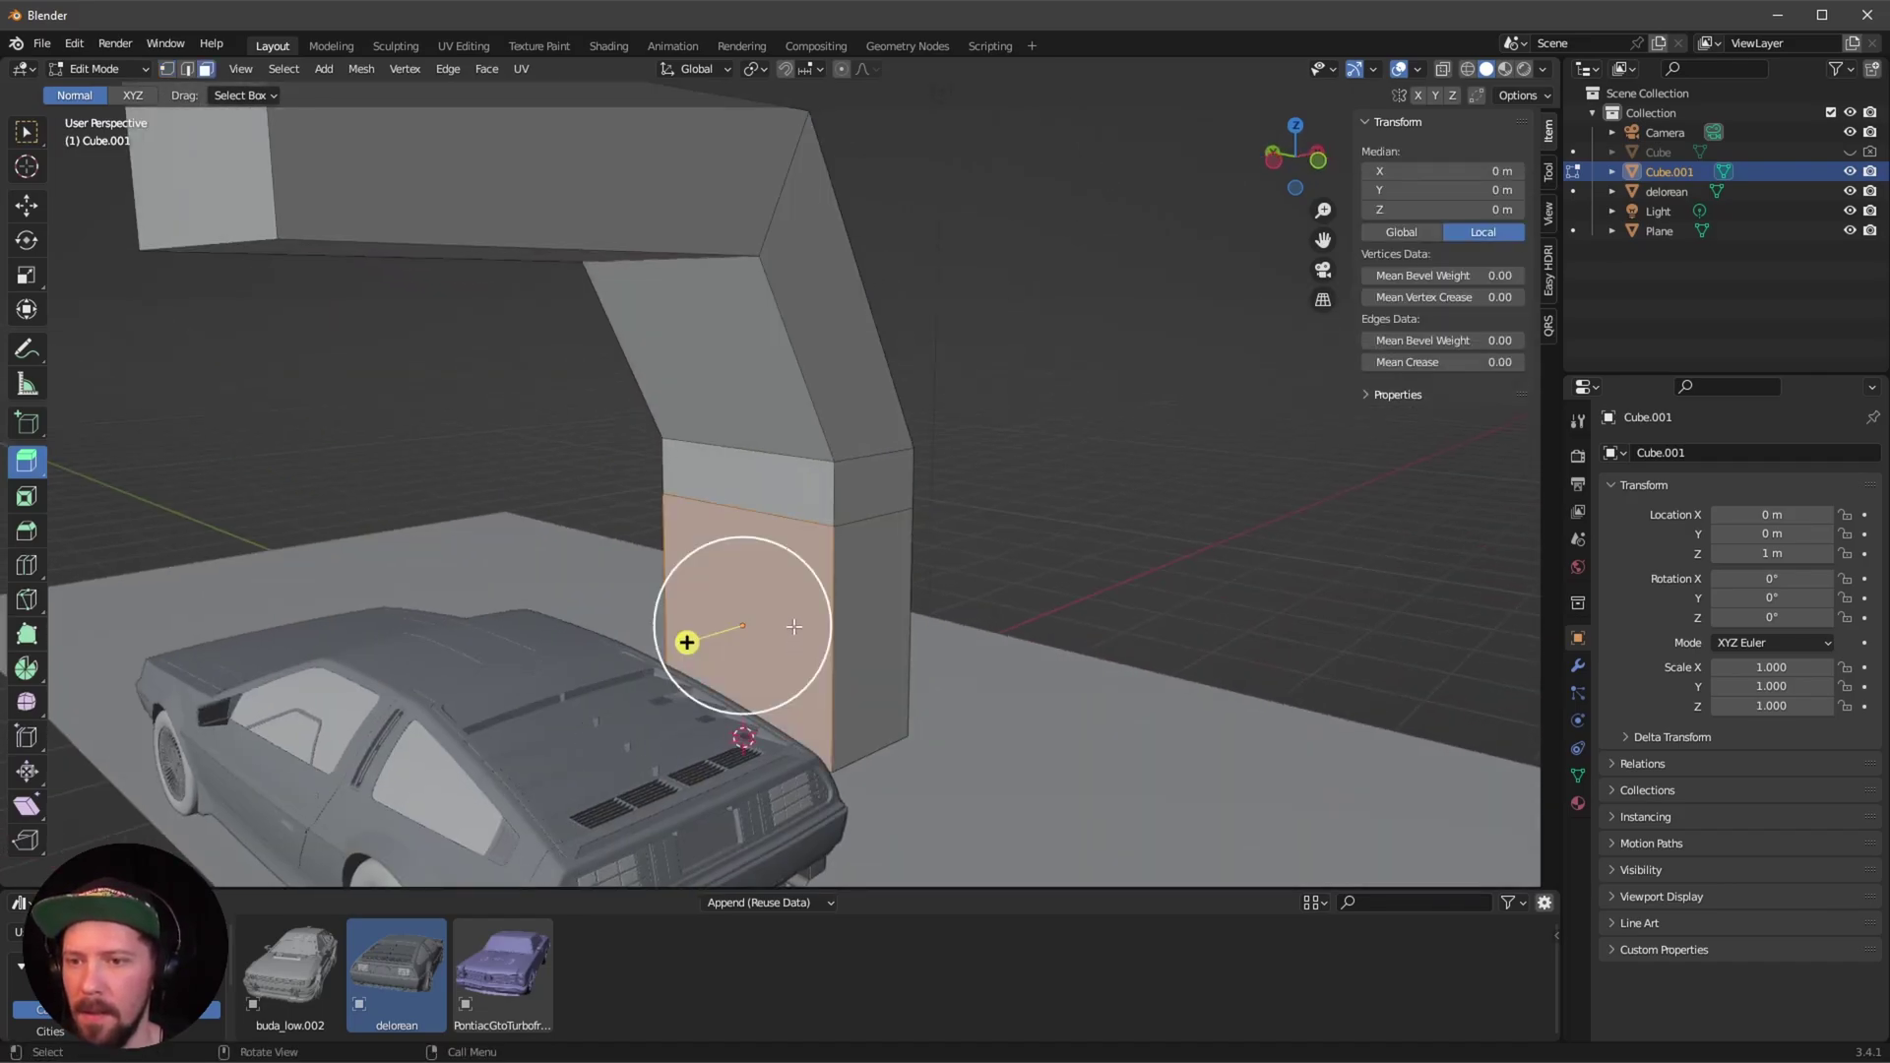
{"action": "left_click", "coordinate": [708, 366], "text": "shift"}
{"action": "middle_click_drag", "start_coordinate": [708, 366], "coordinate": [651, 468]}
{"action": "left_click", "coordinate": [494, 265], "text": "shift"}
Inset the selected inner faces by about 0.16 m, treating each face individually.
{"action": "left_click", "coordinate": [34, 471]}
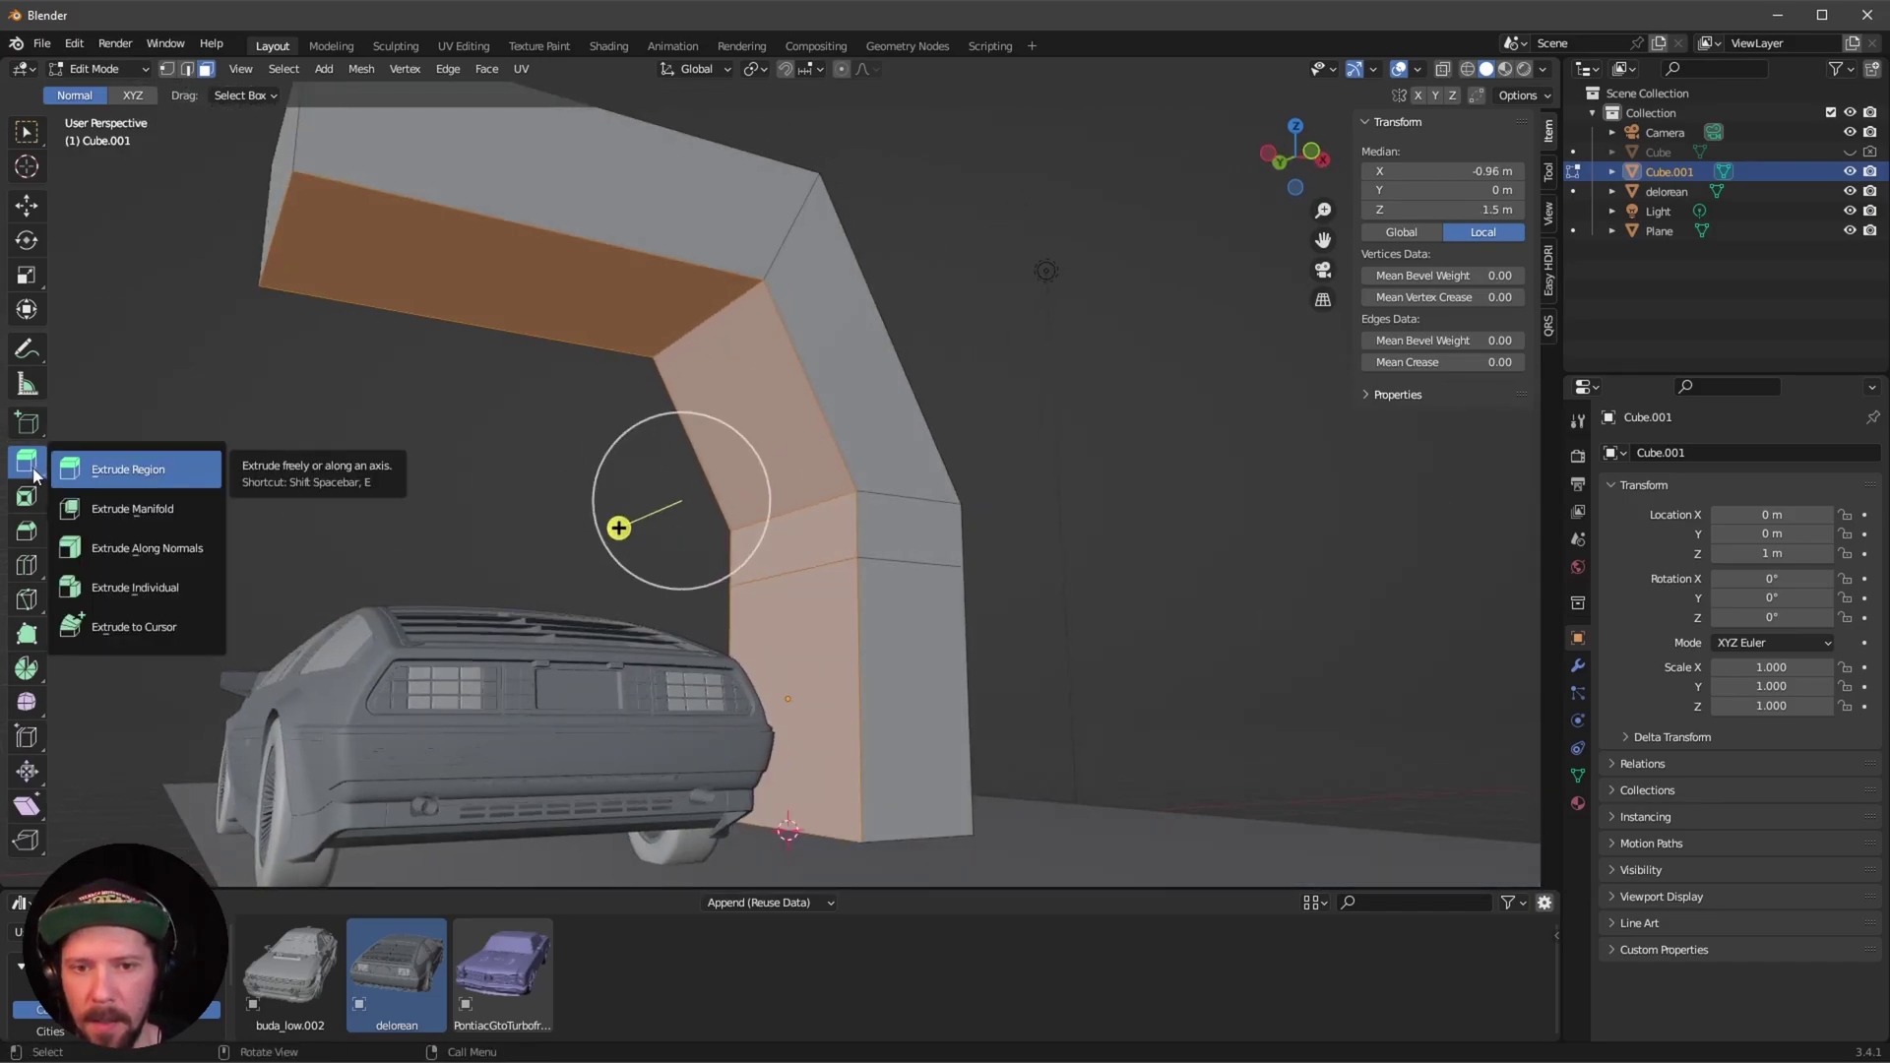
{"action": "left_click", "coordinate": [26, 498]}
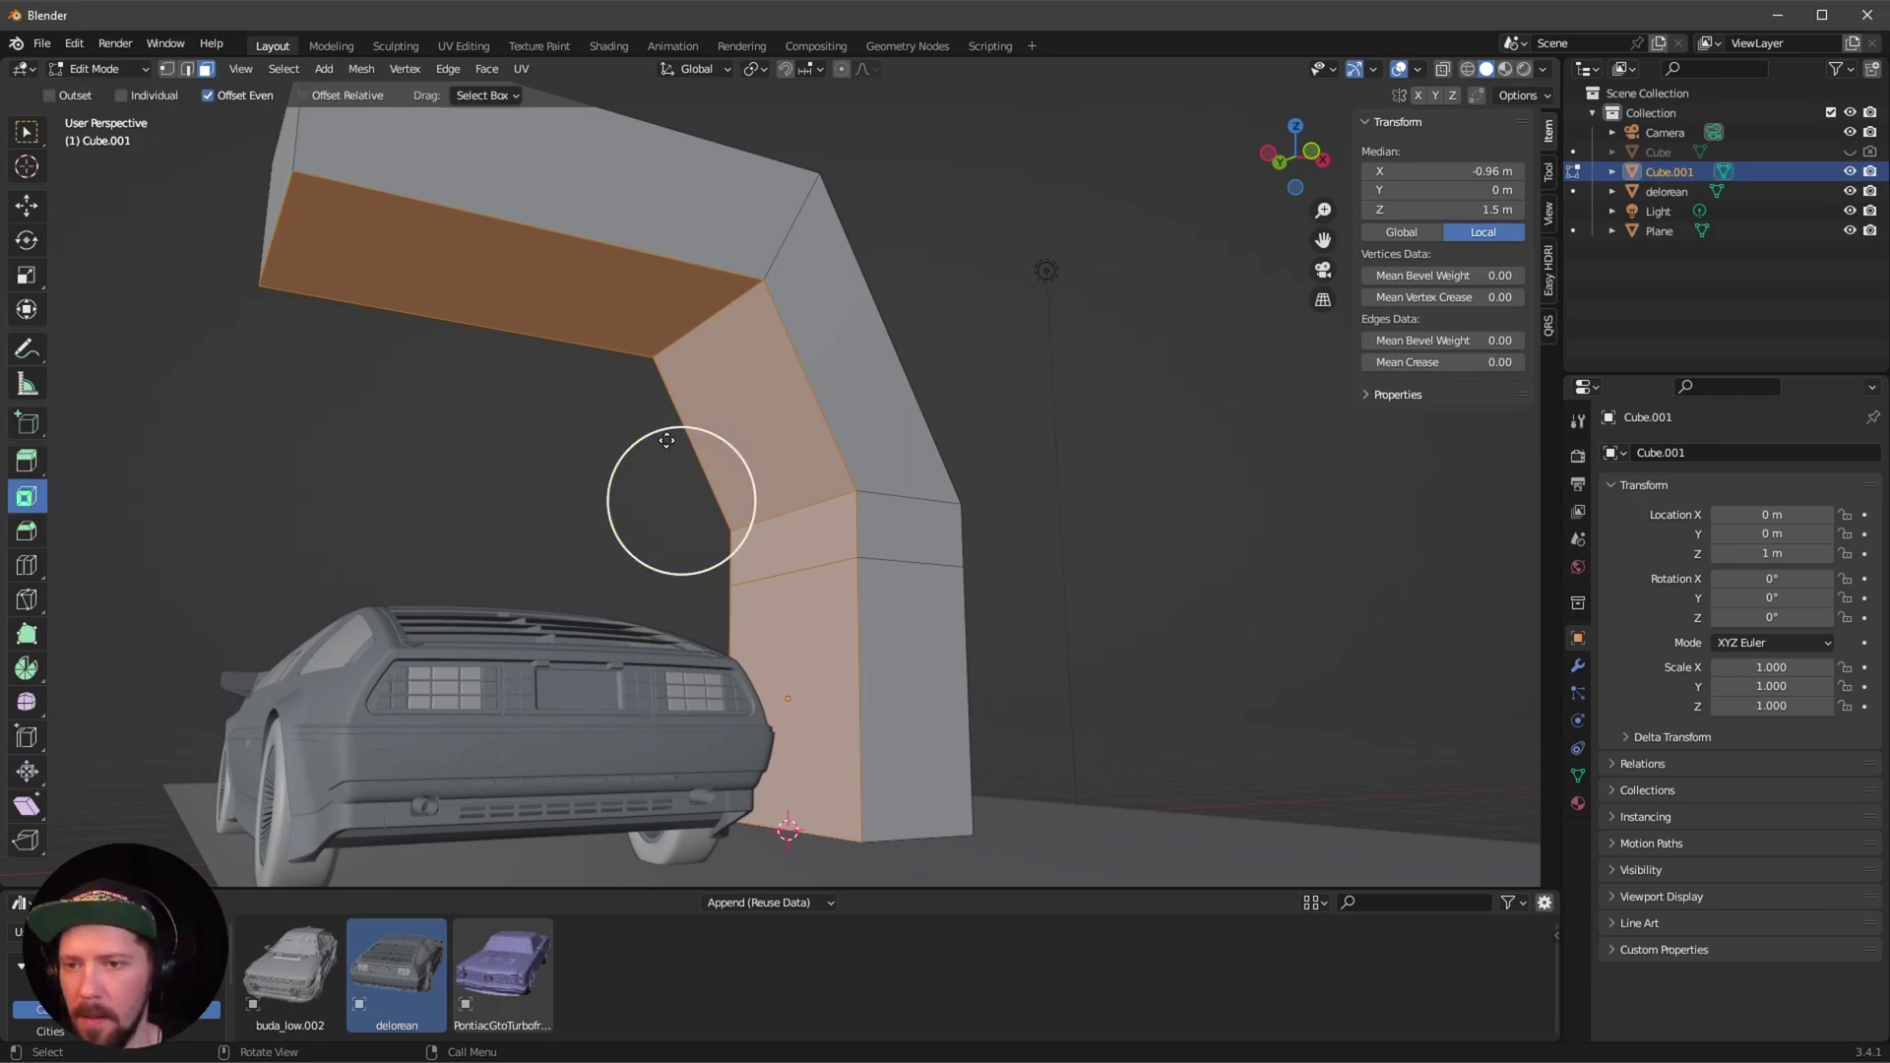
{"action": "left_click_drag", "start_coordinate": [737, 453], "coordinate": [711, 470]}
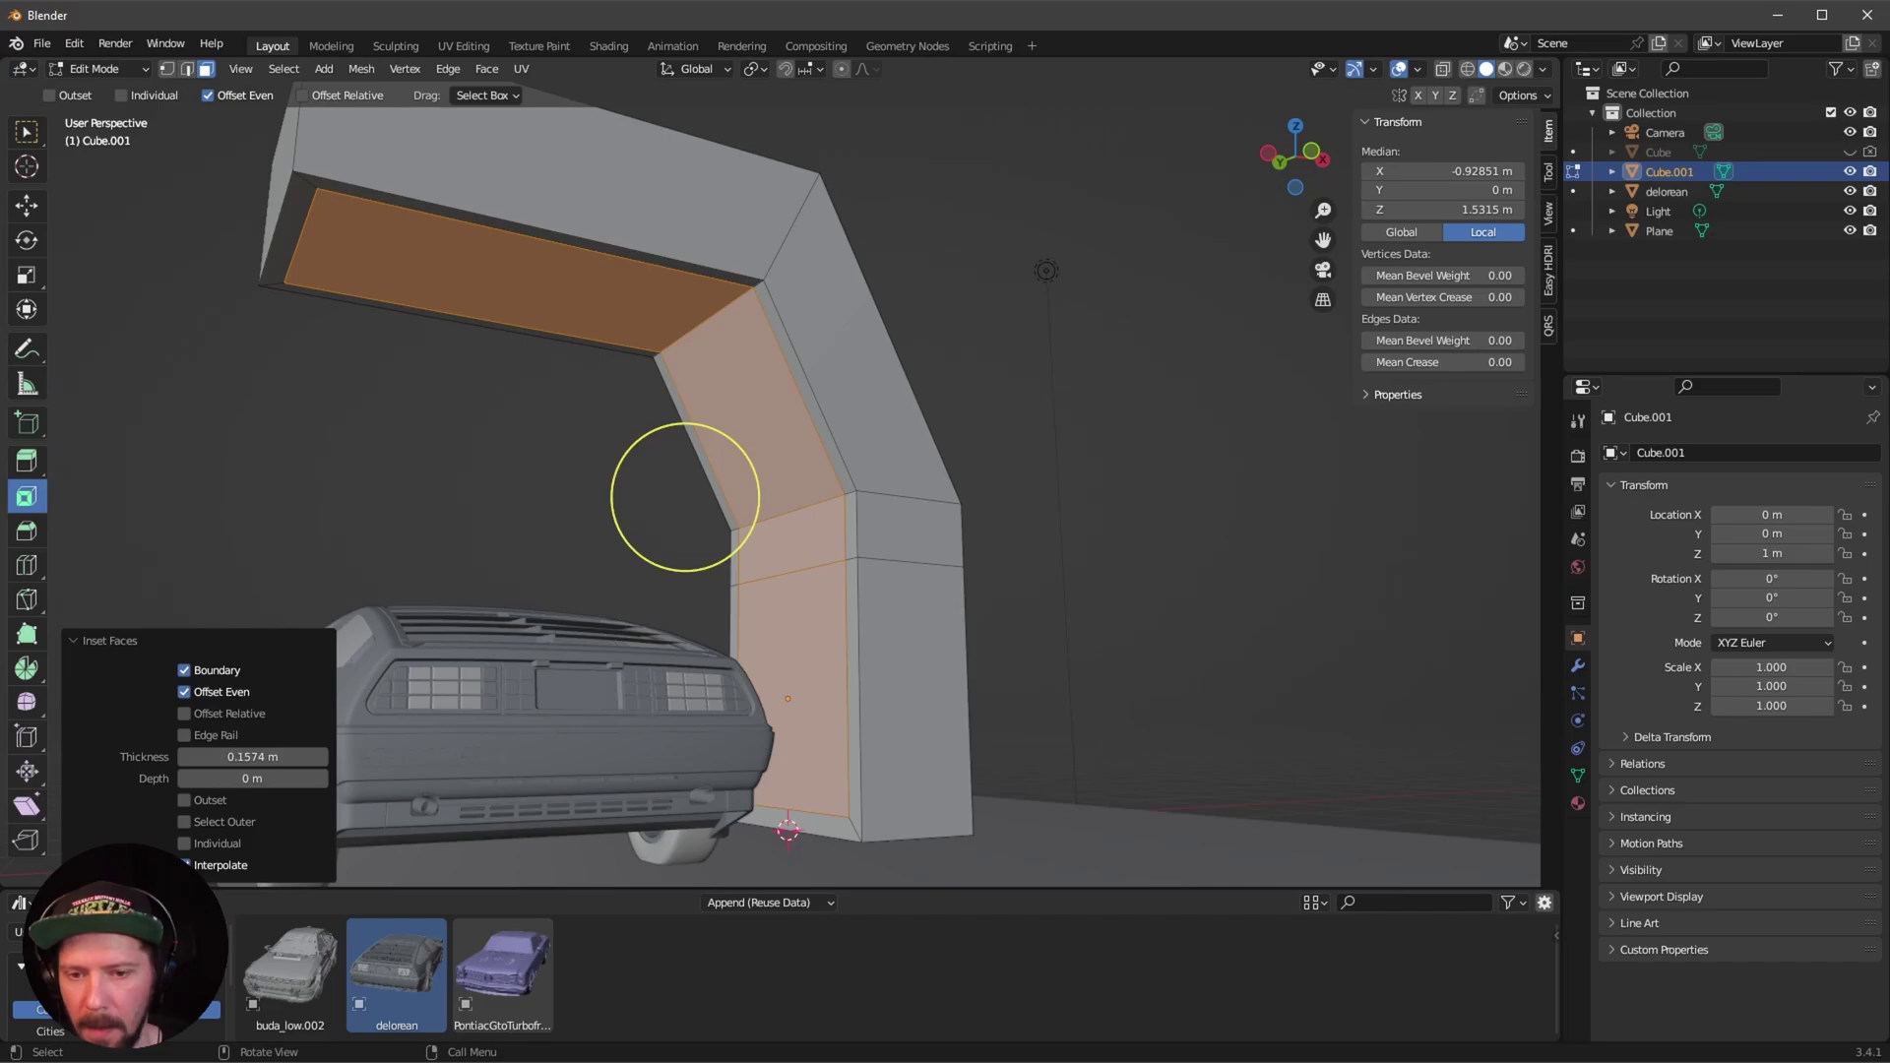
{"action": "left_click", "coordinate": [184, 843]}
Set the inset thickness of the inner faces to 0.1 m.
{"action": "scroll", "coordinate": [872, 476], "scroll_direction": "up", "scroll_amount": 2}
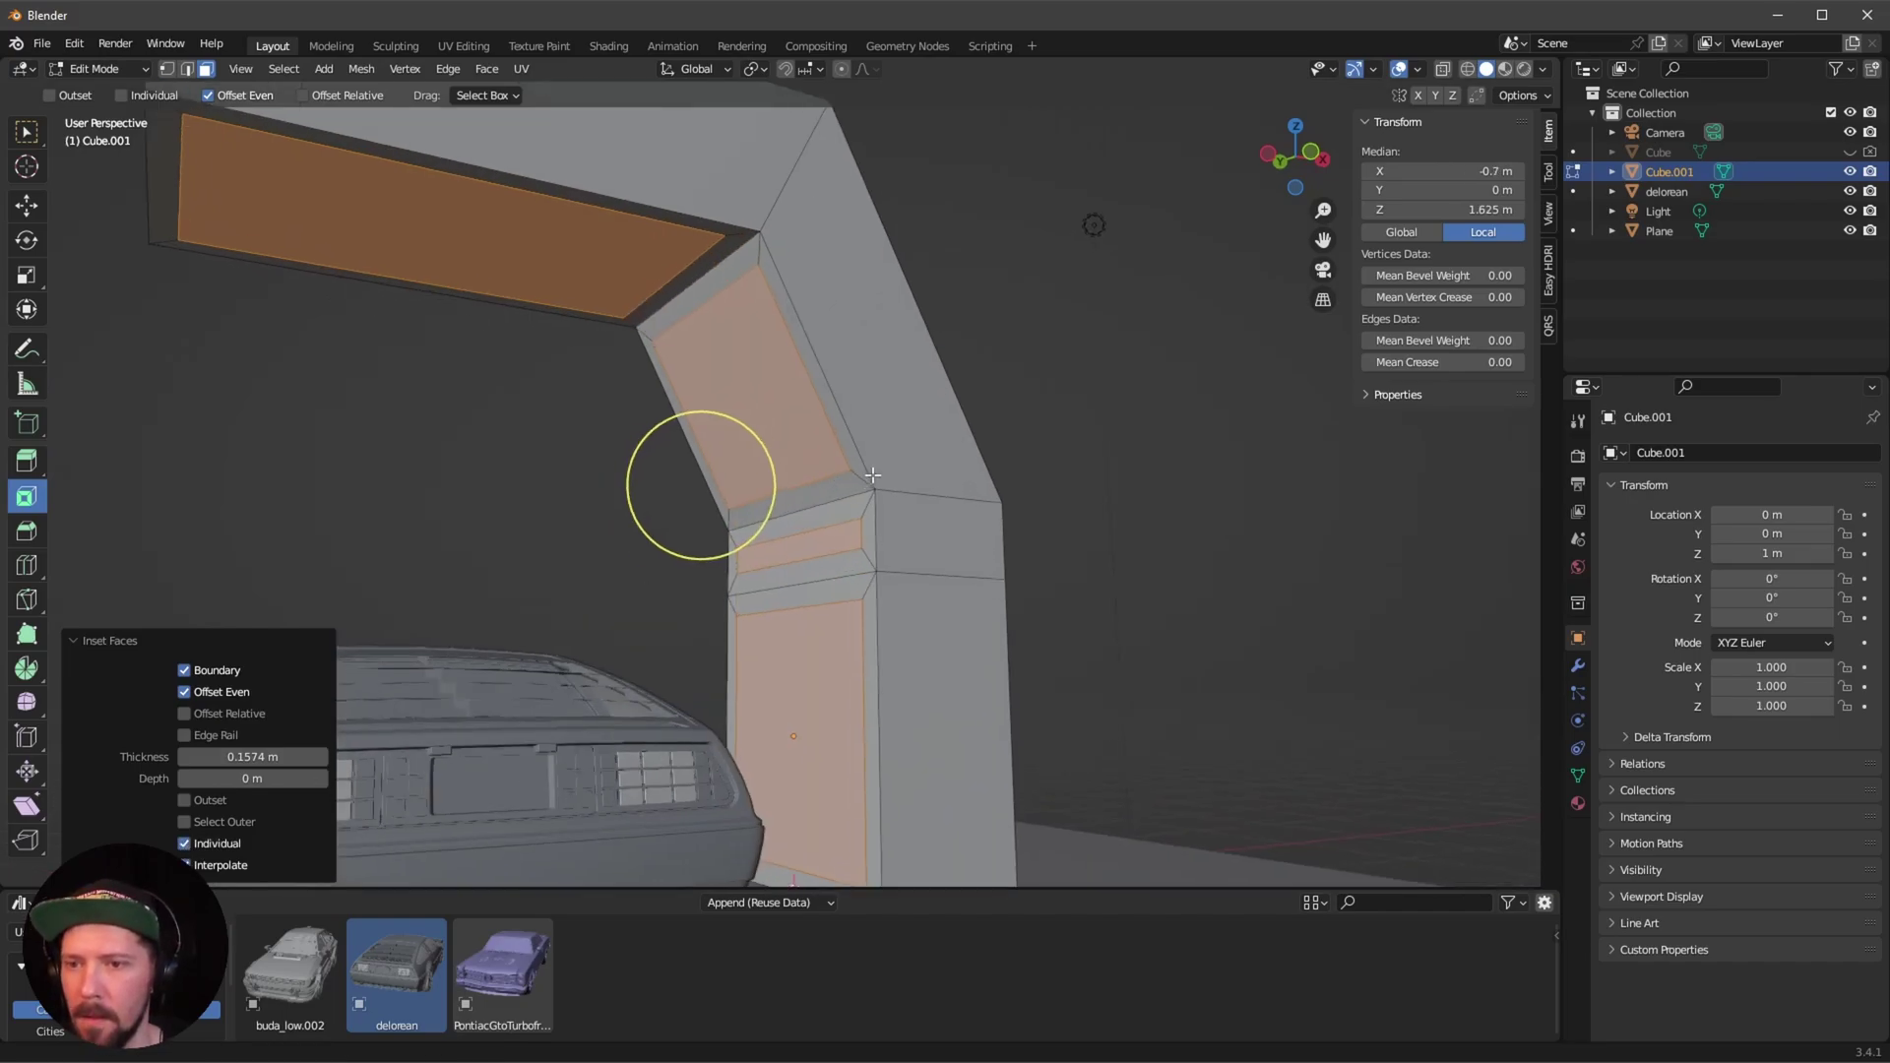
{"action": "middle_click_drag", "start_coordinate": [872, 476], "coordinate": [784, 459]}
{"action": "middle_click_drag", "start_coordinate": [774, 552], "coordinate": [744, 542]}
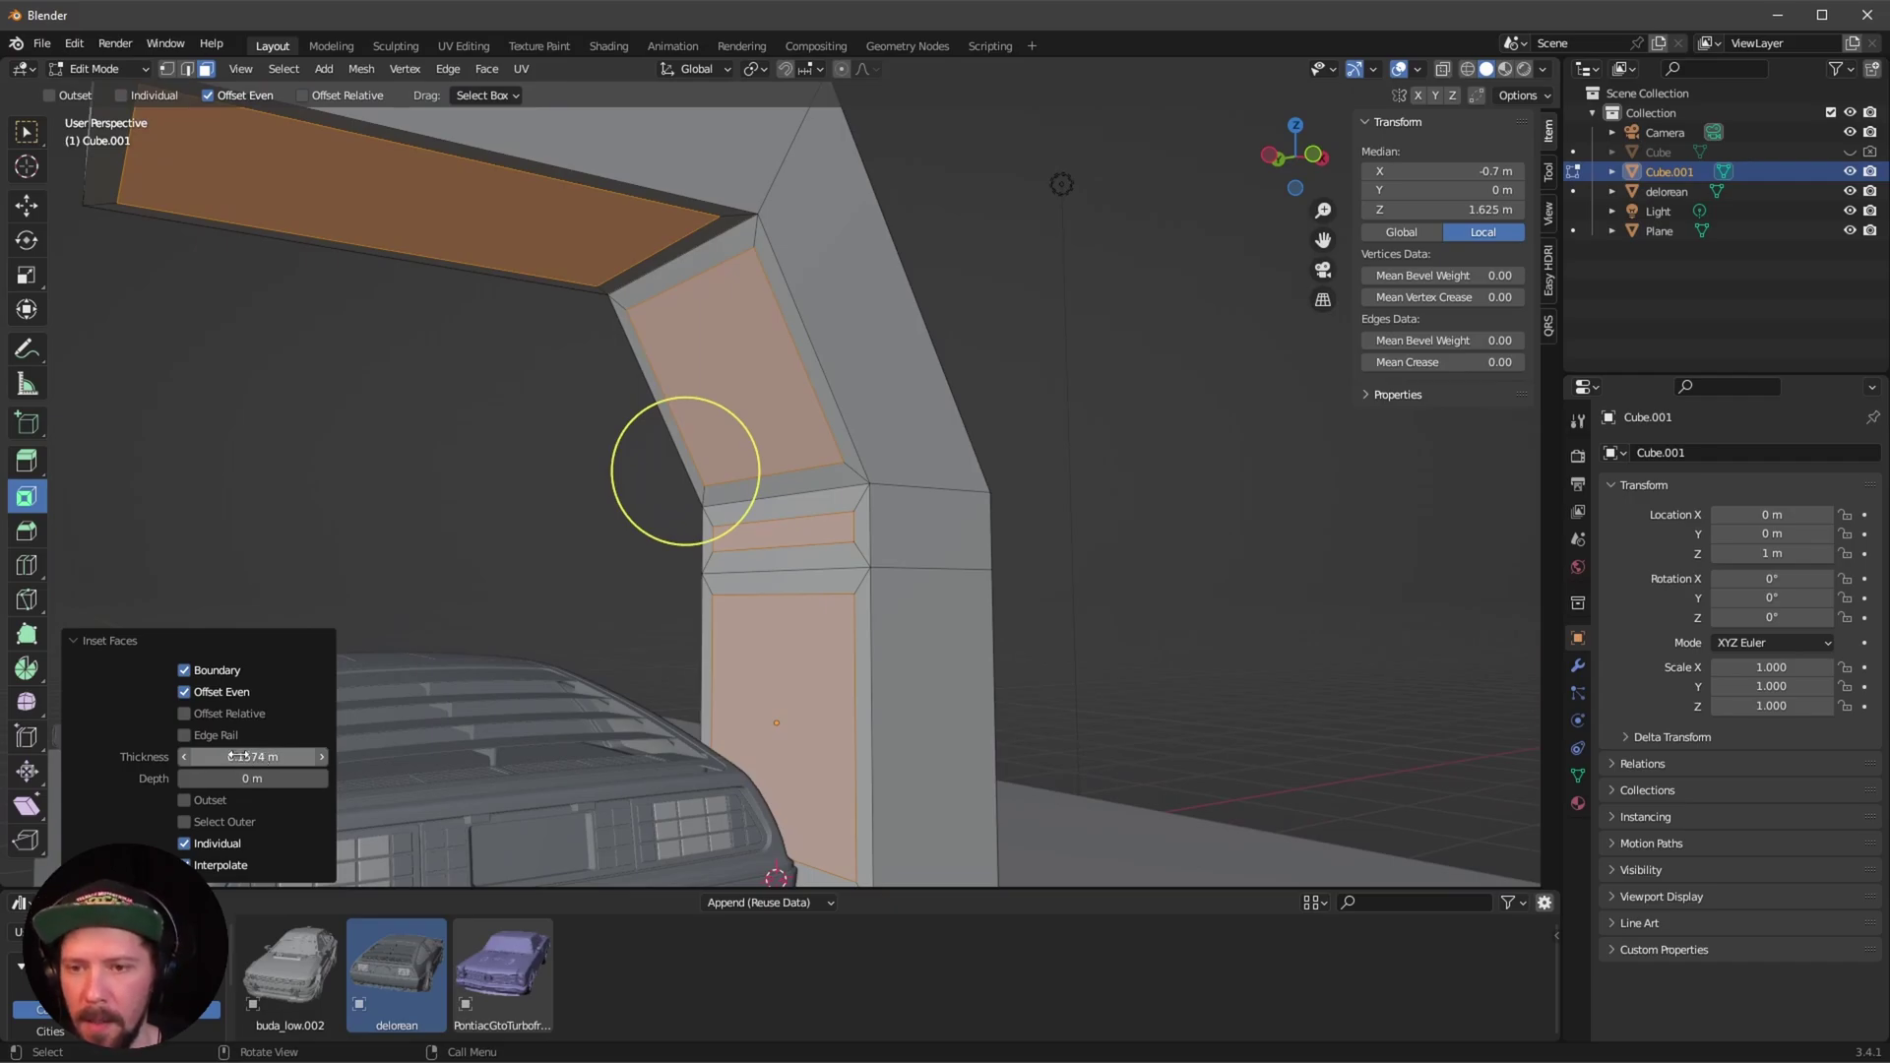
{"action": "left_click_drag", "start_coordinate": [248, 757], "coordinate": [203, 763]}
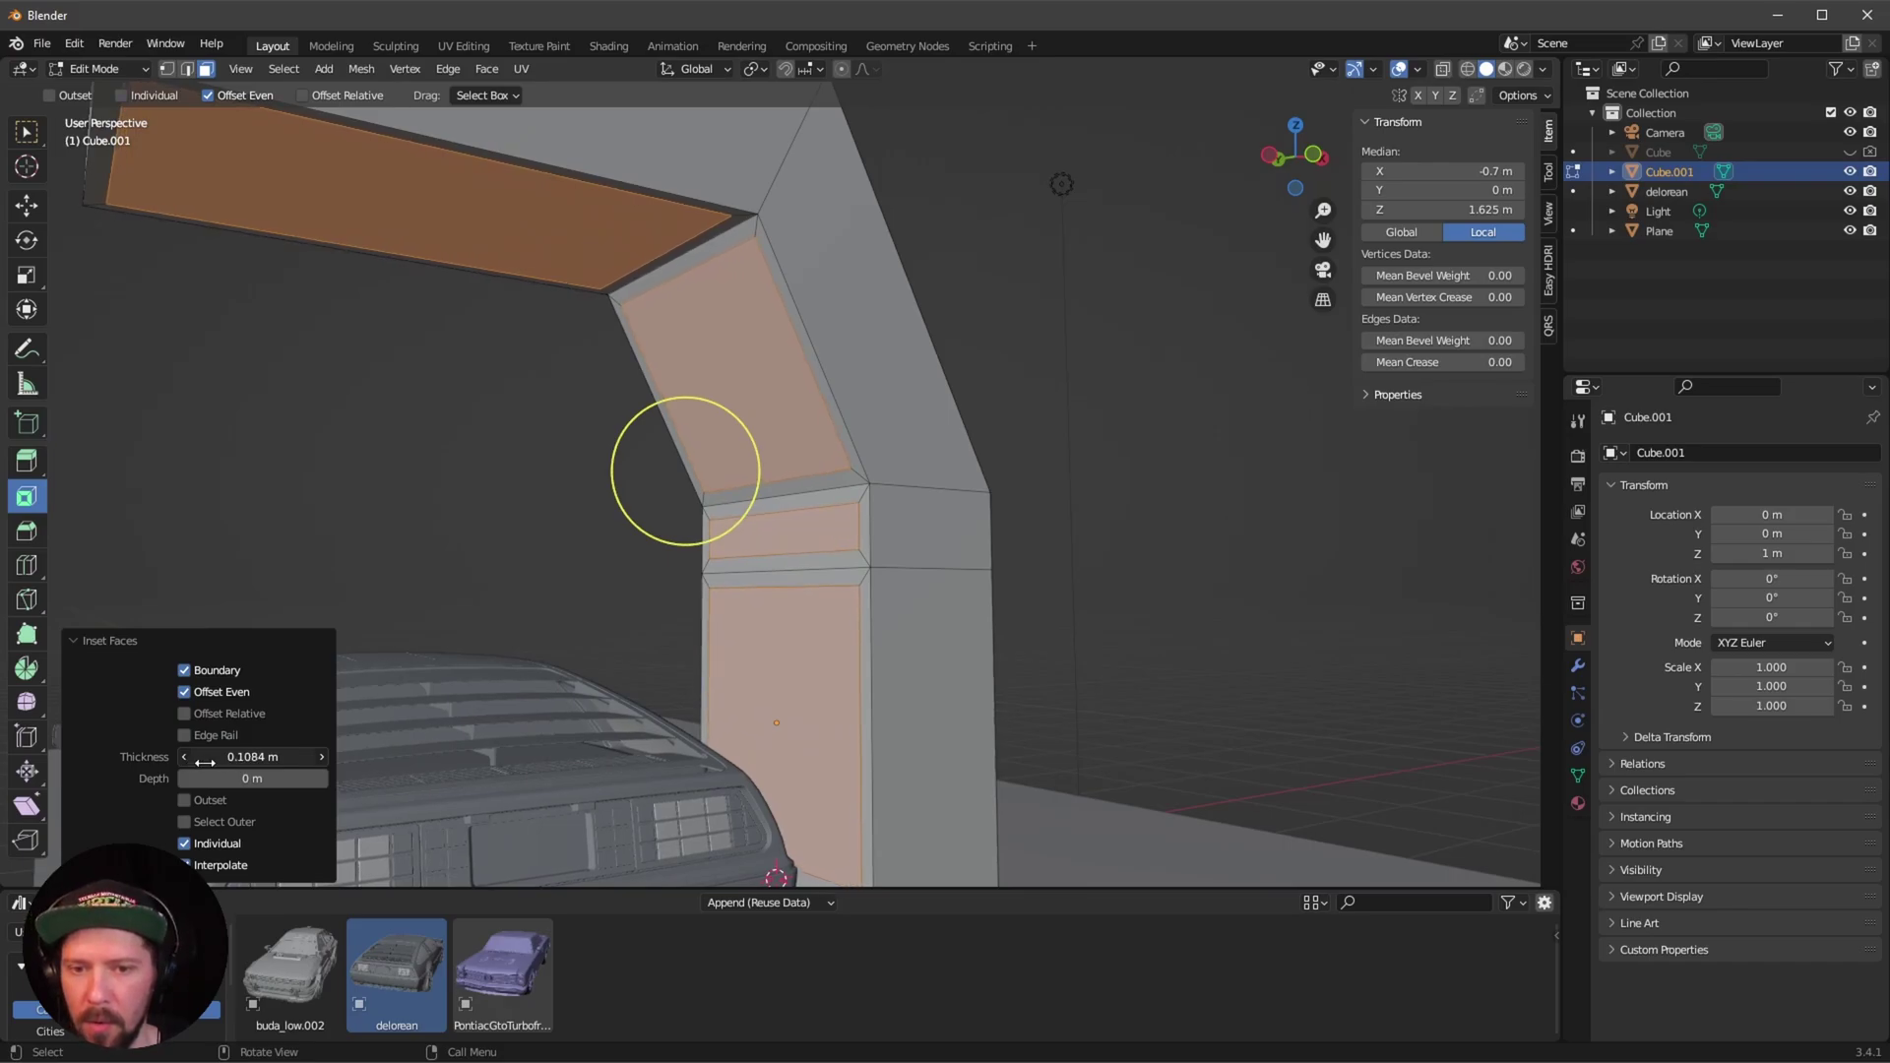
{"action": "left_click", "coordinate": [206, 757]}
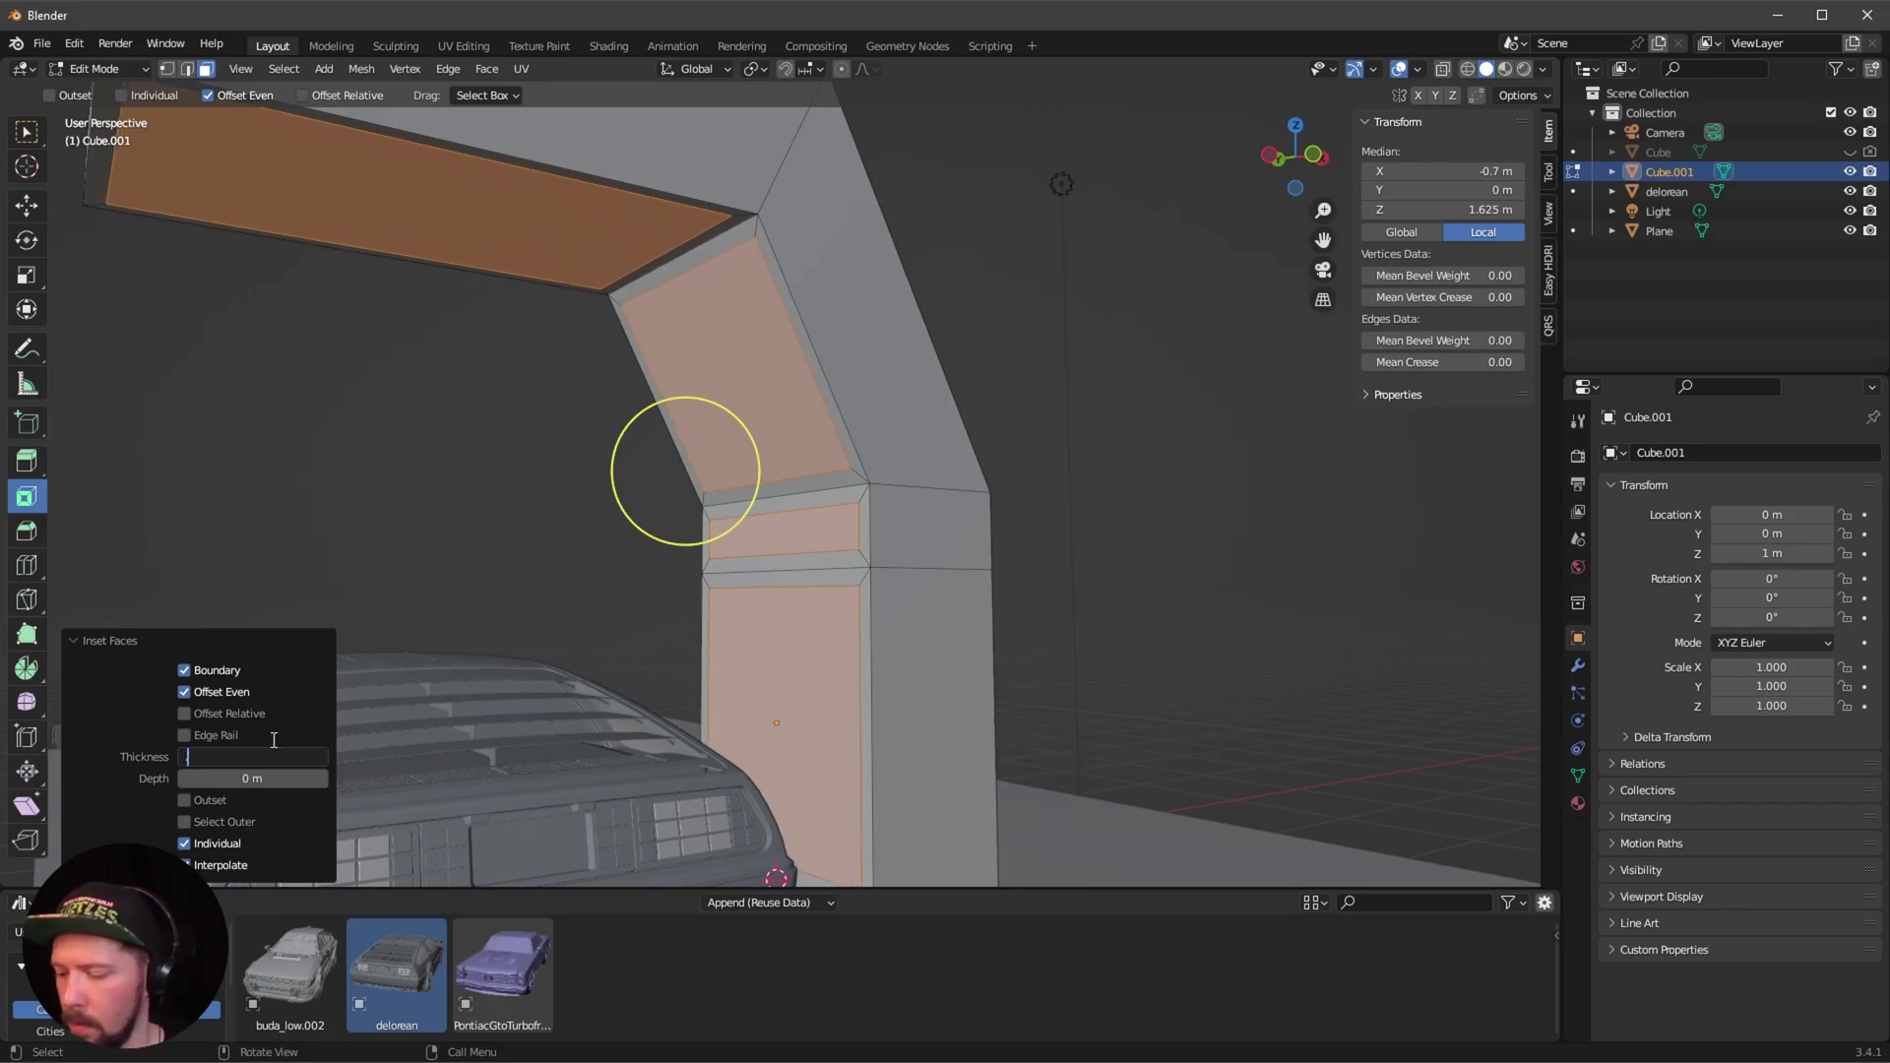
{"action": "middle_click_drag", "start_coordinate": [108, 561], "coordinate": [35, 477]}
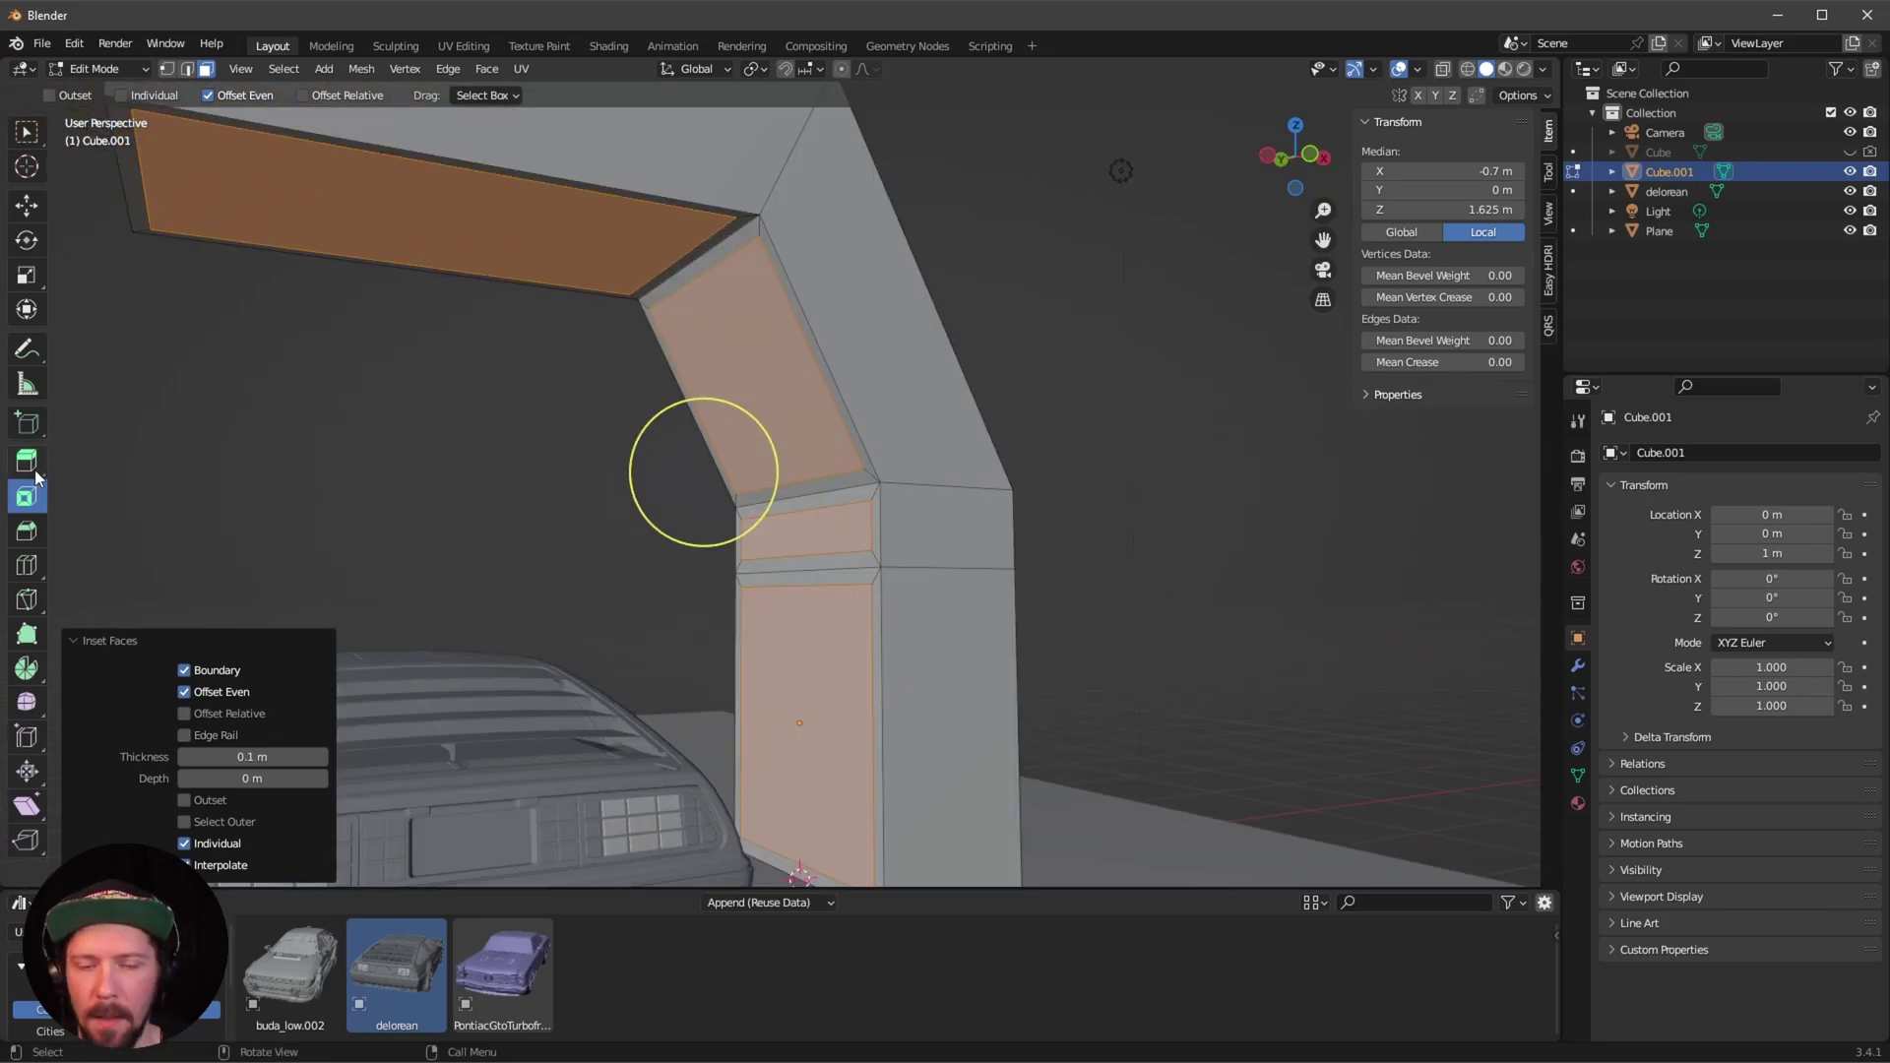
Extrude the inset faces individually into the structure to form recessed panels.
{"action": "left_click", "coordinate": [35, 466]}
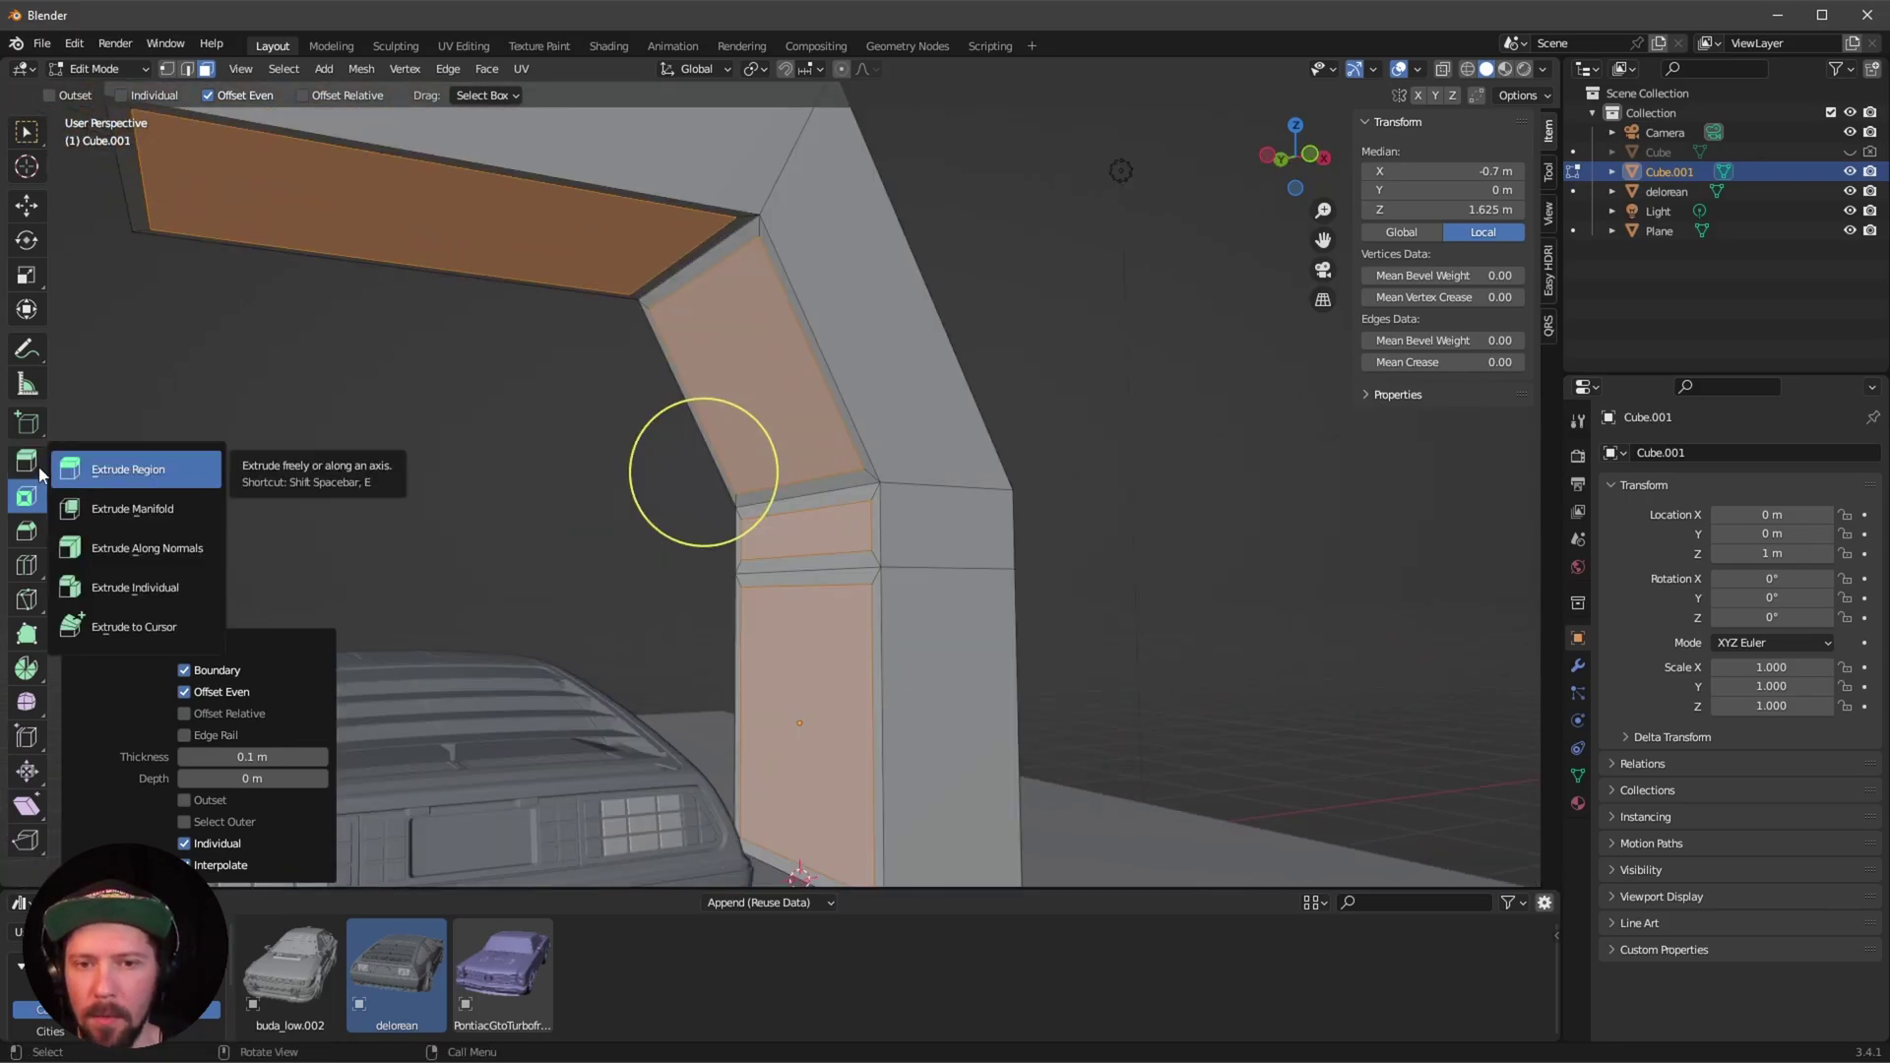
{"action": "left_click", "coordinate": [154, 595]}
{"action": "mouse_move", "coordinate": [620, 513]}
{"action": "left_mouse_down"}
{"action": "mouse_move", "coordinate": [639, 514]}
{"action": "mouse_move", "coordinate": [566, 538]}
{"action": "mouse_move", "coordinate": [640, 498]}
{"action": "left_mouse_up"}
{"action": "middle_click_drag", "start_coordinate": [641, 498], "coordinate": [574, 472]}
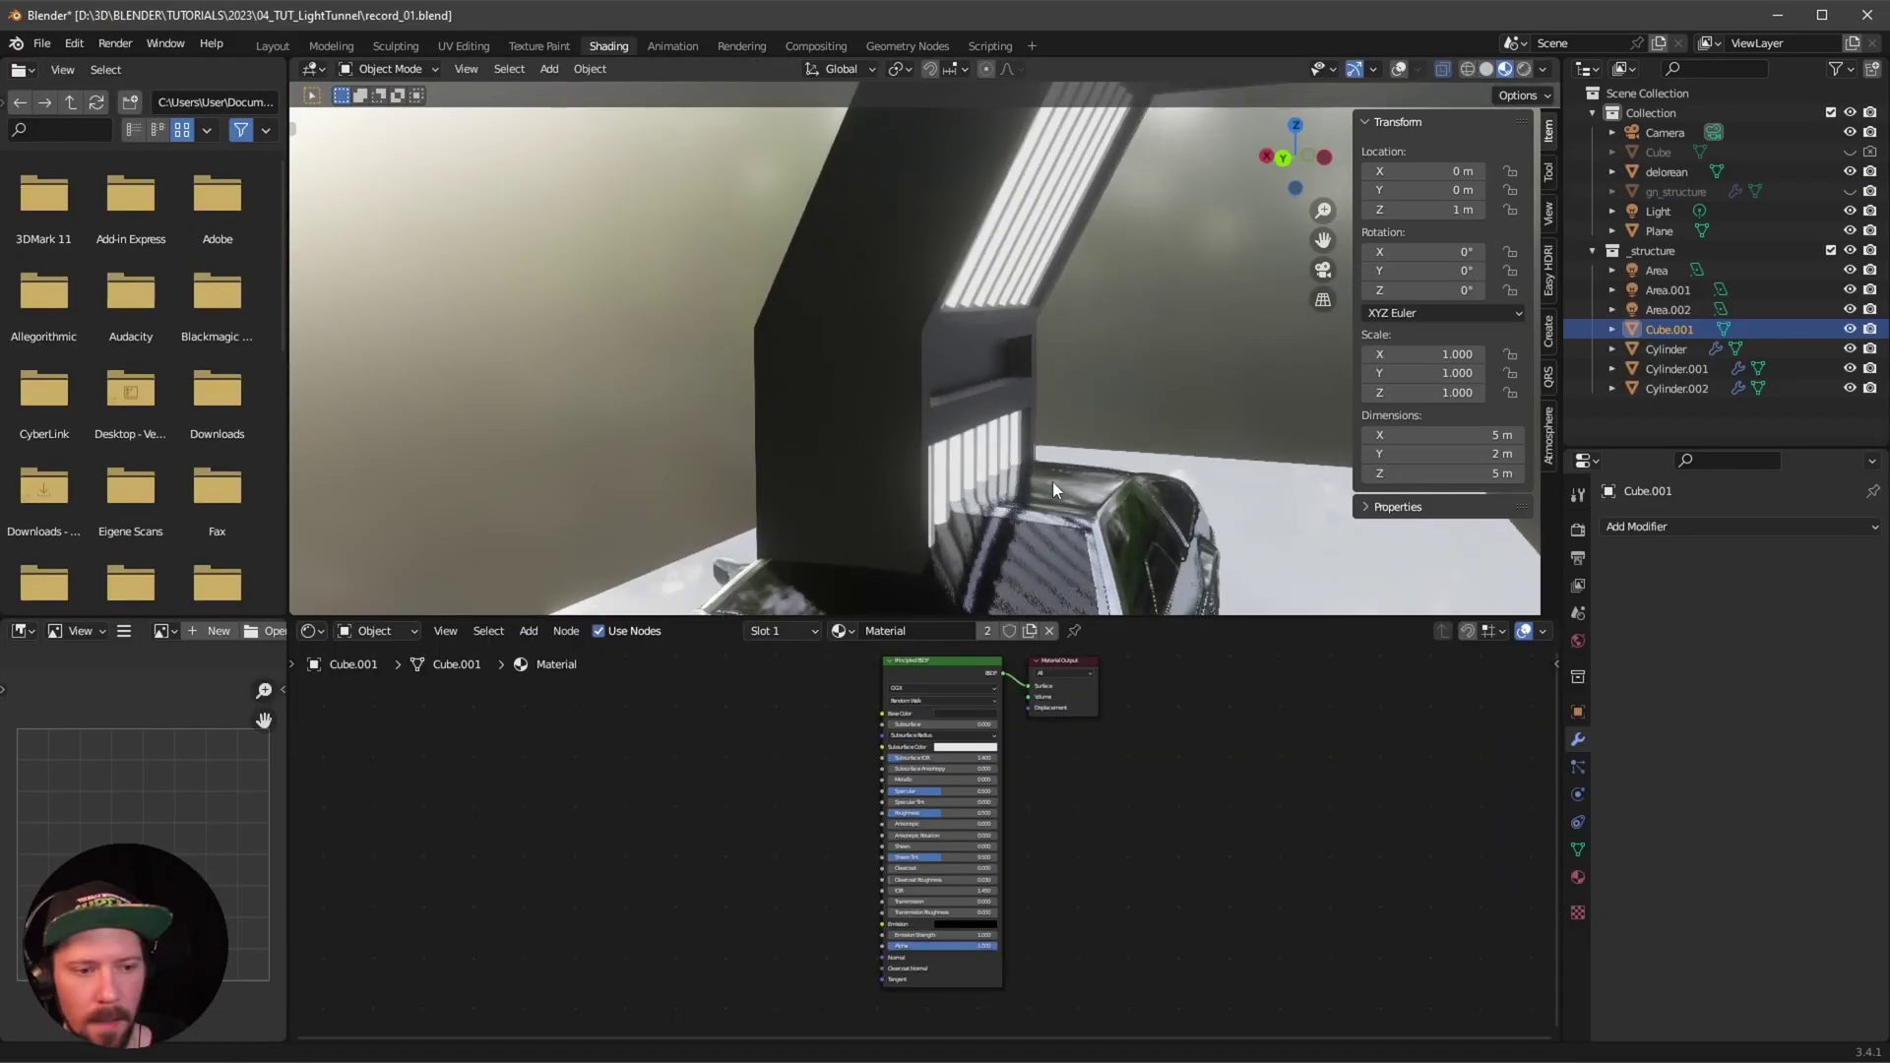
Add a Bevel modifier to the structure, with the edges of the small middle recess in close view.
{"action": "middle_click_drag", "start_coordinate": [1082, 488], "coordinate": [1065, 398]}
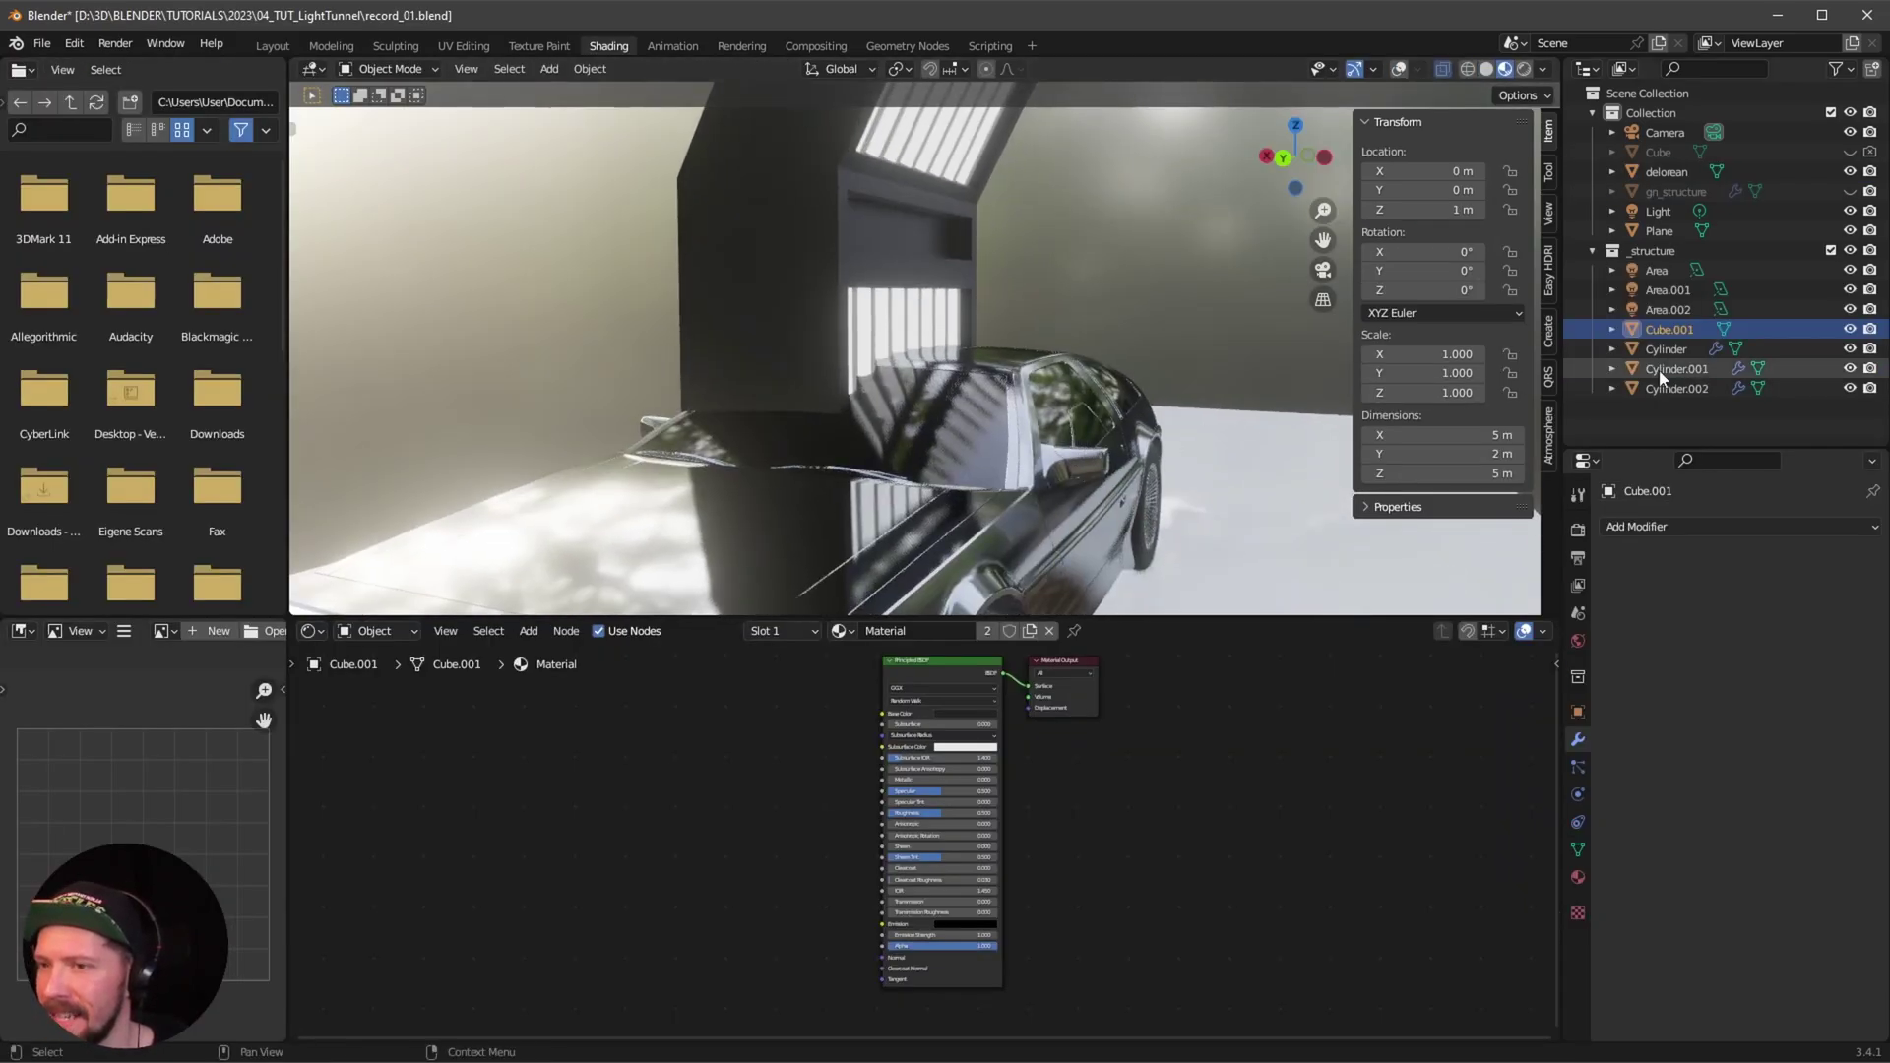
{"action": "middle_click_drag", "start_coordinate": [937, 336], "coordinate": [976, 389]}
{"action": "scroll", "coordinate": [986, 387], "scroll_direction": "up", "scroll_amount": 3}
{"action": "scroll", "coordinate": [986, 387], "scroll_direction": "up", "scroll_amount": 1}
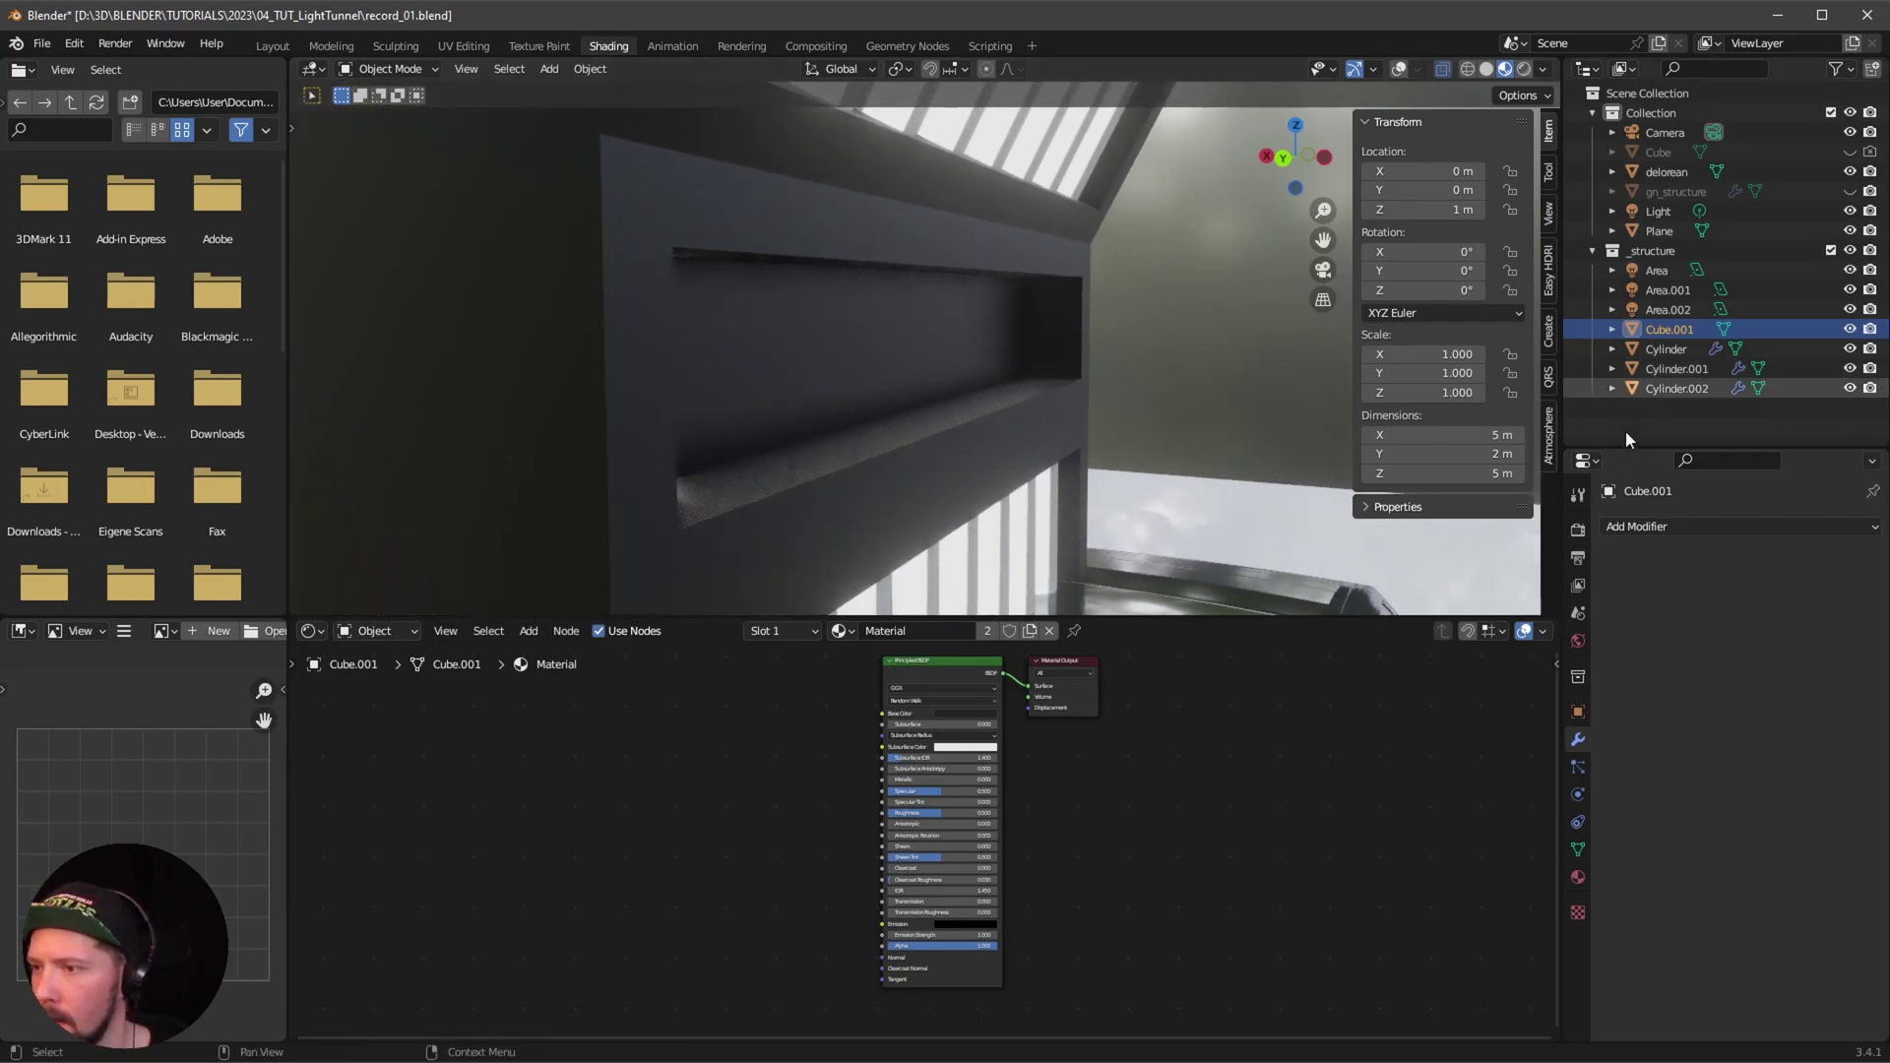
{"action": "left_click", "coordinate": [1686, 525]}
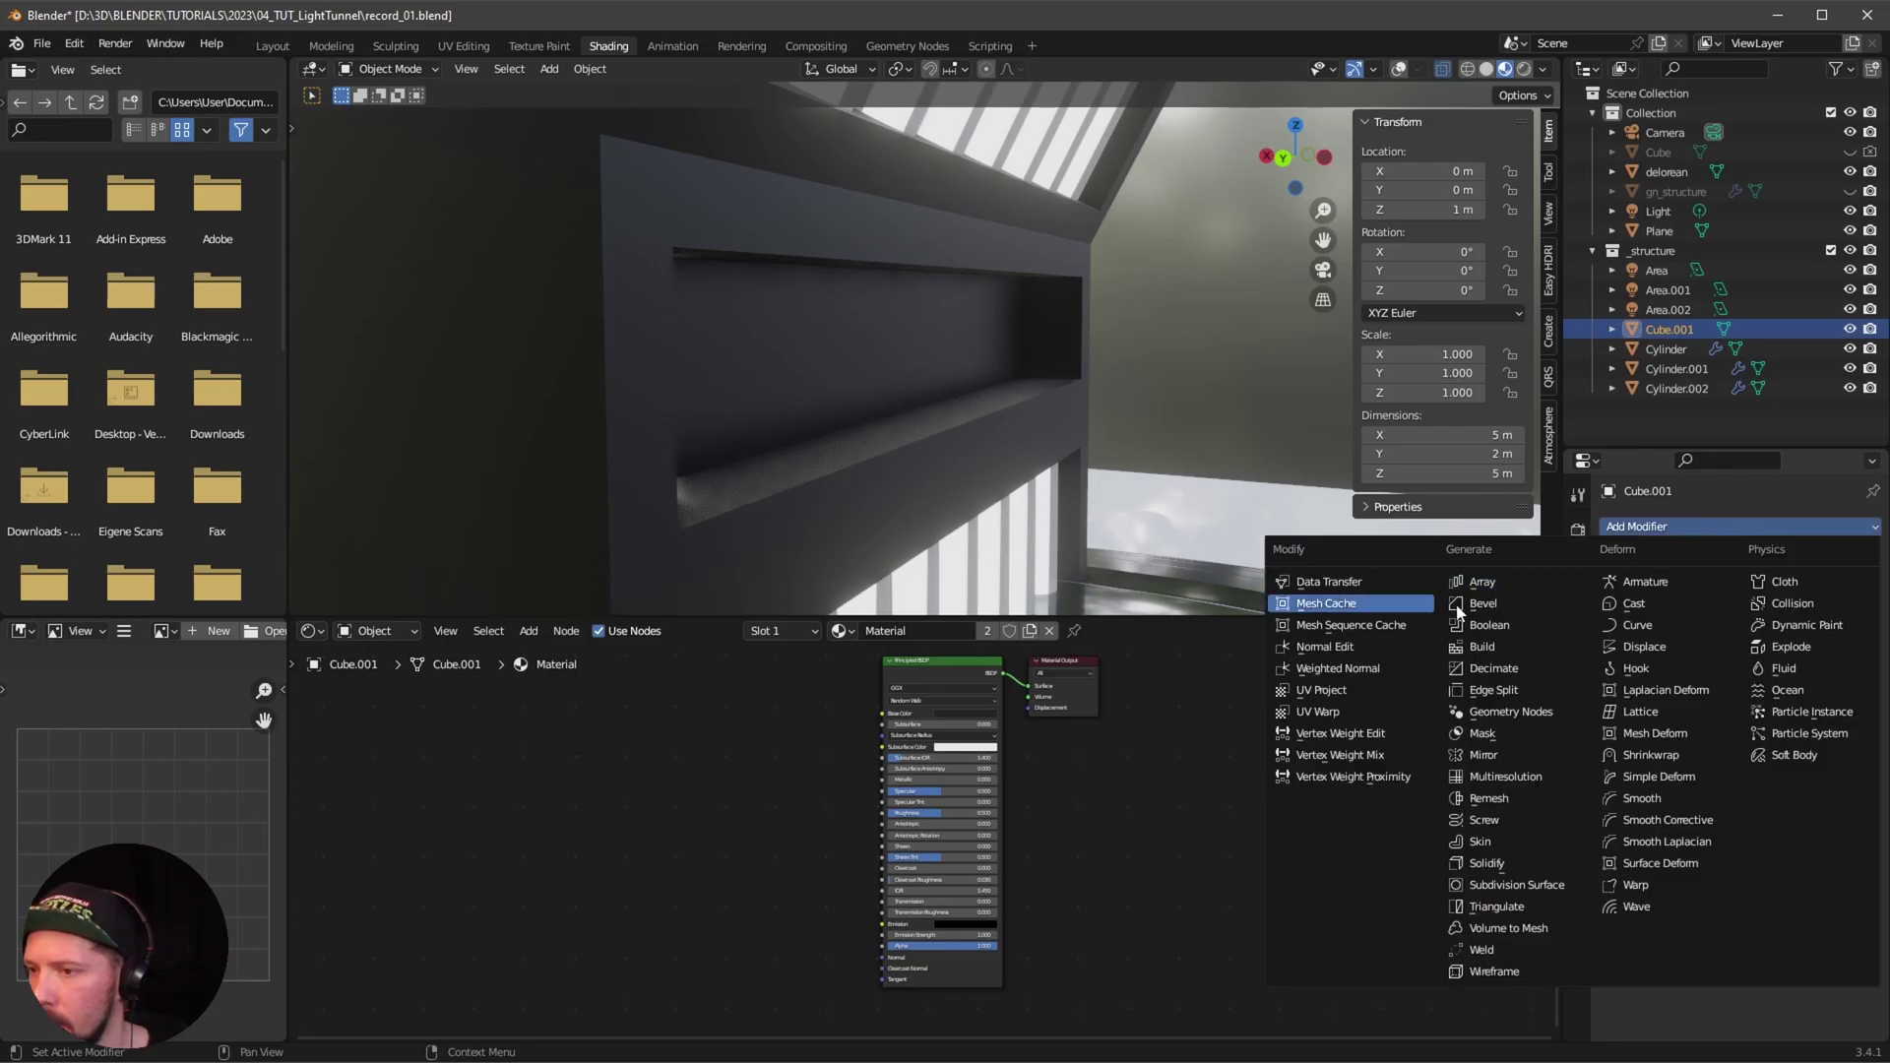
{"action": "left_click", "coordinate": [1533, 604]}
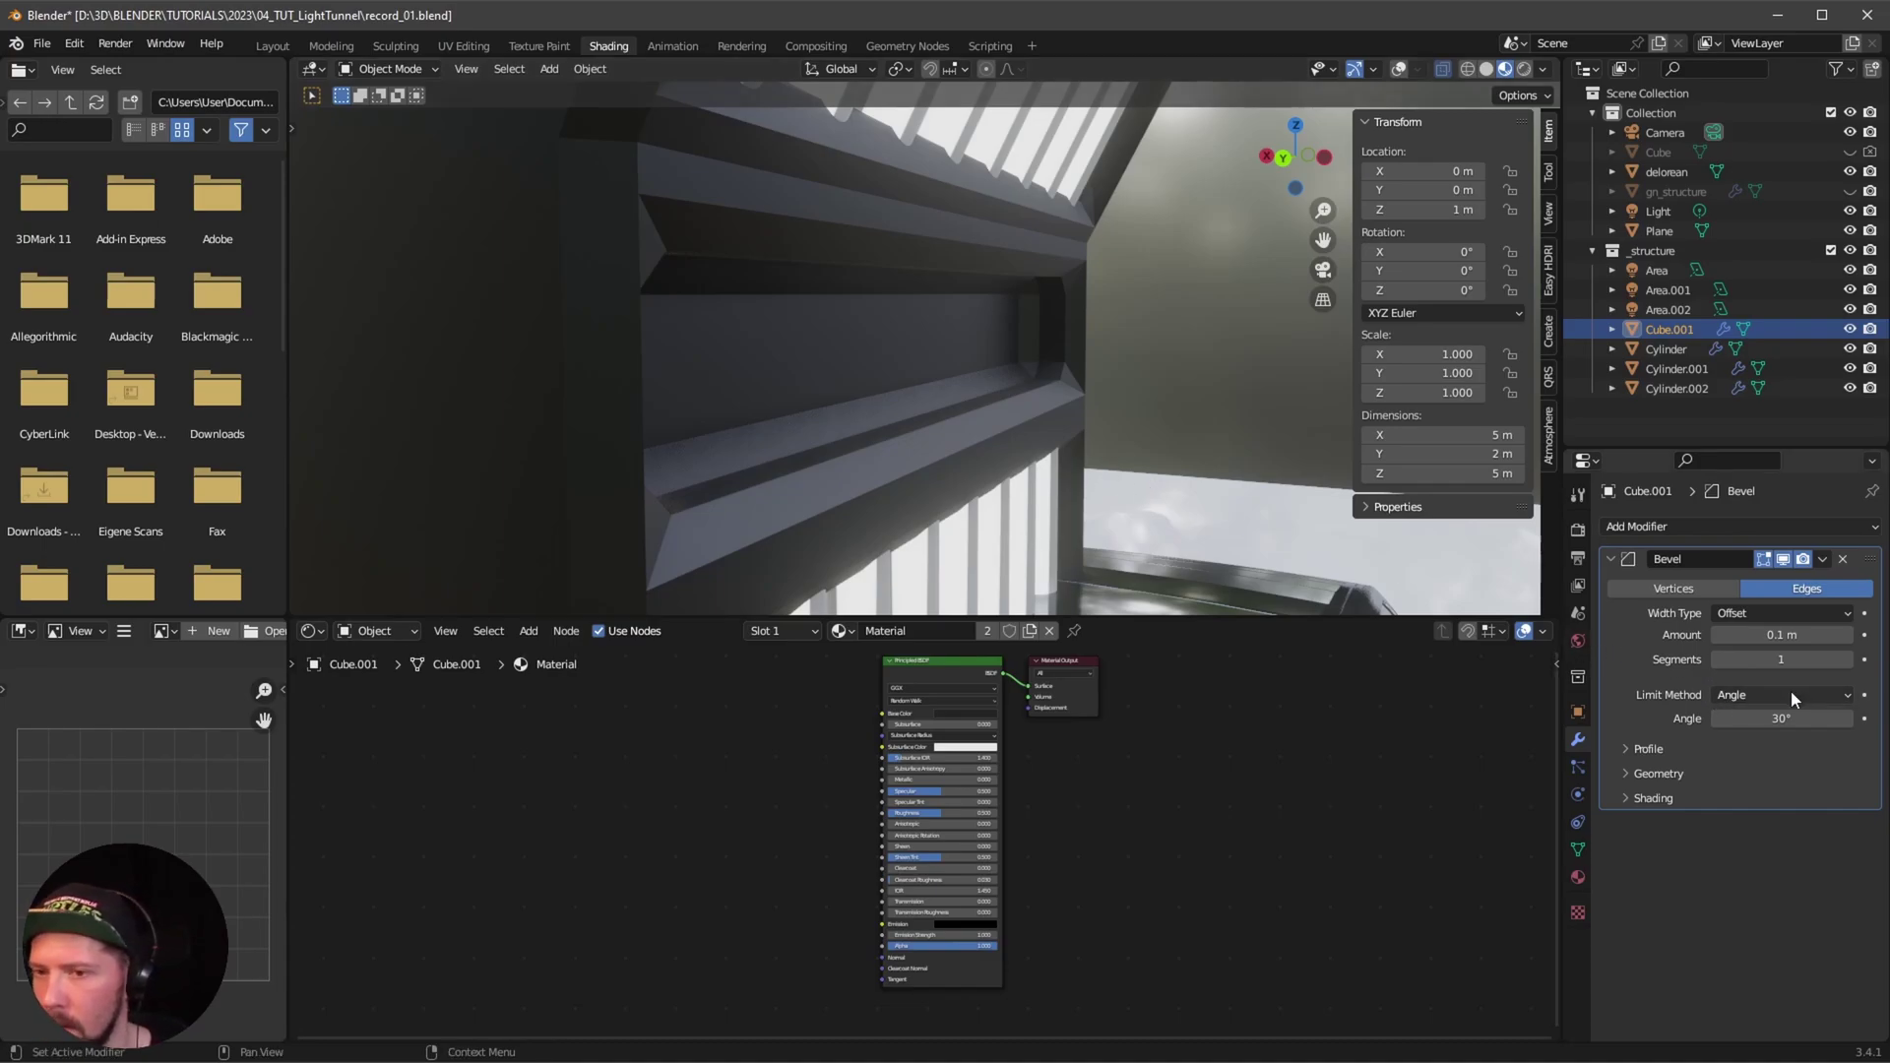
Set the Bevel modifier's amount to 0.01 m and its segments to 4.
{"action": "double_click", "coordinate": [1739, 638]}
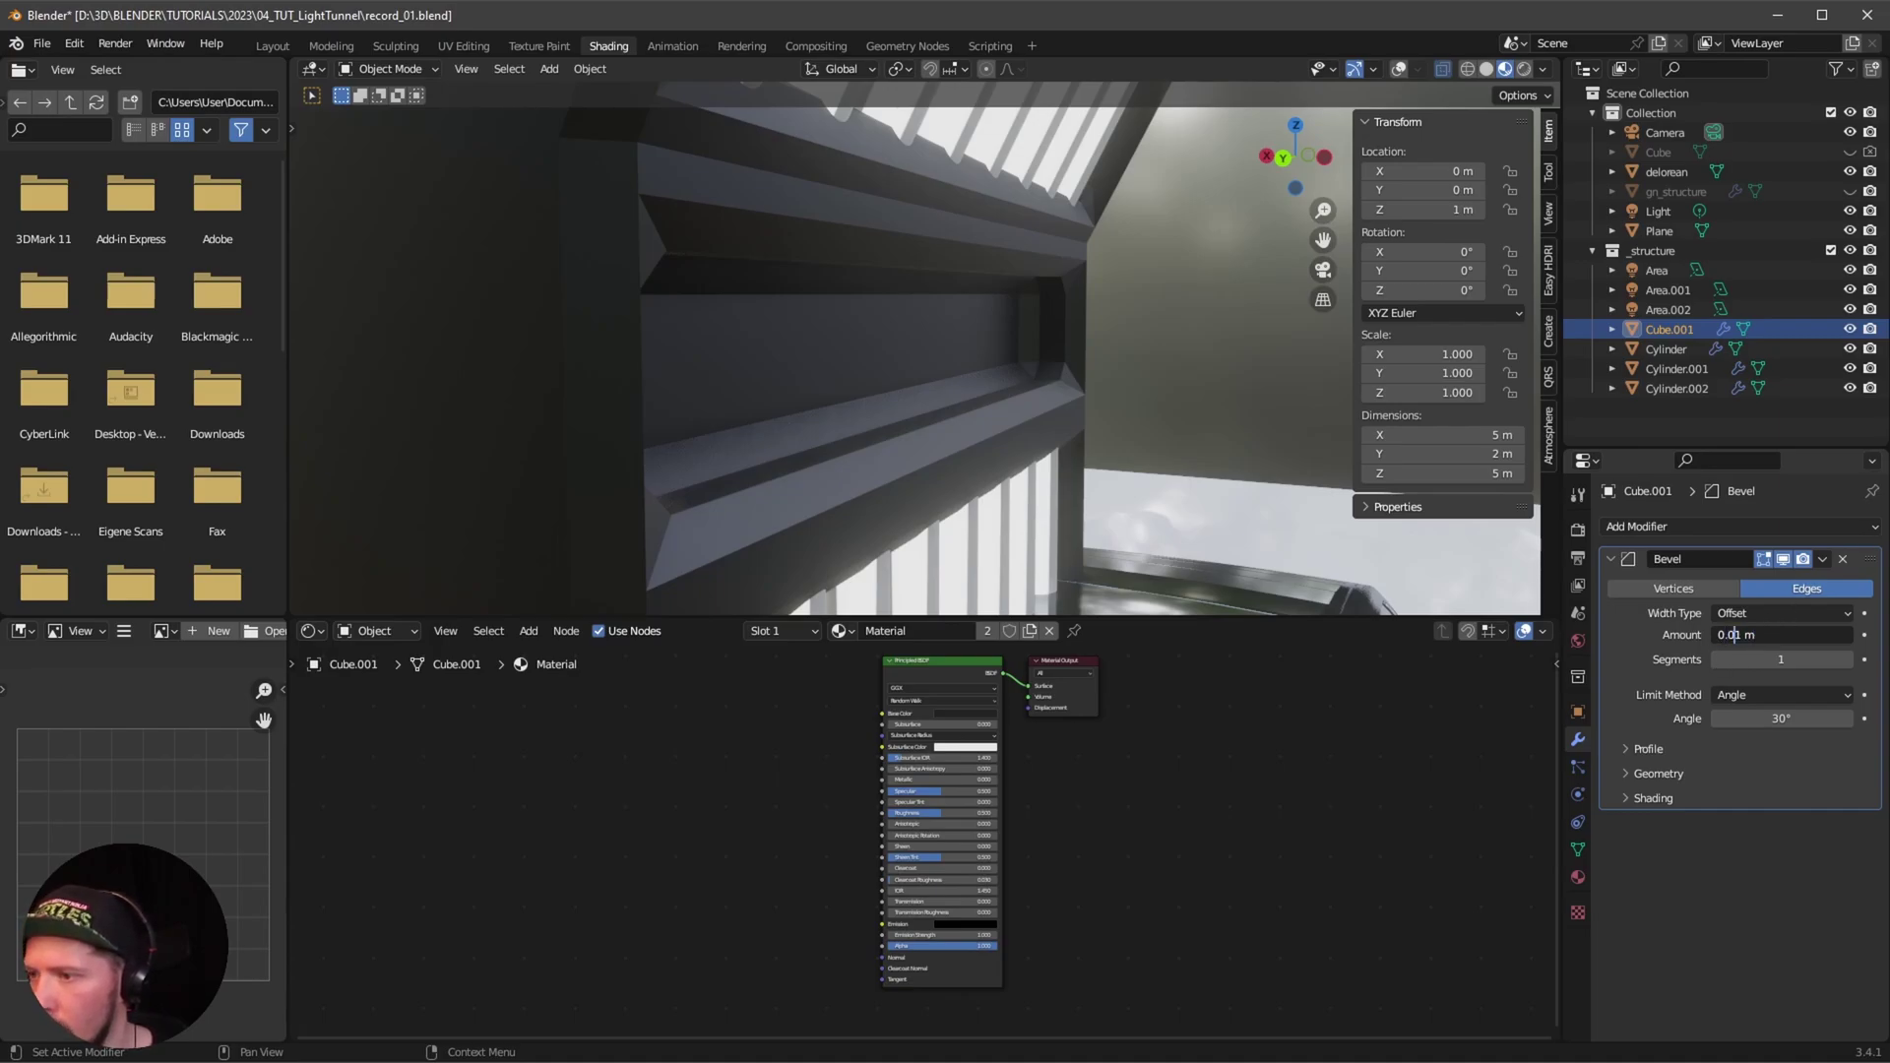
{"action": "type", "text": "0"}
{"action": "key", "text": "Return"}
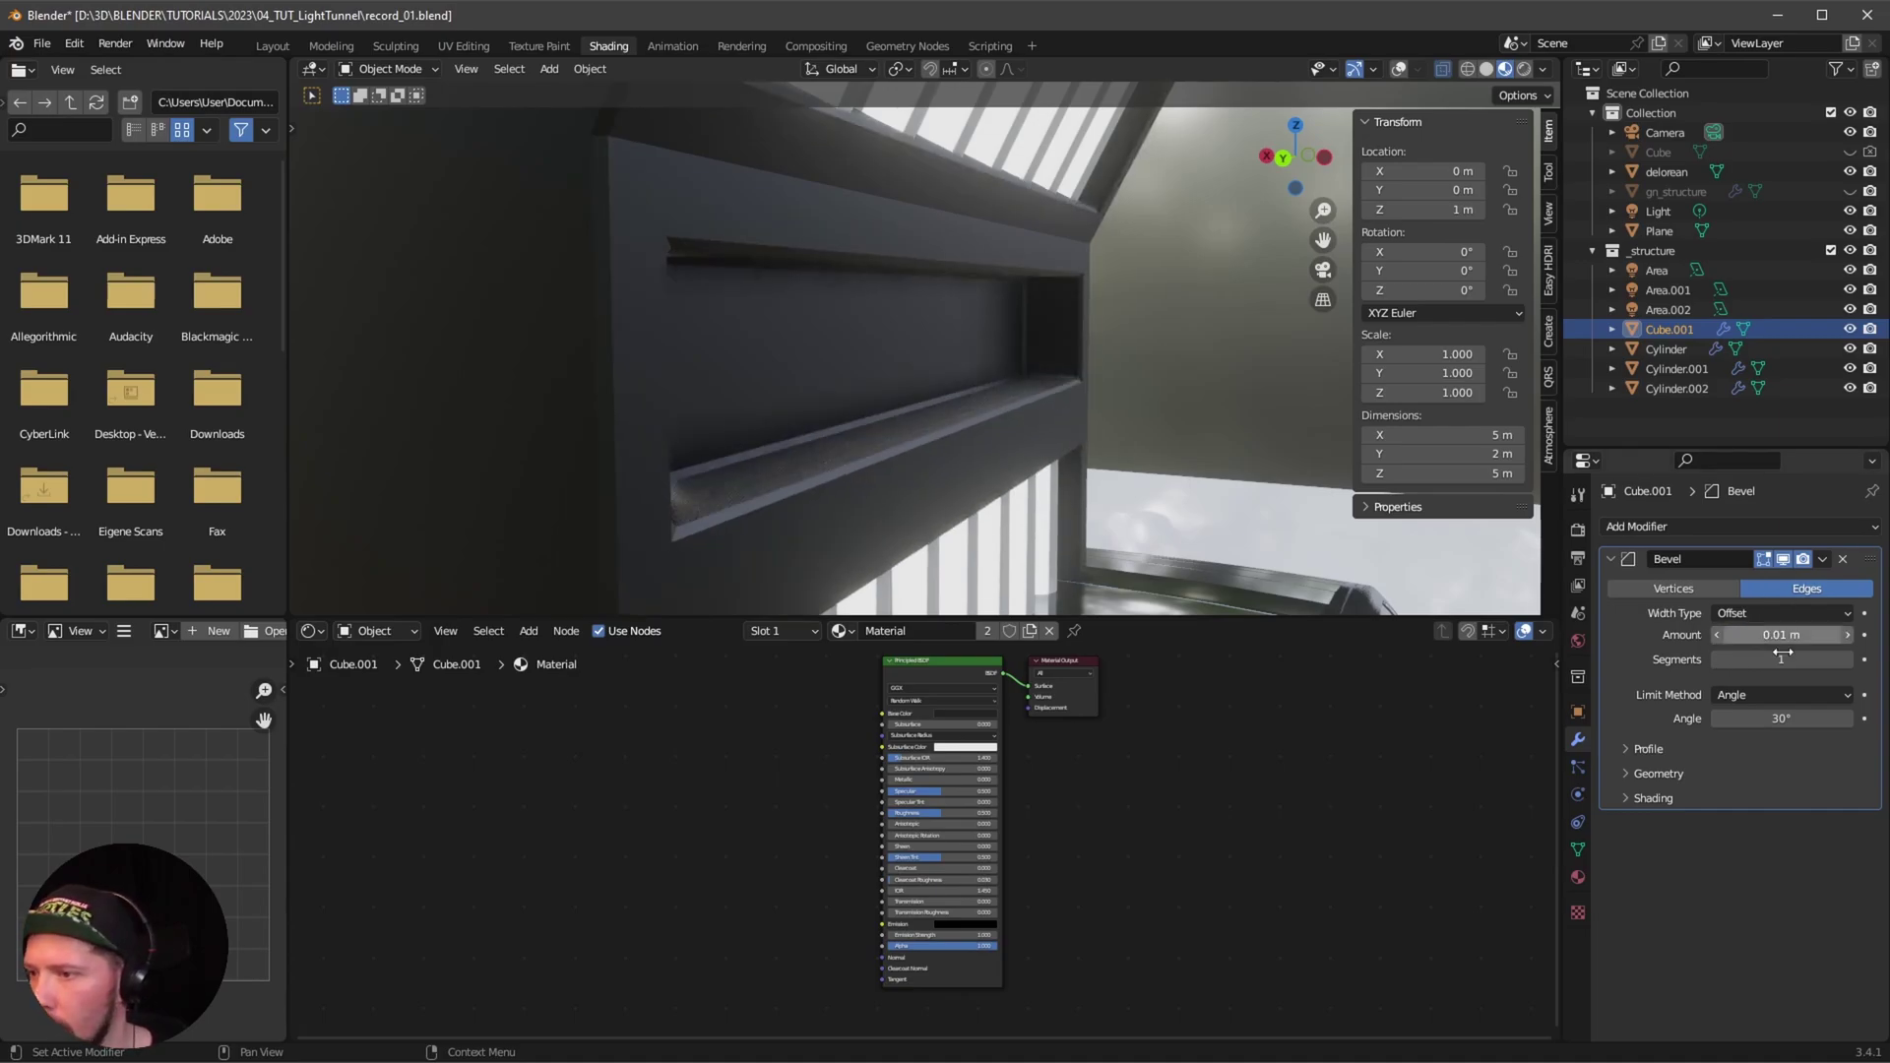
{"action": "left_click", "coordinate": [1847, 660]}
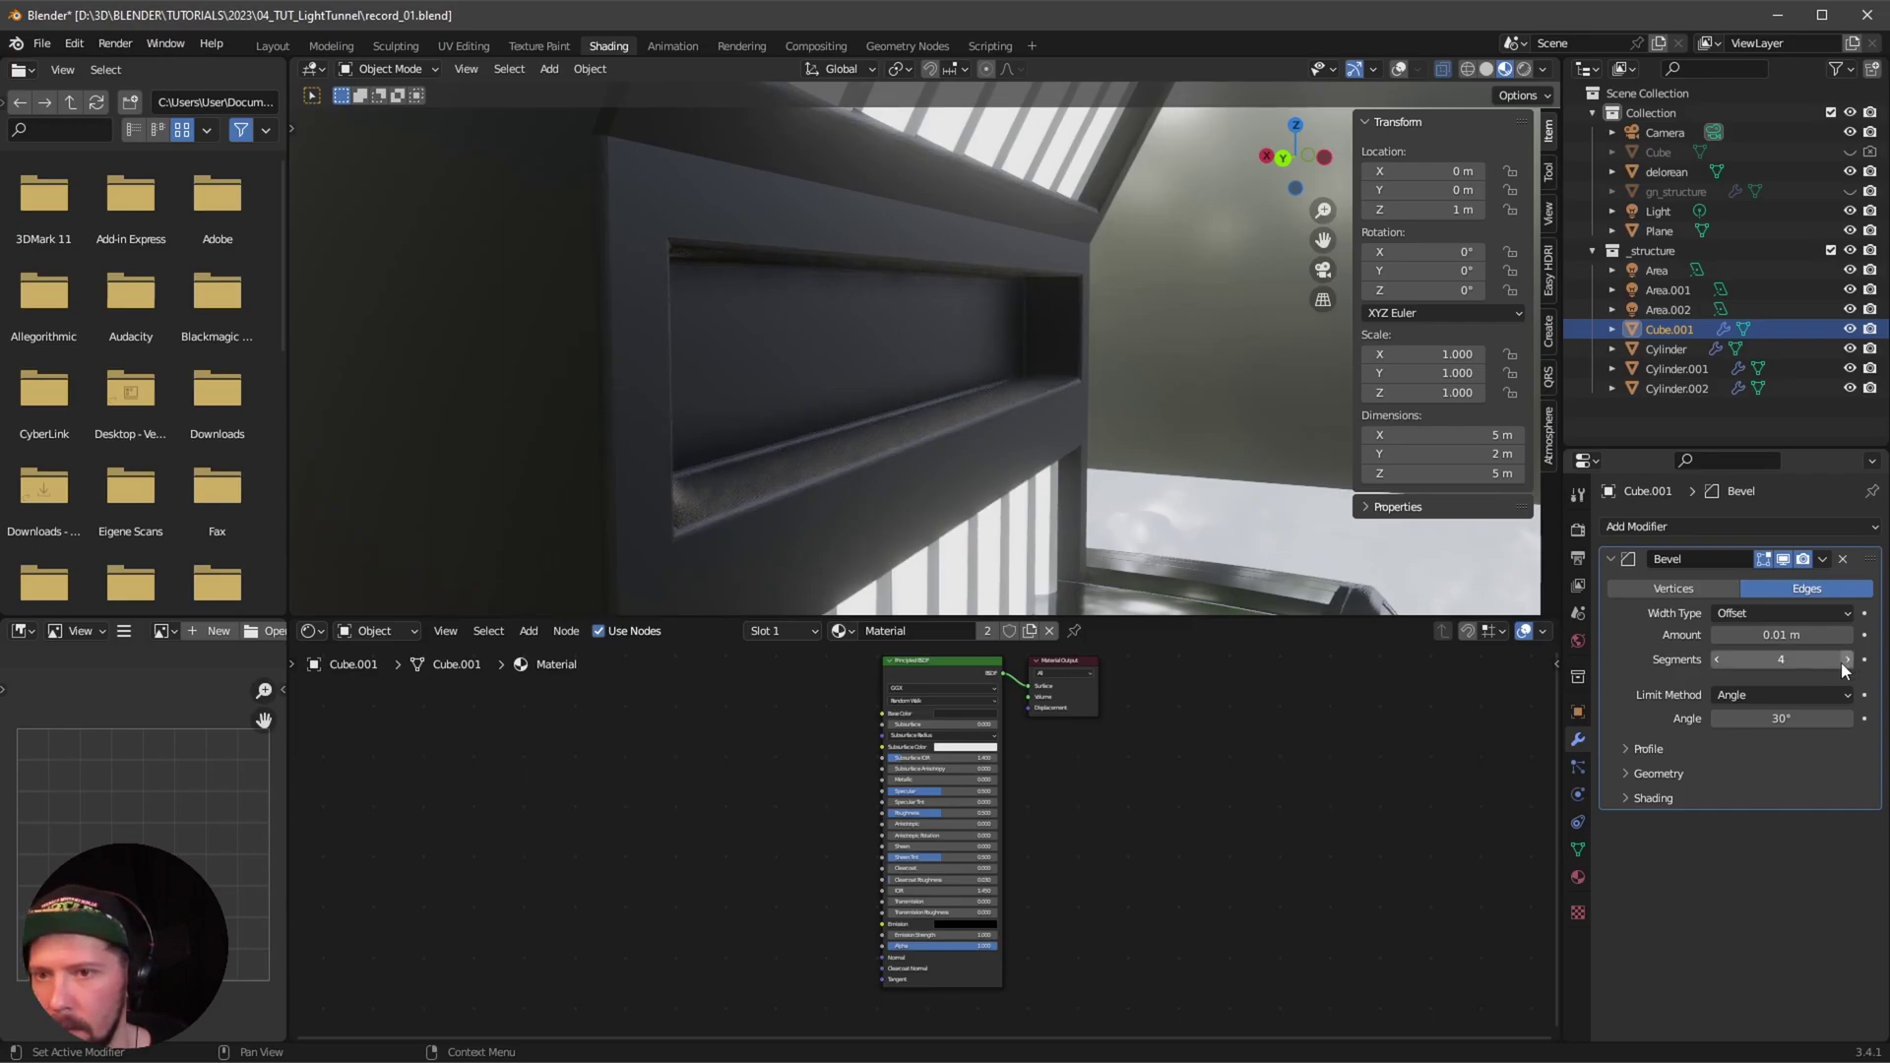
{"action": "middle_click_drag", "start_coordinate": [1073, 394], "coordinate": [890, 338]}
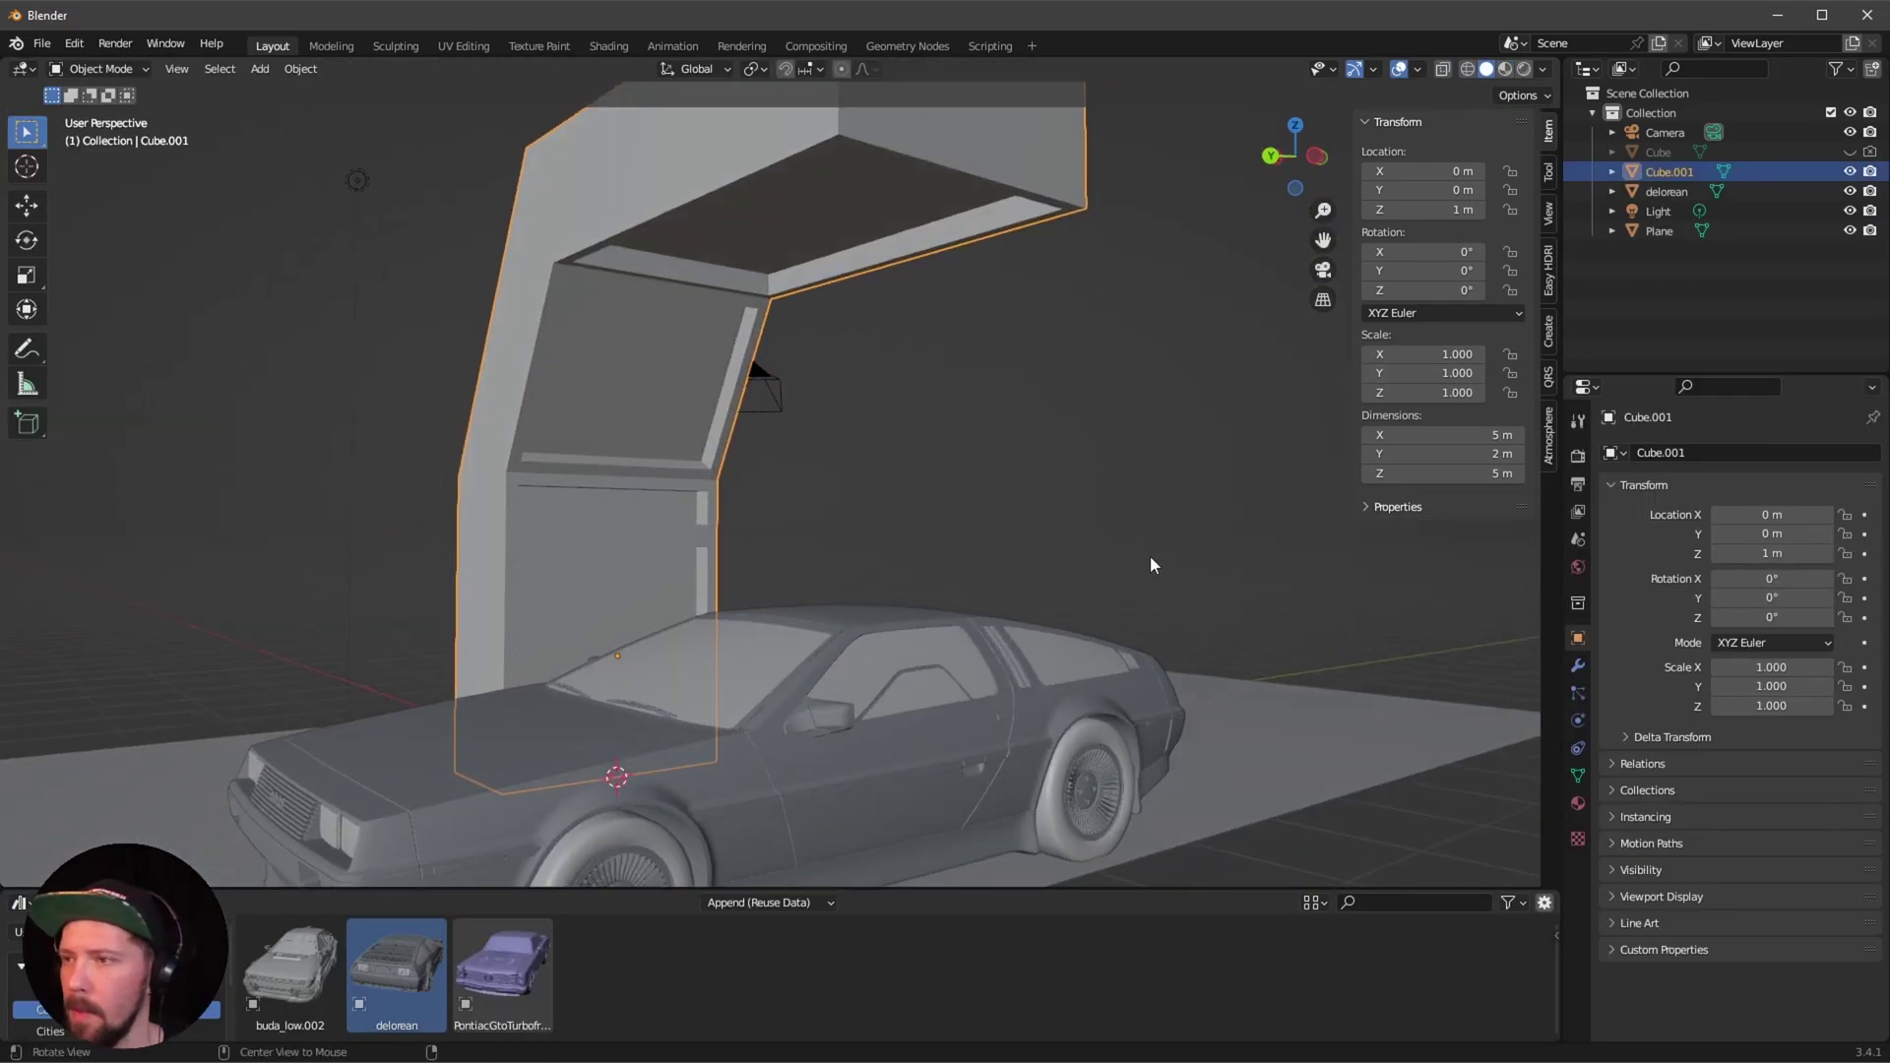
Hide the car and add a mesh cylinder at the base of the structure.
{"action": "left_click", "coordinate": [1850, 190]}
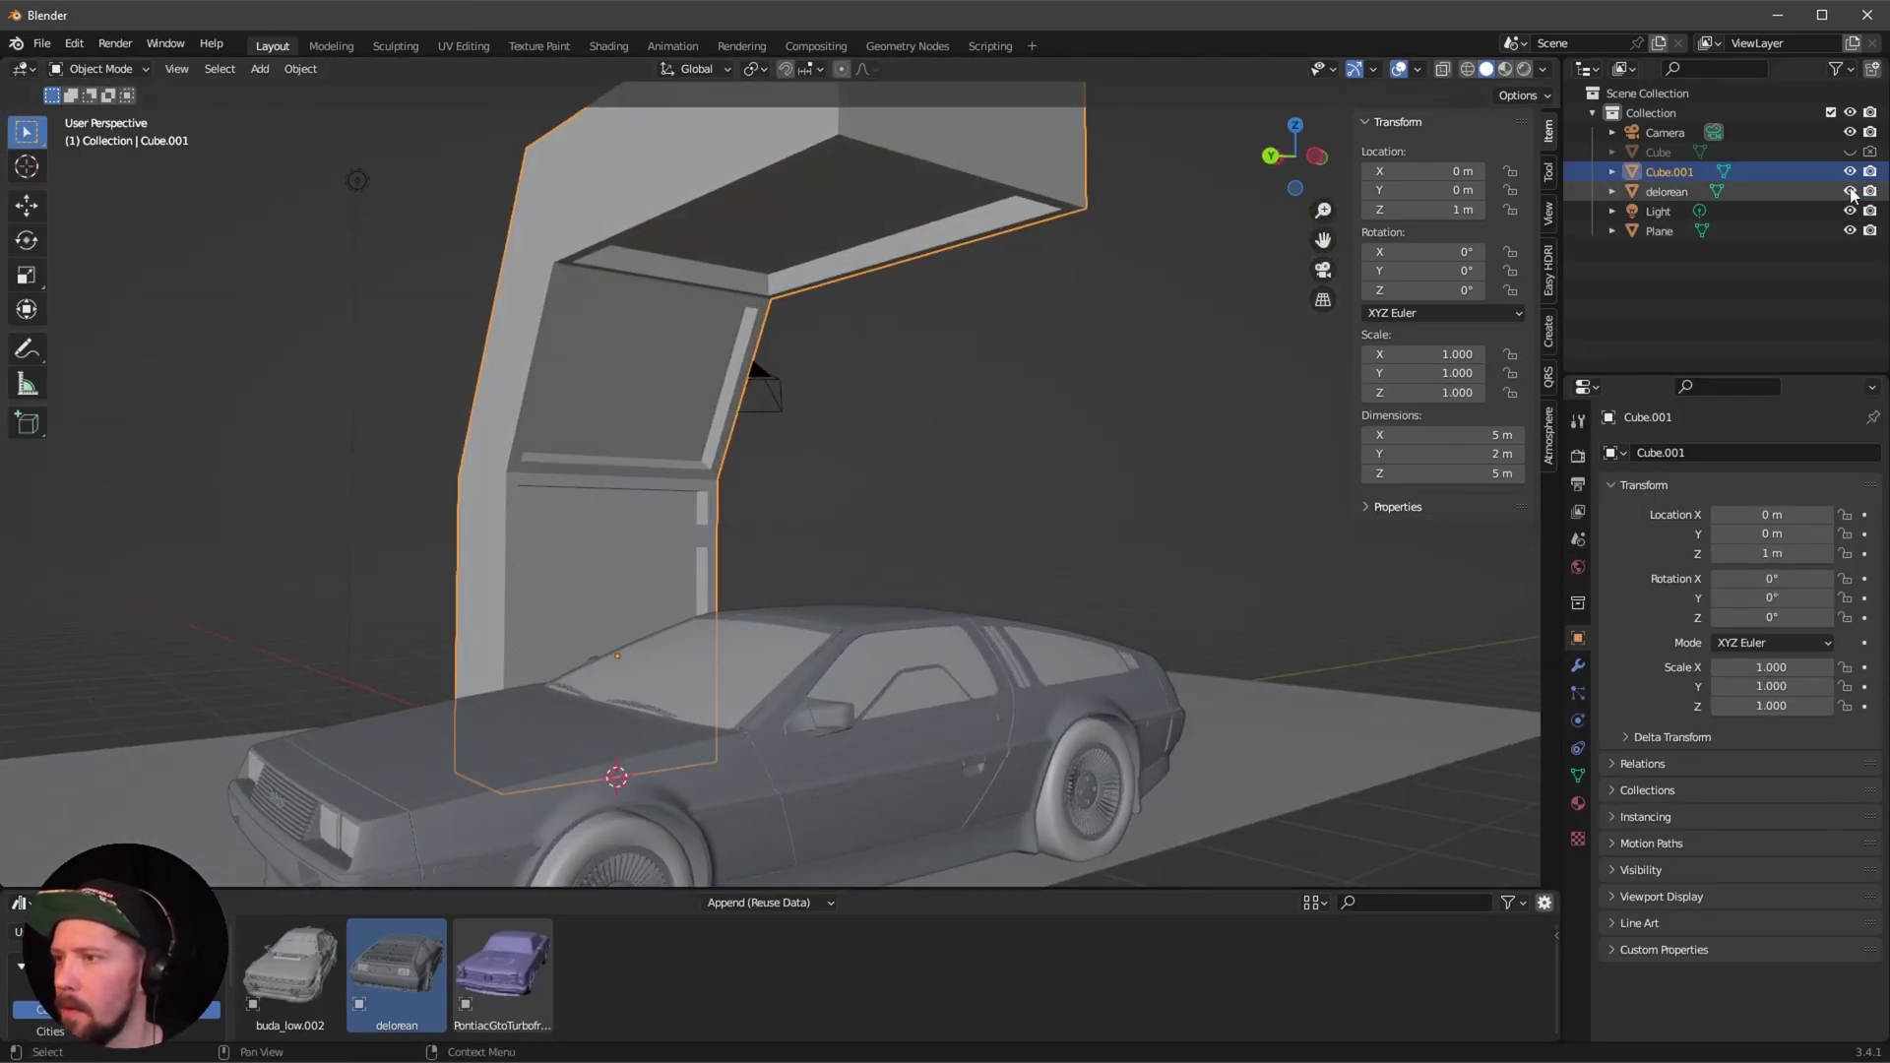
{"action": "middle_click_drag", "start_coordinate": [974, 581], "coordinate": [886, 586]}
{"action": "key", "text": "shift+a"}
{"action": "mouse_move", "coordinate": [886, 581]}
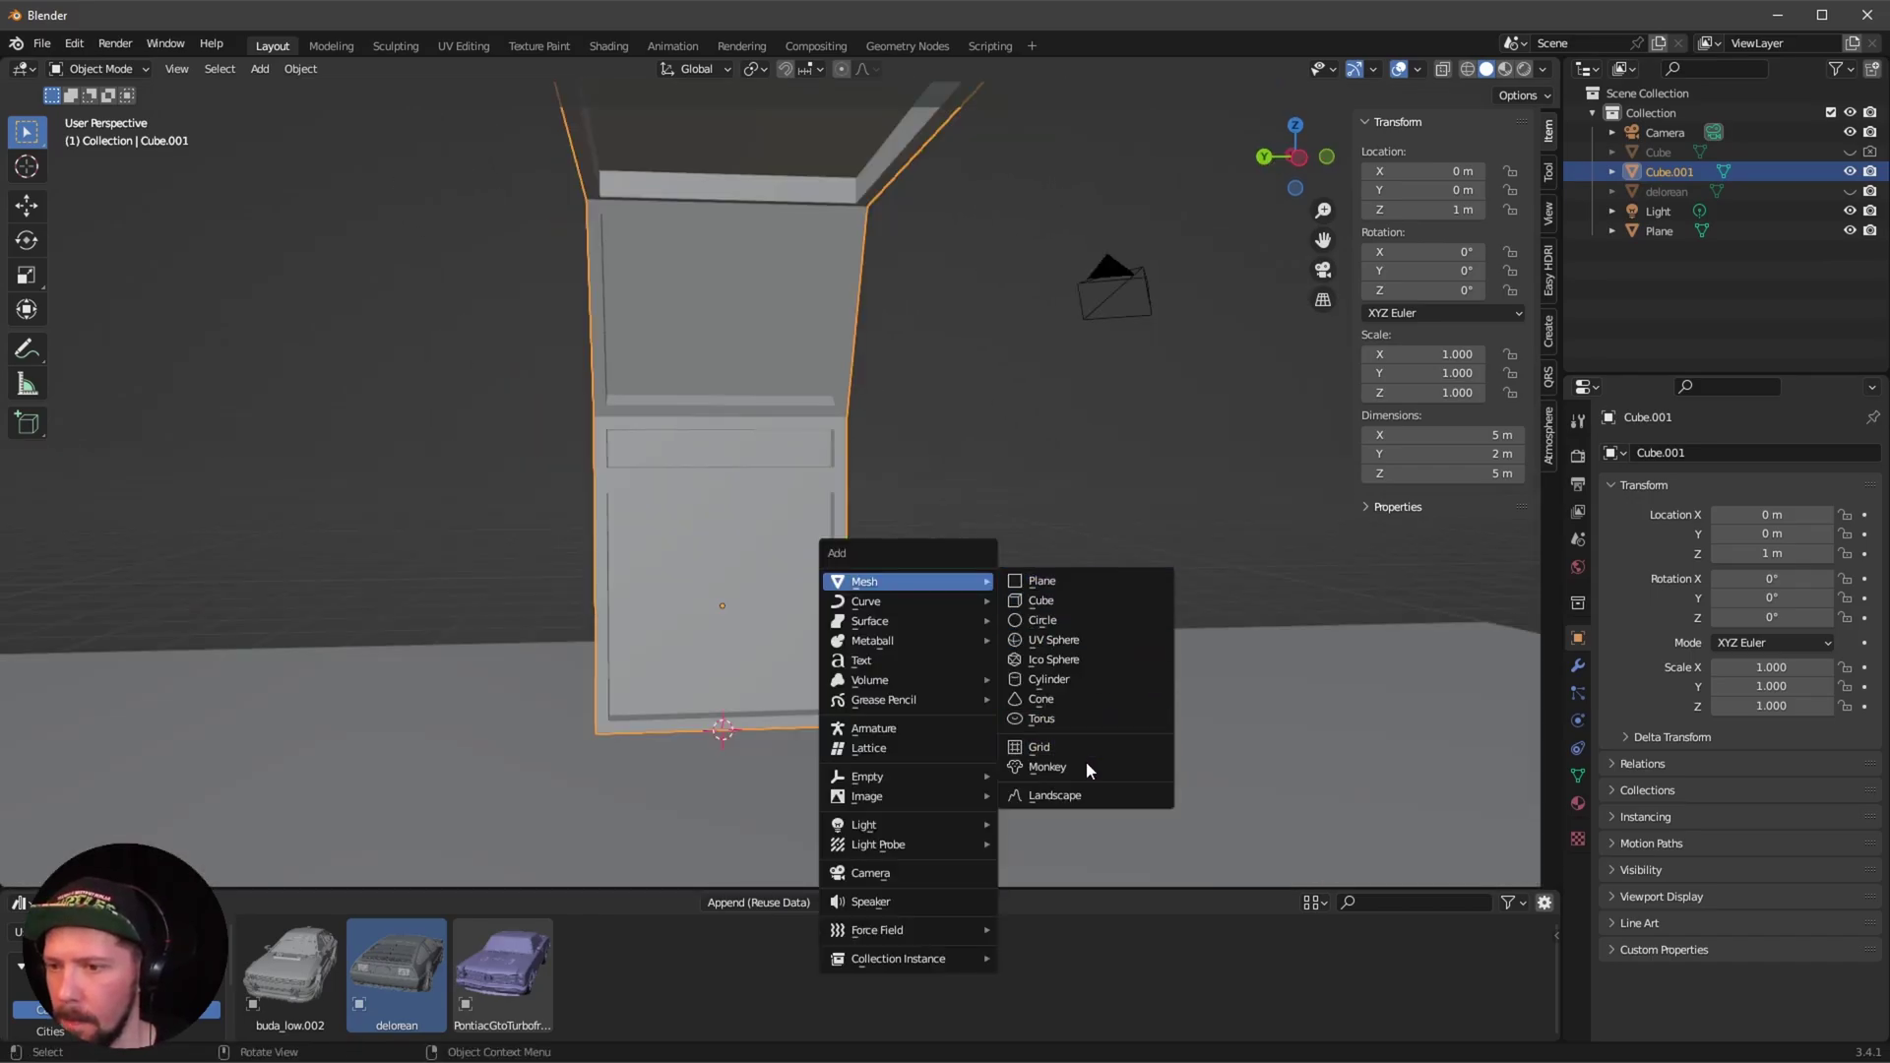
{"action": "left_click", "coordinate": [1090, 689]}
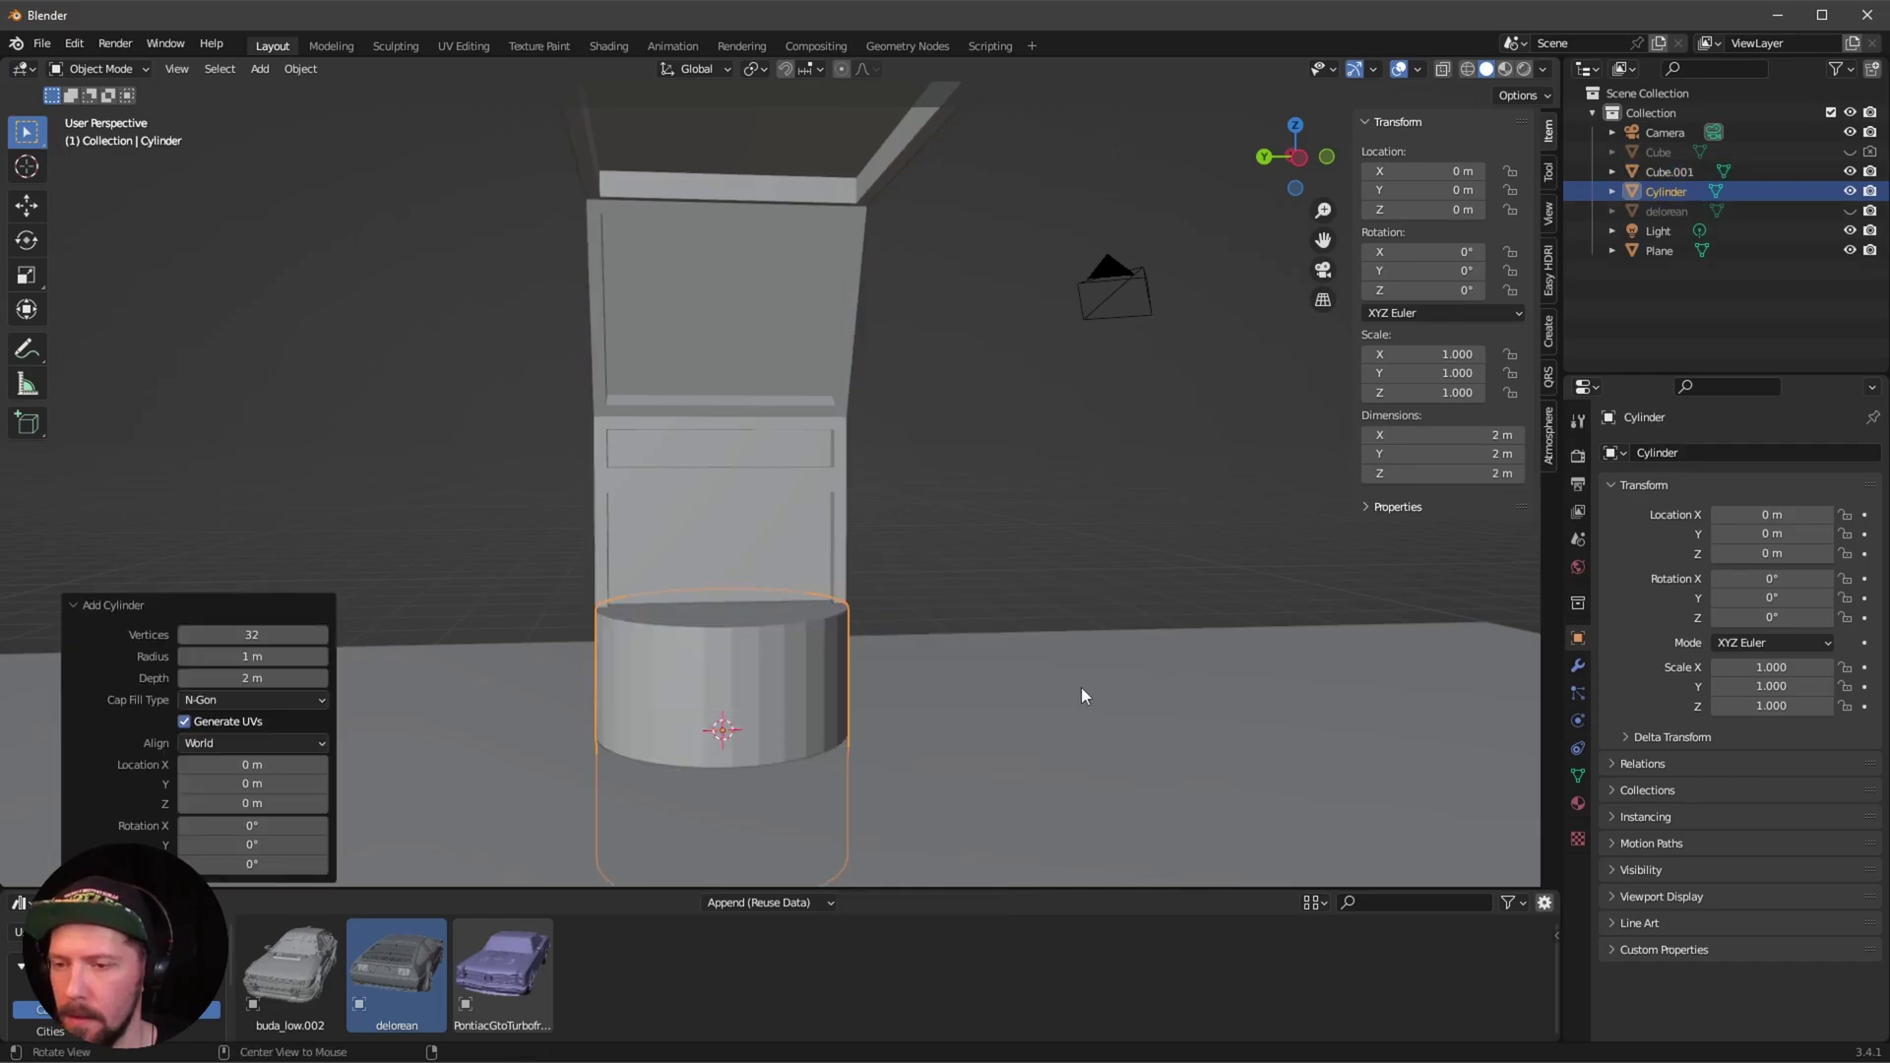
Apply Shade Auto Smooth to the cylinder and scale it down uniformly to about 0.057.
{"action": "middle_click_drag", "start_coordinate": [1080, 687], "coordinate": [912, 688]}
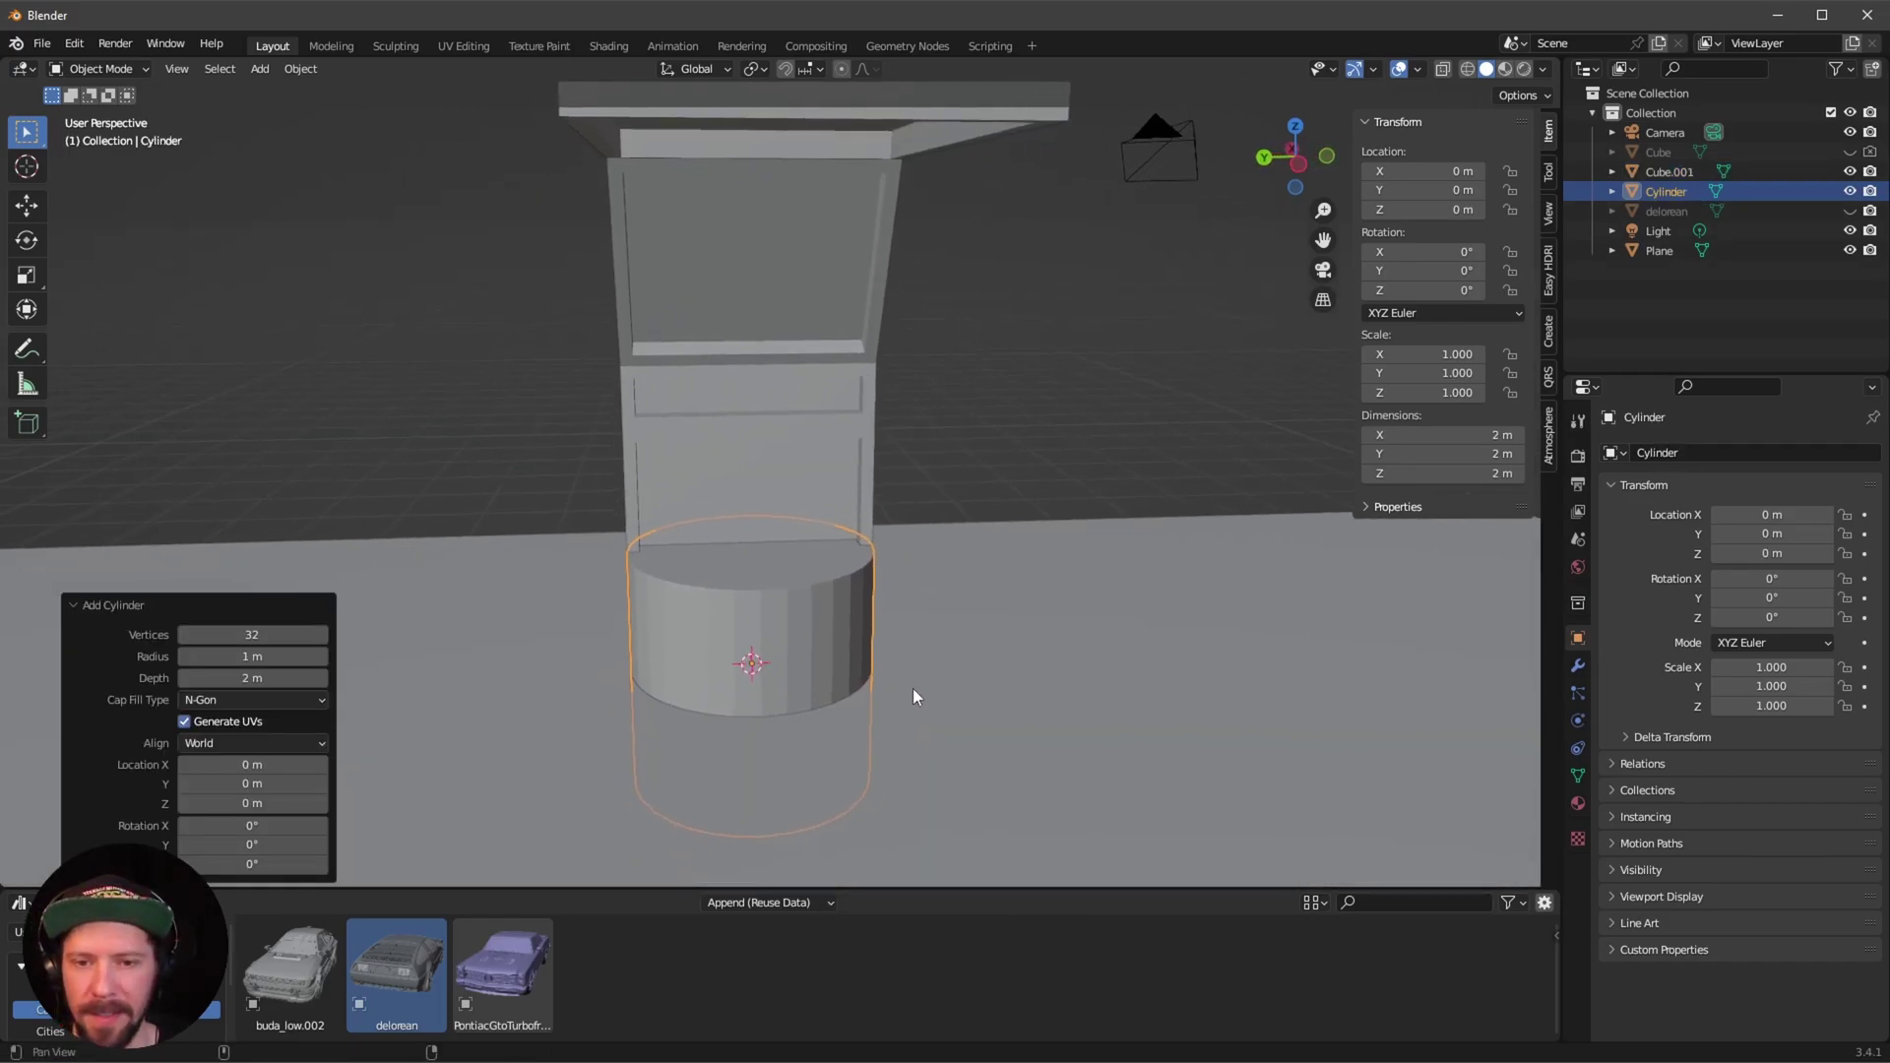
{"action": "right_click", "coordinate": [795, 650]}
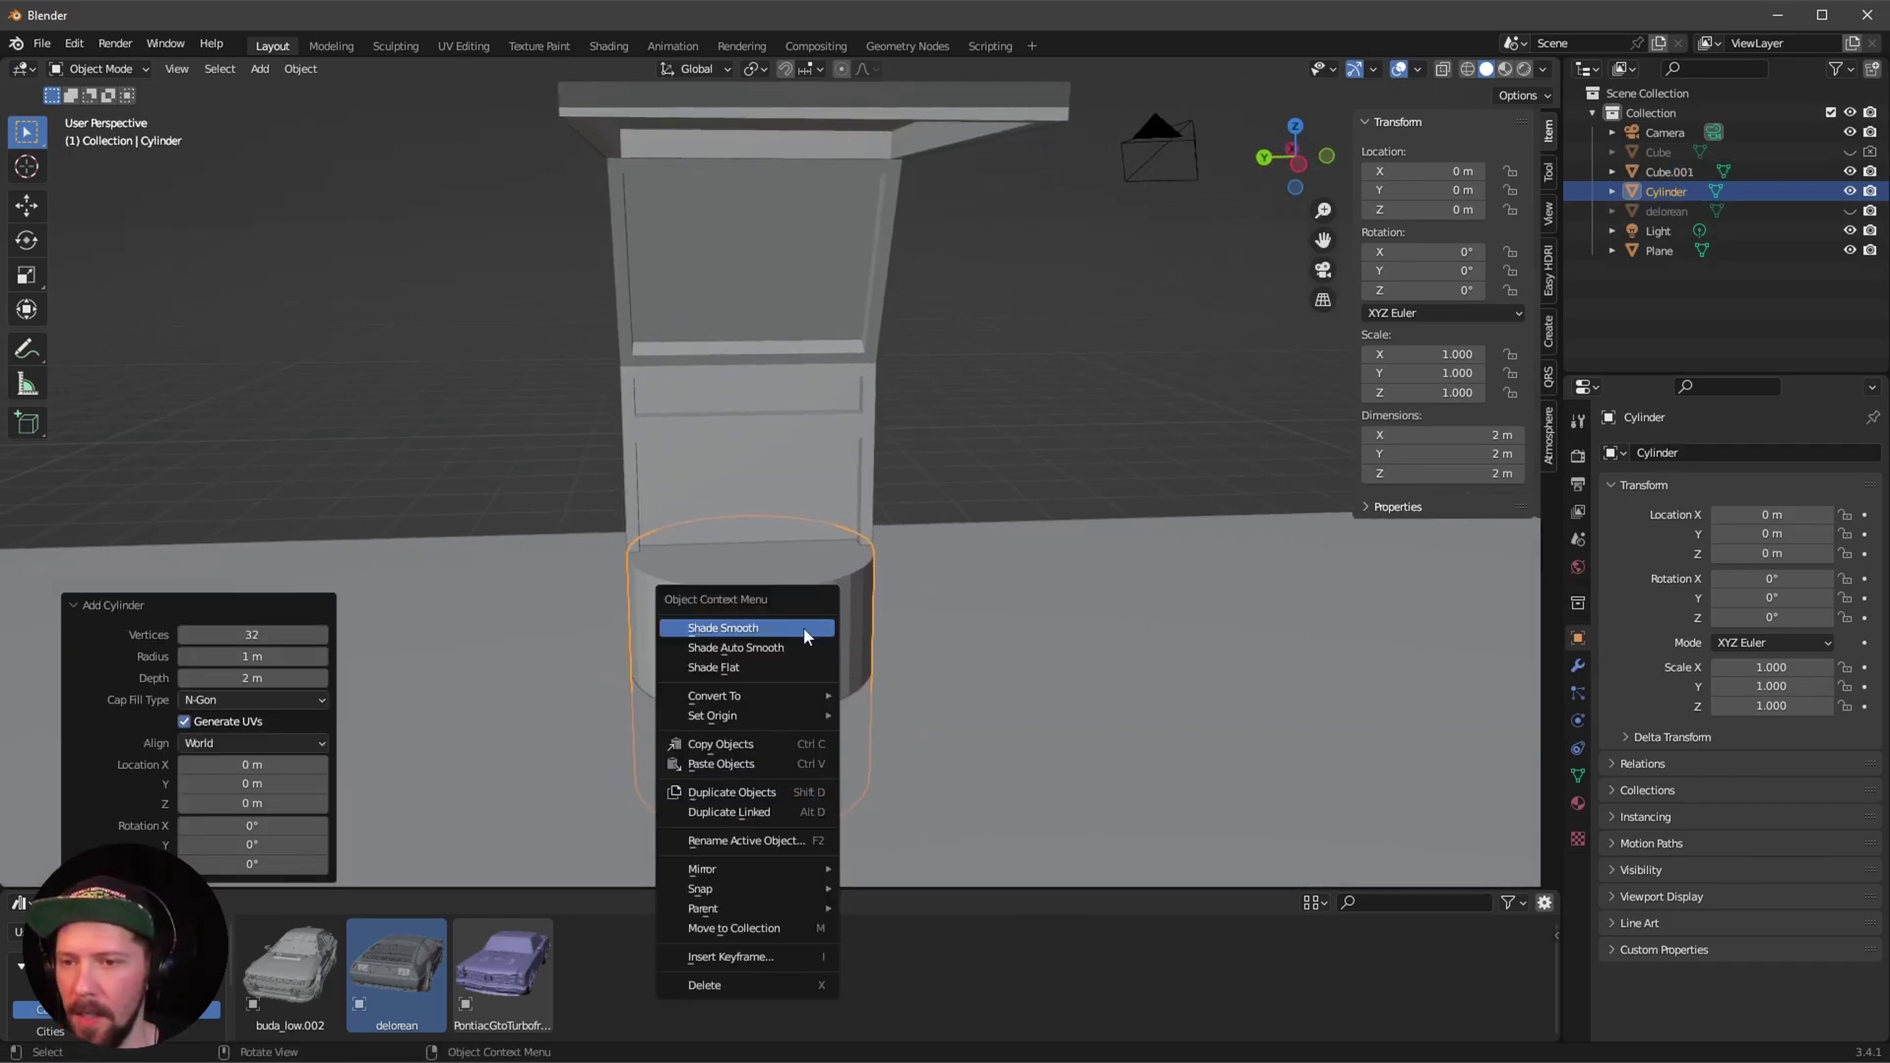
{"action": "left_click", "coordinate": [734, 655]}
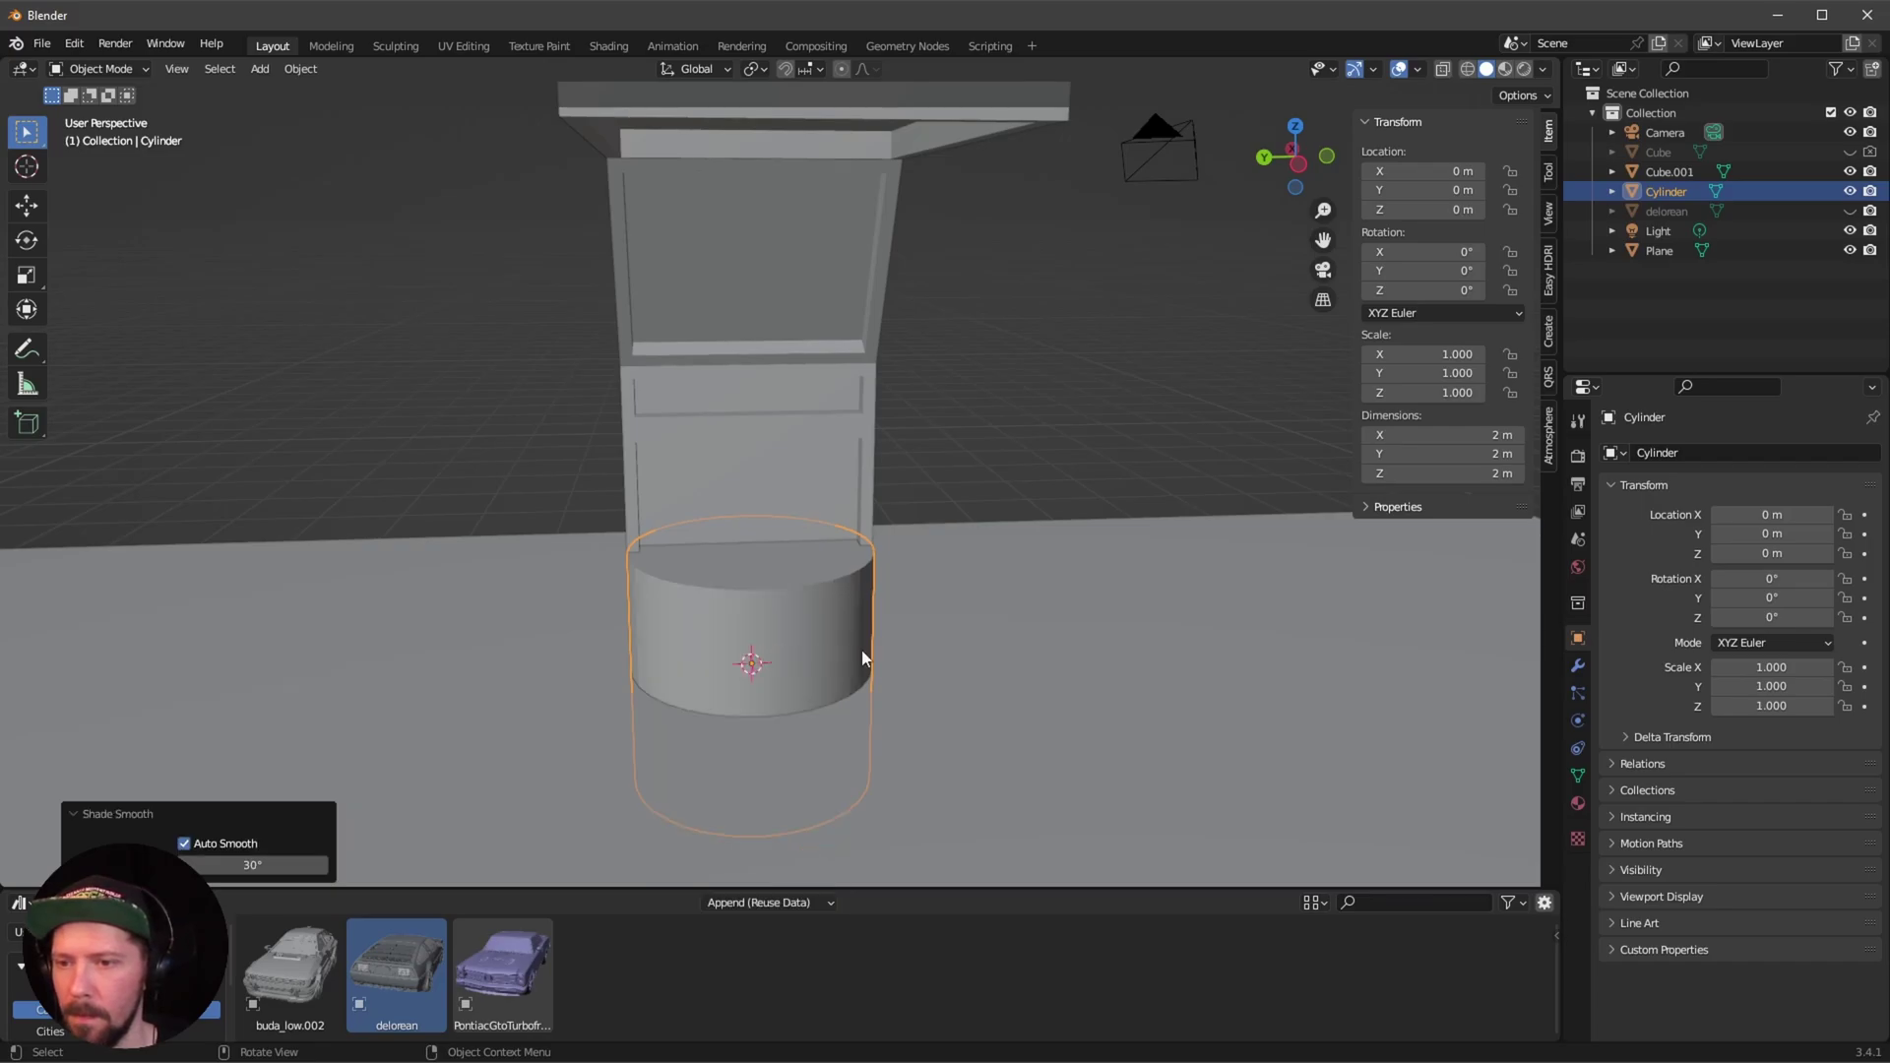
{"action": "scroll", "coordinate": [860, 650], "scroll_direction": "up", "scroll_amount": 5}
{"action": "key", "text": "s"}
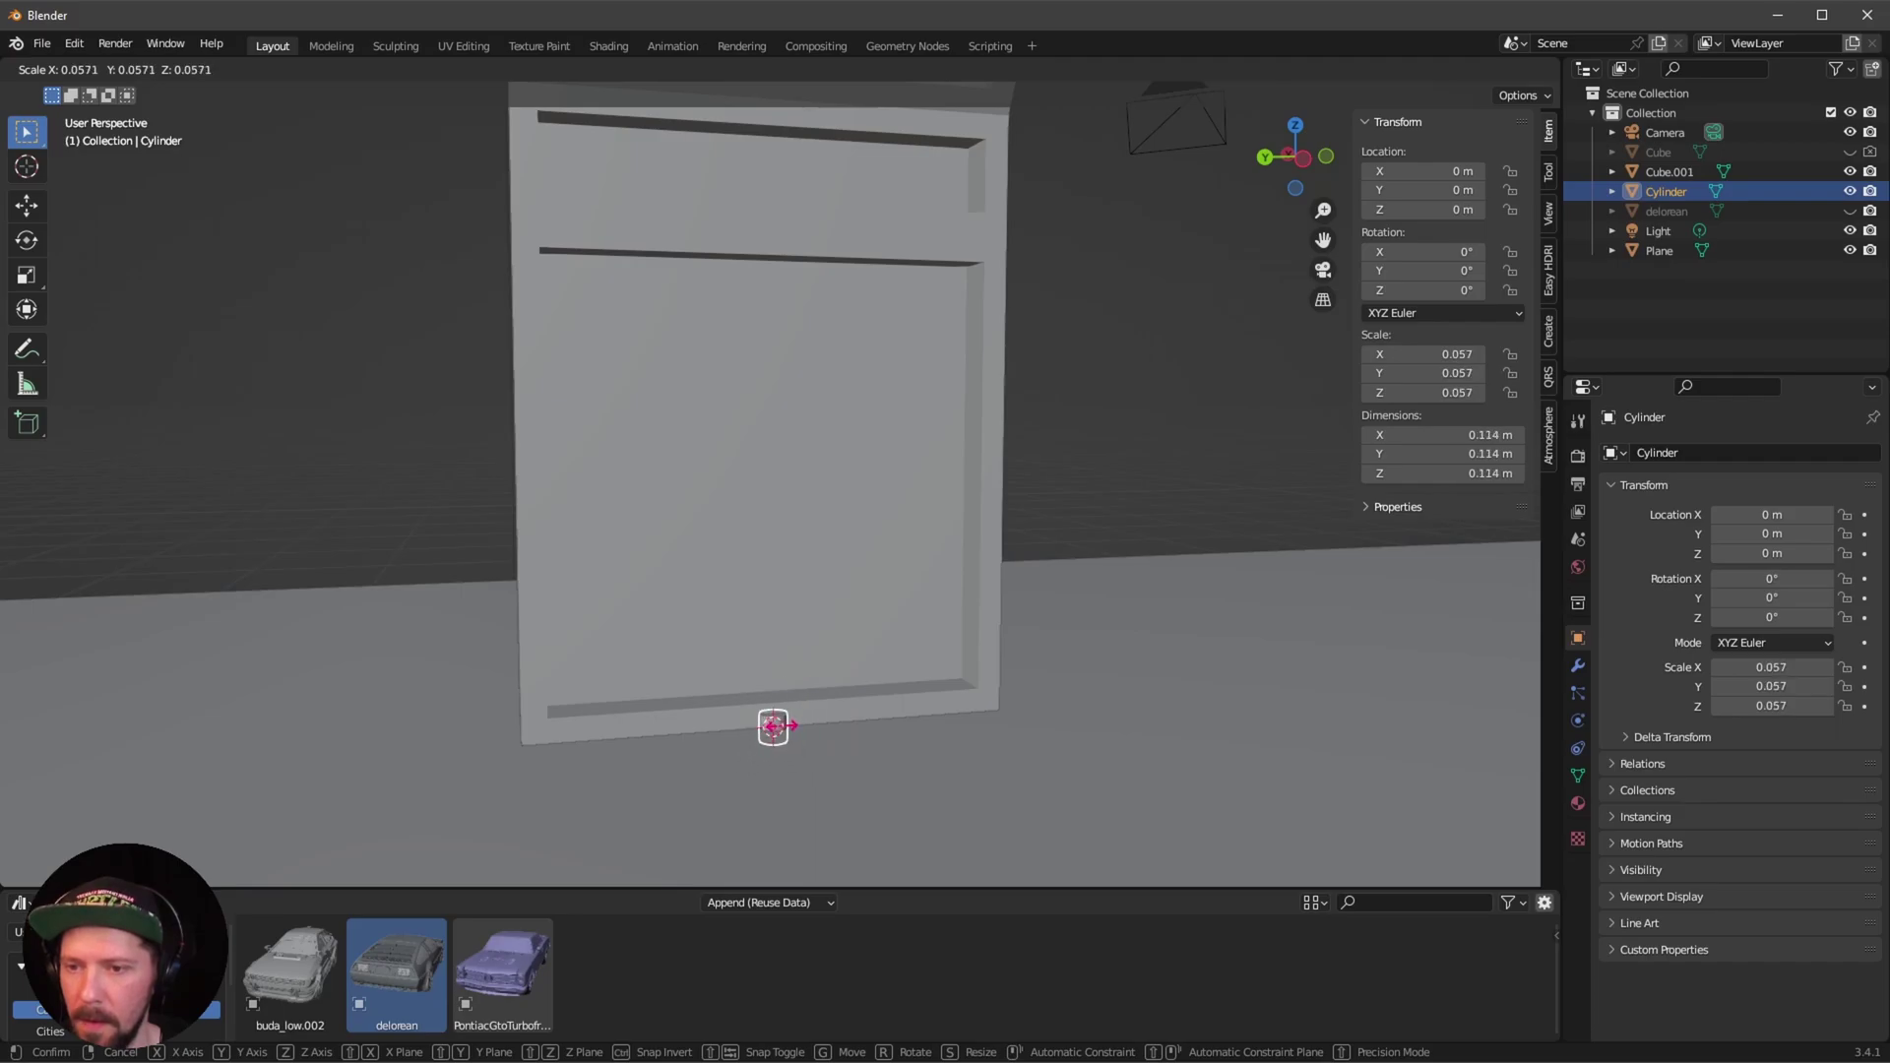
{"action": "left_click", "coordinate": [773, 727]}
Move the small cylinder up along Z by about 1.02 m to the middle of the lower recess.
{"action": "middle_click_drag", "start_coordinate": [788, 733], "coordinate": [694, 644]}
{"action": "key", "text": "g"}
{"action": "key", "text": "z"}
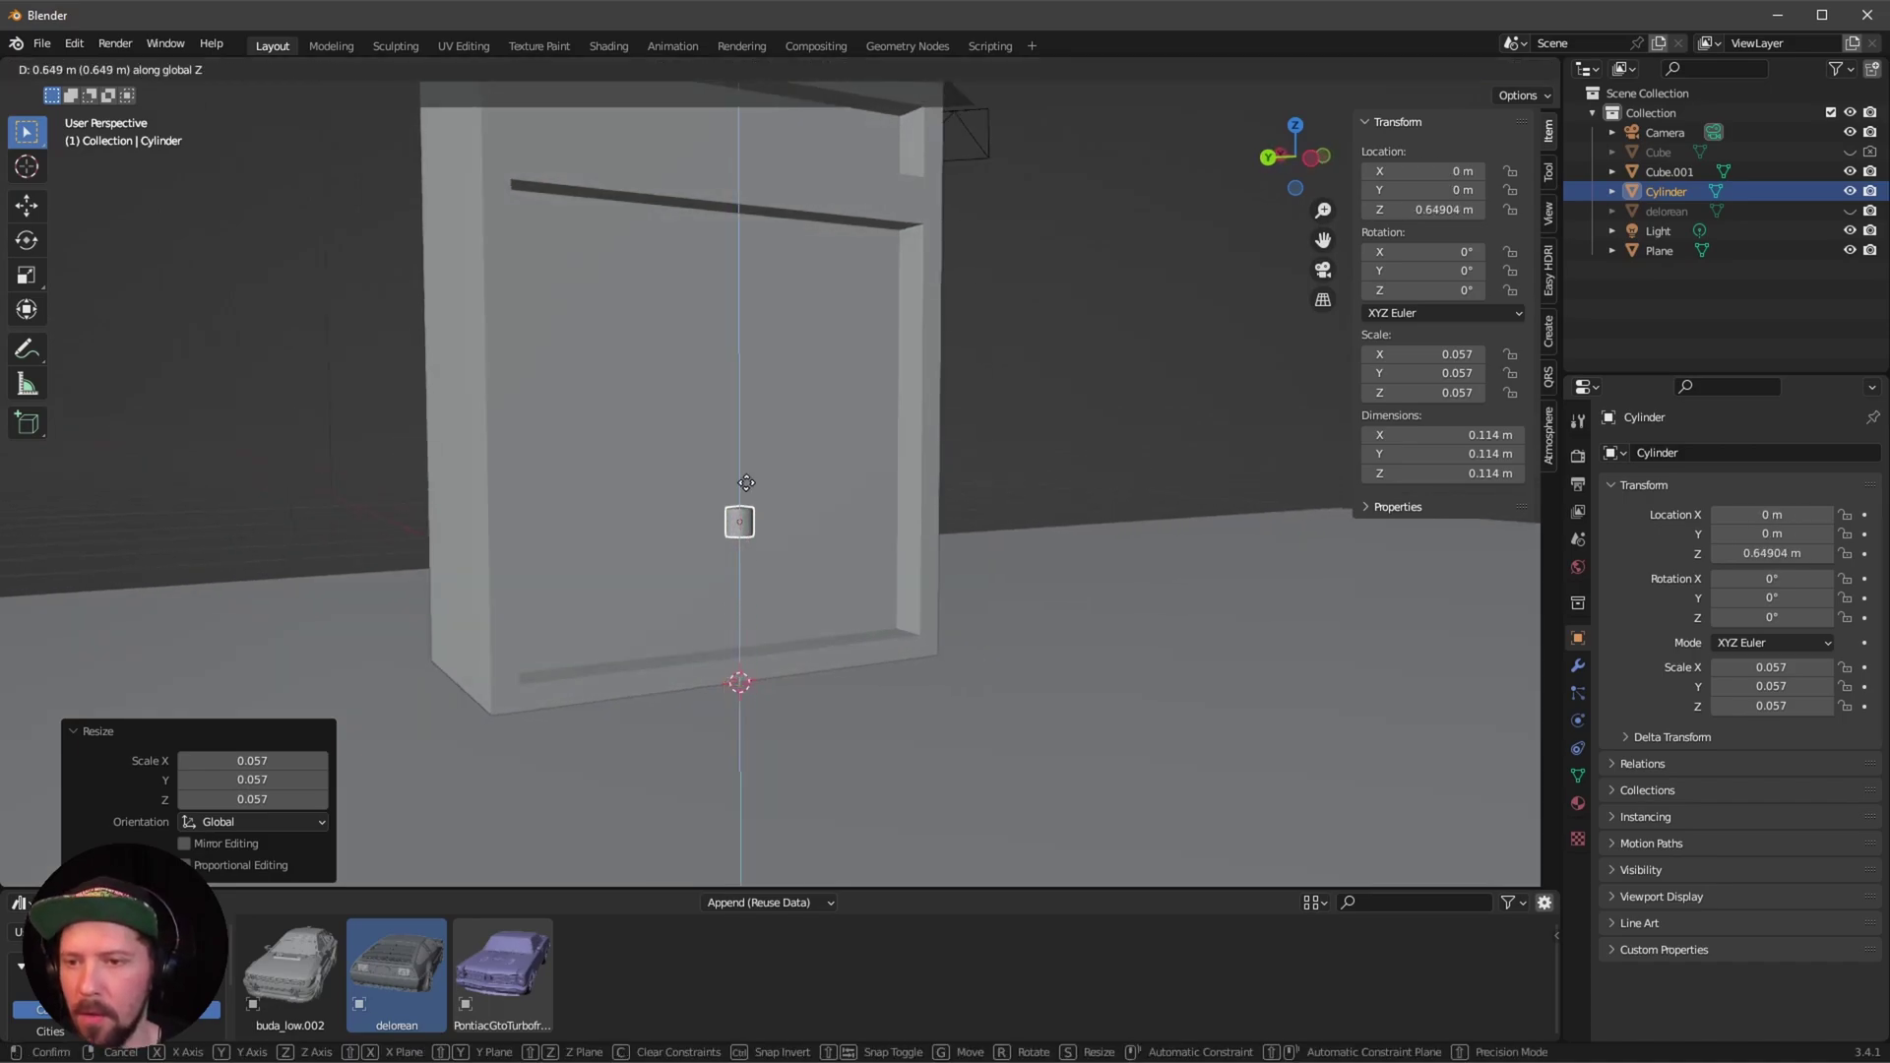
{"action": "right_click", "coordinate": [763, 418]}
{"action": "key", "text": "g"}
{"action": "key", "text": "z"}
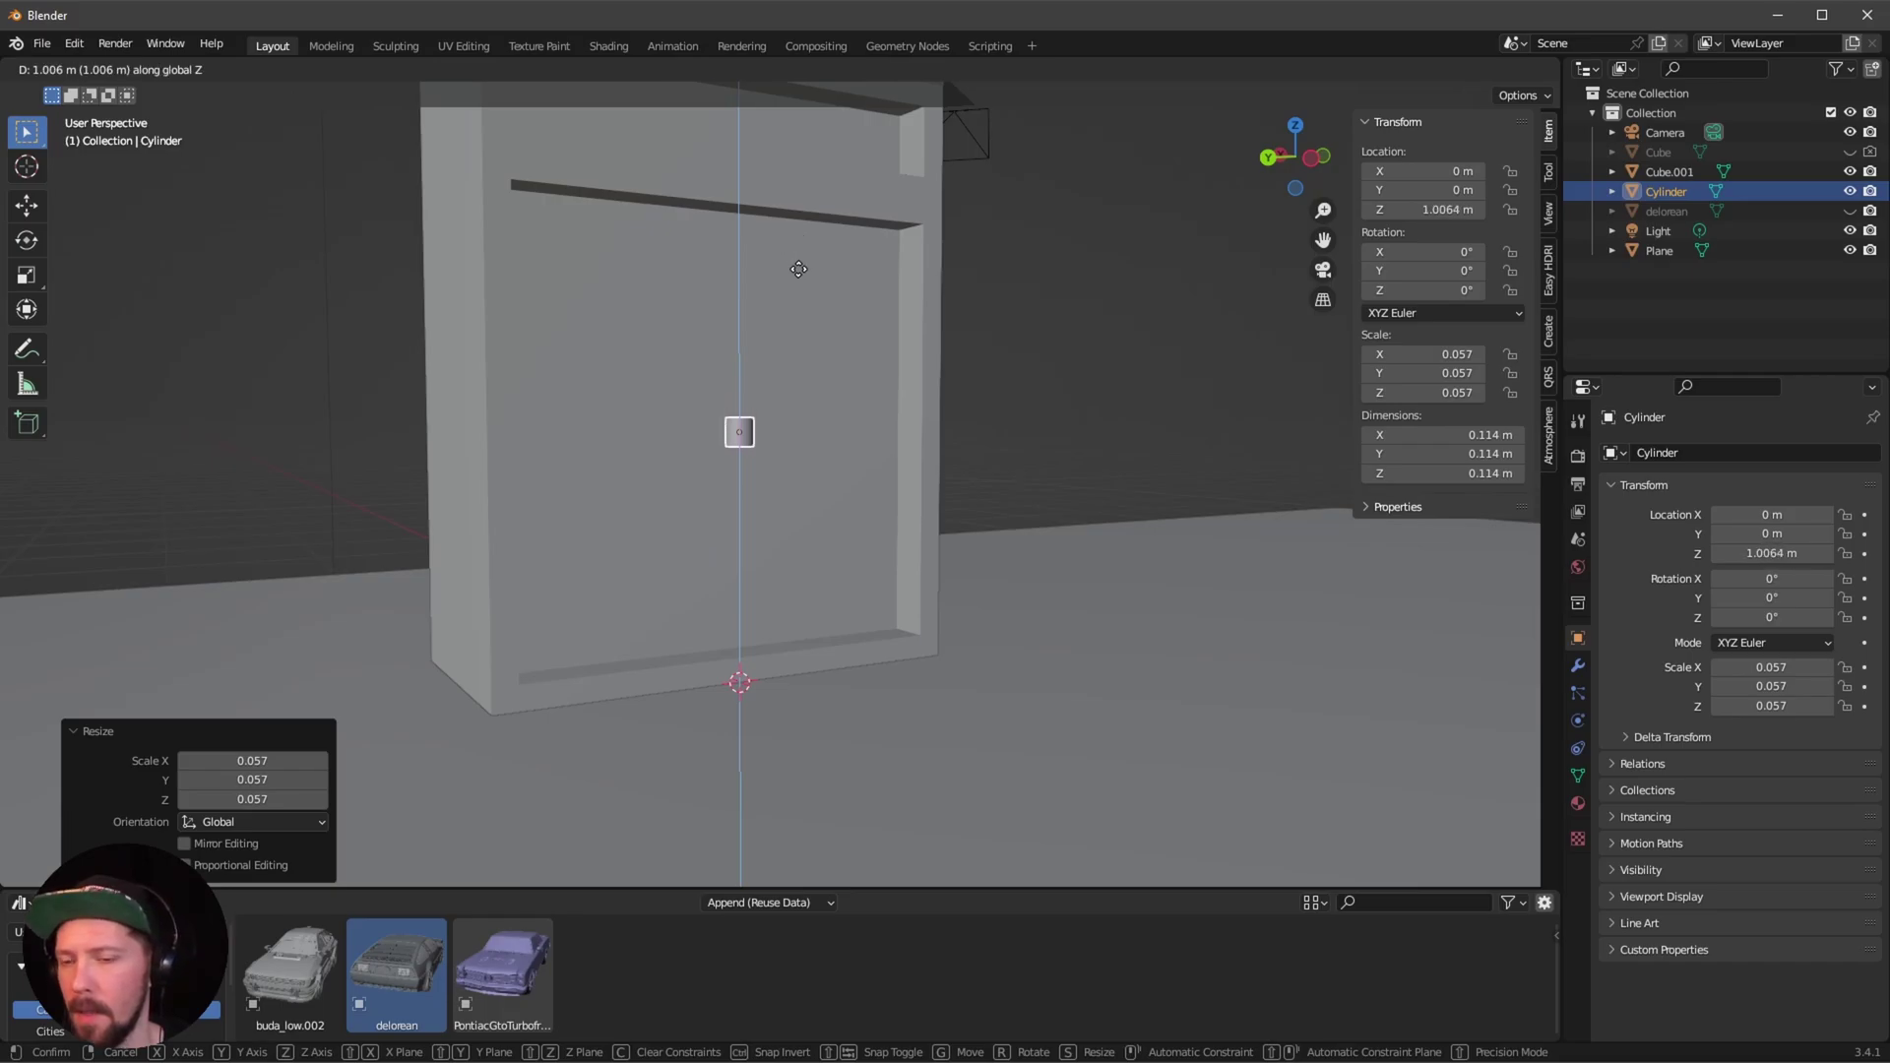
{"action": "left_click", "coordinate": [802, 266]}
{"action": "middle_click_drag", "start_coordinate": [804, 264], "coordinate": [870, 412]}
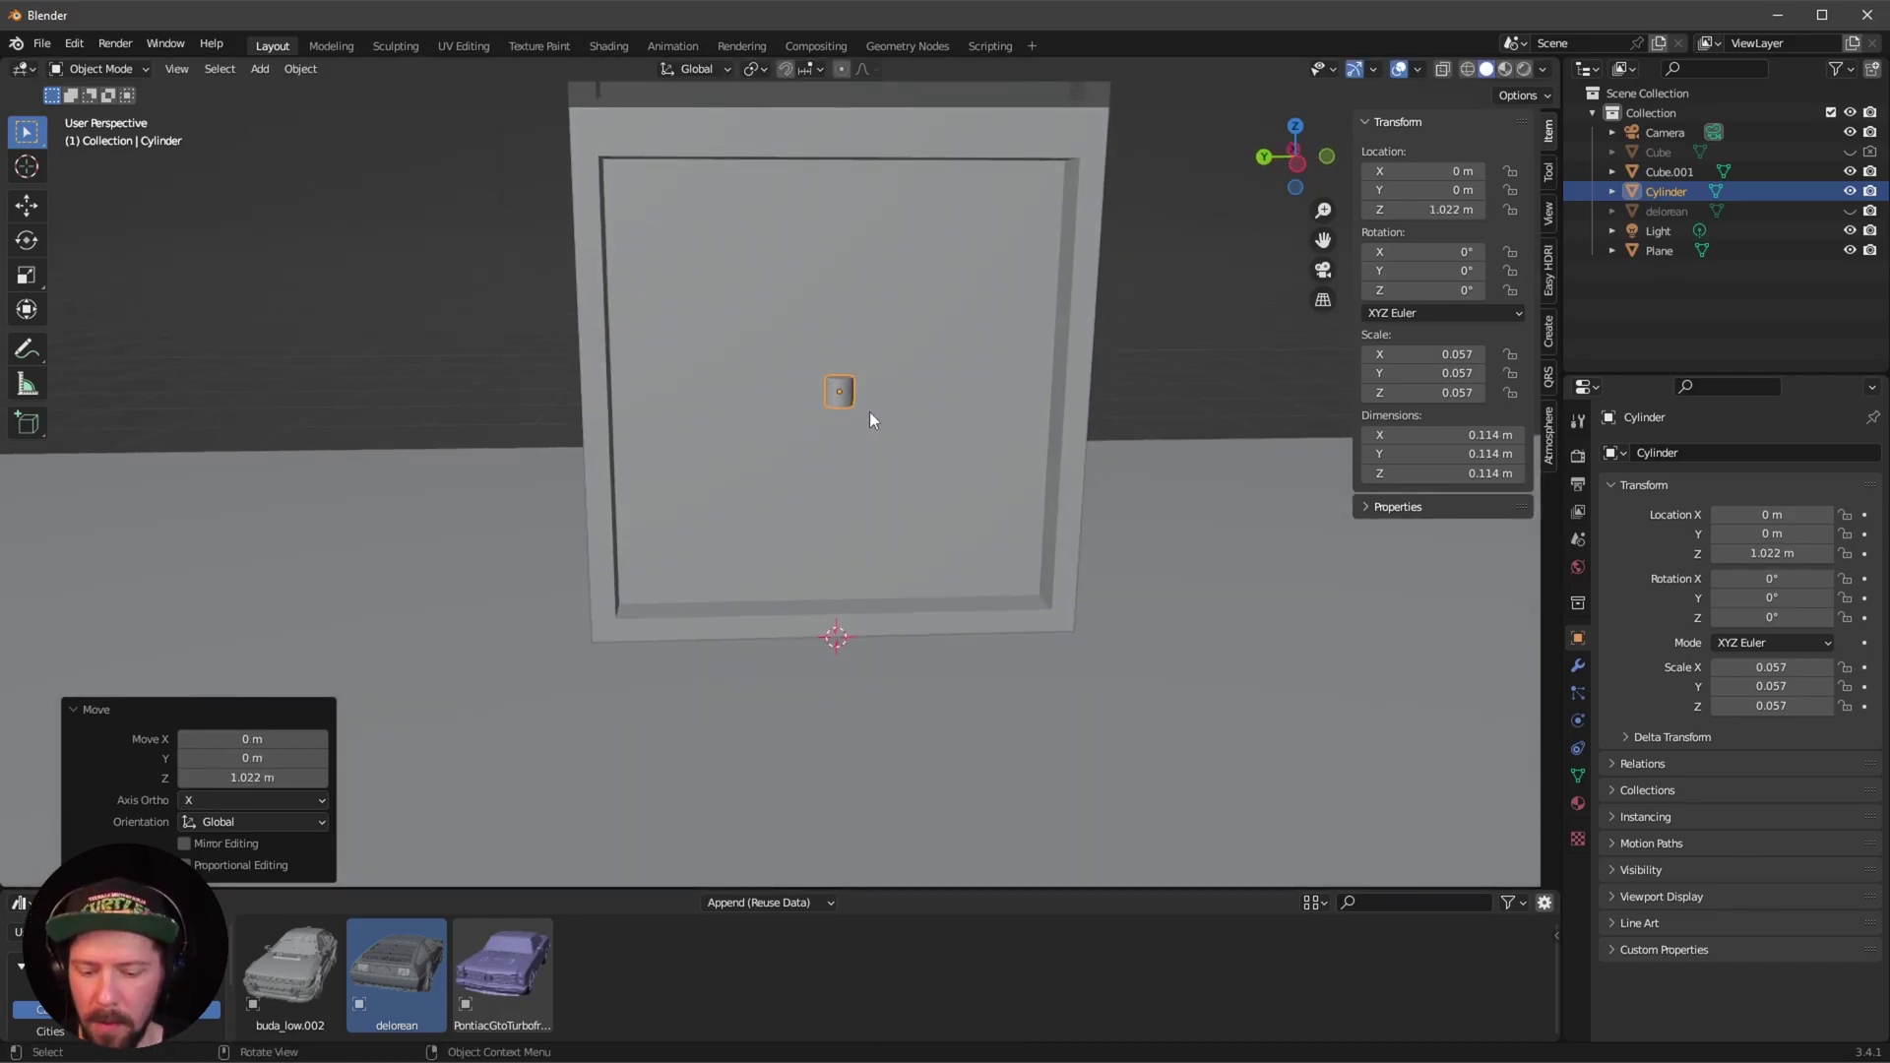
{"action": "key", "text": "g"}
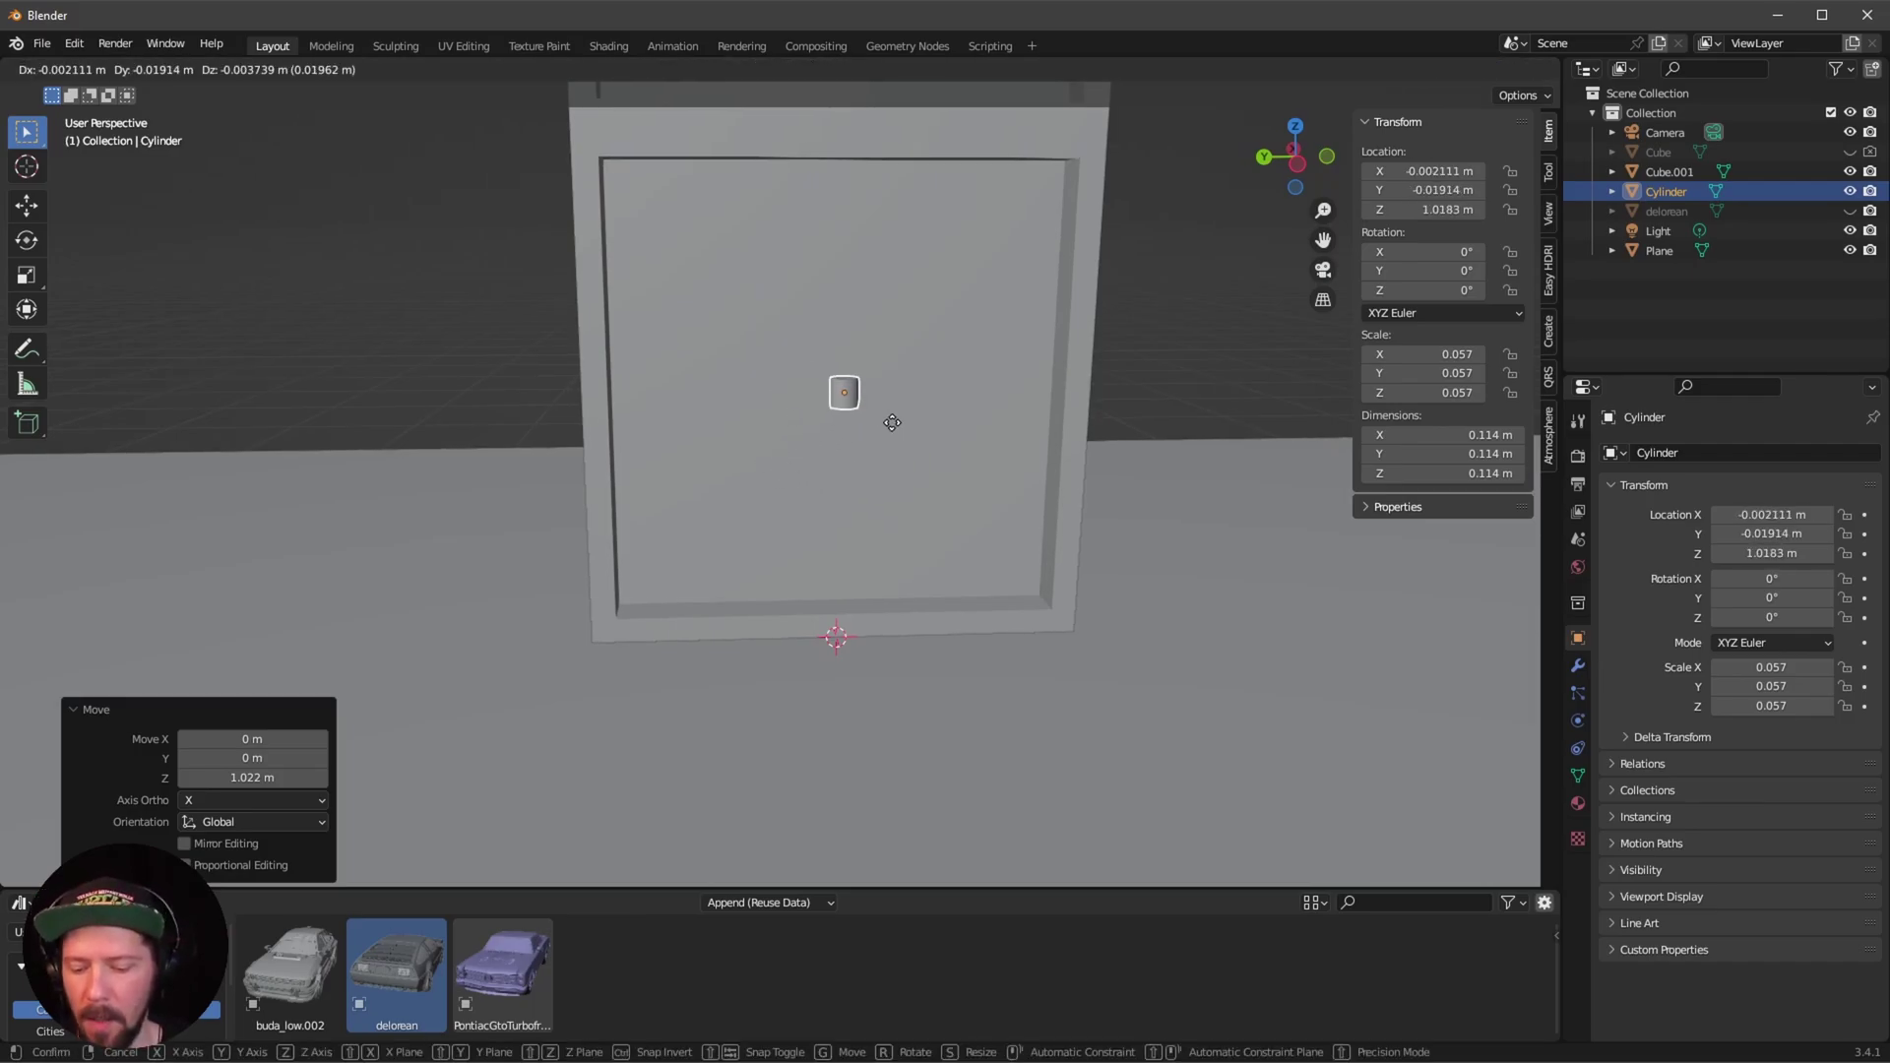
{"action": "key", "text": "y"}
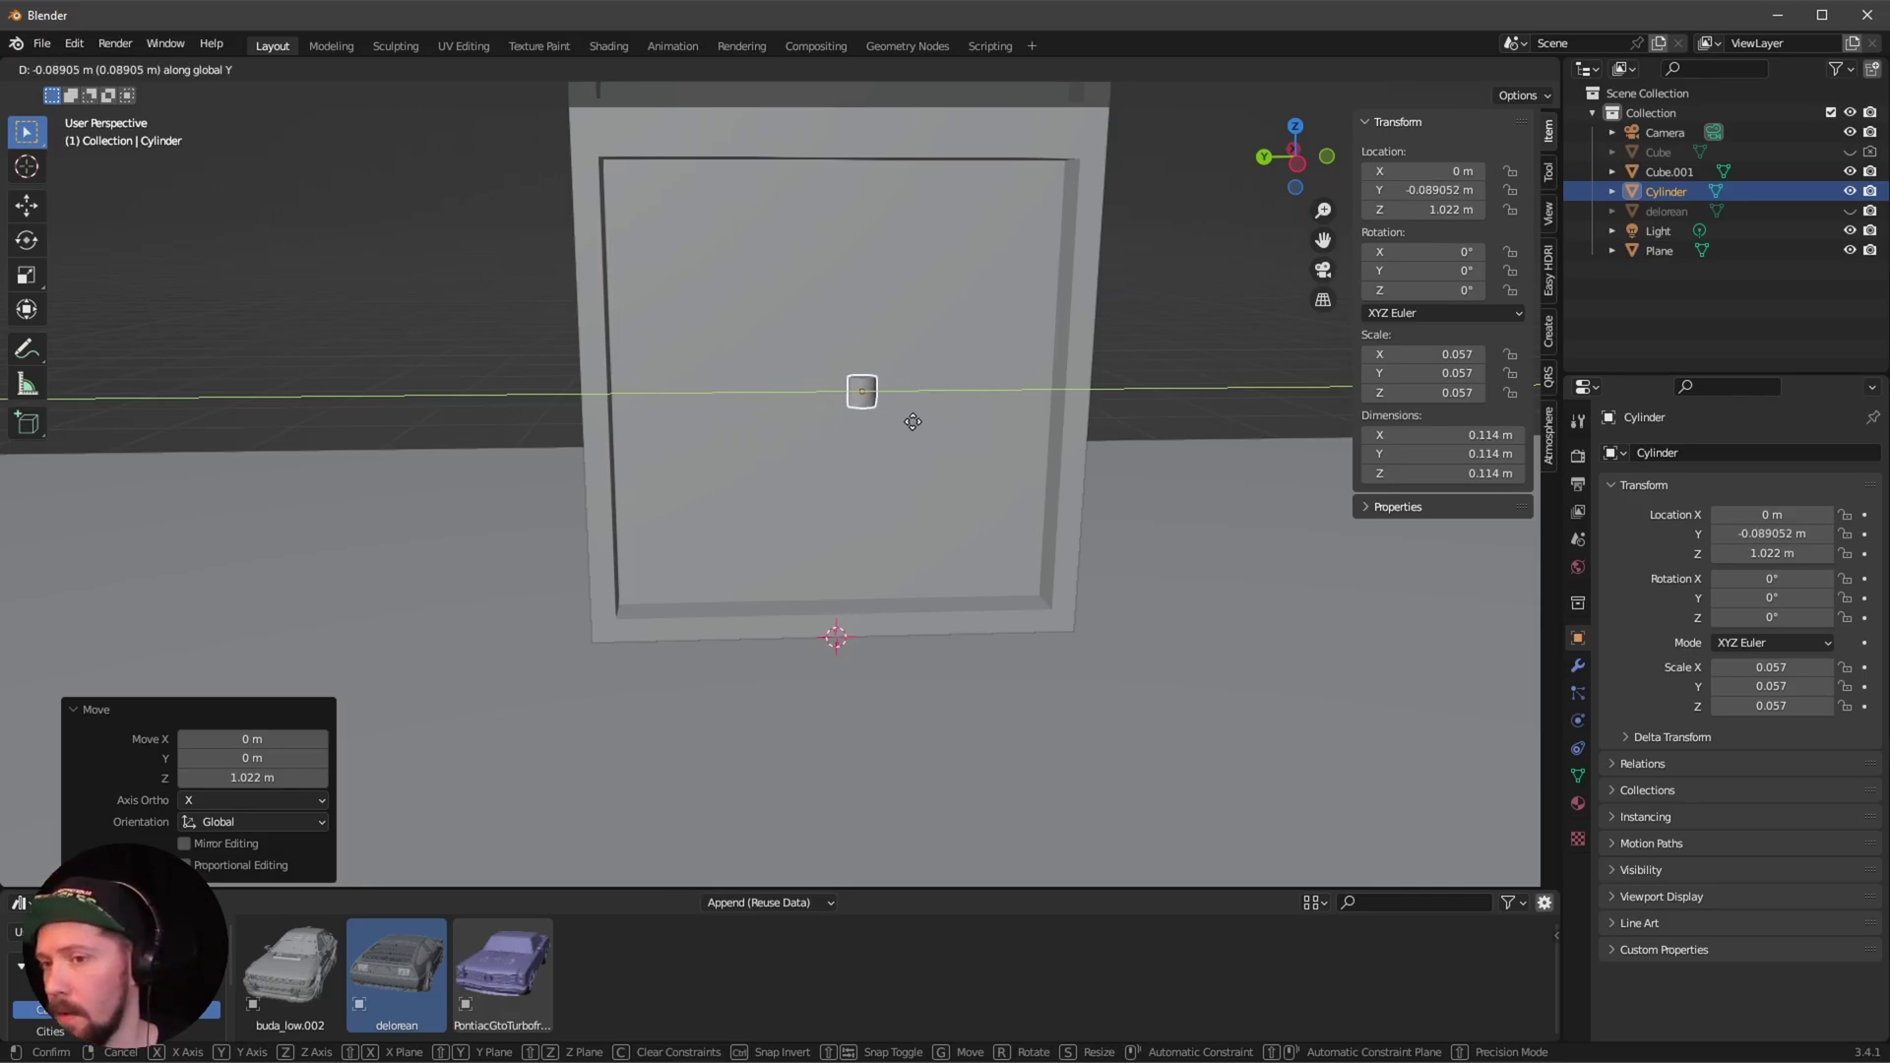
{"action": "key", "text": "Escape"}
Stretch the cylinder along Z to a scale of about 0.924, spanning the height of the lower recess.
{"action": "middle_click_drag", "start_coordinate": [899, 430], "coordinate": [793, 514]}
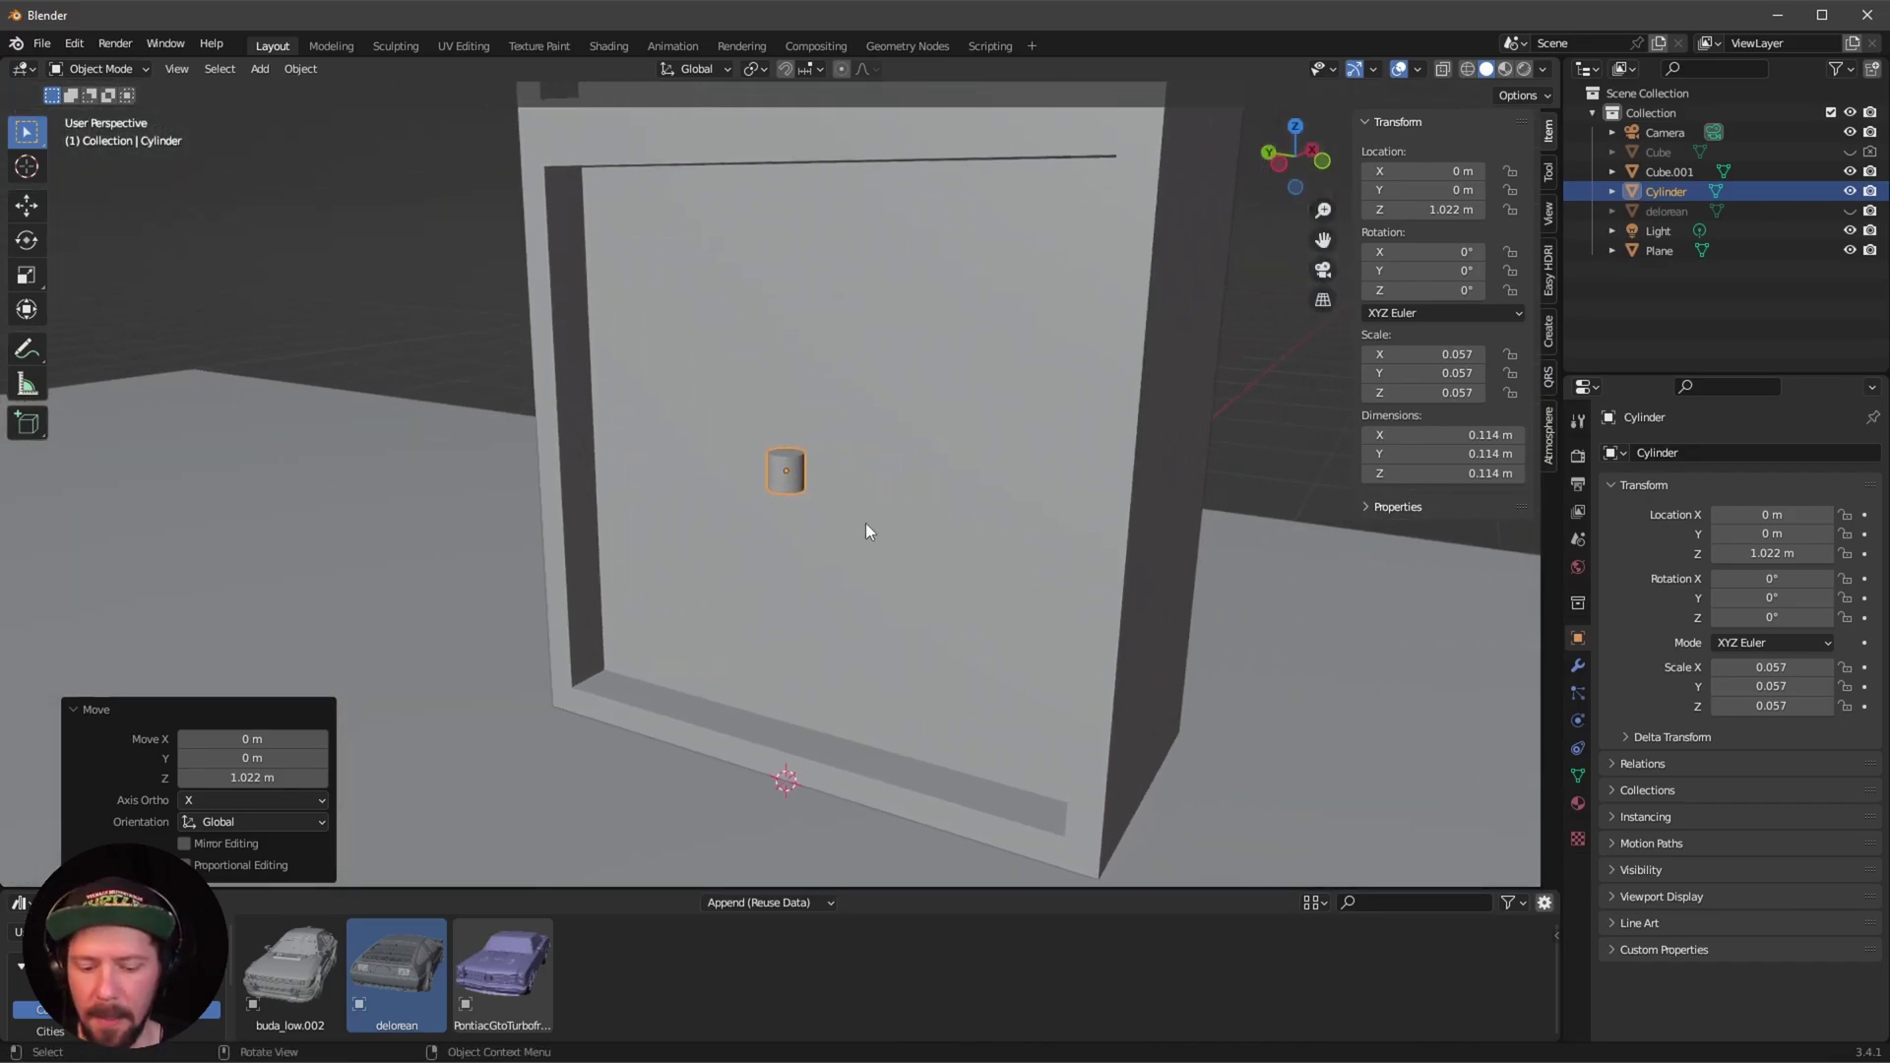
{"action": "key", "text": "s"}
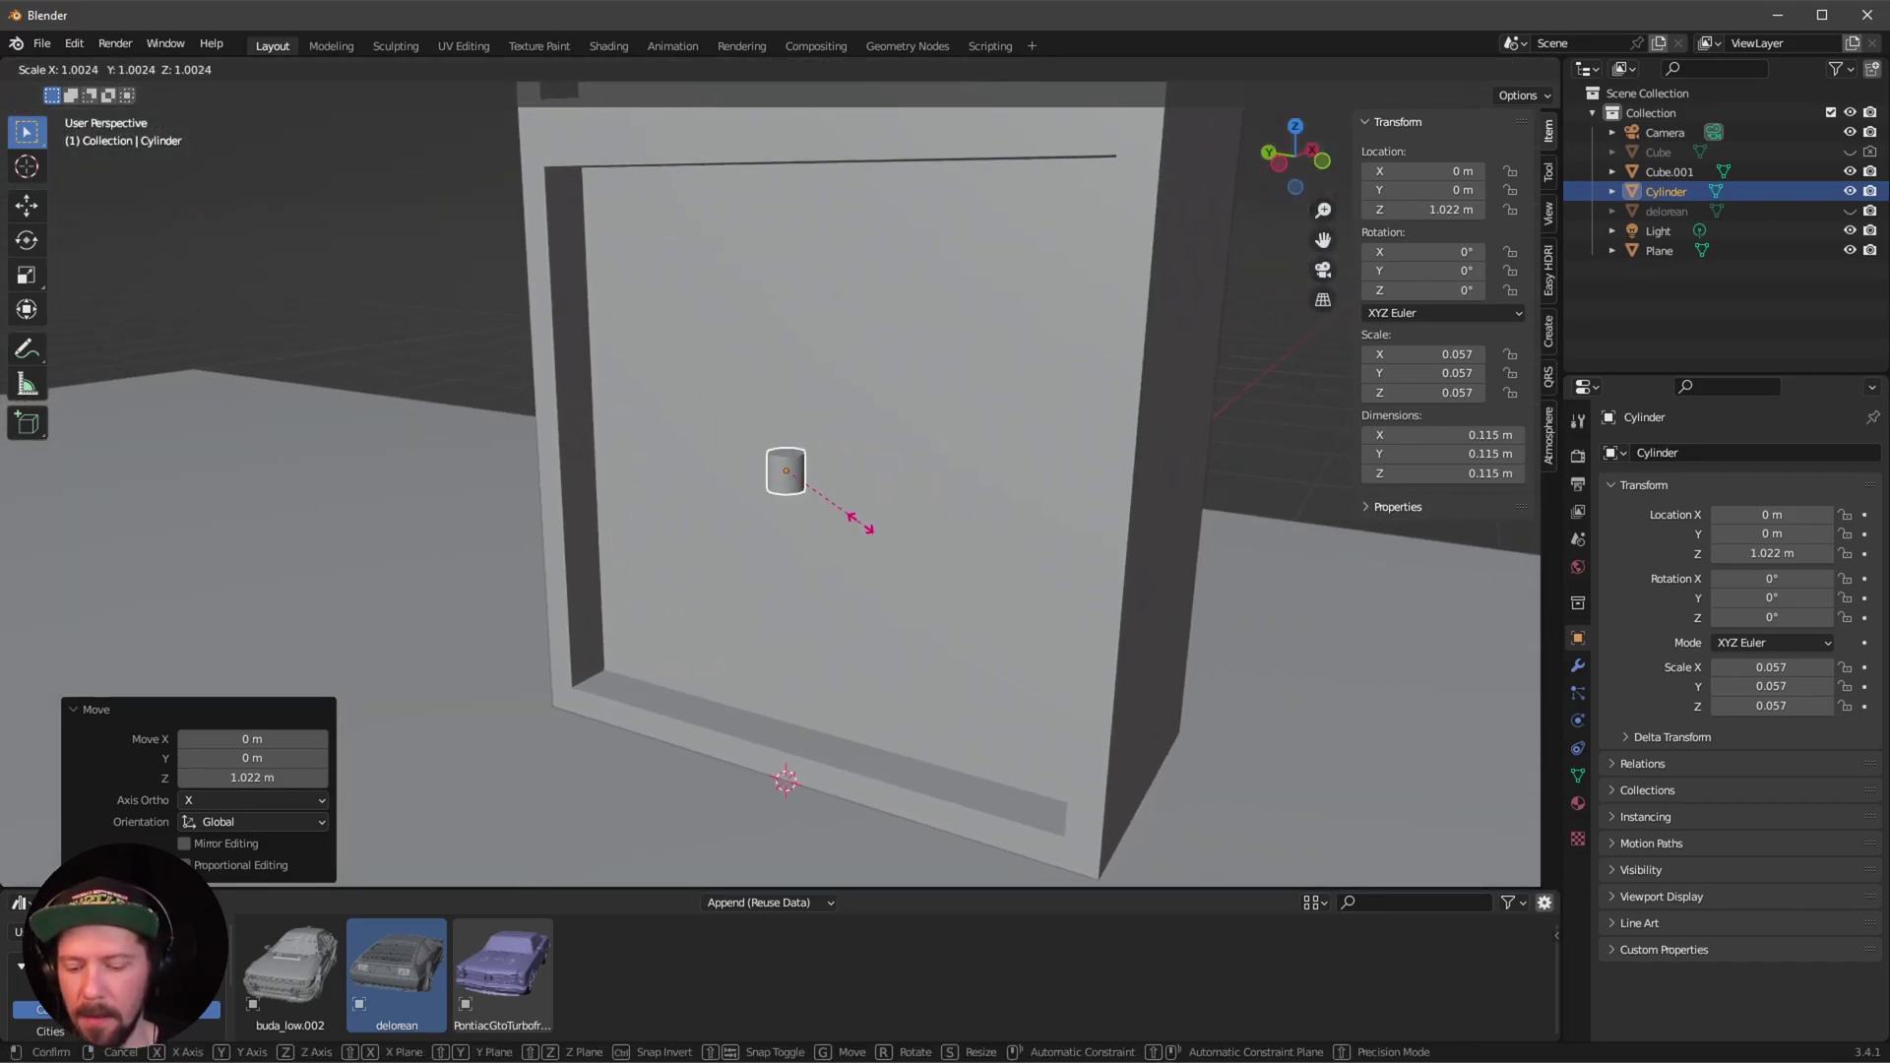
{"action": "key", "text": "z"}
{"action": "left_click", "coordinate": [1142, 350]}
{"action": "middle_click_drag", "start_coordinate": [1147, 422], "coordinate": [965, 487]}
{"action": "key", "text": "s"}
{"action": "key", "text": "z"}
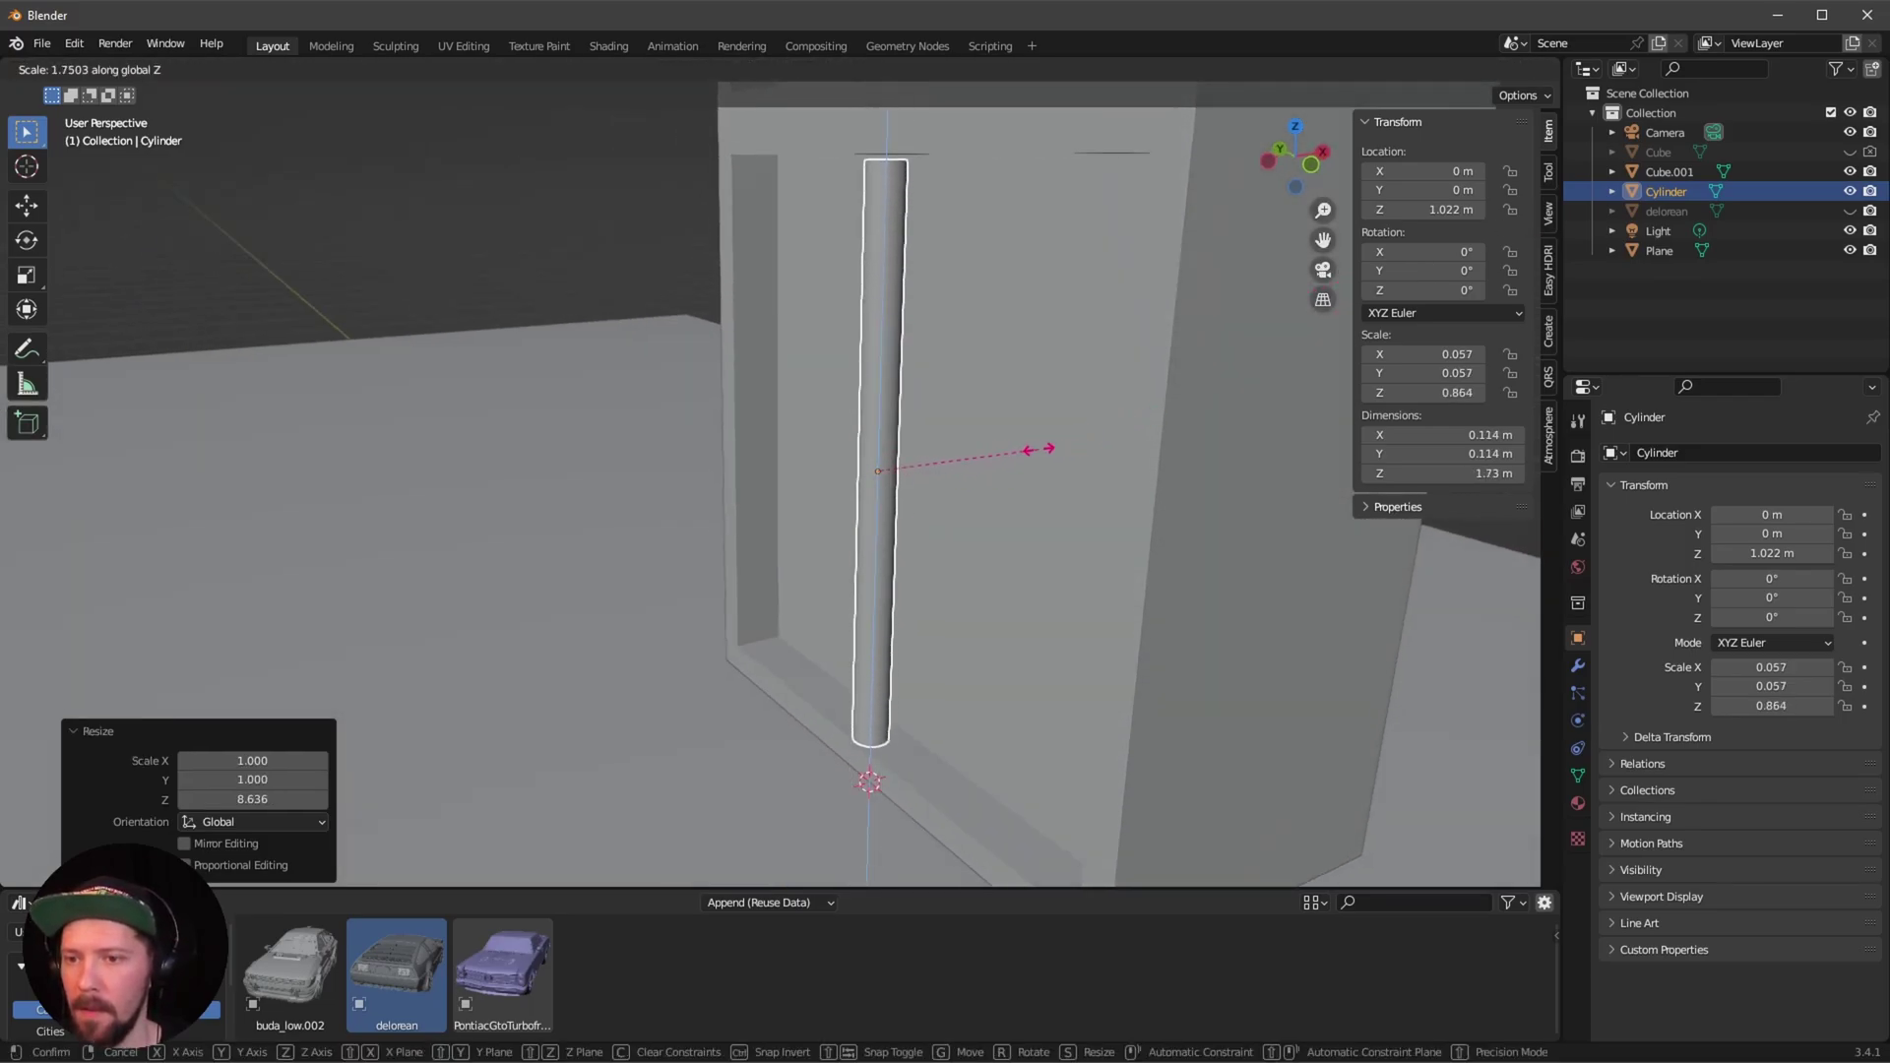
{"action": "left_click", "coordinate": [1050, 445]}
Move the tube about 0.085 m along X and 0.773 m along Y, to the side edge of the lower recess.
{"action": "middle_click_drag", "start_coordinate": [1049, 445], "coordinate": [1033, 512]}
{"action": "key", "text": "g"}
{"action": "key", "text": "x"}
{"action": "left_click", "coordinate": [996, 483]}
{"action": "key", "text": "g"}
{"action": "key", "text": "y"}
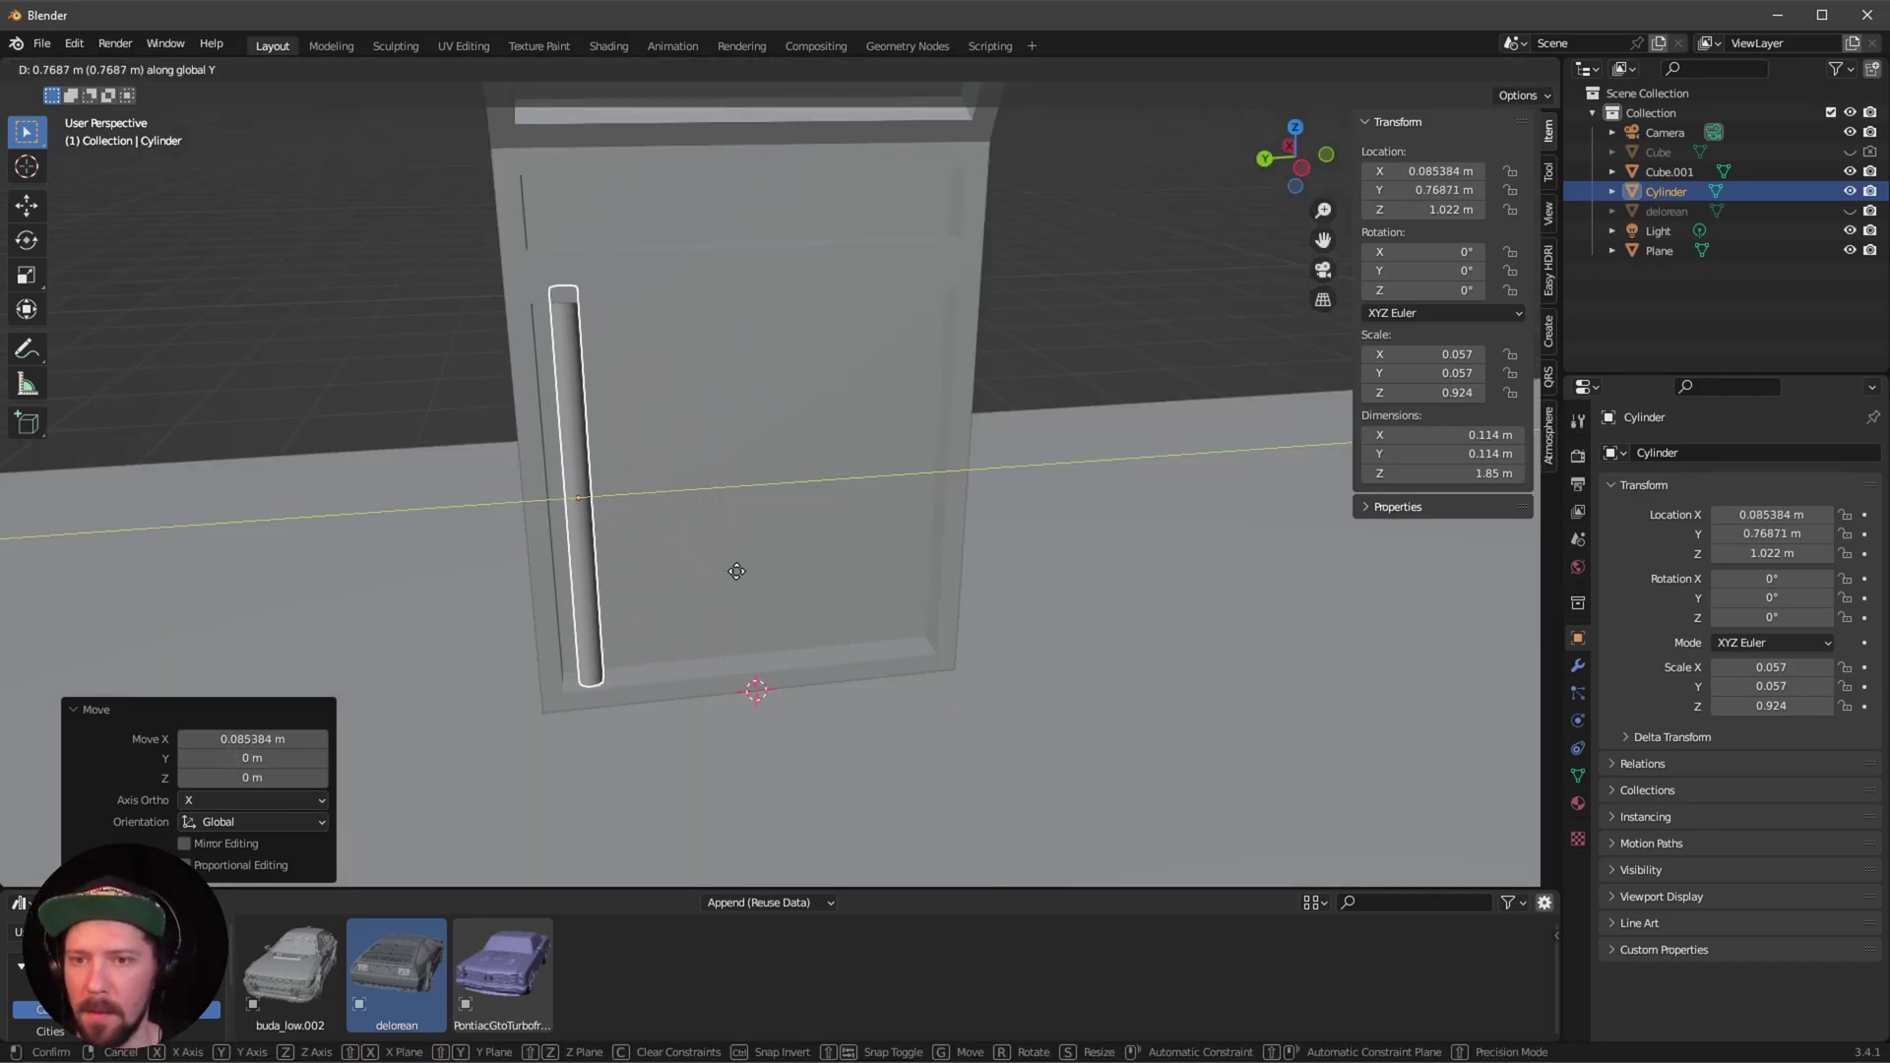
{"action": "left_click", "coordinate": [740, 567]}
Add an Array modifier to the tube with relative offset factors of 0 in X and -1.9 in Y.
{"action": "left_click", "coordinate": [1578, 668]}
{"action": "left_click", "coordinate": [1687, 455]}
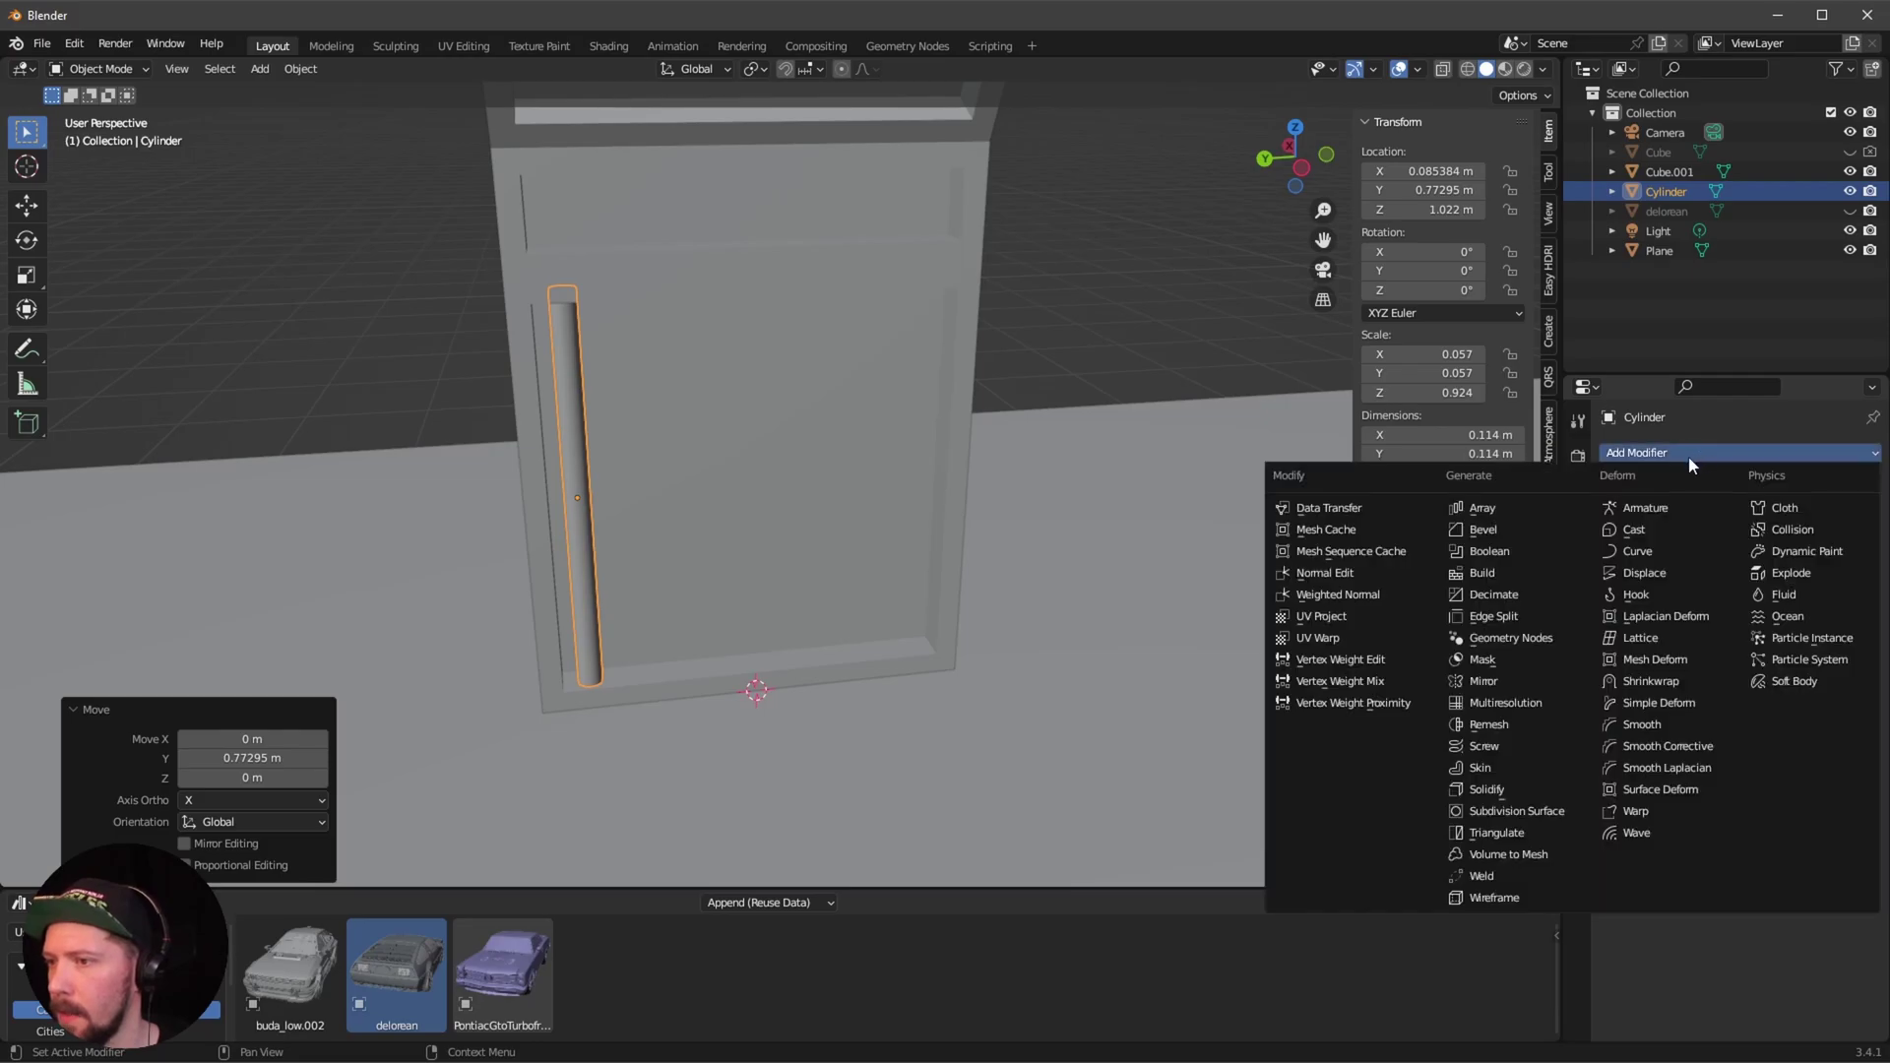
{"action": "left_click", "coordinate": [1524, 513]}
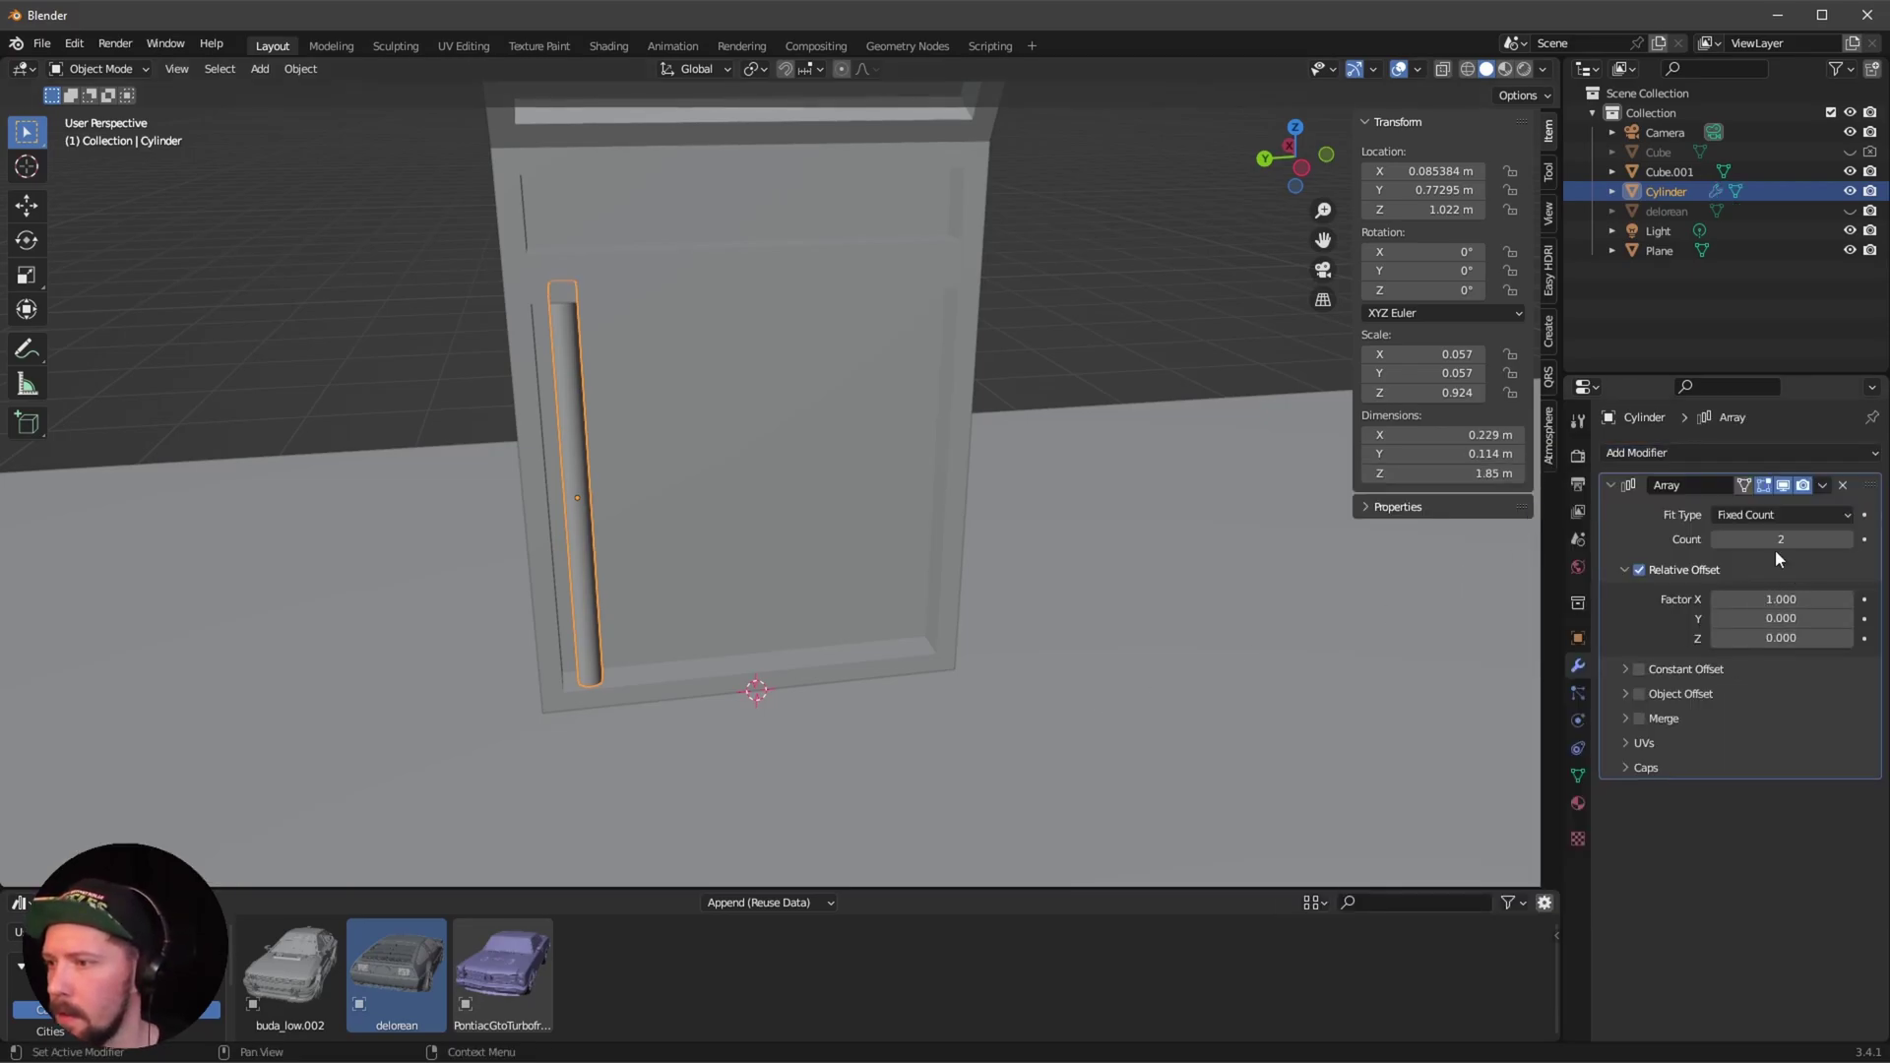
{"action": "left_click", "coordinate": [1796, 598]}
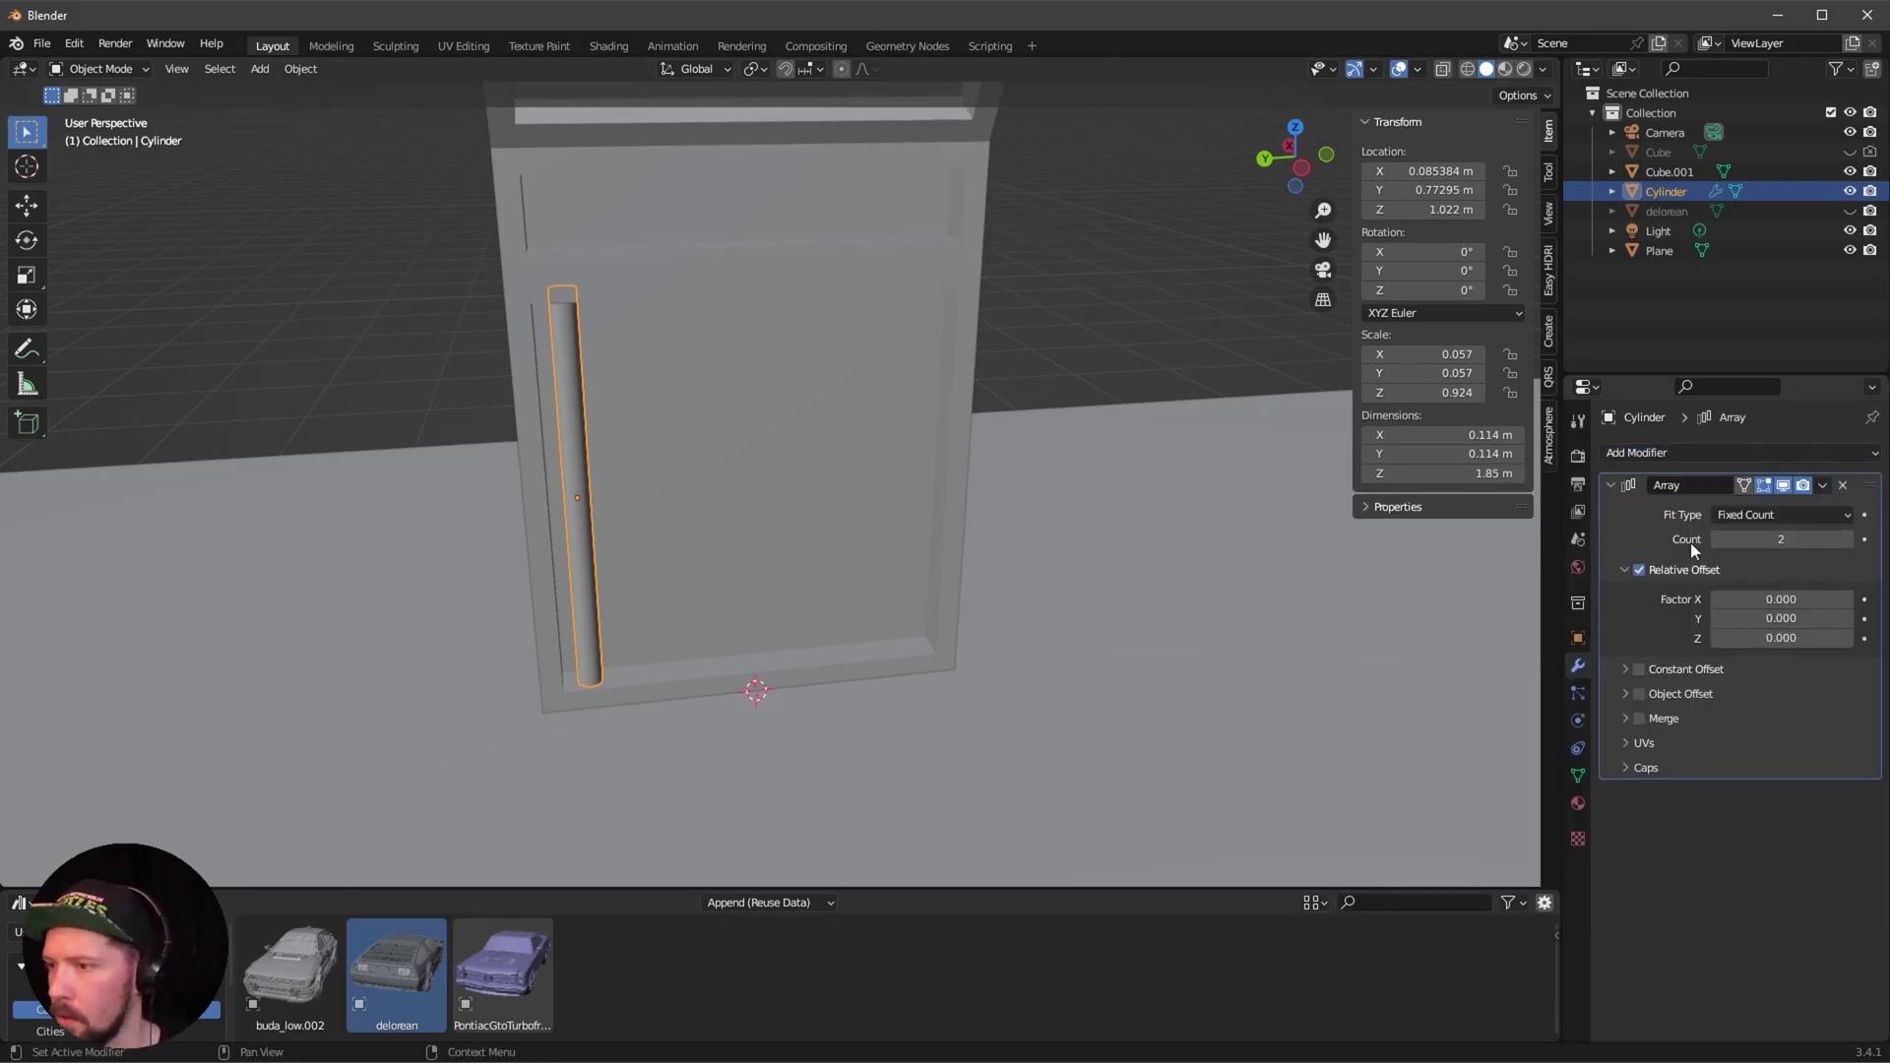
{"action": "mouse_move", "coordinate": [1762, 618]}
{"action": "left_mouse_down"}
{"action": "mouse_move", "coordinate": [1743, 620]}
{"action": "mouse_move", "coordinate": [1772, 619]}
{"action": "left_mouse_up"}
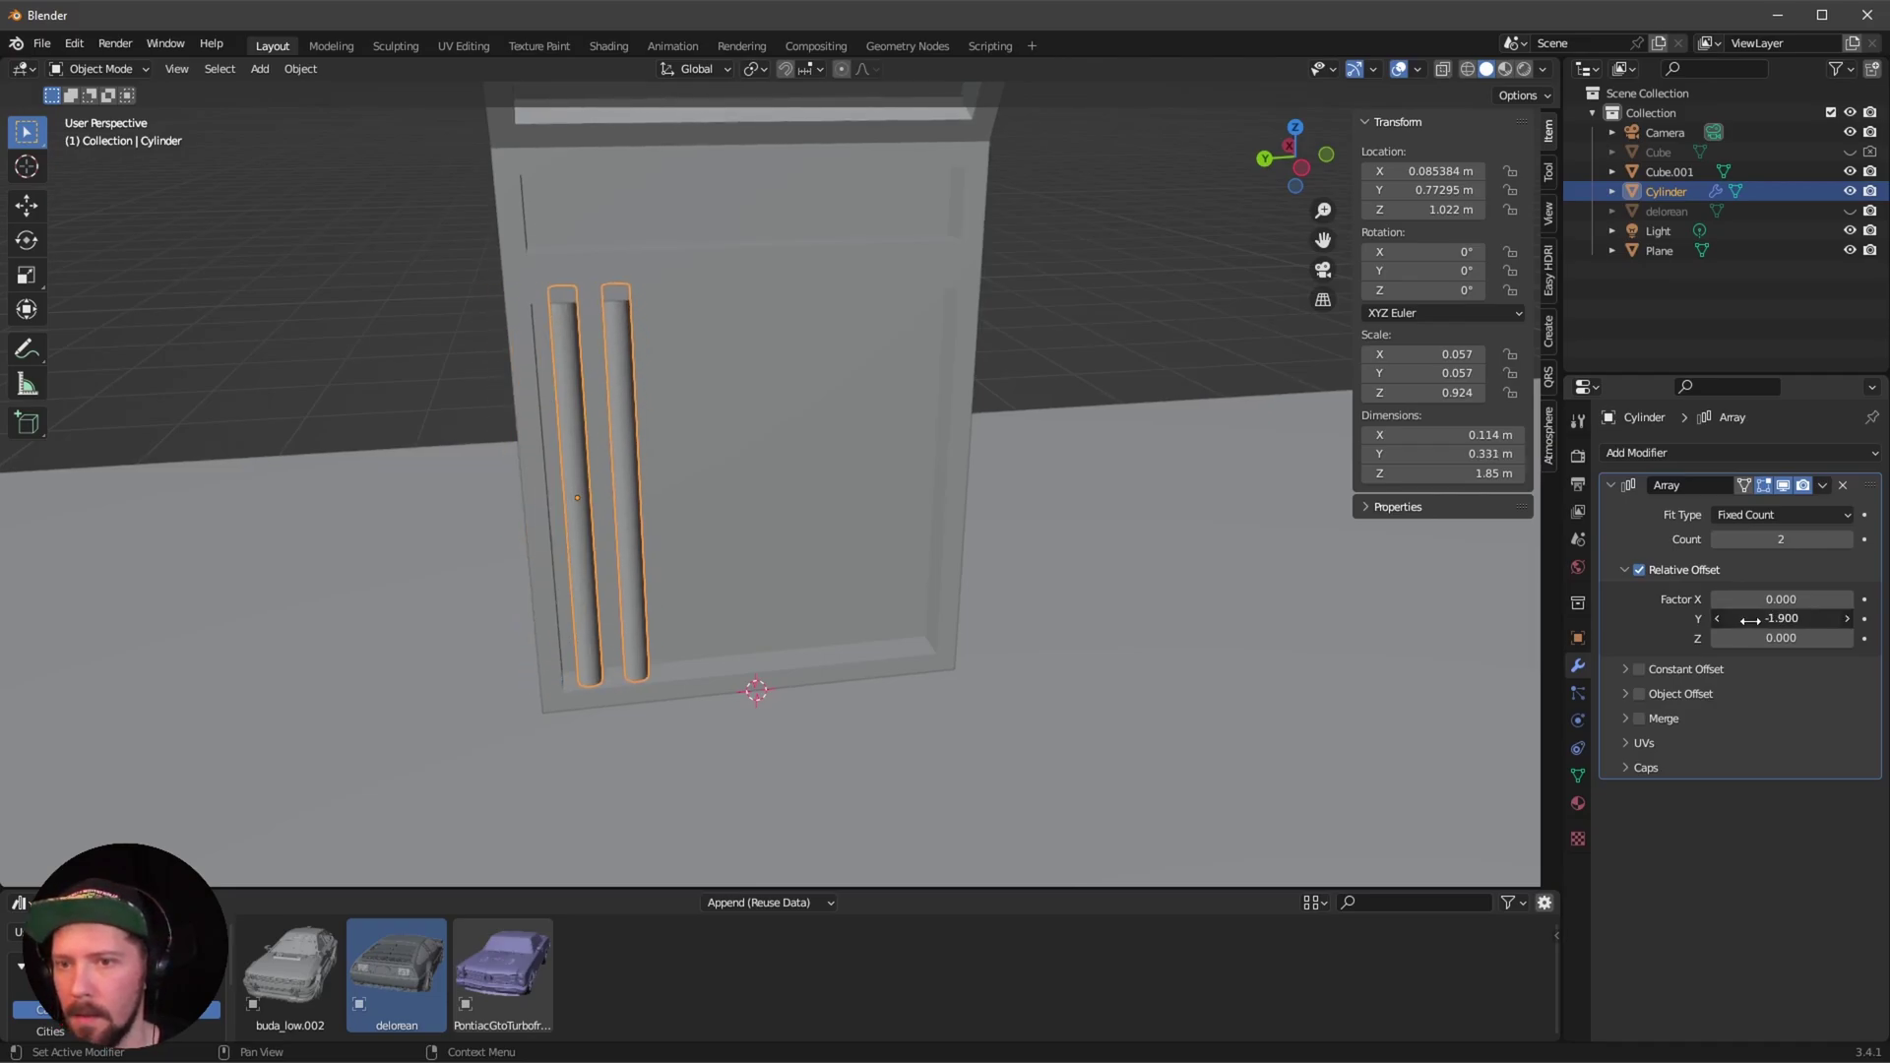
Raise the Array modifier's count to 8 to fill the width of the lower recess with tubes.
{"action": "left_click", "coordinate": [1847, 539]}
{"action": "left_click", "coordinate": [1846, 539]}
{"action": "left_click", "coordinate": [1847, 538]}
{"action": "left_click", "coordinate": [1847, 538]}
{"action": "left_click", "coordinate": [1846, 539]}
{"action": "left_click", "coordinate": [1847, 538]}
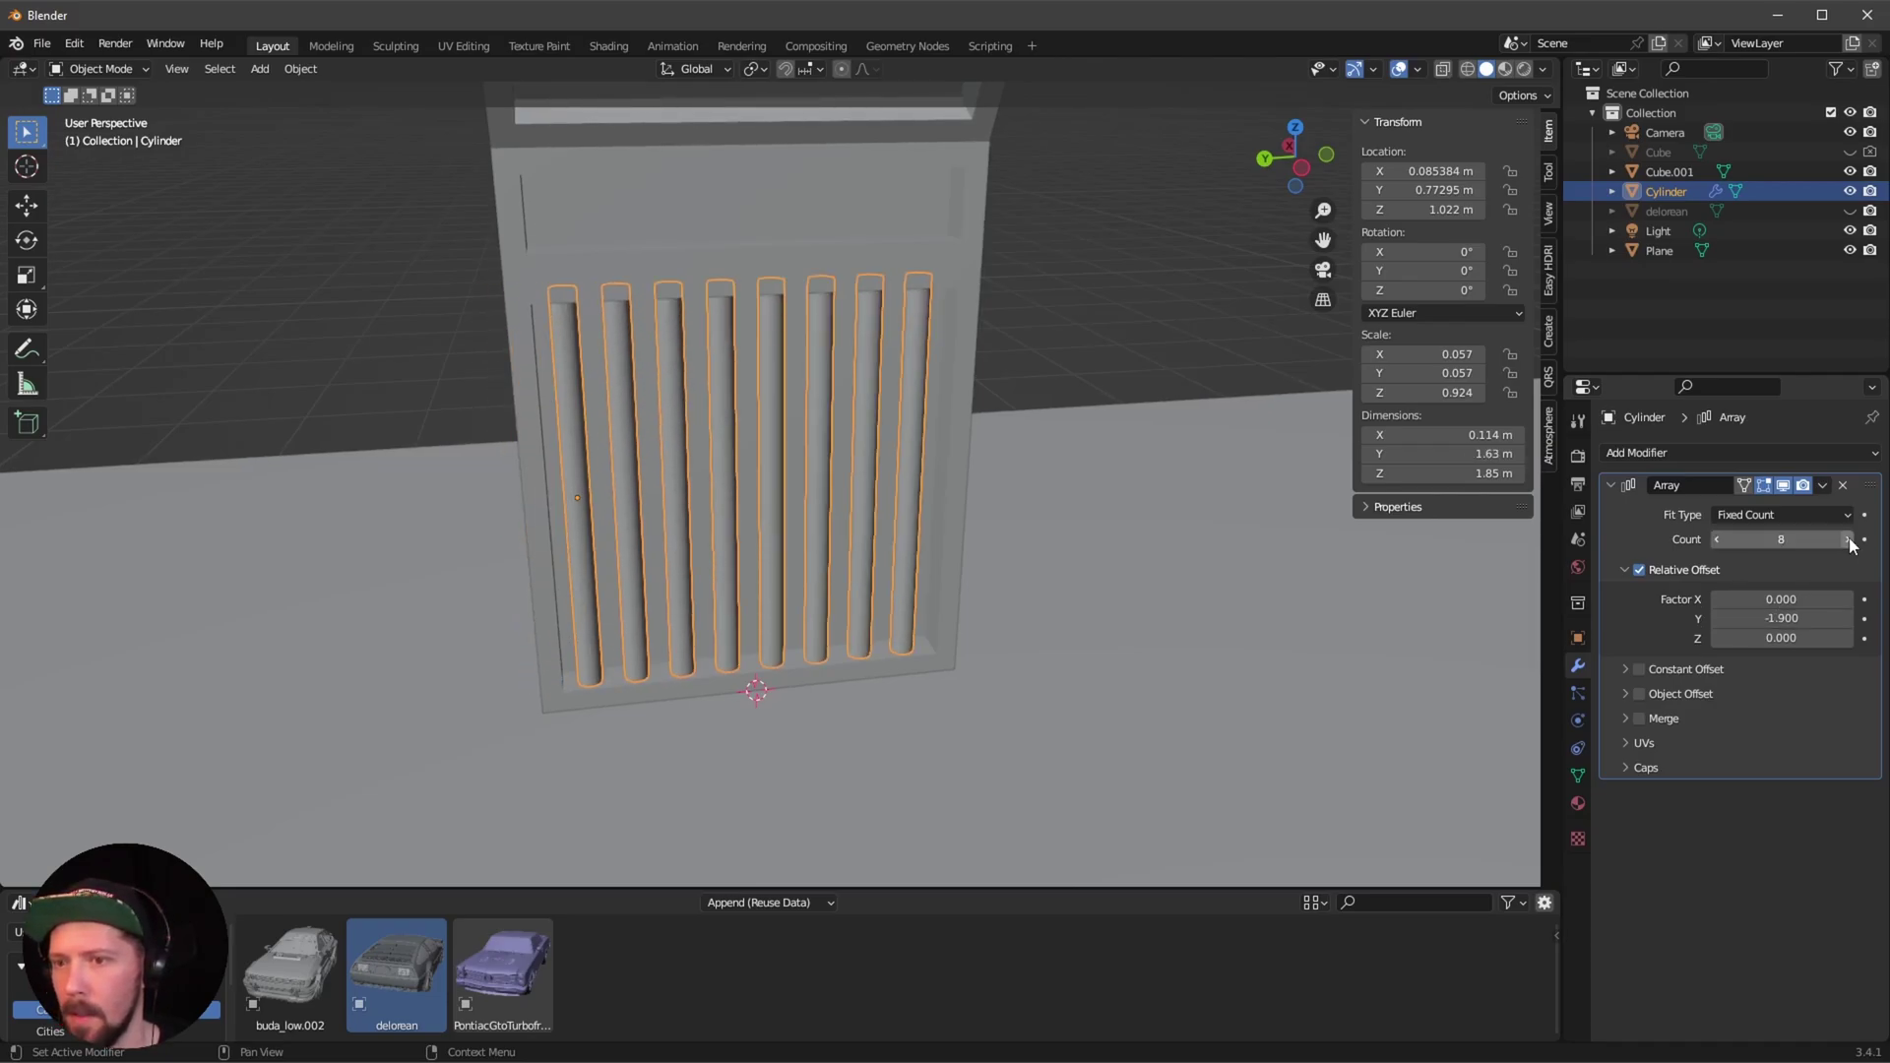
Duplicate the tube array and move the copy about 2.344 m up along Z to the sloped recess.
{"action": "middle_click_drag", "start_coordinate": [847, 507], "coordinate": [982, 655]}
{"action": "key", "text": "shift+d"}
{"action": "right_click", "coordinate": [954, 526]}
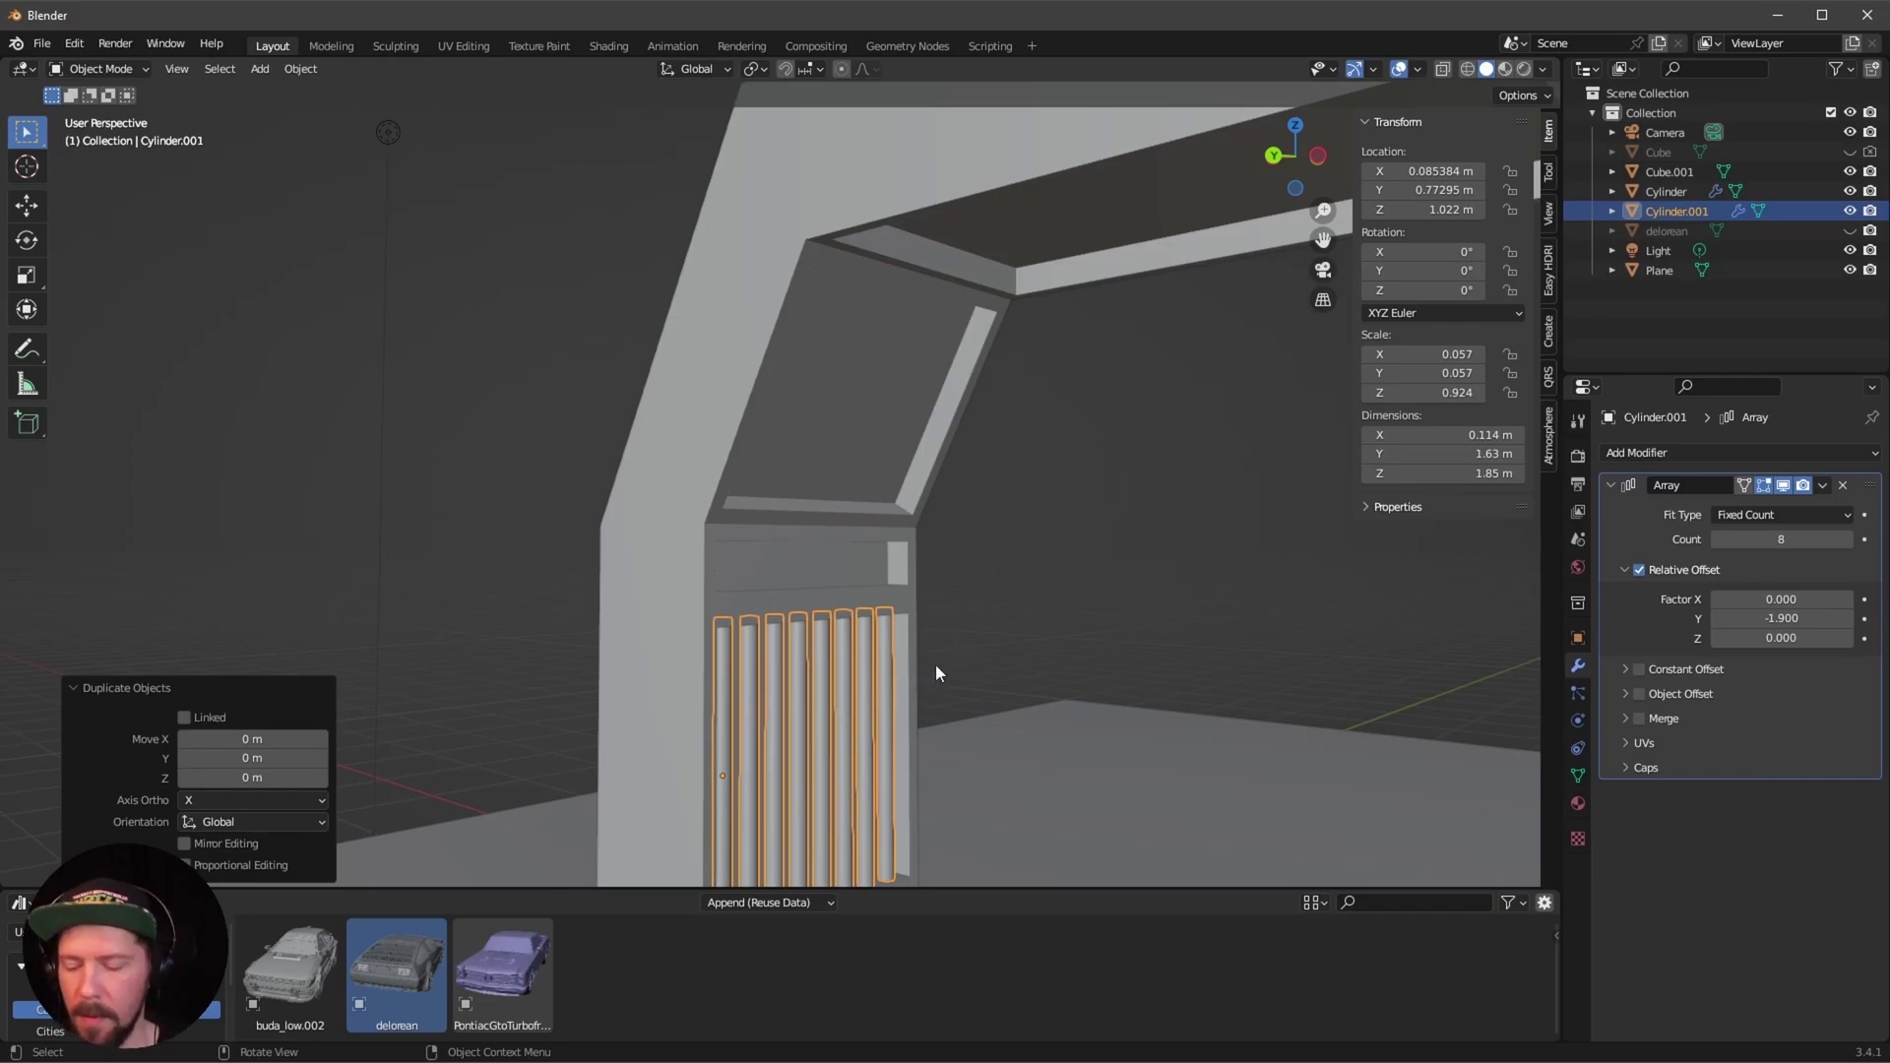
{"action": "middle_click_drag", "start_coordinate": [944, 593], "coordinate": [954, 699]}
{"action": "key", "text": "g"}
{"action": "key", "text": "z"}
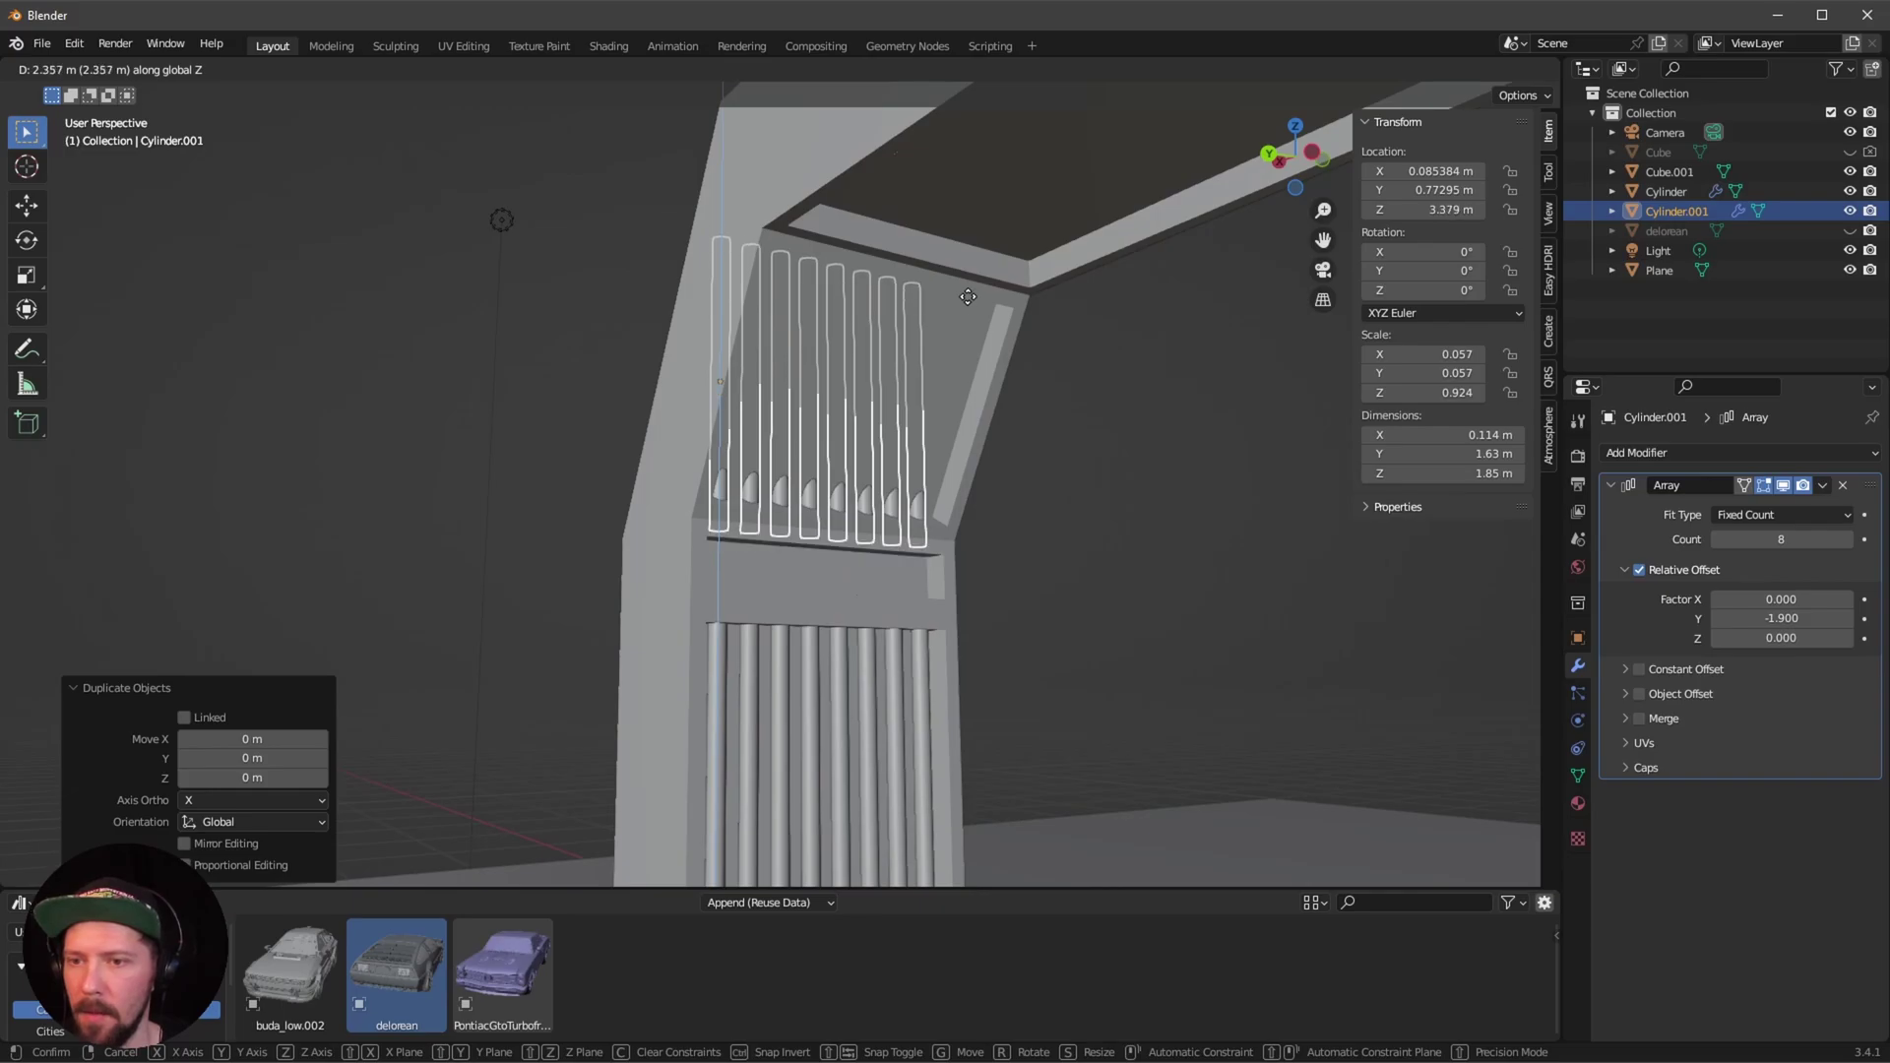
{"action": "left_click", "coordinate": [962, 303]}
Show the structure in front orthographic view with X-ray display, framed on the duplicated tubes and sloped recess.
{"action": "middle_click_drag", "start_coordinate": [966, 483], "coordinate": [958, 530]}
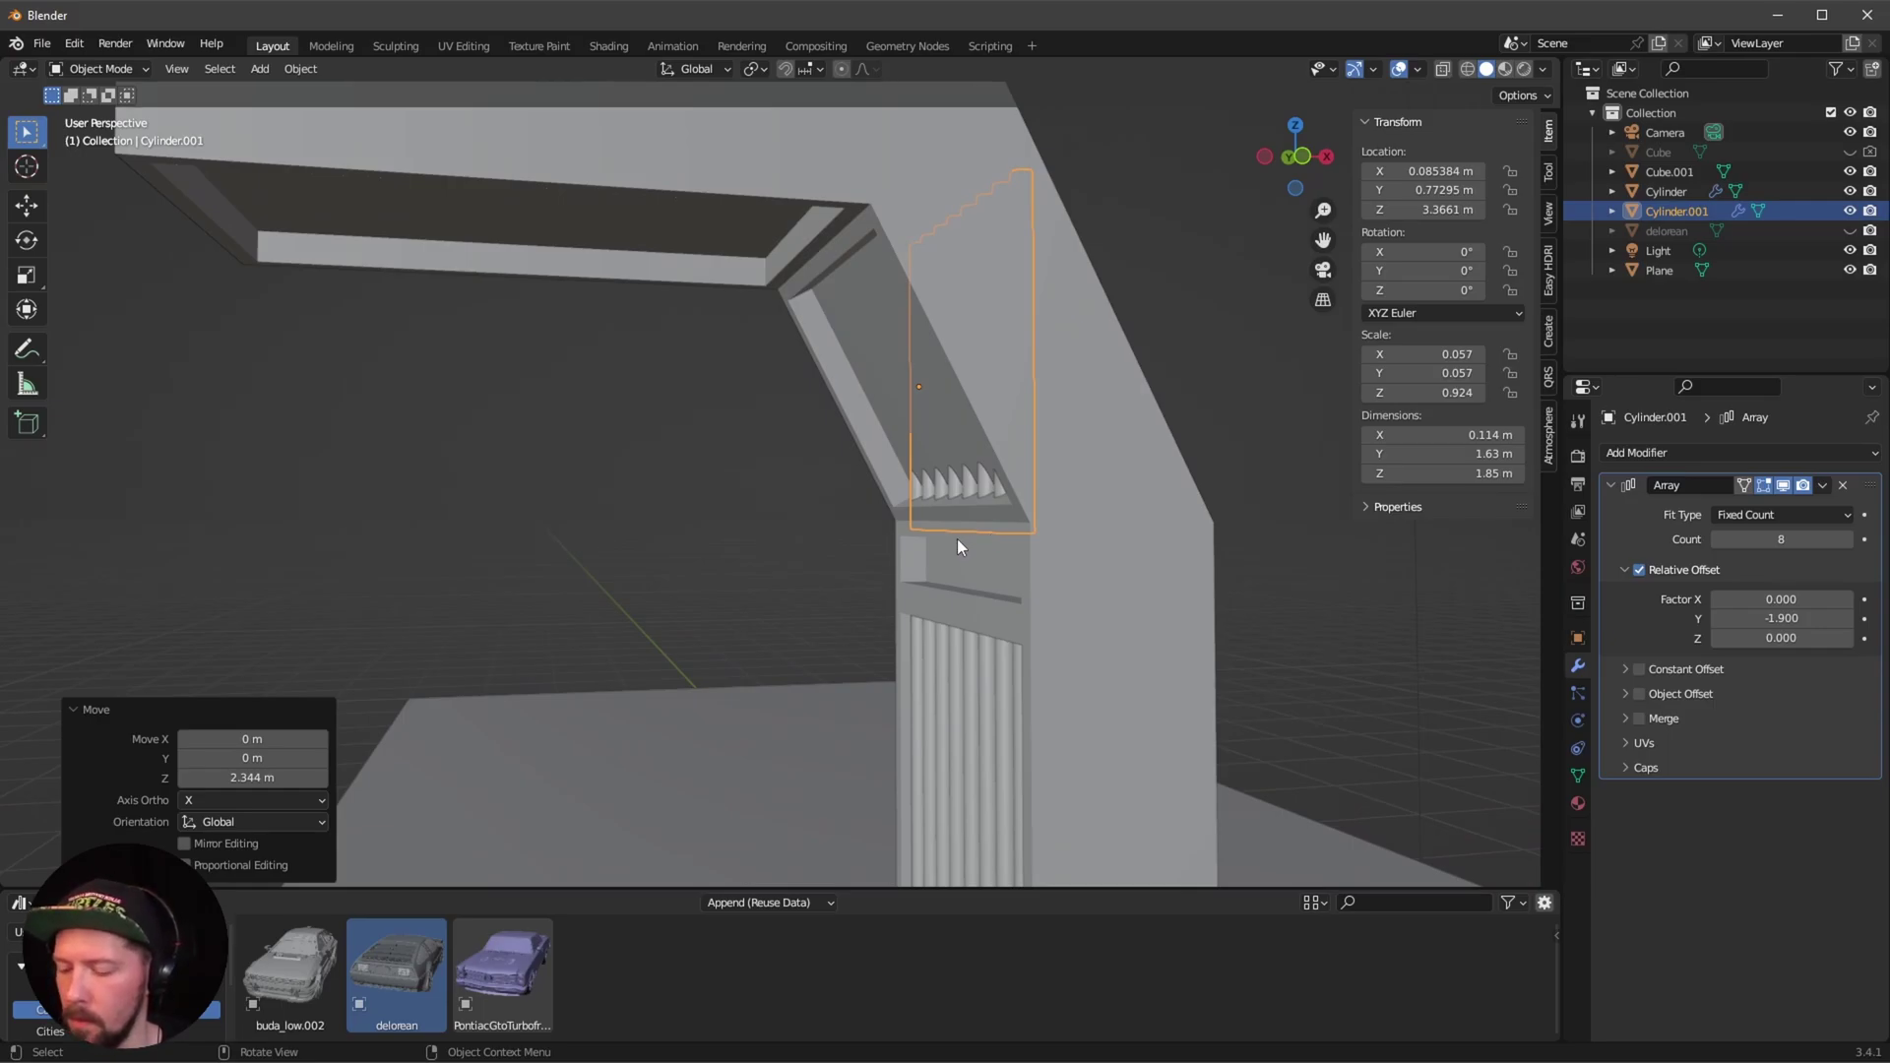
{"action": "key", "text": "KP_1"}
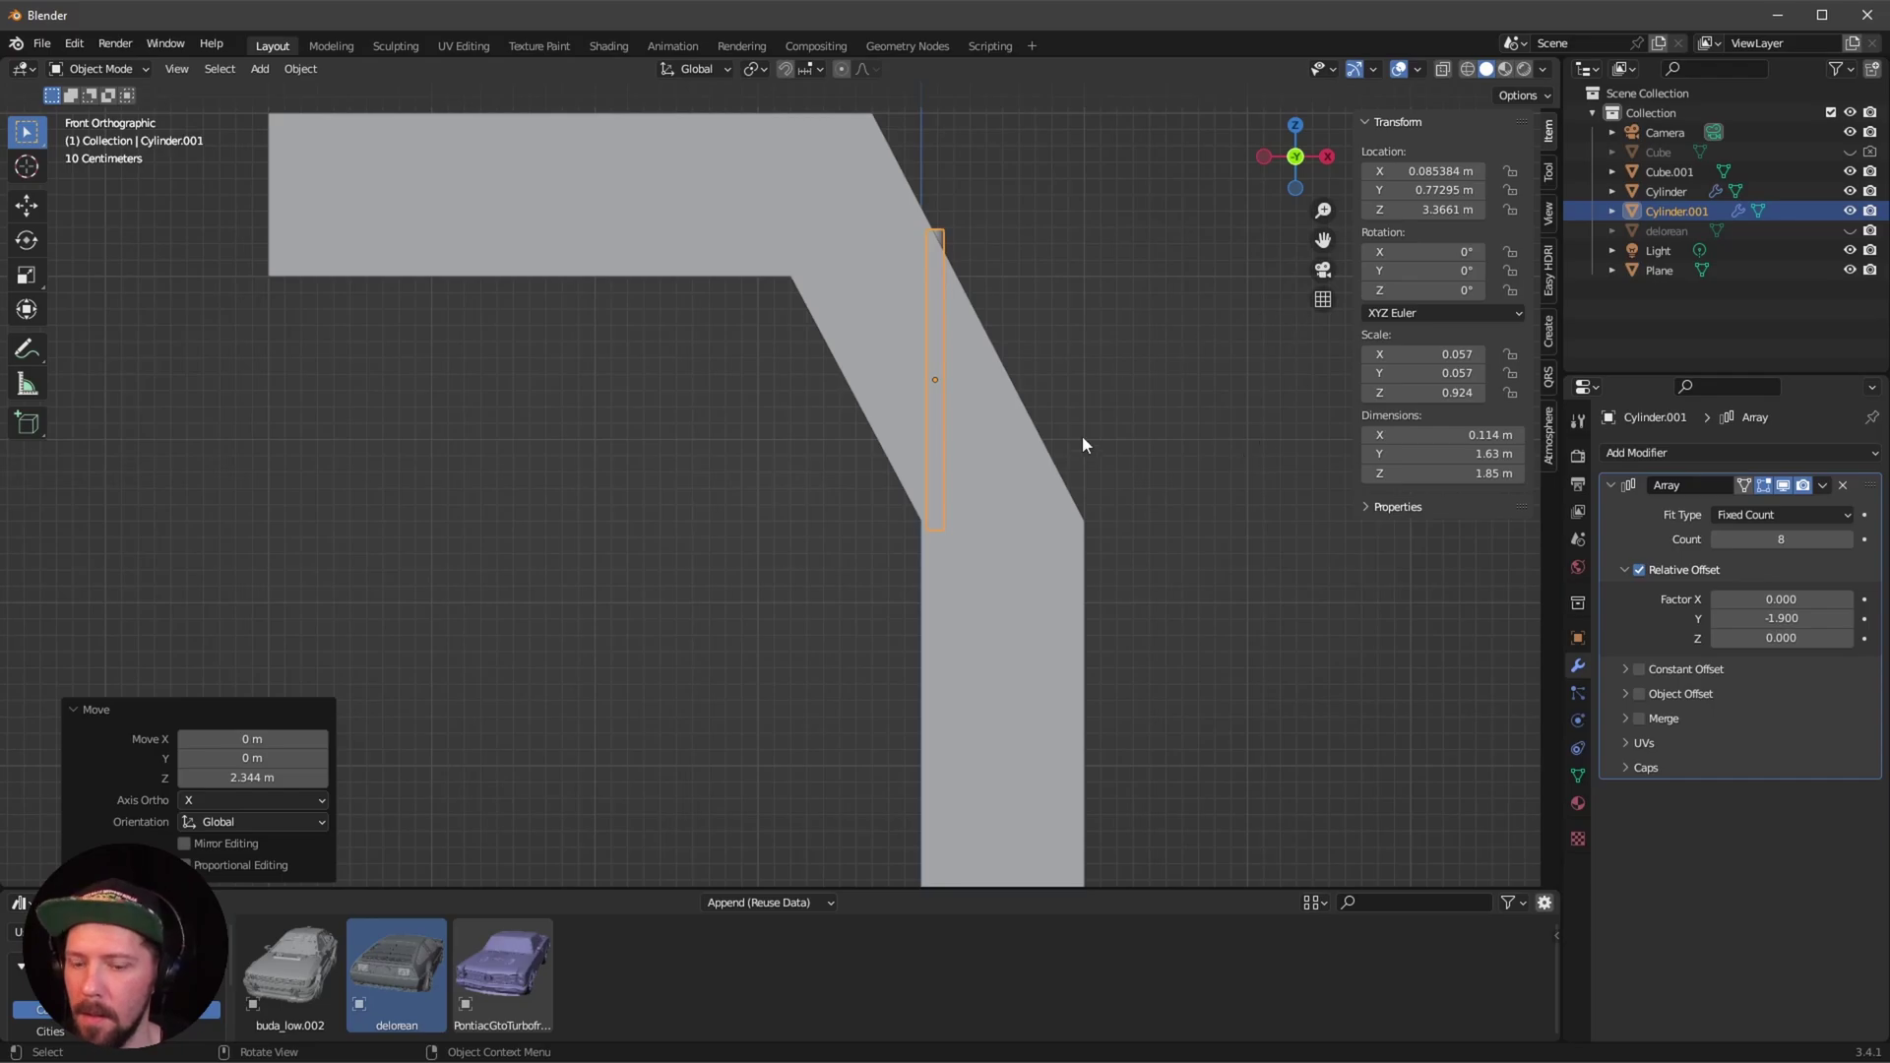
{"action": "key", "text": "alt+z"}
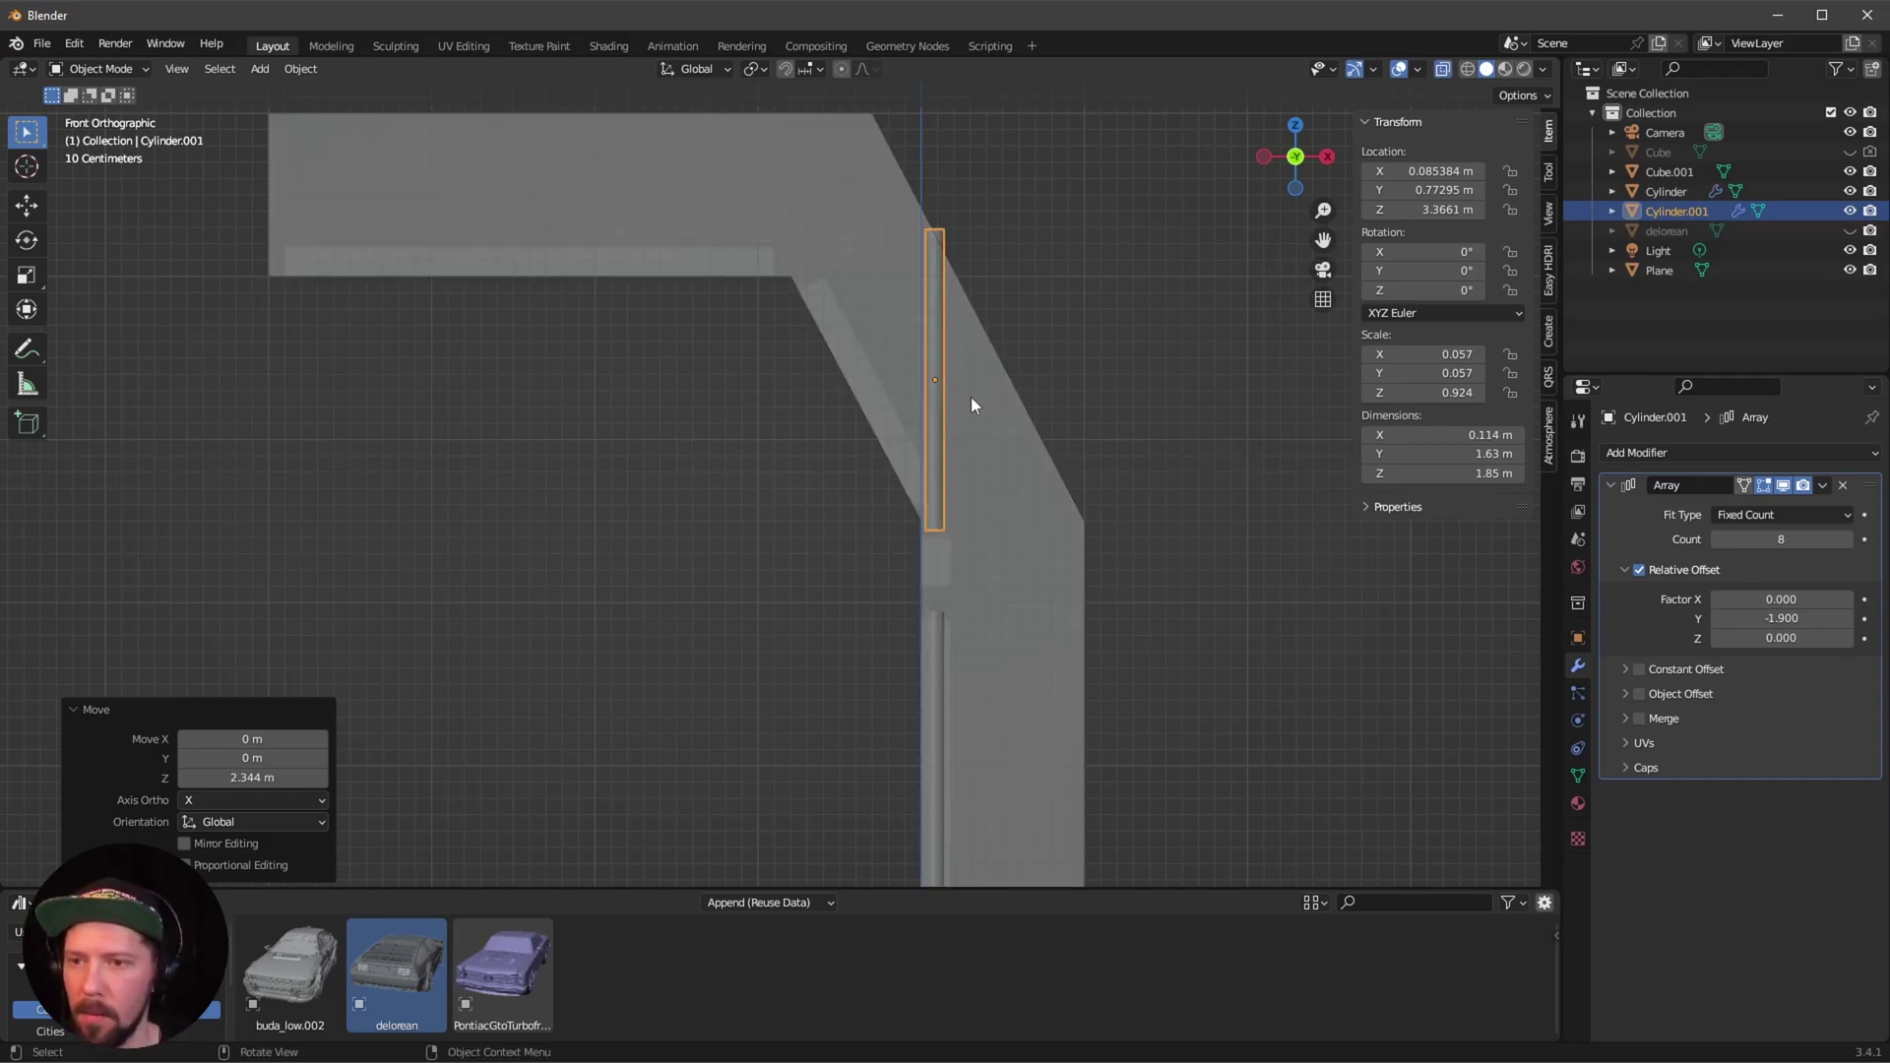
{"action": "middle_click_drag", "start_coordinate": [988, 415], "coordinate": [854, 462], "text": "shift"}
{"action": "scroll", "coordinate": [998, 412], "scroll_direction": "up", "scroll_amount": 2}
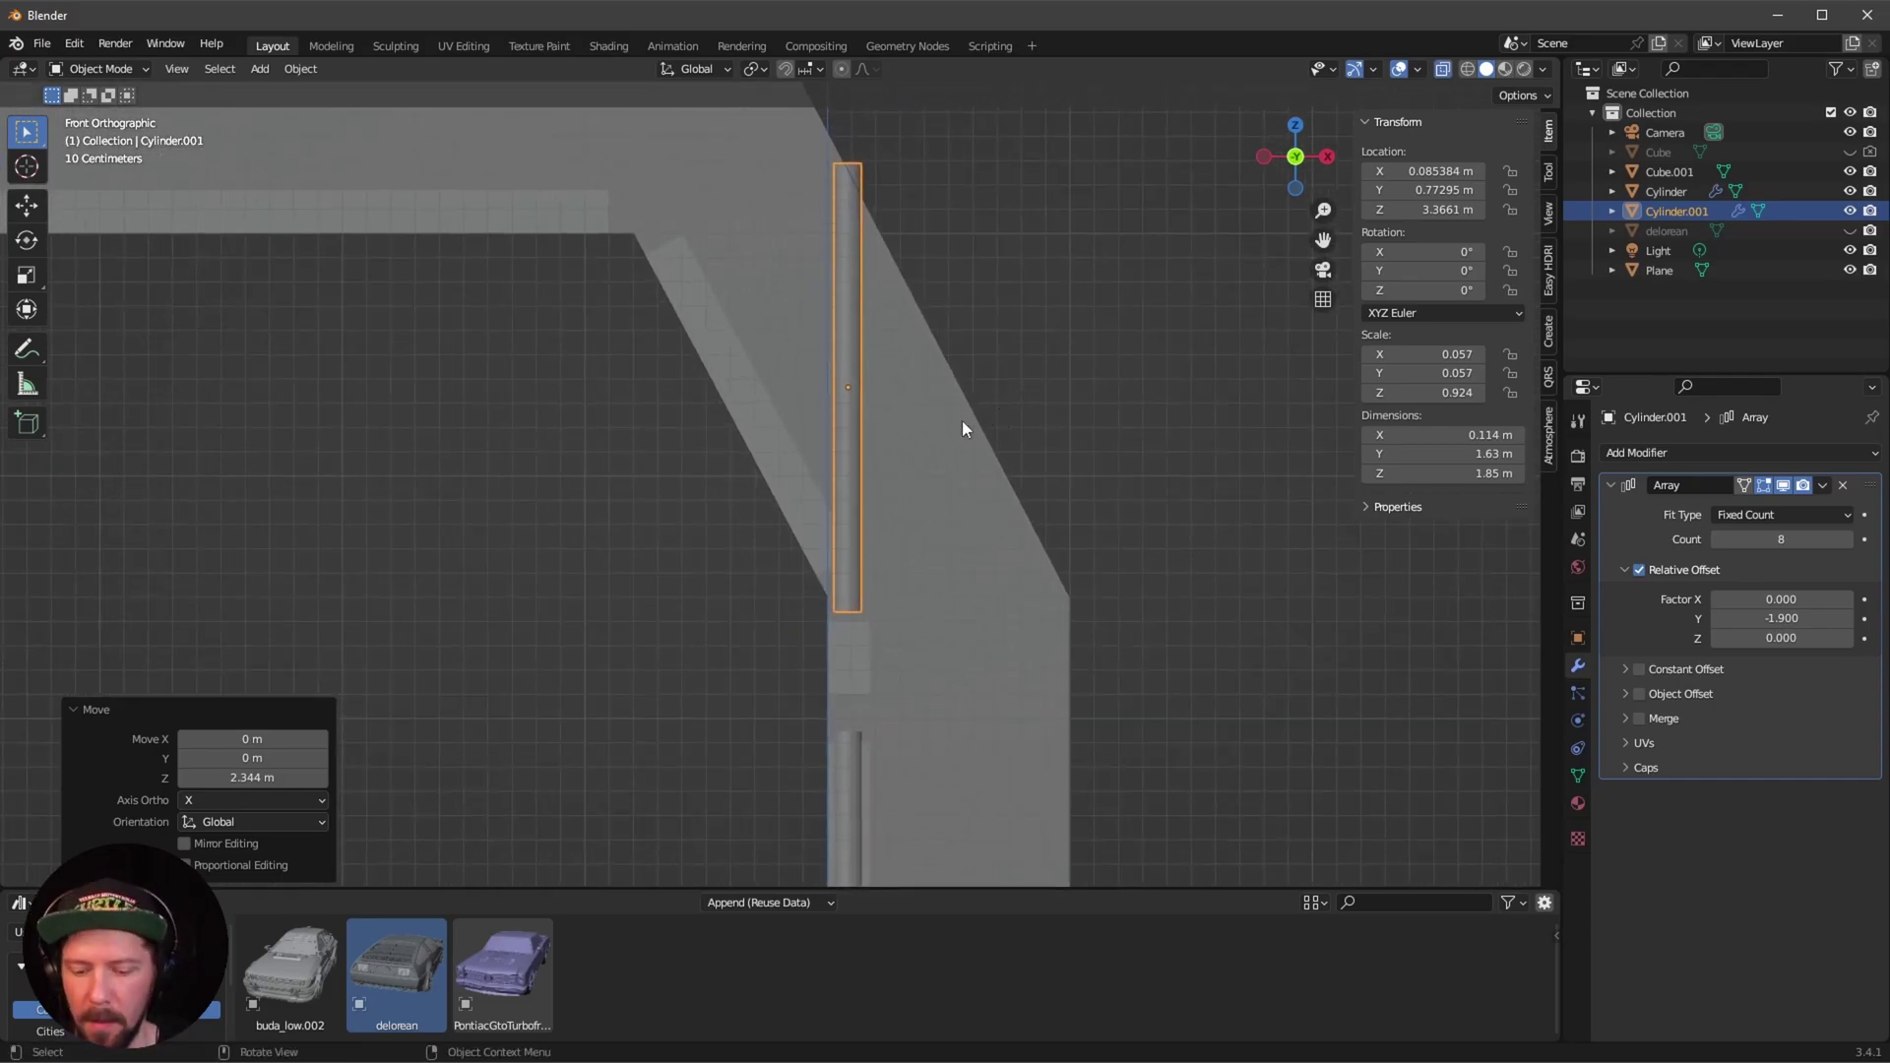
{"action": "key", "text": "r"}
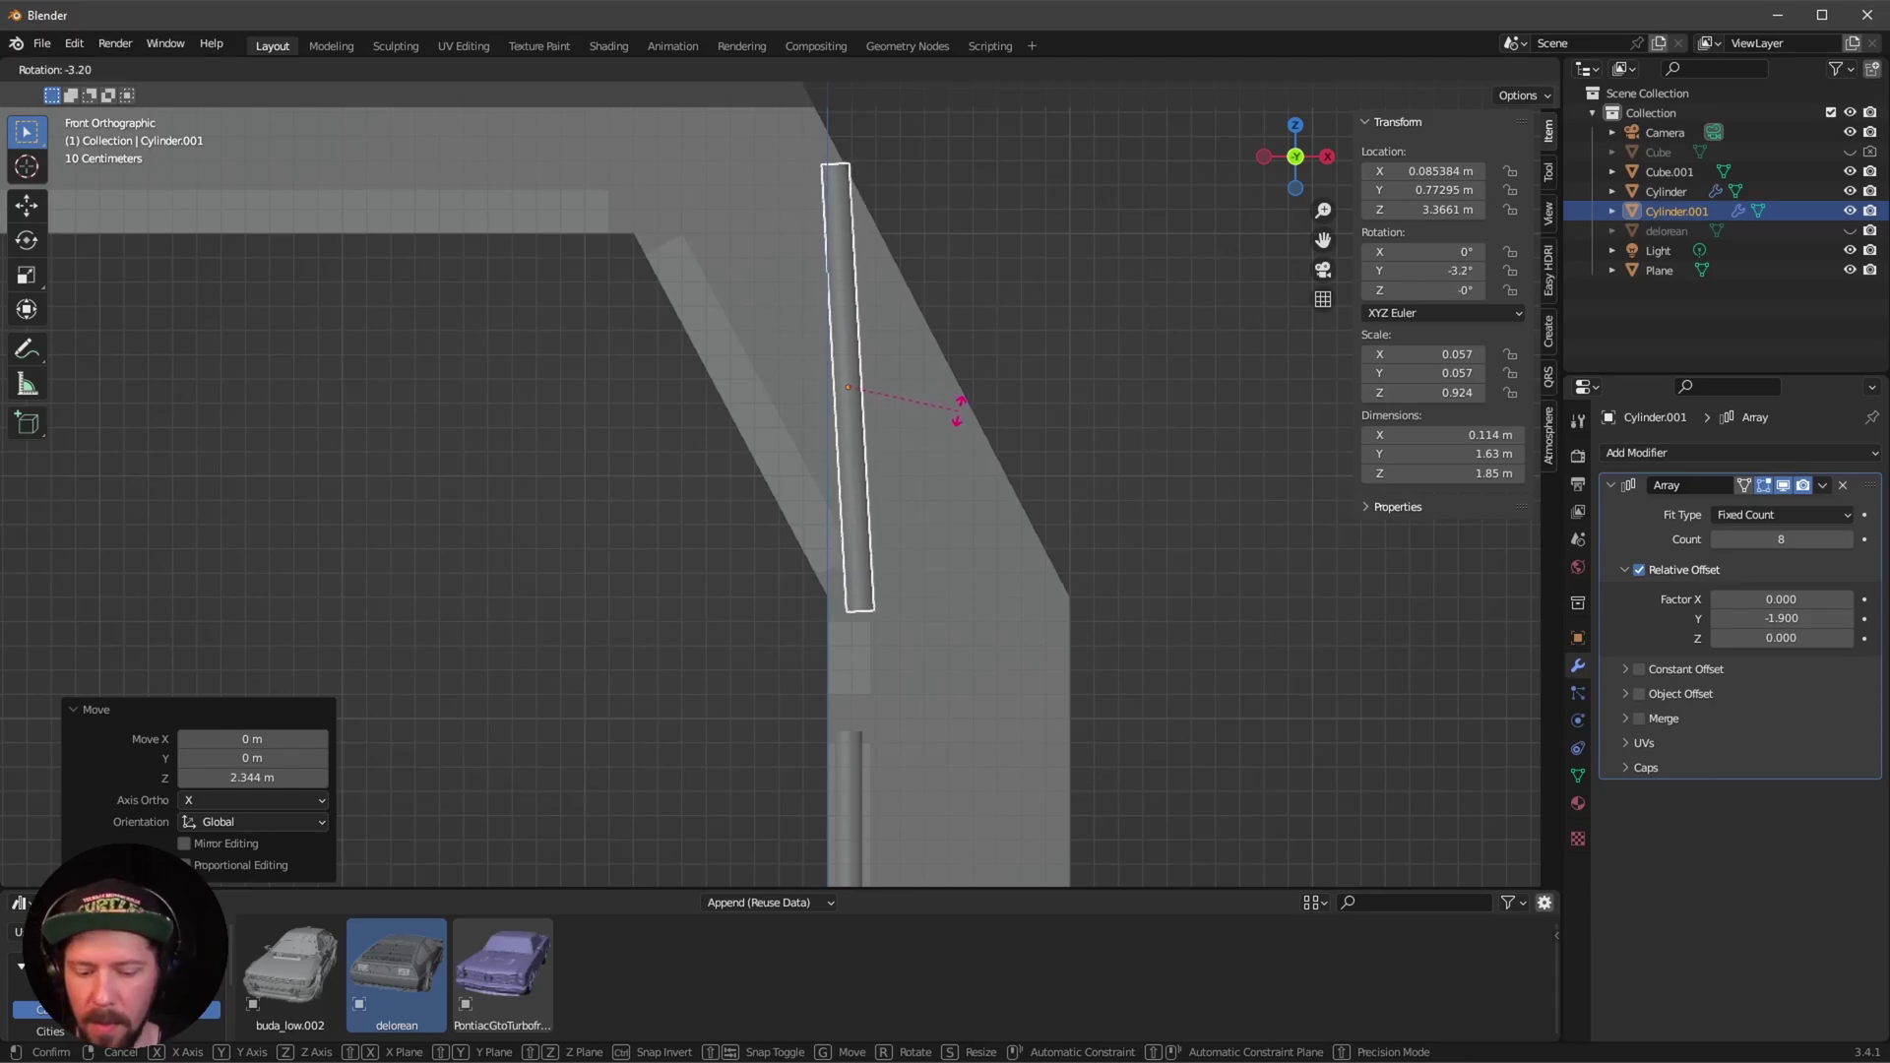
{"action": "key", "text": "y"}
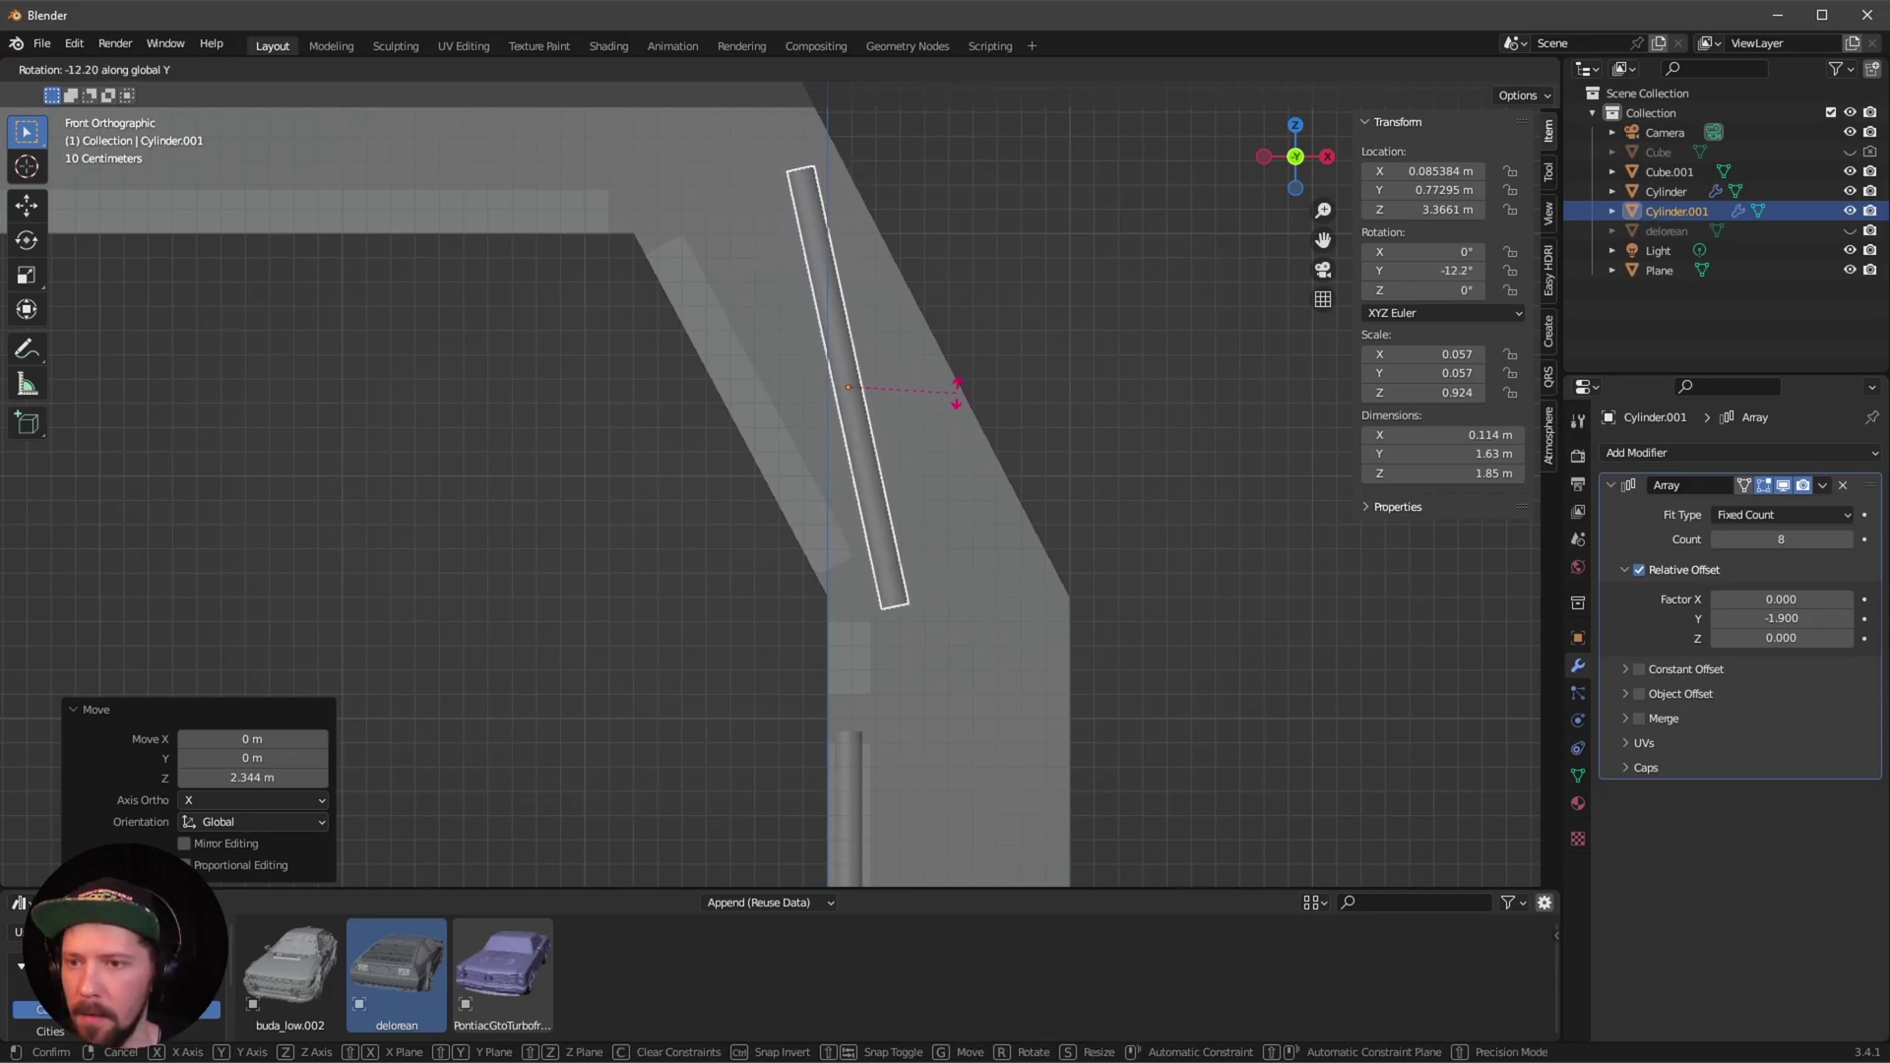
{"action": "key", "text": "Escape"}
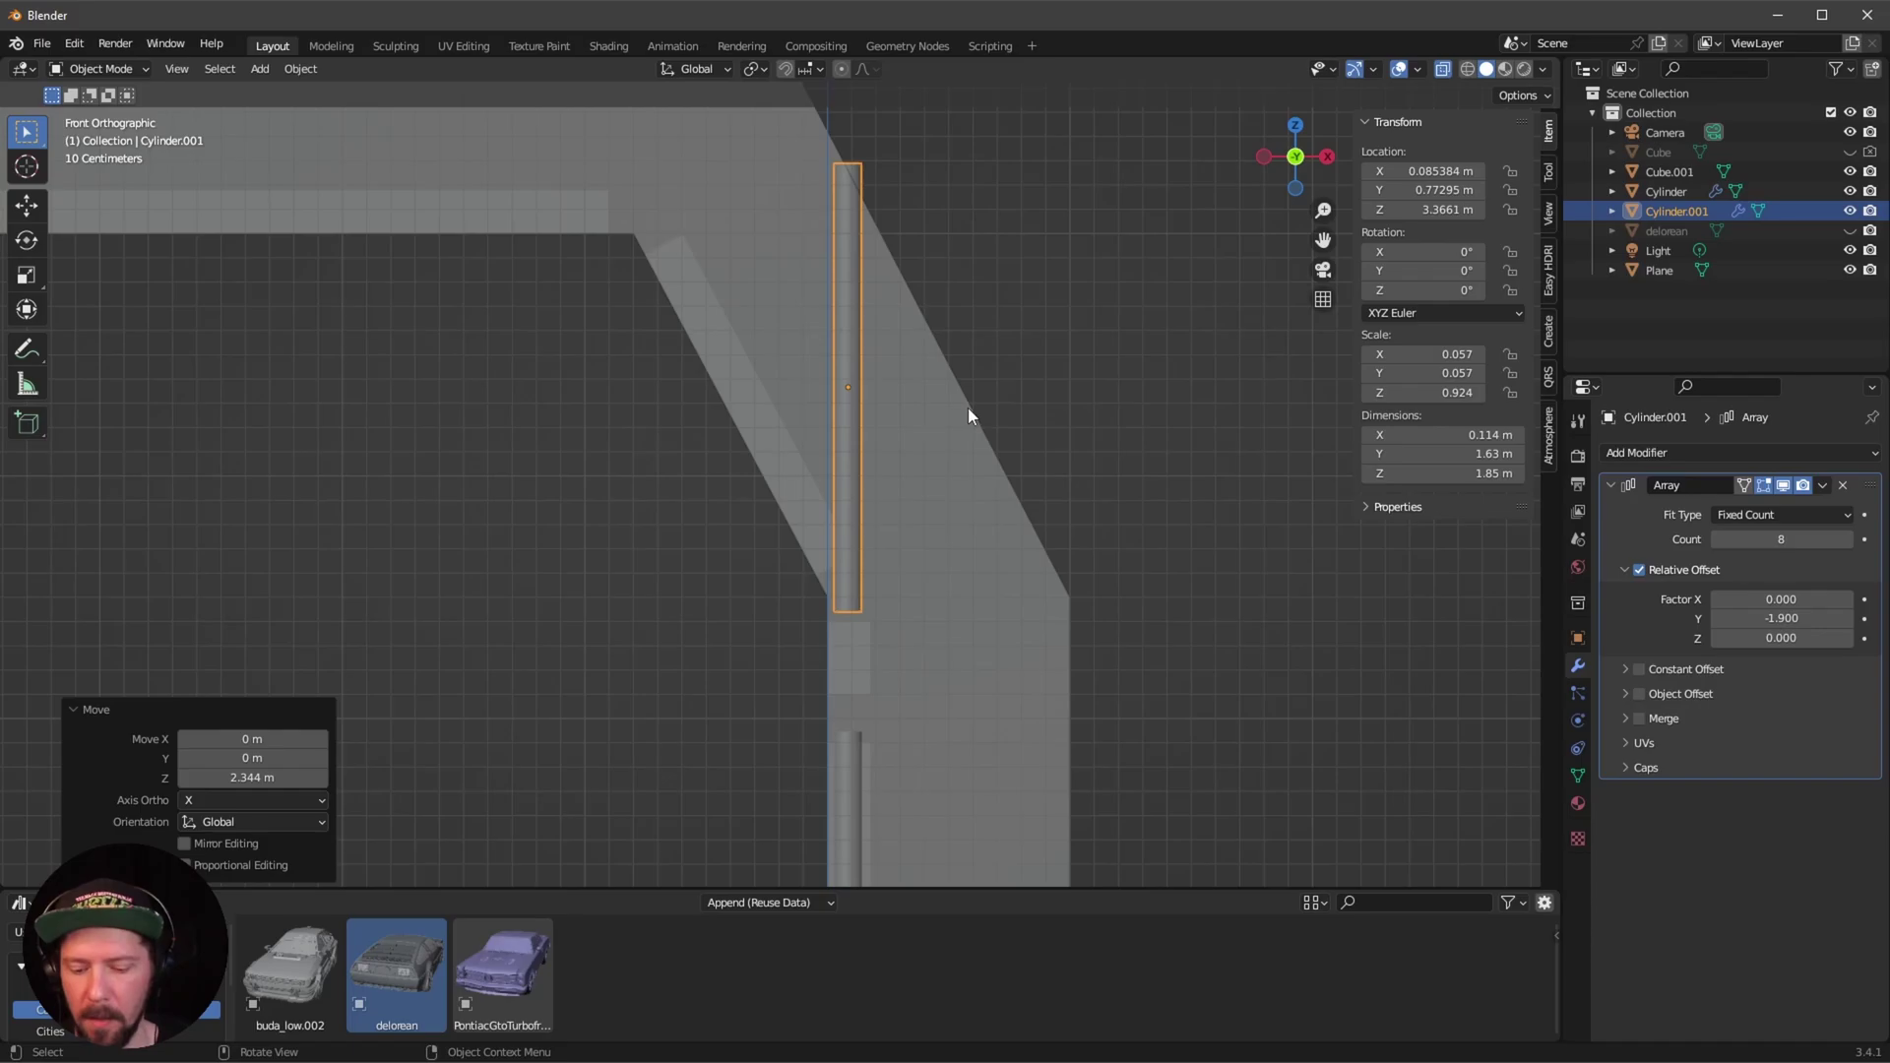
Tilt the duplicated tubes to about -27.8° around Y and move them about -0.406 m in X and -0.065 m in Z into the sloped recess.
{"action": "key", "text": "r"}
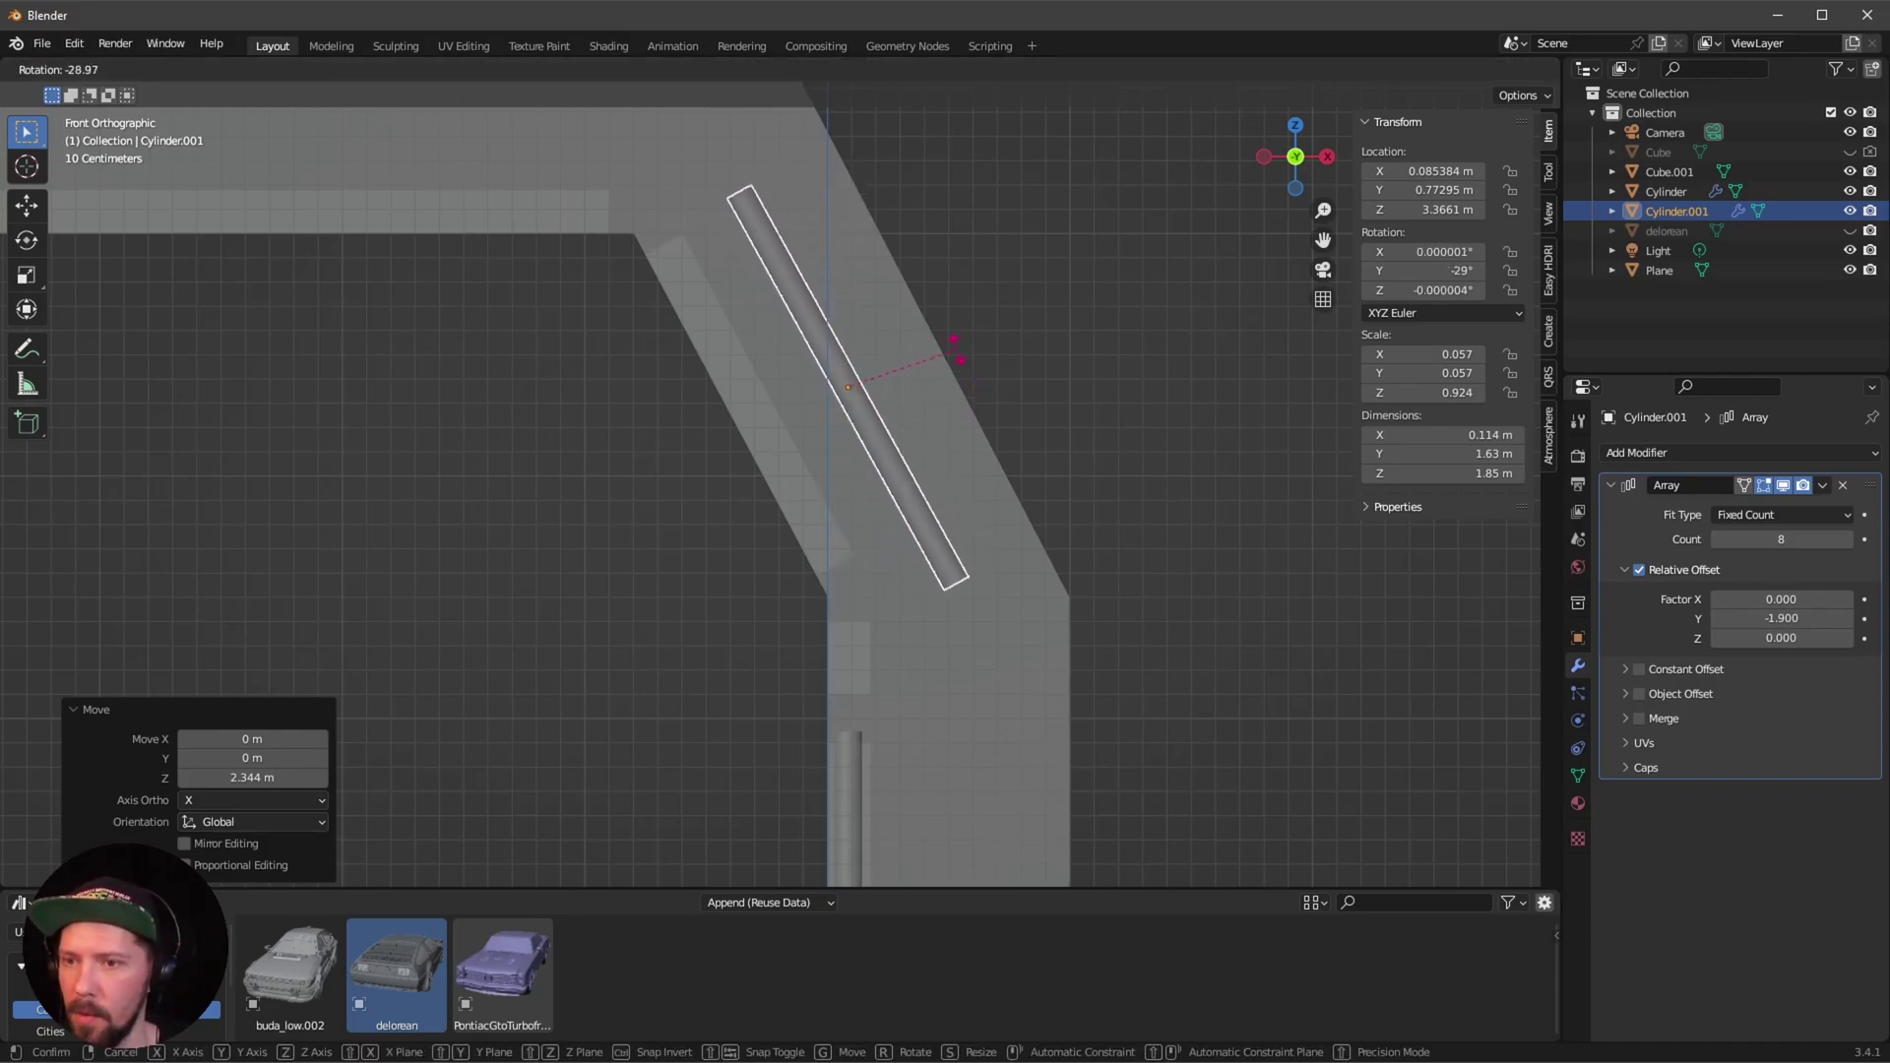
{"action": "left_click", "coordinate": [952, 358]}
{"action": "key", "text": "g"}
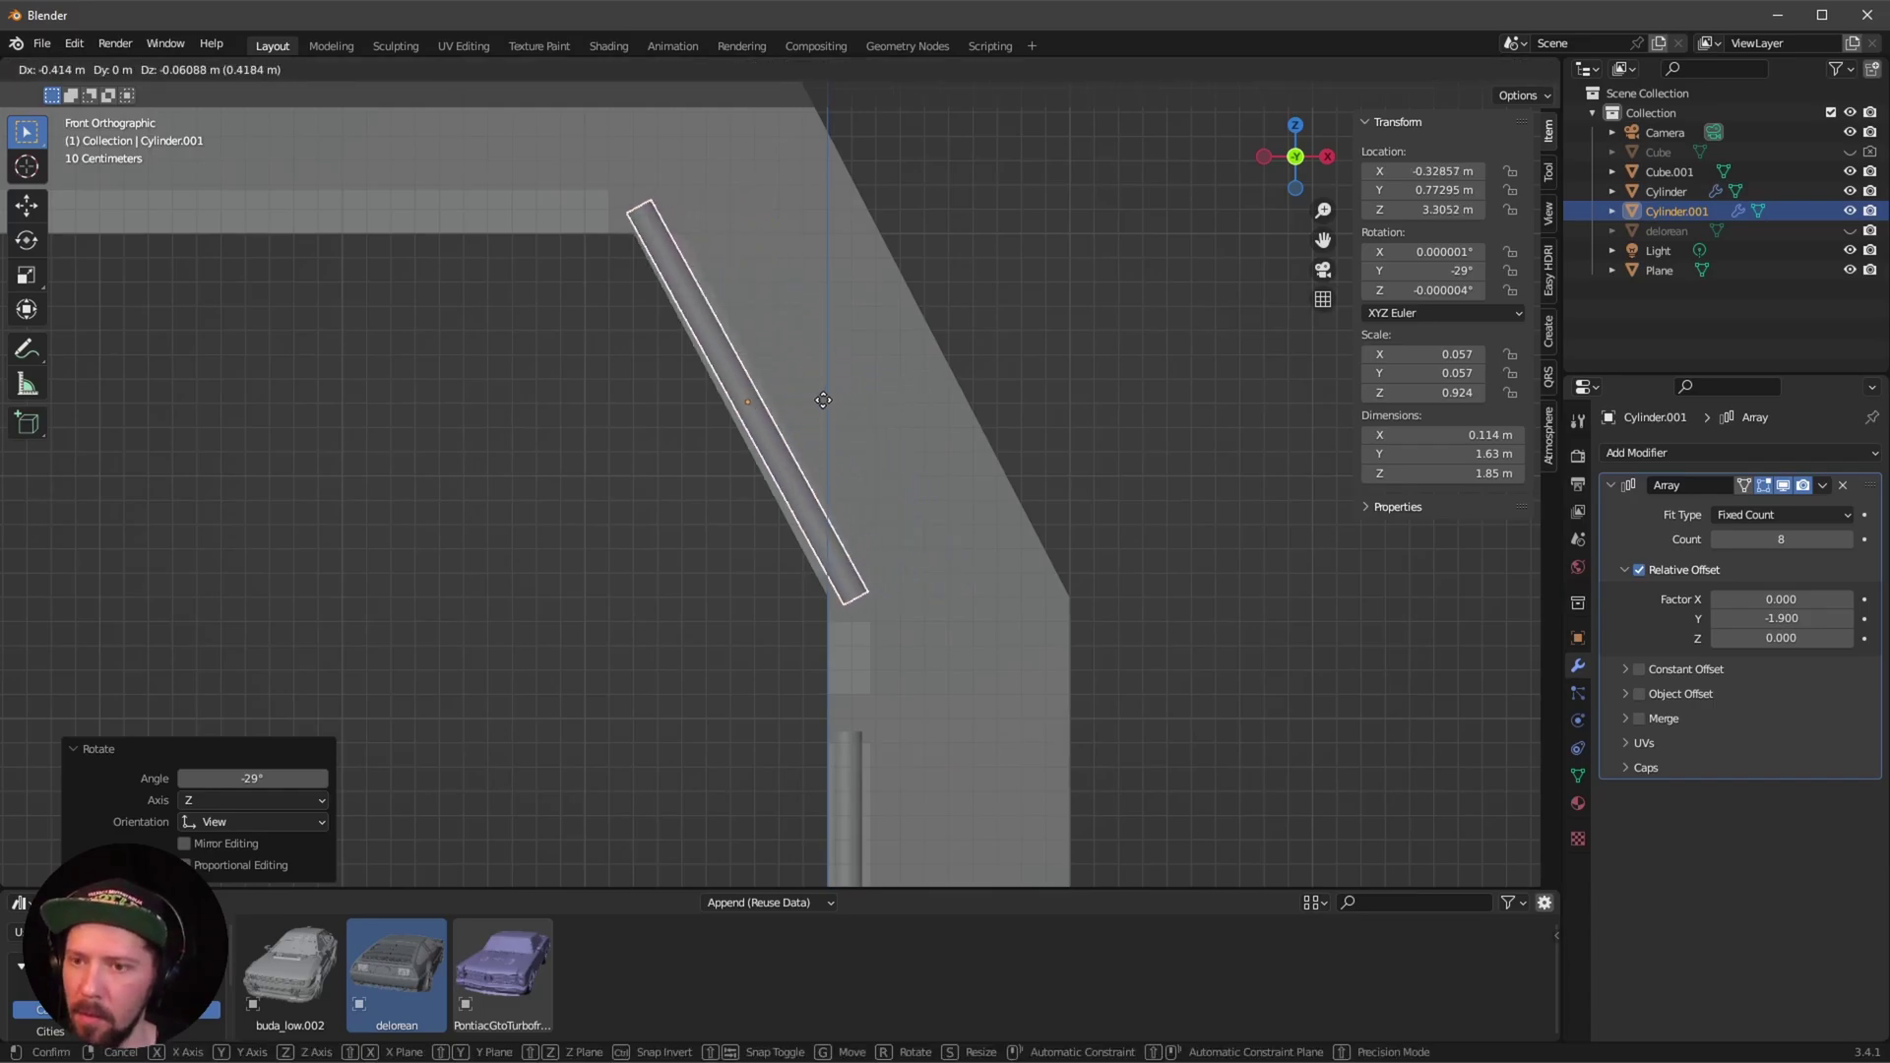
{"action": "left_click", "coordinate": [837, 402]}
{"action": "key", "text": "r"}
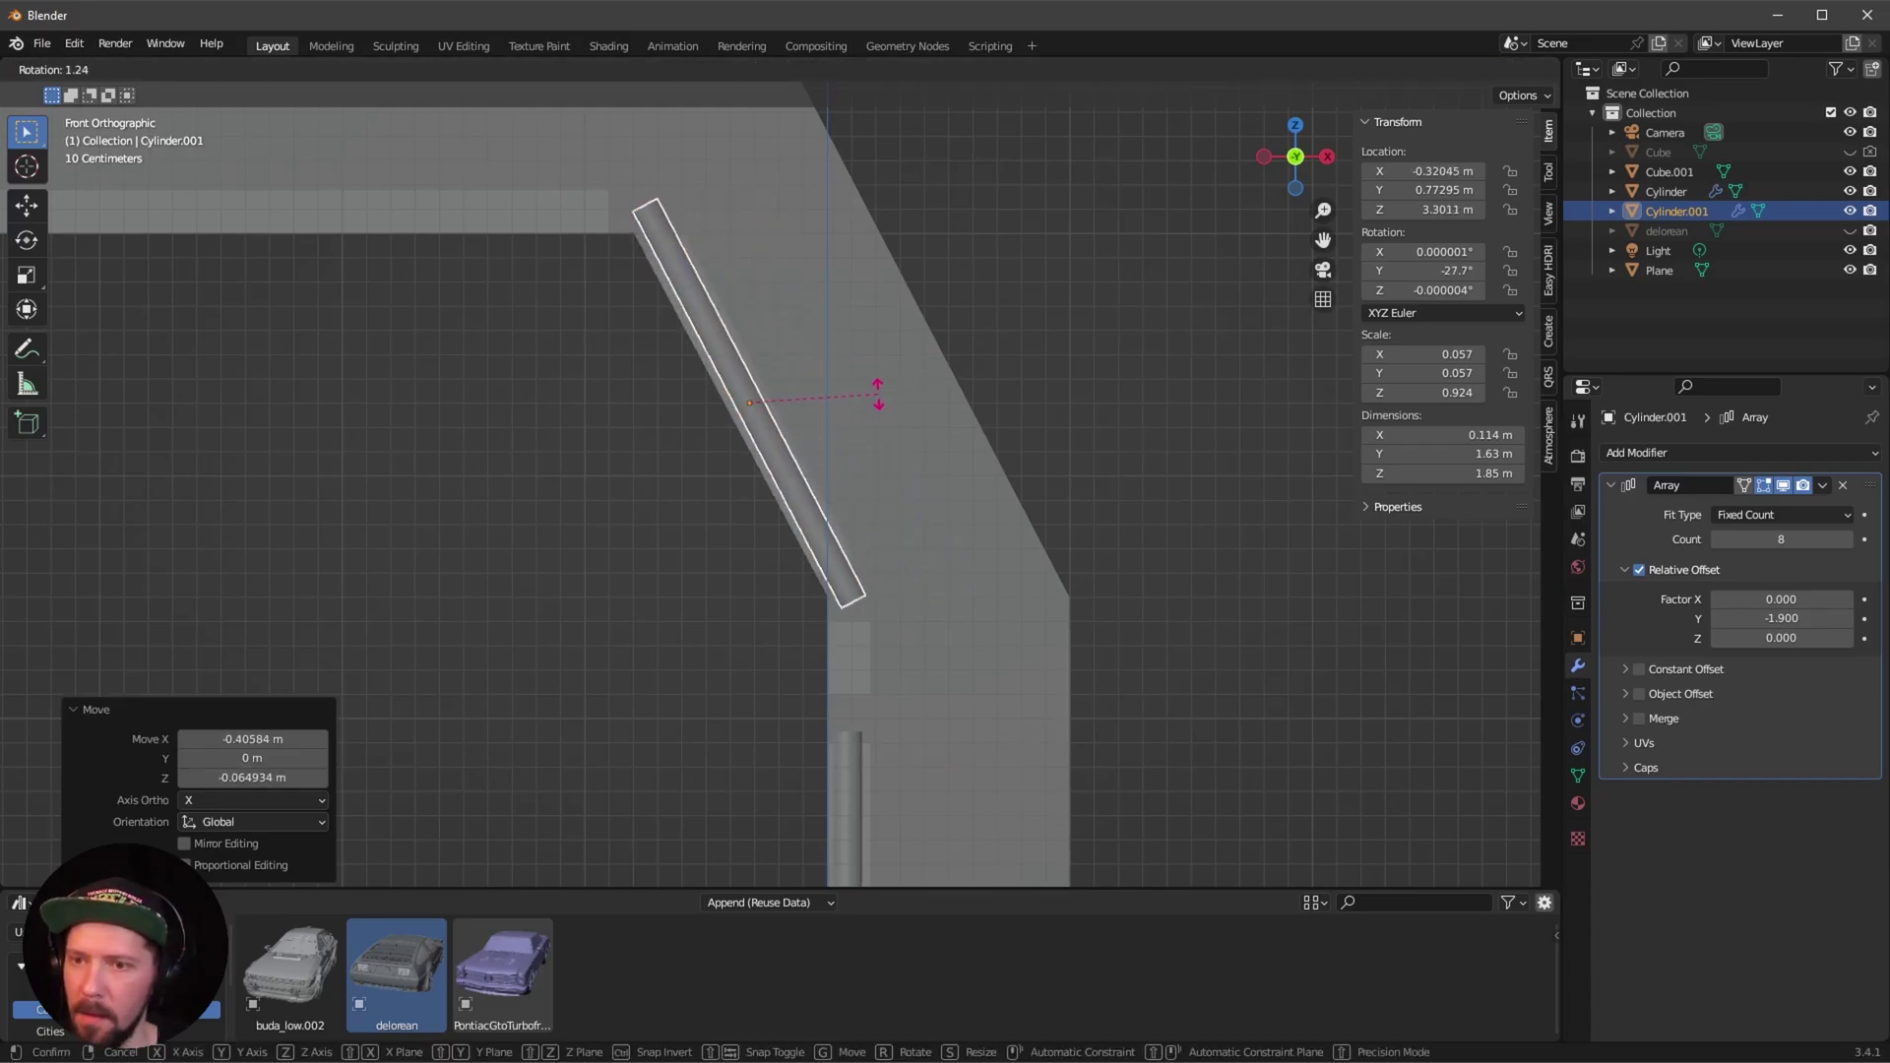
{"action": "left_click", "coordinate": [868, 399]}
Turn off the viewport overlays and view the sloped tubes in perspective.
{"action": "middle_click_drag", "start_coordinate": [868, 400], "coordinate": [1047, 410]}
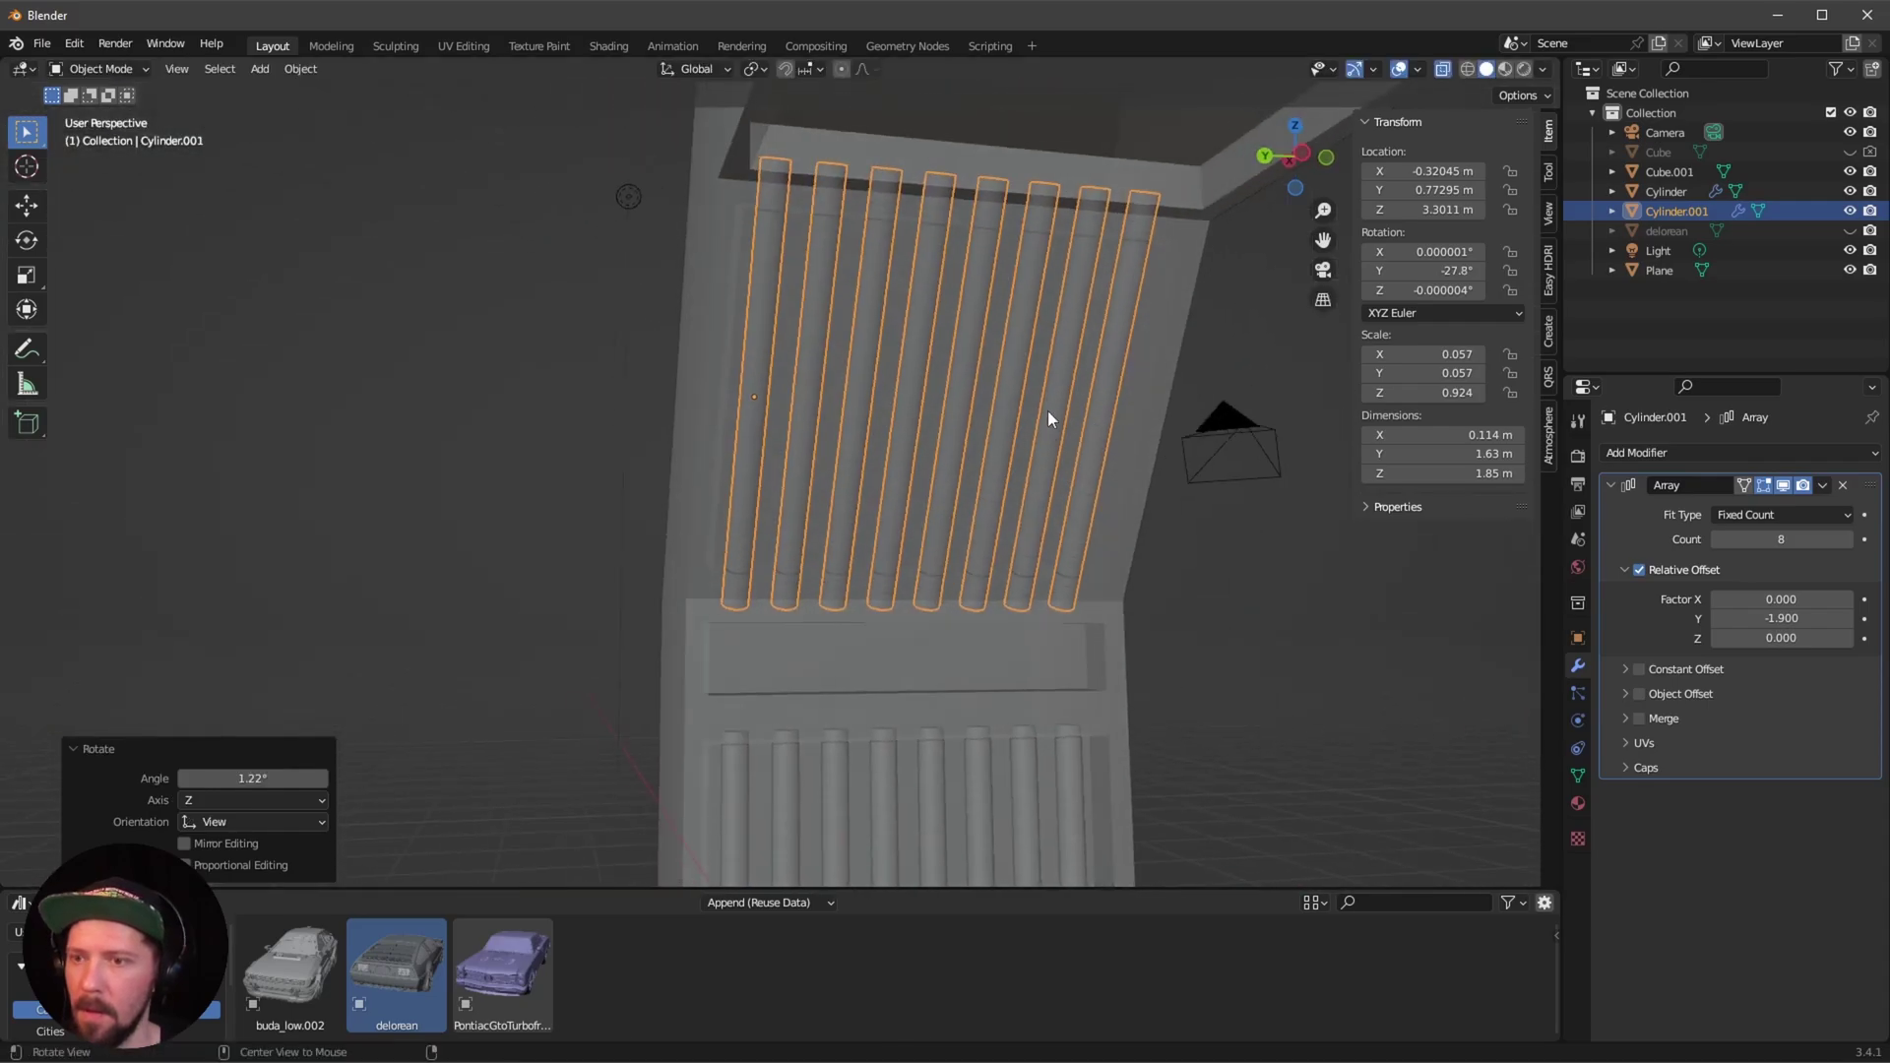
{"action": "left_click", "coordinate": [1398, 69]}
{"action": "middle_click_drag", "start_coordinate": [1391, 87], "coordinate": [903, 474]}
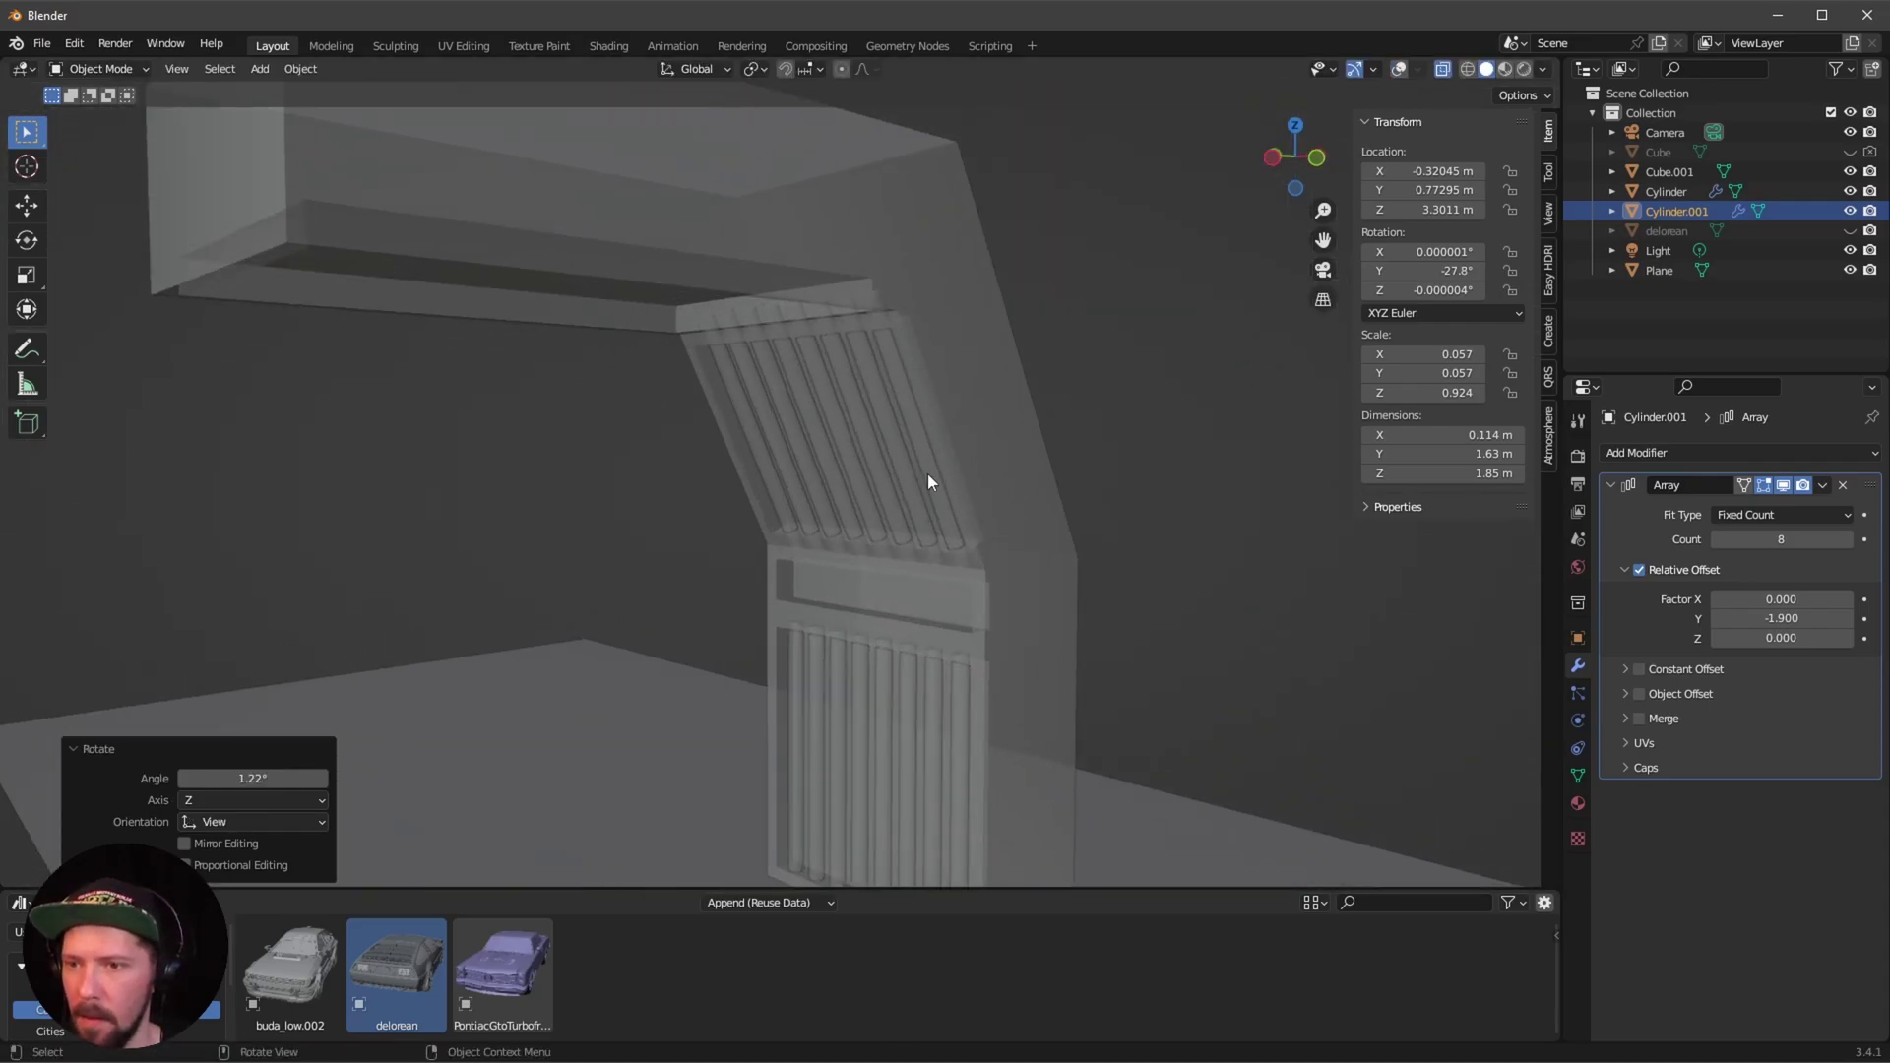
Select the sloped tube array, duplicate it in place and view the structure from the front.
{"action": "left_click", "coordinate": [927, 474]}
{"action": "left_click", "coordinate": [1663, 212]}
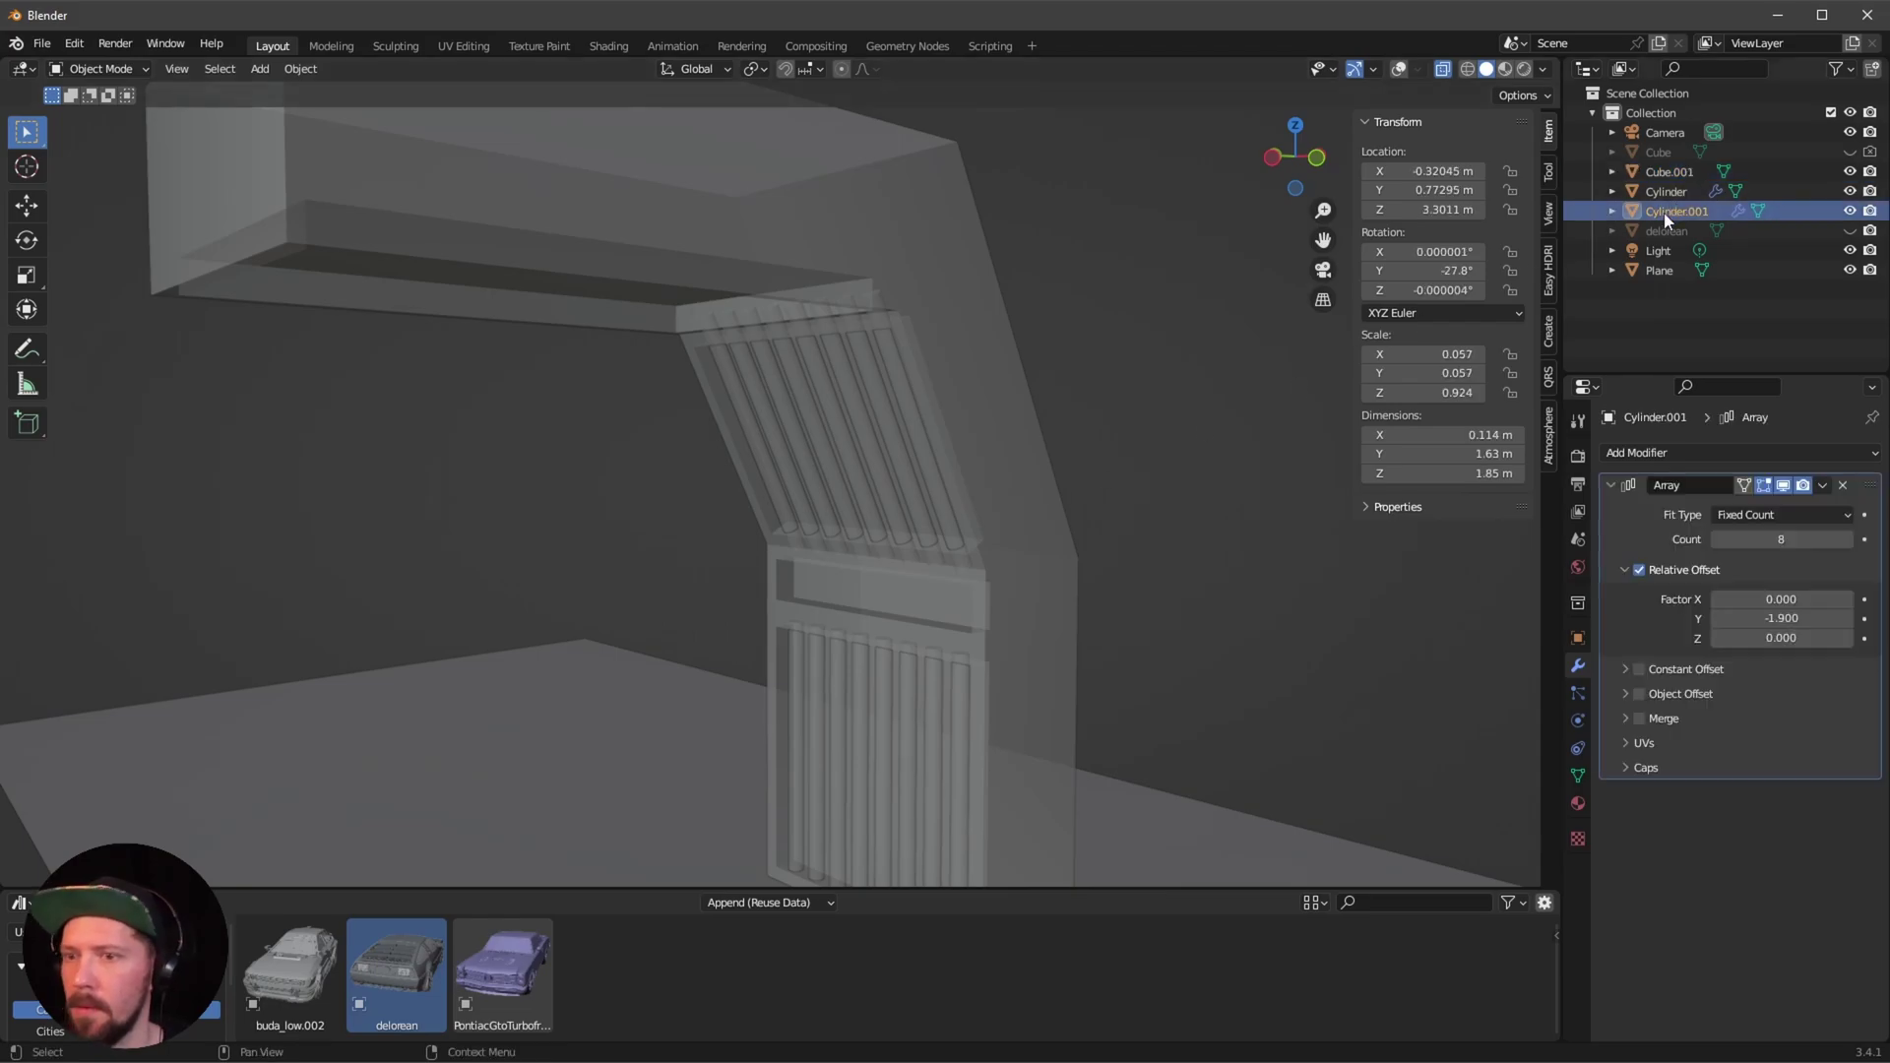
{"action": "middle_click_drag", "start_coordinate": [994, 442], "coordinate": [912, 468]}
{"action": "key", "text": "shift+d"}
{"action": "key", "text": "Escape"}
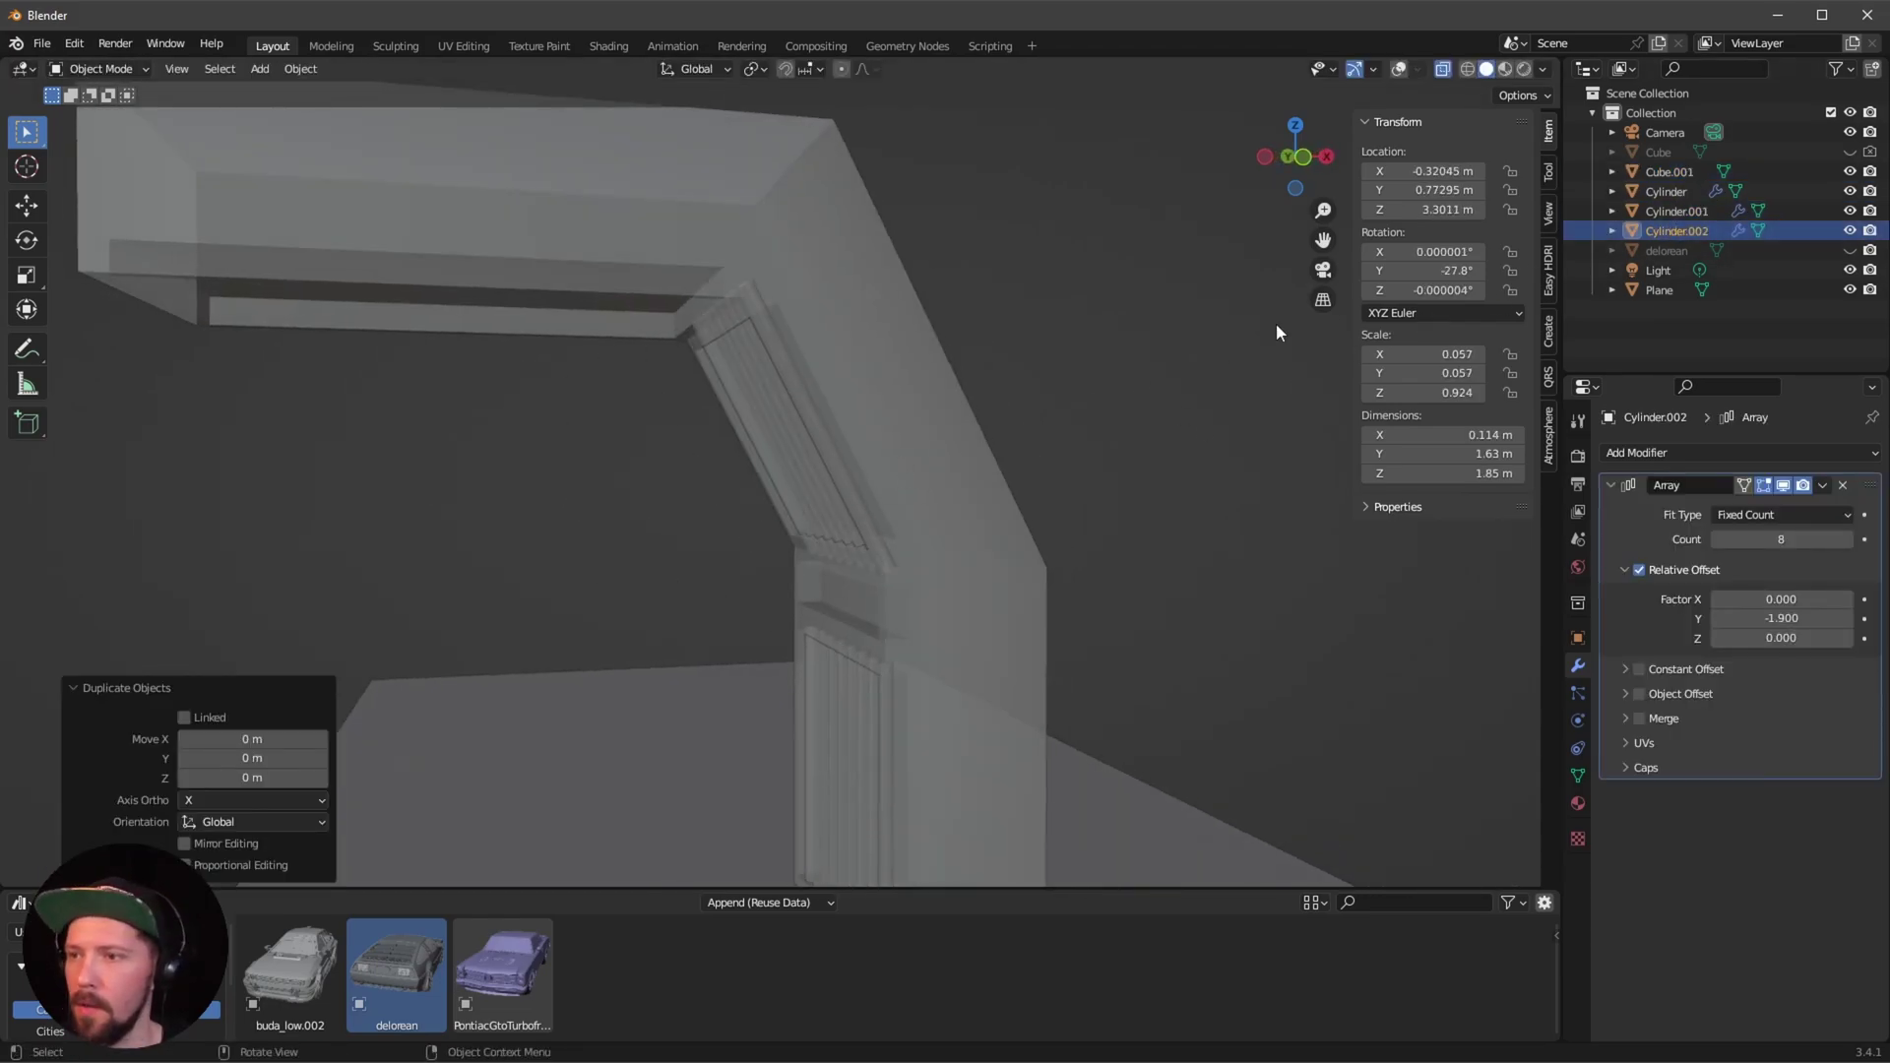
{"action": "key", "text": "KP_1"}
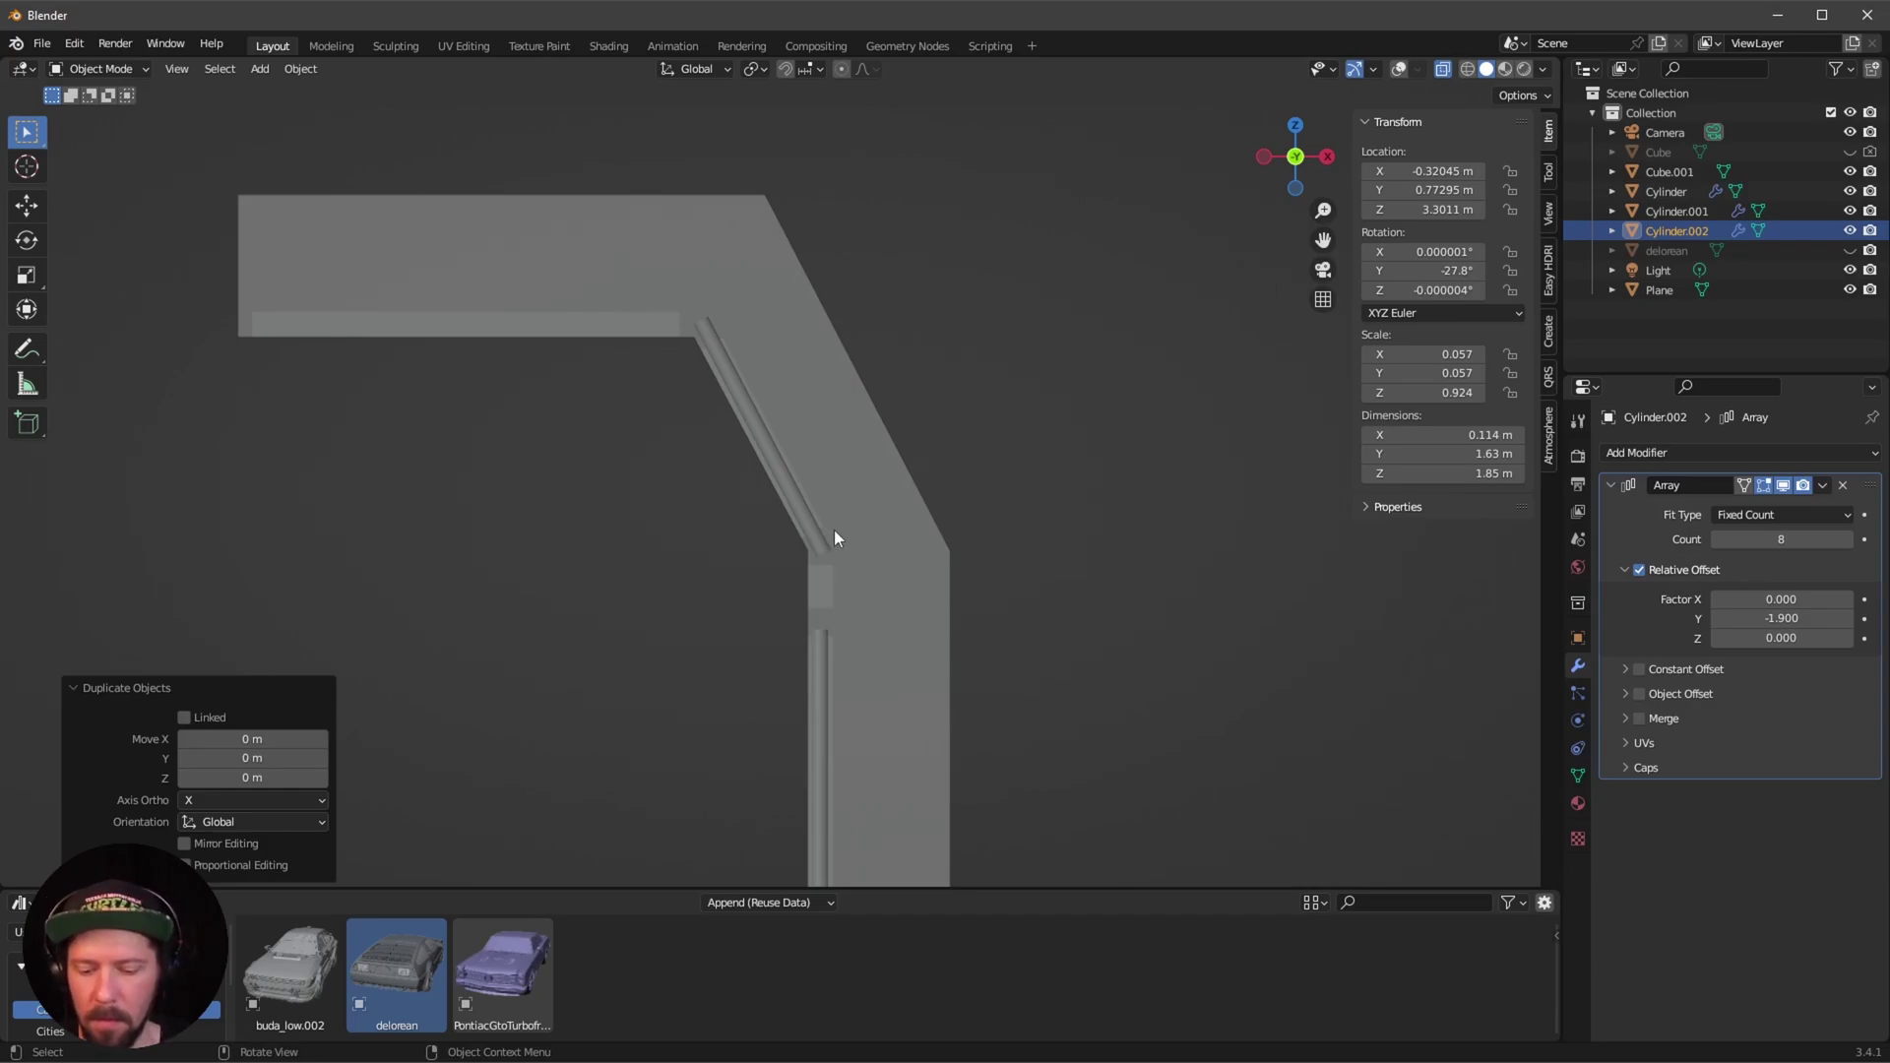
{"action": "key", "text": "r"}
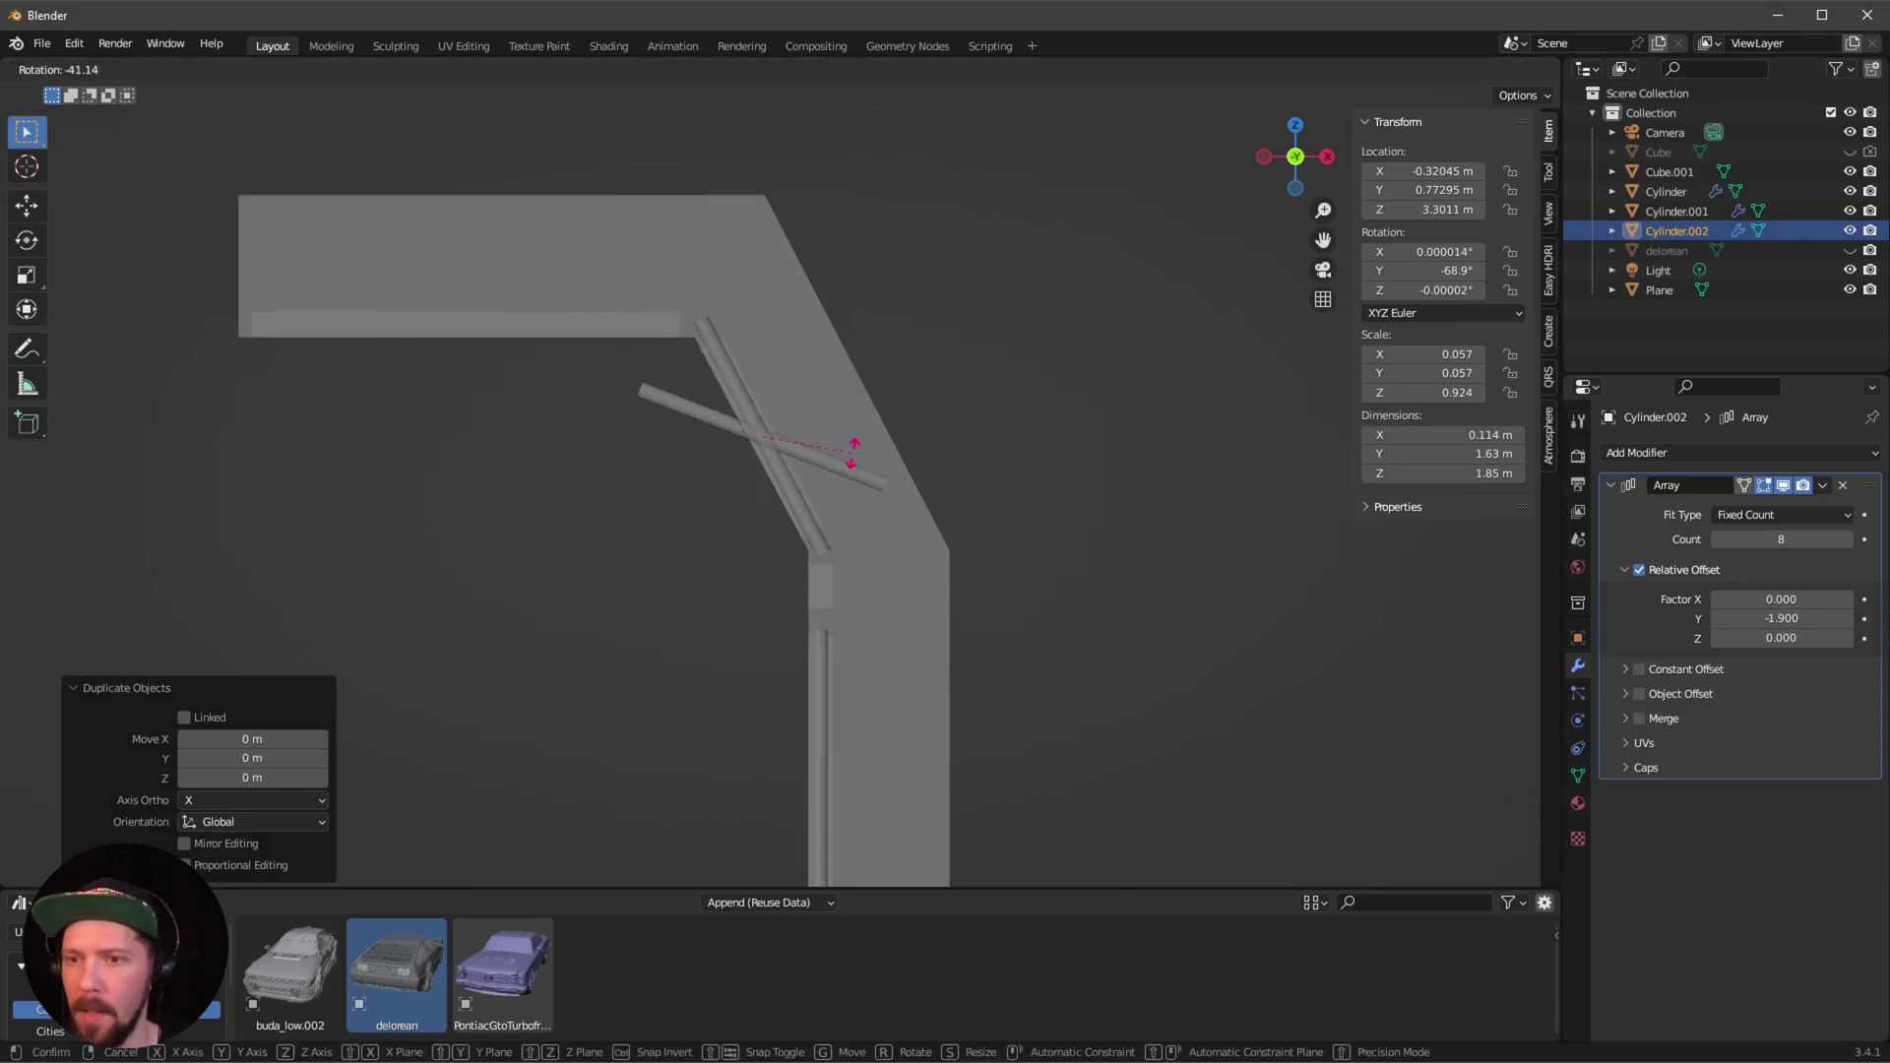
{"action": "right_click", "coordinate": [854, 453]}
{"action": "left_click_drag", "start_coordinate": [1442, 270], "coordinate": [1240, 332]}
Set the new duplicate's rotation to 0° in X, -90° in Y and 0° in Z.
{"action": "left_click", "coordinate": [1427, 270]}
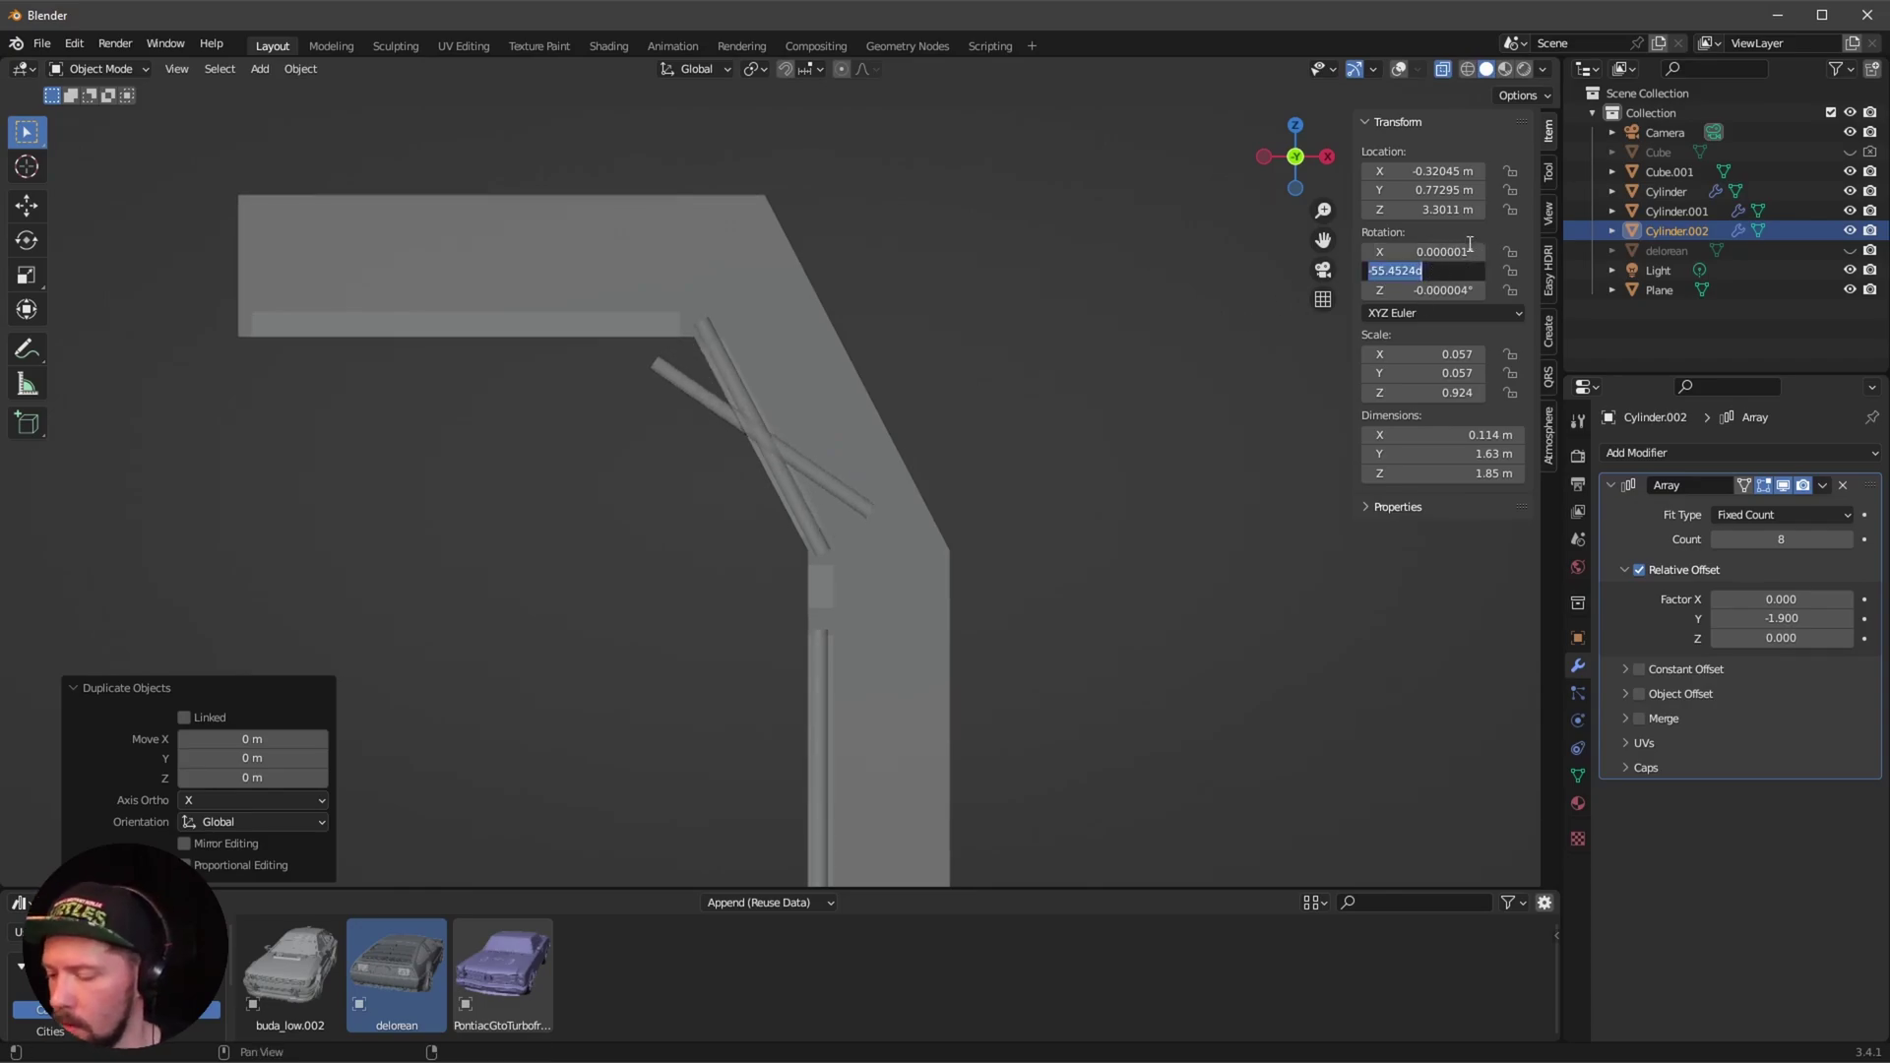
{"action": "type", "text": "-90"}
{"action": "key", "text": "Return"}
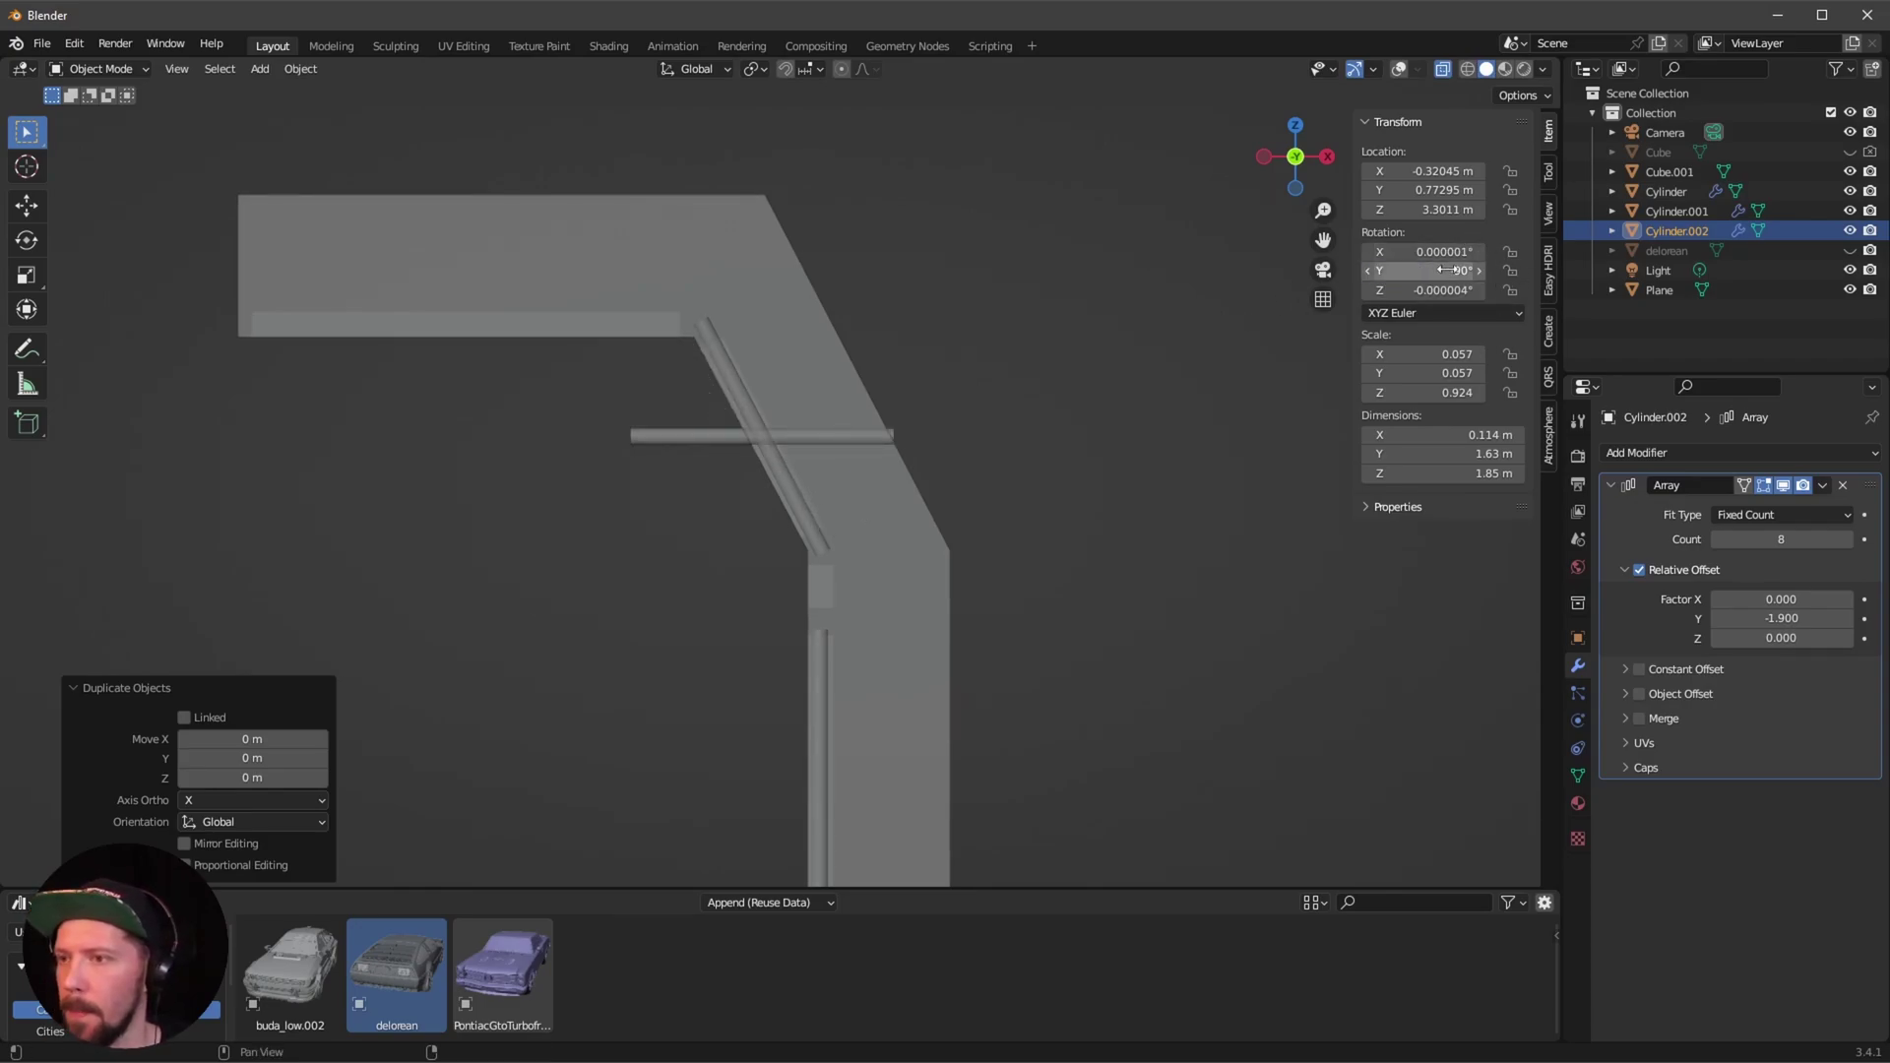
{"action": "left_click", "coordinate": [1451, 246]}
{"action": "type", "text": "0"}
{"action": "key", "text": "Tab"}
{"action": "key", "text": "Tab"}
{"action": "type", "text": "0"}
{"action": "key", "text": "Return"}
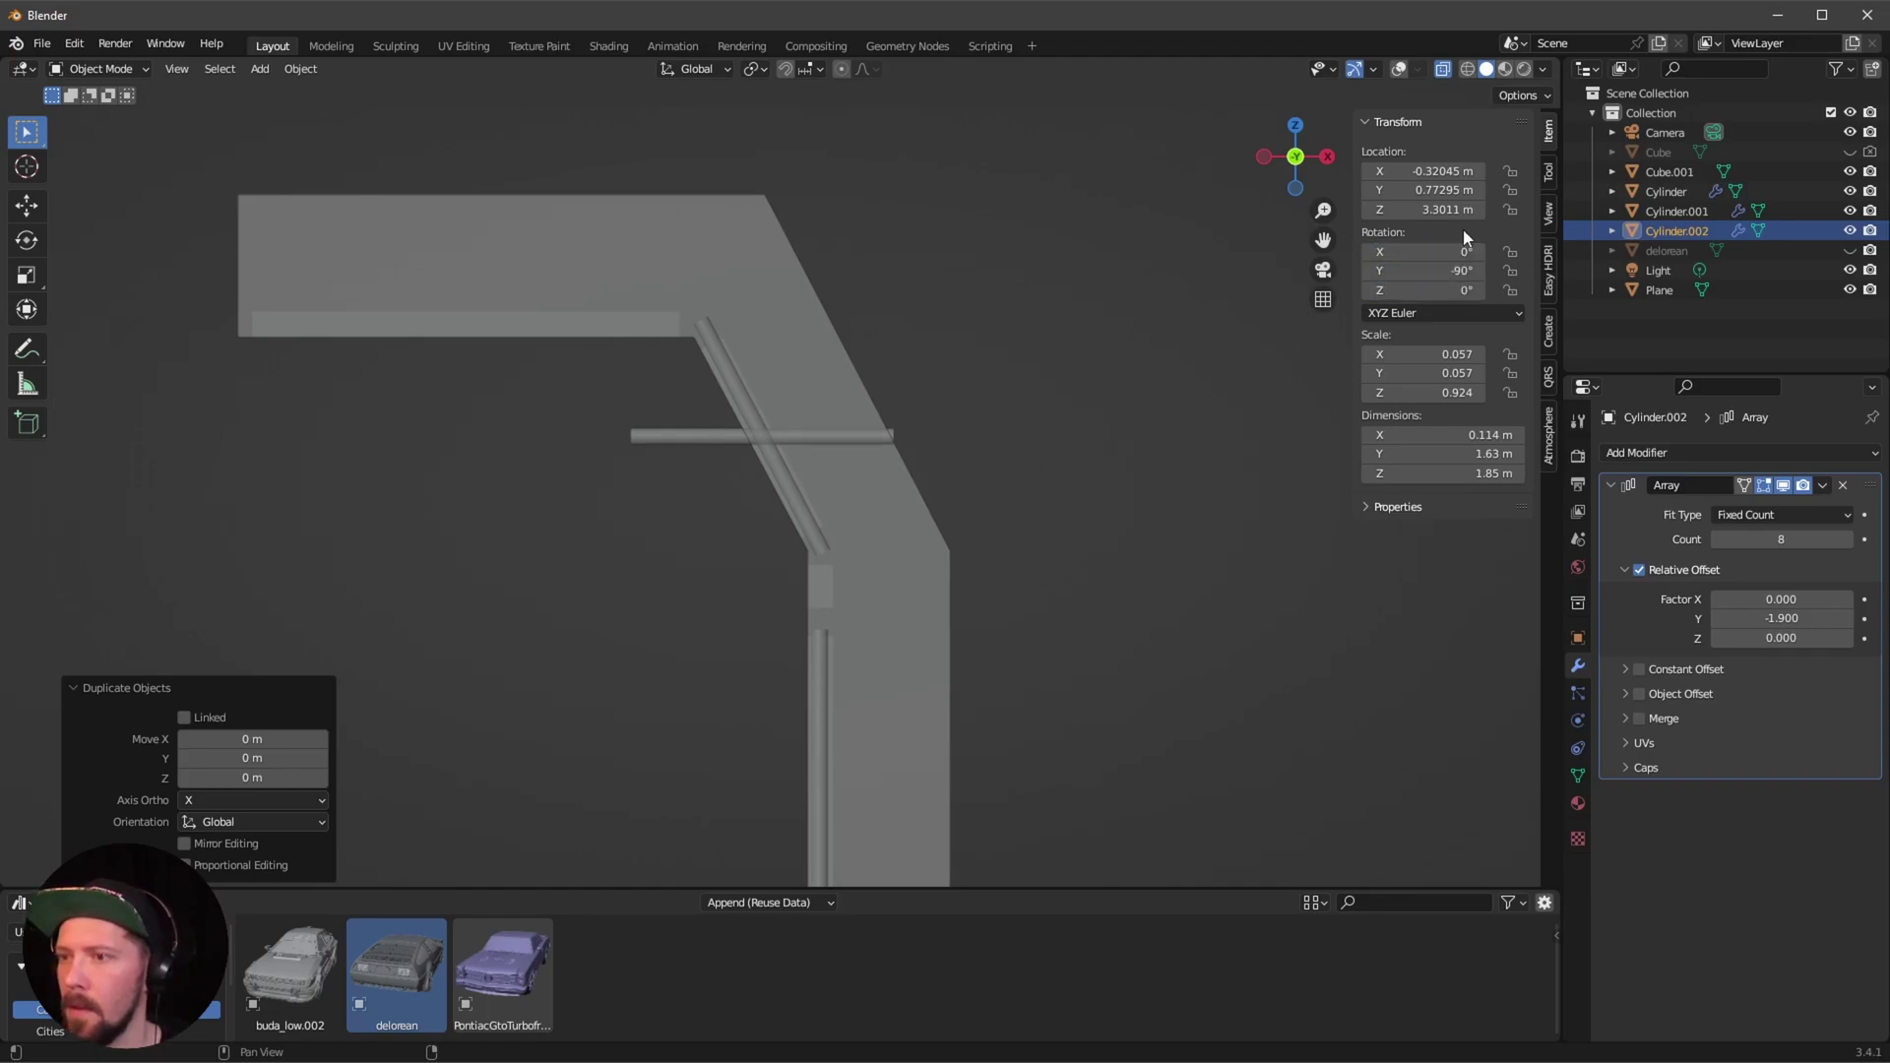
Move the horizontal tubes about -2.046 m in X and 0.788 m in Z into the overhead recess.
{"action": "key", "text": "g"}
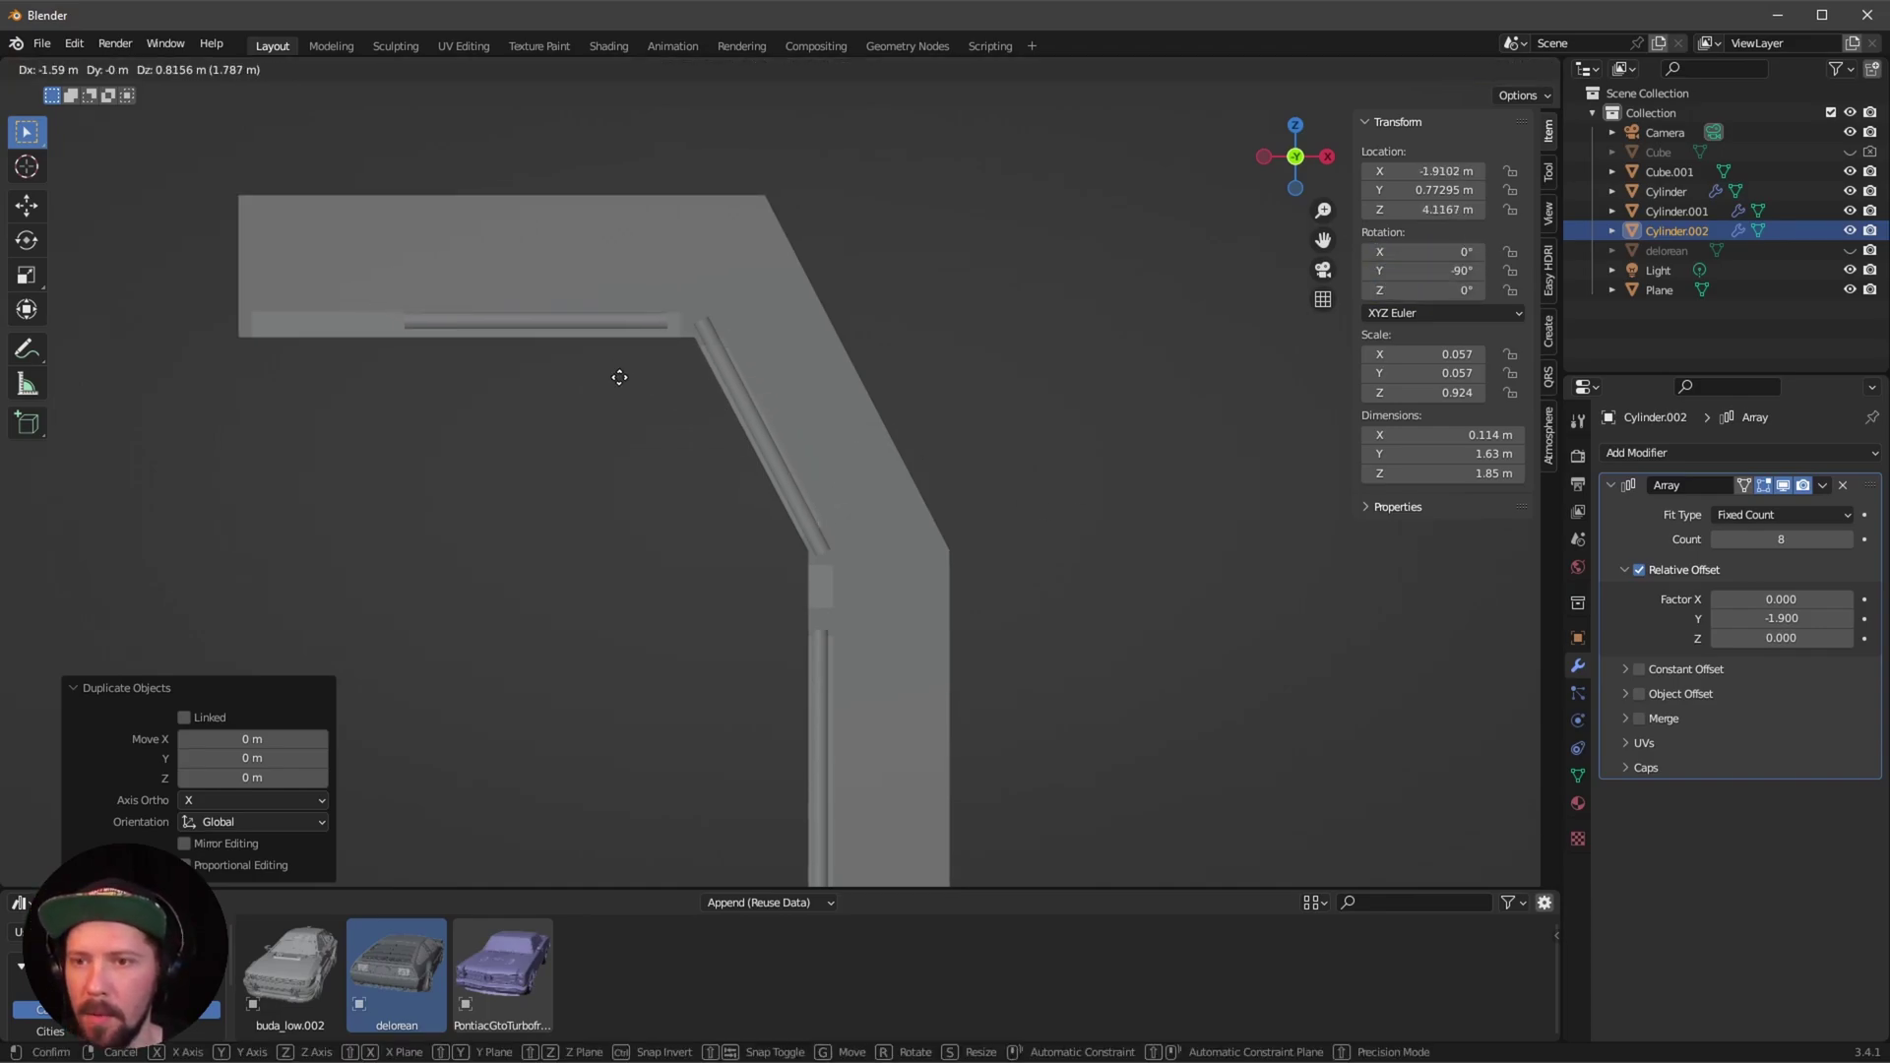
{"action": "left_click", "coordinate": [552, 380]}
{"action": "middle_click_drag", "start_coordinate": [520, 399], "coordinate": [602, 453], "text": "shift"}
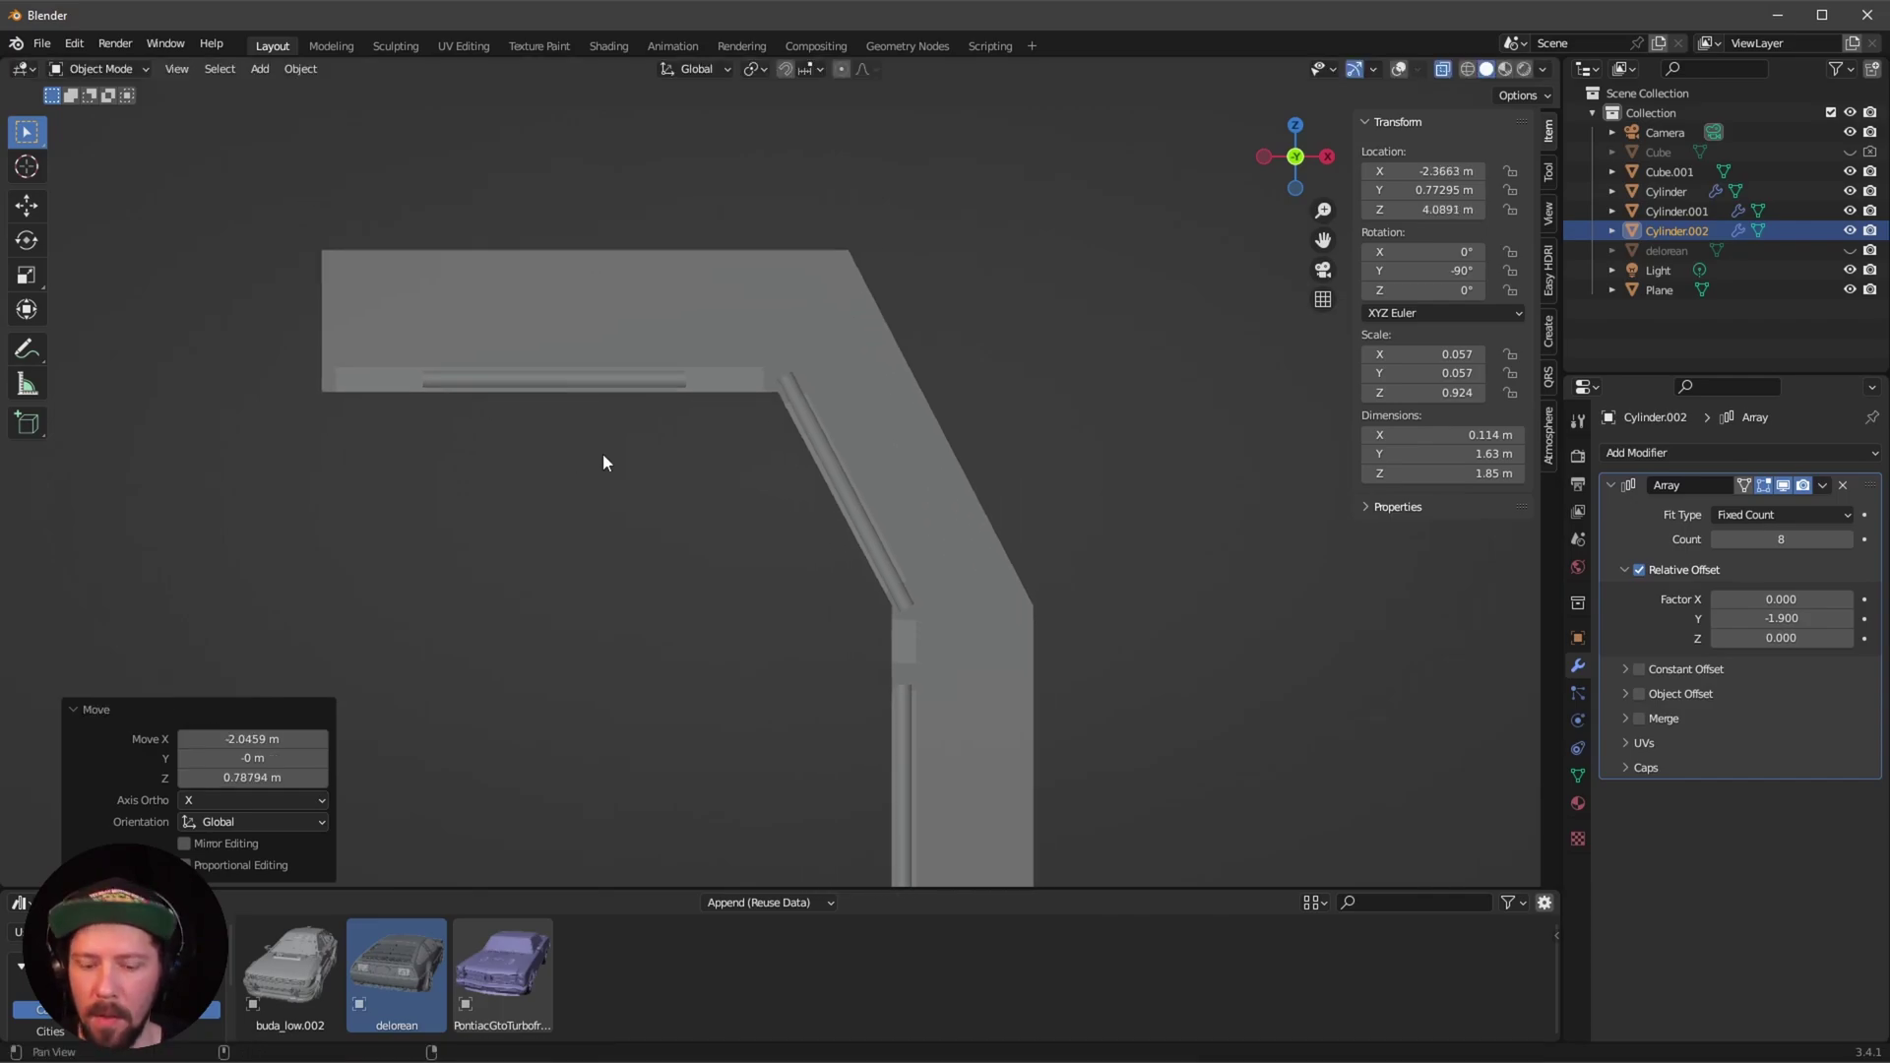
Stretch the overhead tubes along global X by a factor of 1.644 and shift them about -0.041 m in X to fit the recess.
{"action": "key", "text": "s"}
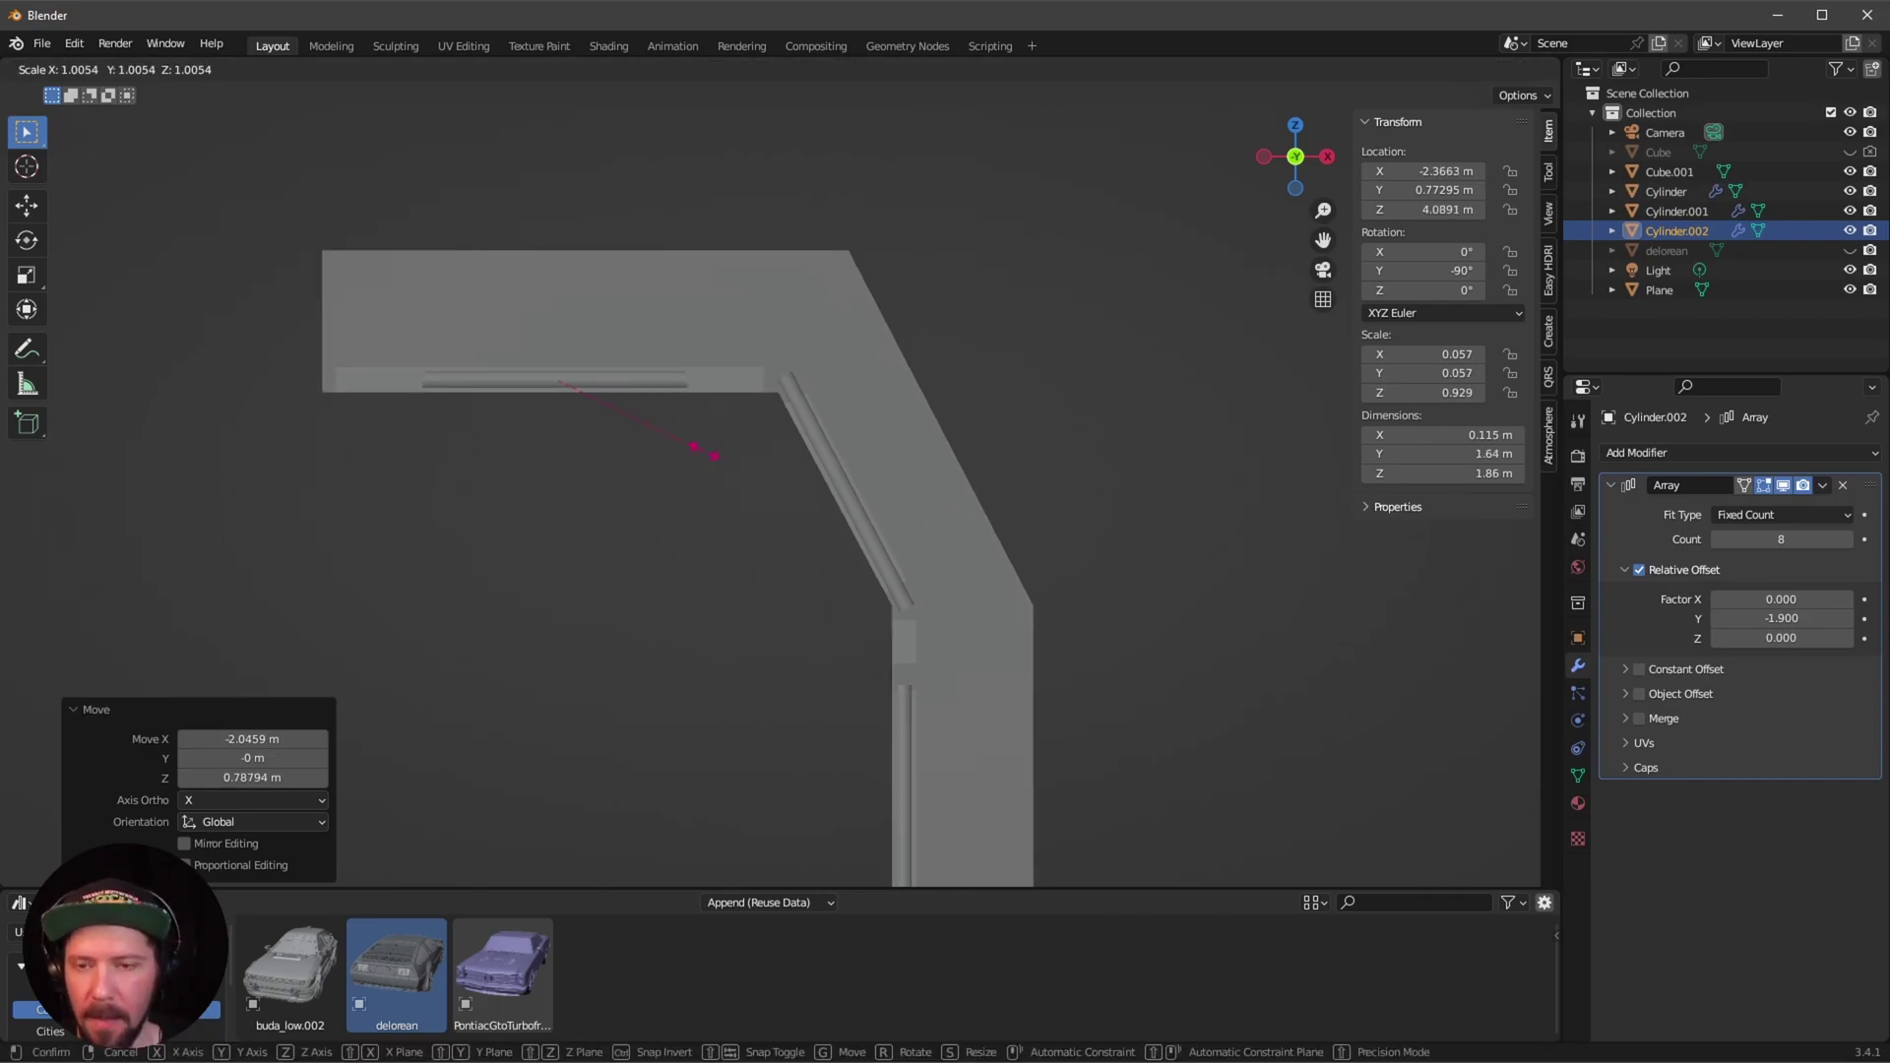
{"action": "key", "text": "x"}
{"action": "left_click", "coordinate": [818, 430]}
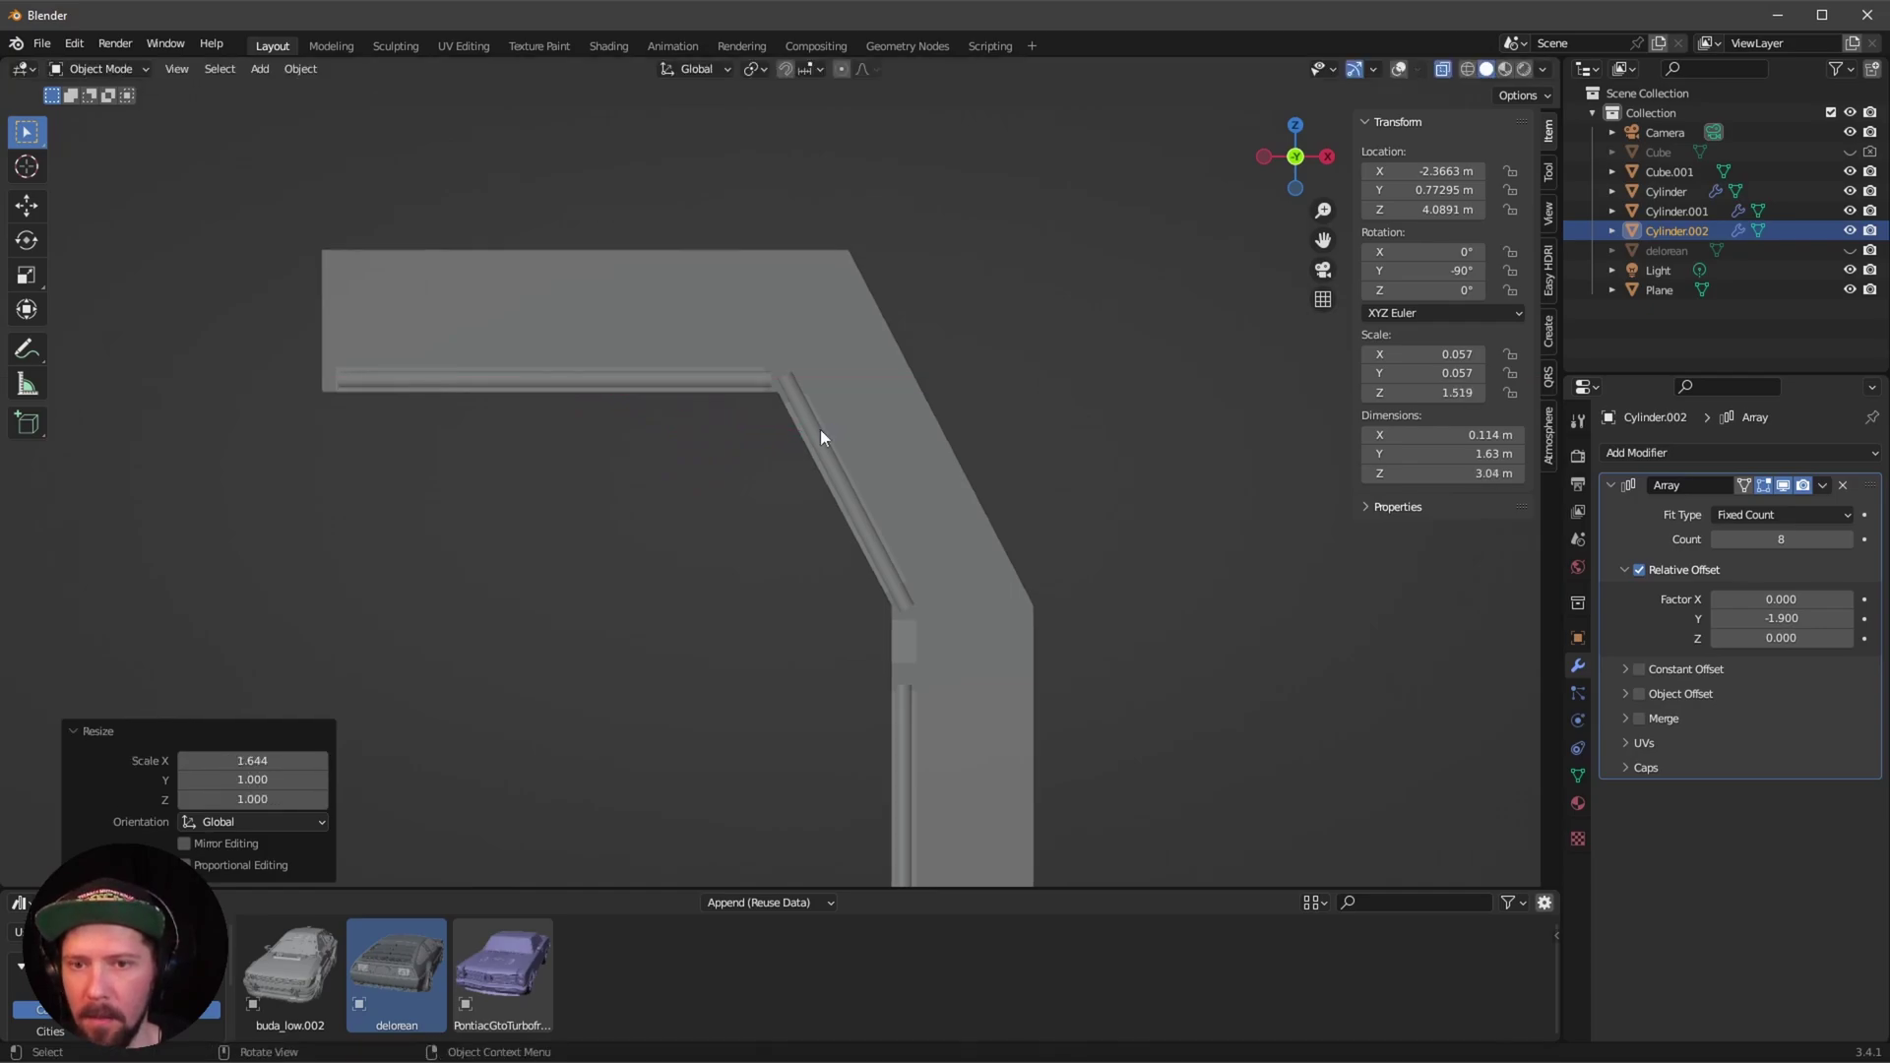
{"action": "key", "text": "g"}
{"action": "key", "text": "x"}
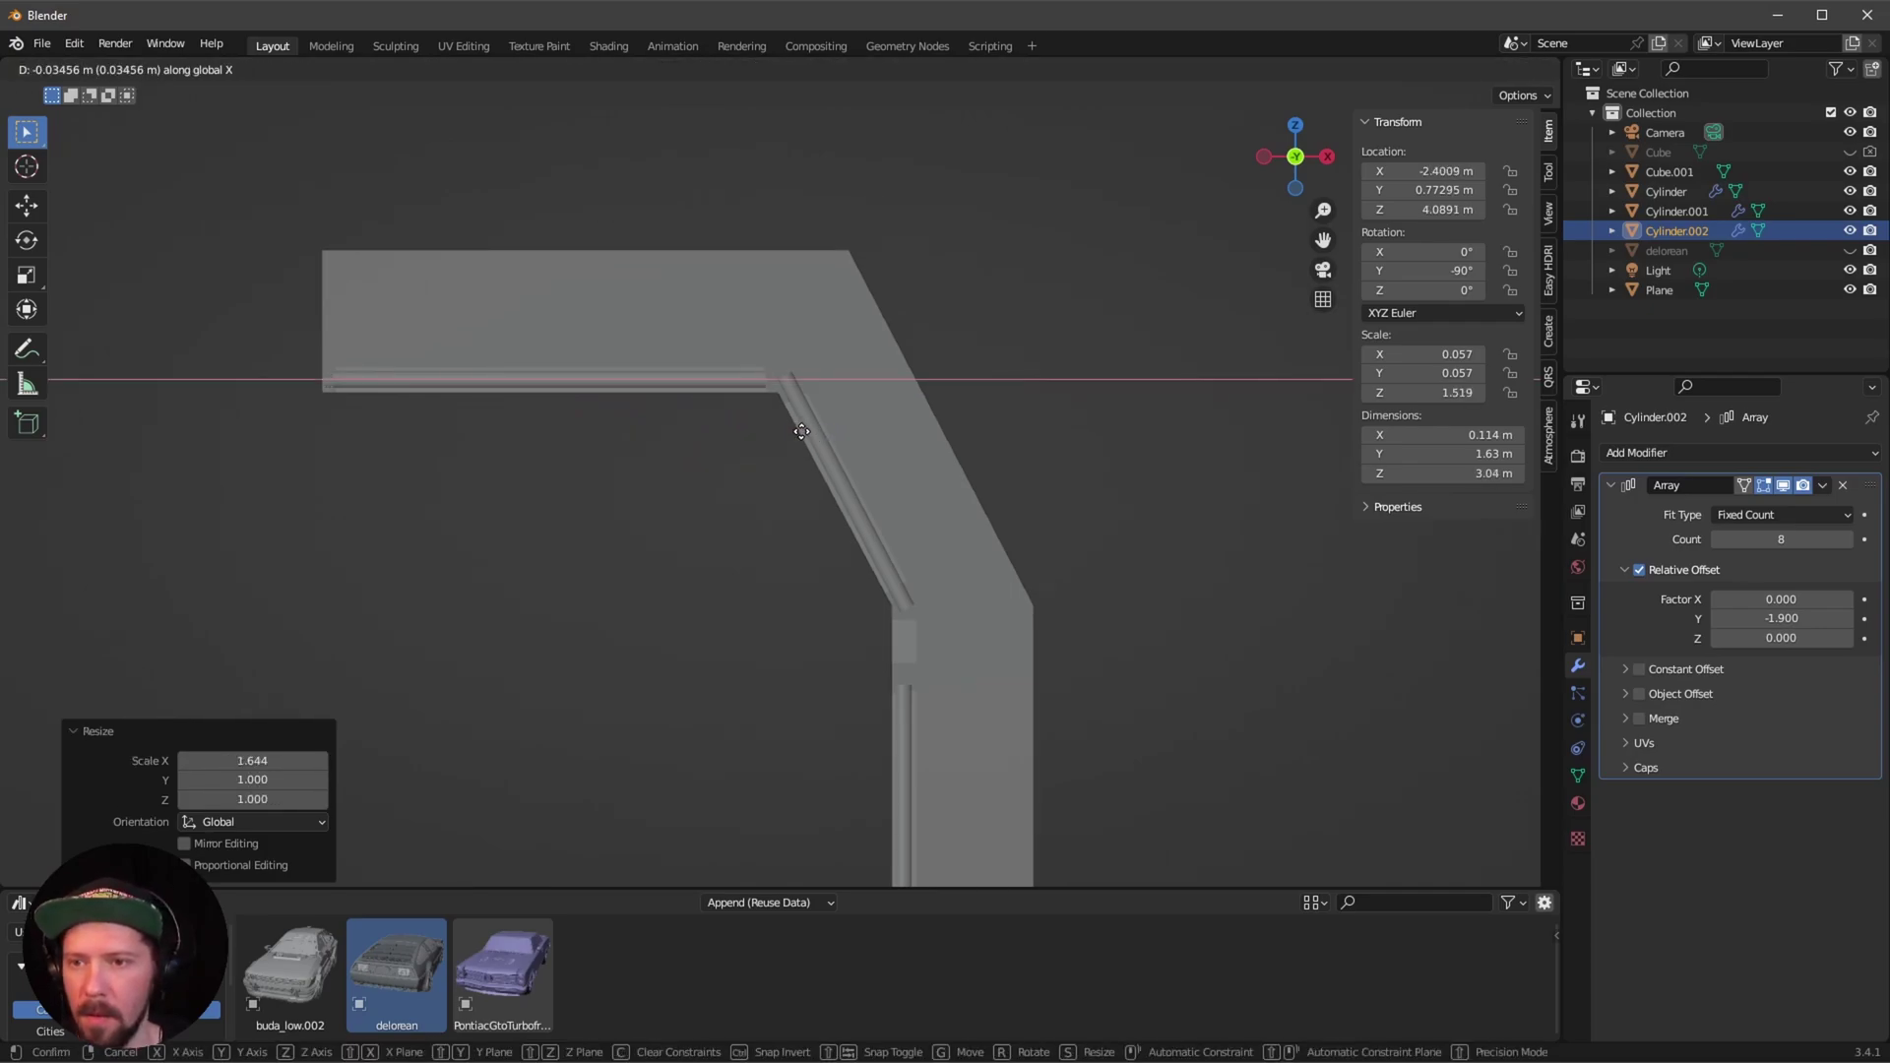
{"action": "left_click", "coordinate": [800, 431]}
Examine the tube arrays in the lower, sloped and overhead recesses from several angles.
{"action": "middle_click_drag", "start_coordinate": [800, 431], "coordinate": [700, 477]}
{"action": "scroll", "coordinate": [920, 534], "scroll_direction": "up", "scroll_amount": 2}
{"action": "scroll", "coordinate": [919, 533], "scroll_direction": "down", "scroll_amount": 4}
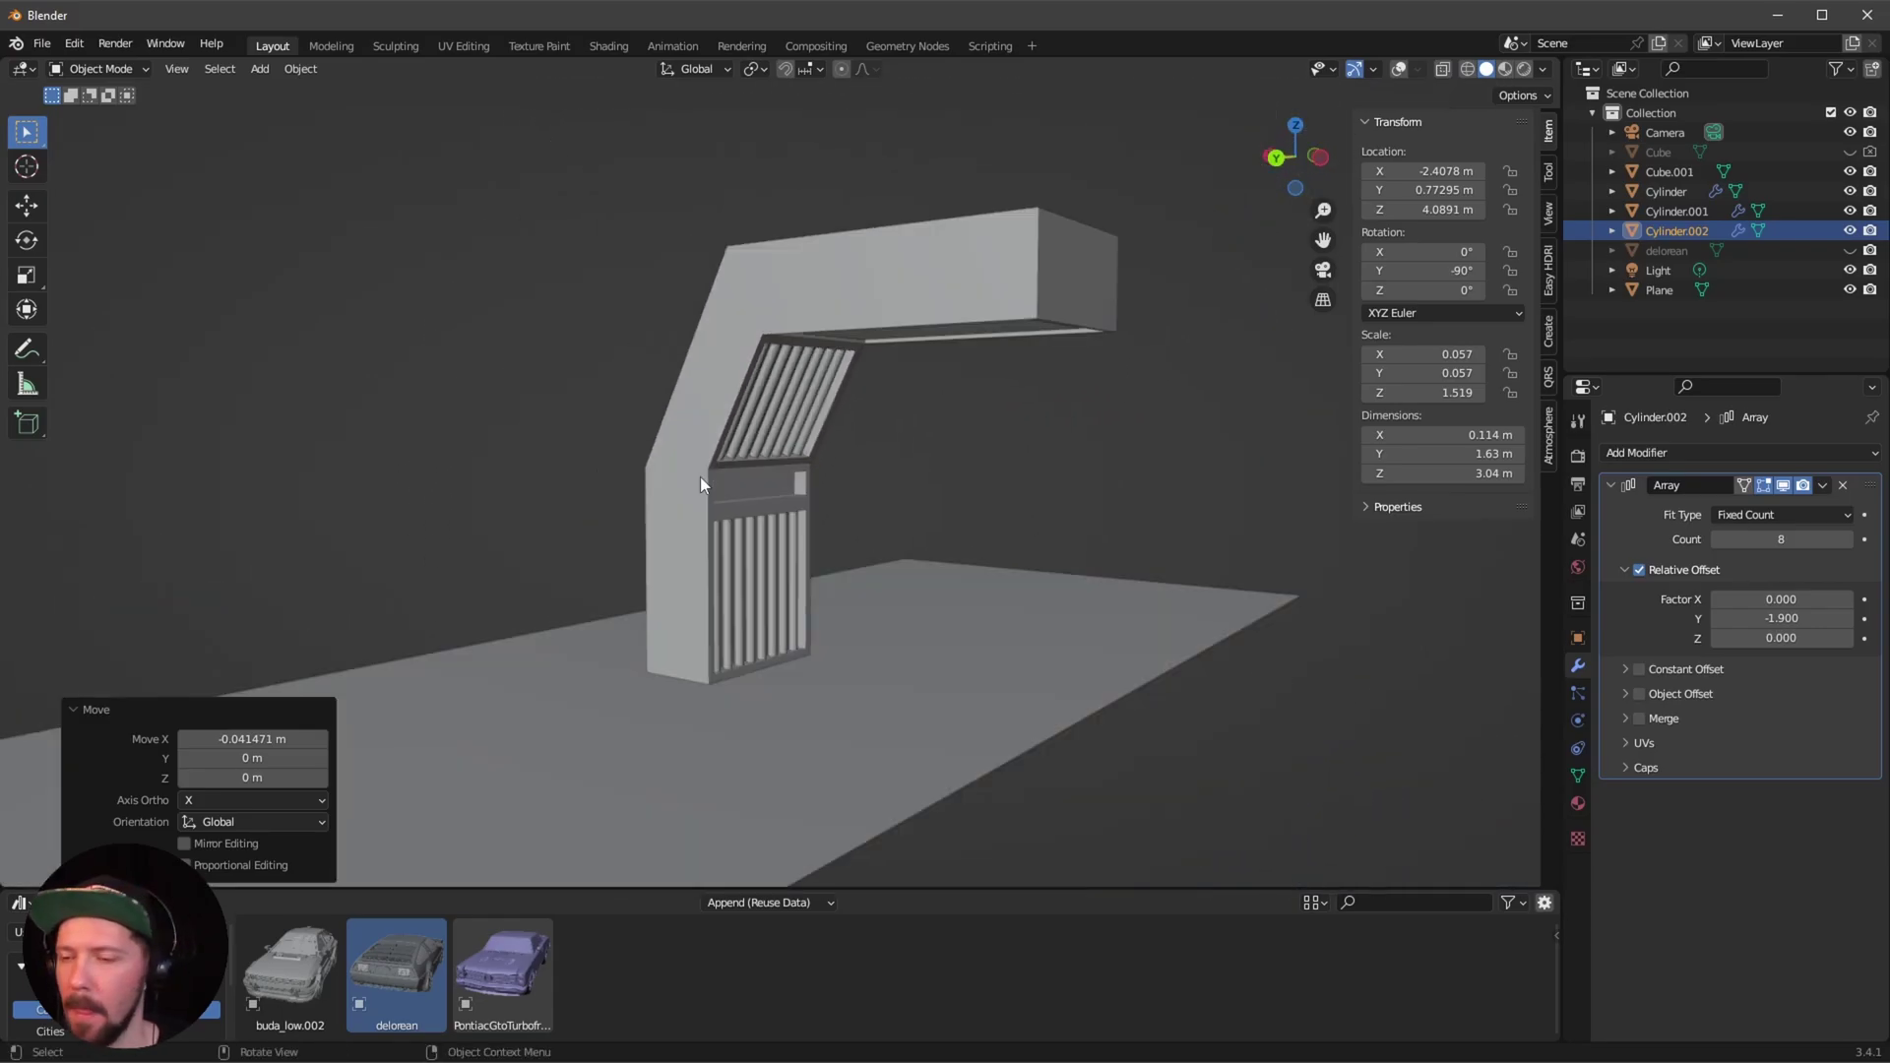
{"action": "middle_click_drag", "start_coordinate": [524, 551], "coordinate": [933, 624]}
{"action": "scroll", "coordinate": [907, 533], "scroll_direction": "up", "scroll_amount": 3}
{"action": "mouse_move", "coordinate": [907, 533]}
{"action": "middle_mouse_down"}
{"action": "mouse_move", "coordinate": [817, 571]}
{"action": "mouse_move", "coordinate": [847, 582]}
{"action": "mouse_move", "coordinate": [881, 539]}
{"action": "middle_mouse_up"}
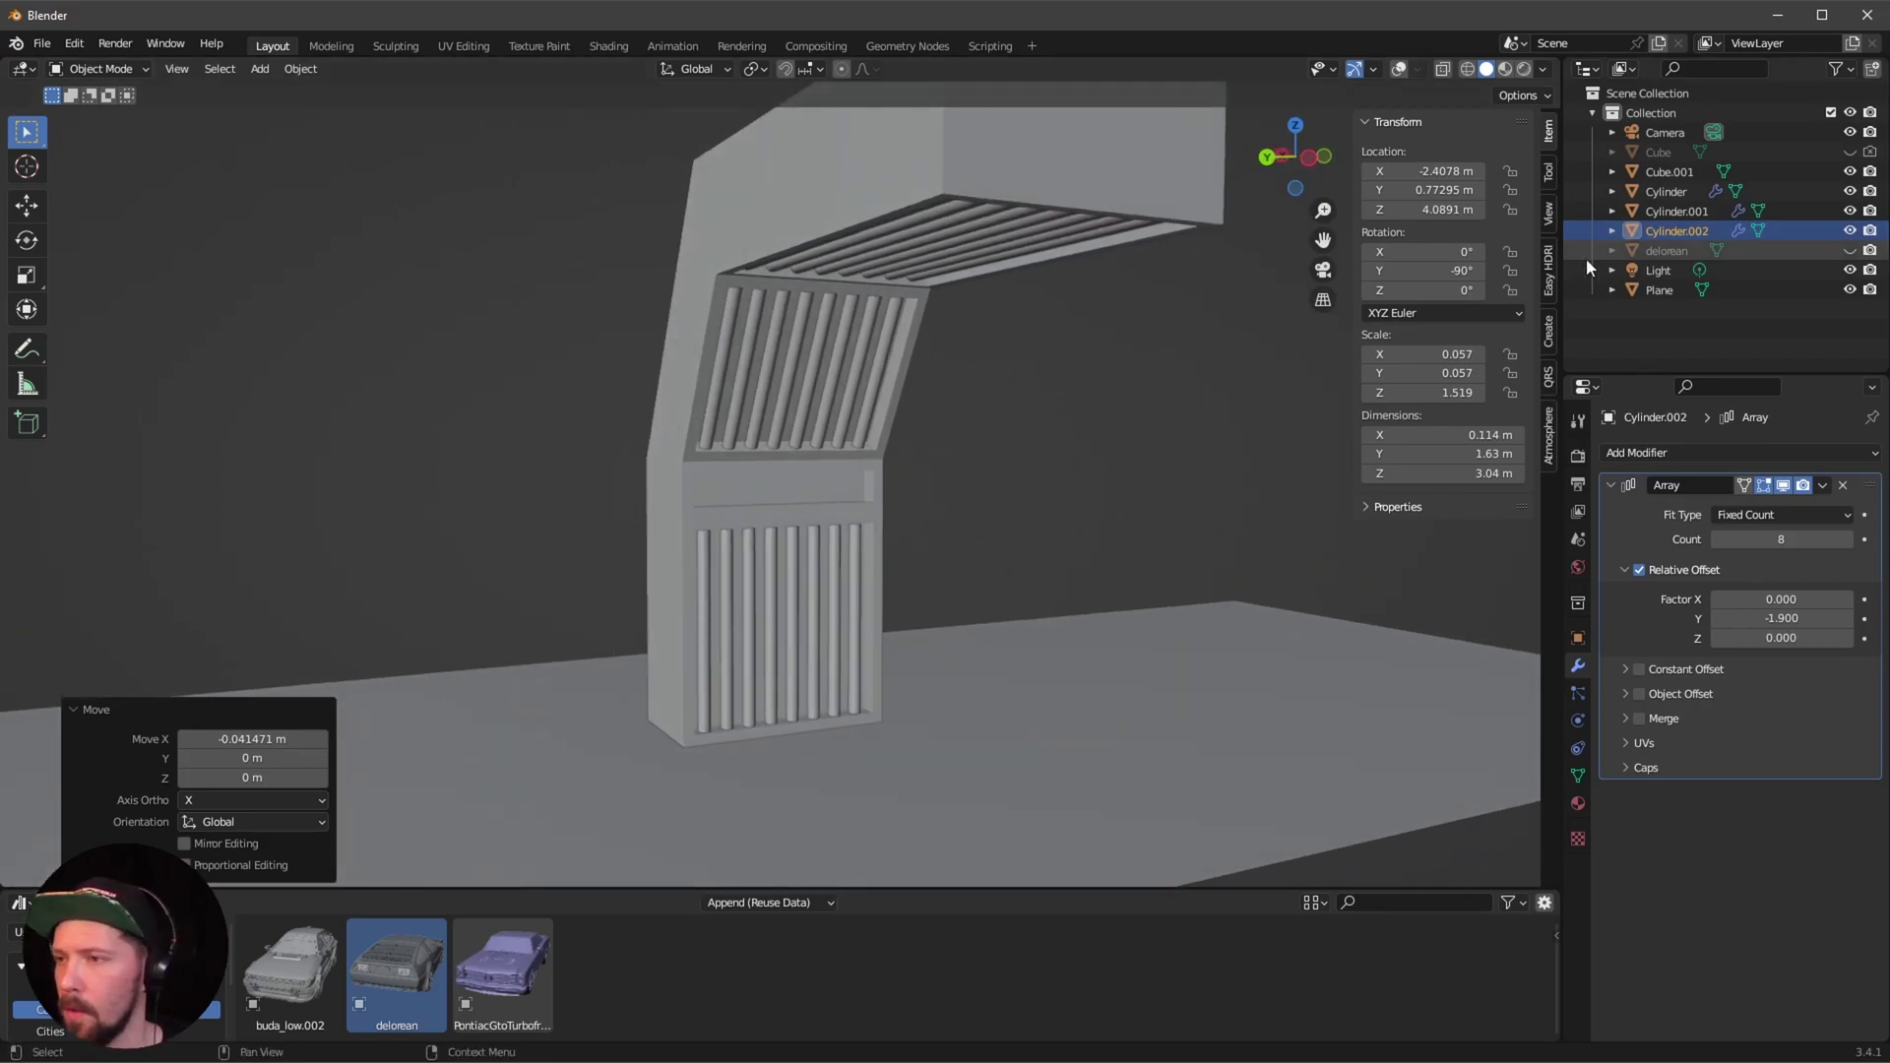
Move Cube.001 and the three cylinder arrays into a new collection named _structure and exclude that collection from the view layer.
{"action": "left_click", "coordinate": [1661, 191]}
{"action": "left_click", "coordinate": [1678, 230], "text": "shift"}
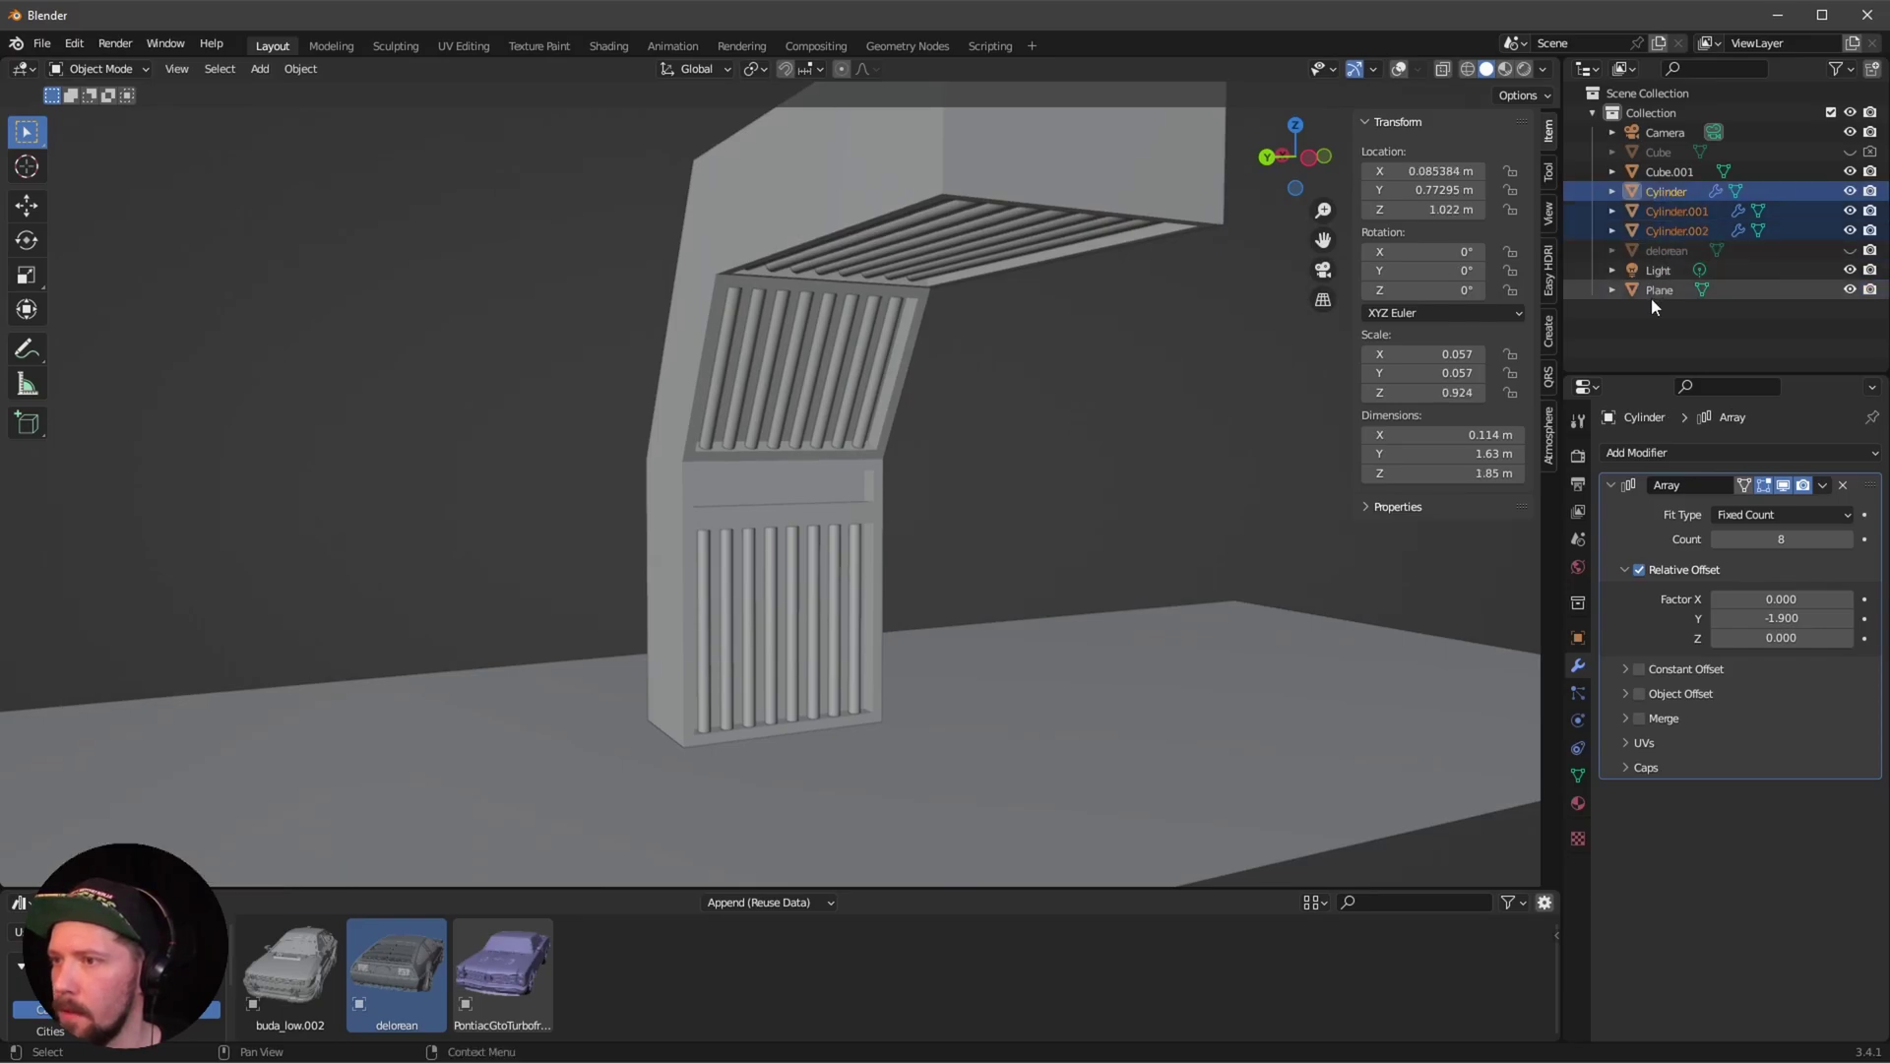
{"action": "left_click", "coordinate": [1663, 172], "text": "ctrl"}
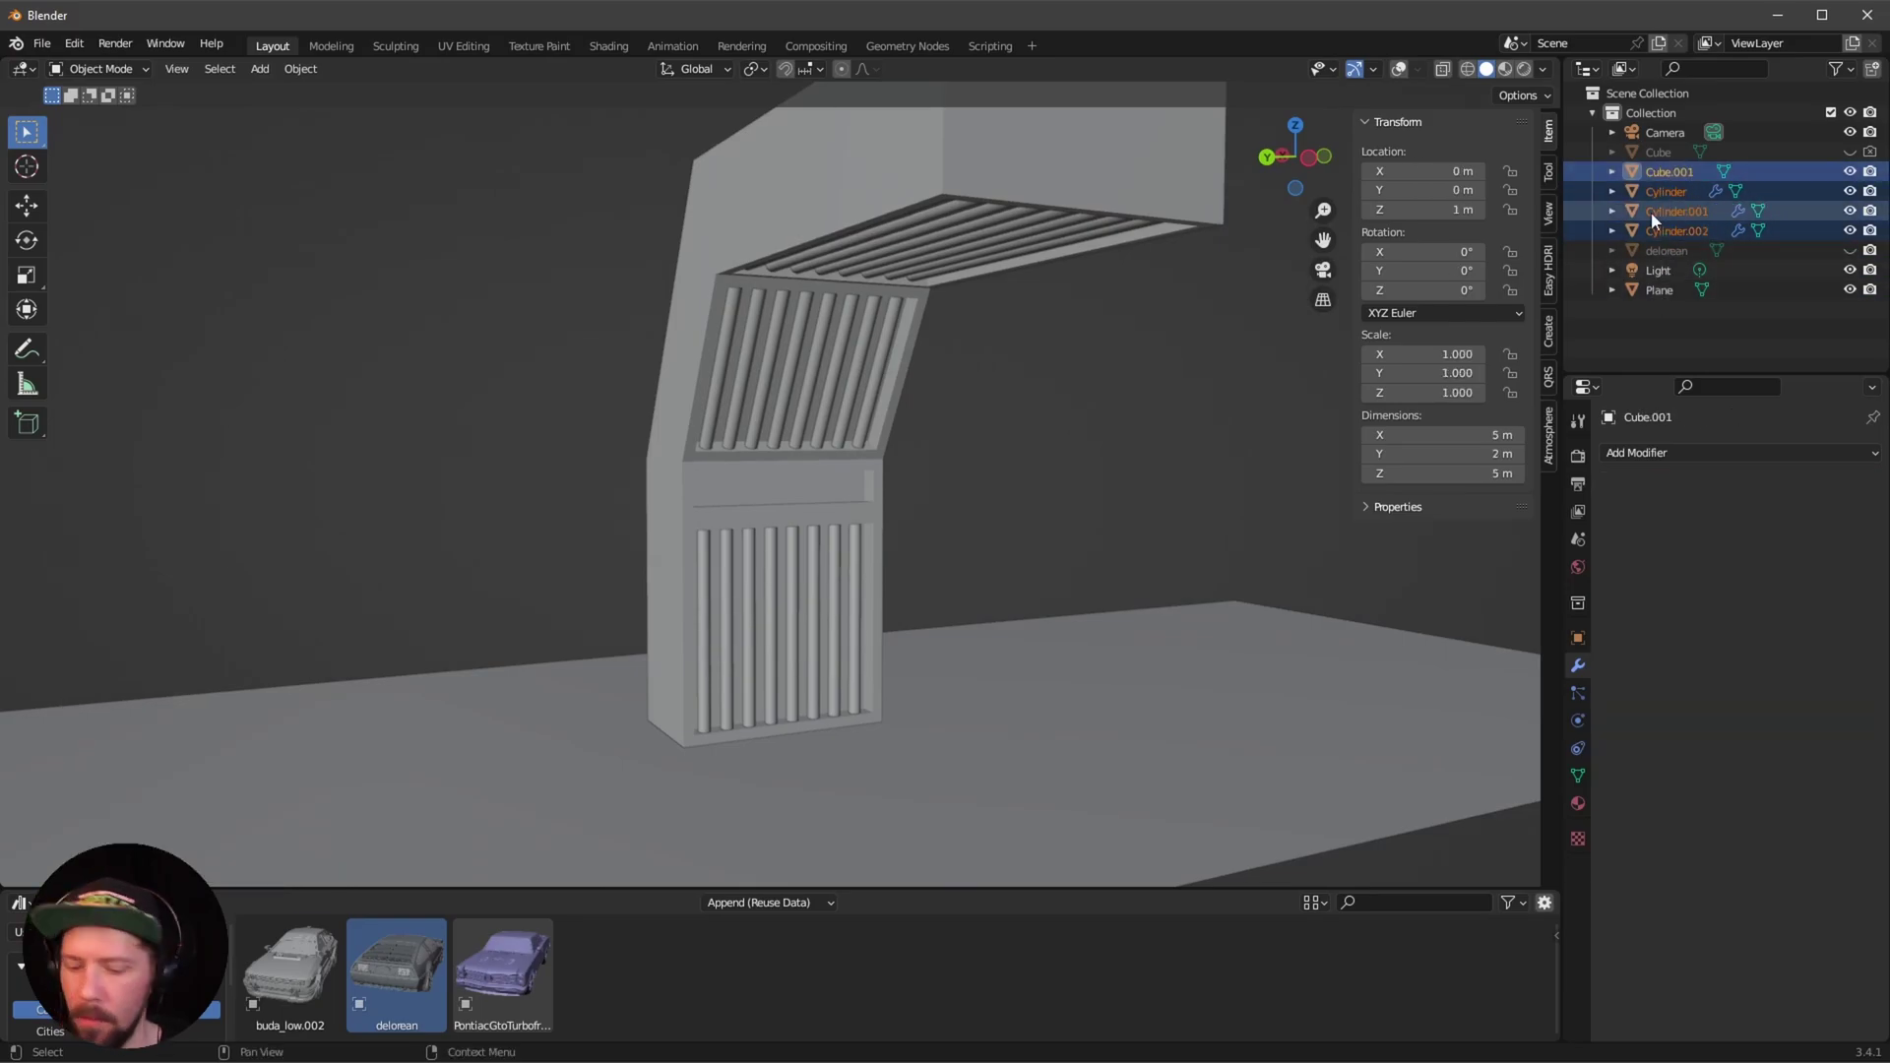
{"action": "key", "text": "m"}
{"action": "left_click", "coordinate": [1657, 214]}
{"action": "type", "text": "_stru"}
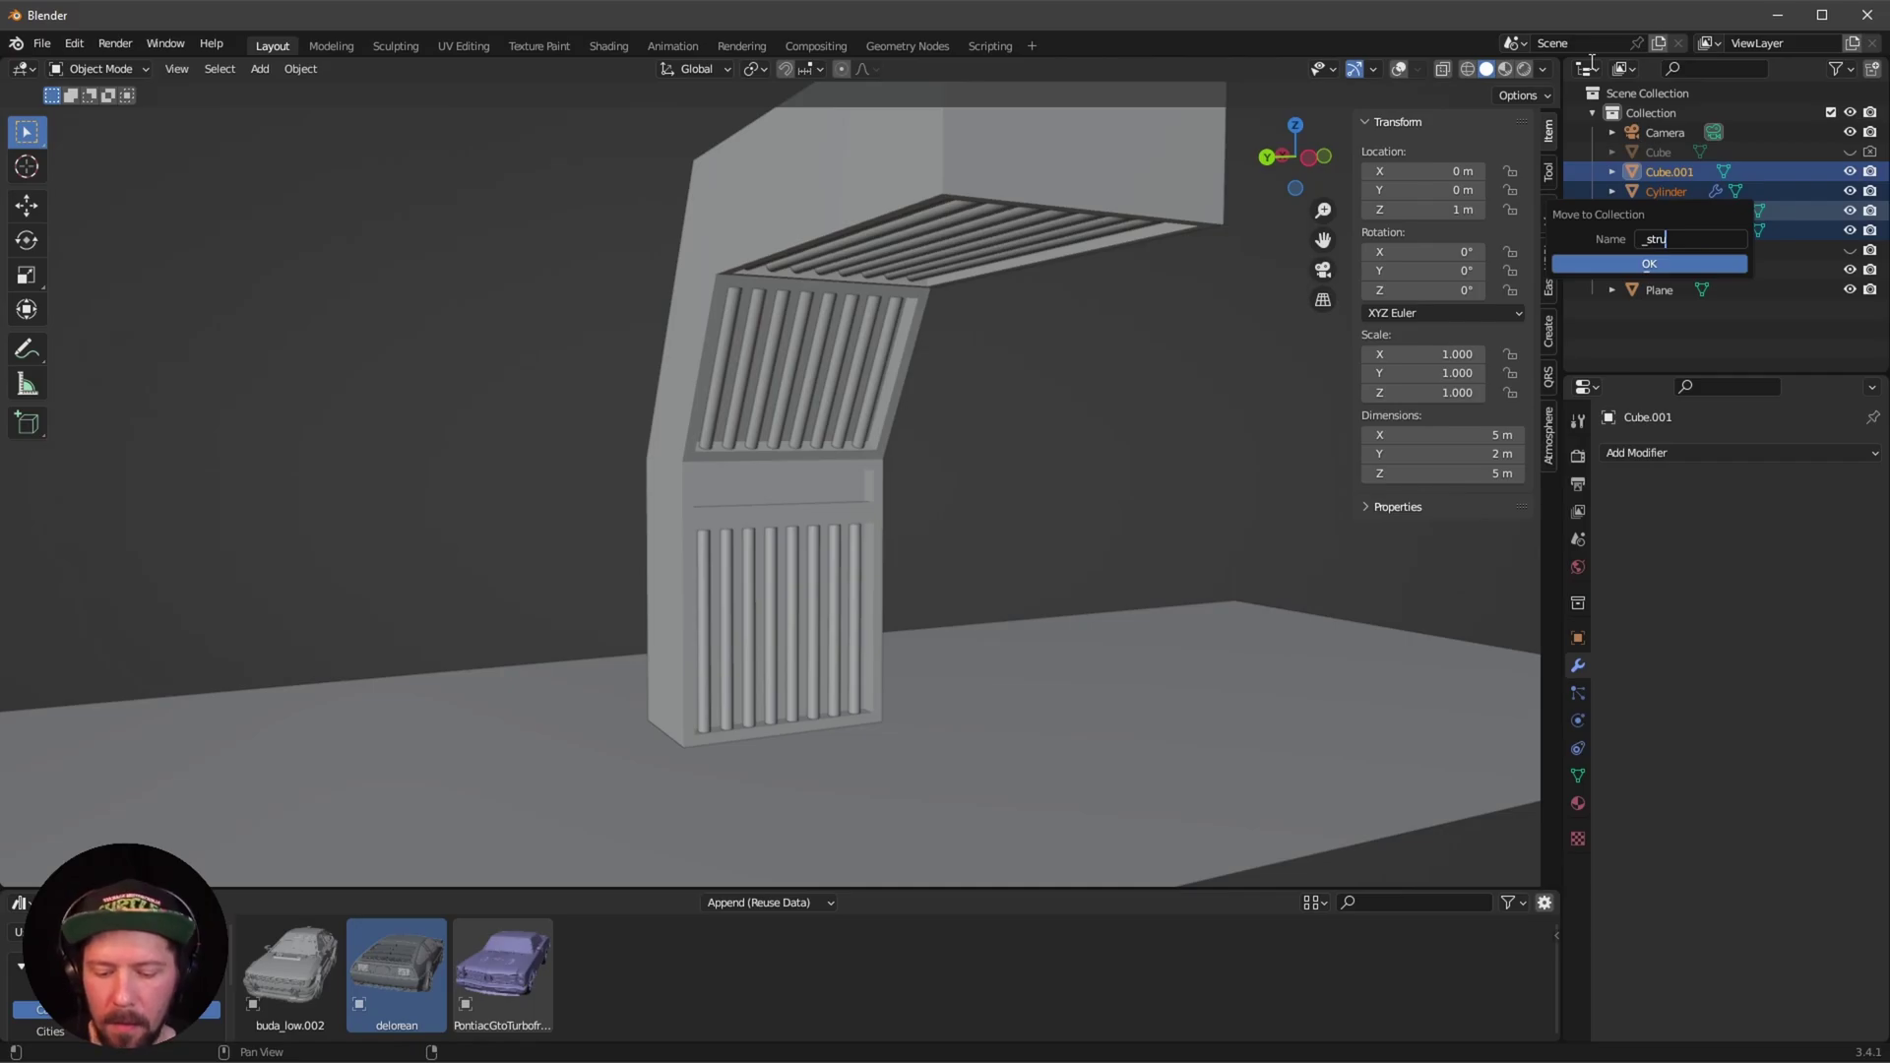
{"action": "type", "text": "cture"}
{"action": "key", "text": "Return"}
{"action": "left_click", "coordinate": [1829, 230]}
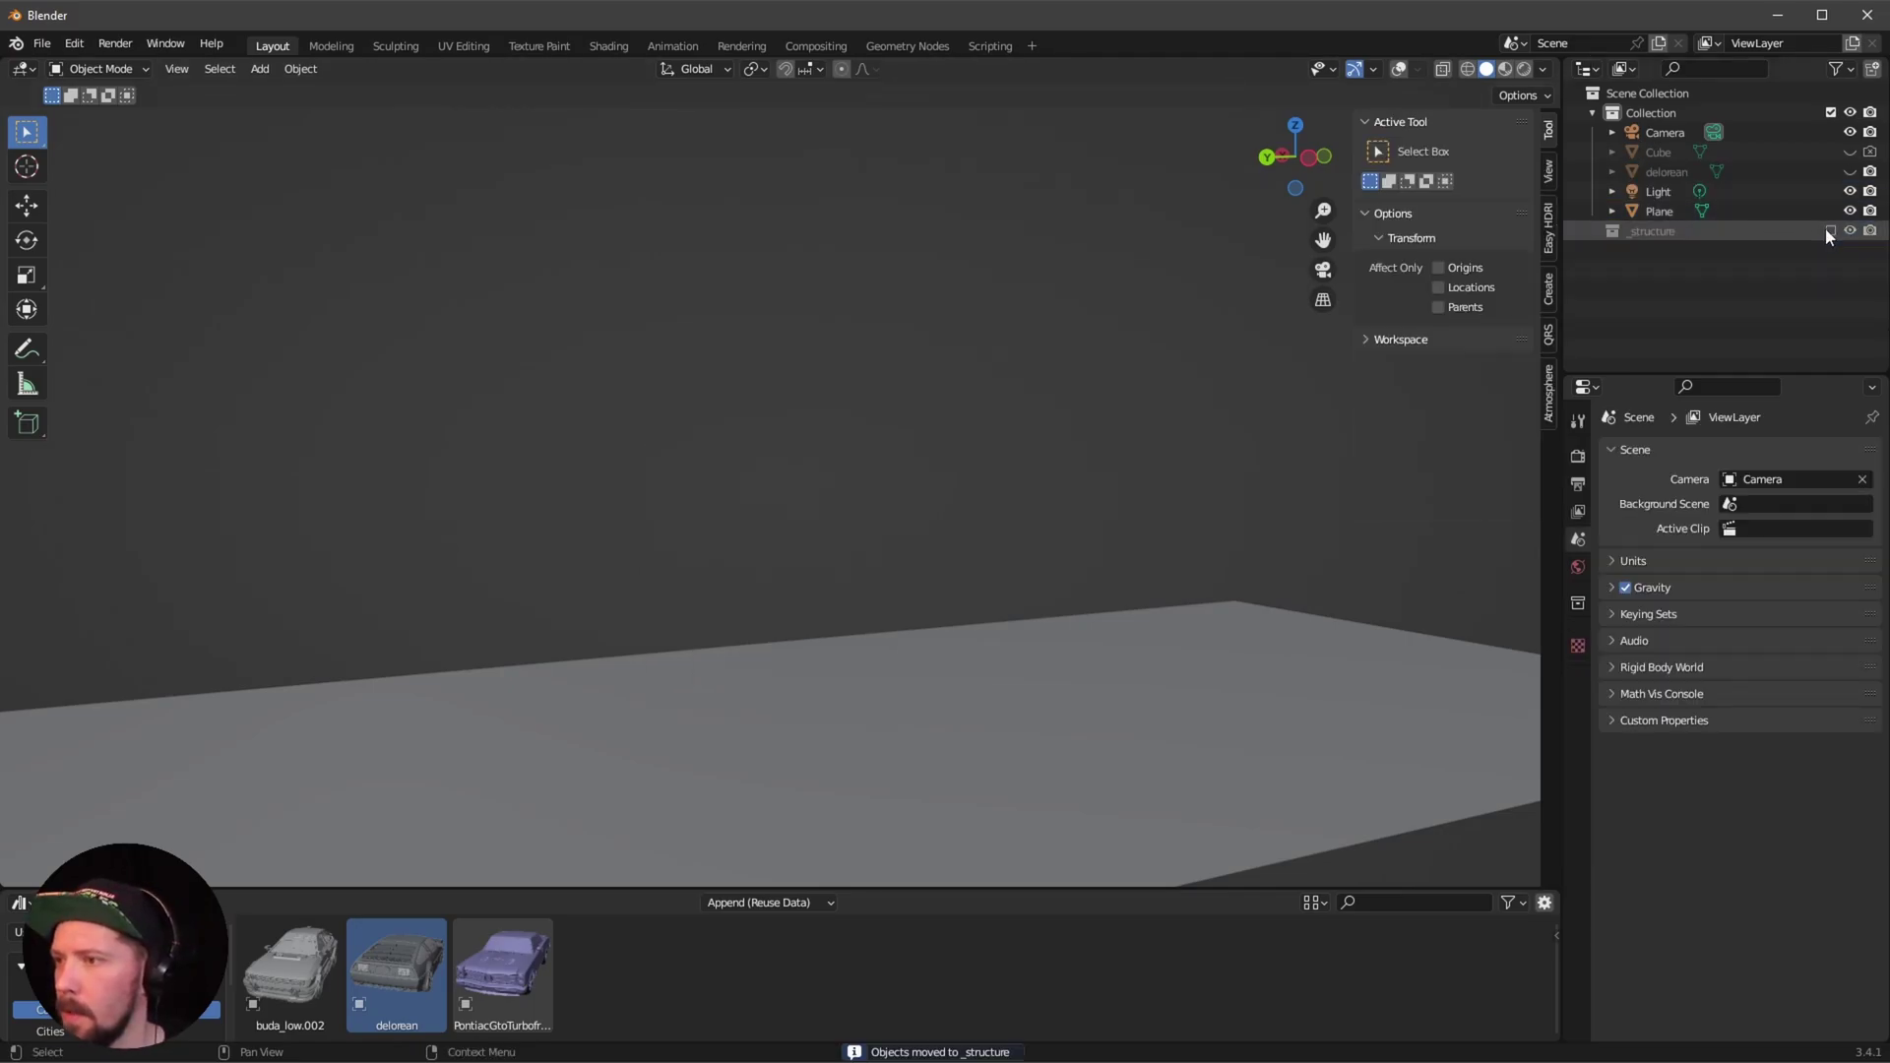
Add a cube mesh to the scene and rename it gn_structure.
{"action": "key", "text": "shift+a"}
{"action": "mouse_move", "coordinate": [827, 512]}
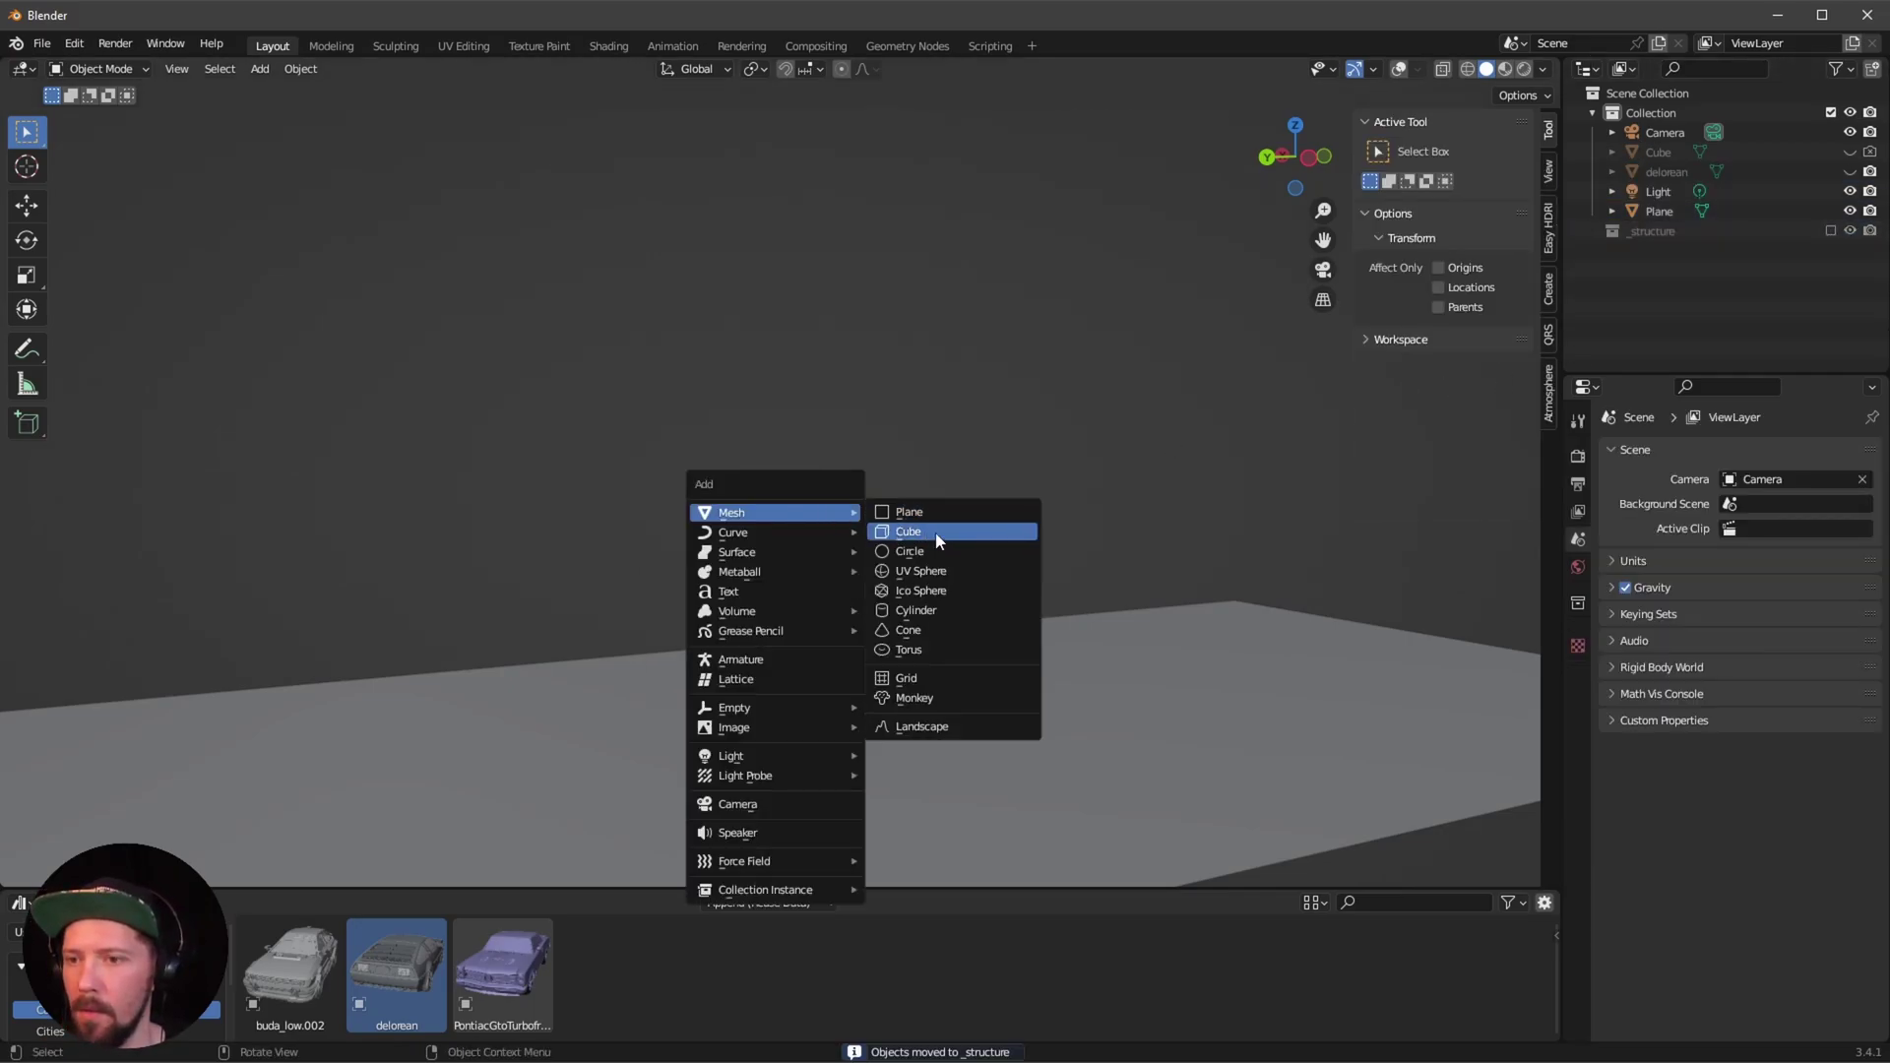
{"action": "left_click", "coordinate": [938, 532]}
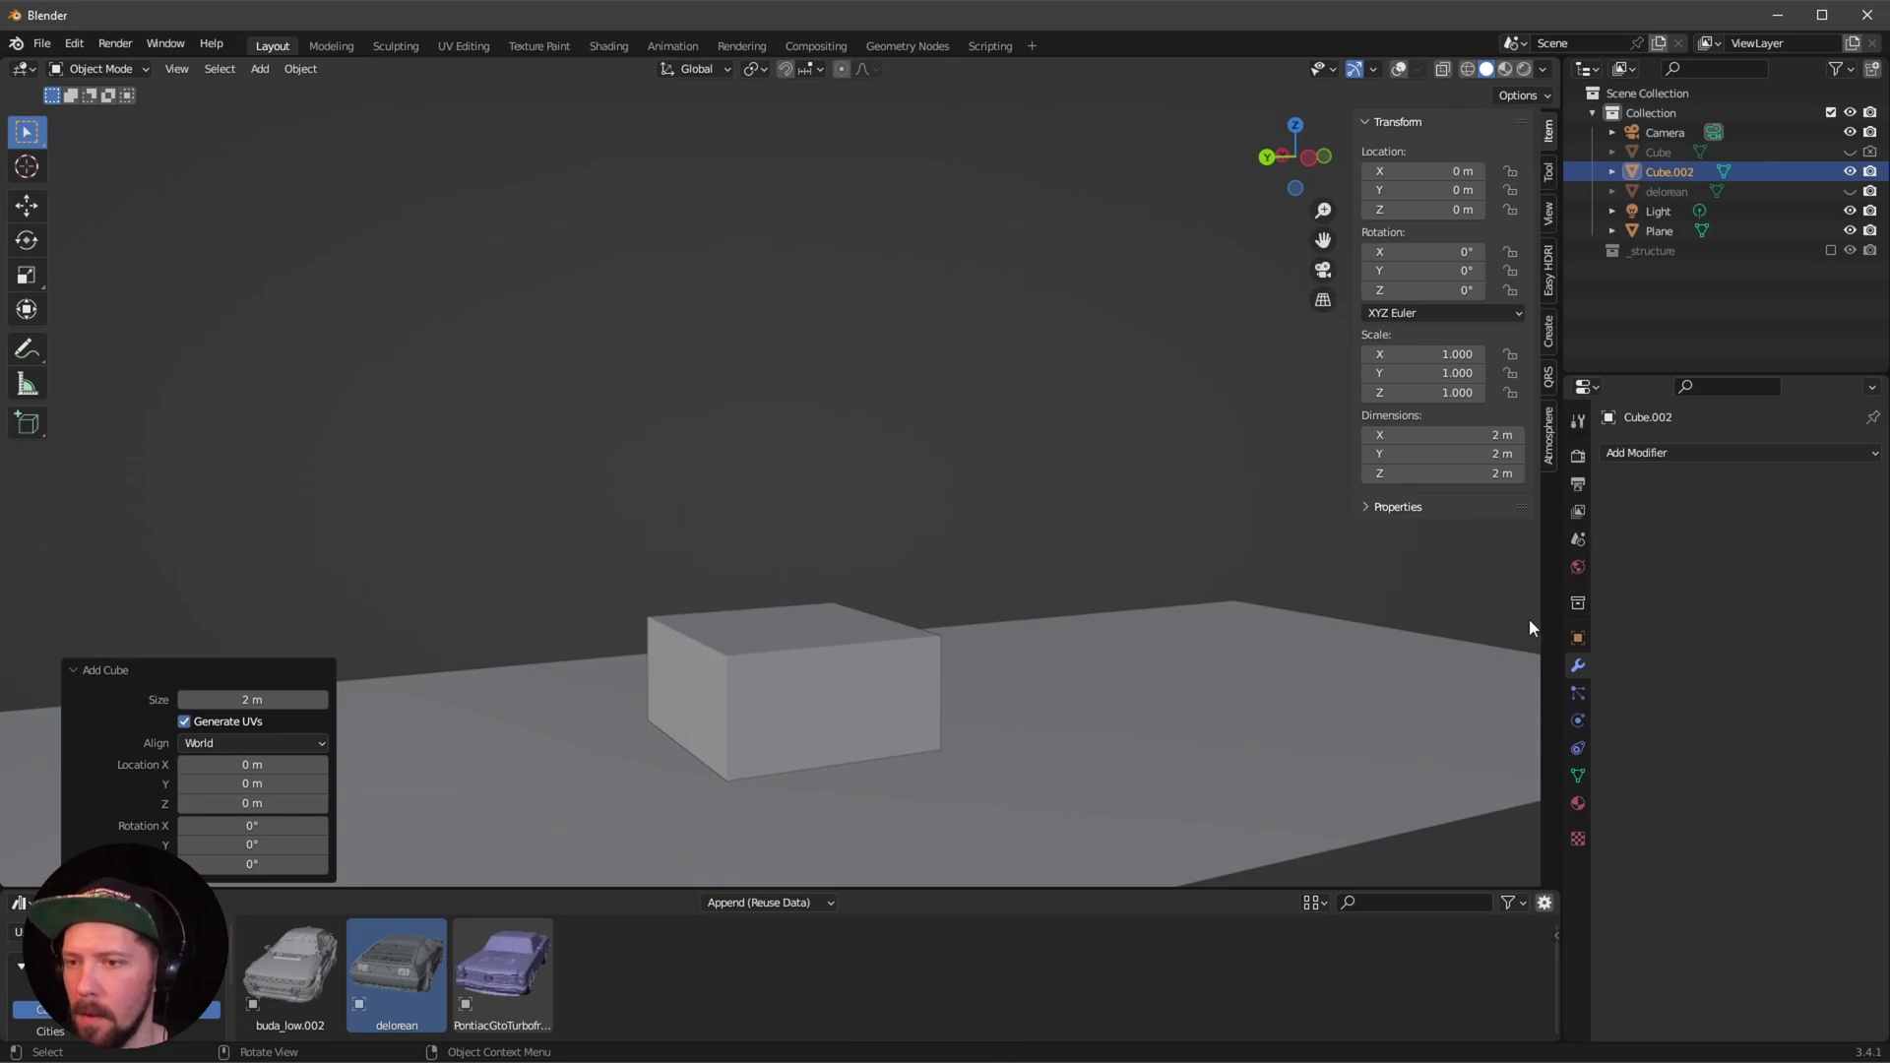
{"action": "double_click", "coordinate": [1669, 171]}
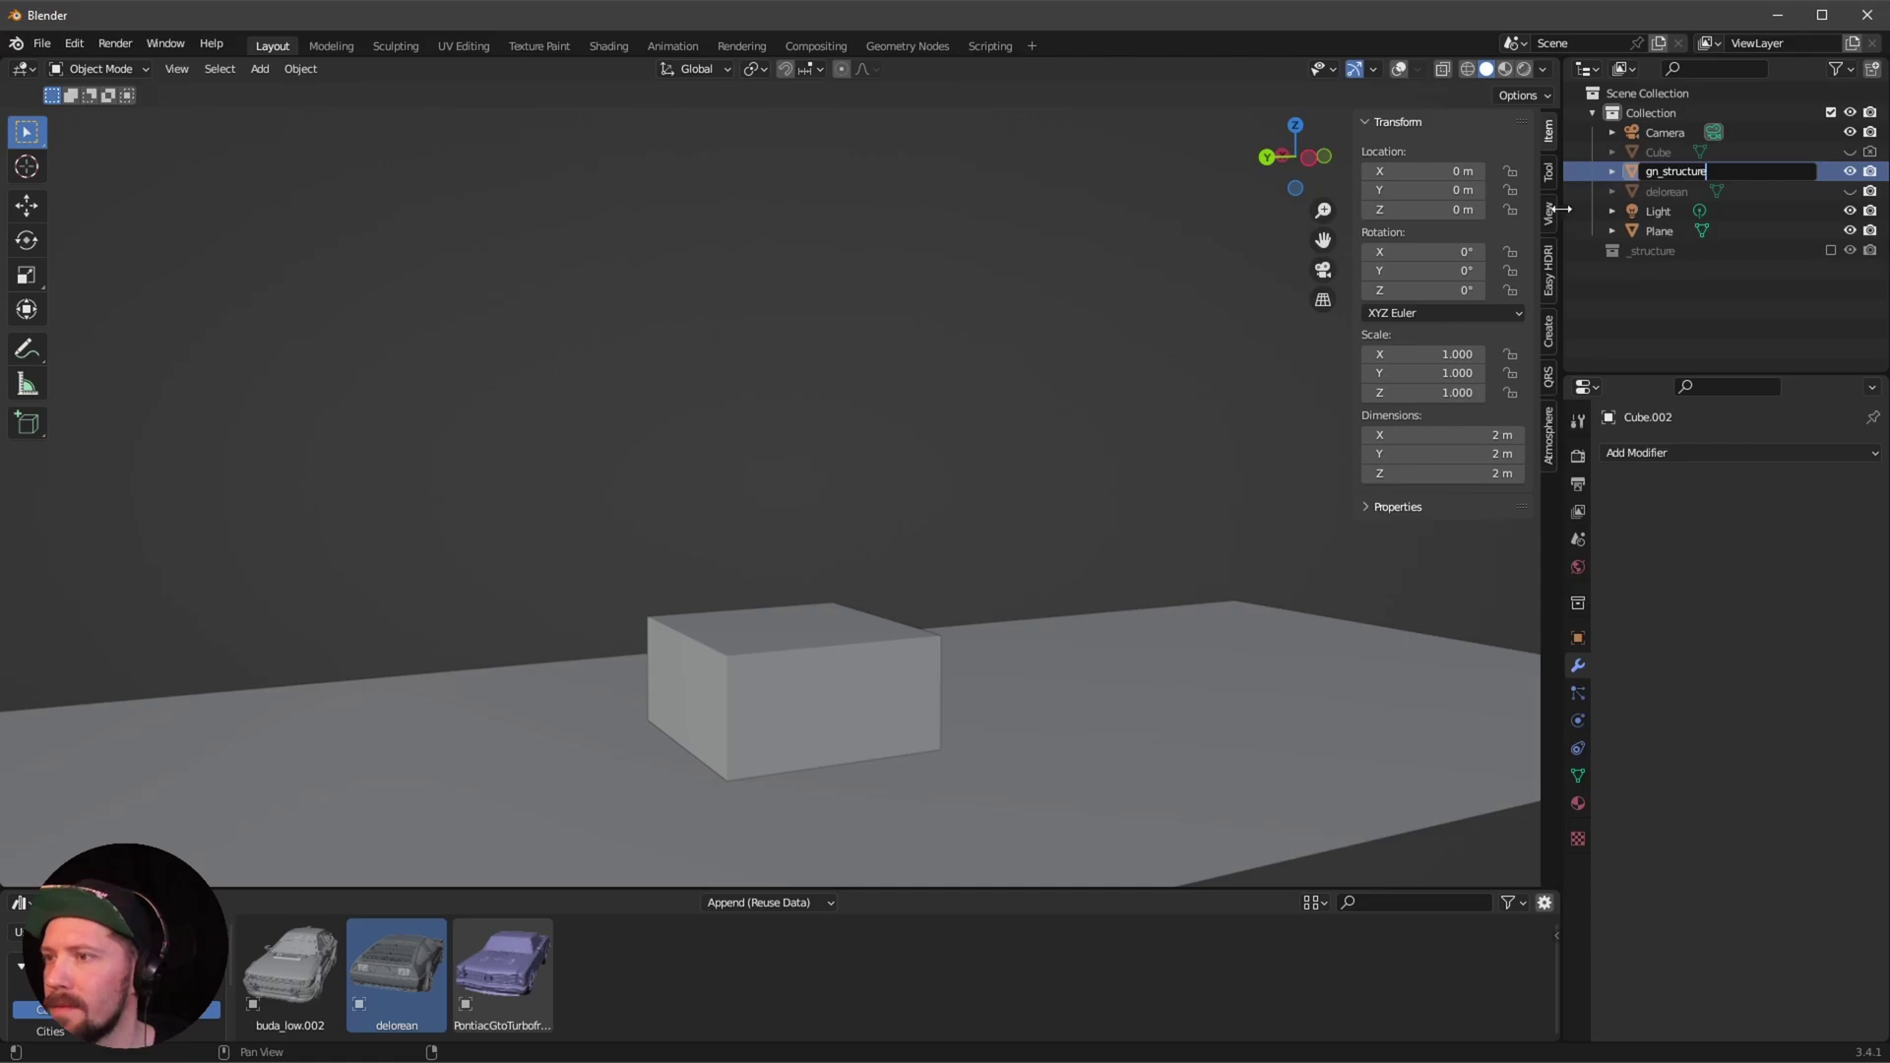
{"action": "key", "text": "Return"}
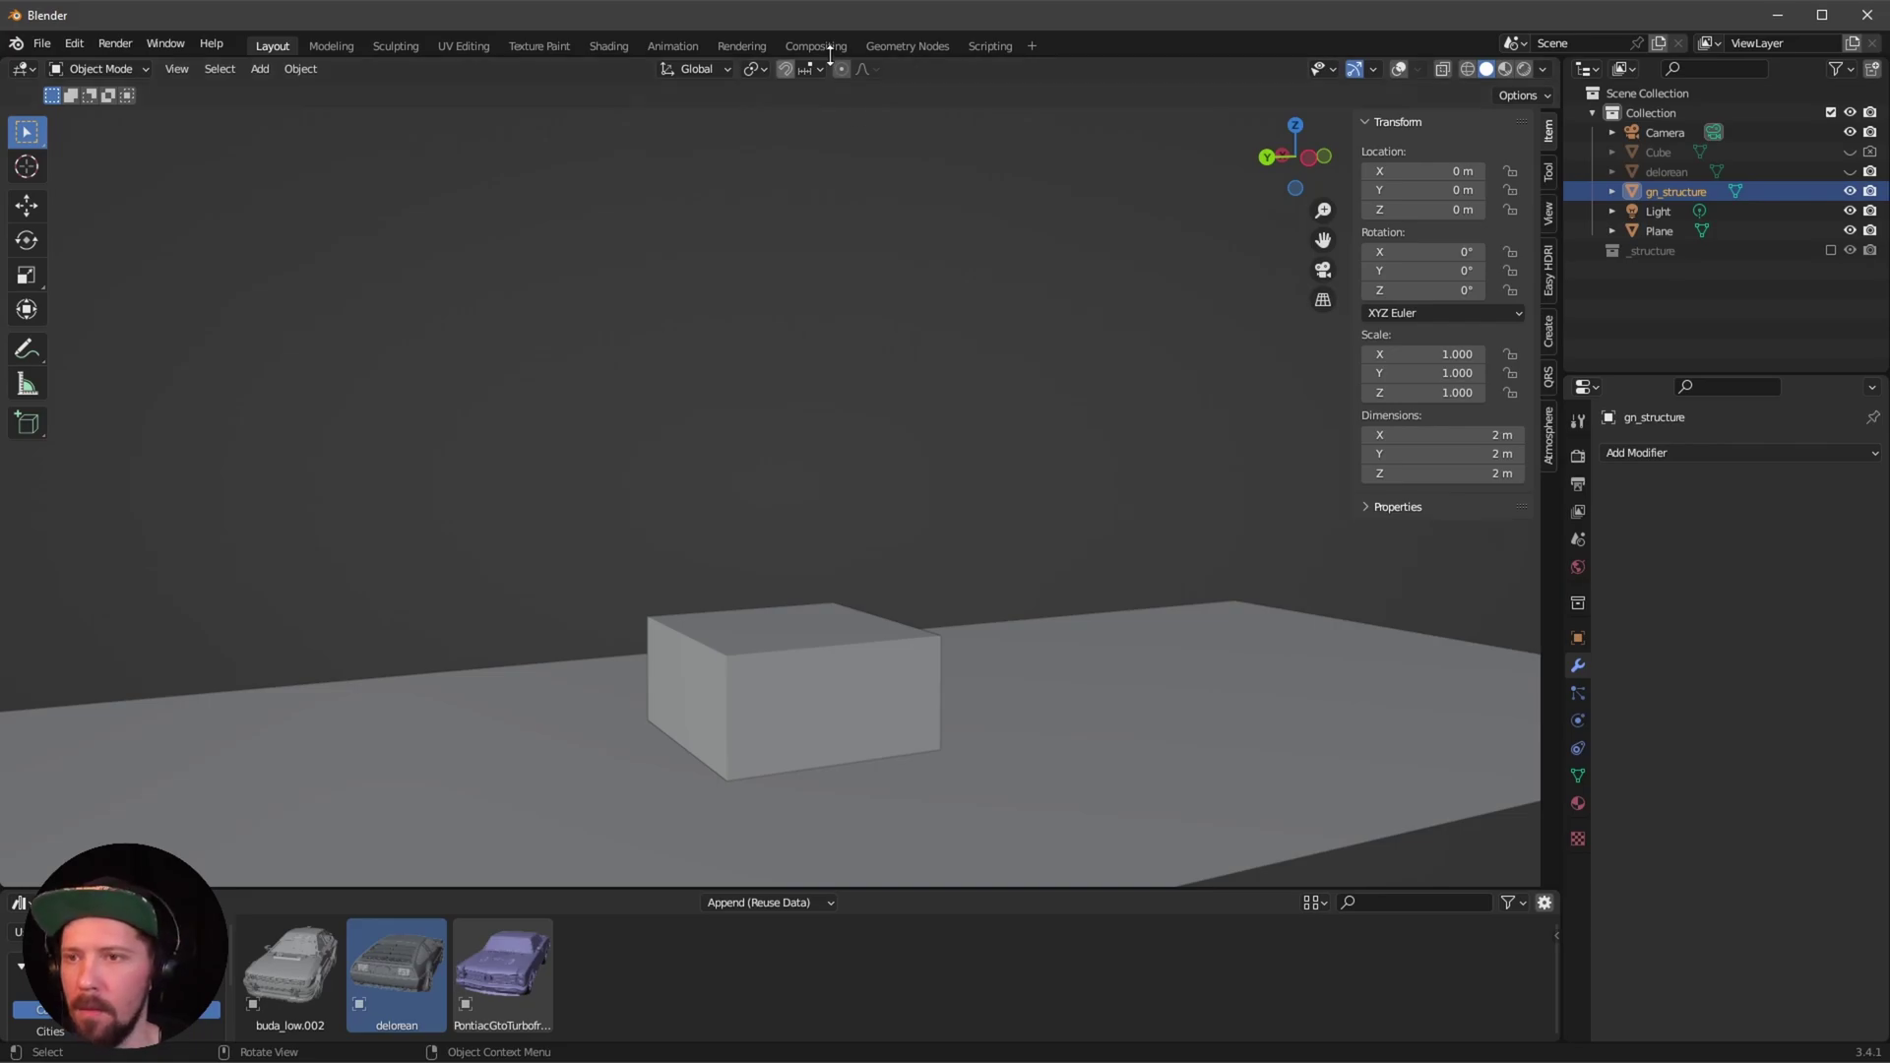
Switch to the Geometry Nodes workspace and create a node tree named GN_structure on the new cube.
{"action": "left_click", "coordinate": [925, 49]}
{"action": "middle_click_drag", "start_coordinate": [1028, 445], "coordinate": [1102, 453]}
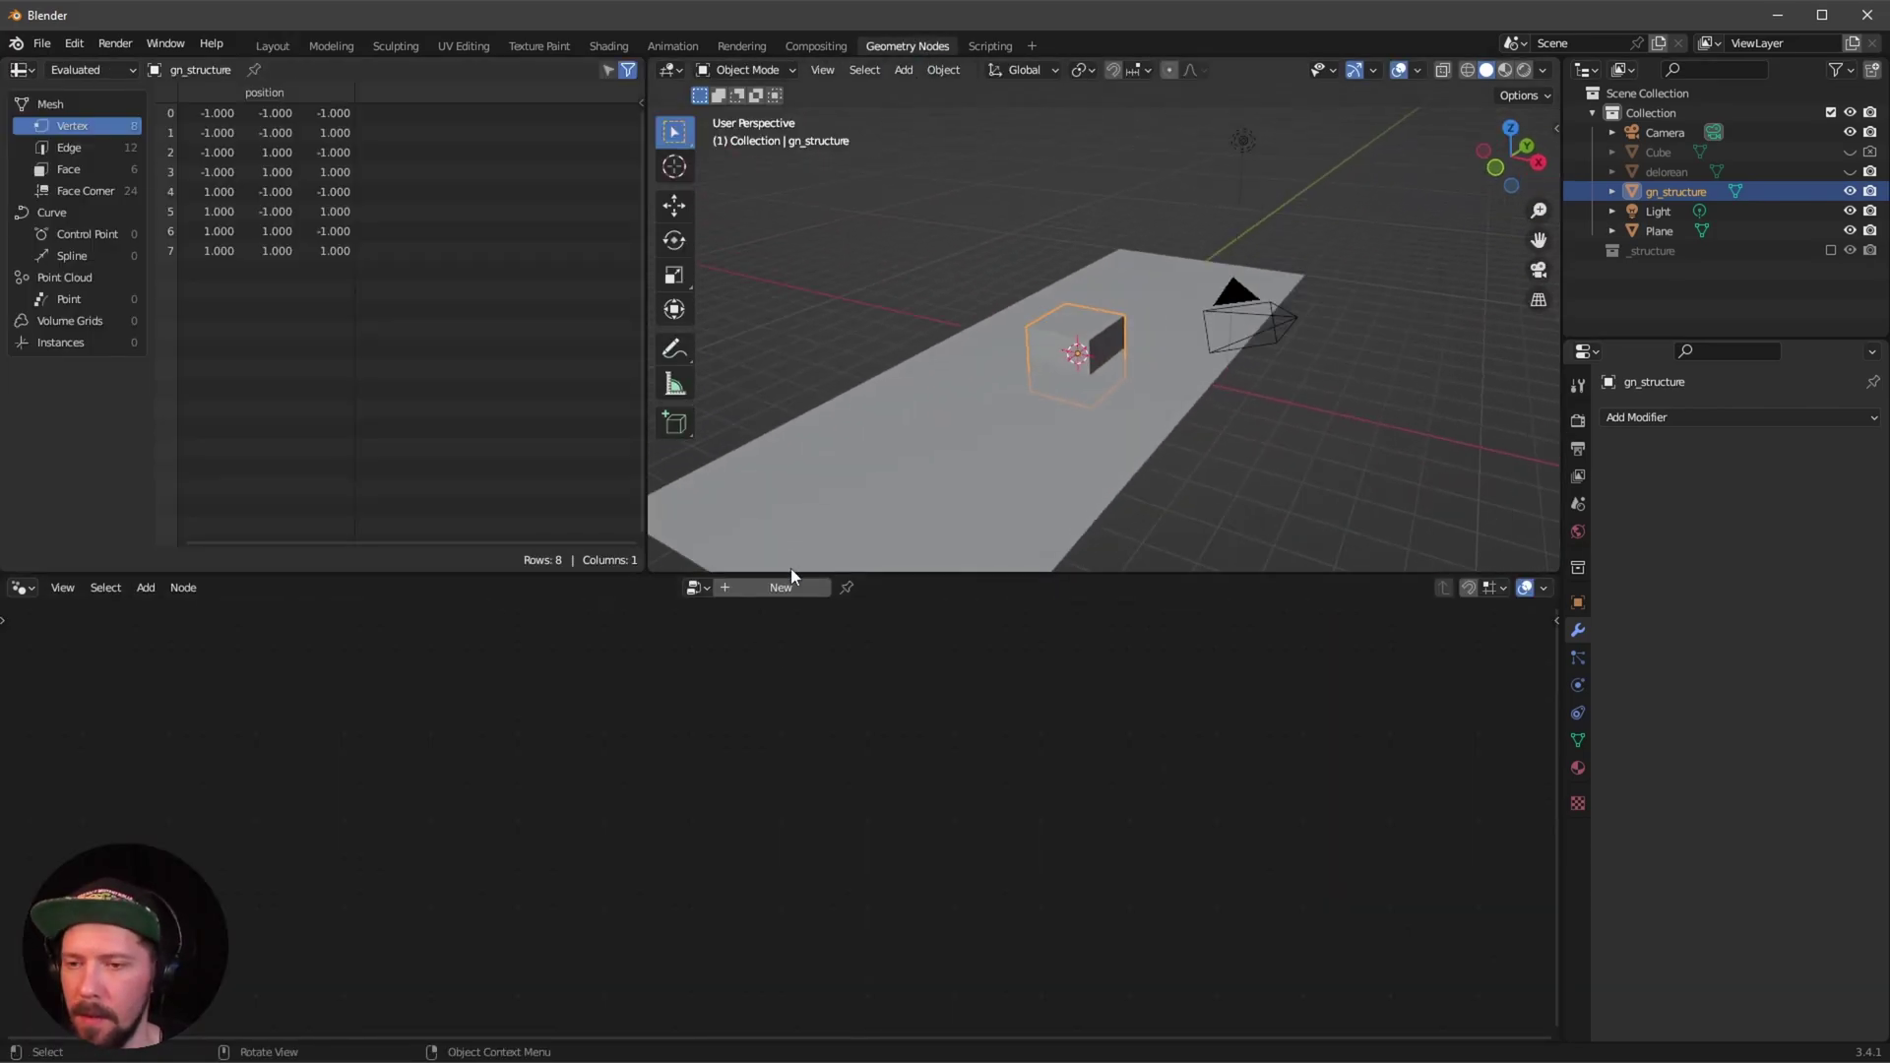
{"action": "left_click", "coordinate": [780, 587]}
{"action": "double_click", "coordinate": [758, 586]}
{"action": "type", "text": "GN"}
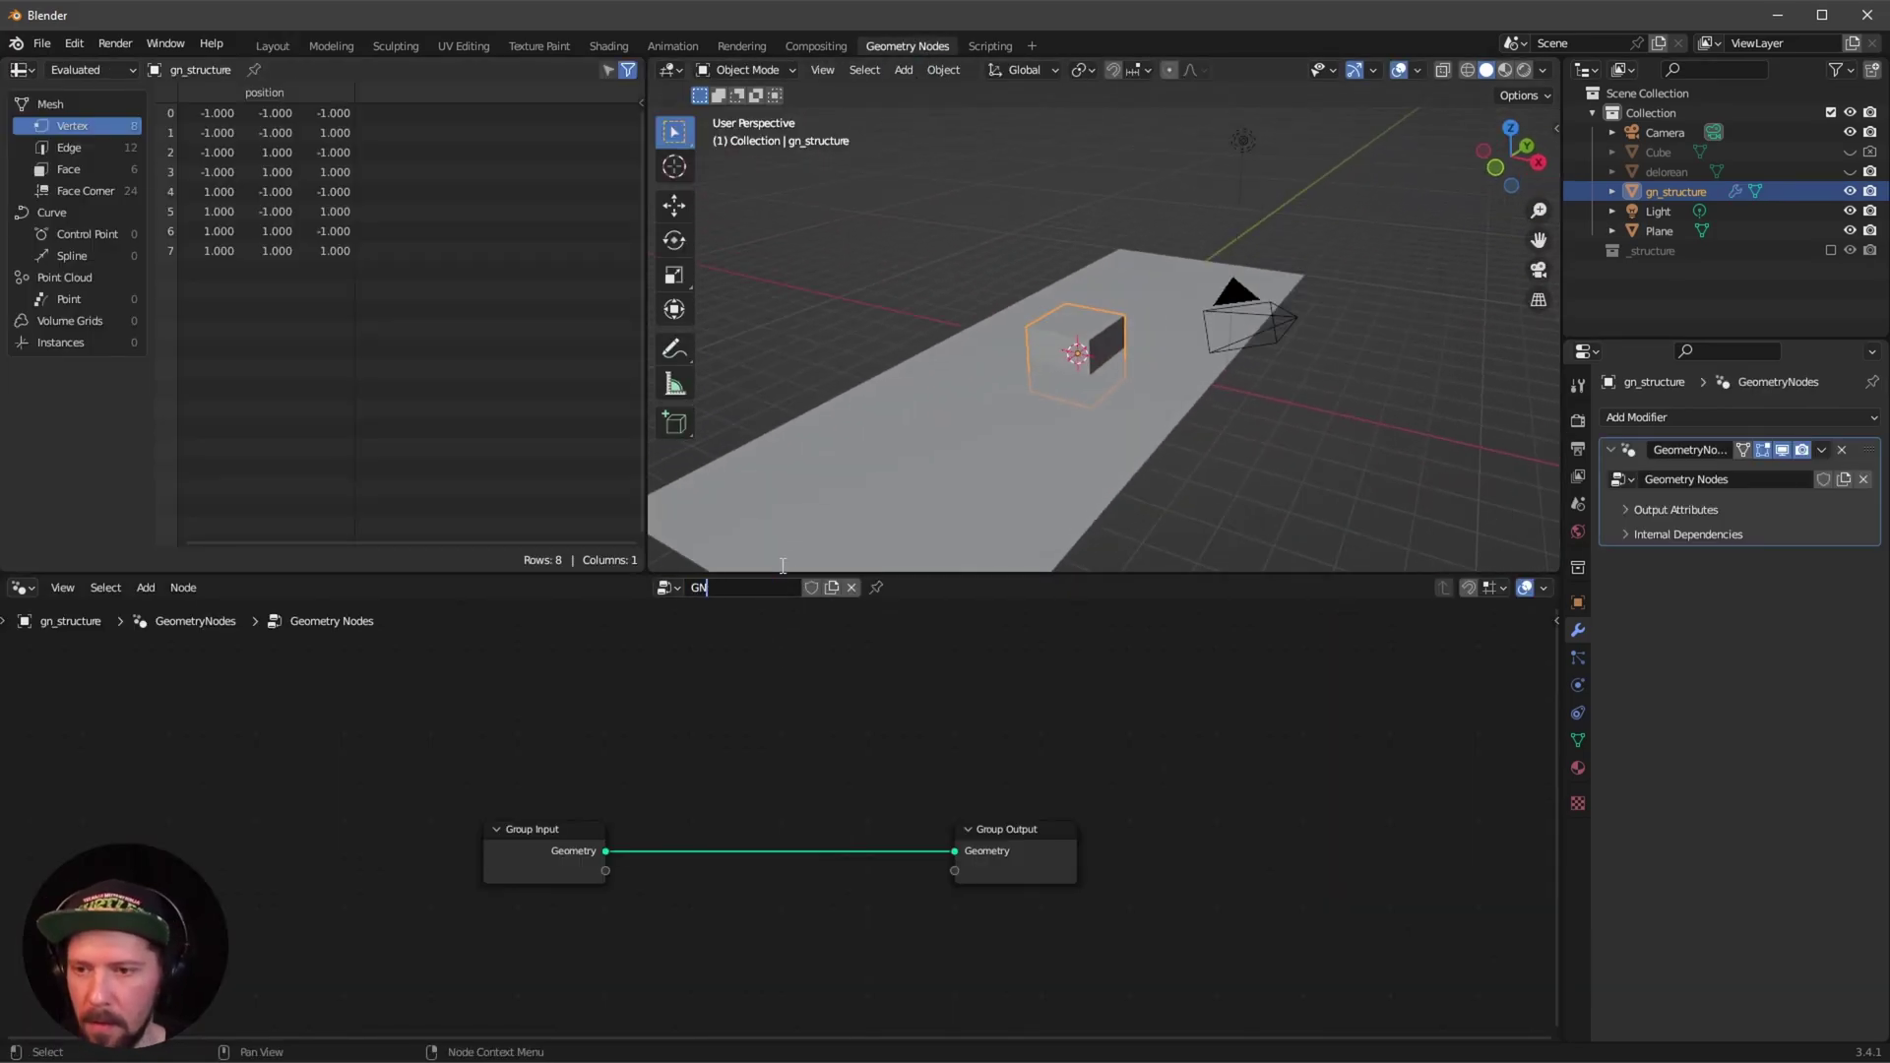
{"action": "type", "text": "_structure"}
{"action": "key", "text": "Return"}
Move the Group Input node away from the output and bring the _structure collection into the node tree as a Collection Info node.
{"action": "left_click_drag", "start_coordinate": [541, 830], "coordinate": [355, 841]}
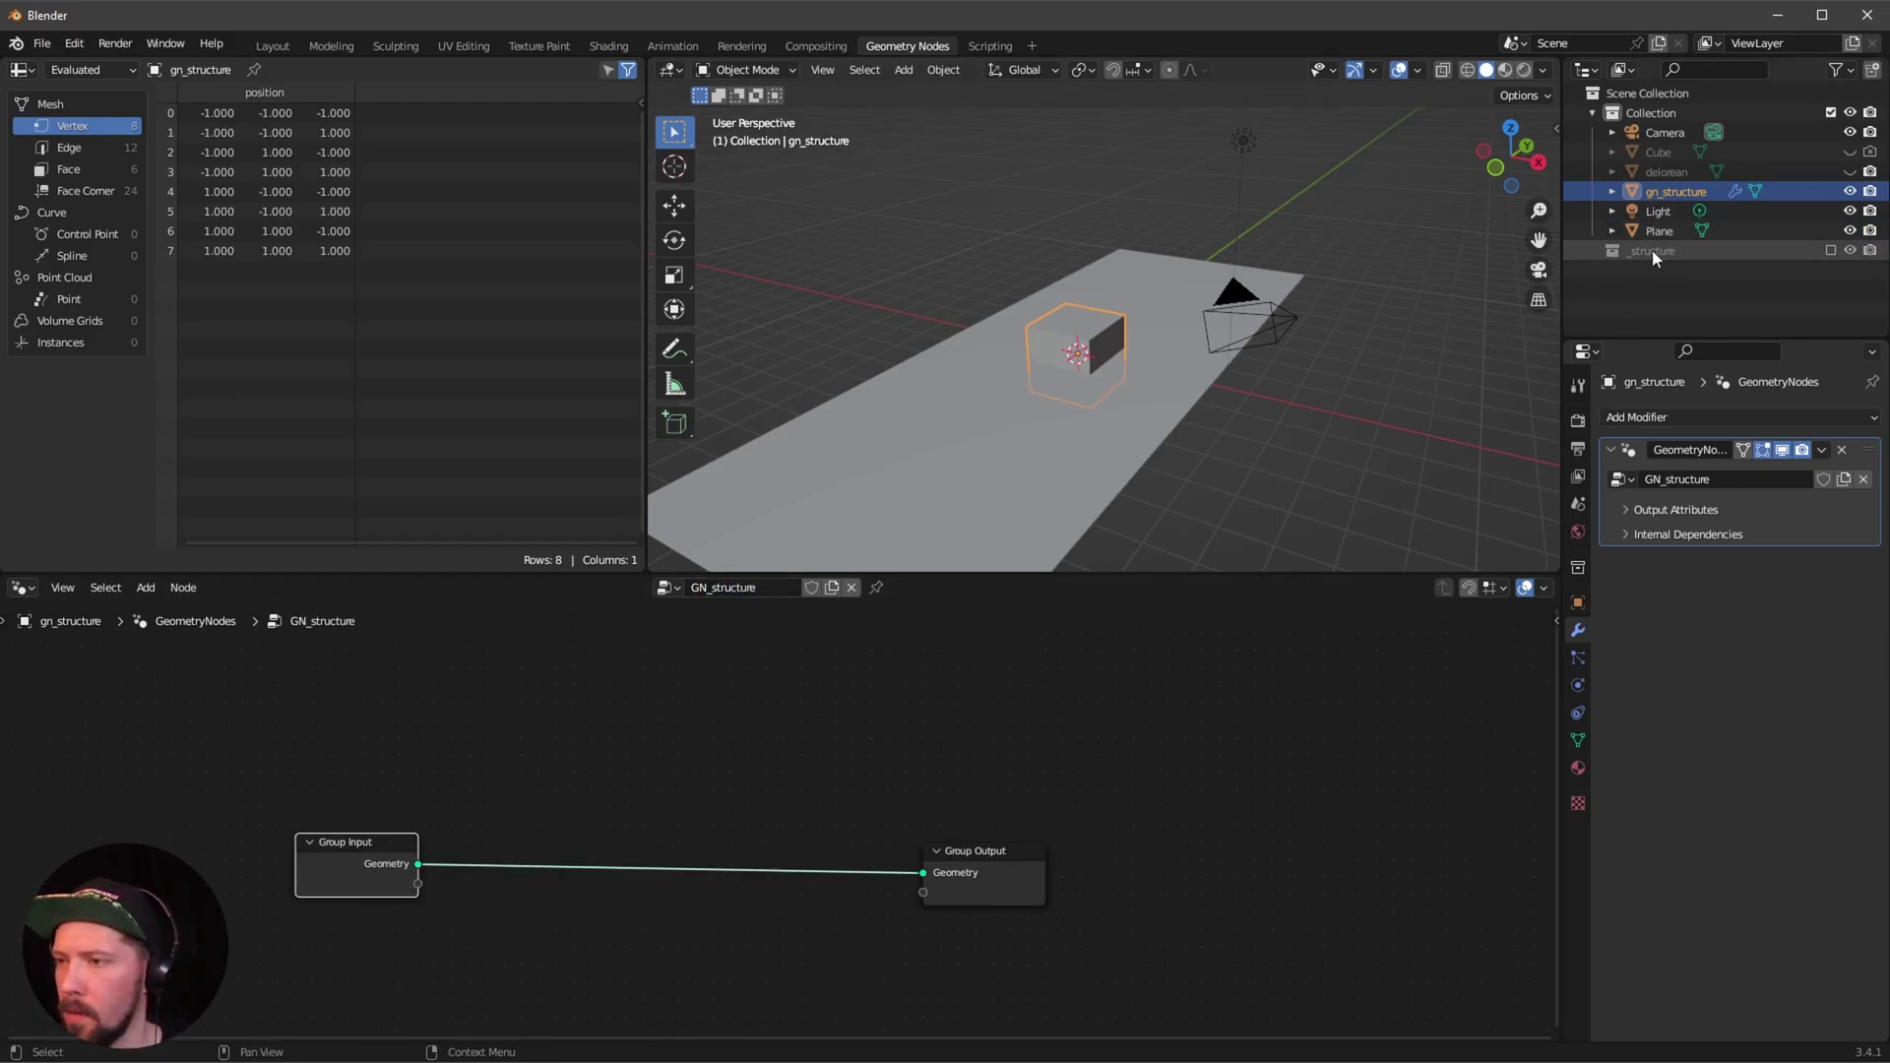
{"action": "left_click_drag", "start_coordinate": [1651, 250], "coordinate": [382, 681]}
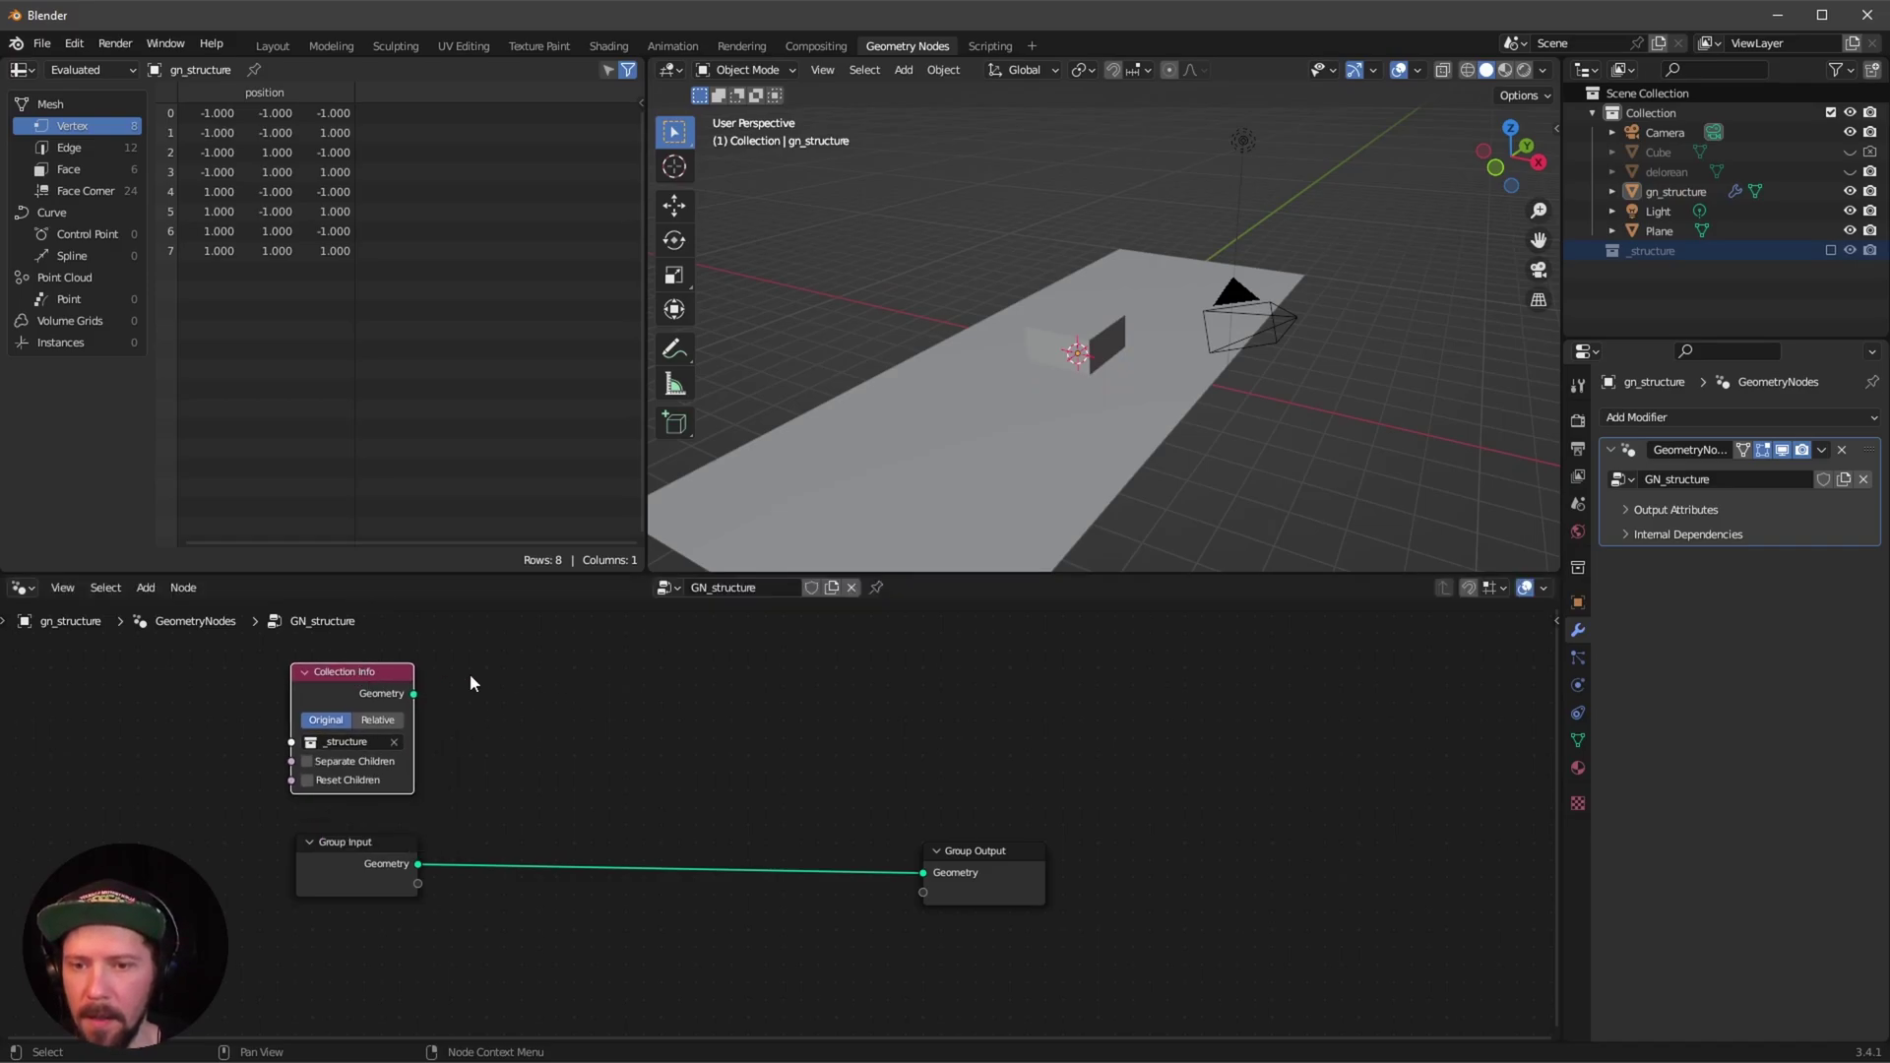
{"action": "middle_click_drag", "start_coordinate": [652, 691], "coordinate": [608, 801]}
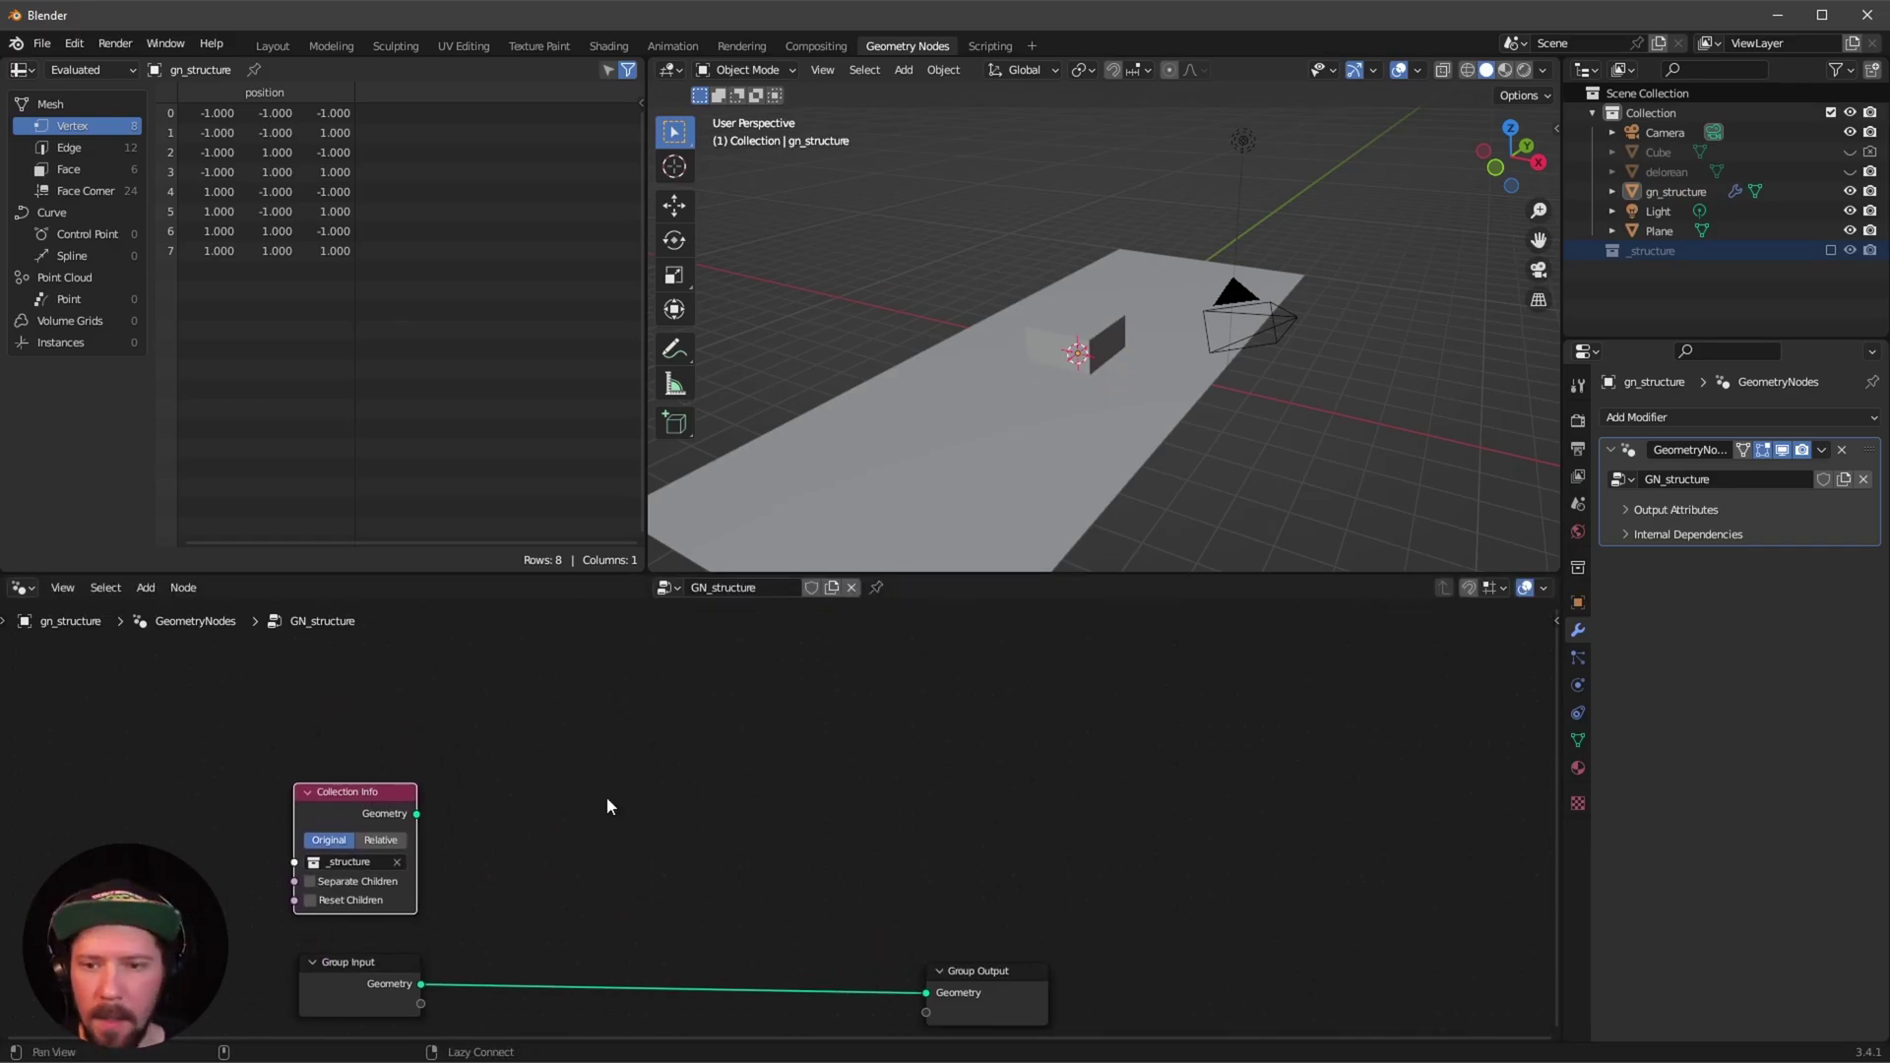
Add a Mesh Line node above the Collection Info node.
{"action": "key", "text": "shift+a"}
{"action": "left_click", "coordinate": [551, 509]}
{"action": "type", "text": "mesh line"}
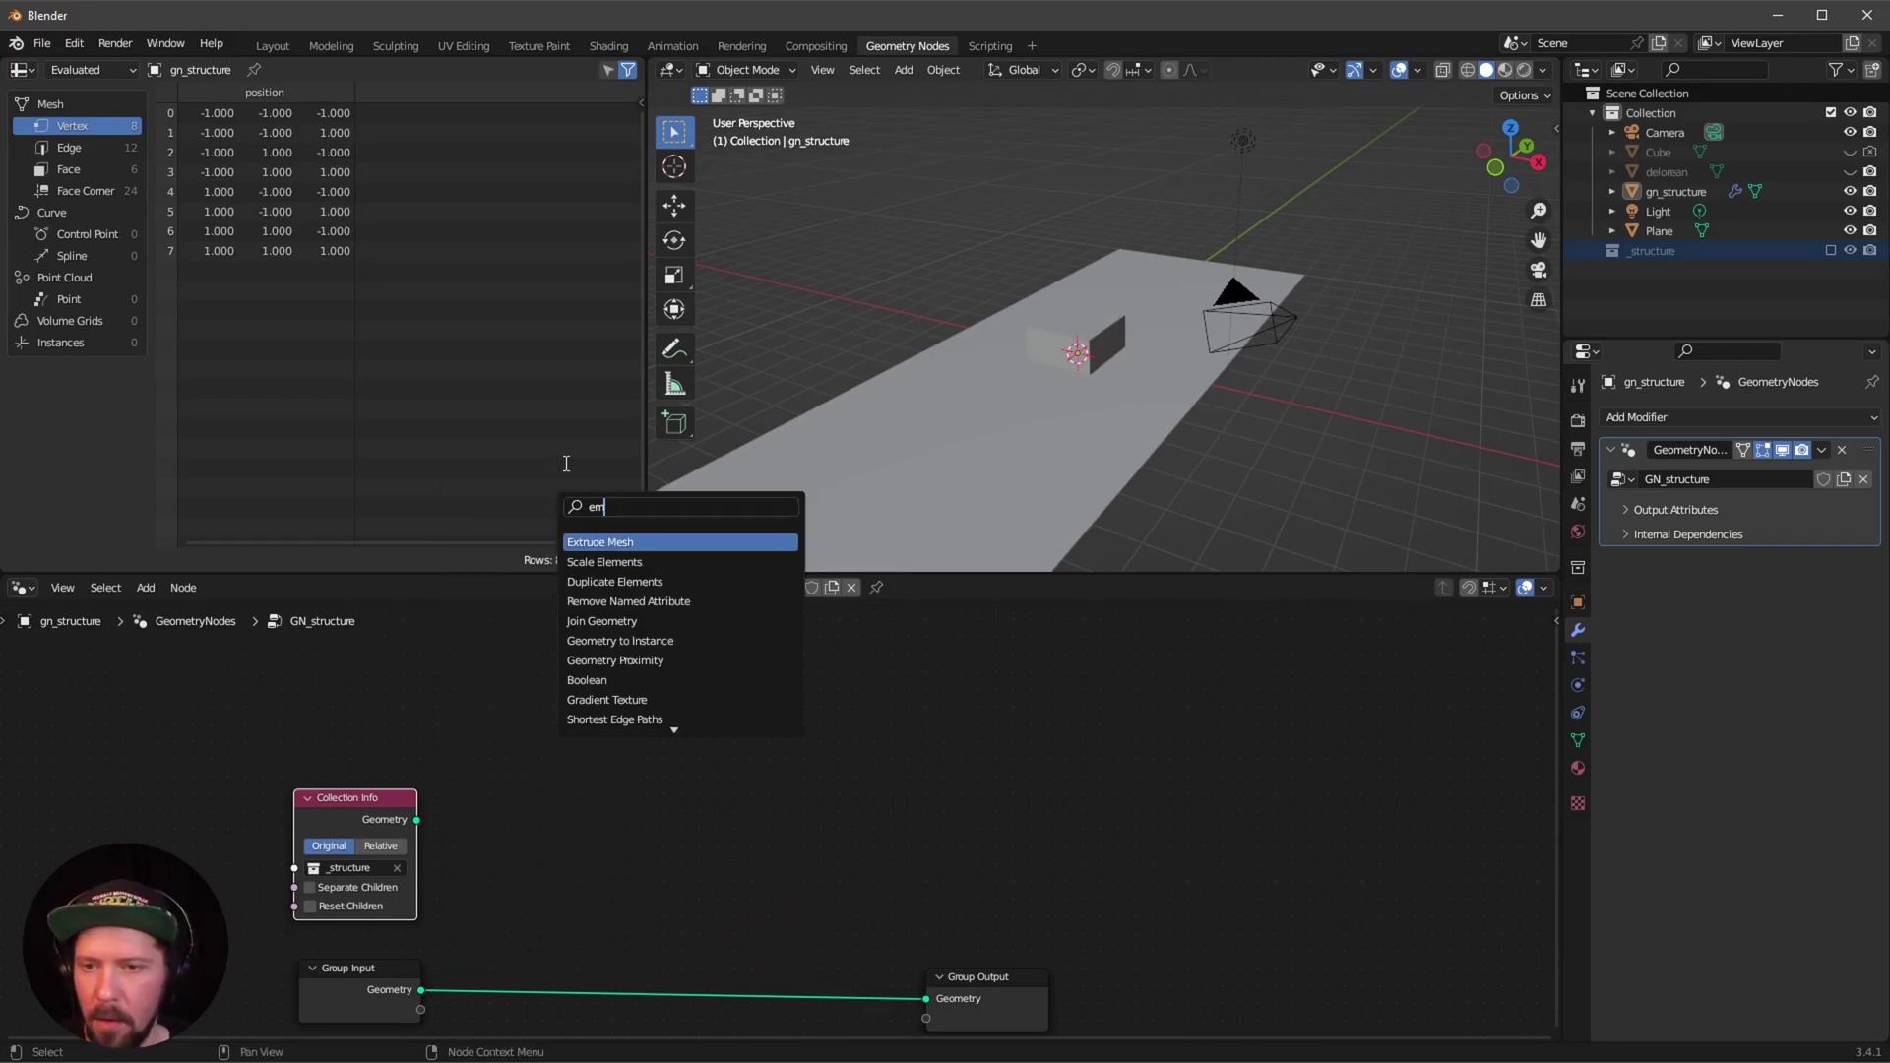
{"action": "key", "text": "Return"}
{"action": "left_click", "coordinate": [469, 706]}
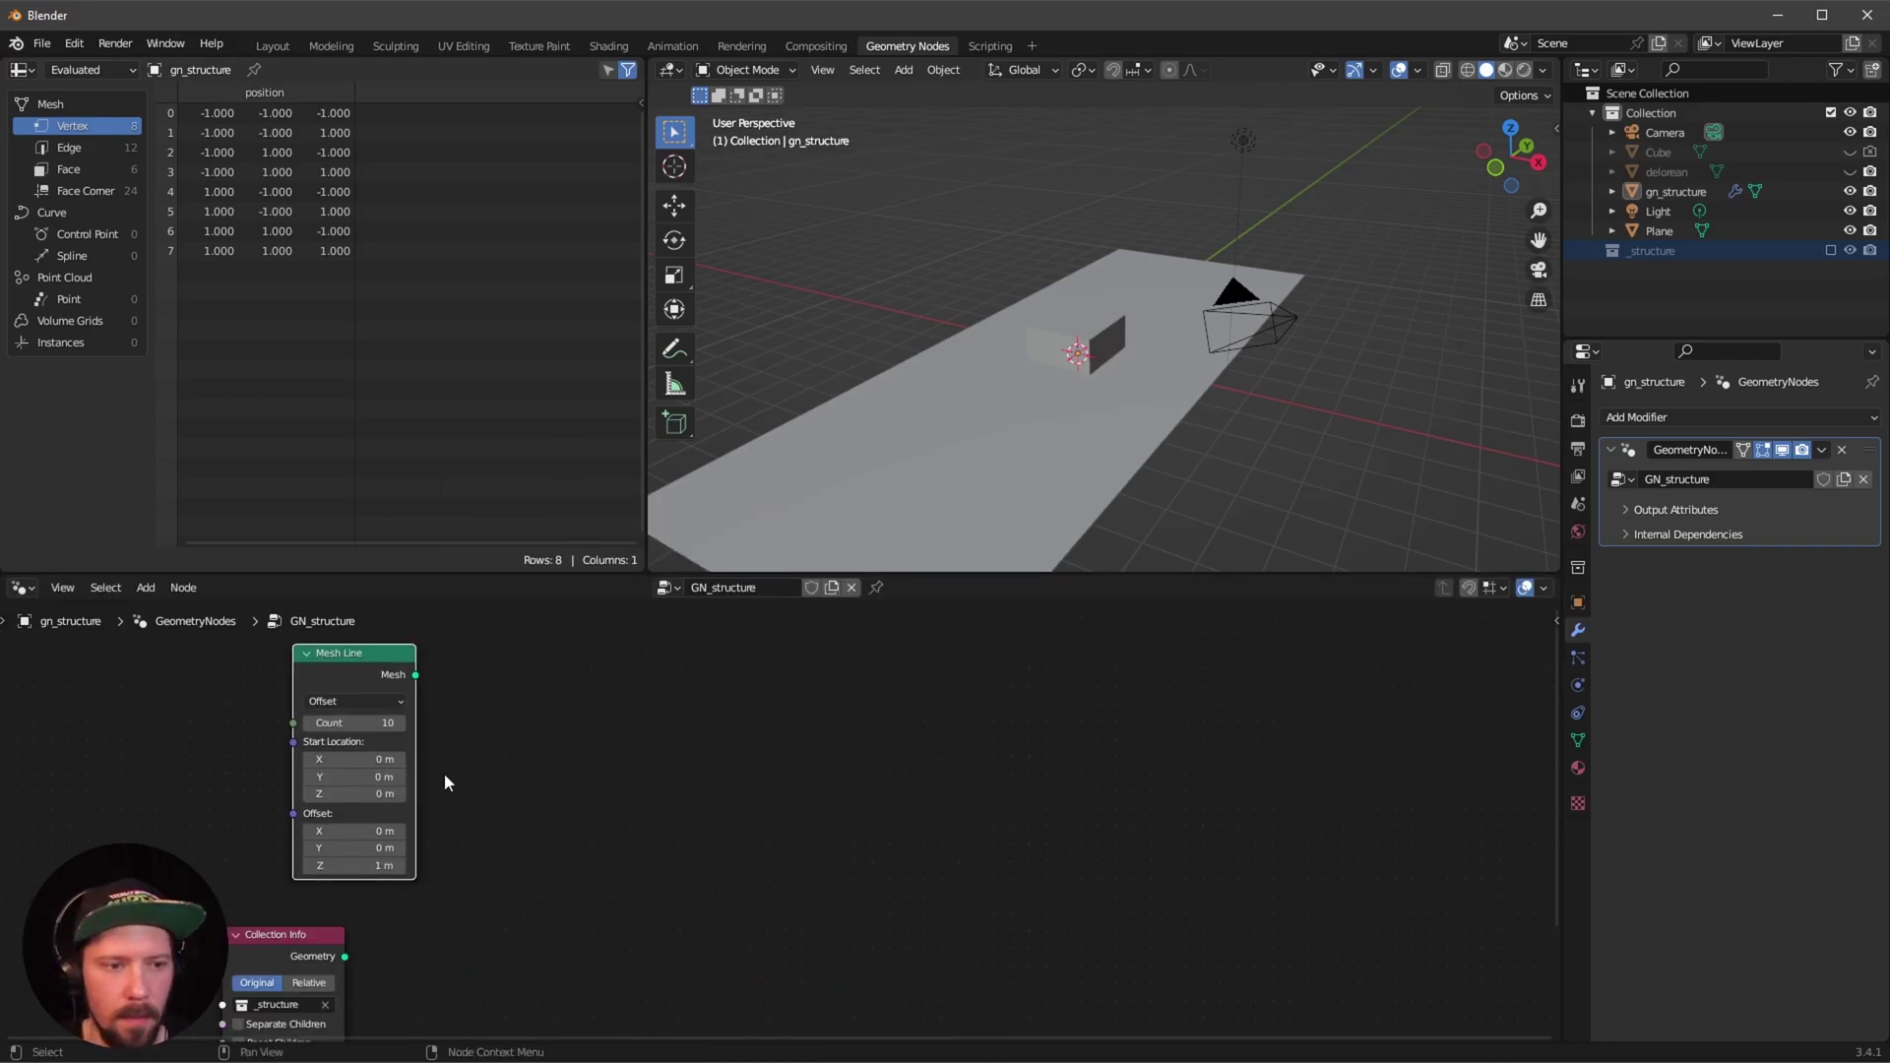
Add an Instance on Points node beside the Mesh Line node.
{"action": "key", "text": "shift+a"}
{"action": "left_click", "coordinate": [615, 588]}
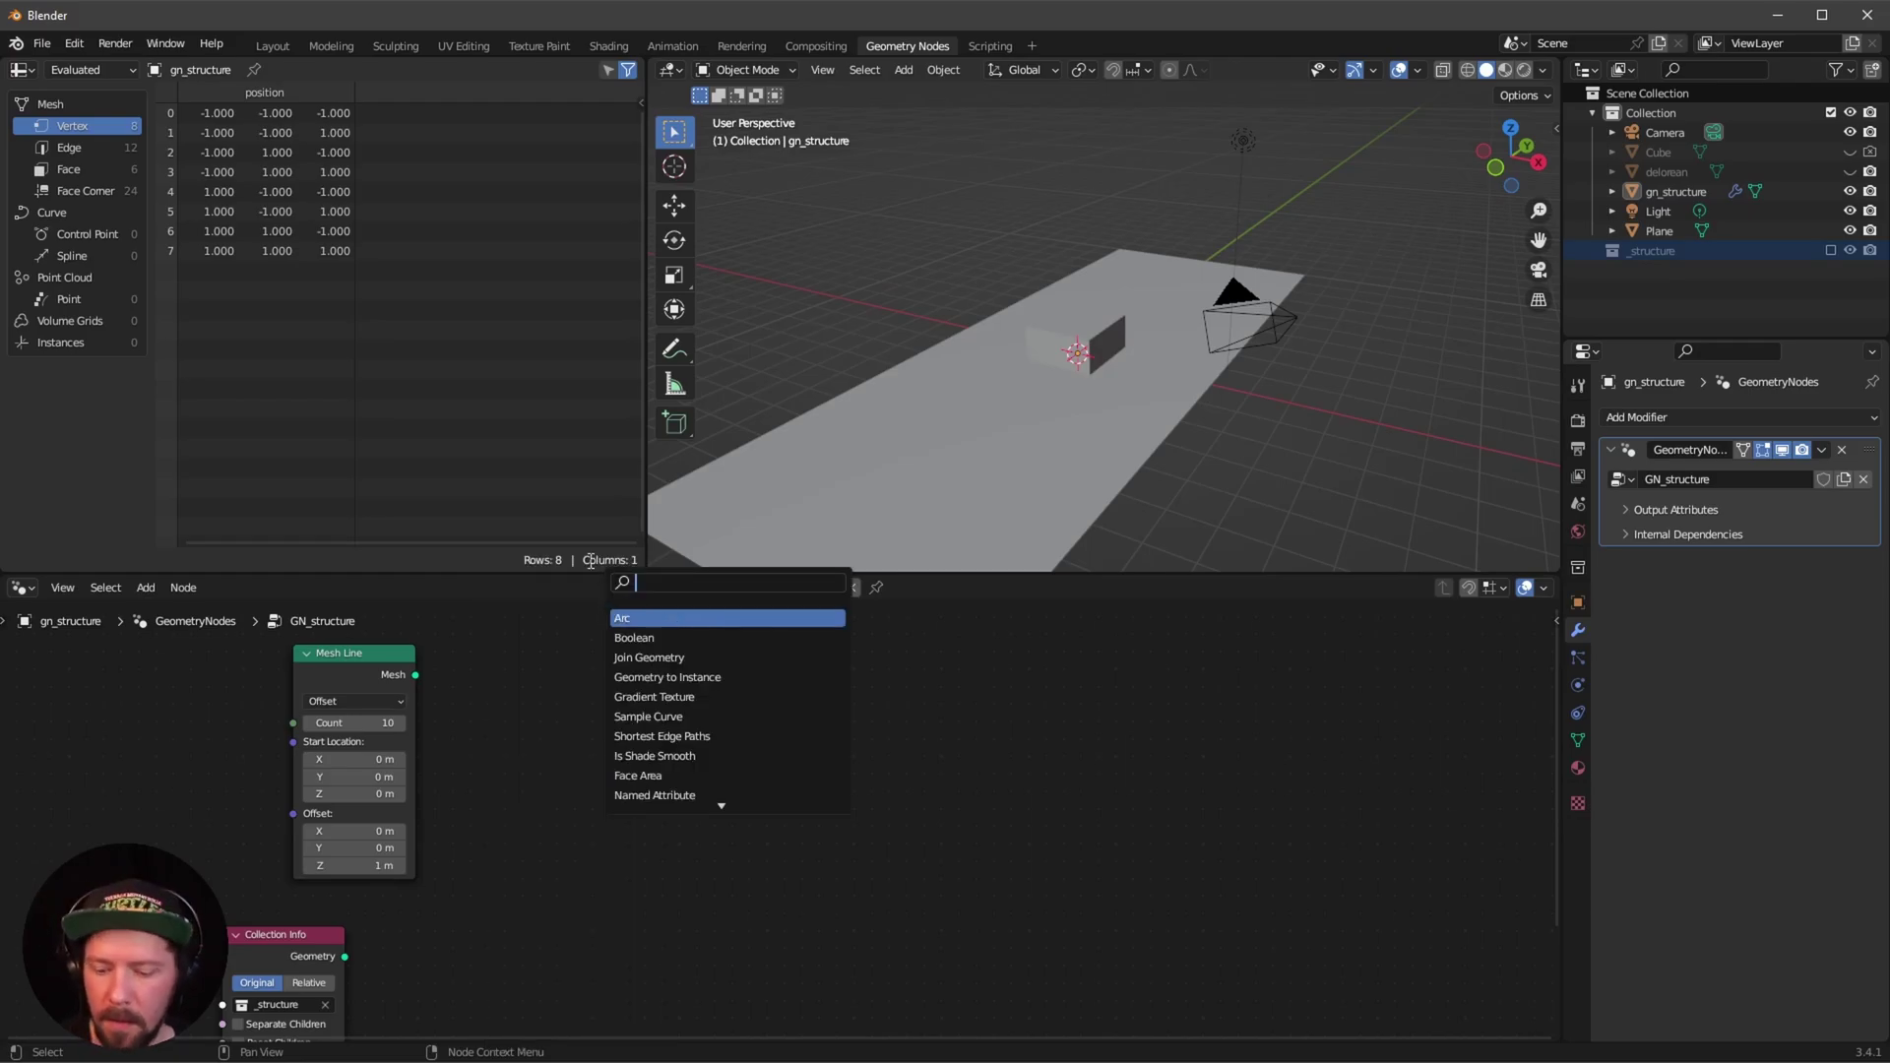
{"action": "type", "text": "instance o"}
{"action": "key", "text": "Down"}
{"action": "key", "text": "Down"}
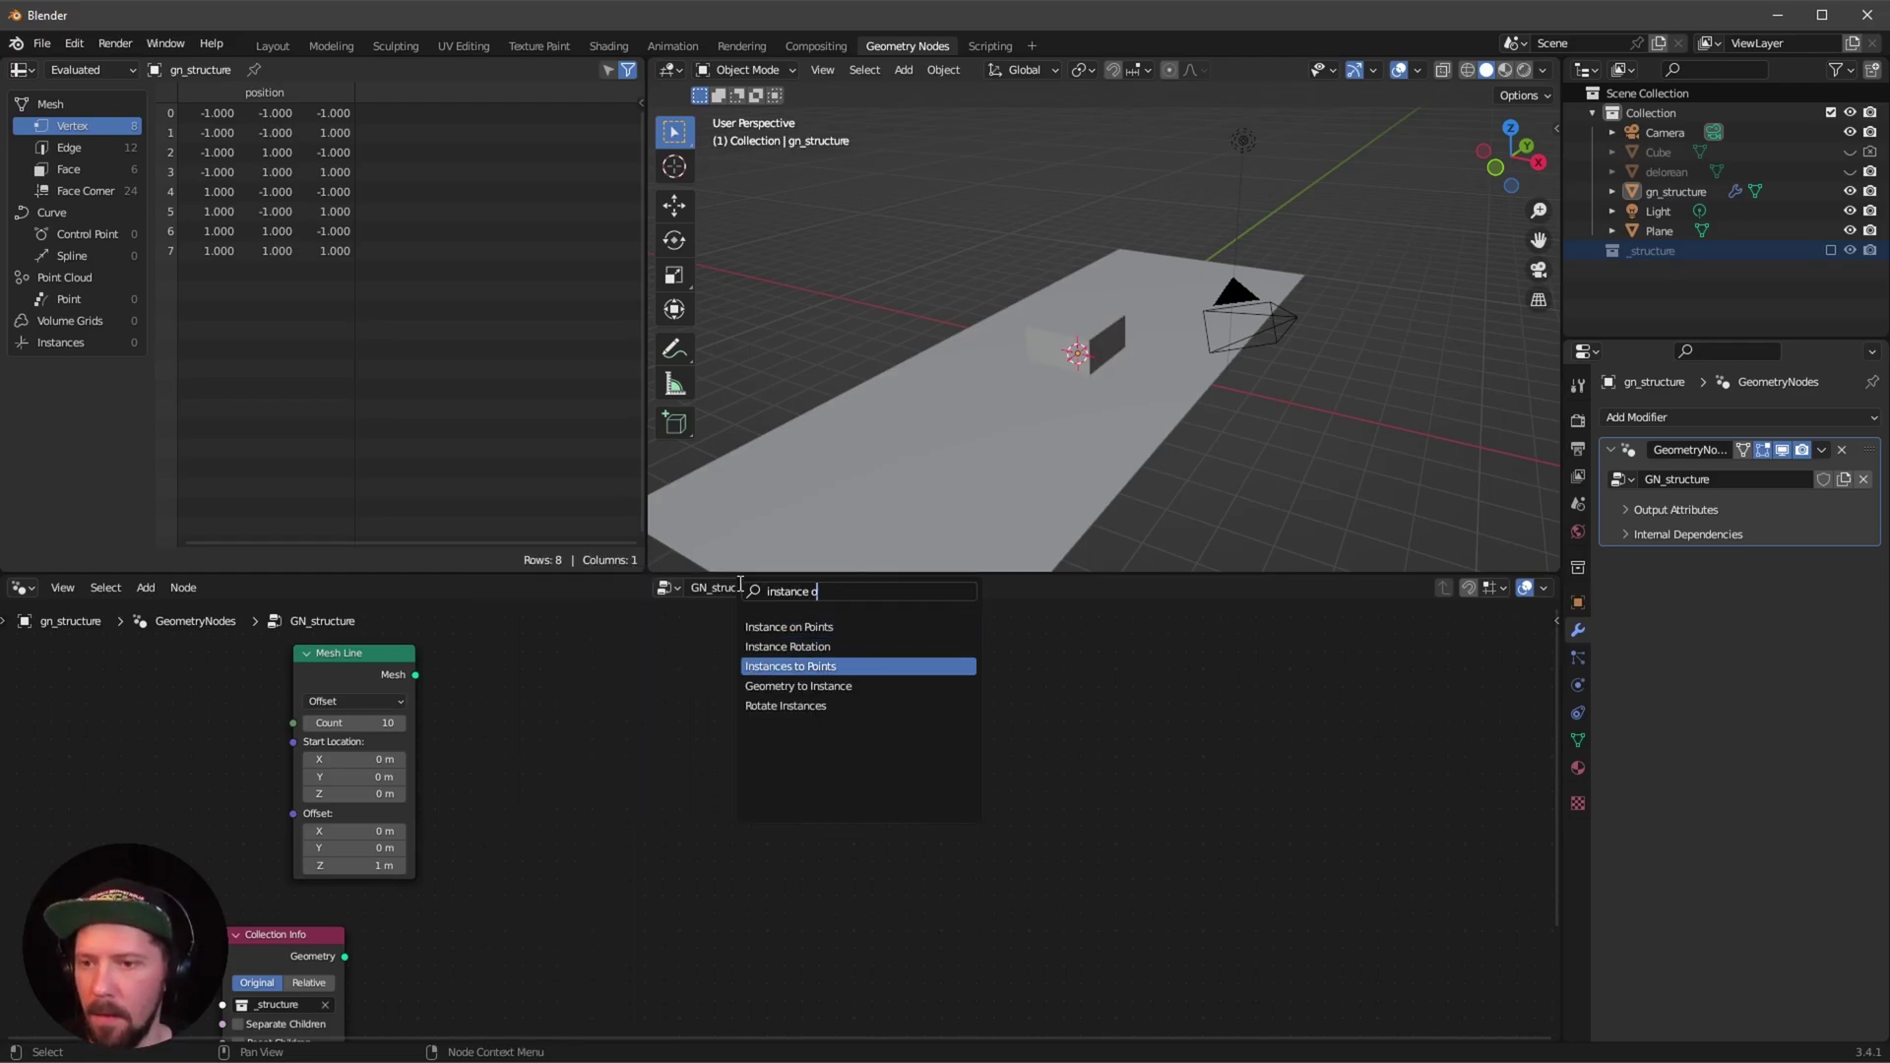
{"action": "key", "text": "Up"}
{"action": "key", "text": "Up"}
{"action": "key", "text": "Return"}
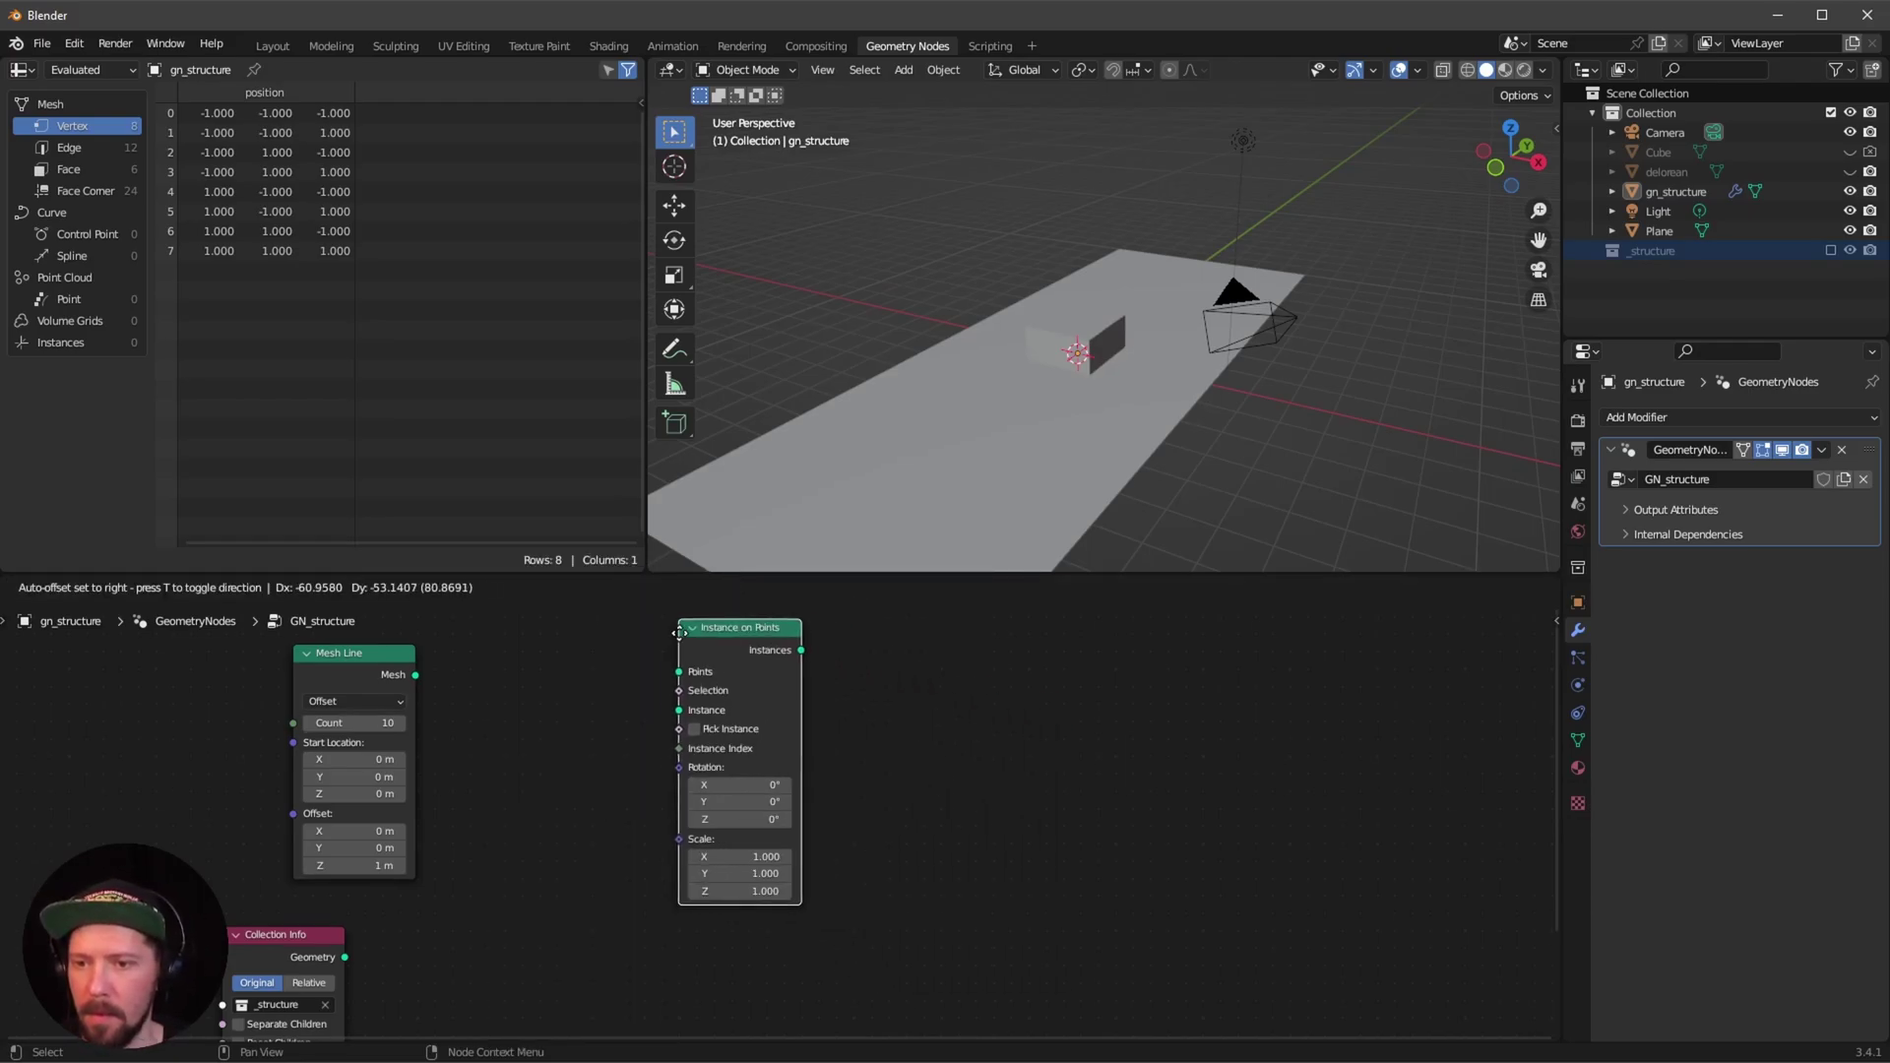
{"action": "left_click", "coordinate": [689, 630]}
Connect Mesh Line to Points and Collection Info to Instance on the Instance on Points node, and feed its Instances into the Group Output.
{"action": "scroll", "coordinate": [735, 976], "scroll_direction": "down", "scroll_amount": 2}
{"action": "left_click_drag", "start_coordinate": [736, 977], "coordinate": [908, 959]}
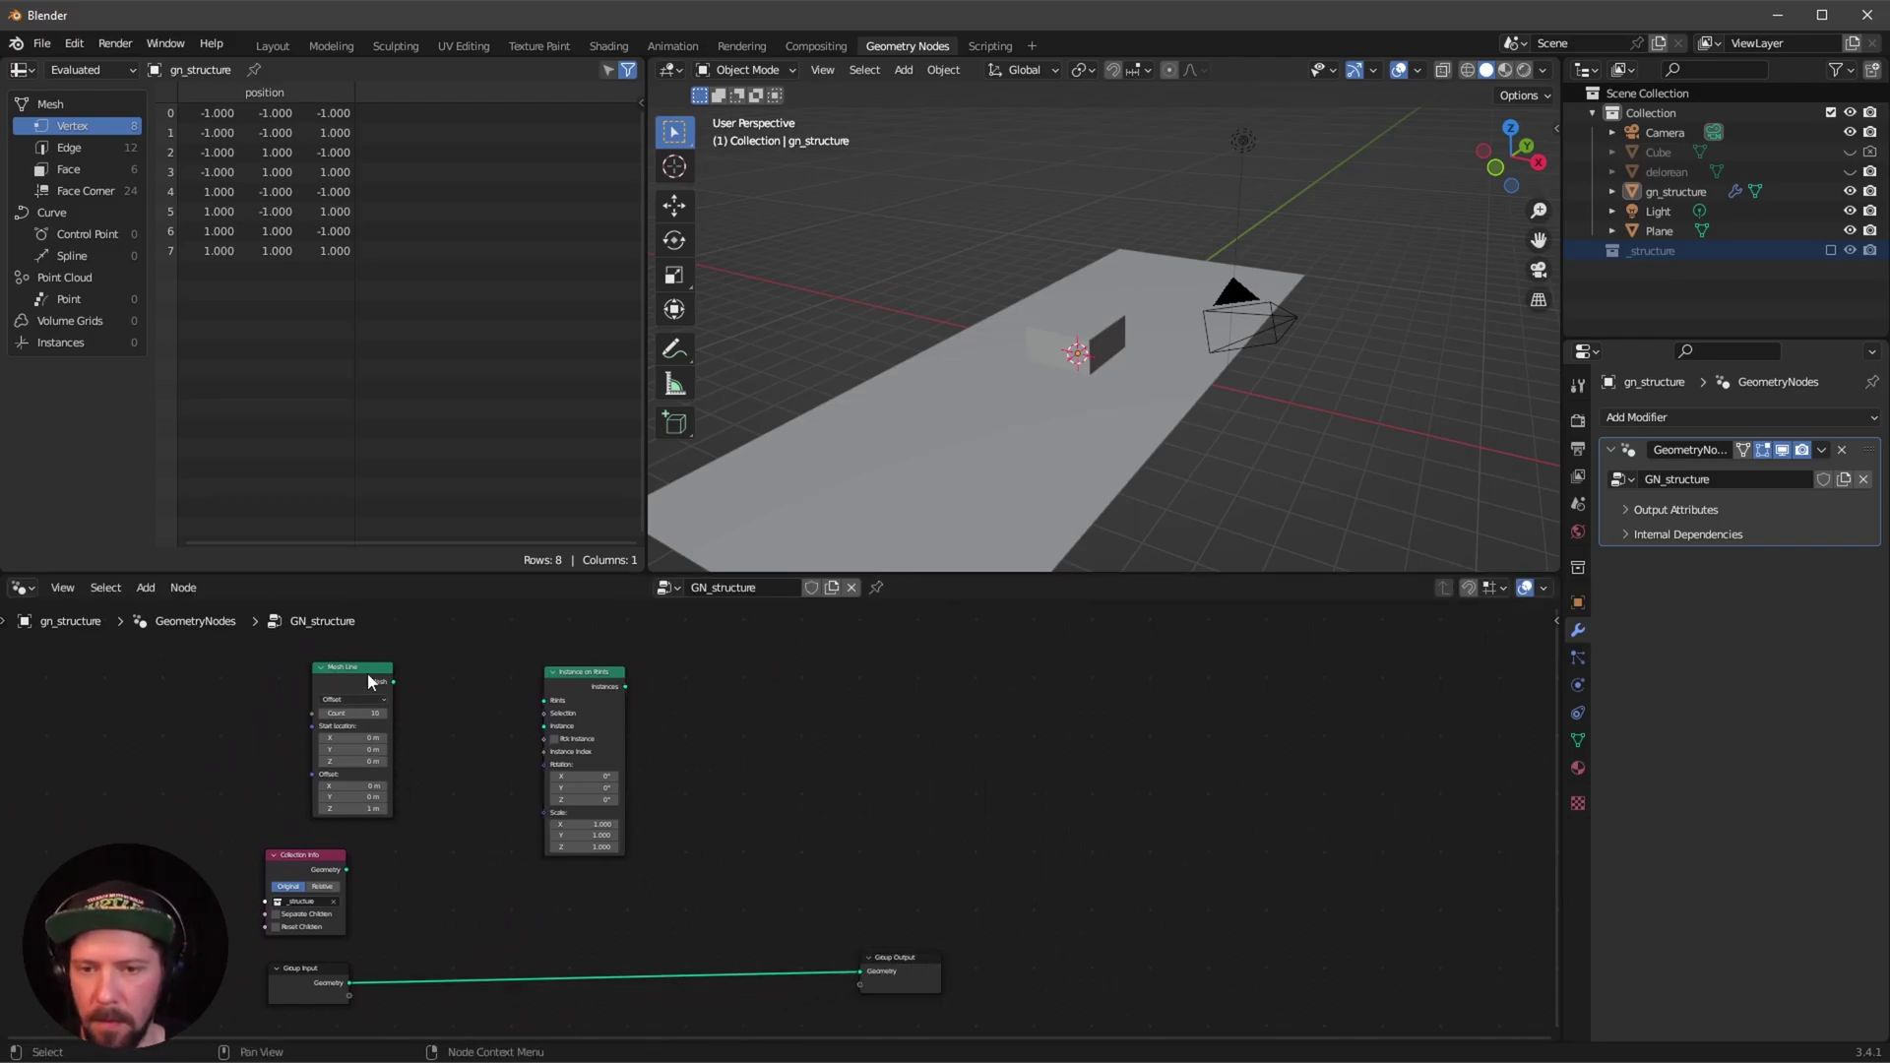
{"action": "scroll", "coordinate": [433, 751], "scroll_direction": "up", "scroll_amount": 1}
{"action": "left_click_drag", "start_coordinate": [272, 877], "coordinate": [501, 709]}
{"action": "scroll", "coordinate": [442, 693], "scroll_direction": "up", "scroll_amount": 2, "text": "shift"}
{"action": "left_click_drag", "start_coordinate": [294, 713], "coordinate": [493, 763]}
{"action": "scroll", "coordinate": [776, 793], "scroll_direction": "down", "scroll_amount": 2}
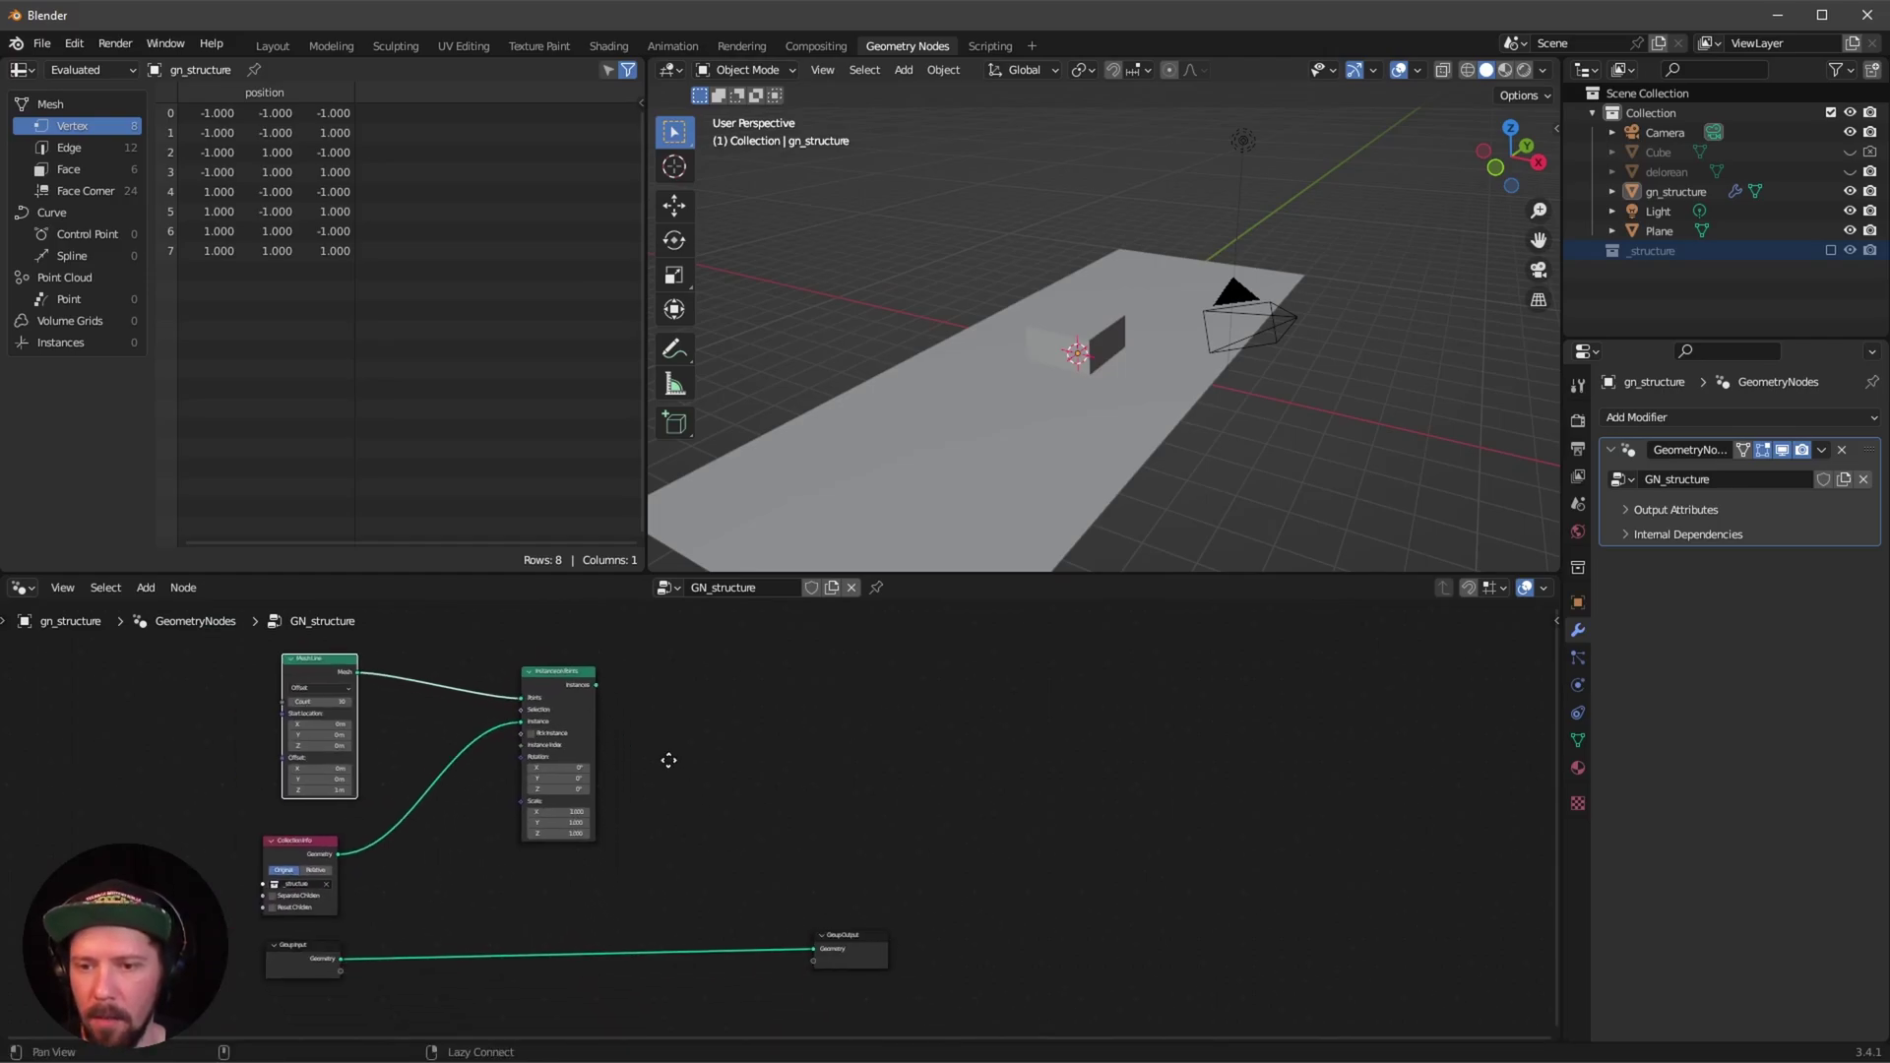
{"action": "left_click_drag", "start_coordinate": [593, 683], "coordinate": [813, 945]}
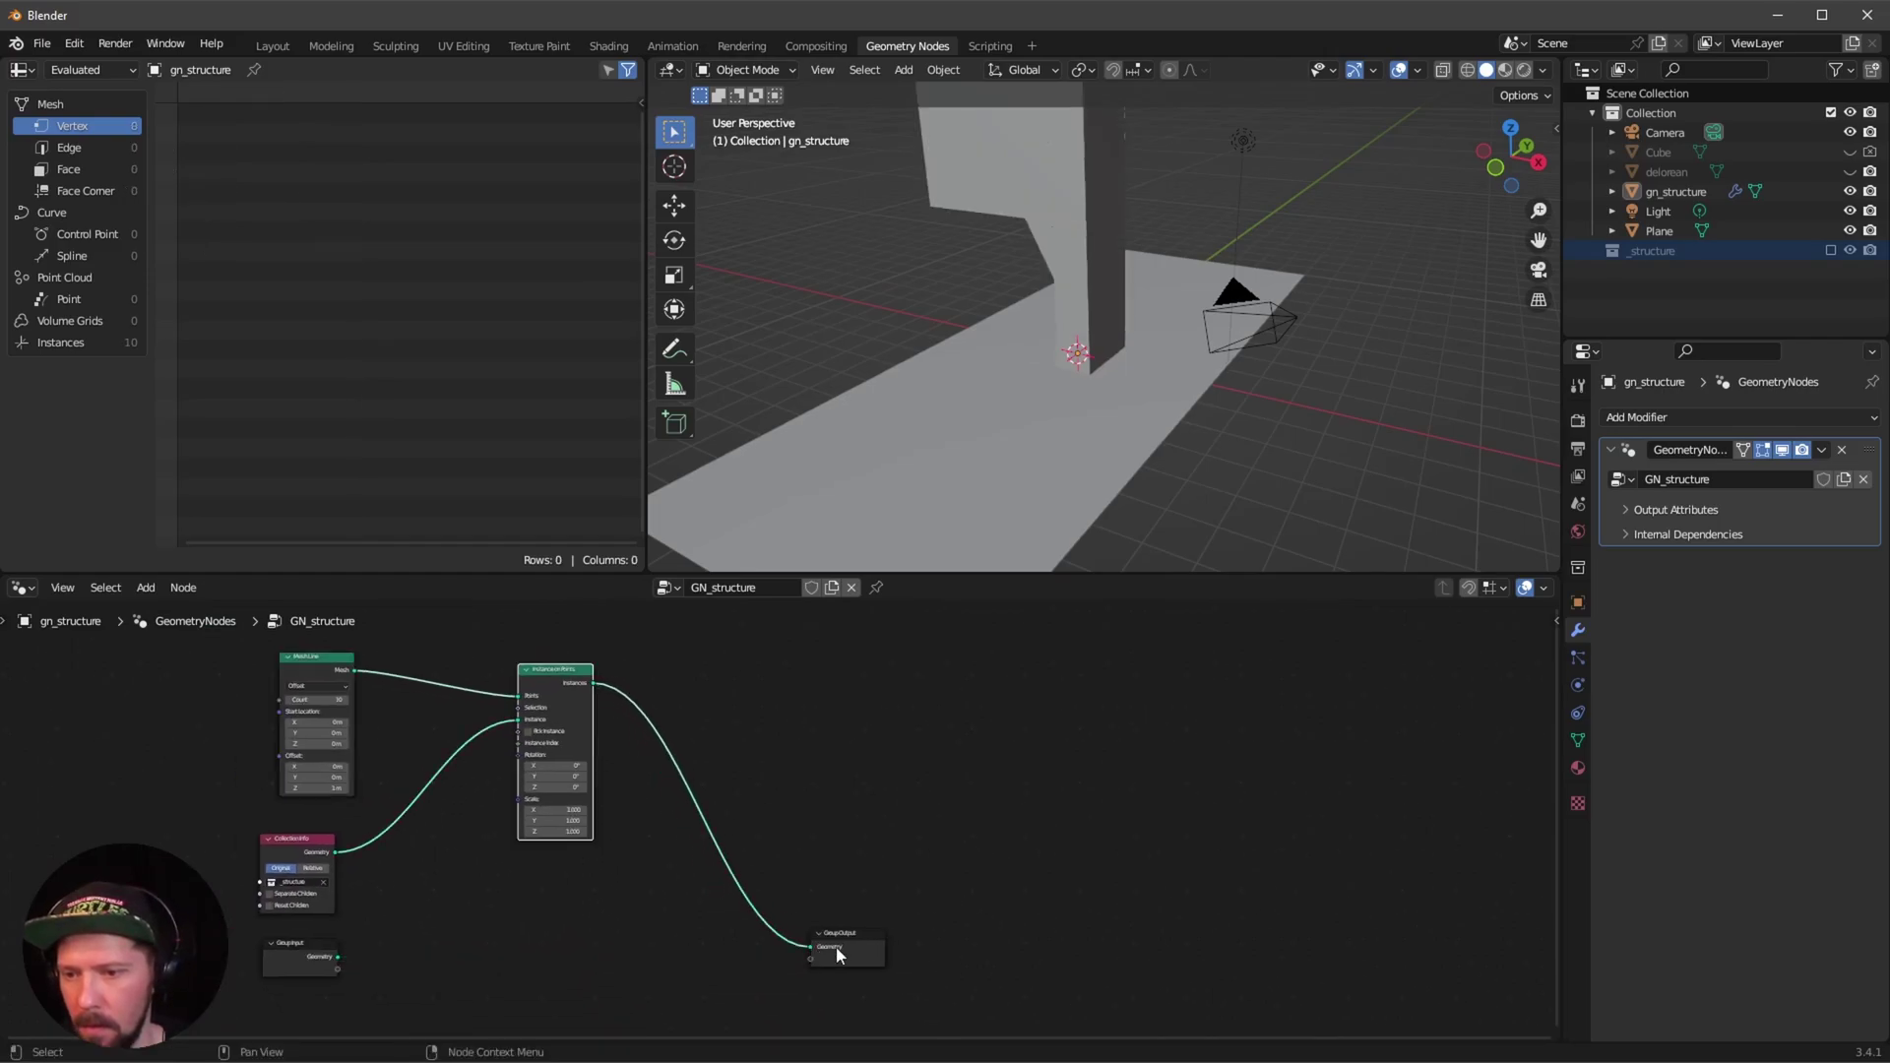
Unhide the delorean and set its X location to 0 m.
{"action": "scroll", "coordinate": [1051, 427], "scroll_direction": "up", "scroll_amount": 4}
{"action": "middle_click_drag", "start_coordinate": [1047, 462], "coordinate": [1202, 498]}
{"action": "left_click", "coordinate": [1849, 171]}
{"action": "left_click", "coordinate": [1218, 433]}
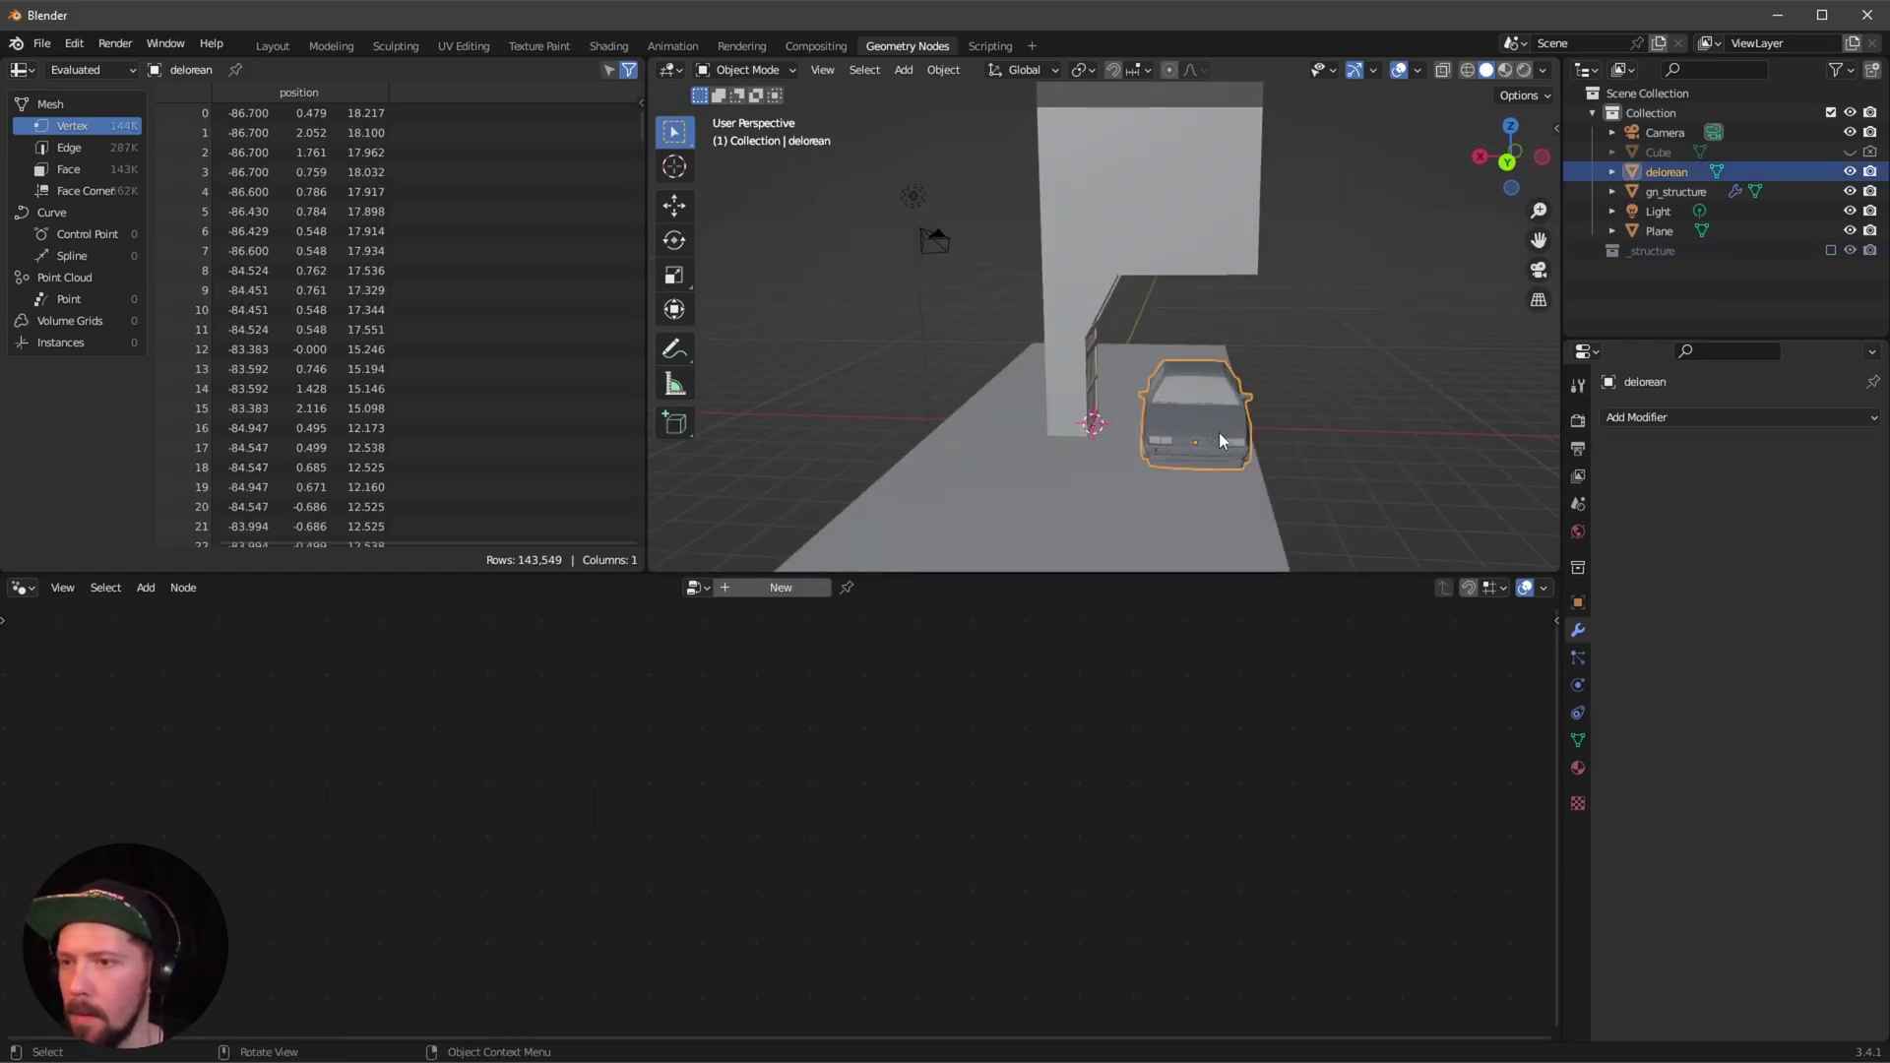
{"action": "key", "text": "n"}
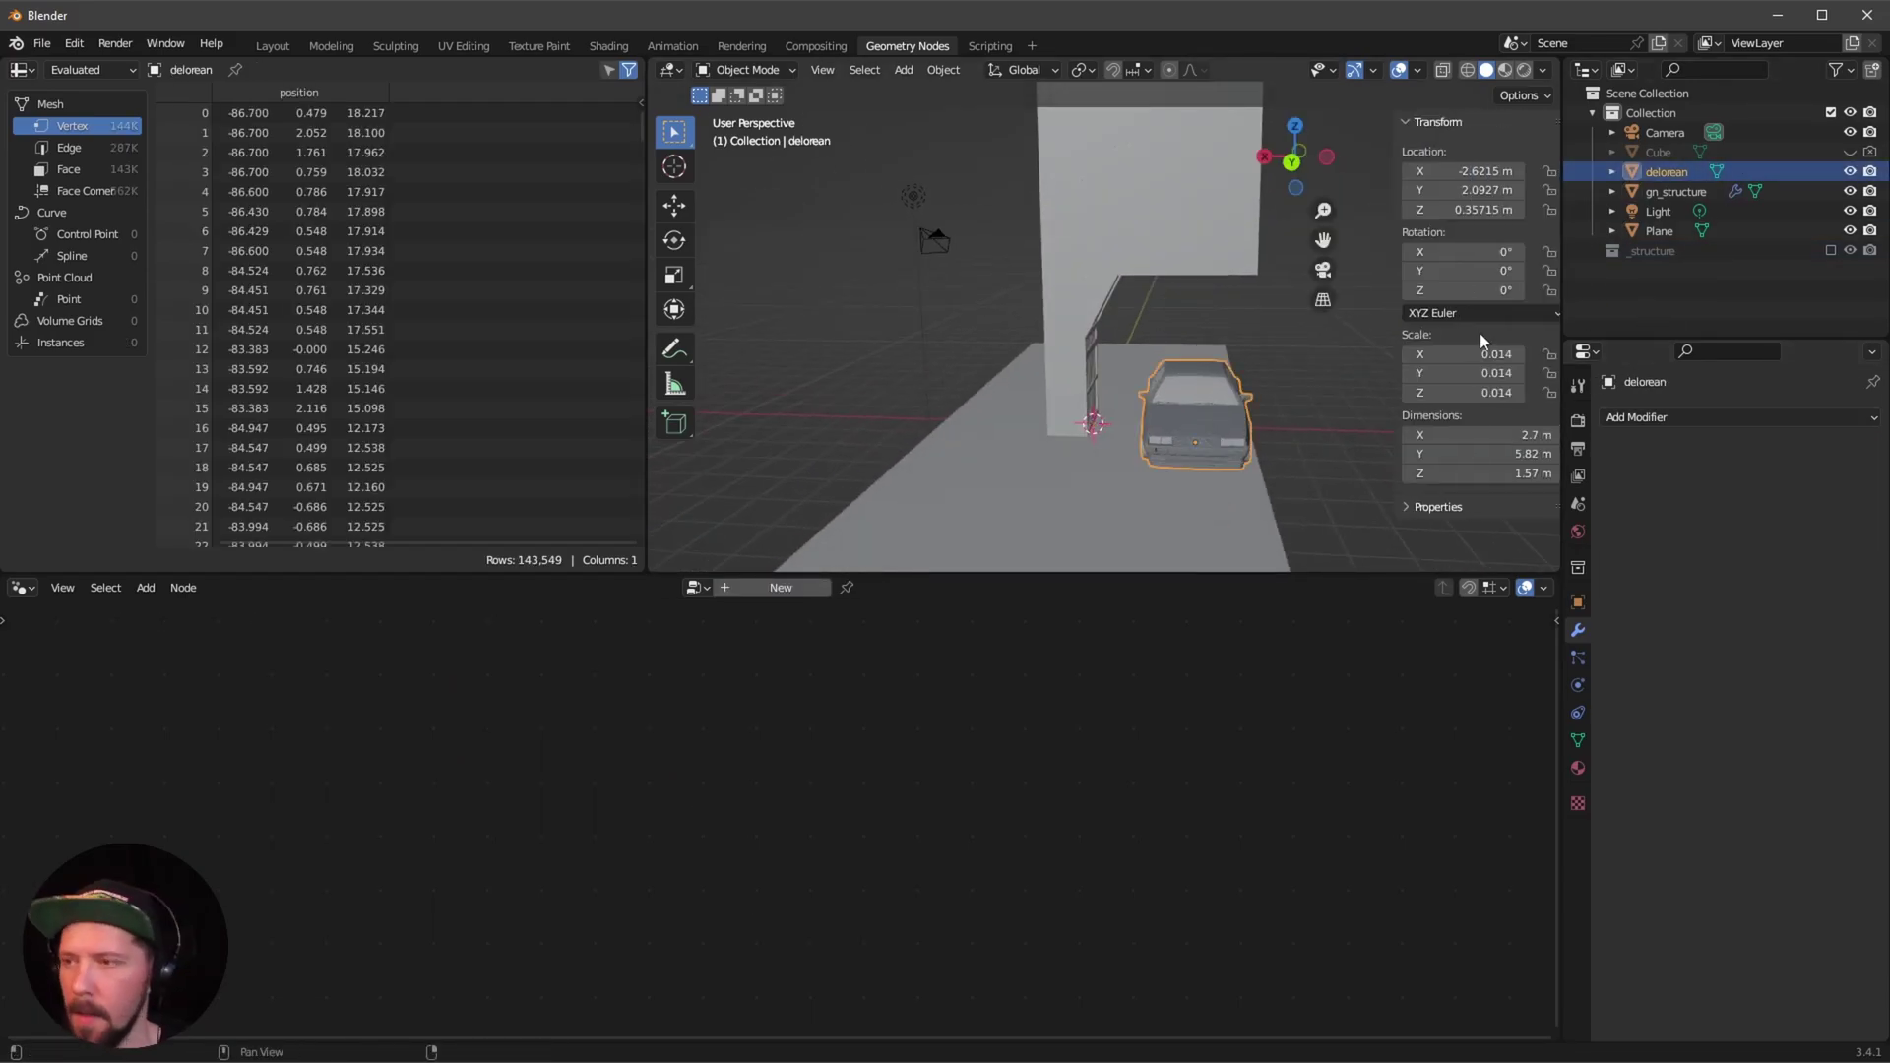
{"action": "double_click", "coordinate": [1437, 170]}
{"action": "type", "text": "0"}
{"action": "key", "text": "Return"}
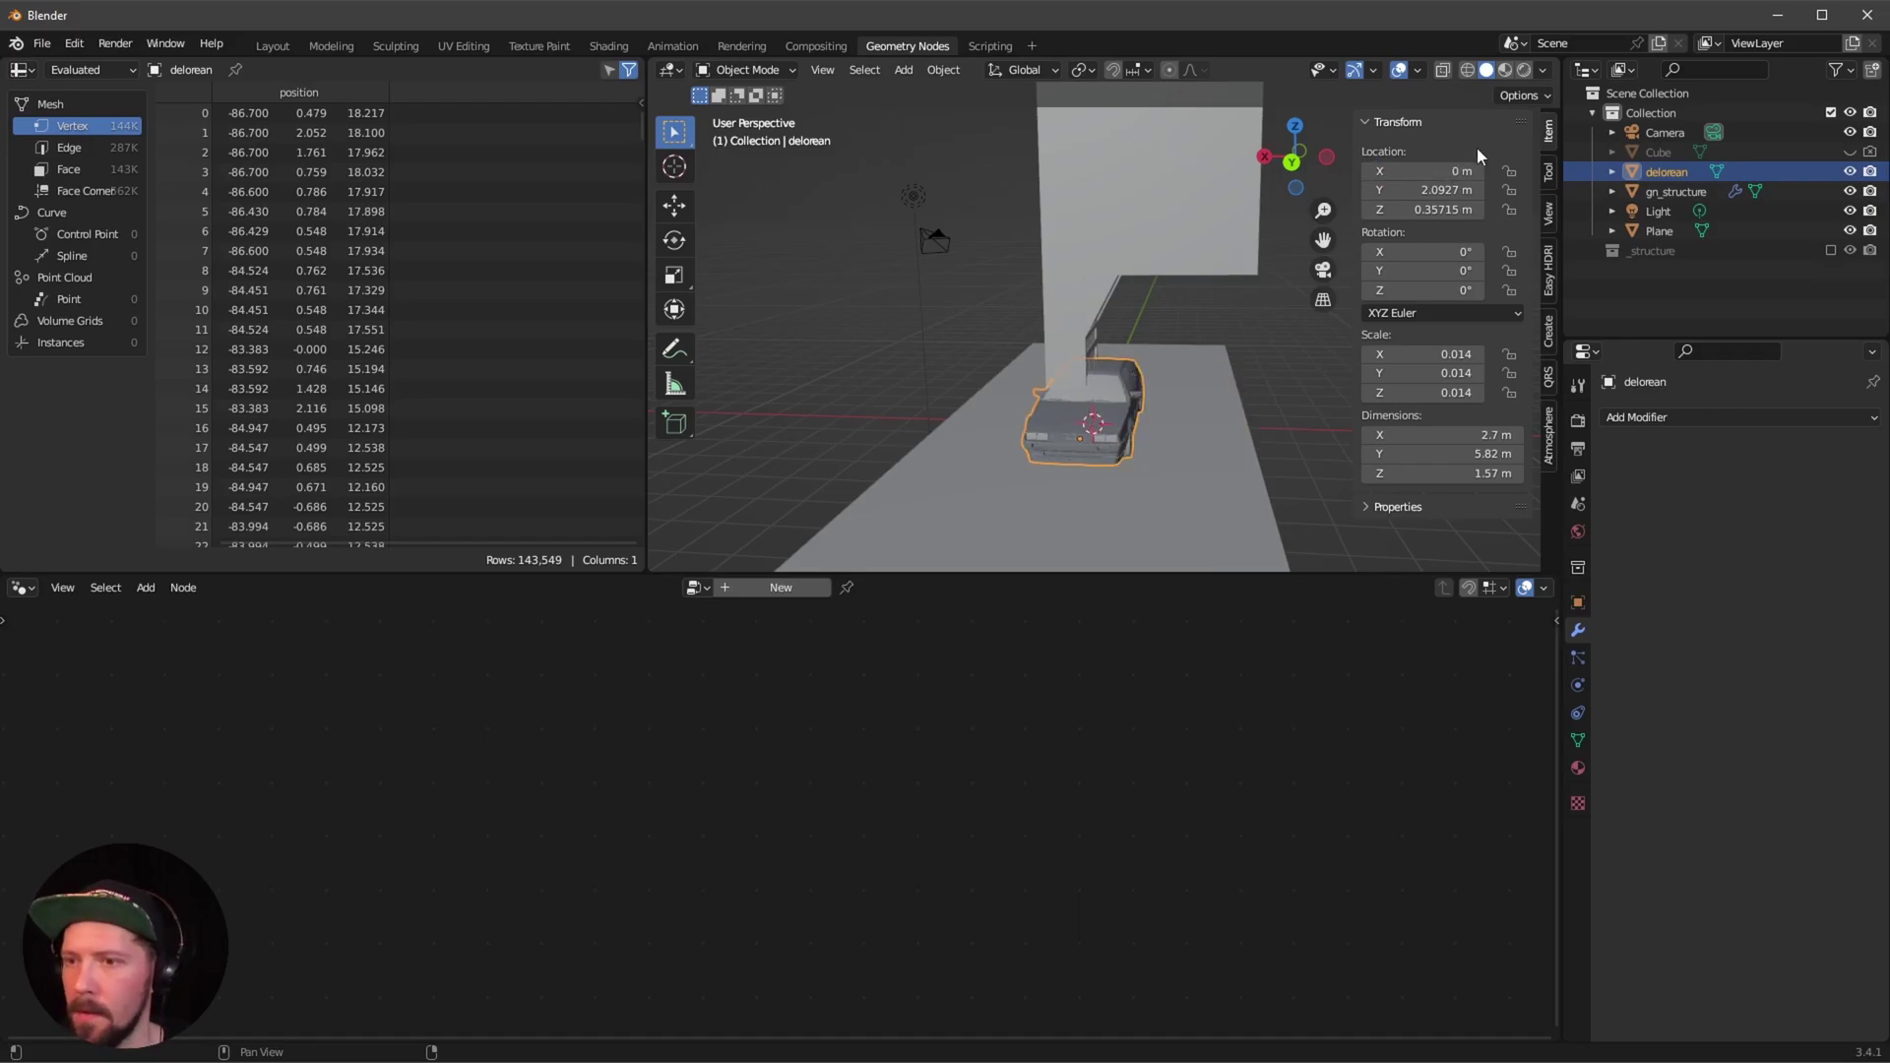
Switch the Mesh Line node of gn_structure to End Points mode and set its start location Y to 9 m.
{"action": "left_click", "coordinate": [1210, 197]}
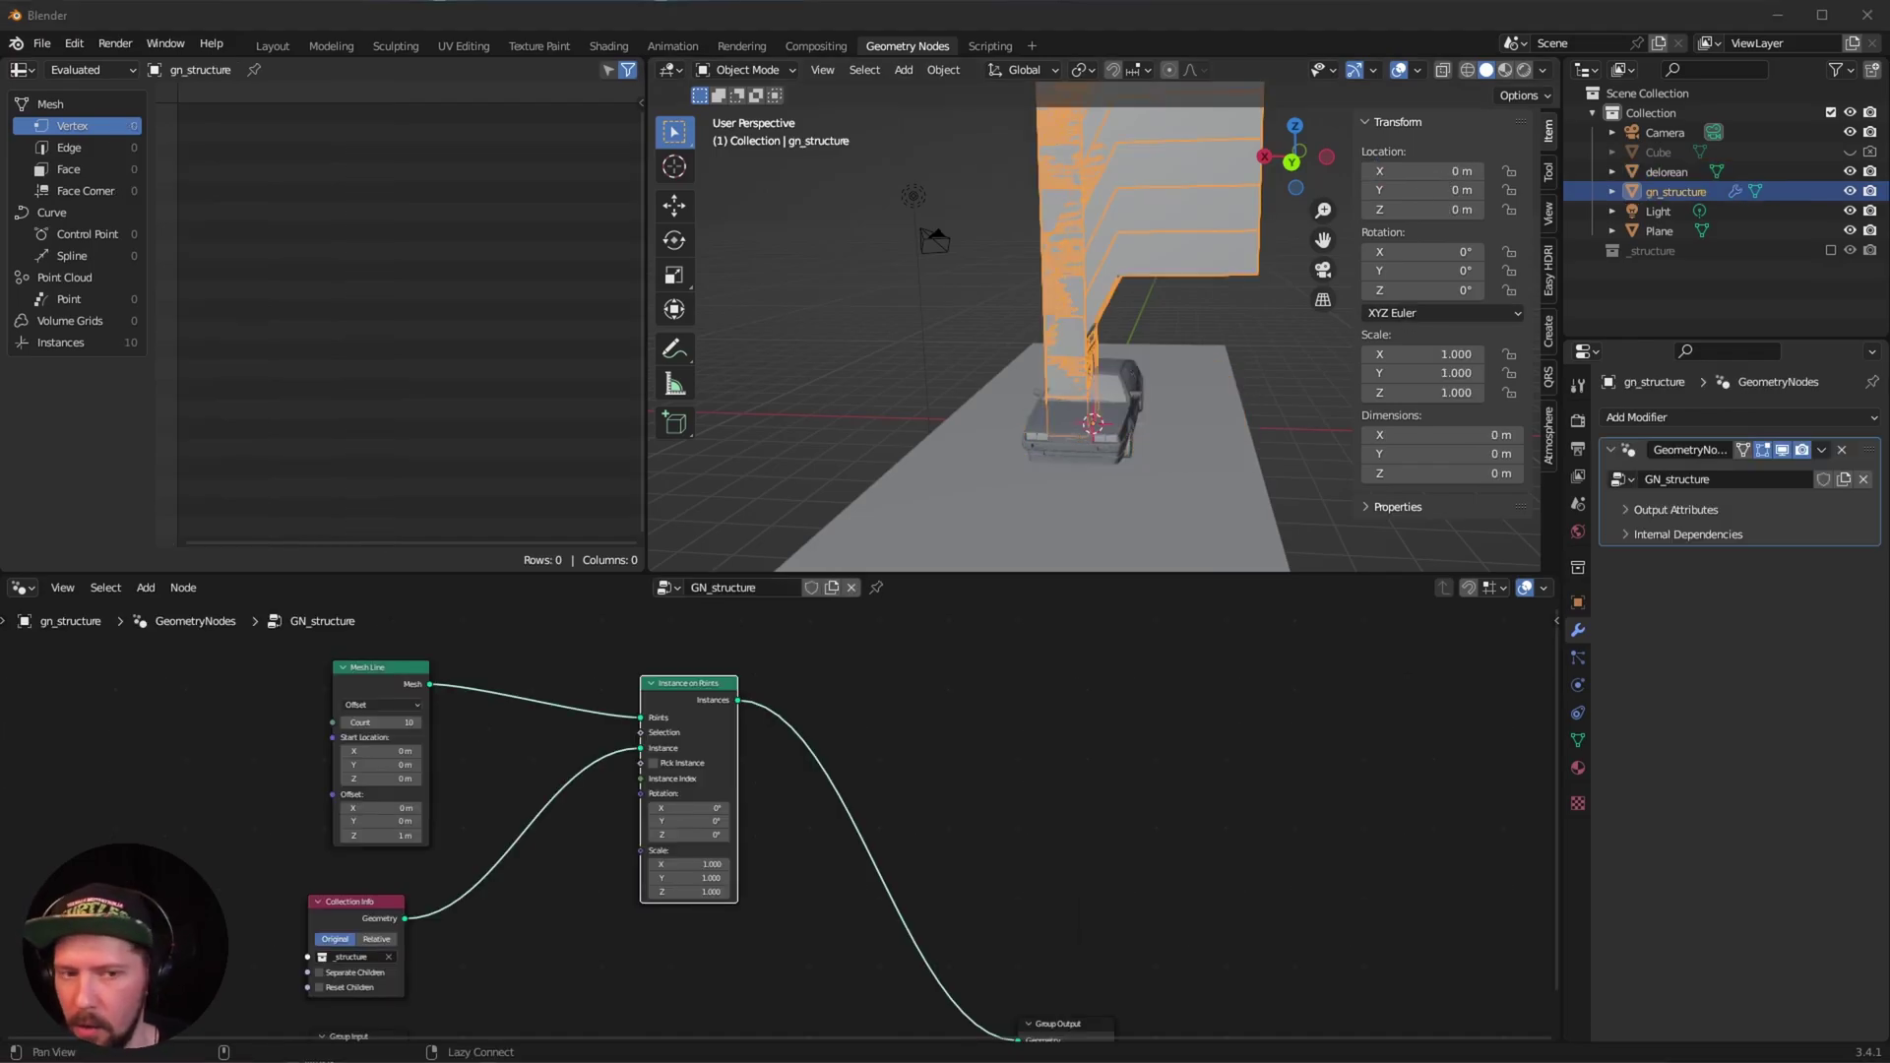
{"action": "scroll", "coordinate": [471, 746], "scroll_direction": "up", "scroll_amount": 5}
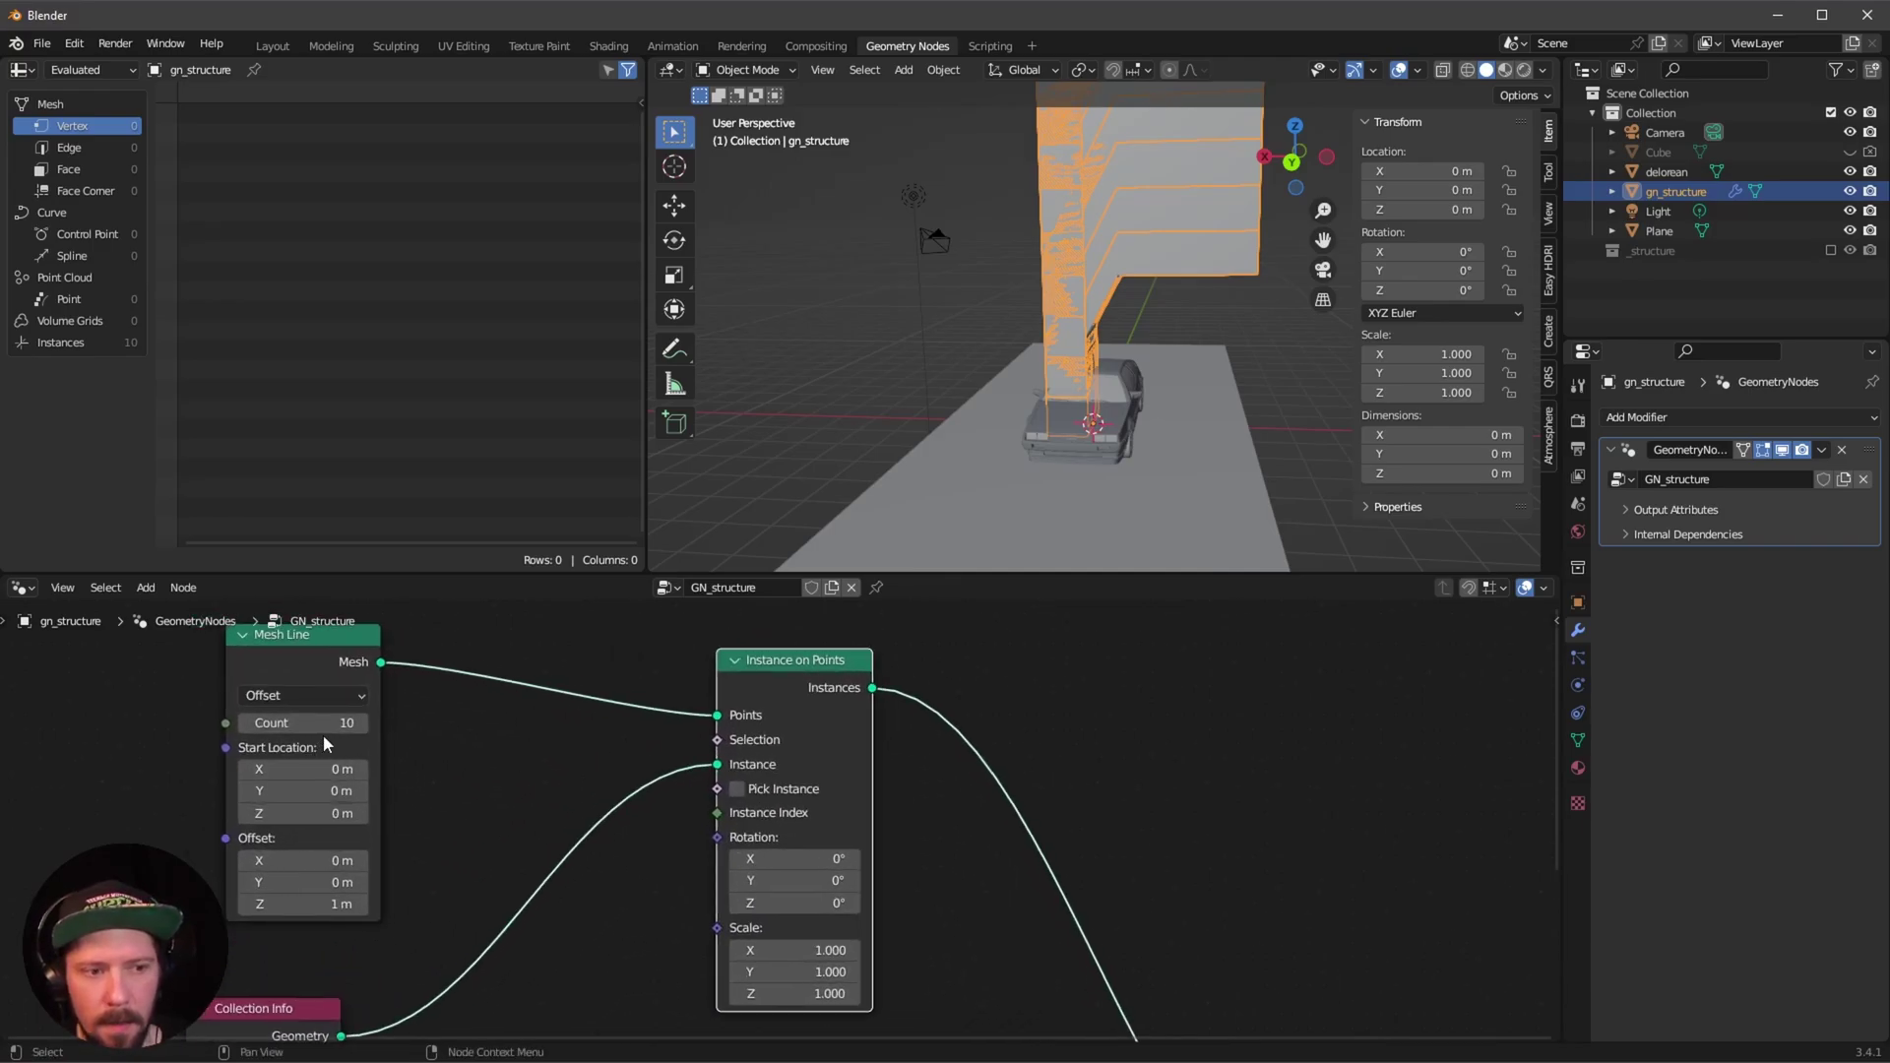
{"action": "left_click", "coordinate": [298, 695]}
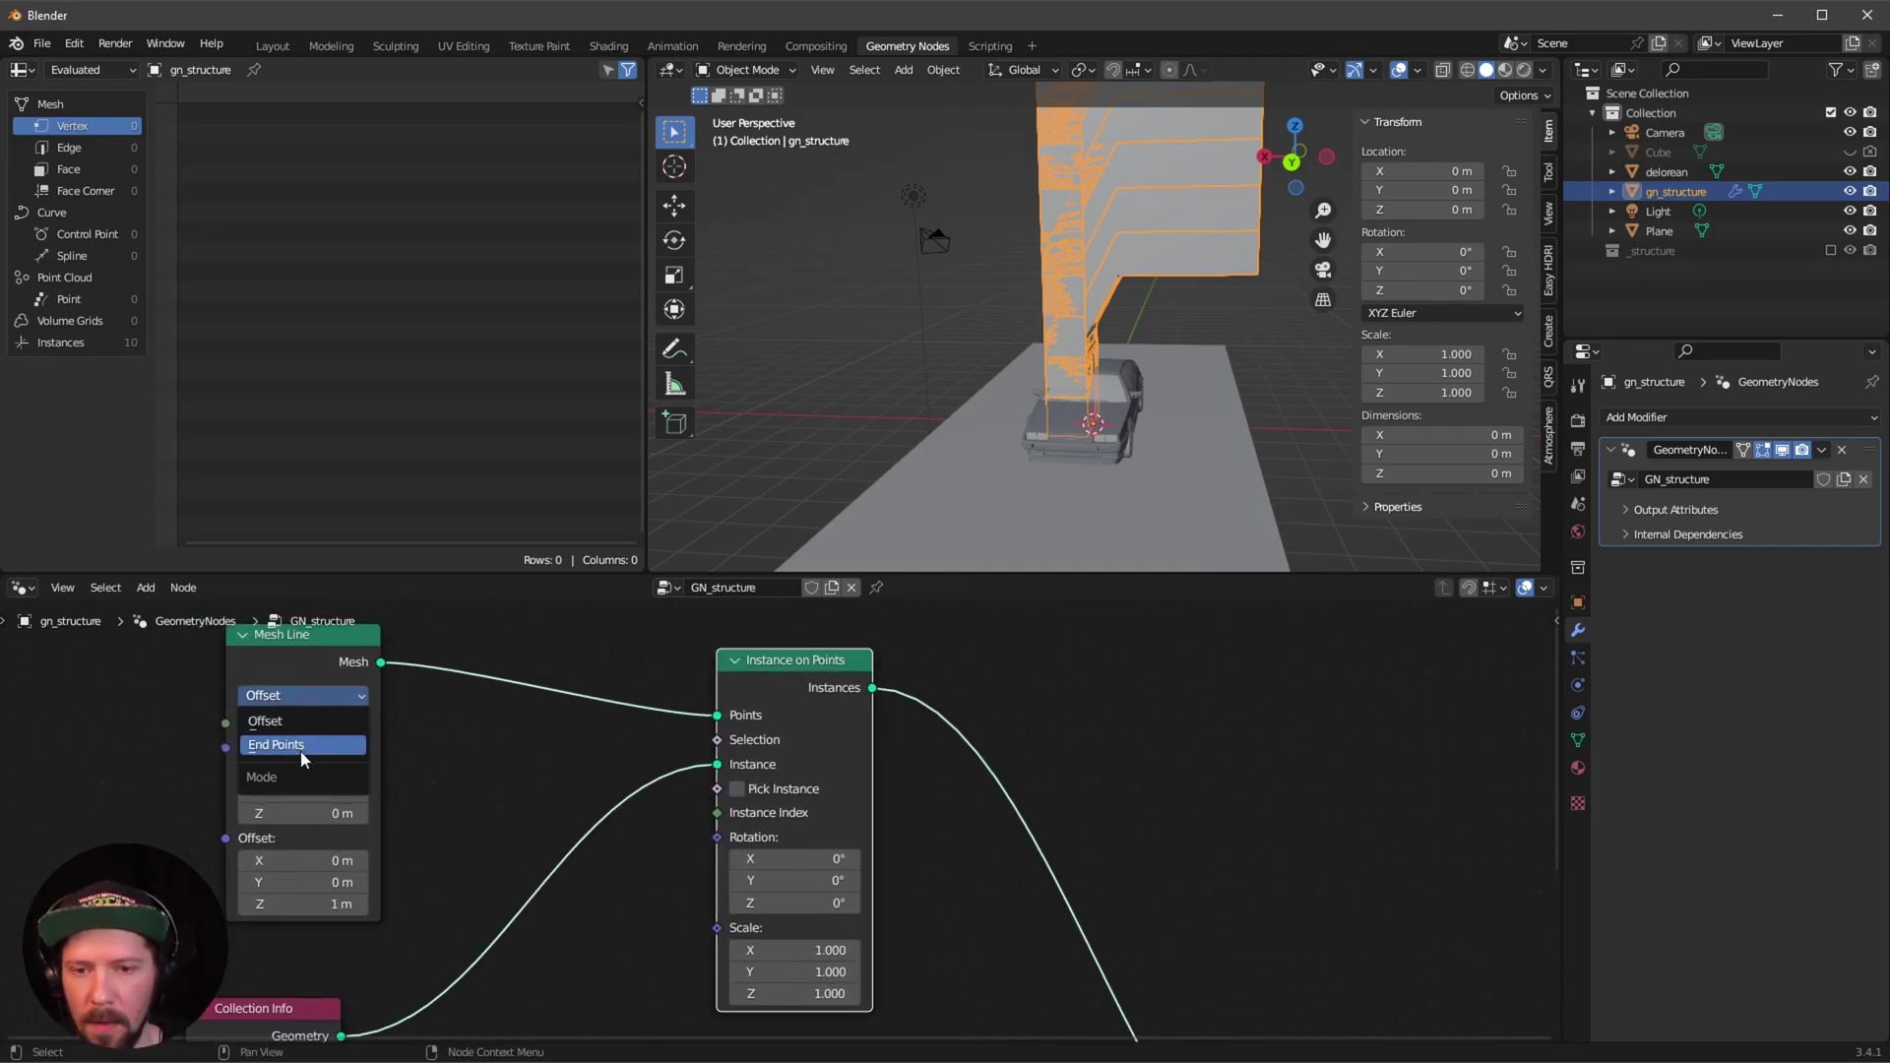
{"action": "left_click", "coordinate": [300, 745]}
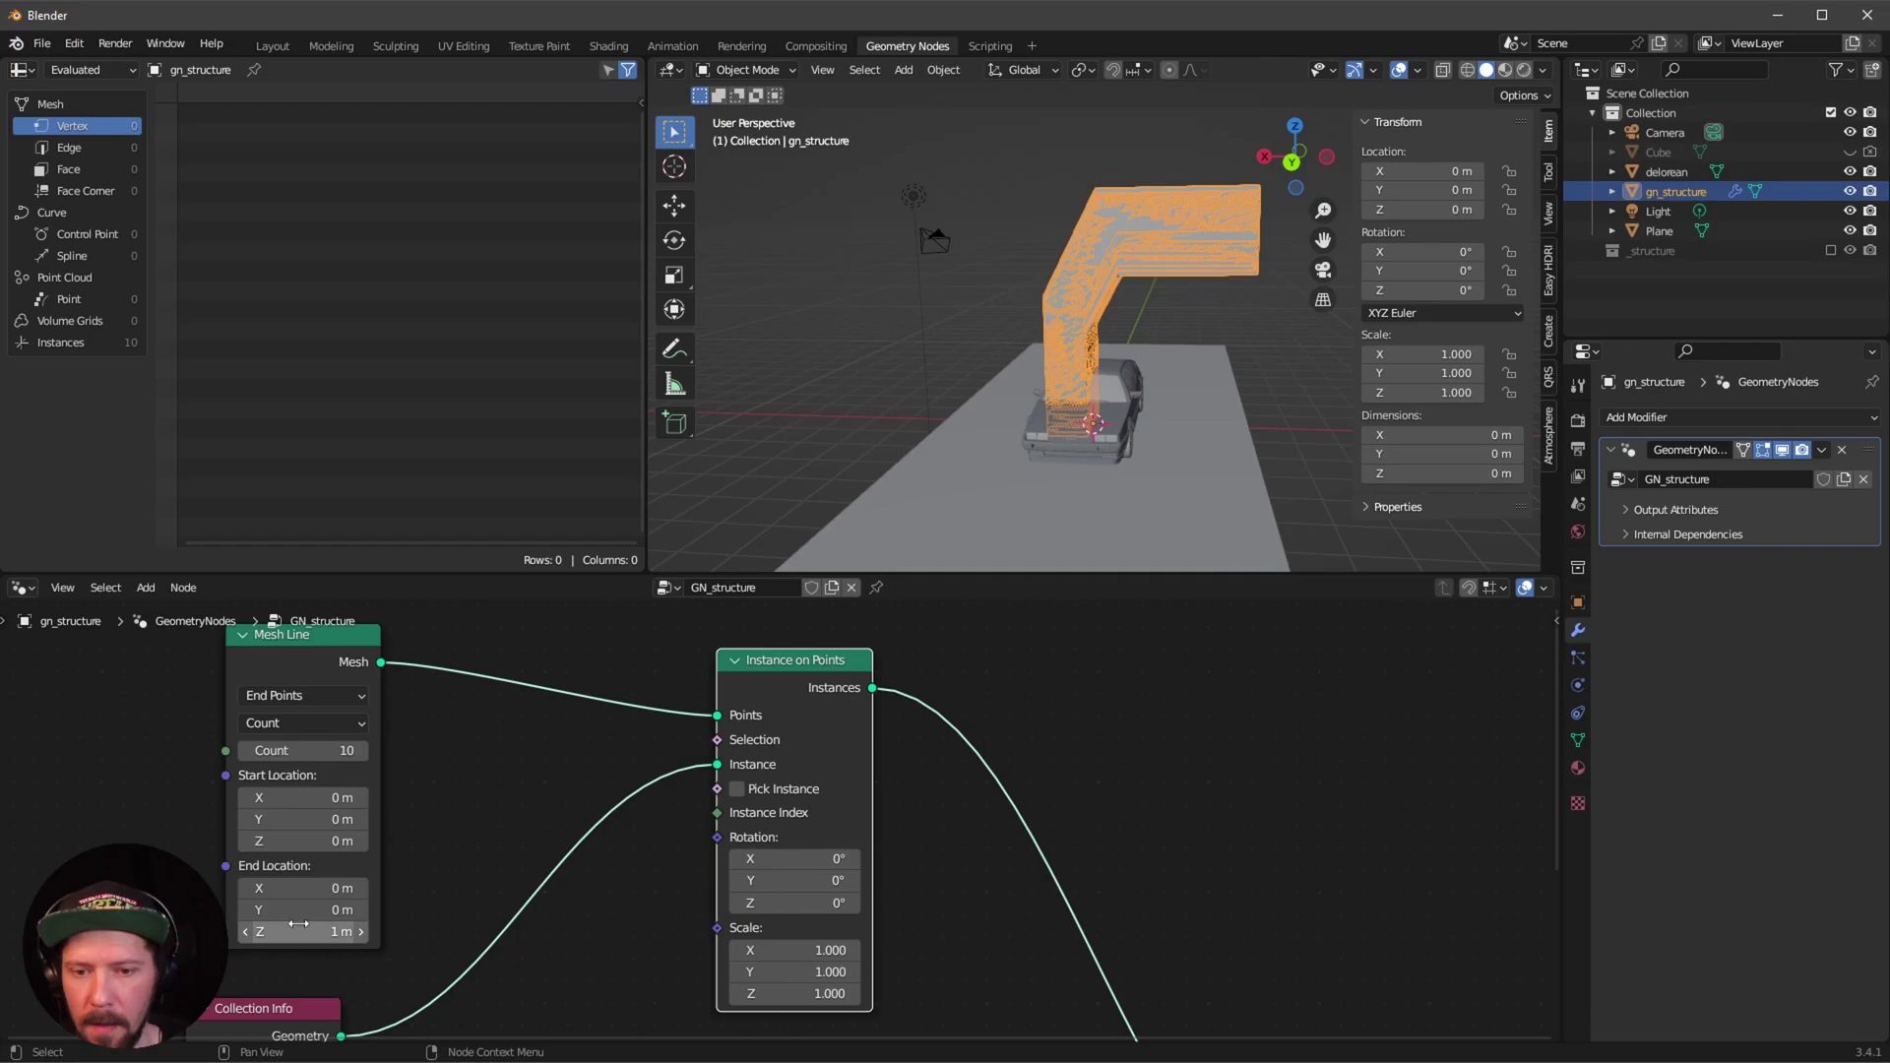
{"action": "left_click", "coordinate": [318, 819]}
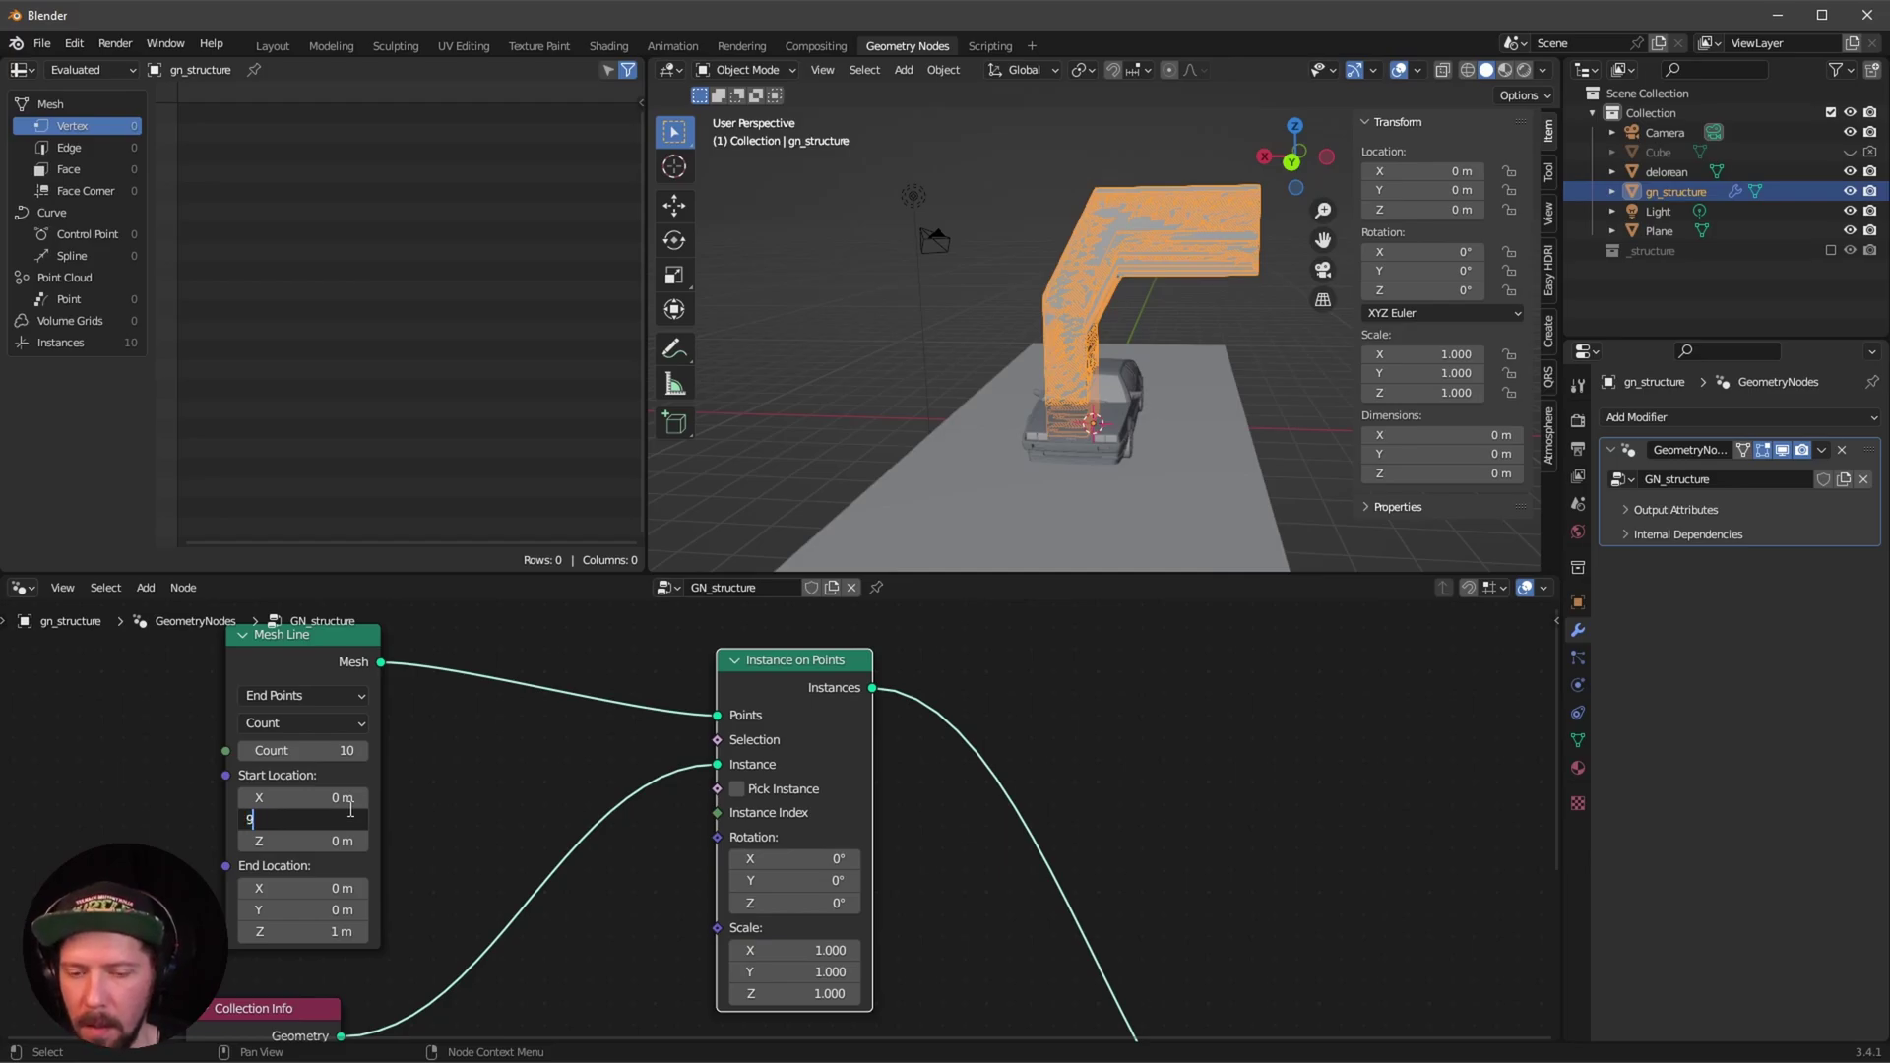
{"action": "type", "text": "9"}
{"action": "key", "text": "Tab"}
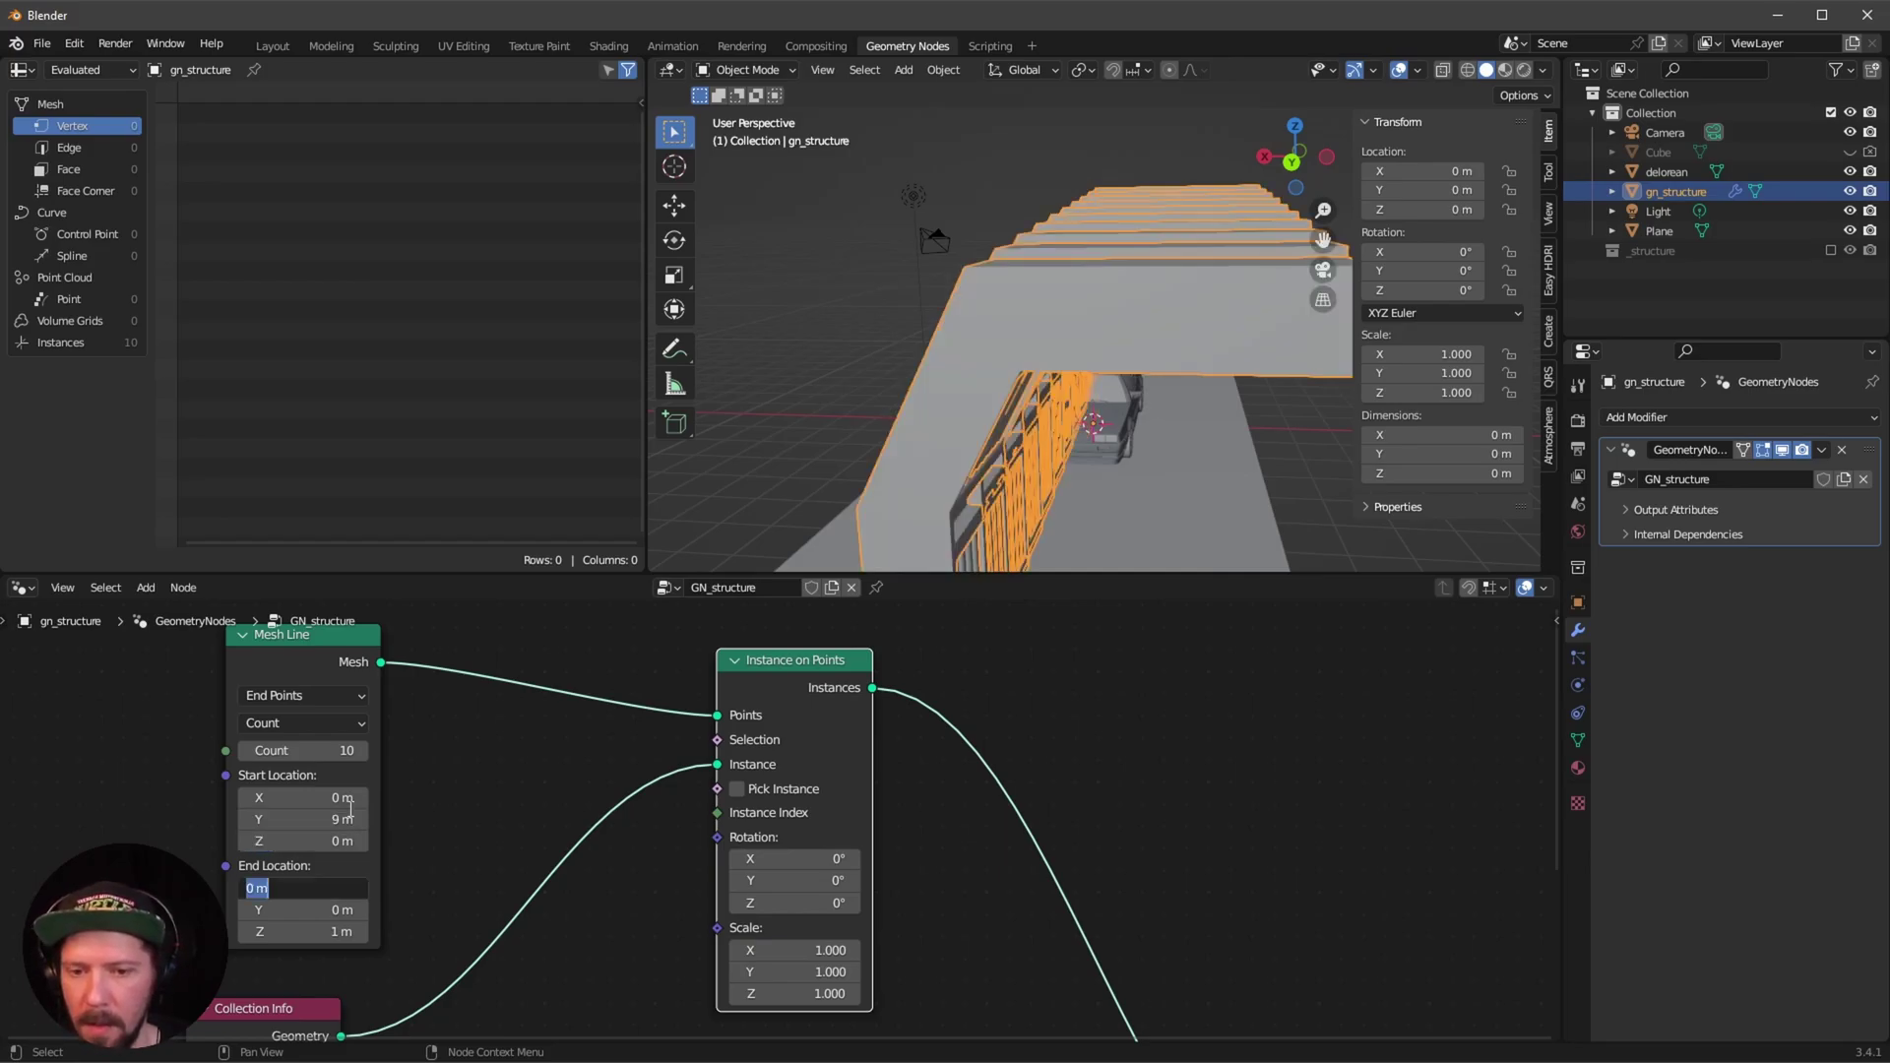
Set the Mesh Line node's end location to -9 m in Y and 0 m in Z.
{"action": "type", "text": "-9"}
{"action": "key", "text": "Tab"}
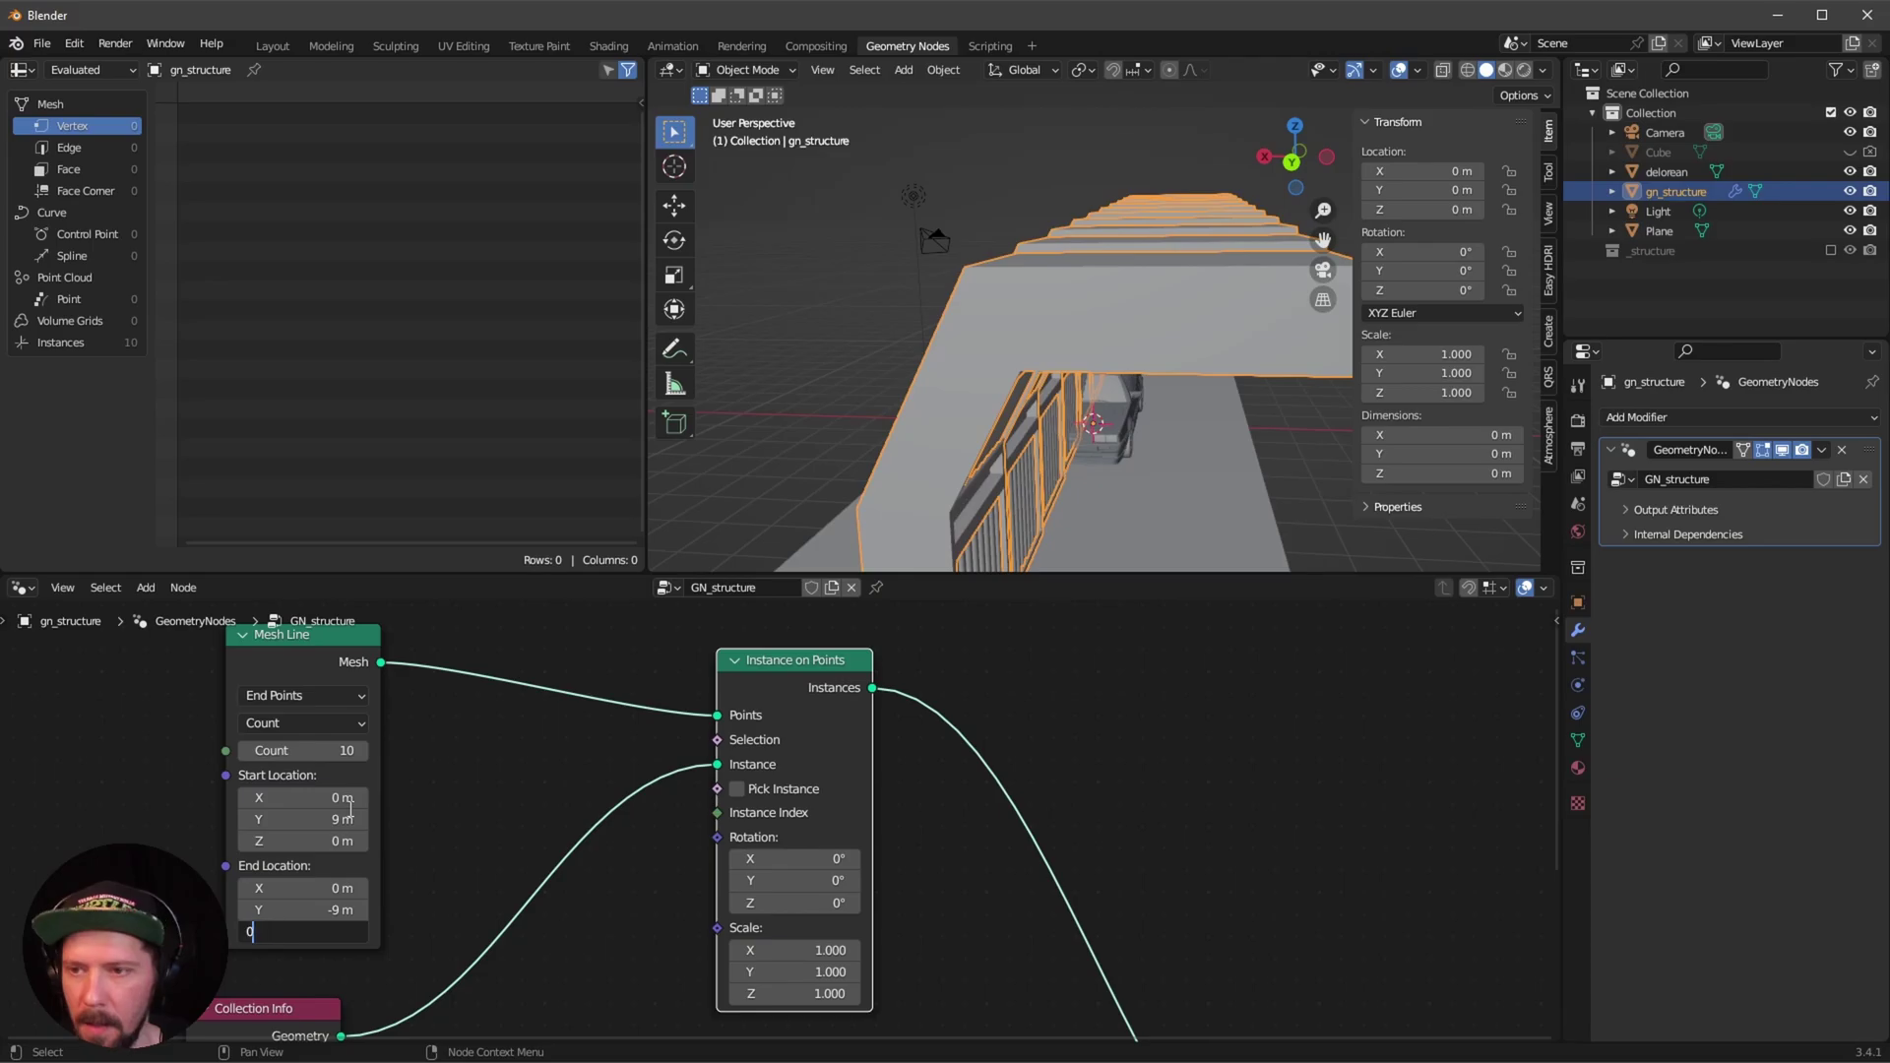
{"action": "type", "text": "0"}
{"action": "key", "text": "Return"}
{"action": "middle_click_drag", "start_coordinate": [1061, 481], "coordinate": [1044, 521]}
Insert a Transform node between Instance on Points and Group Output, and set its X translation to 4 m.
{"action": "middle_click_drag", "start_coordinate": [971, 701], "coordinate": [956, 692]}
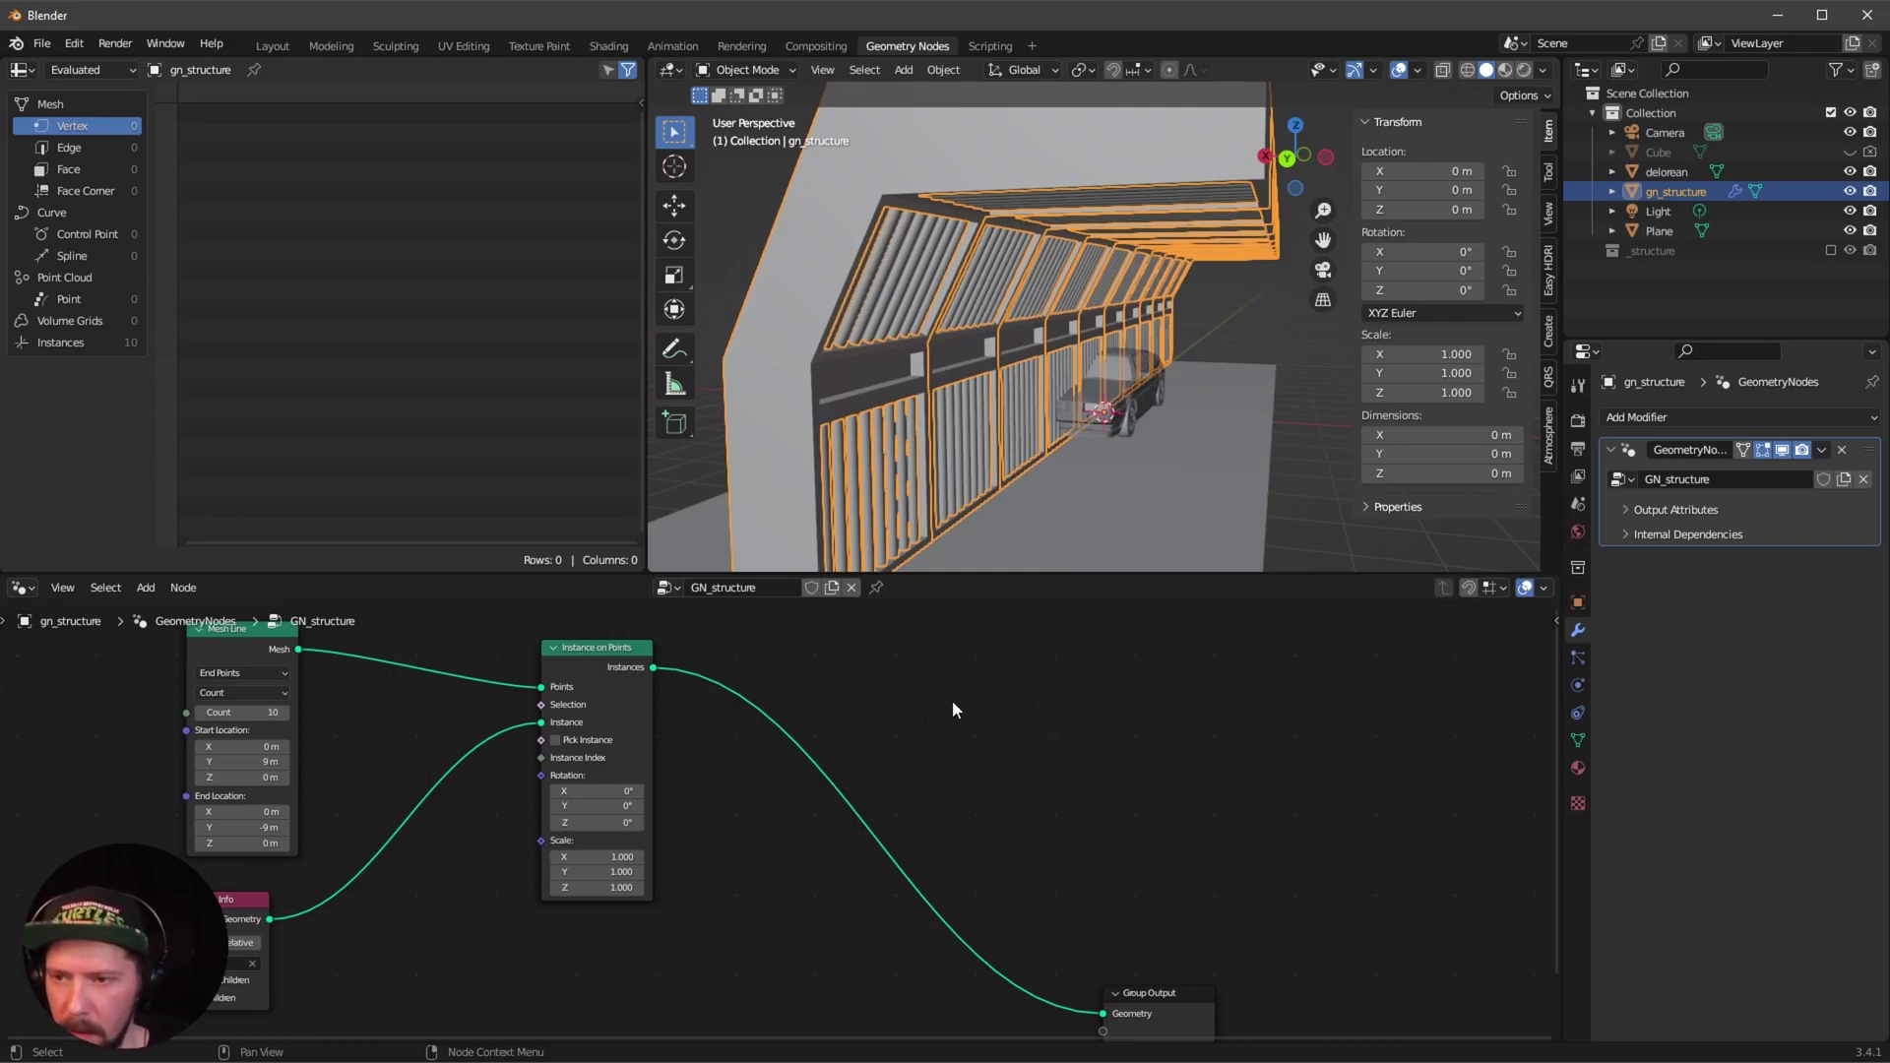
{"action": "key", "text": "shift+a"}
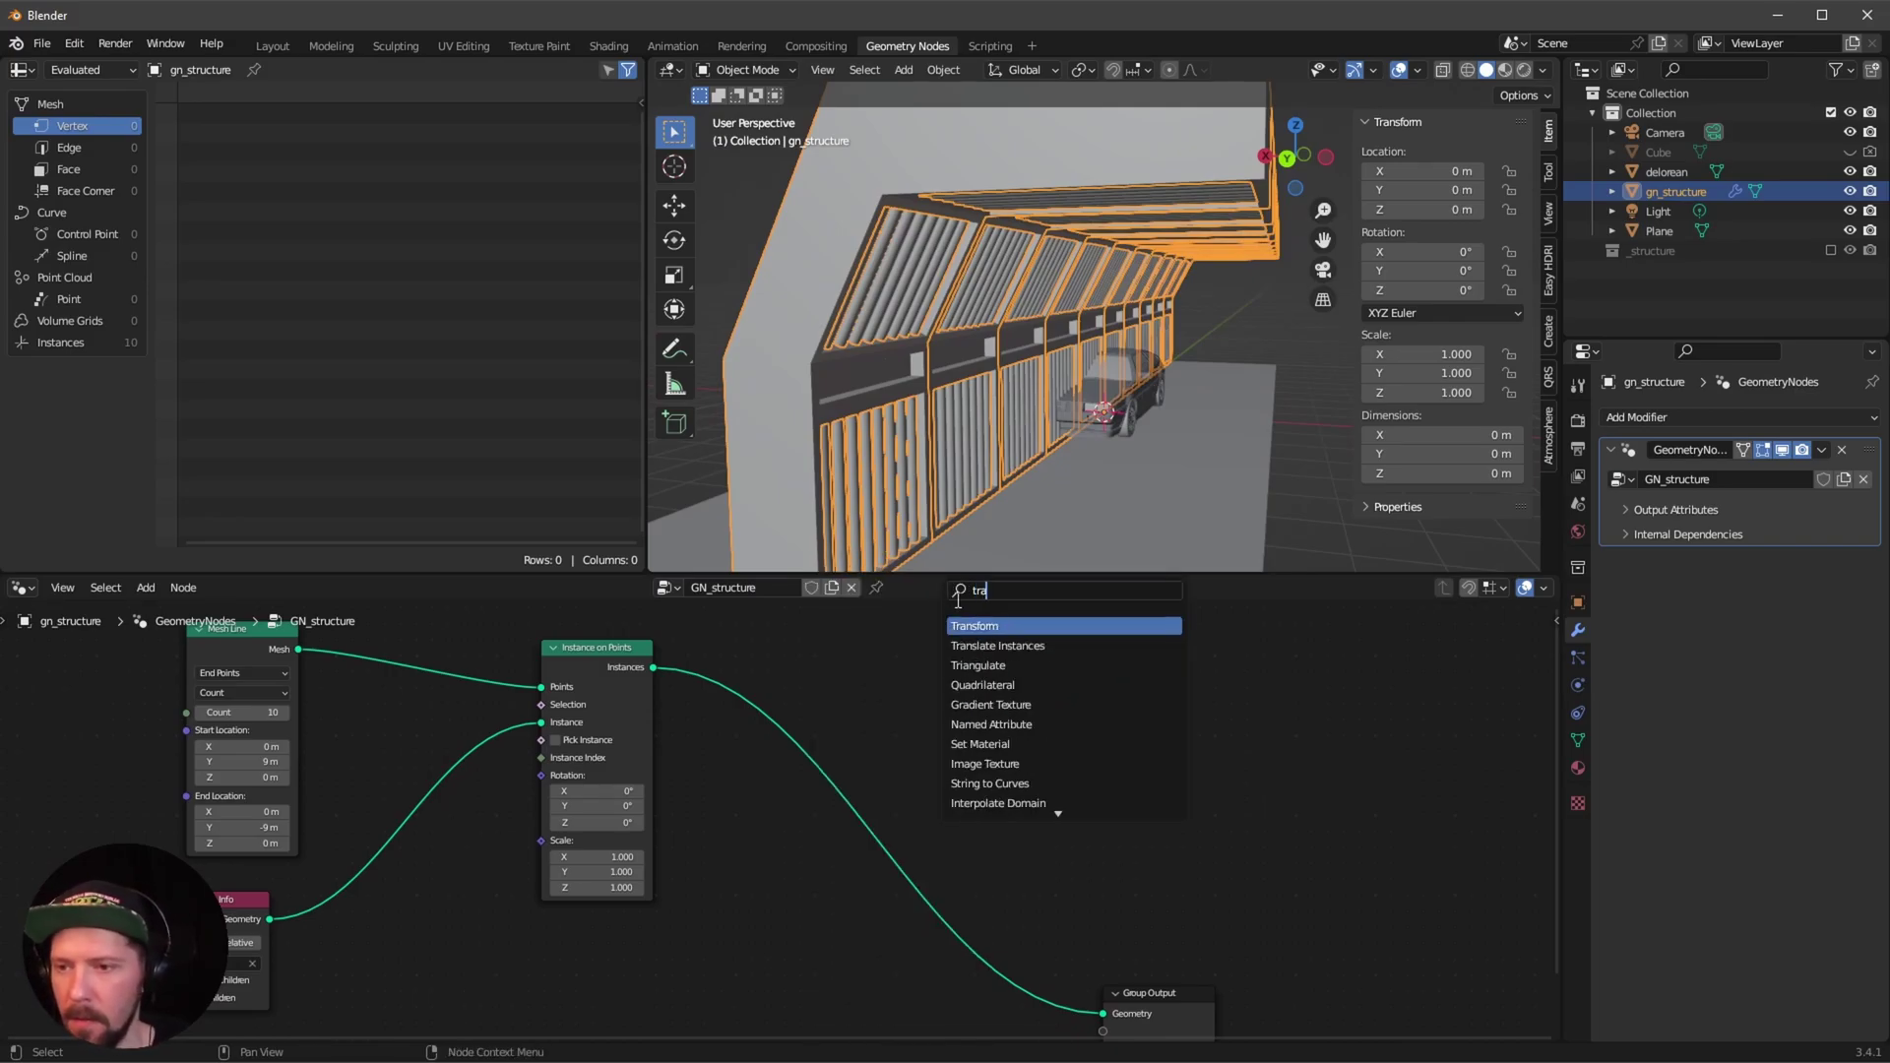
{"action": "left_click", "coordinate": [994, 802]}
{"action": "left_click", "coordinate": [821, 752]}
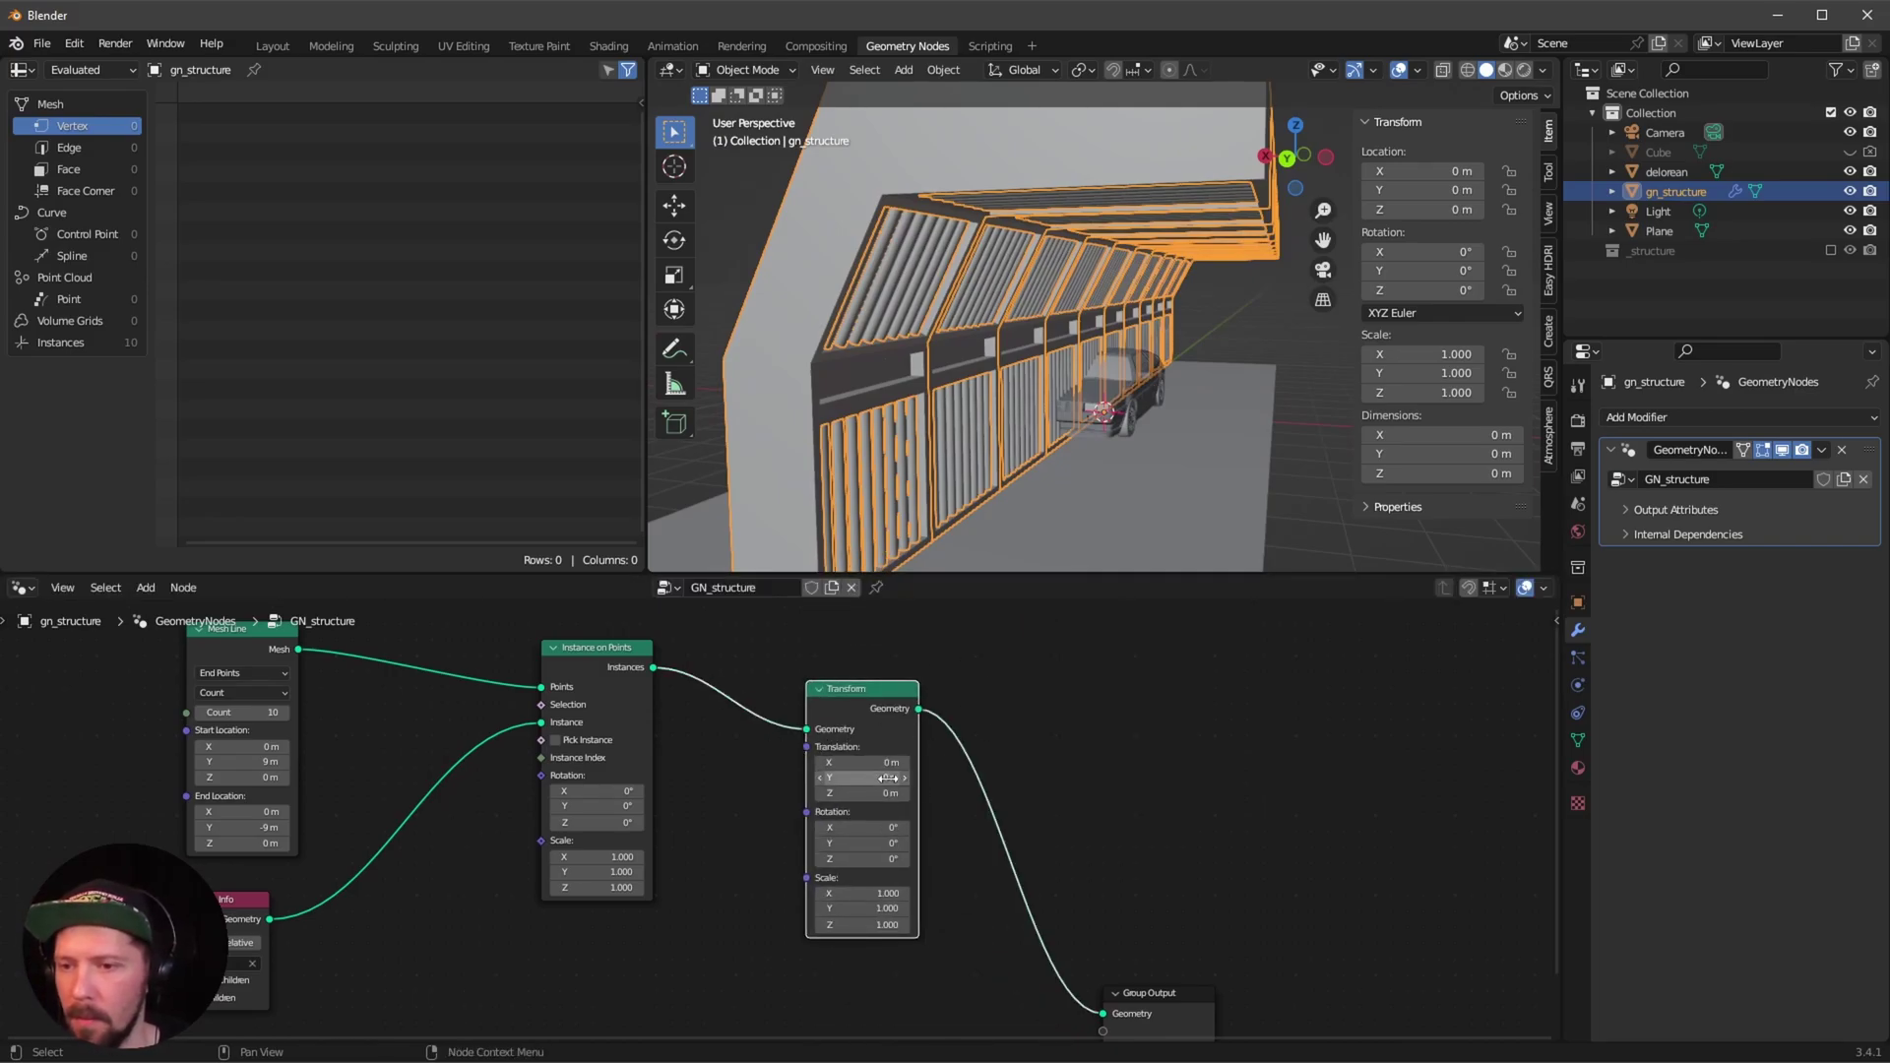
{"action": "left_click", "coordinate": [871, 766]}
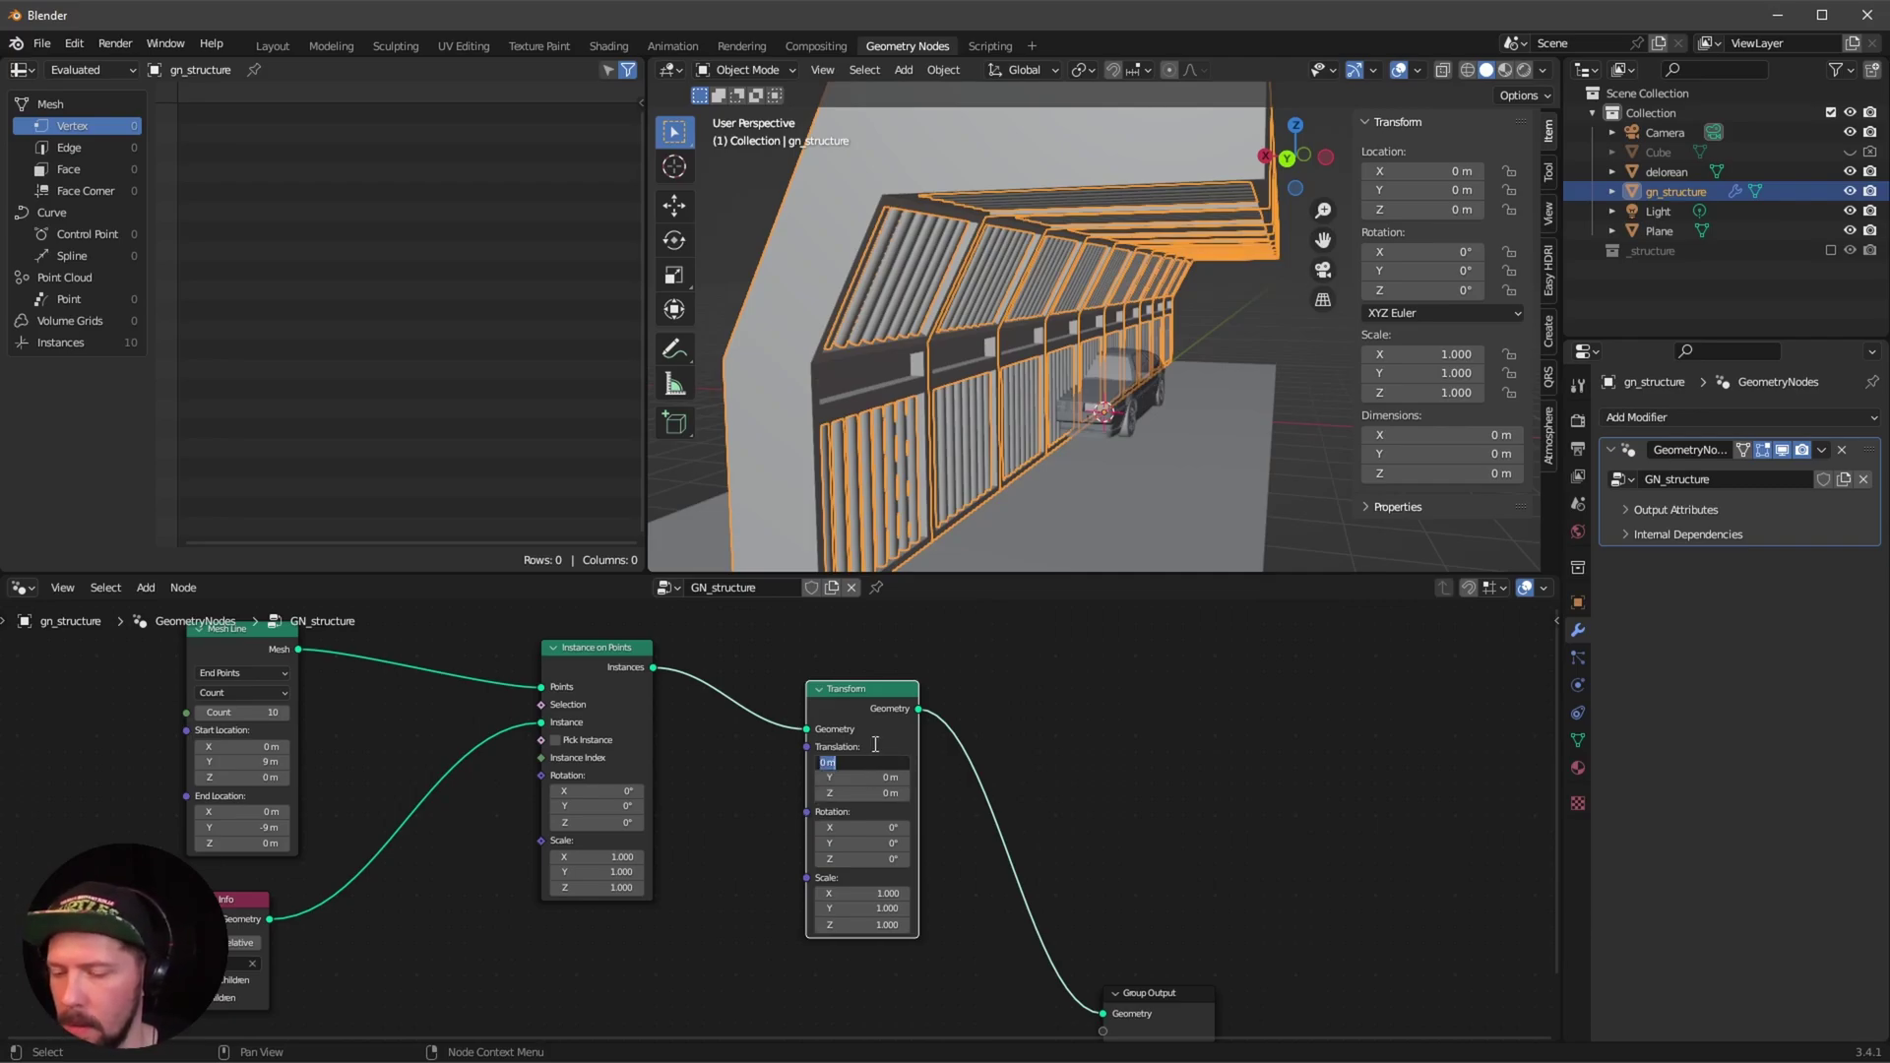
{"action": "type", "text": "4"}
{"action": "key", "text": "Return"}
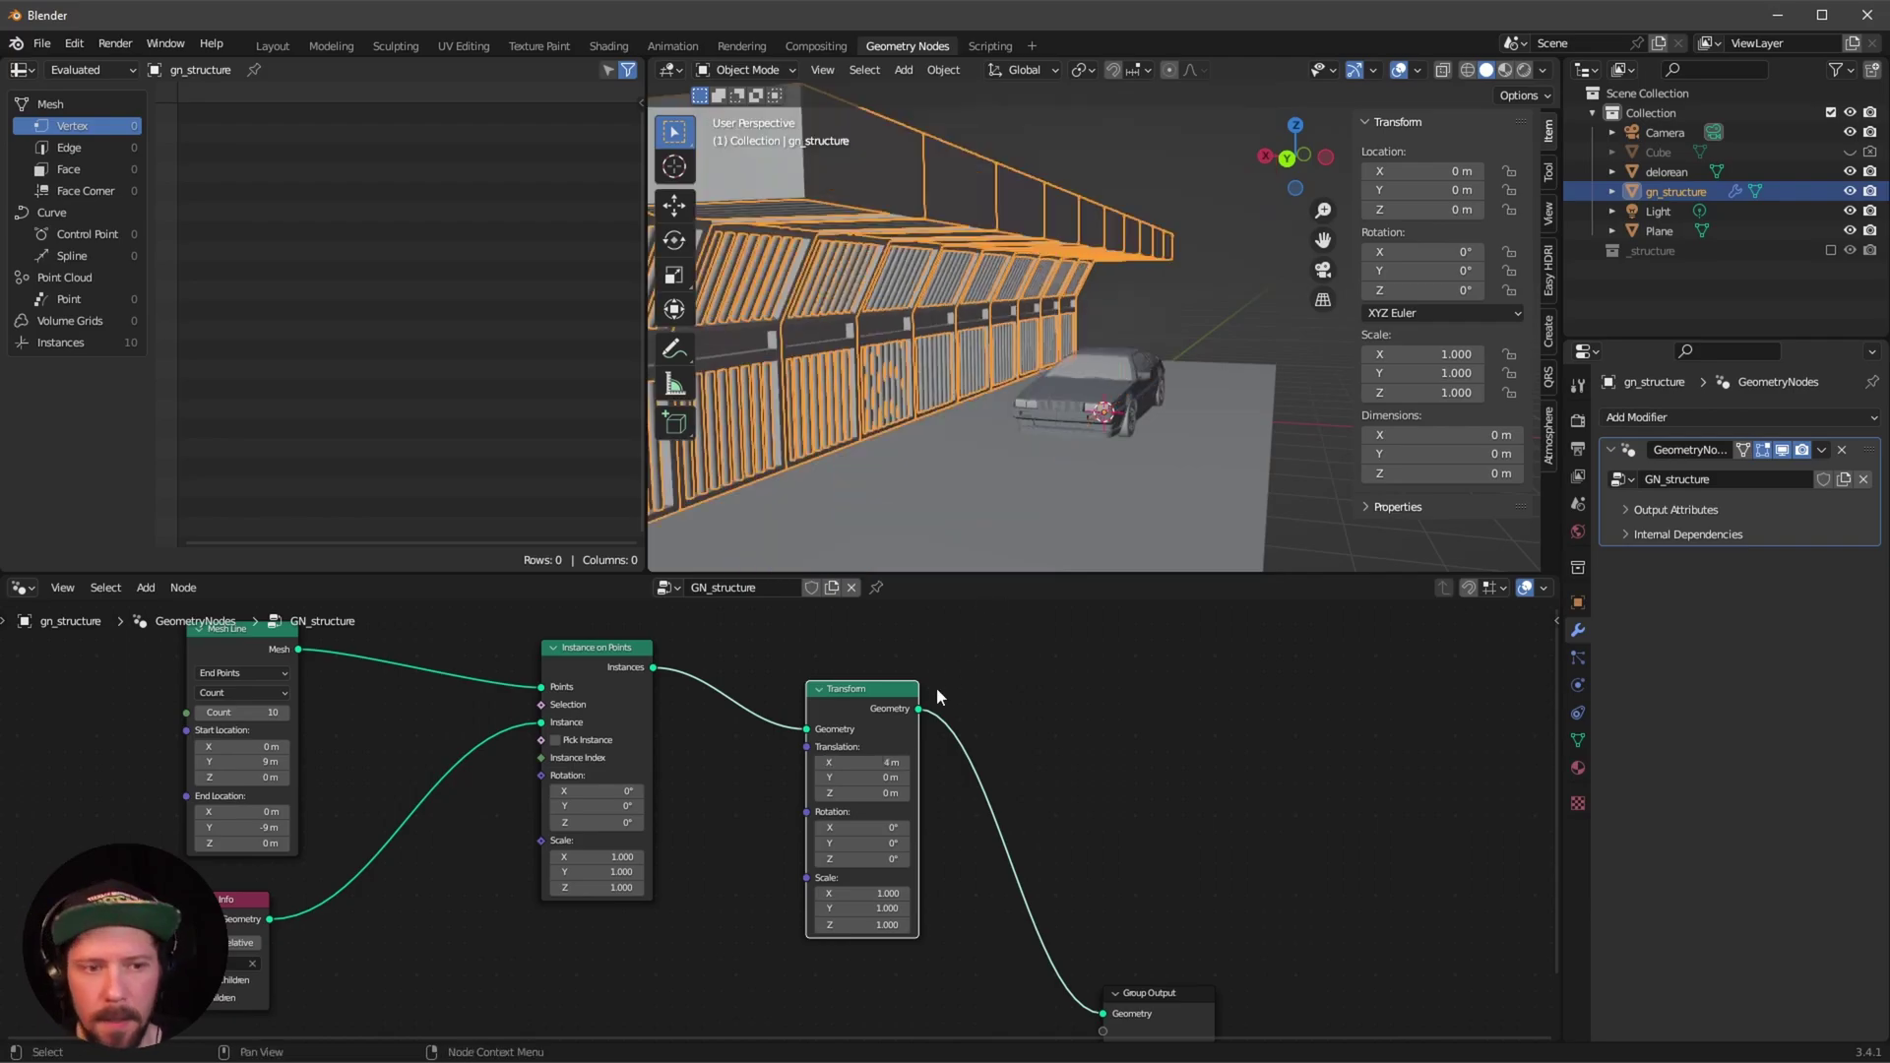
Insert a Join Geometry node on the link between the Transform node and the Group Output.
{"action": "middle_click_drag", "start_coordinate": [936, 687], "coordinate": [699, 655]}
{"action": "key", "text": "shift+a"}
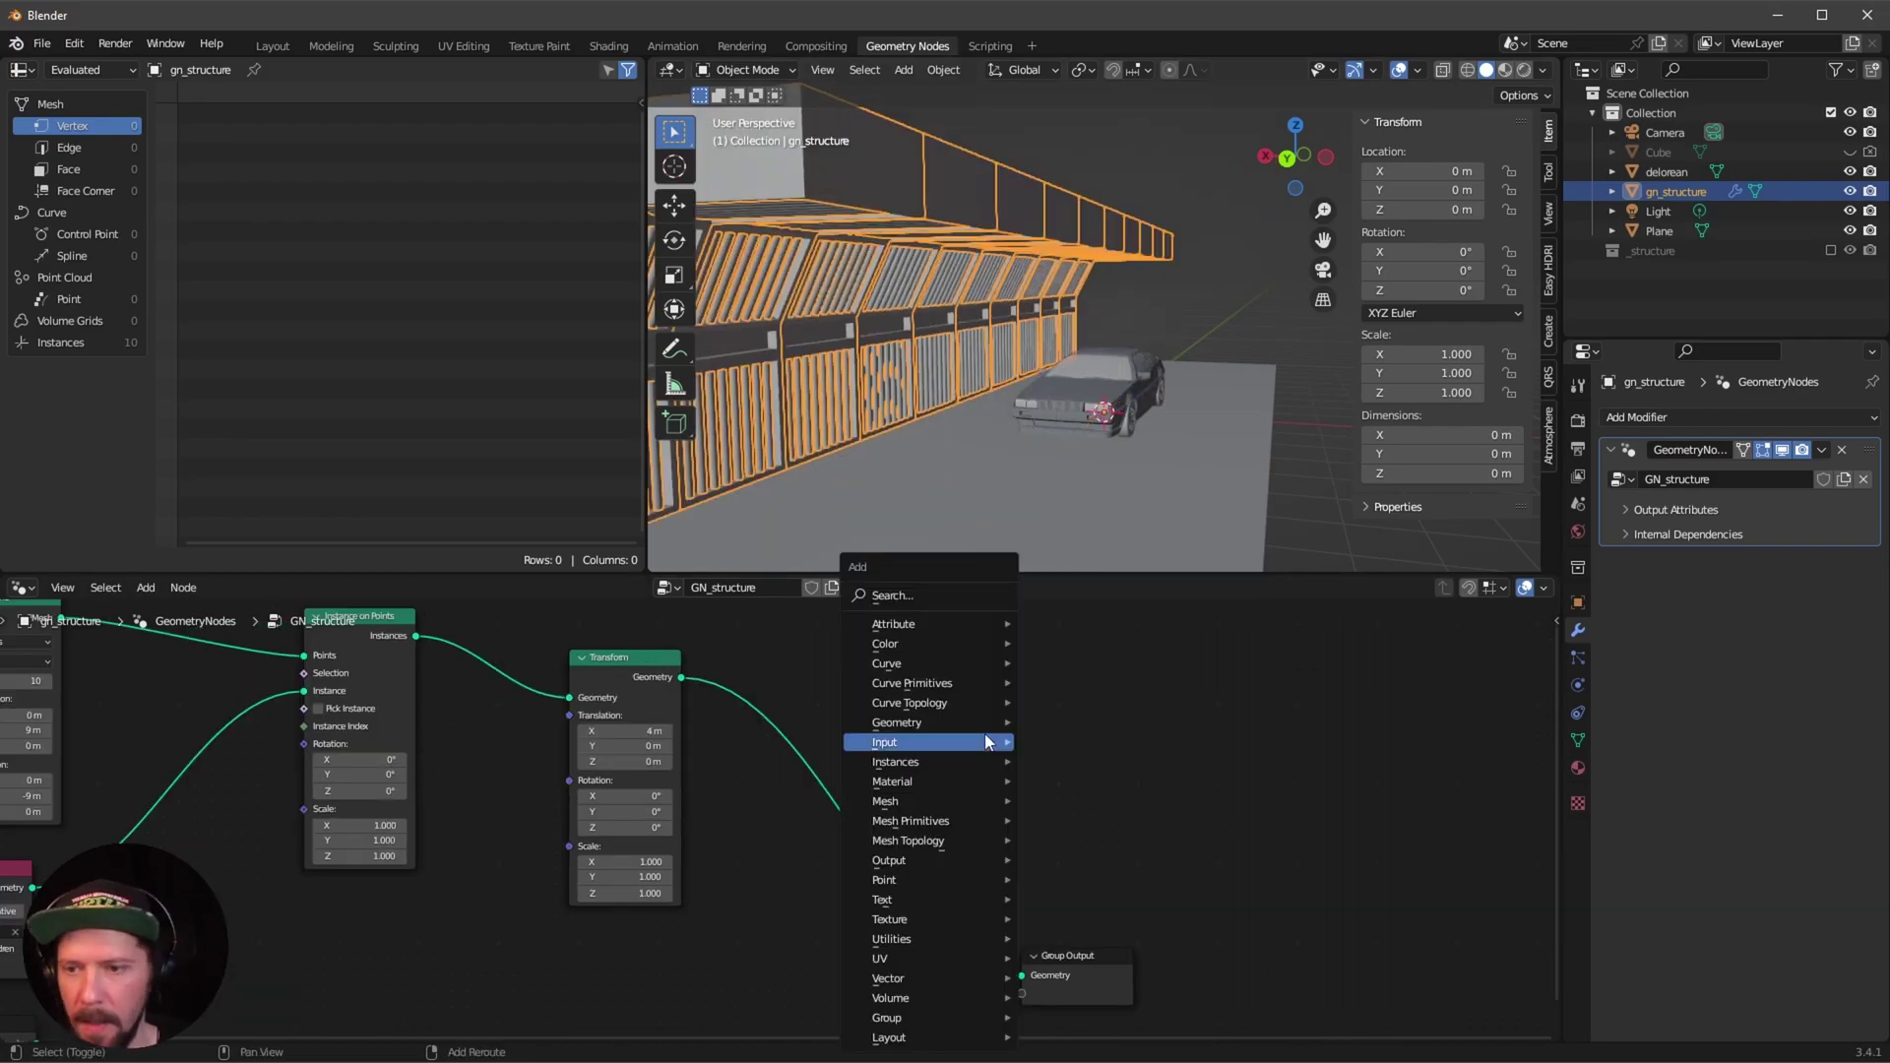
{"action": "left_click", "coordinate": [975, 592]}
{"action": "type", "text": "join"}
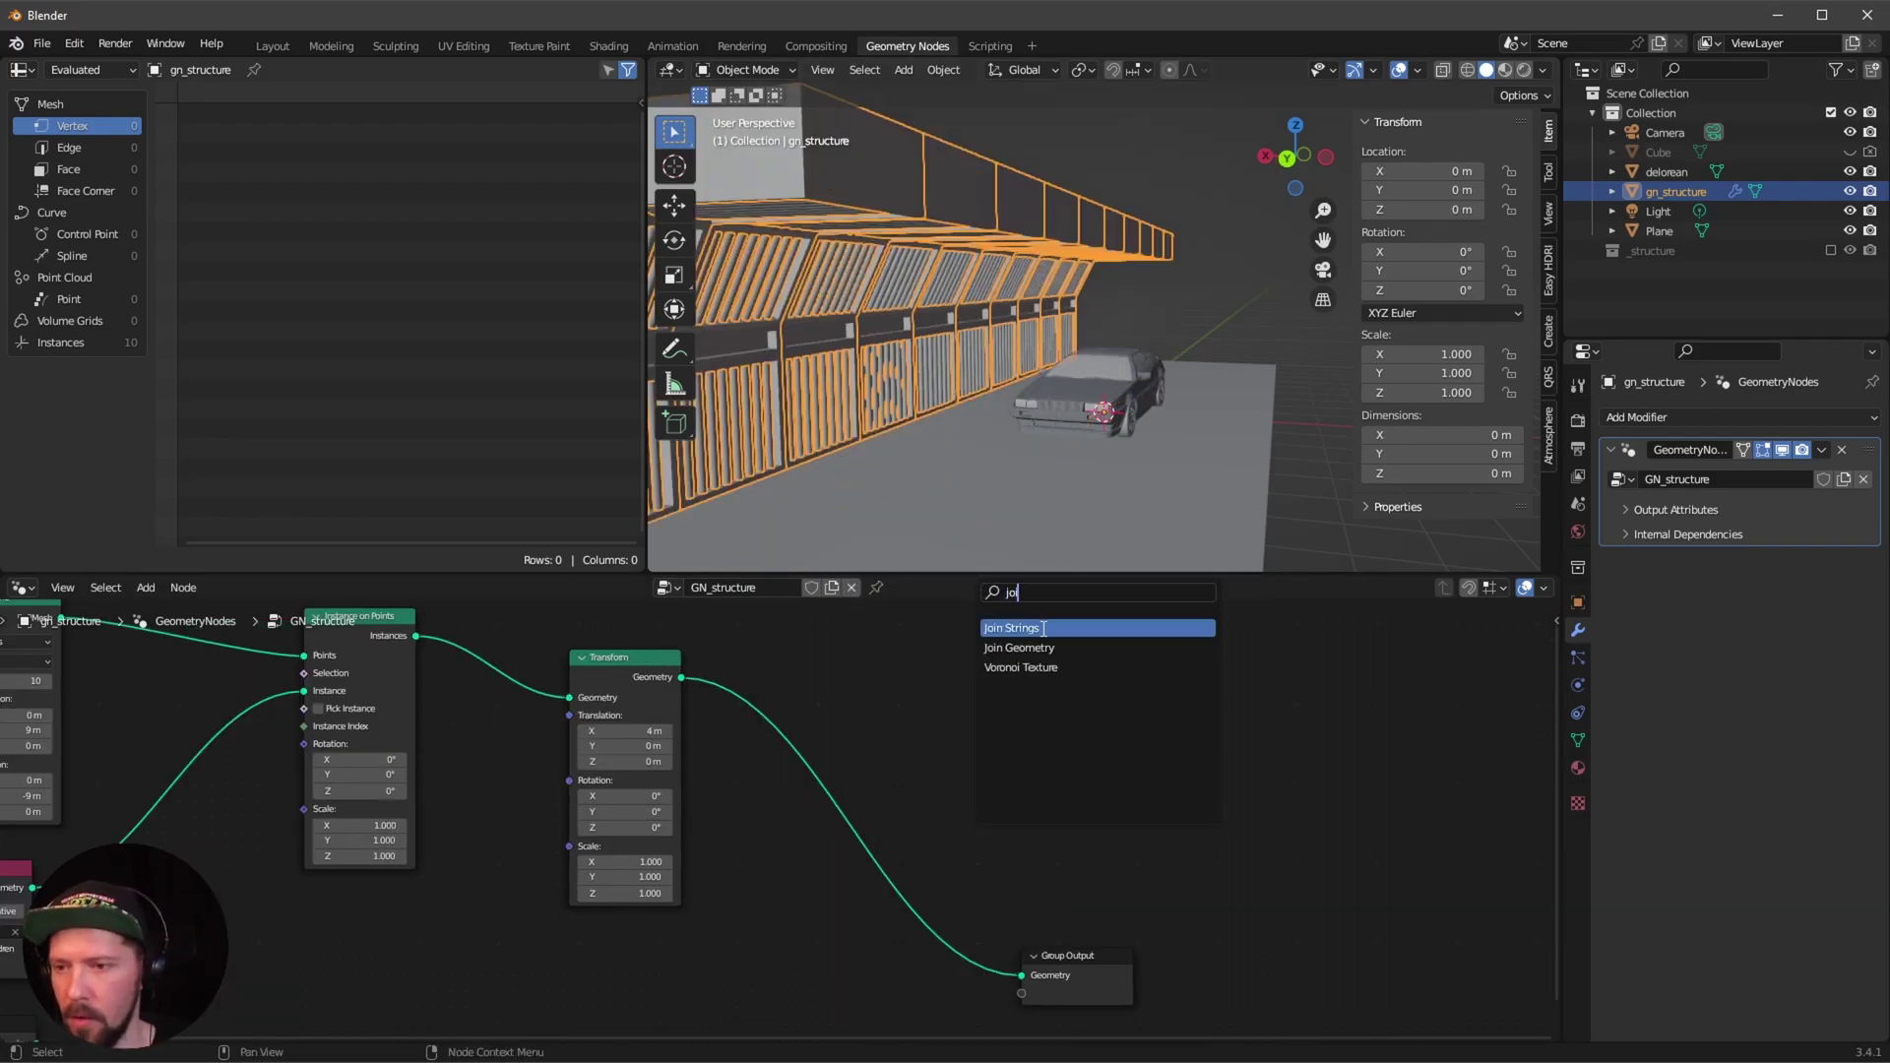
{"action": "key", "text": "Down"}
{"action": "key", "text": "Return"}
{"action": "left_click", "coordinate": [935, 857]}
{"action": "middle_click_drag", "start_coordinate": [1084, 769], "coordinate": [1117, 717]}
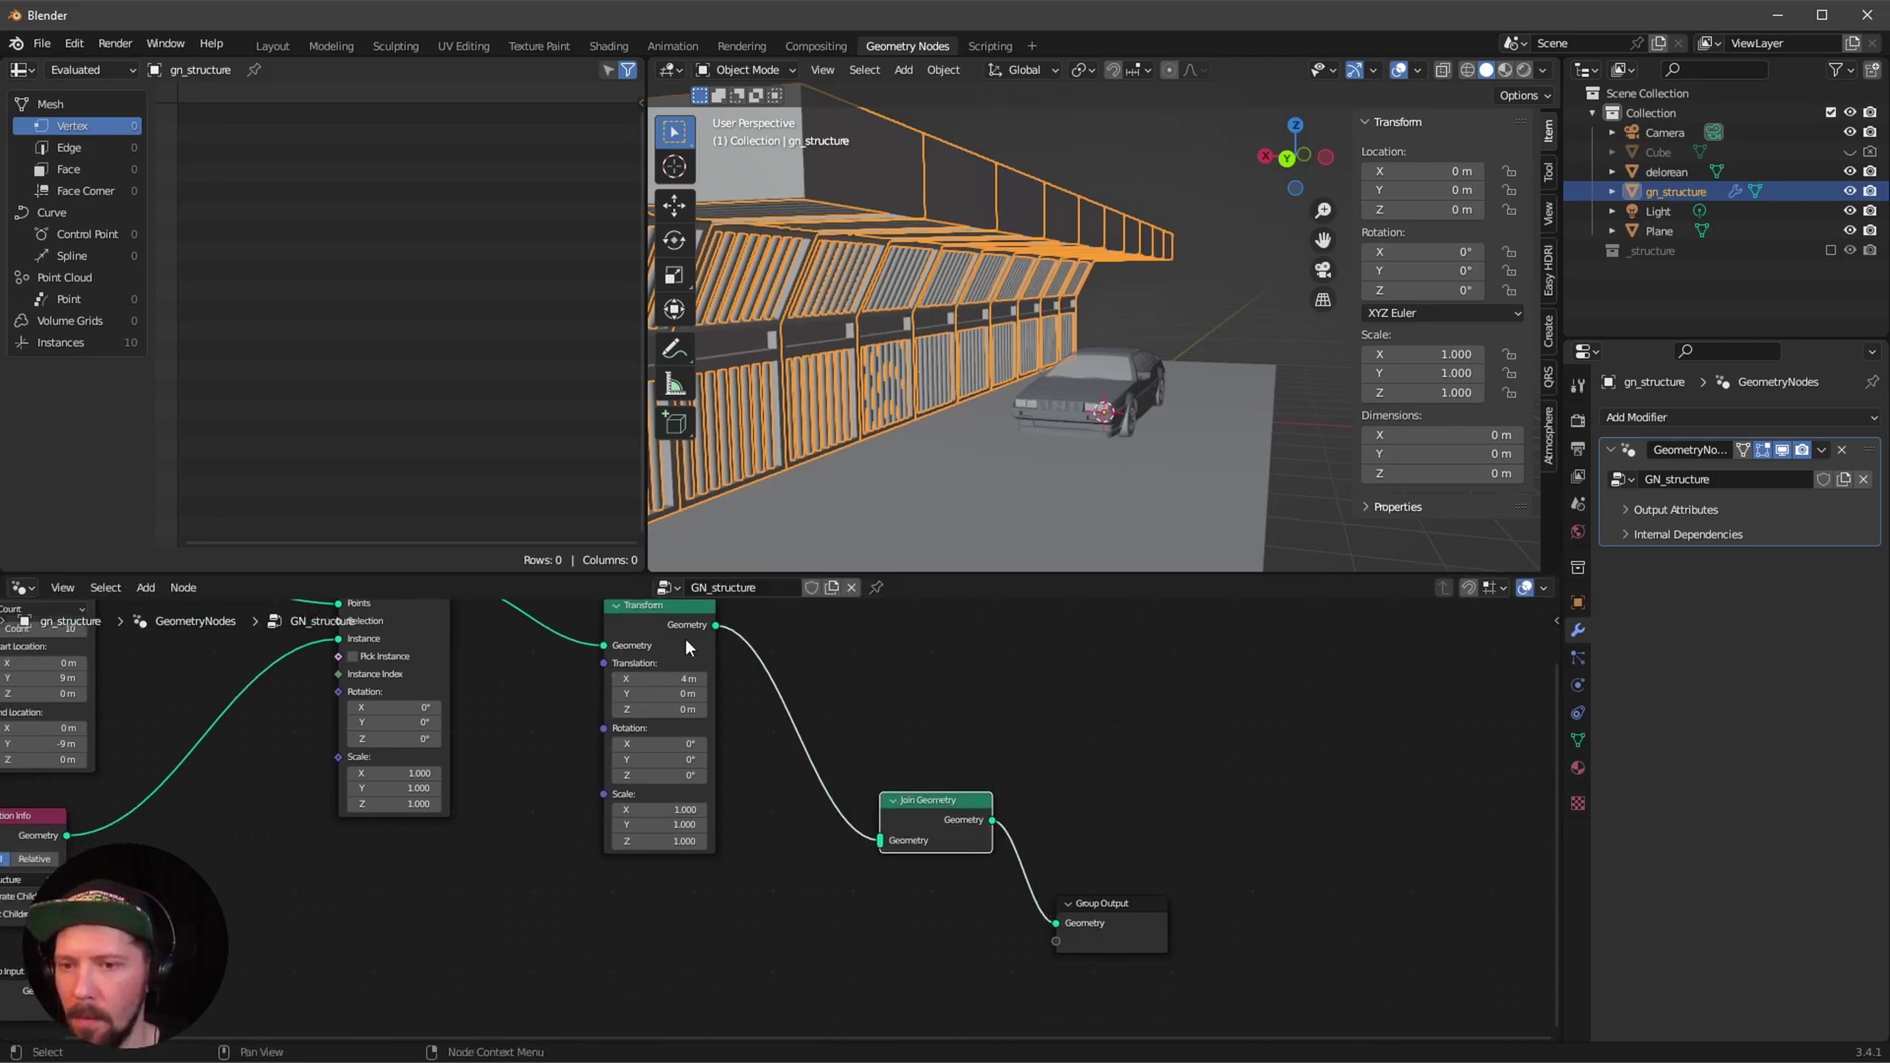
Duplicate the Transform node, feed it the original Transform's Geometry, and connect the copy's output to Join Geometry.
{"action": "left_click", "coordinate": [650, 638]}
{"action": "key", "text": "shift+d"}
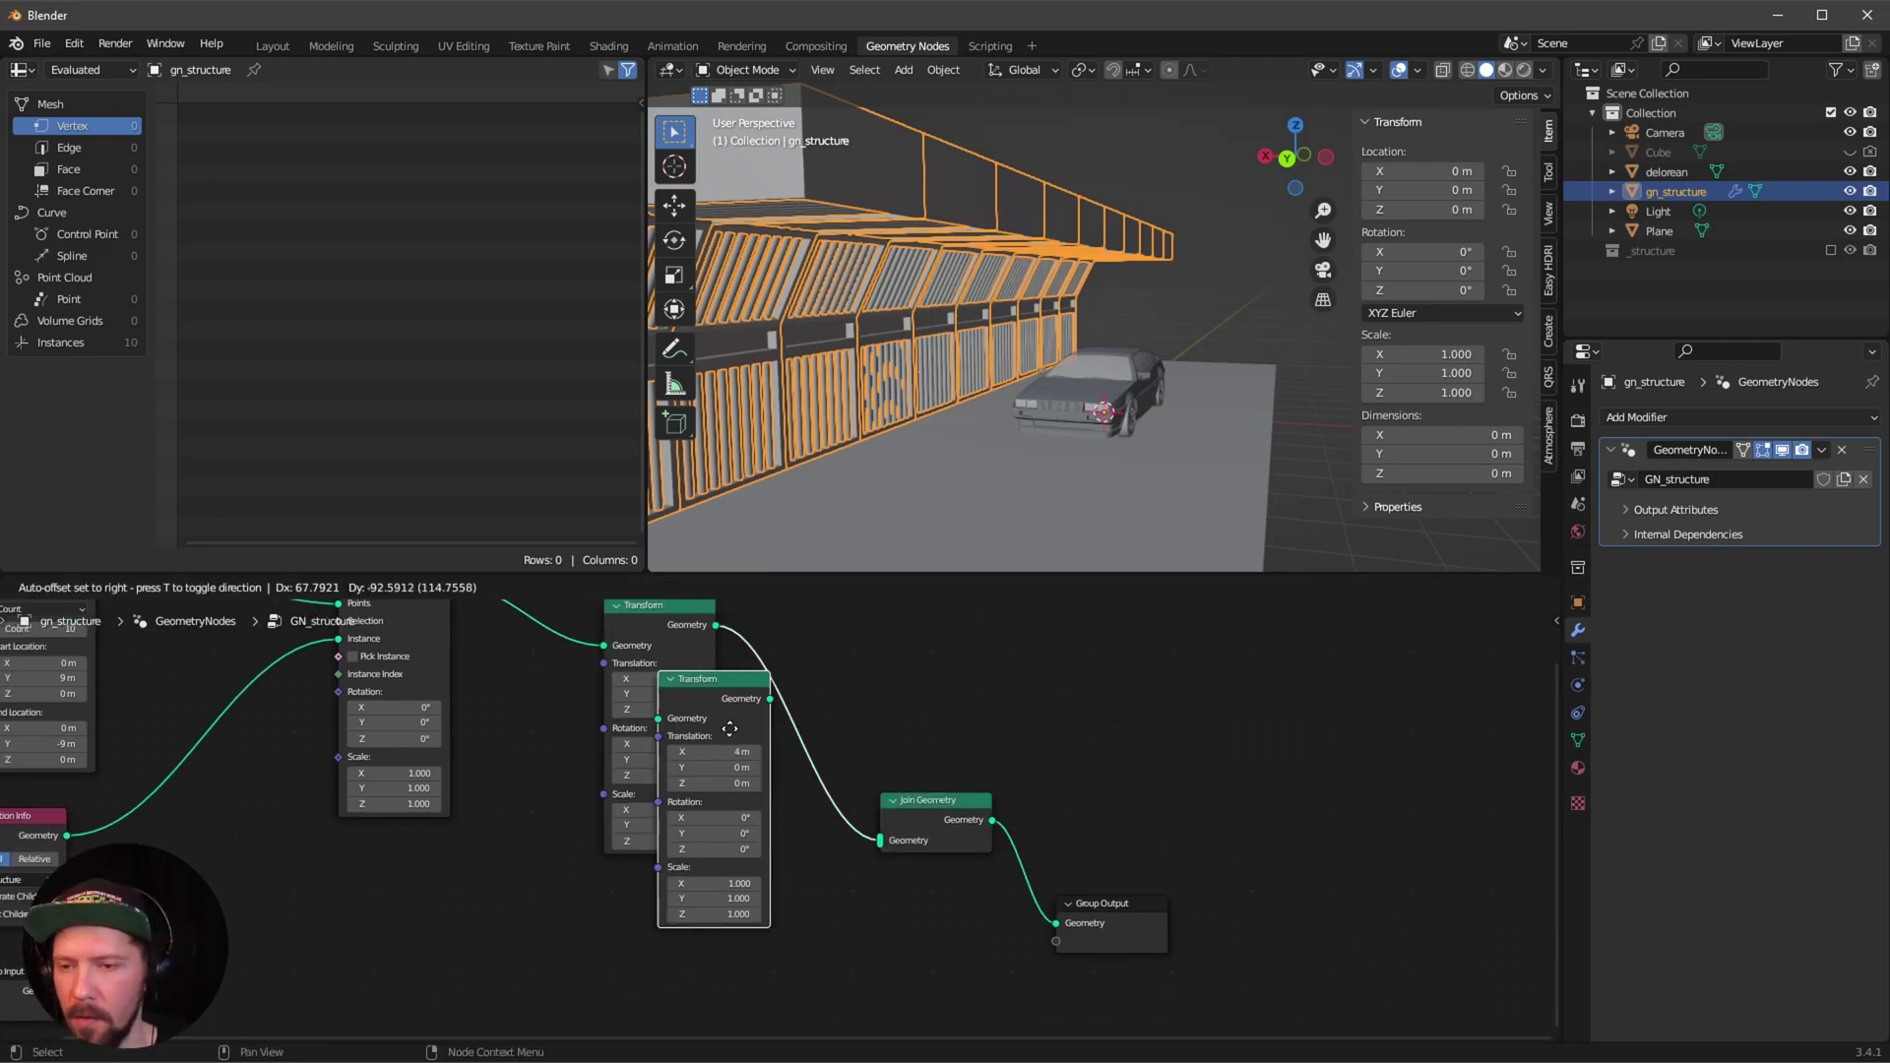
{"action": "left_click", "coordinate": [793, 903]}
{"action": "middle_click_drag", "start_coordinate": [726, 639], "coordinate": [682, 659]}
{"action": "left_click_drag", "start_coordinate": [672, 647], "coordinate": [688, 936]}
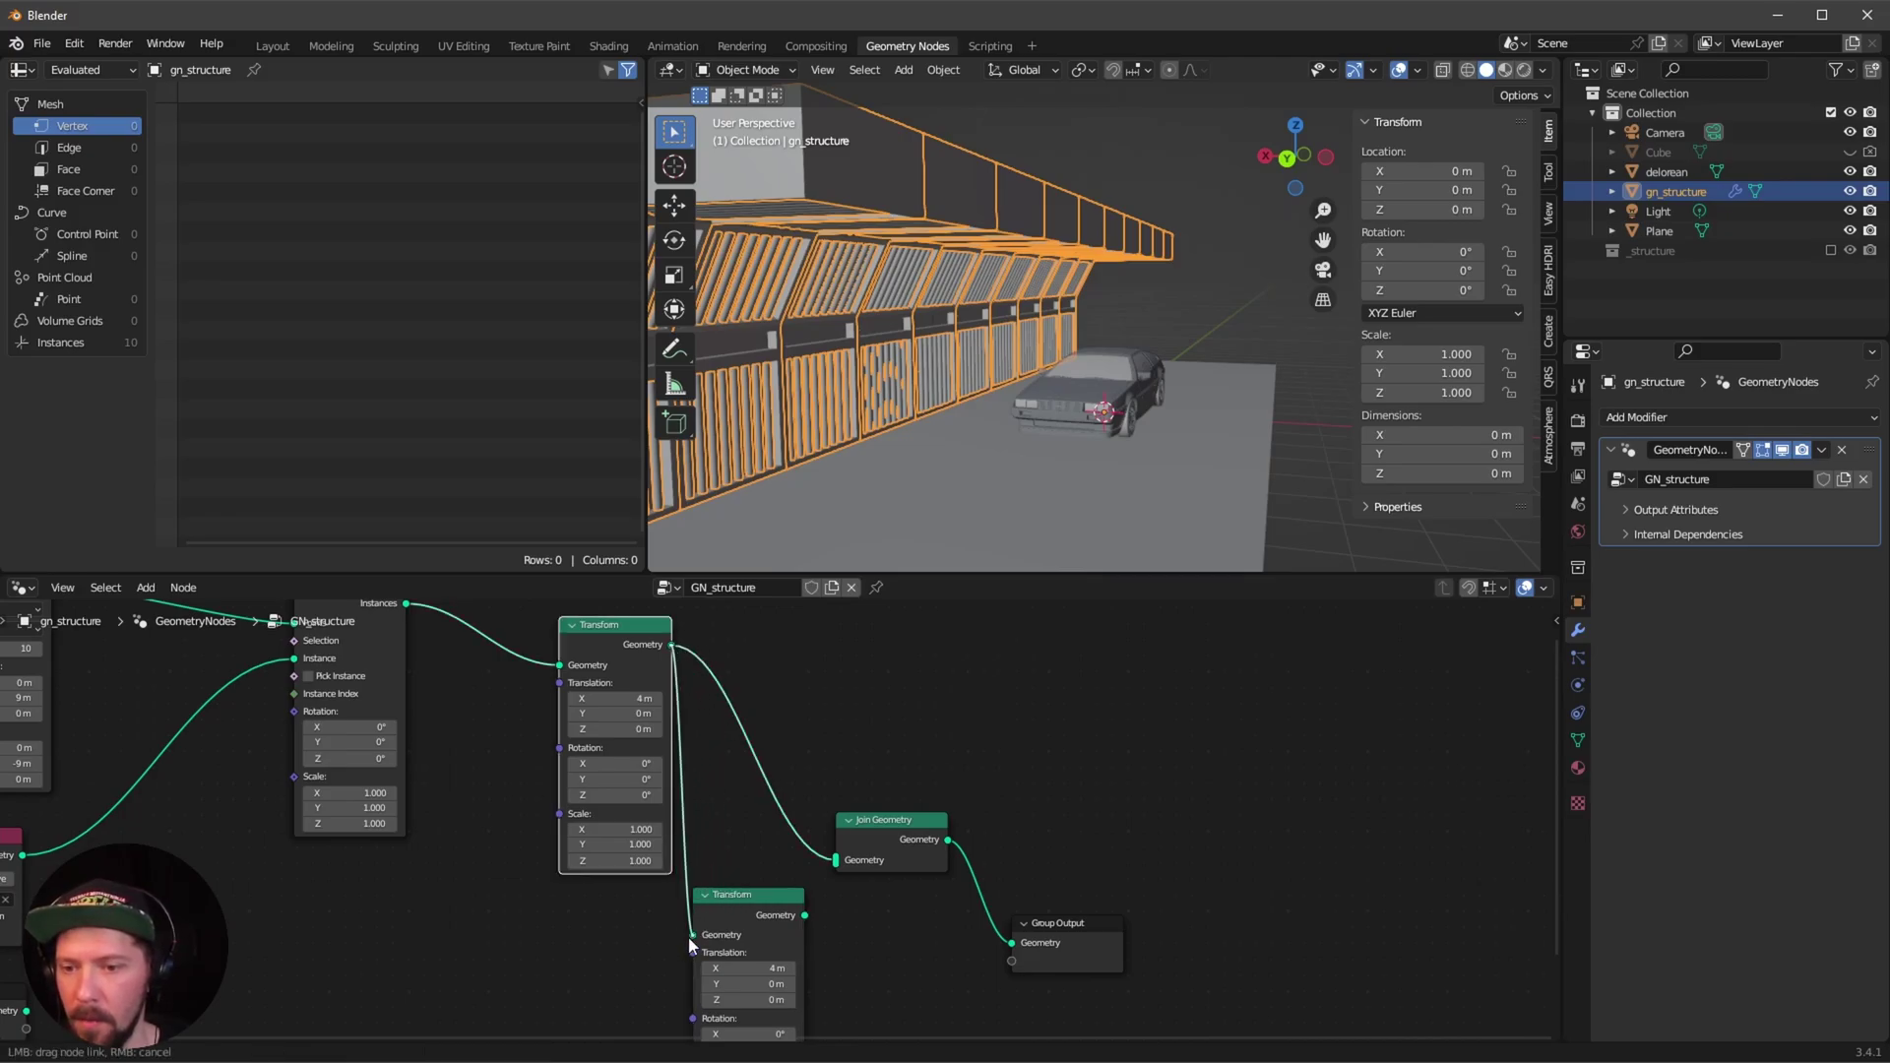
{"action": "middle_click_drag", "start_coordinate": [760, 945], "coordinate": [708, 867]}
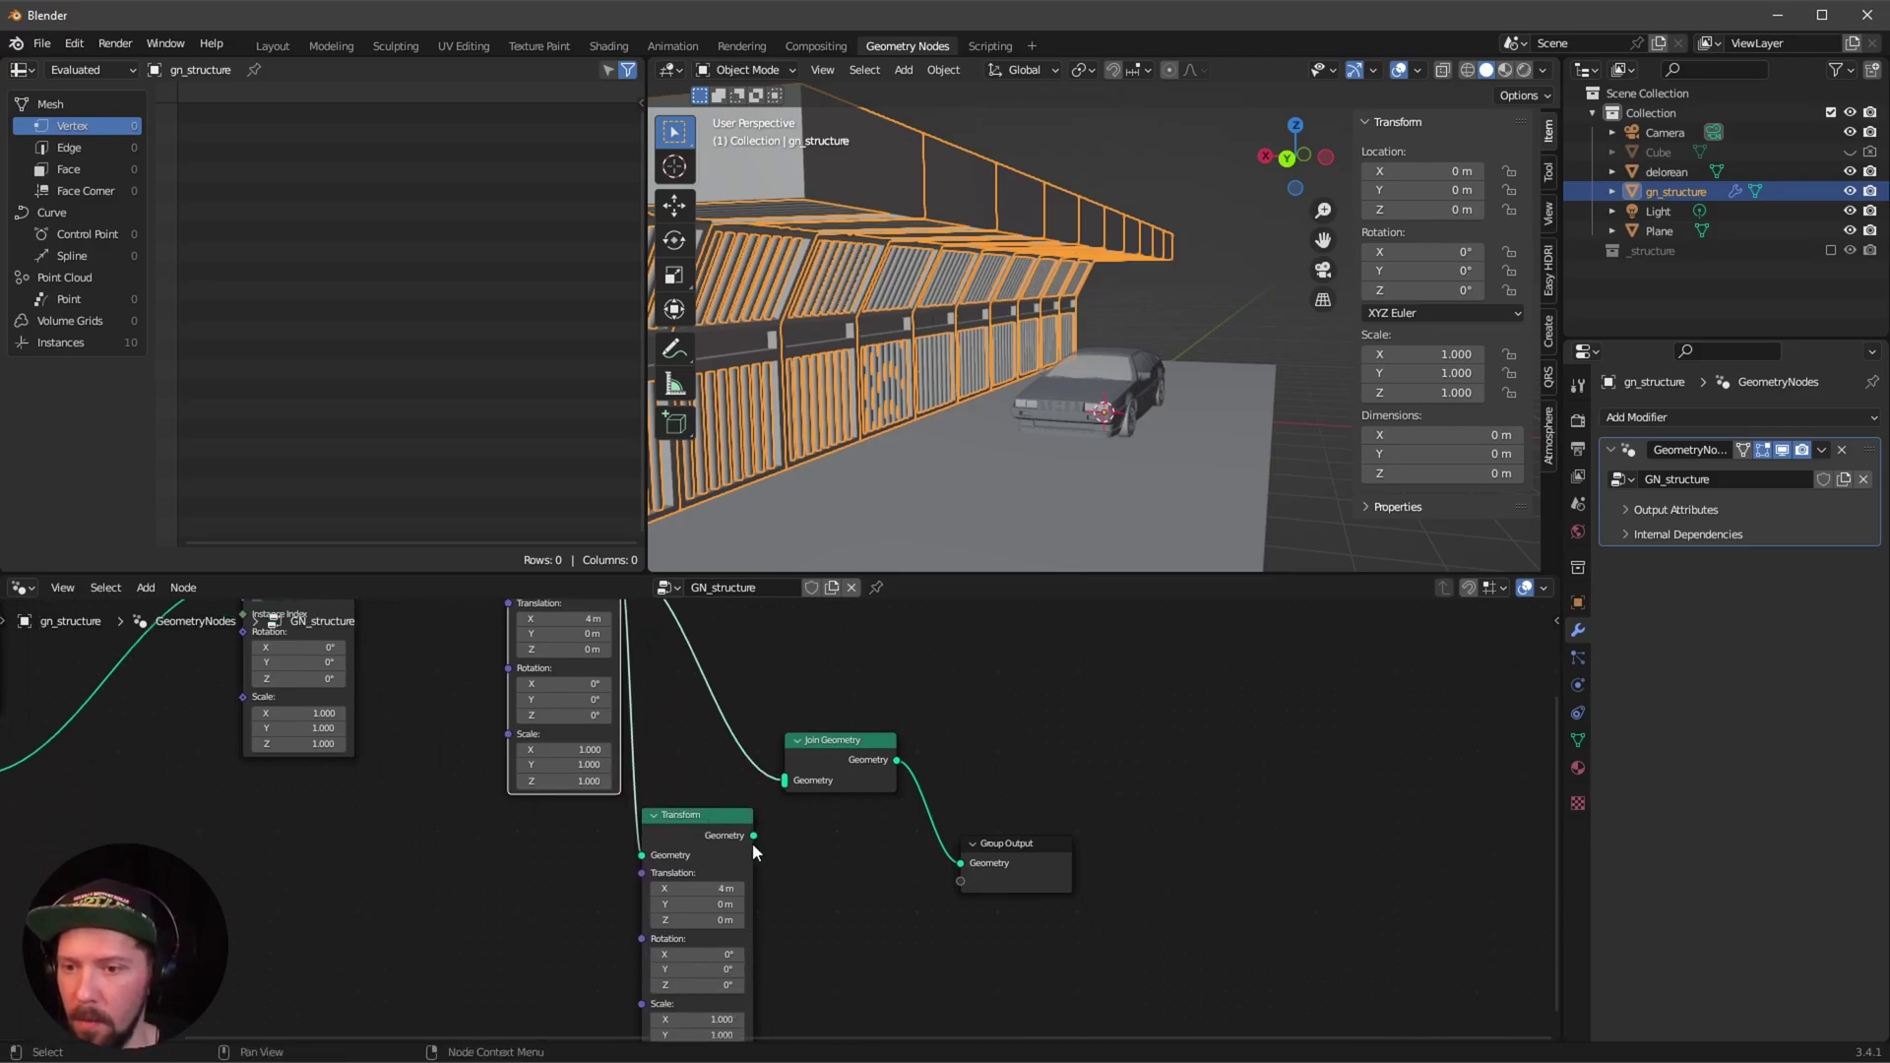
{"action": "left_click_drag", "start_coordinate": [751, 836], "coordinate": [782, 786]}
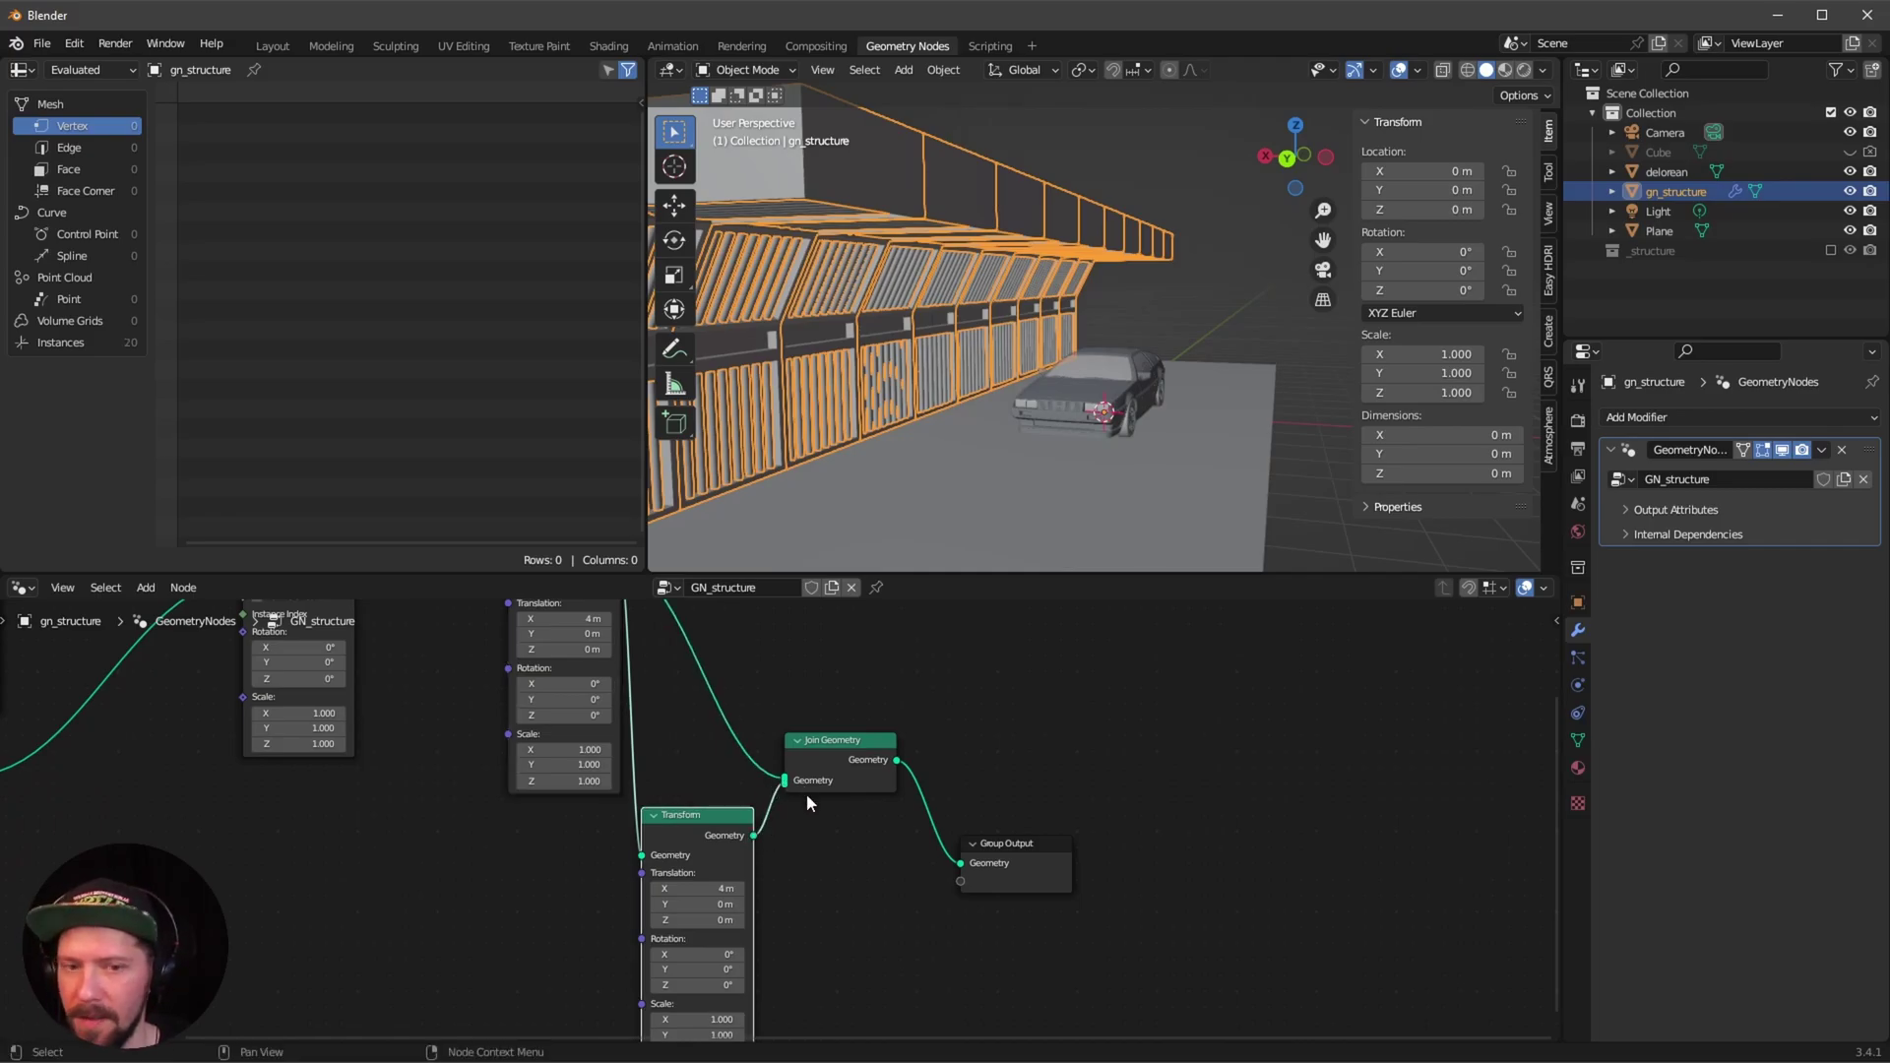
Mirror the duplicated Transform's geometry by setting its X translation to 0 m and its X scale to -1.
{"action": "left_click_drag", "start_coordinate": [540, 920], "coordinate": [589, 768], "text": "alt"}
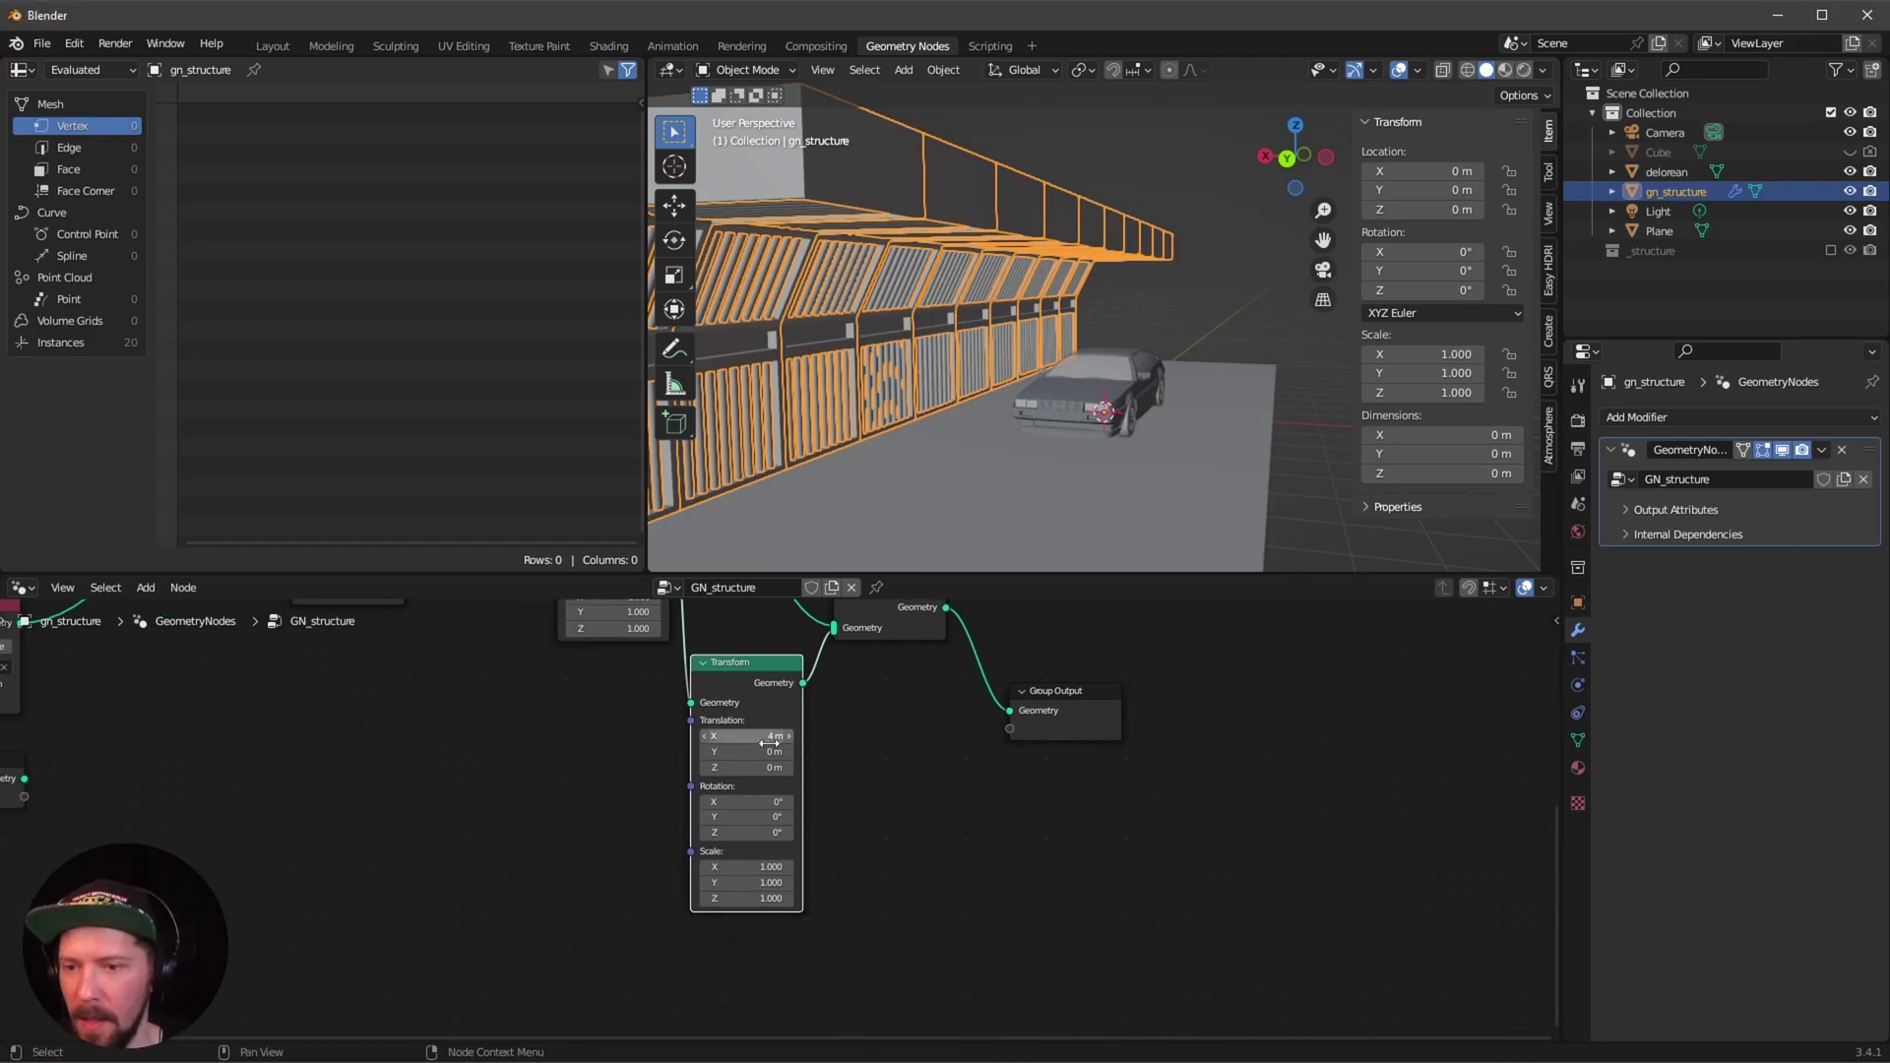
{"action": "key", "text": "Return"}
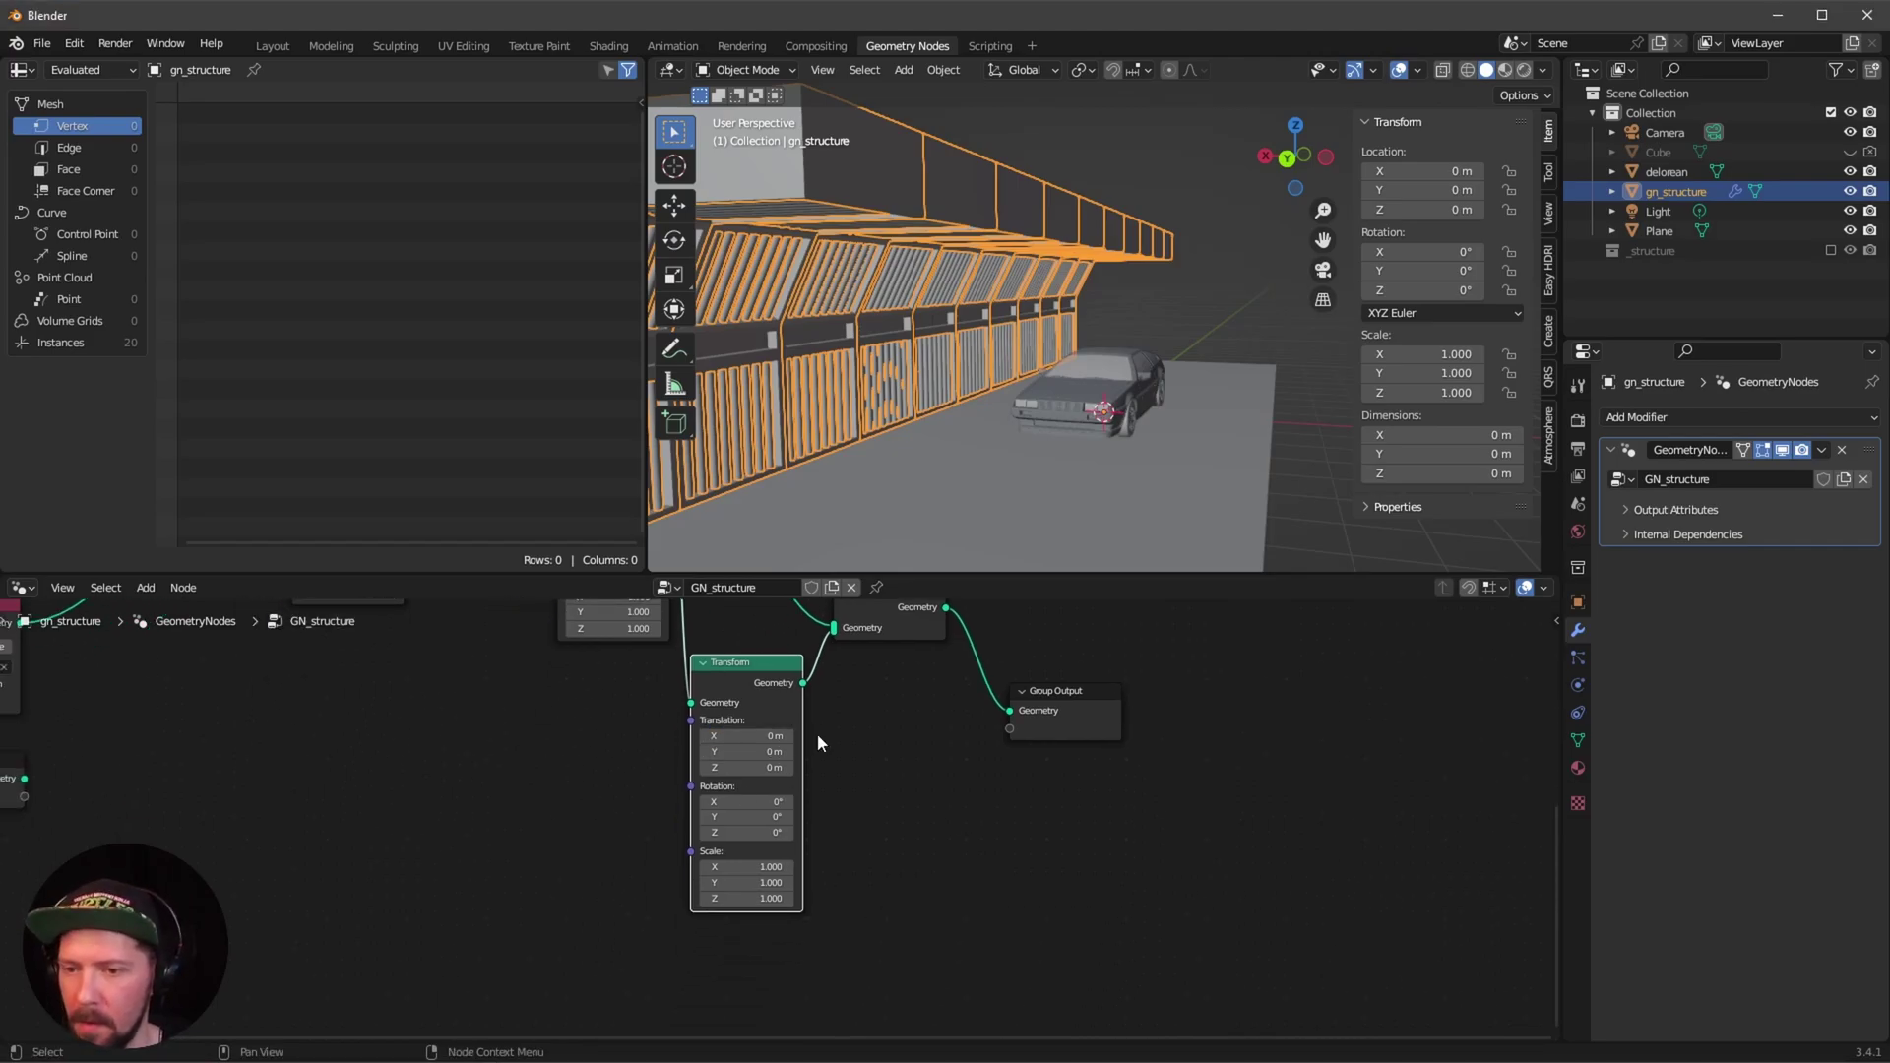
{"action": "left_click", "coordinate": [782, 866]}
{"action": "key", "text": "BackSpace"}
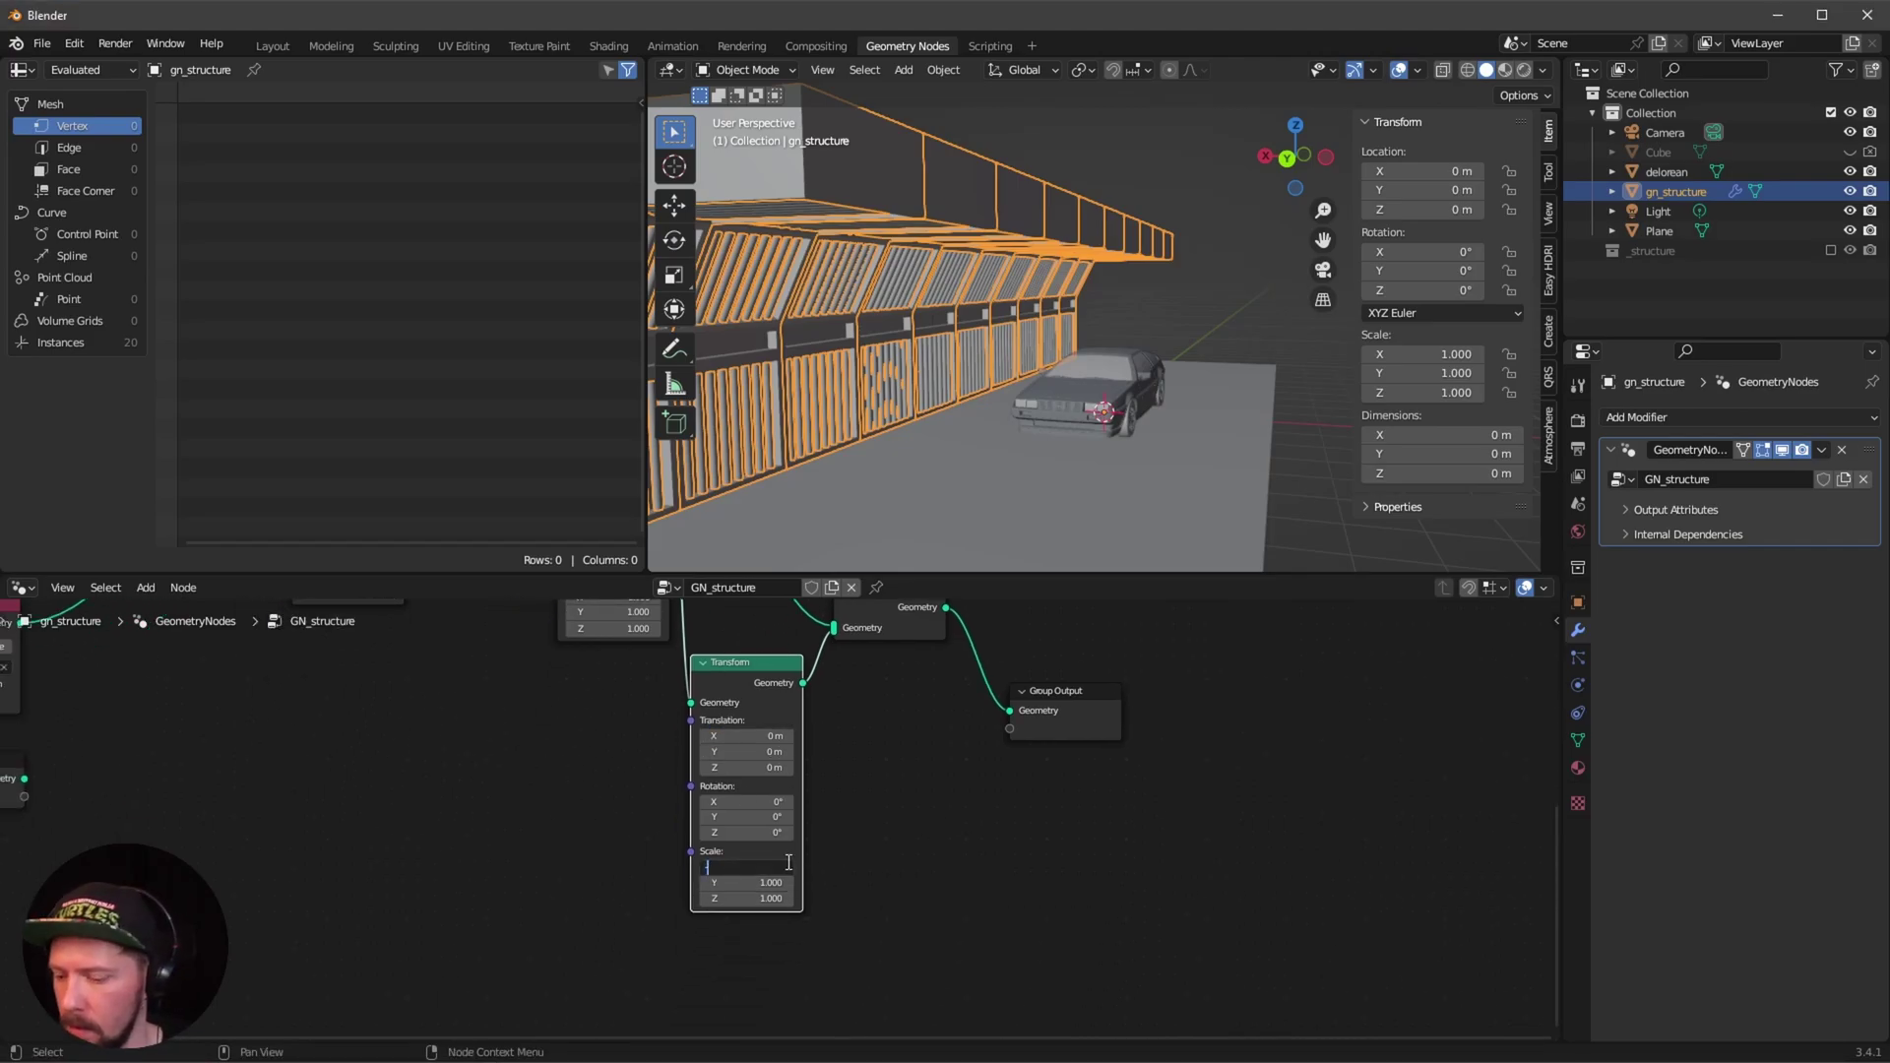
{"action": "type", "text": "-1"}
{"action": "key", "text": "Return"}
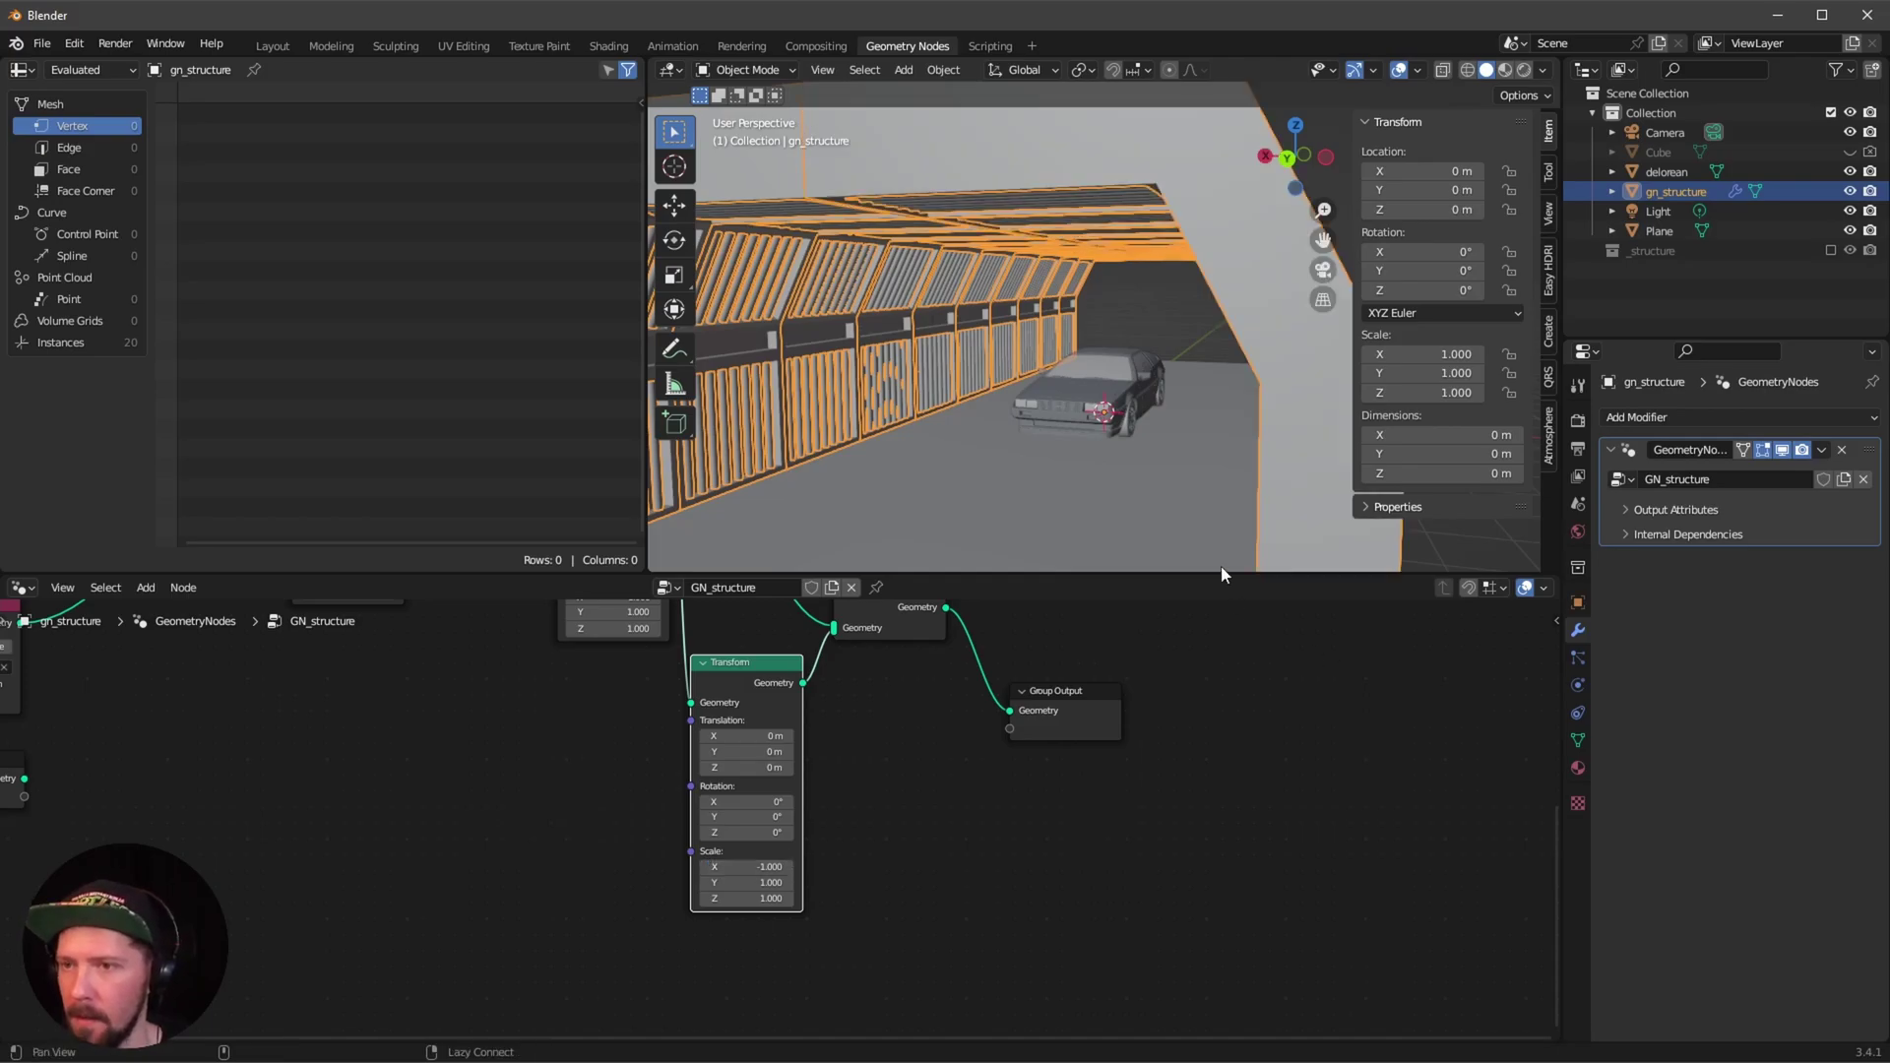
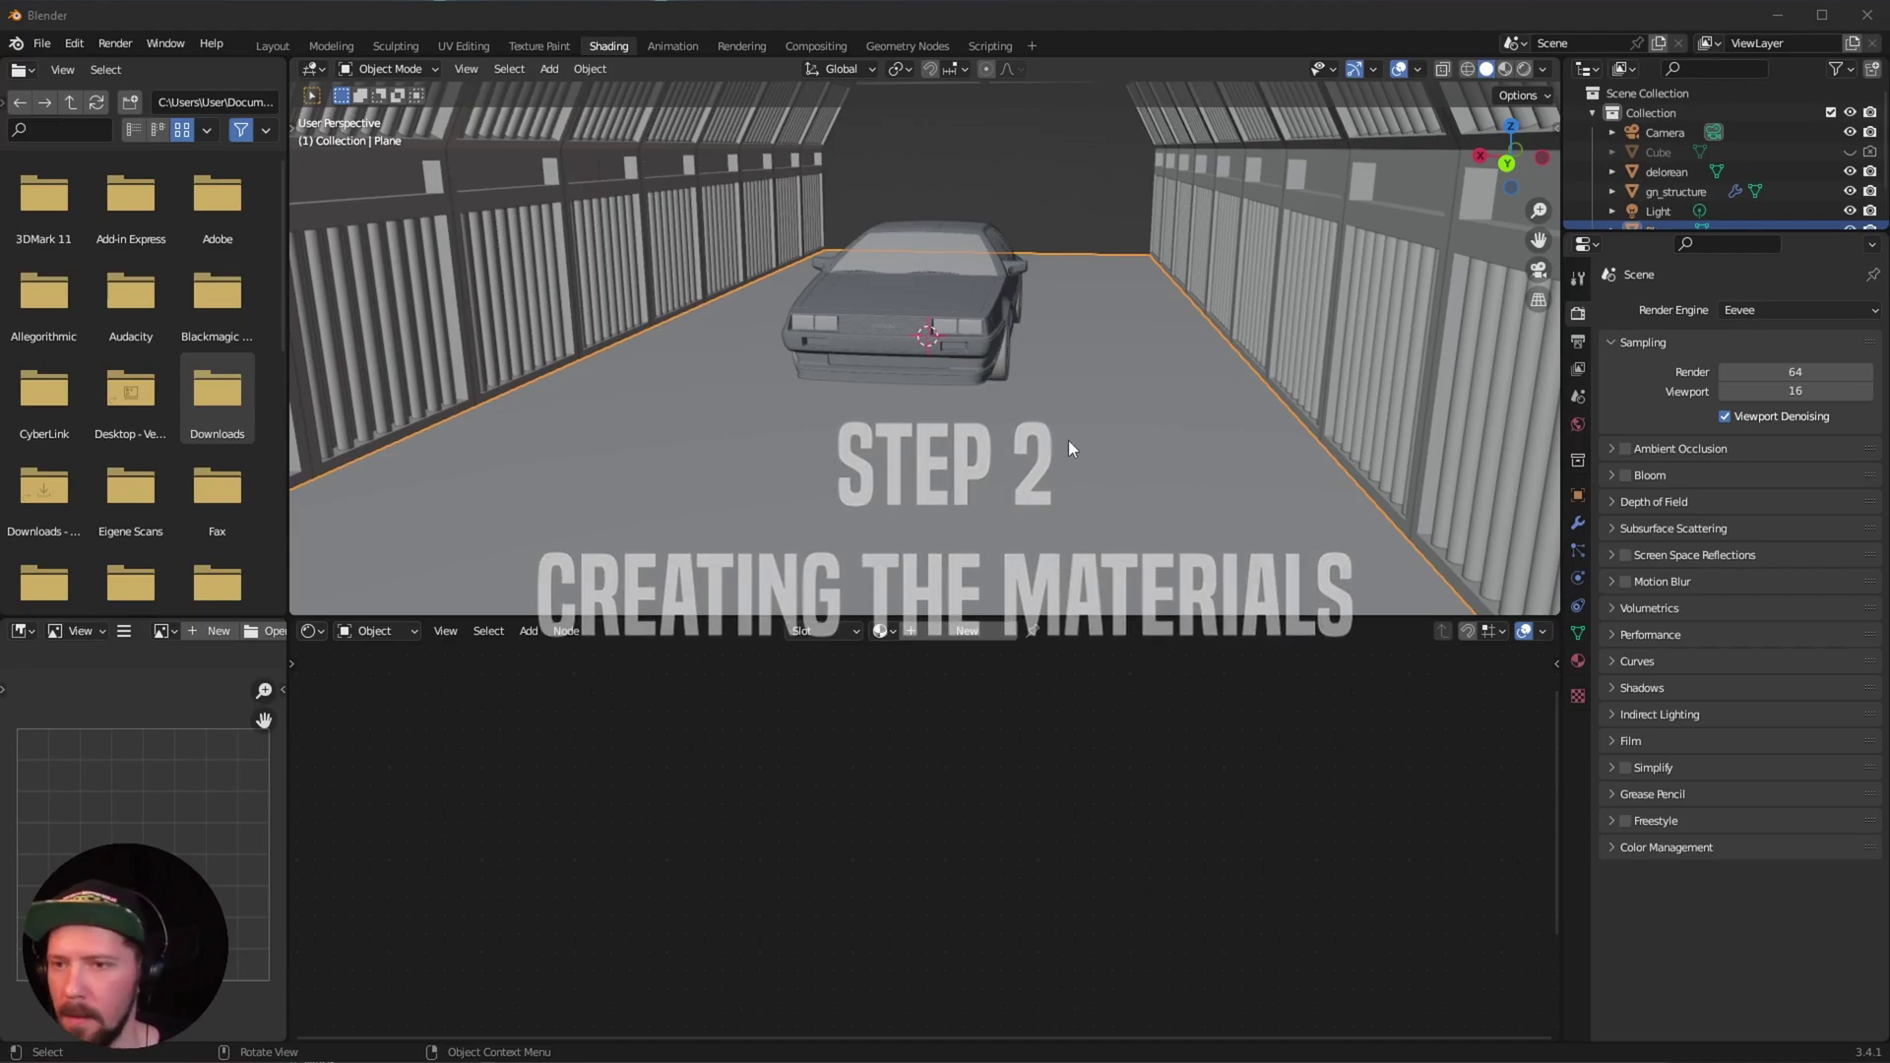
Create a new material named M_floor on the floor plane.
{"action": "left_click", "coordinate": [960, 628]}
{"action": "double_click", "coordinate": [940, 630]}
{"action": "type", "text": "M_floor"}
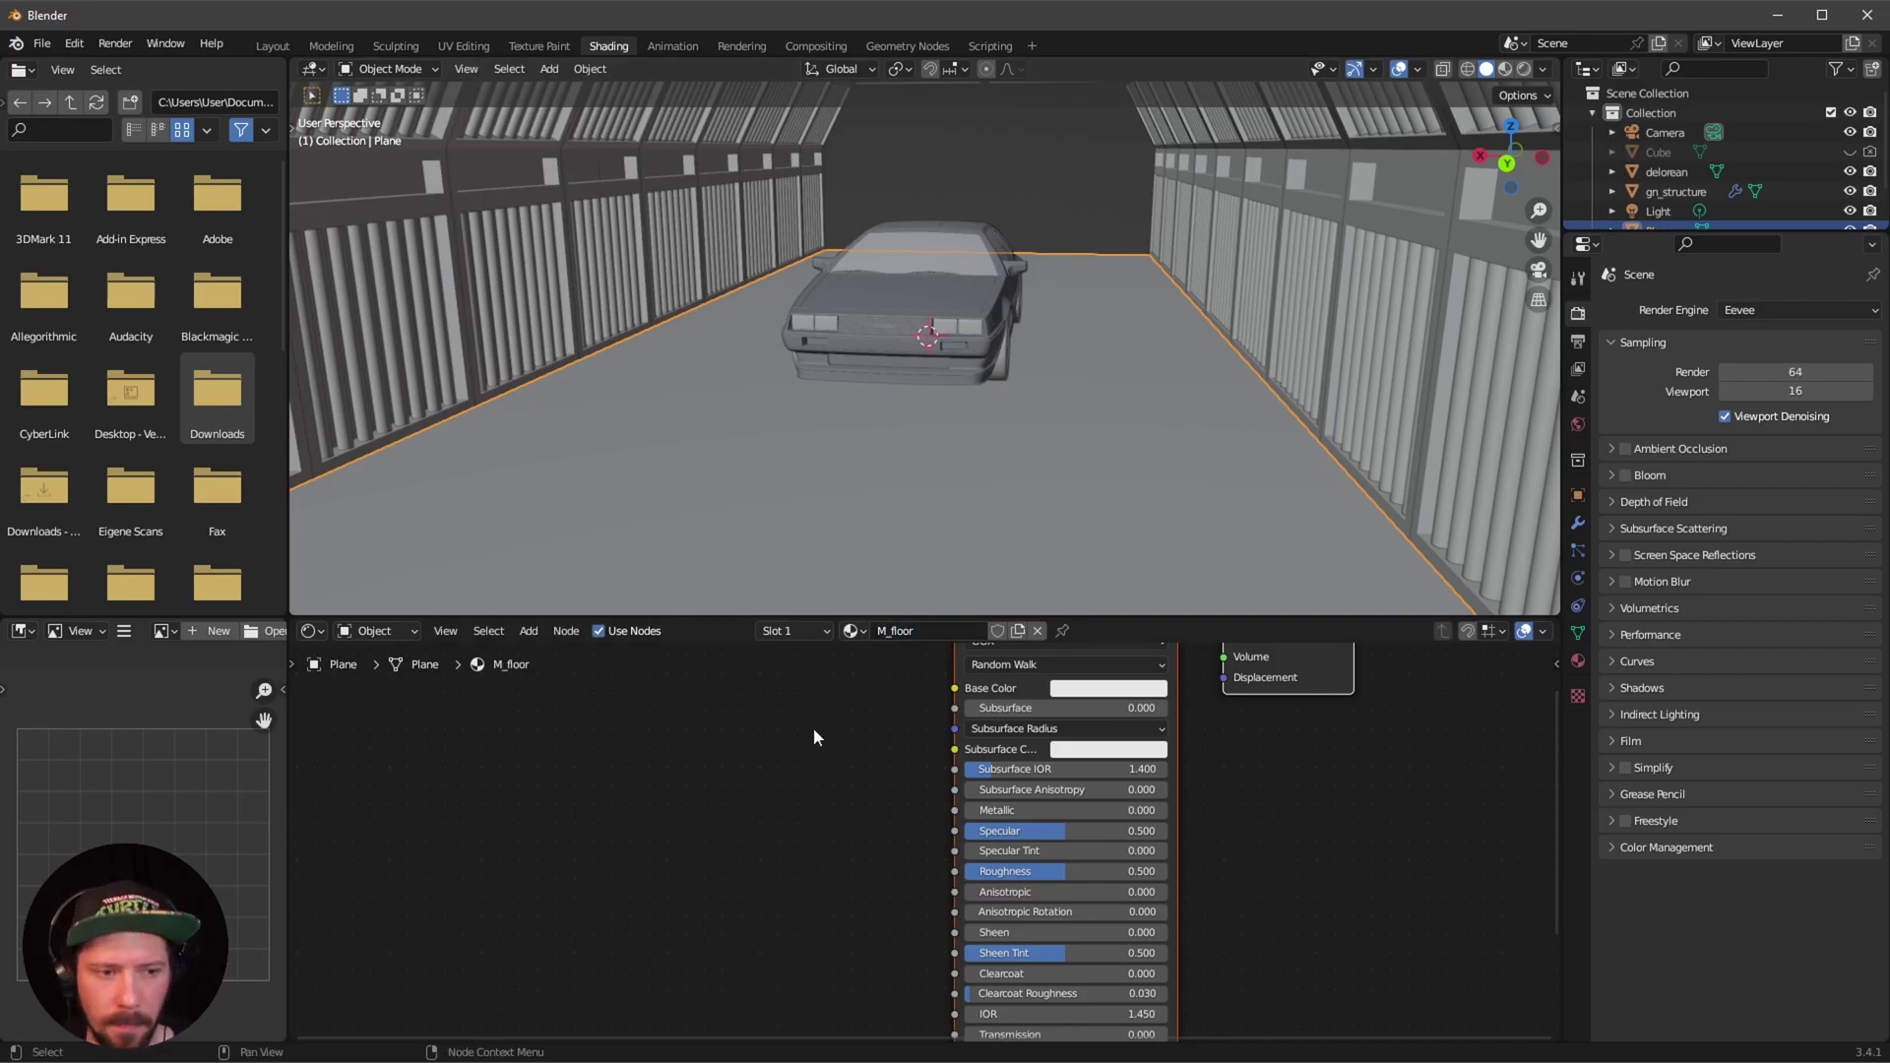
{"action": "left_click", "coordinate": [935, 748]}
Set the viewport shading to Material Preview, briefly comparing it with Rendered shading.
{"action": "key", "text": "z"}
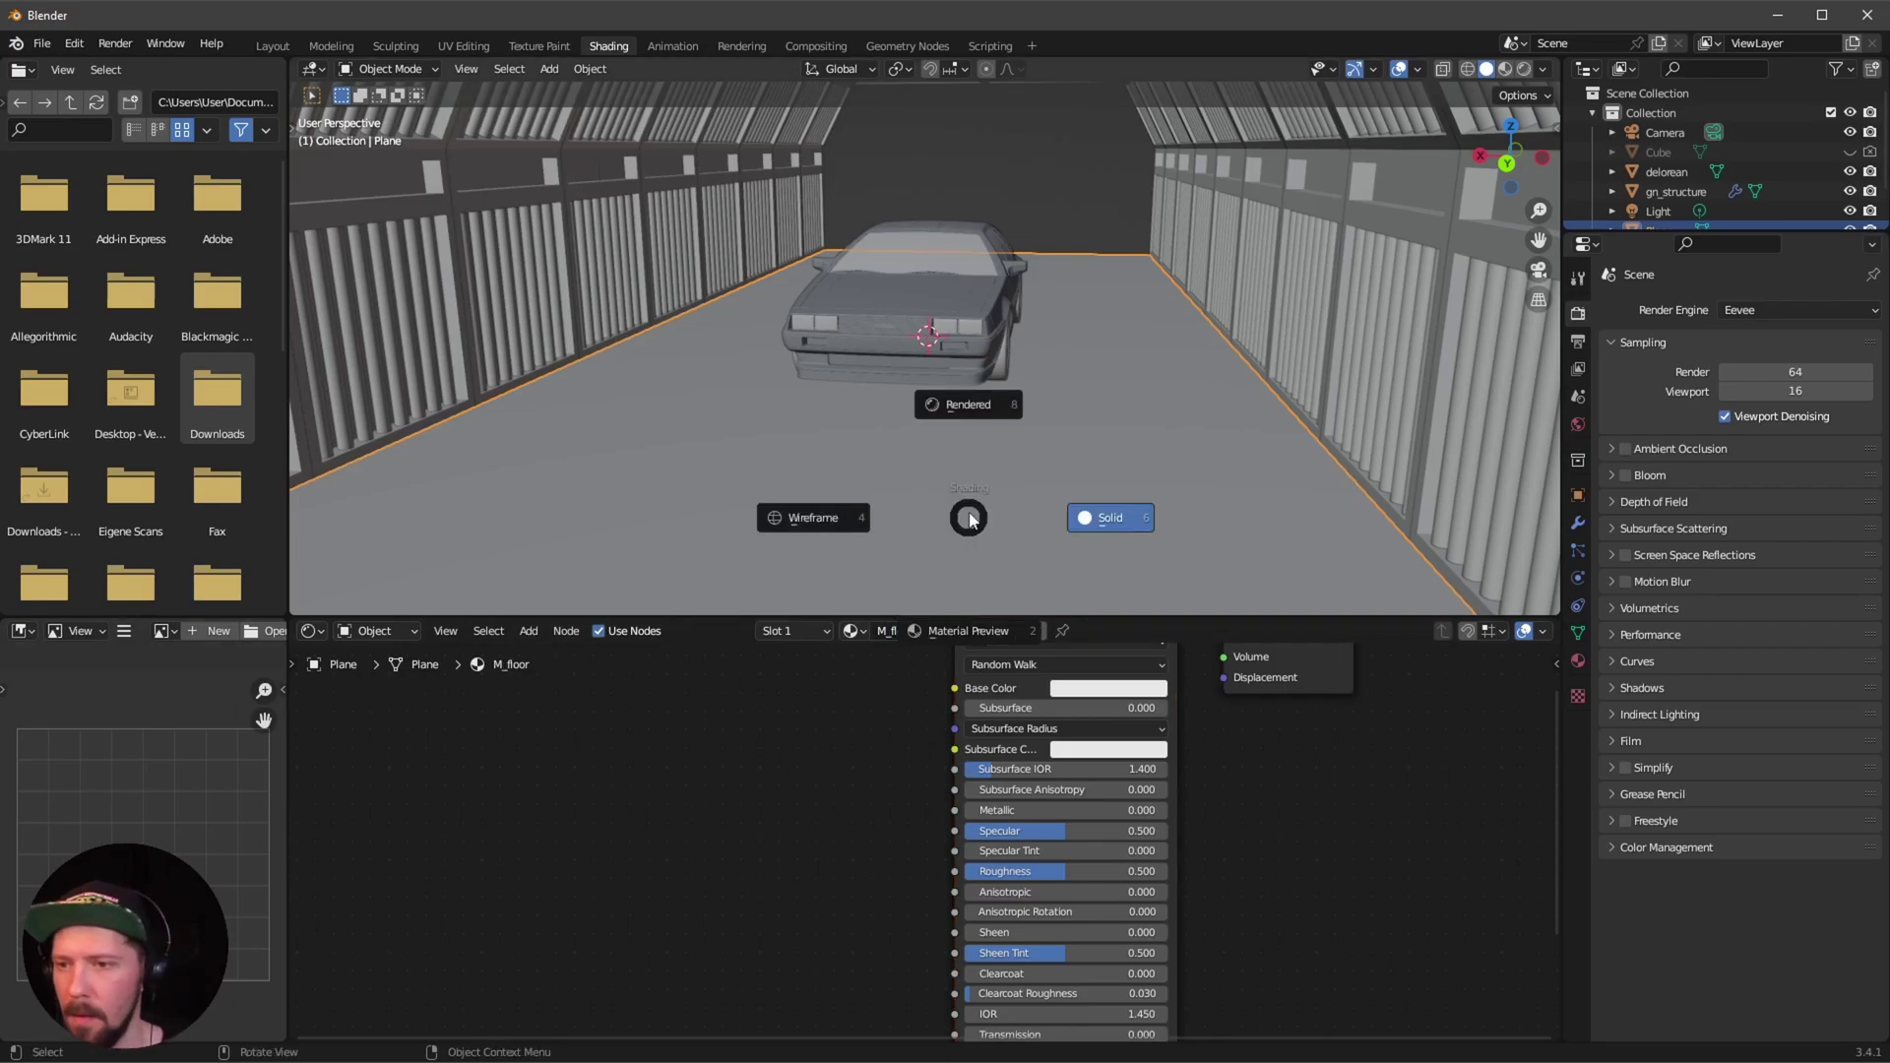
{"action": "left_click", "coordinate": [981, 630]}
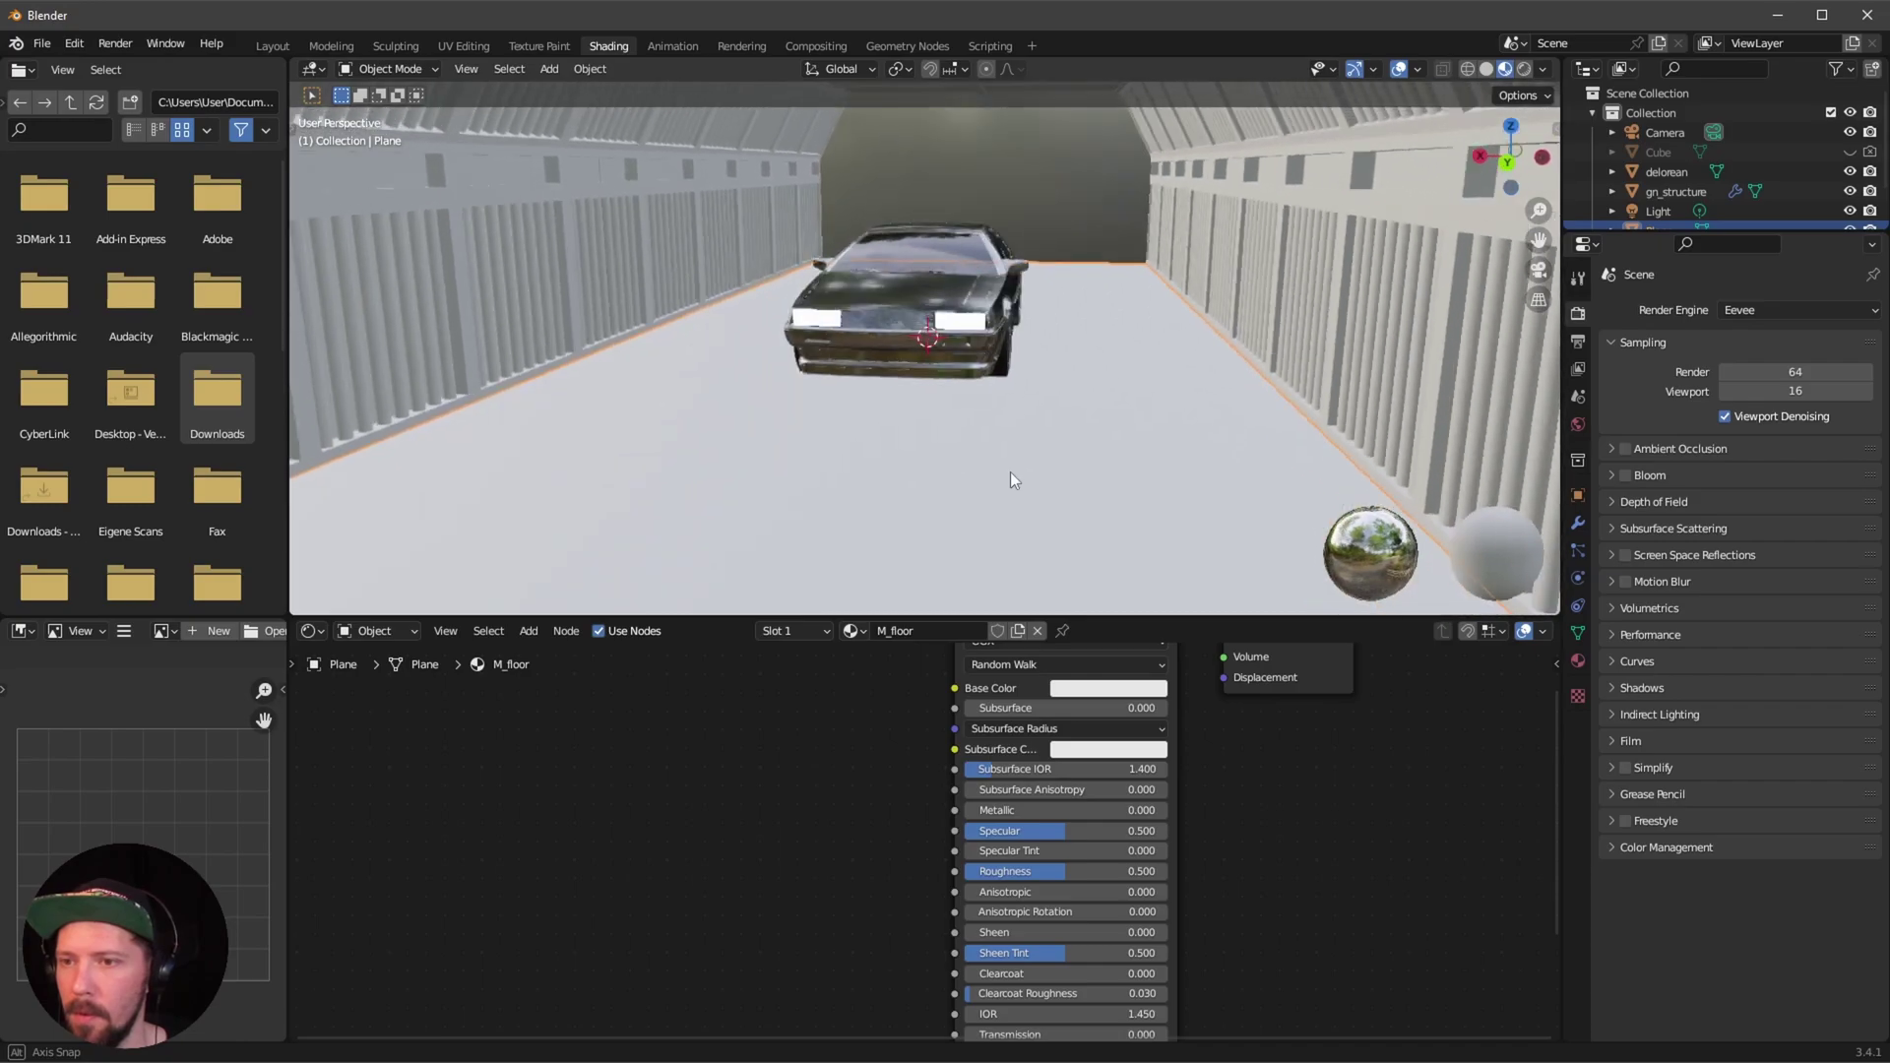
{"action": "key", "text": "z"}
{"action": "left_click", "coordinate": [976, 426]}
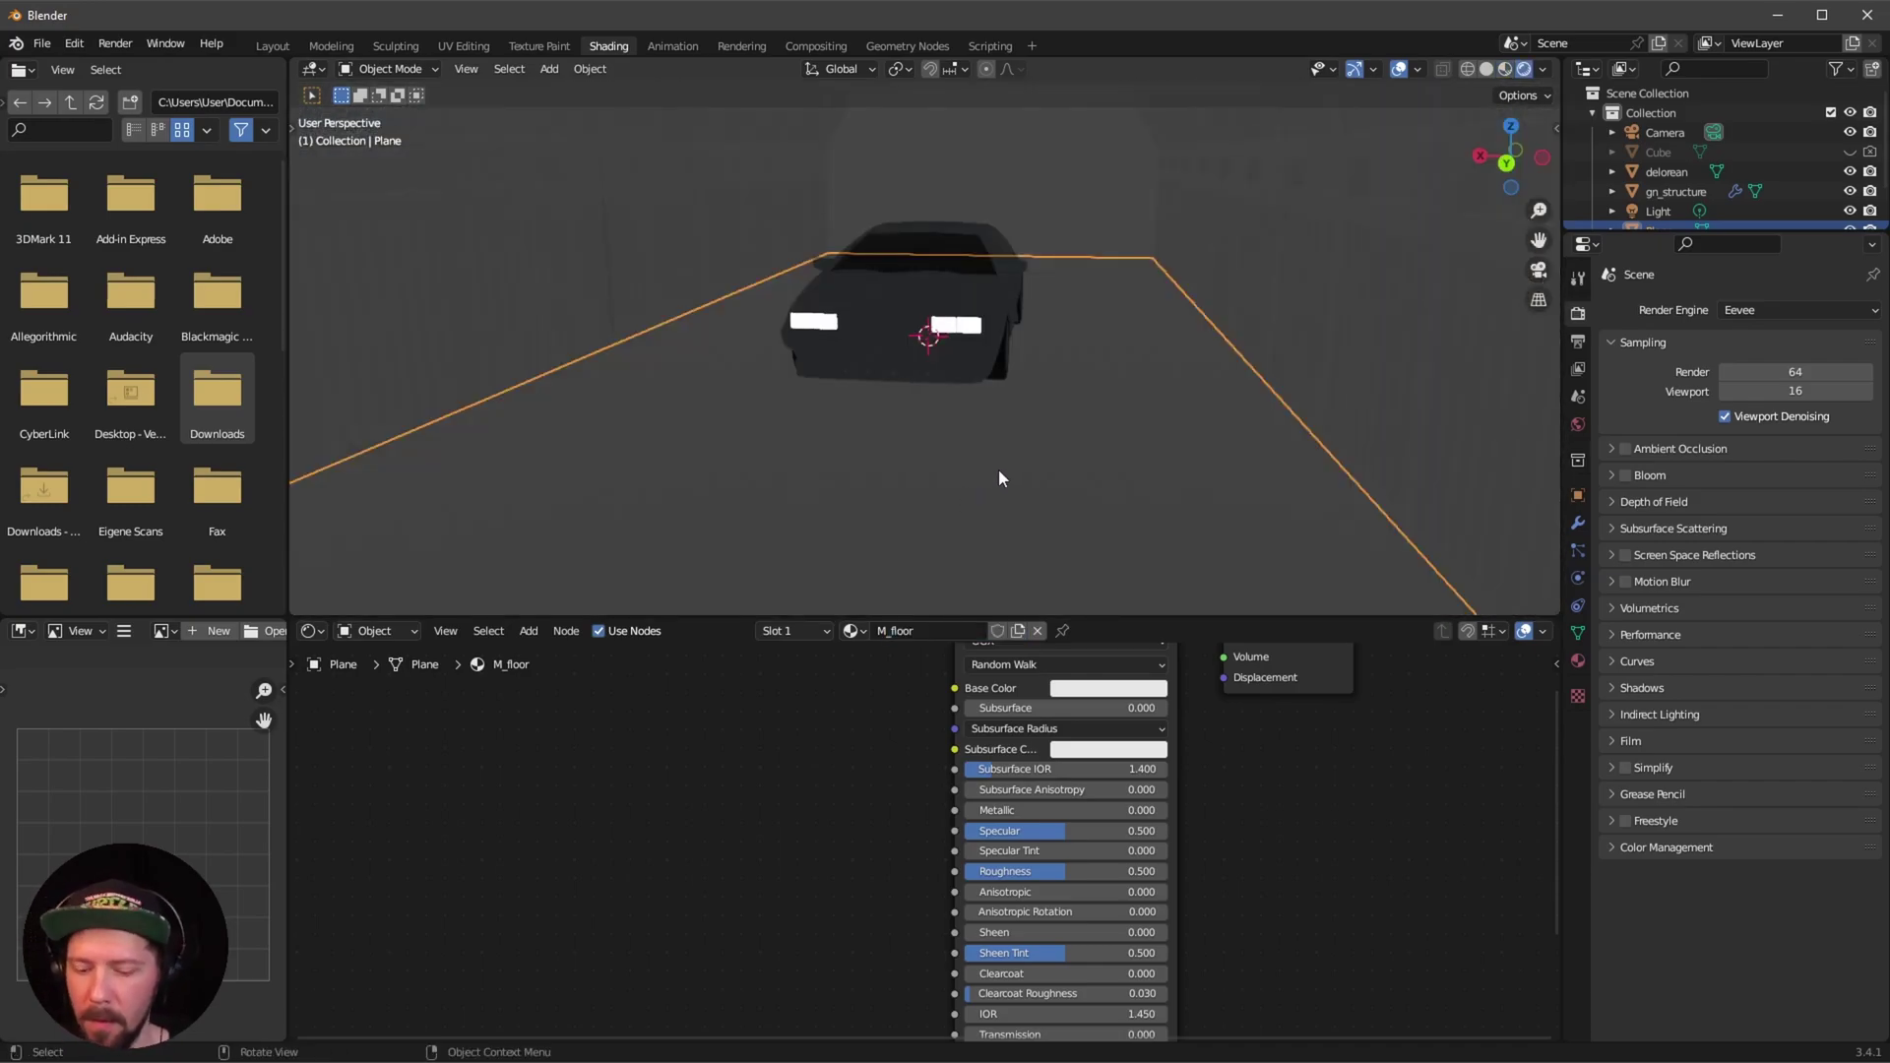
{"action": "key", "text": "z"}
{"action": "left_click", "coordinate": [998, 522]}
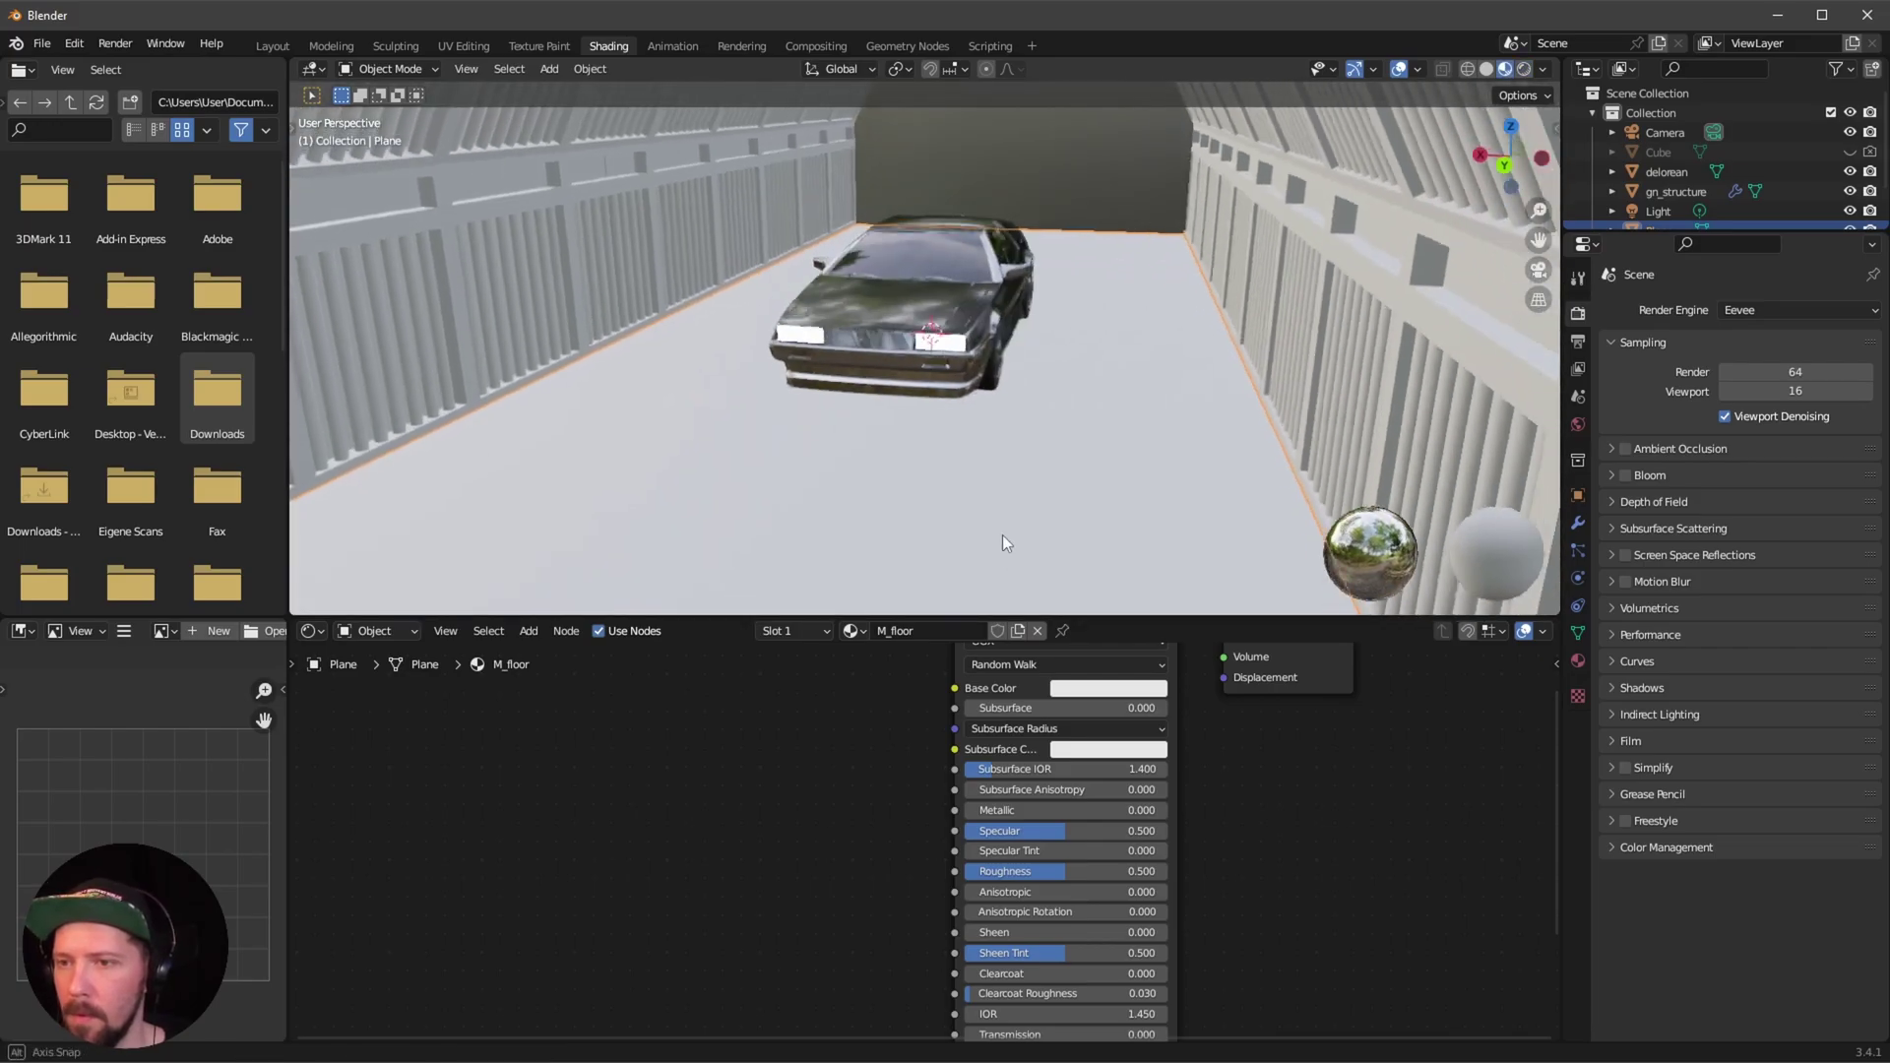
Enable Screen Space Reflections, Ambient Occlusion and Bloom in the Eevee render settings.
{"action": "left_click", "coordinate": [1624, 555]}
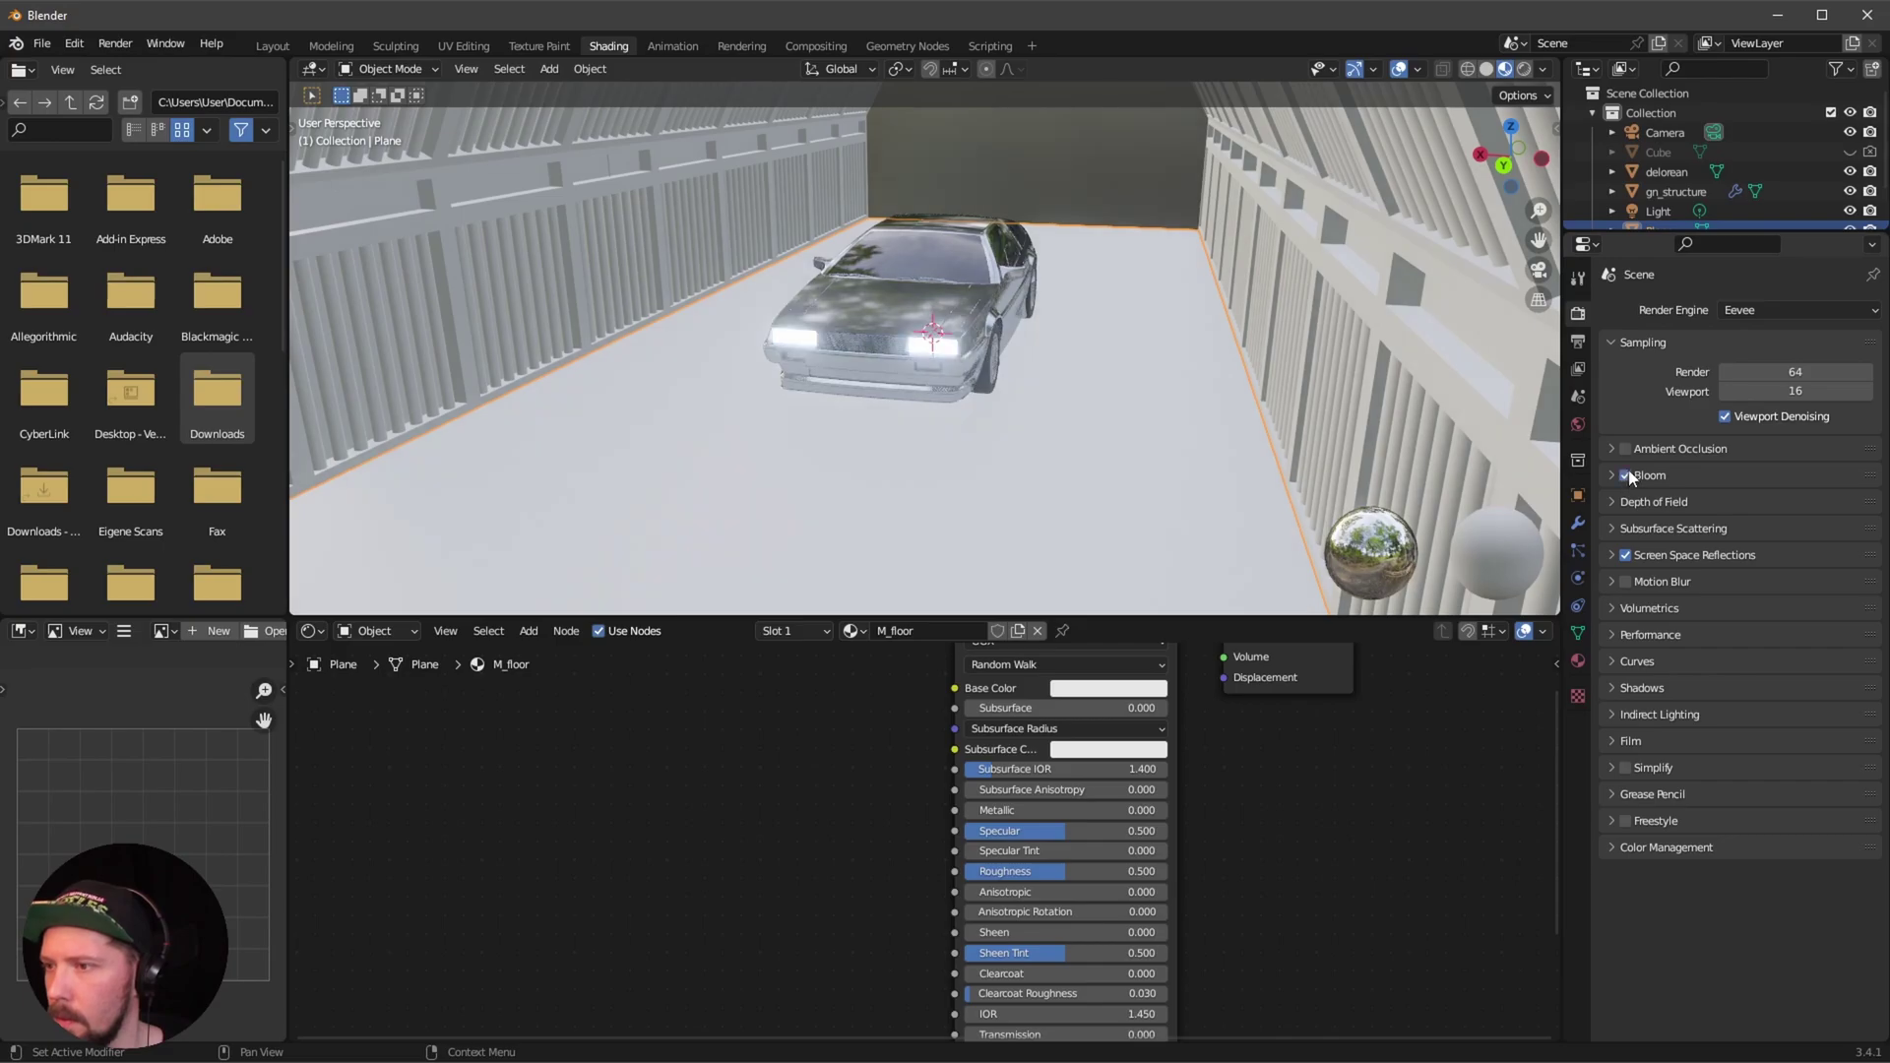
{"action": "left_click_drag", "start_coordinate": [1625, 449], "coordinate": [1625, 475]}
{"action": "middle_click_drag", "start_coordinate": [1054, 471], "coordinate": [1112, 463]}
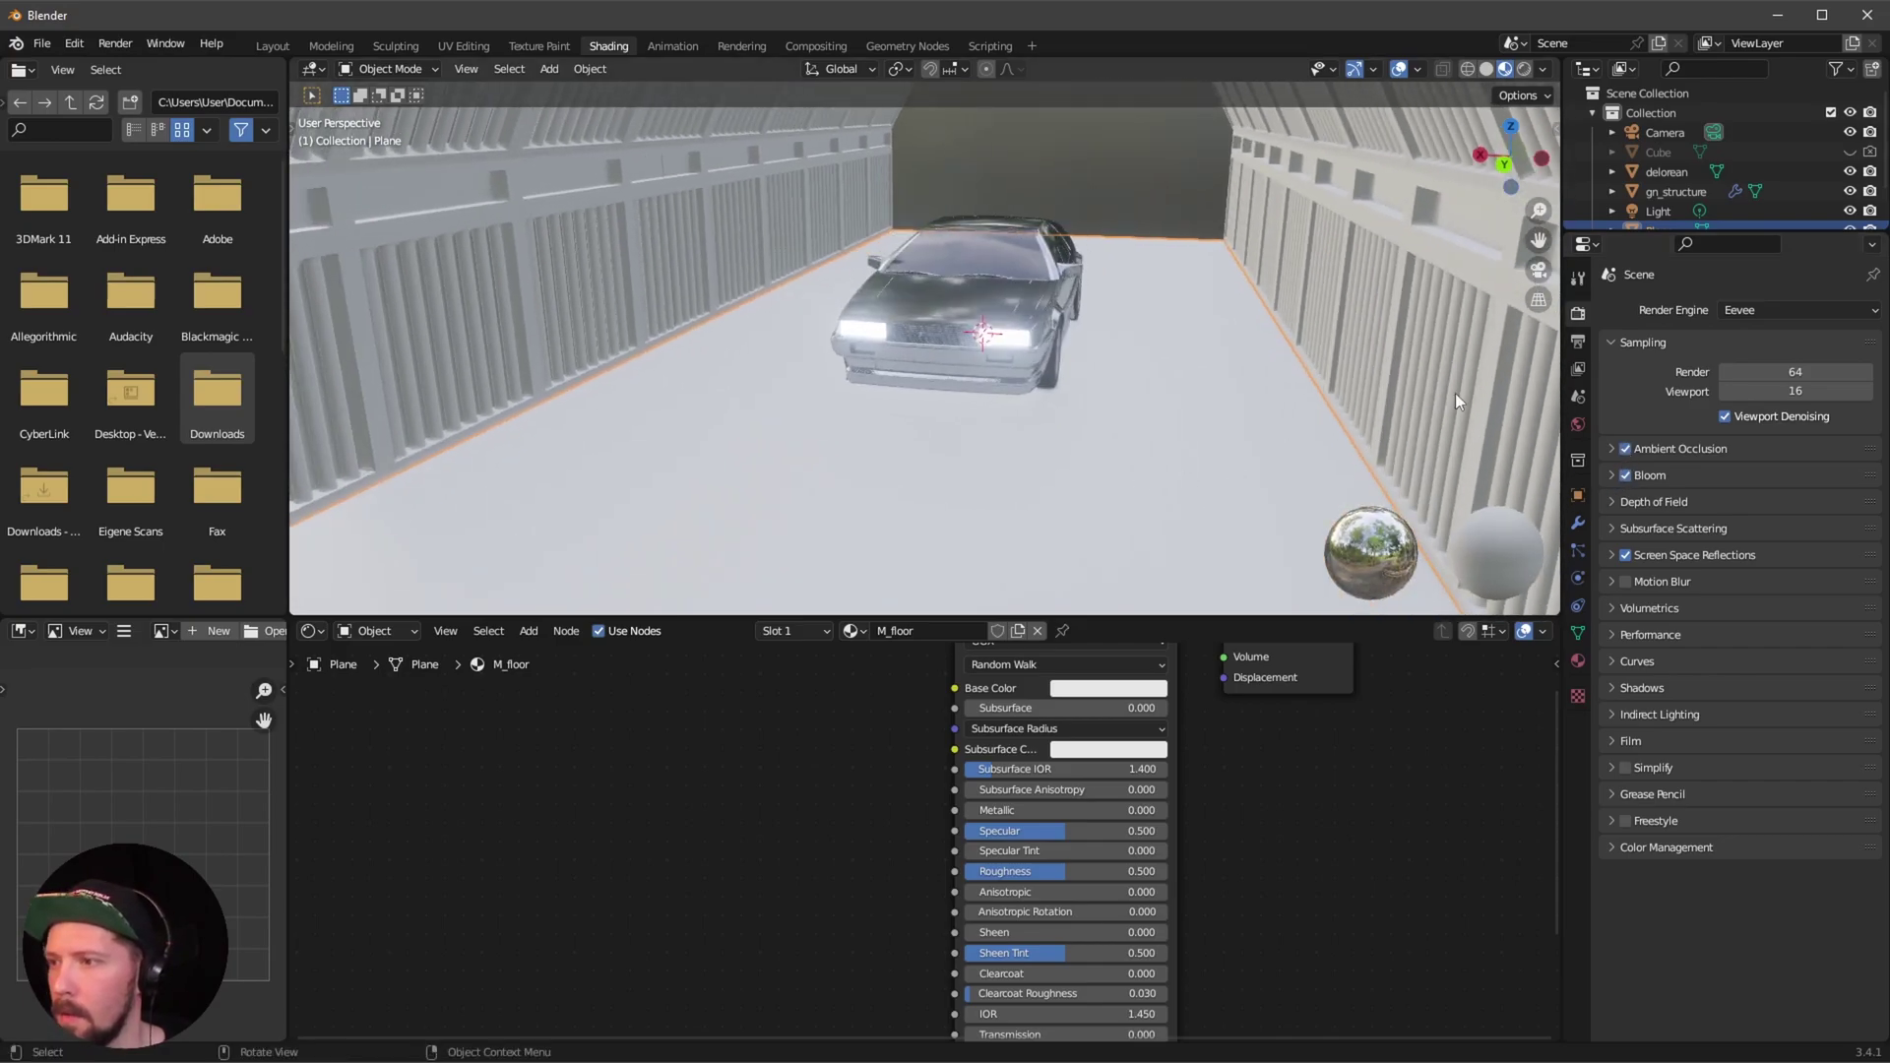
Try the Cycles render engine with the device set to GPU Compute, and return to Eevee.
{"action": "left_click", "coordinate": [1779, 309]}
{"action": "left_click", "coordinate": [1777, 376]}
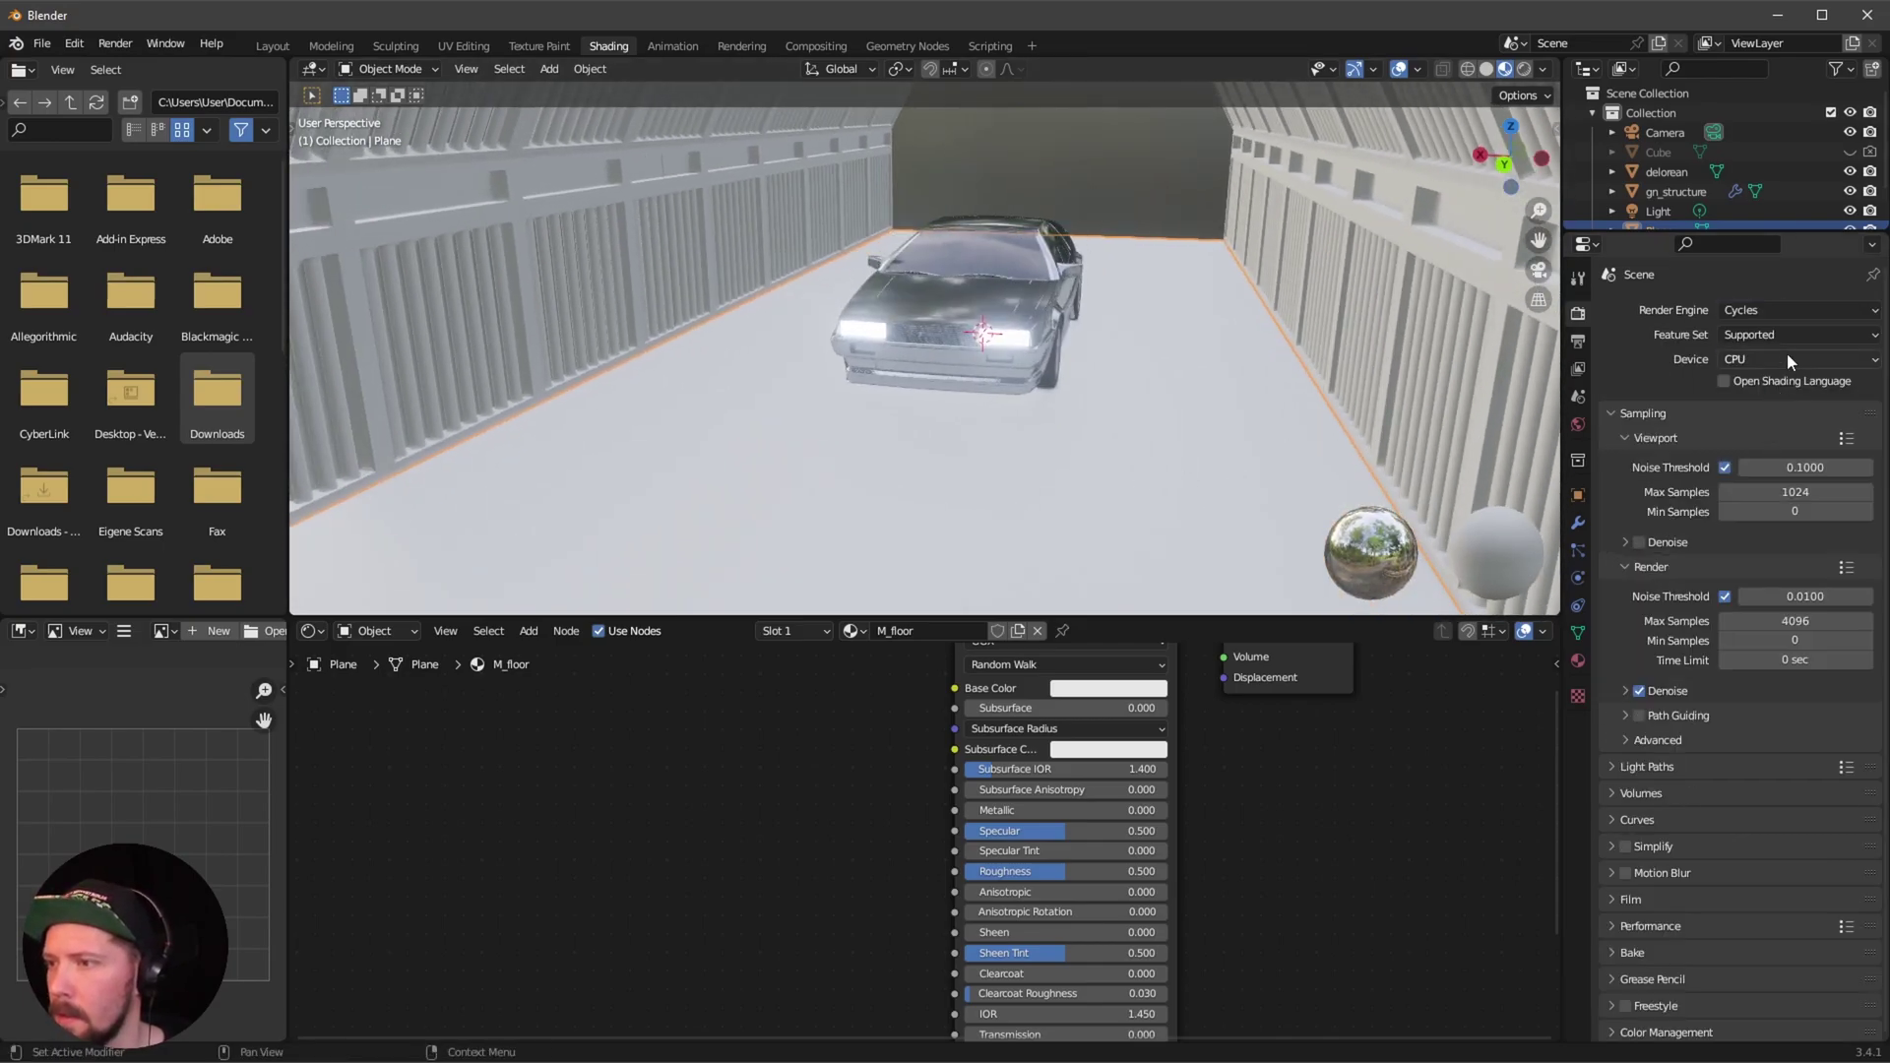
{"action": "left_click", "coordinate": [1786, 359]}
{"action": "left_click", "coordinate": [1746, 392]}
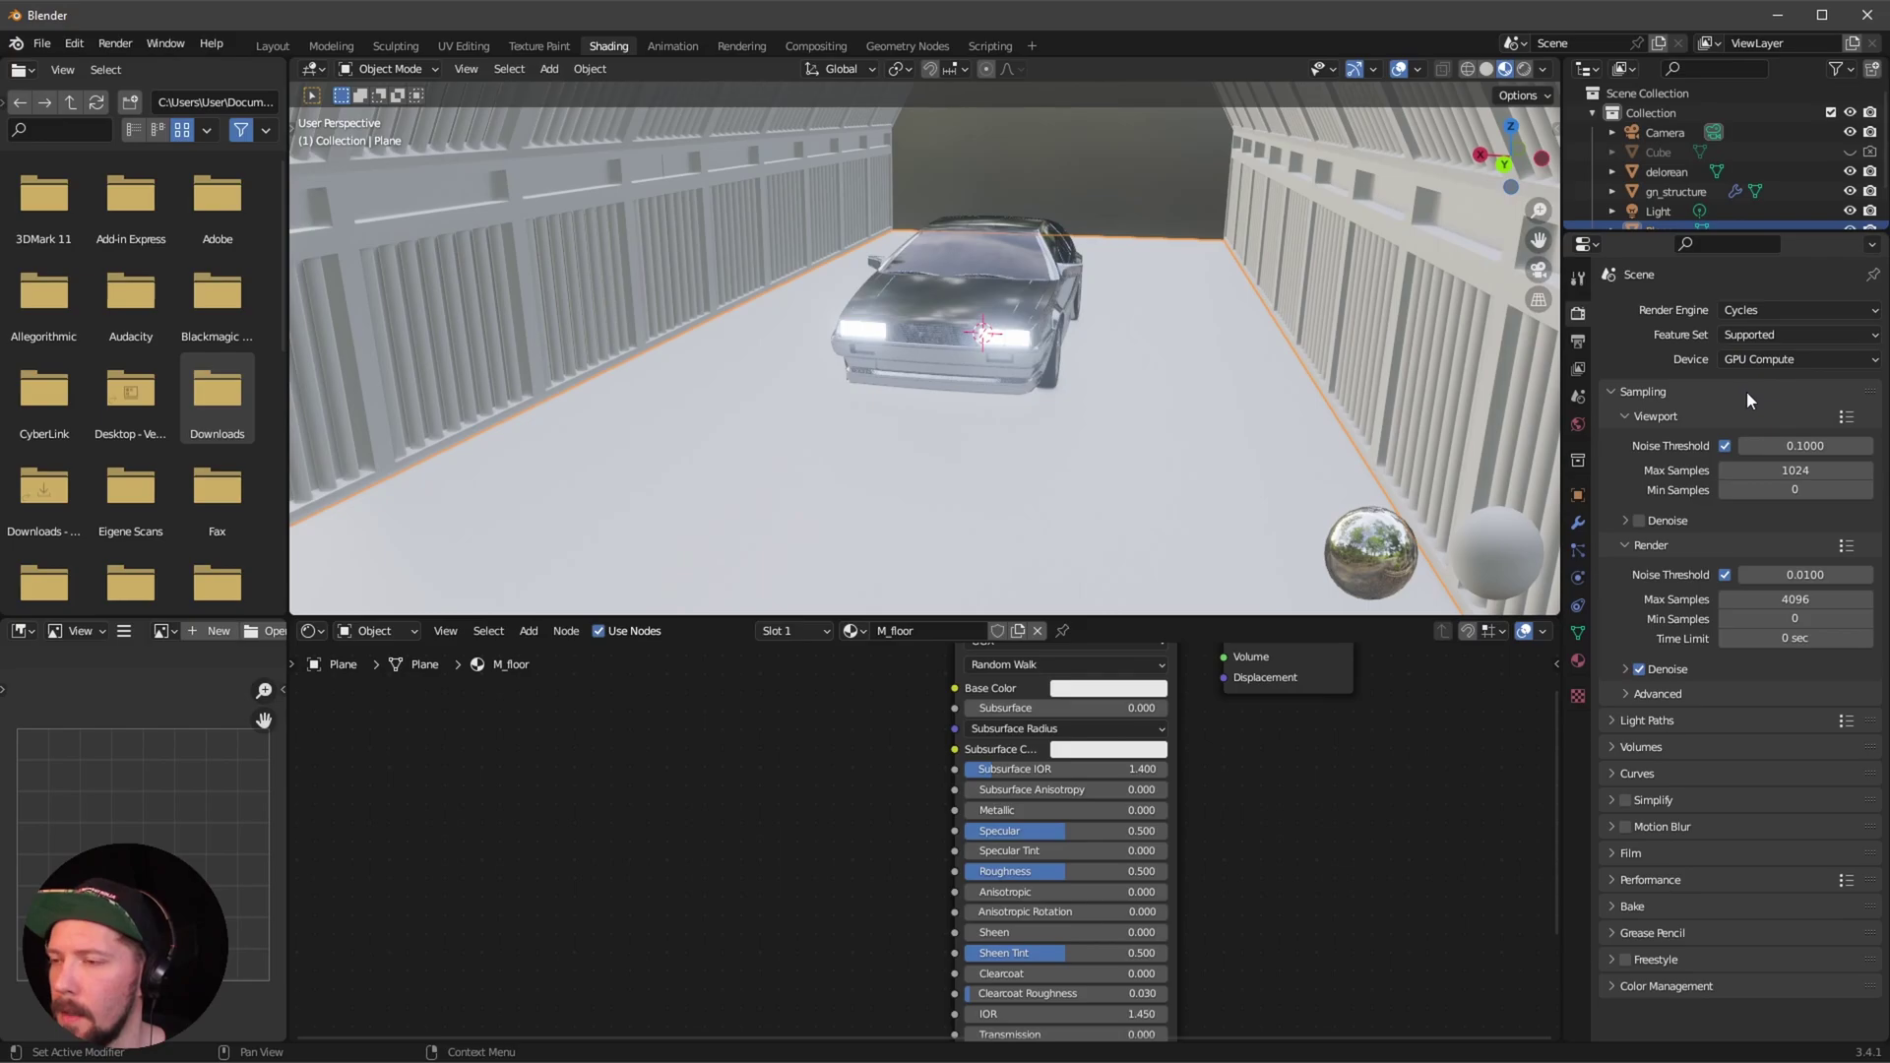
{"action": "left_click", "coordinate": [1783, 309]}
{"action": "left_click", "coordinate": [1772, 337]}
{"action": "middle_click_drag", "start_coordinate": [1068, 463], "coordinate": [1060, 487]}
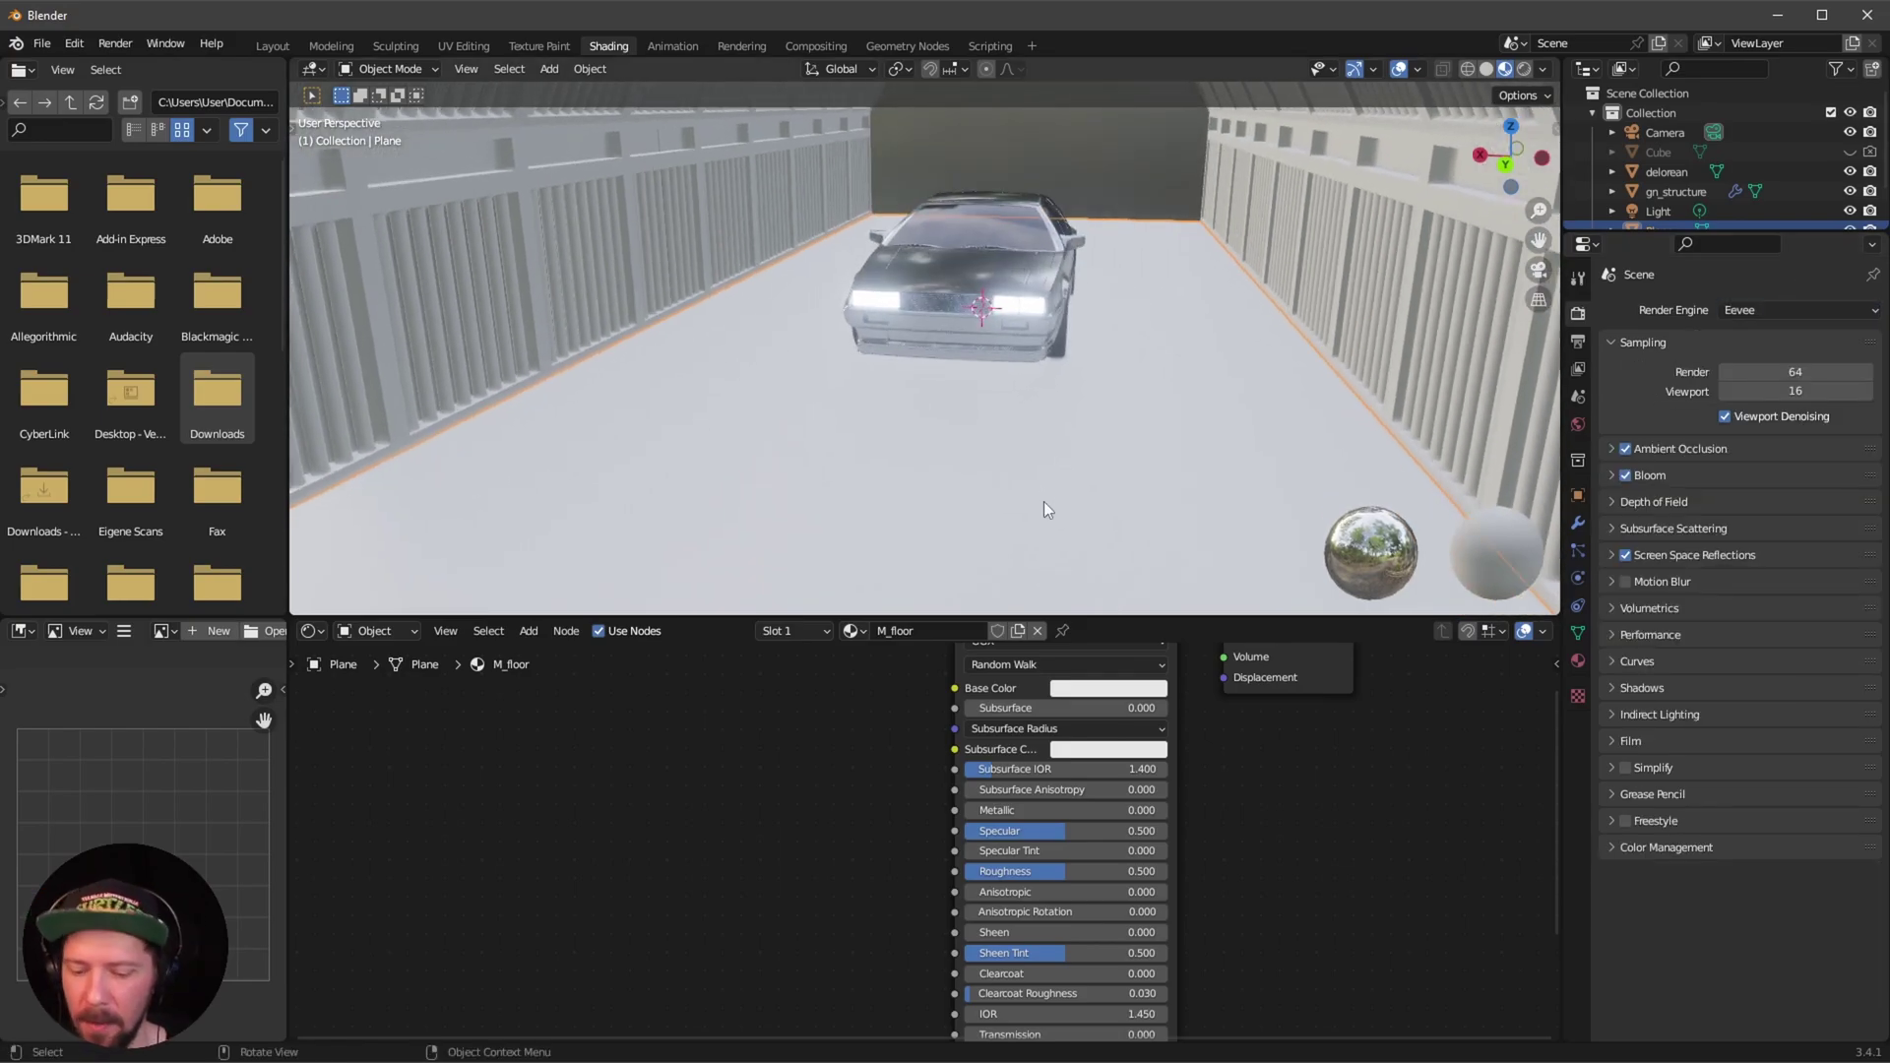
Add a Noise Texture node to the M_floor material, placed before the Principled BSDF.
{"action": "scroll", "coordinate": [771, 813], "scroll_direction": "down", "scroll_amount": 5}
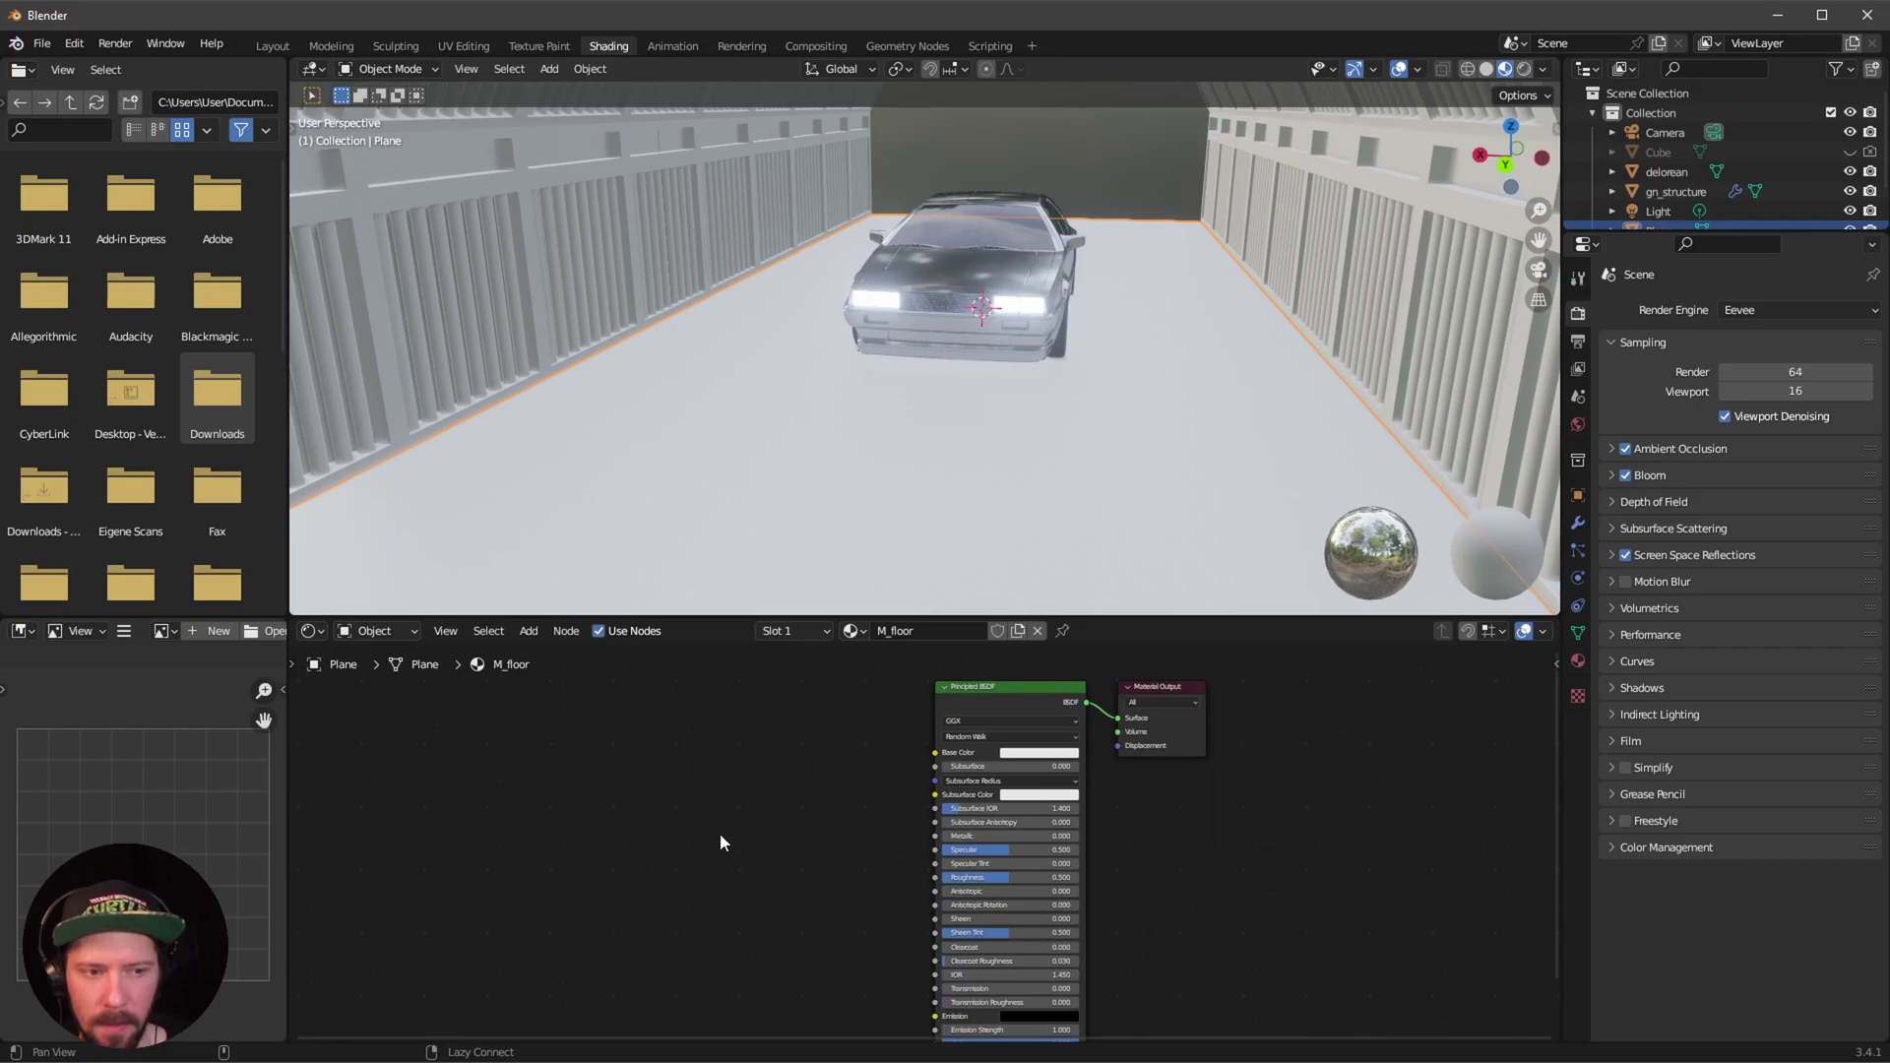
{"action": "middle_click_drag", "start_coordinate": [720, 842], "coordinate": [733, 848]}
{"action": "mouse_move", "coordinate": [921, 513]}
{"action": "middle_mouse_down"}
{"action": "mouse_move", "coordinate": [927, 487]}
{"action": "mouse_move", "coordinate": [945, 527]}
{"action": "middle_mouse_up"}
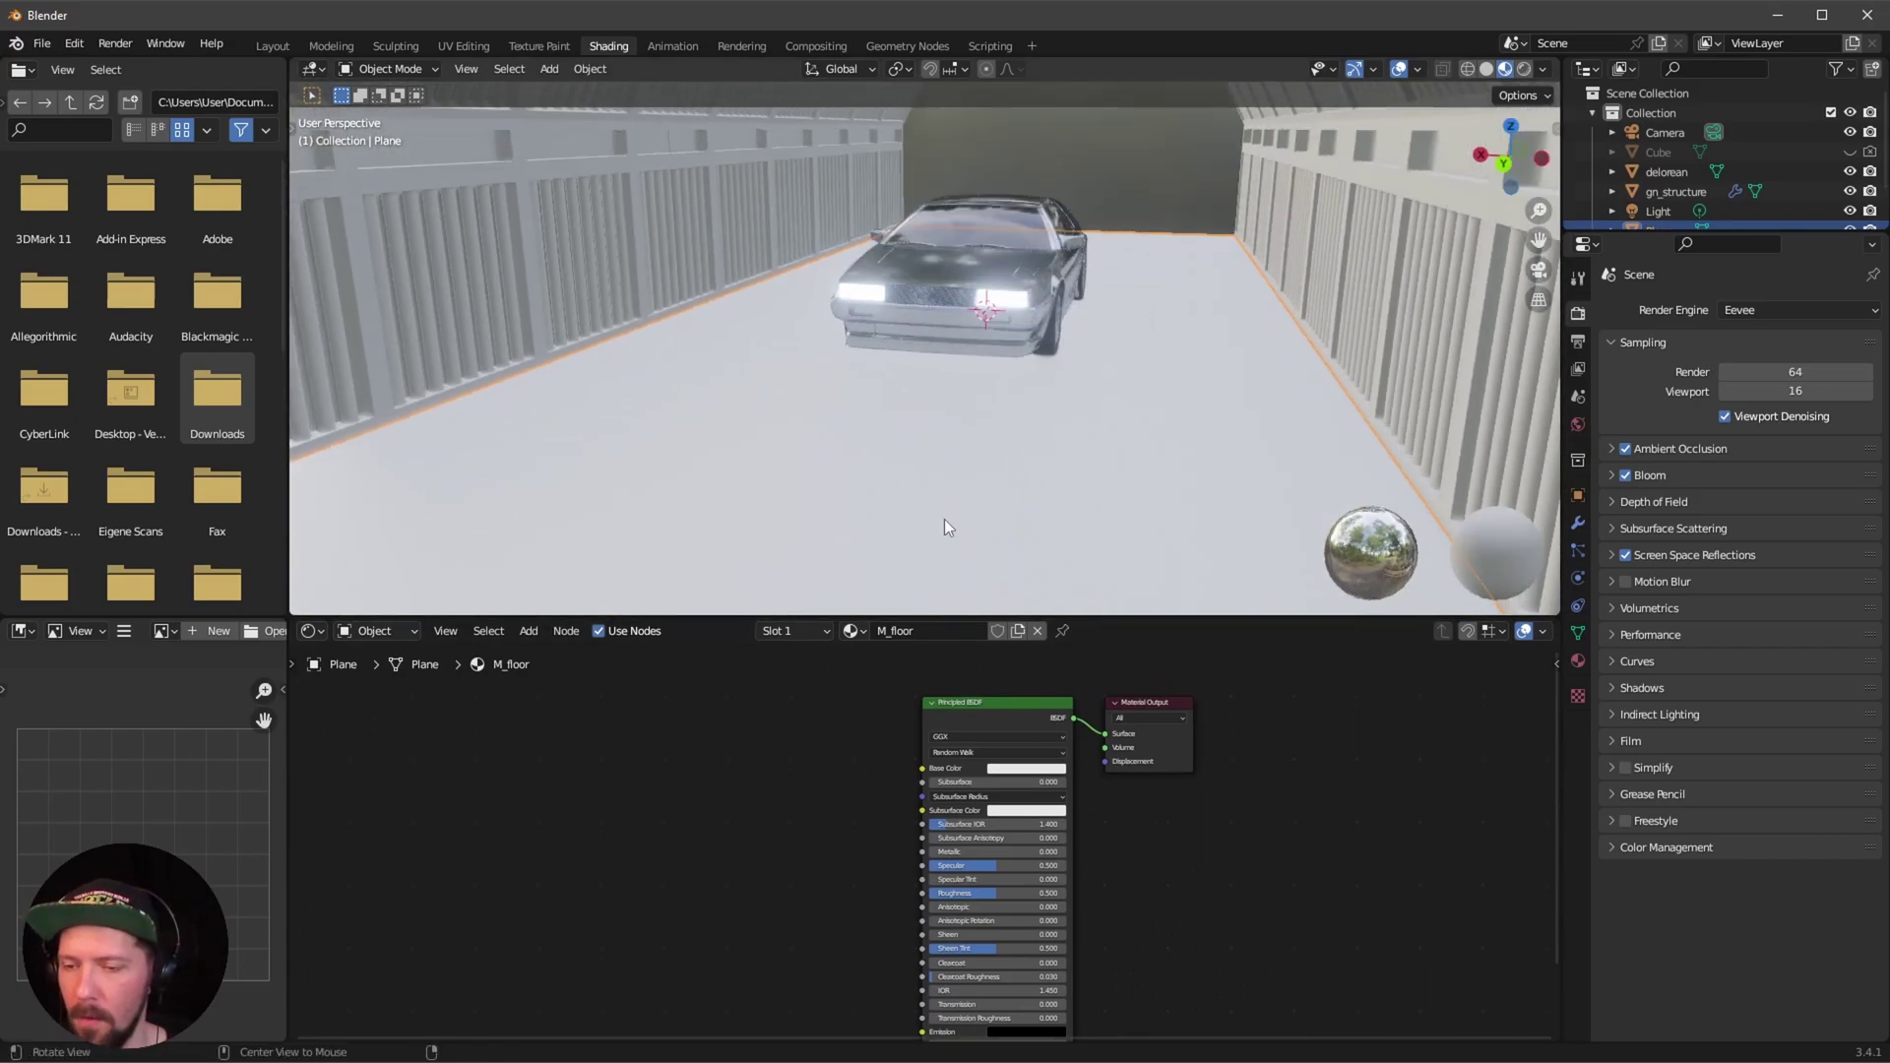
{"action": "key", "text": "shift+a"}
{"action": "type", "text": "nos"}
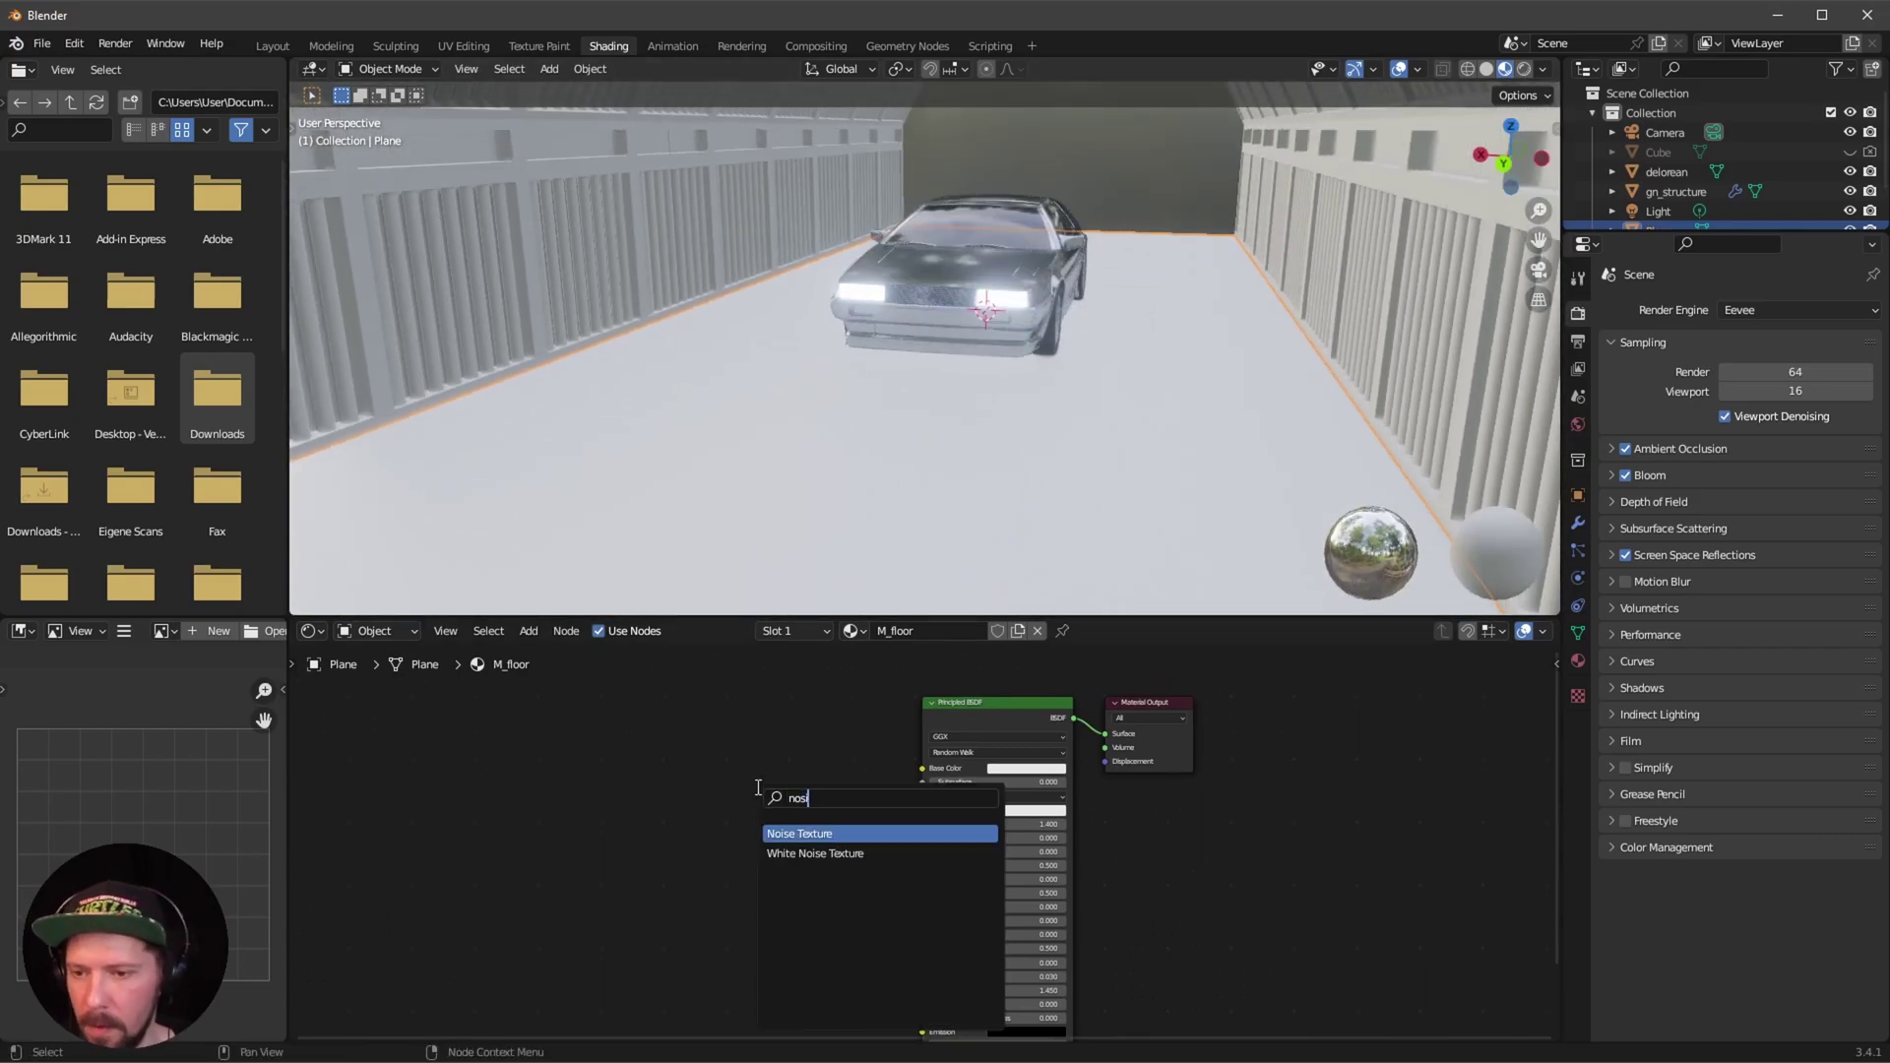
{"action": "key", "text": "Return"}
{"action": "left_click", "coordinate": [554, 750]}
{"action": "scroll", "coordinate": [769, 774], "scroll_direction": "up", "scroll_amount": 1}
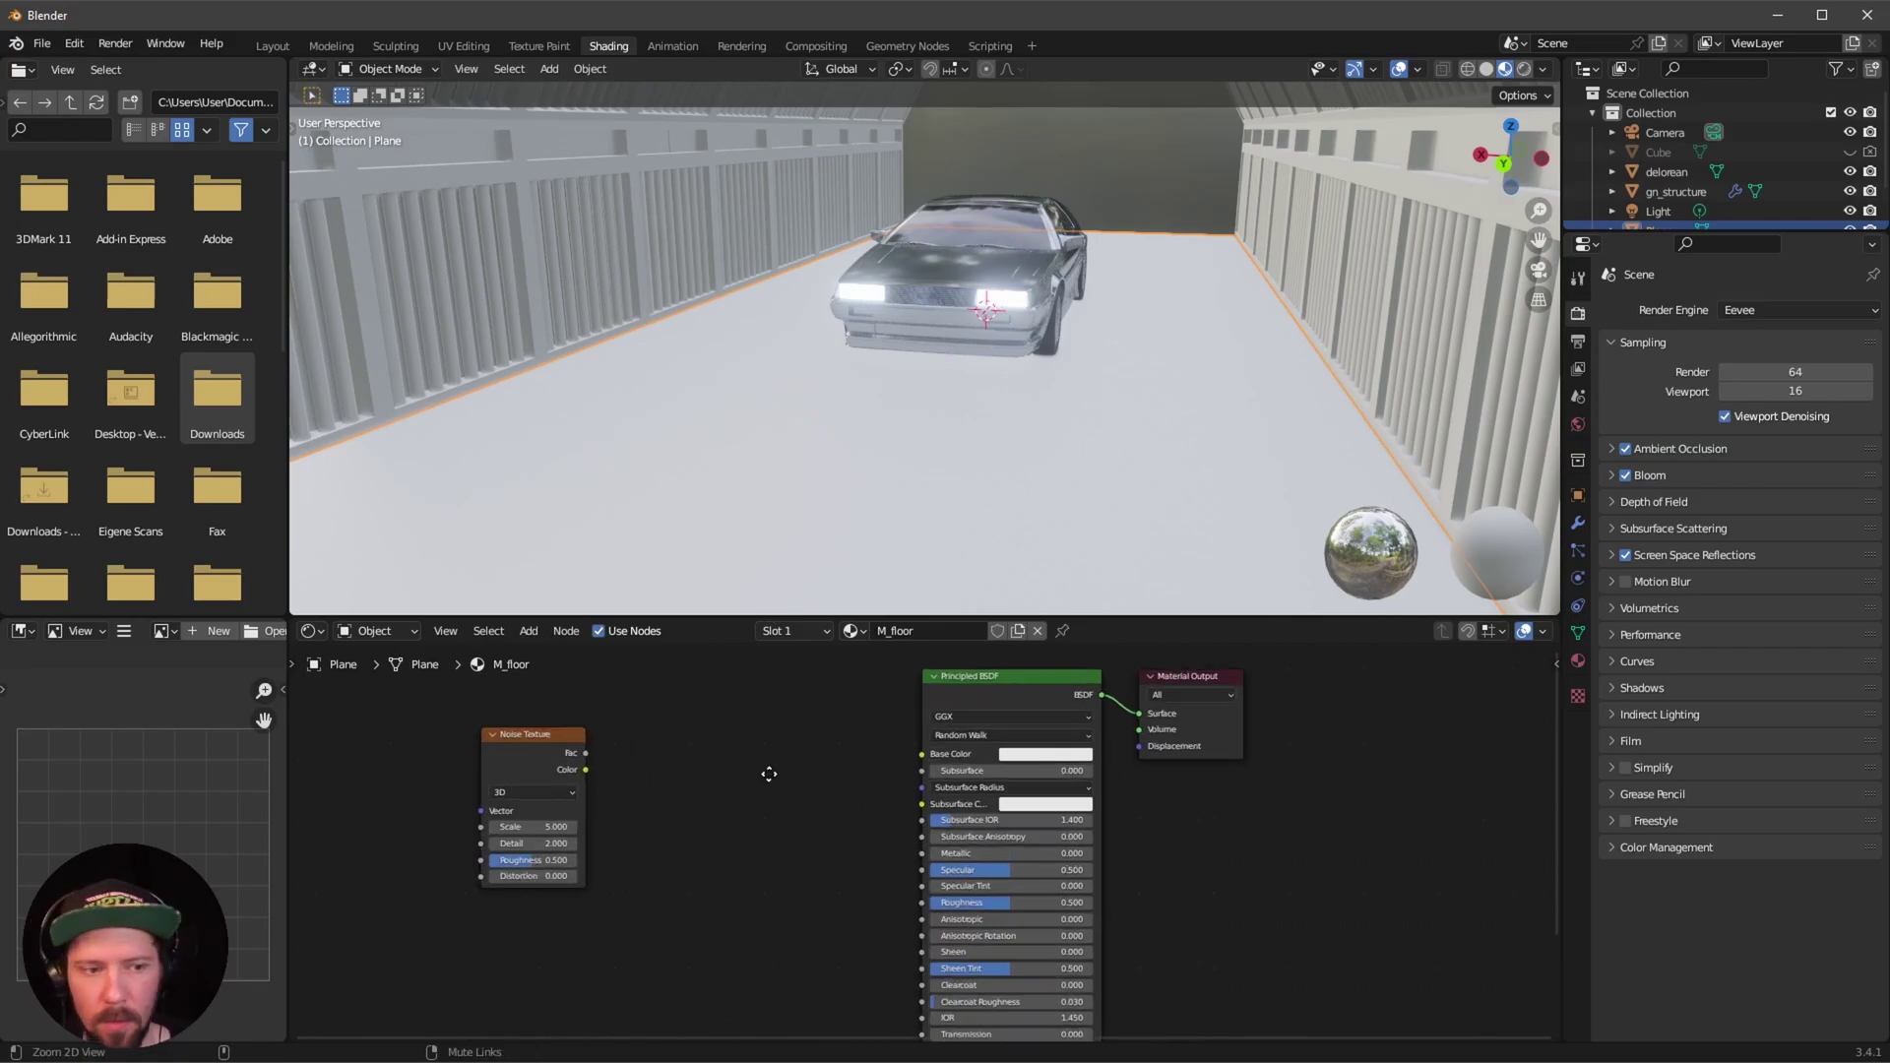
{"action": "scroll", "coordinate": [768, 775], "scroll_direction": "up", "scroll_amount": 1}
Link the Noise Texture's Color to a new ColorRamp node, and connect the ramp's Color to the Principled BSDF's Roughness.
{"action": "left_click_drag", "start_coordinate": [503, 752], "coordinate": [610, 789]}
{"action": "type", "text": "color"}
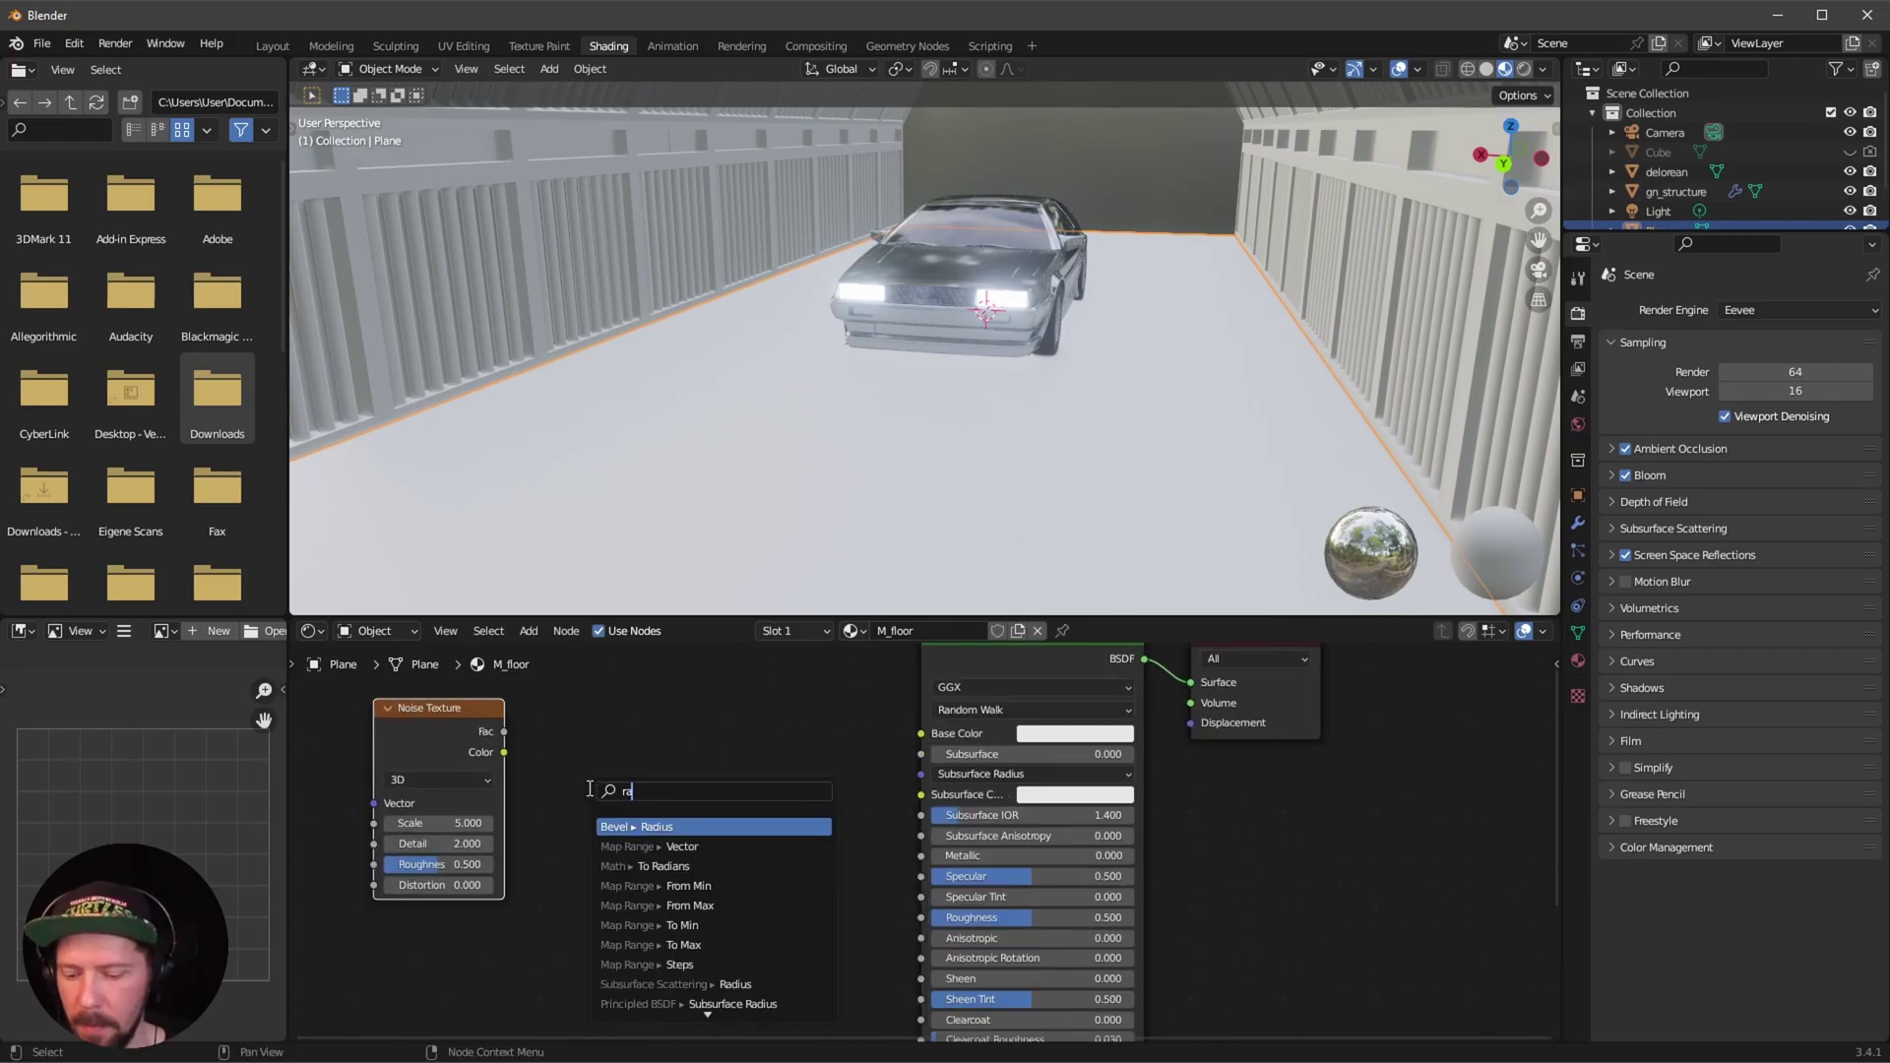
{"action": "key", "text": "Return"}
{"action": "left_click", "coordinate": [704, 748]}
{"action": "middle_click_drag", "start_coordinate": [911, 823], "coordinate": [832, 792]}
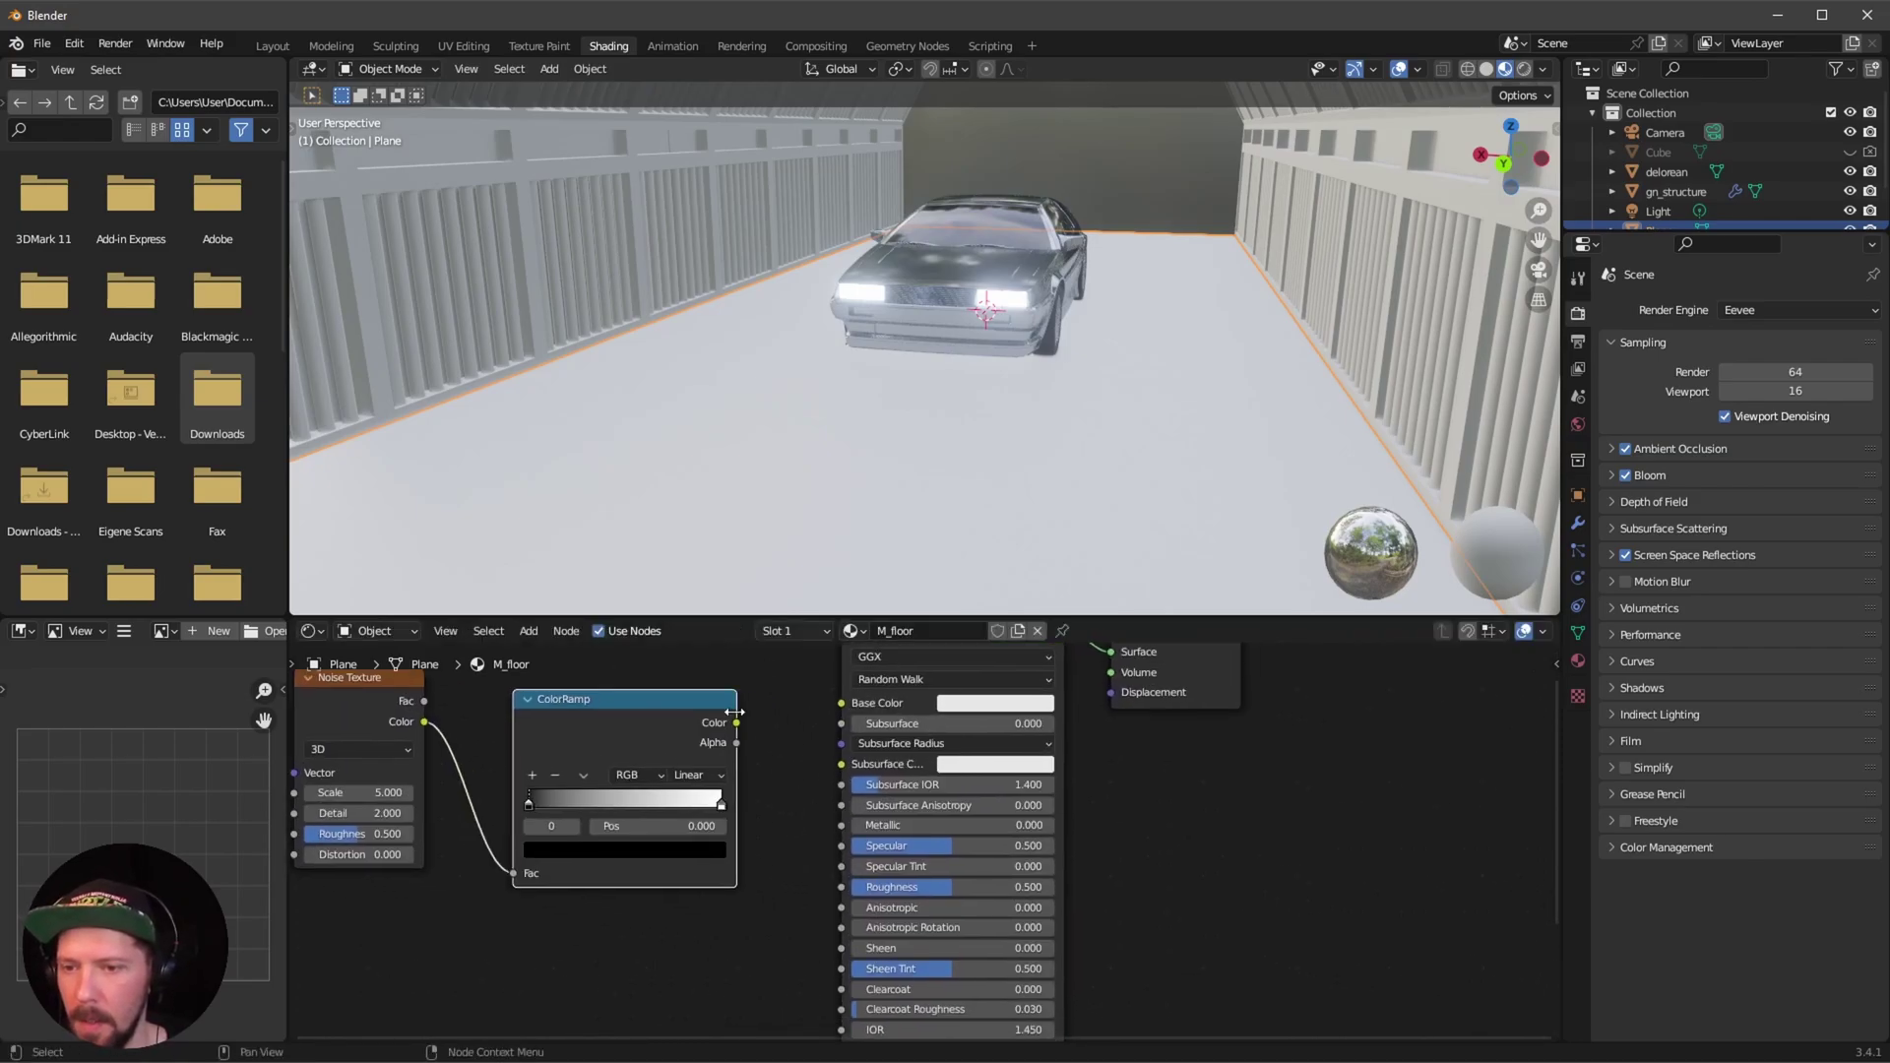
{"action": "left_click_drag", "start_coordinate": [736, 722], "coordinate": [769, 754]}
{"action": "left_click_drag", "start_coordinate": [843, 890], "coordinate": [841, 886]}
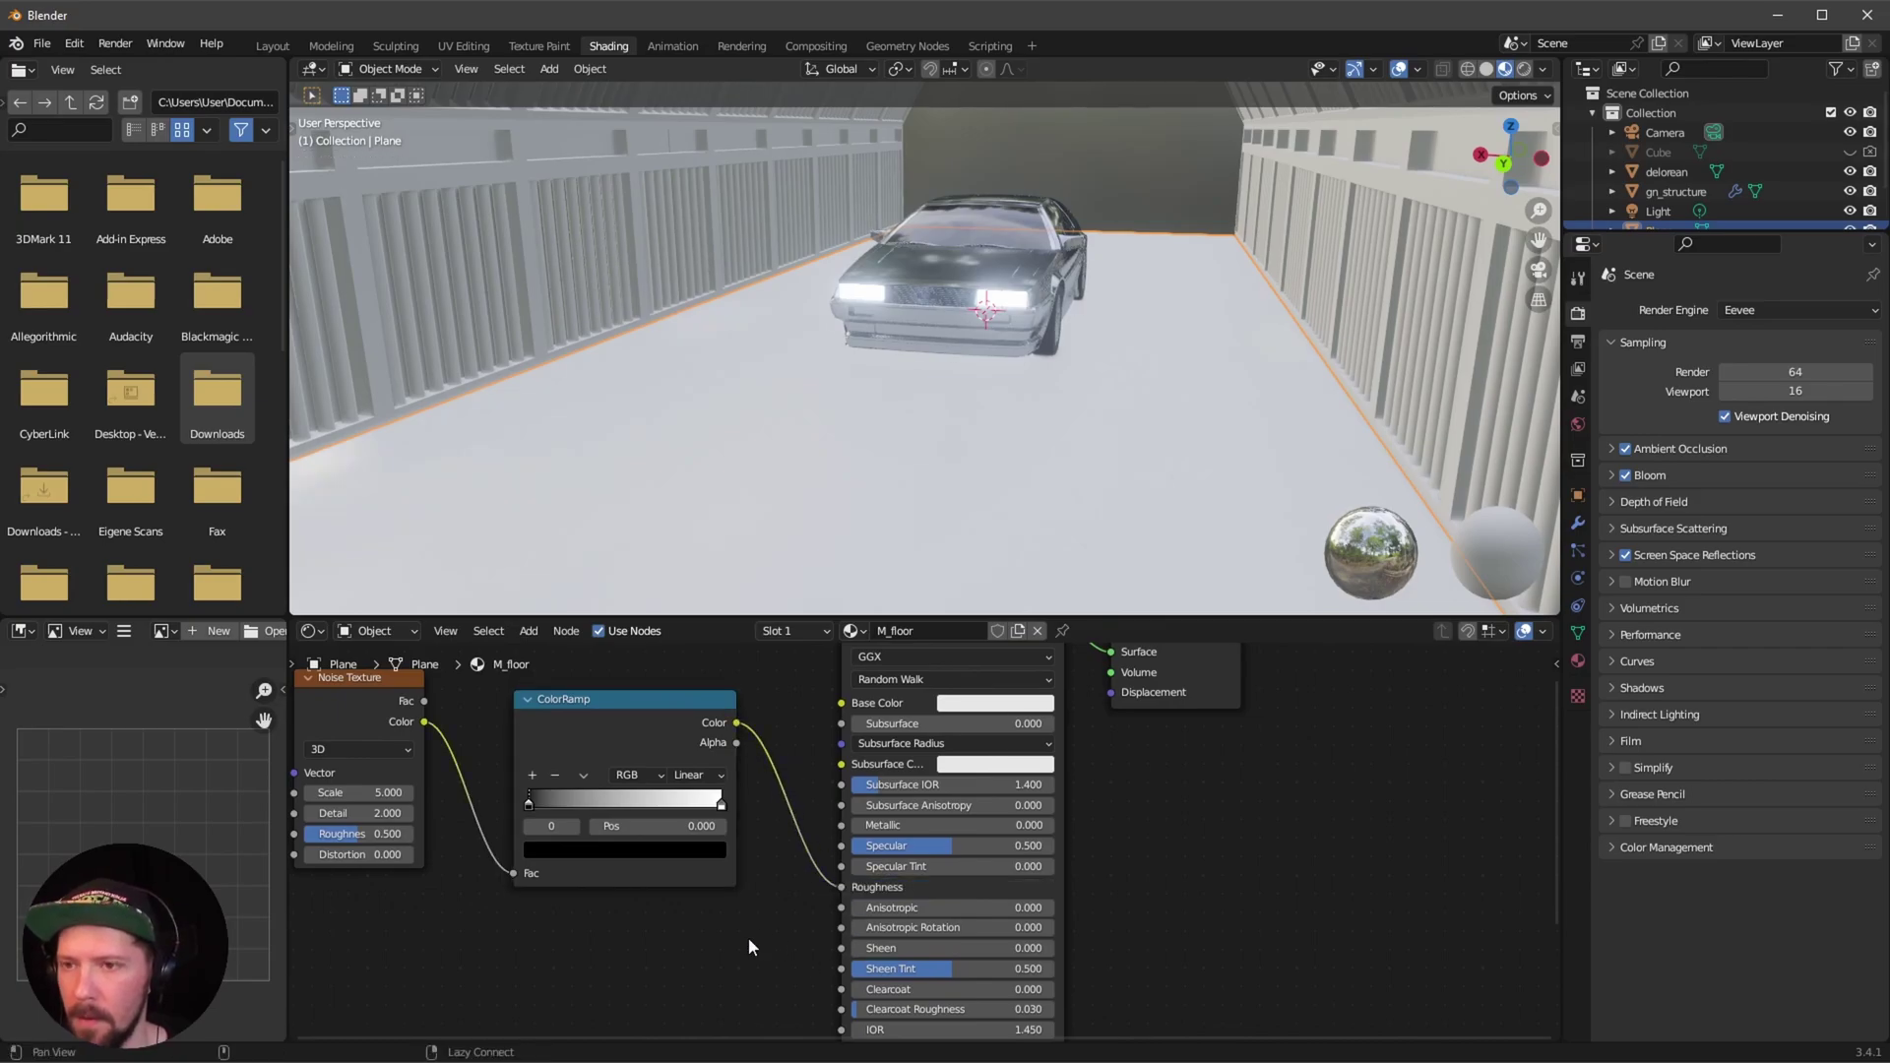
Move the black stop of M_floor's ColorRamp to about position 0.427 for more glossy floor patches.
{"action": "middle_click_drag", "start_coordinate": [610, 696], "coordinate": [664, 695]}
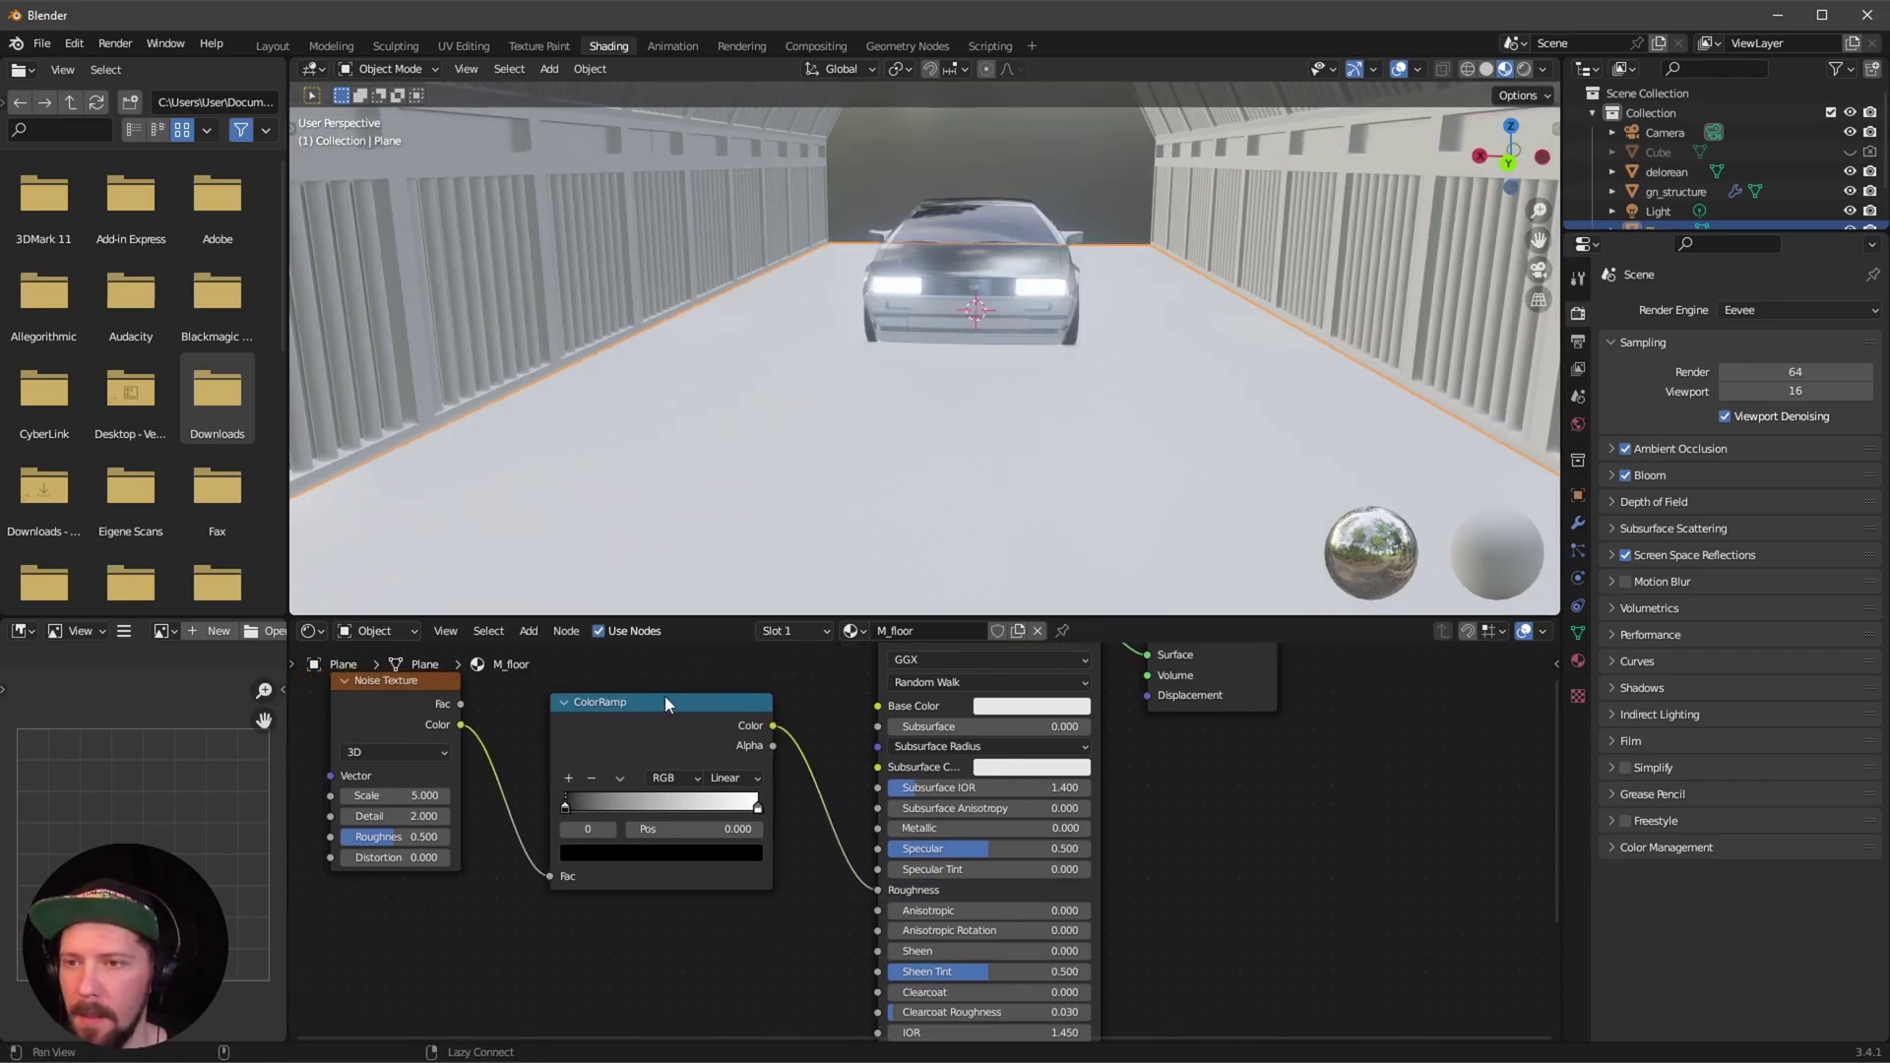
{"action": "middle_click_drag", "start_coordinate": [1020, 475], "coordinate": [1028, 468]}
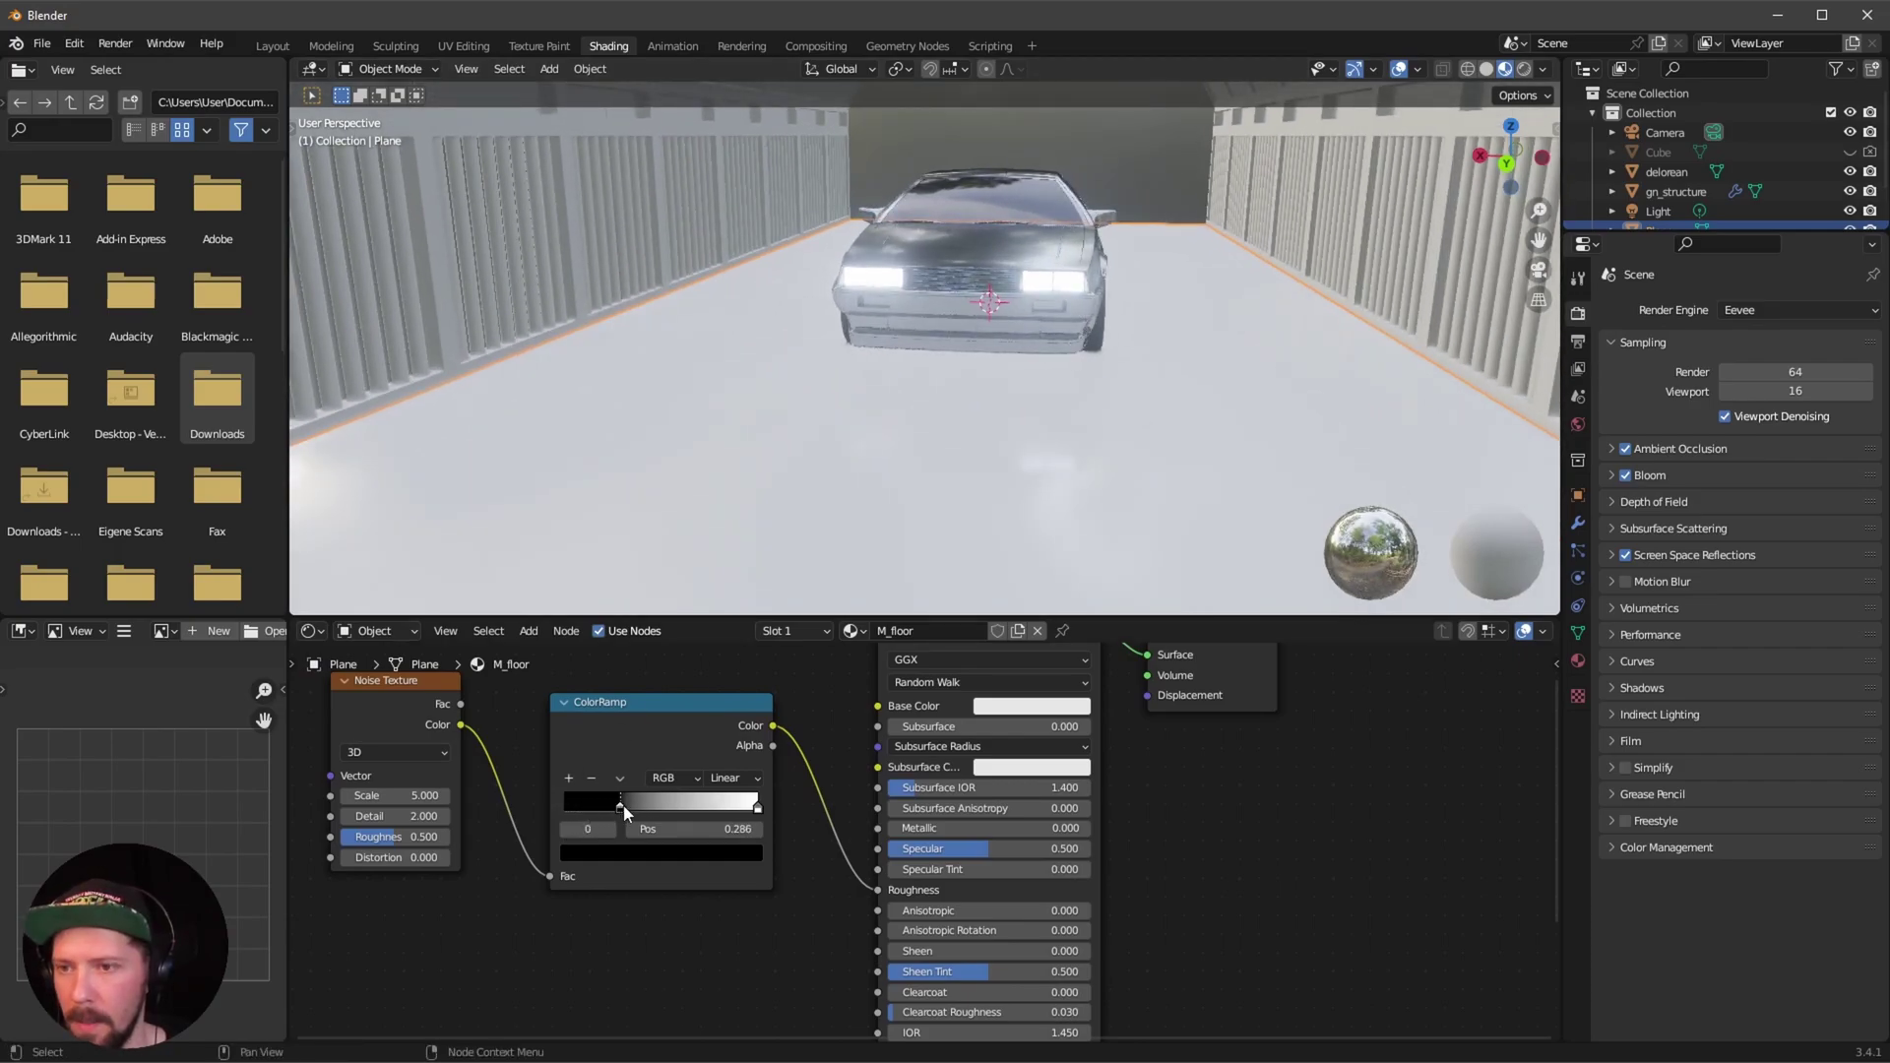
{"action": "mouse_move", "coordinate": [623, 805]}
{"action": "left_mouse_down"}
{"action": "mouse_move", "coordinate": [671, 801]}
{"action": "mouse_move", "coordinate": [645, 809]}
{"action": "left_mouse_up"}
{"action": "middle_click_drag", "start_coordinate": [1093, 429], "coordinate": [1031, 457]}
{"action": "left_click_drag", "start_coordinate": [645, 807], "coordinate": [651, 807]}
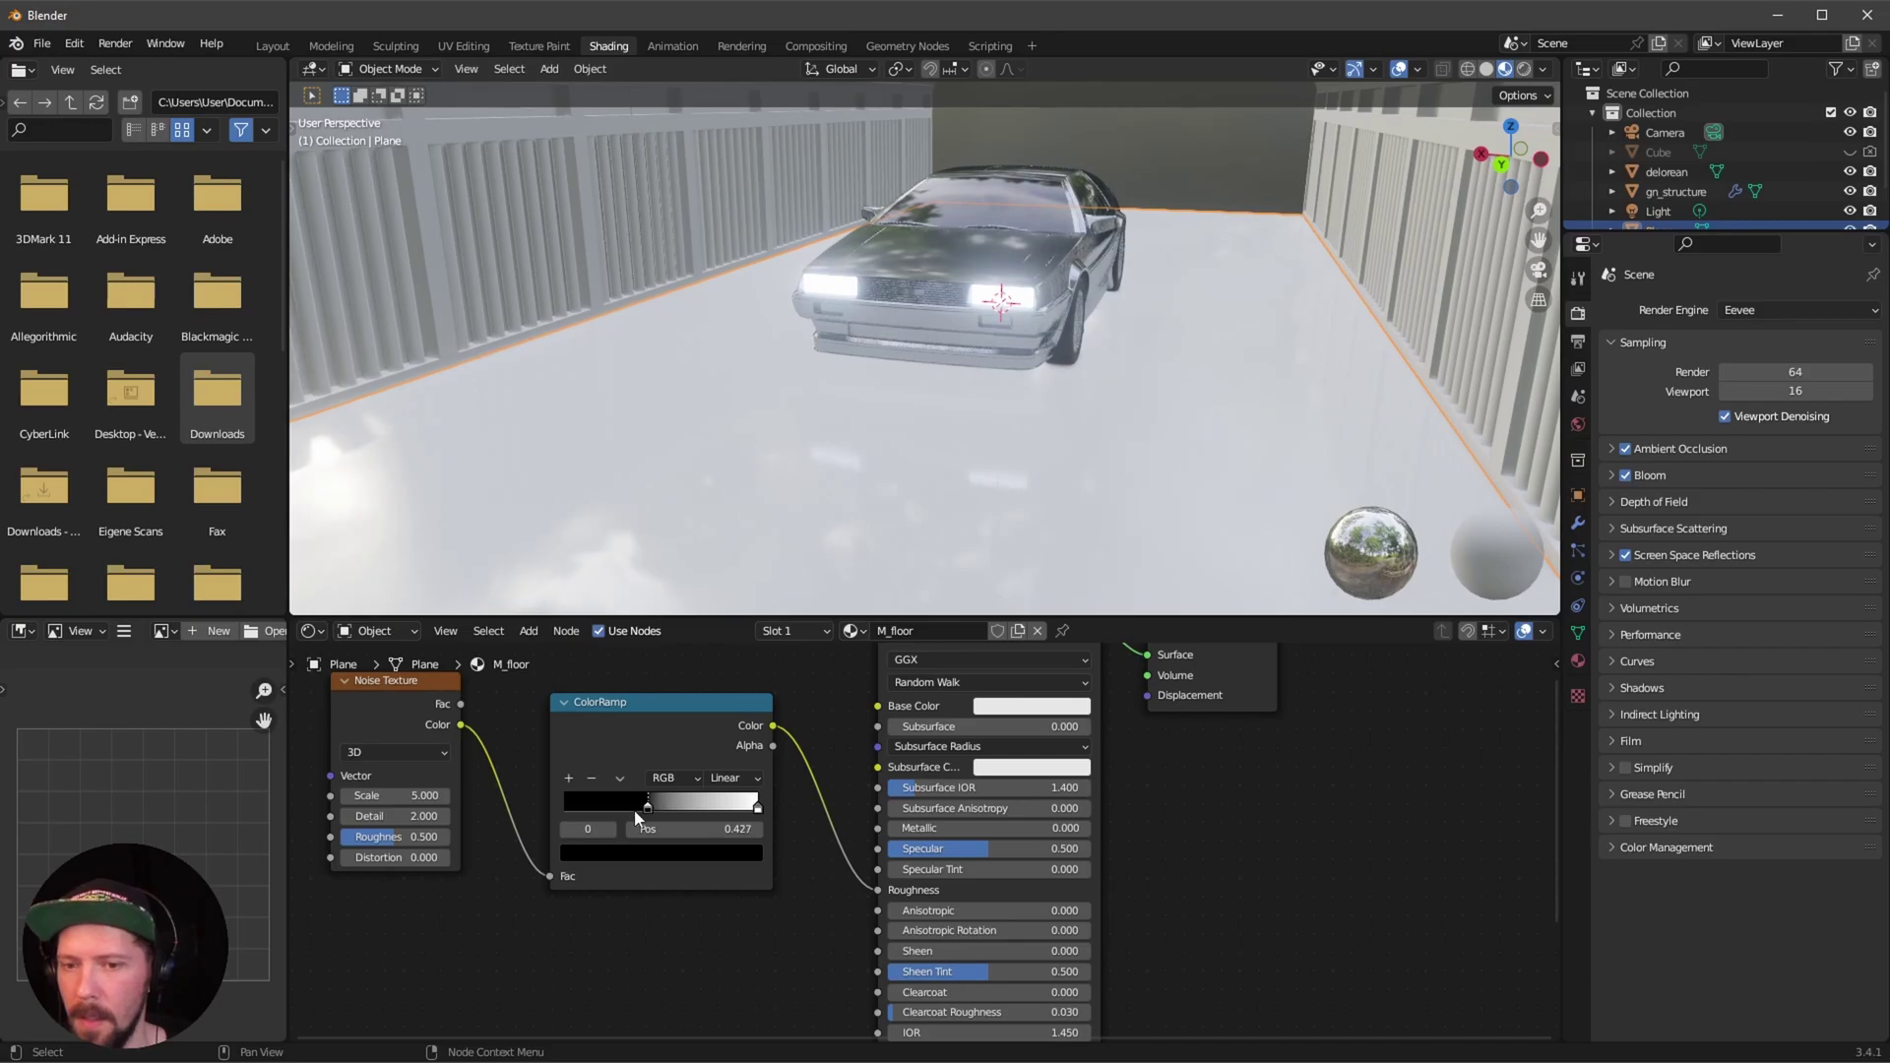
Set the Noise Texture's Scale to 8 in the M_floor material and check the floor reflections.
{"action": "left_click", "coordinate": [429, 794]}
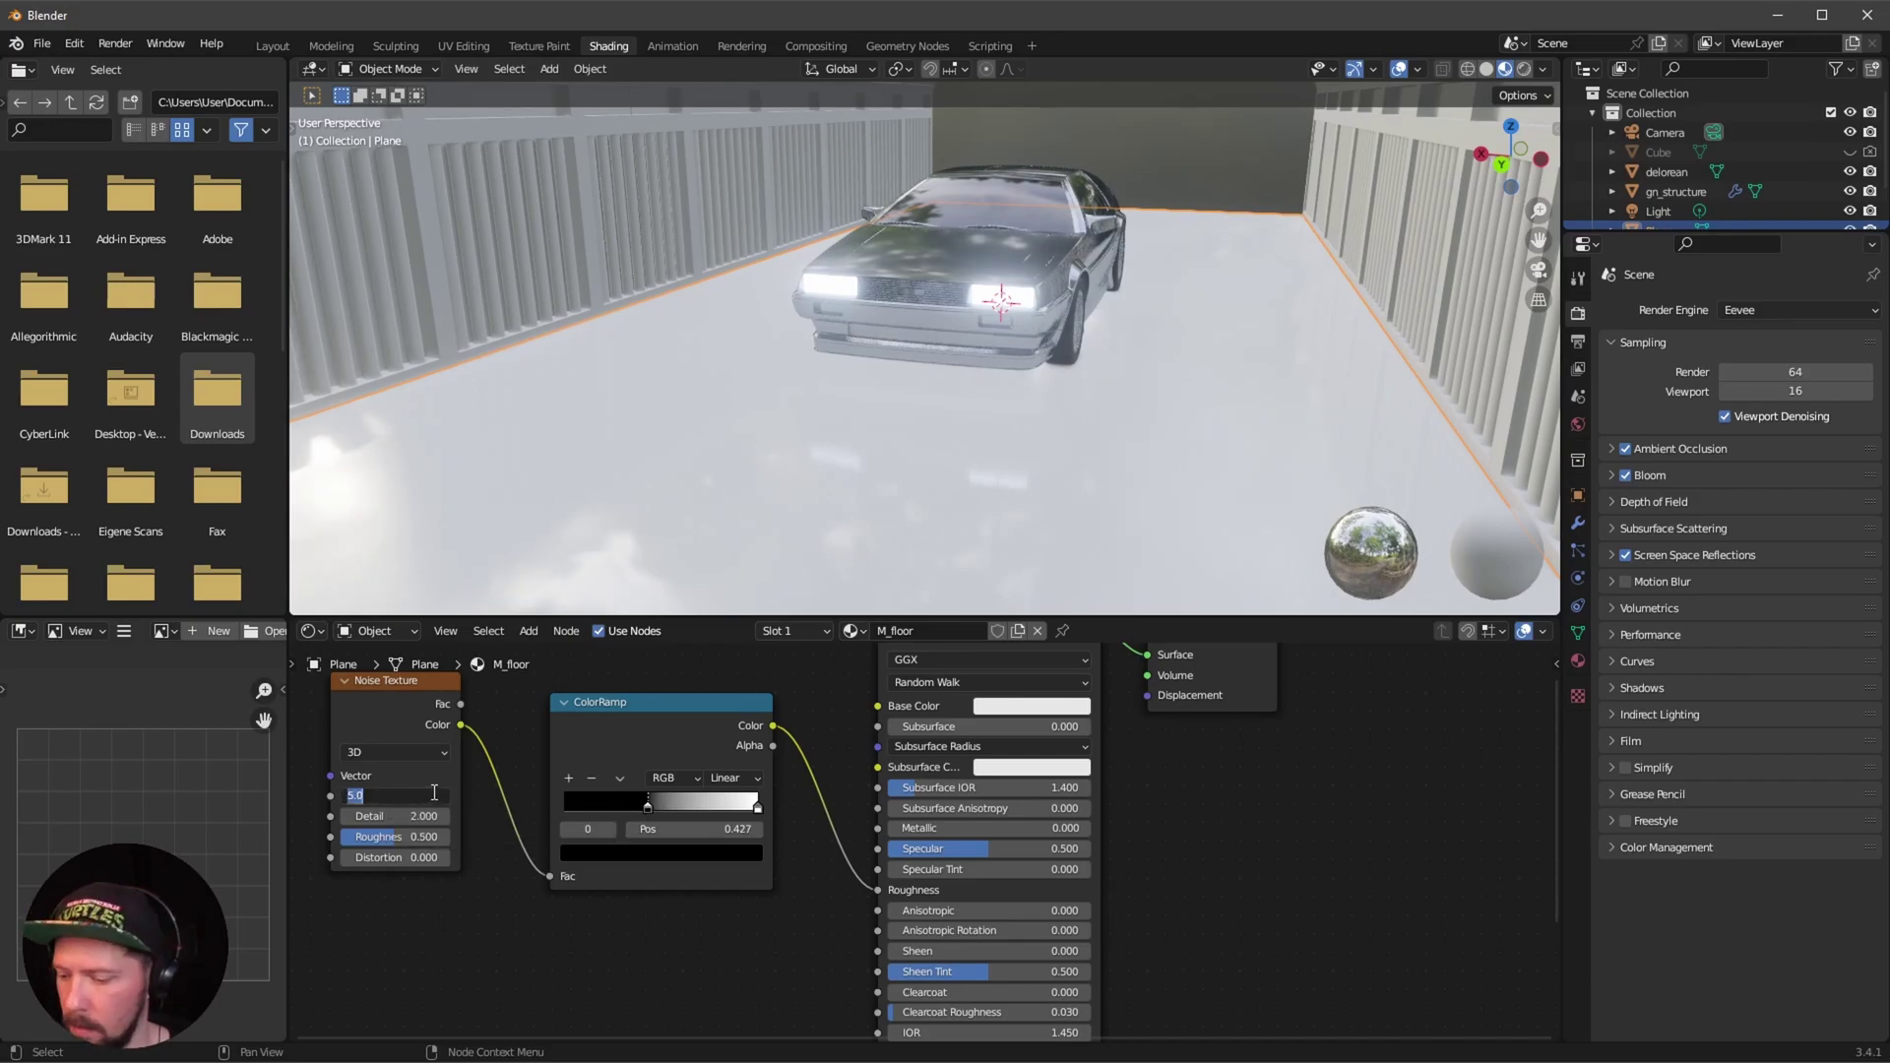
{"action": "type", "text": "8"}
{"action": "key", "text": "Return"}
{"action": "mouse_move", "coordinate": [845, 408]}
{"action": "middle_mouse_down"}
{"action": "mouse_move", "coordinate": [891, 423]}
{"action": "mouse_move", "coordinate": [858, 413]}
{"action": "mouse_move", "coordinate": [888, 423]}
{"action": "mouse_move", "coordinate": [870, 425]}
{"action": "middle_mouse_up"}
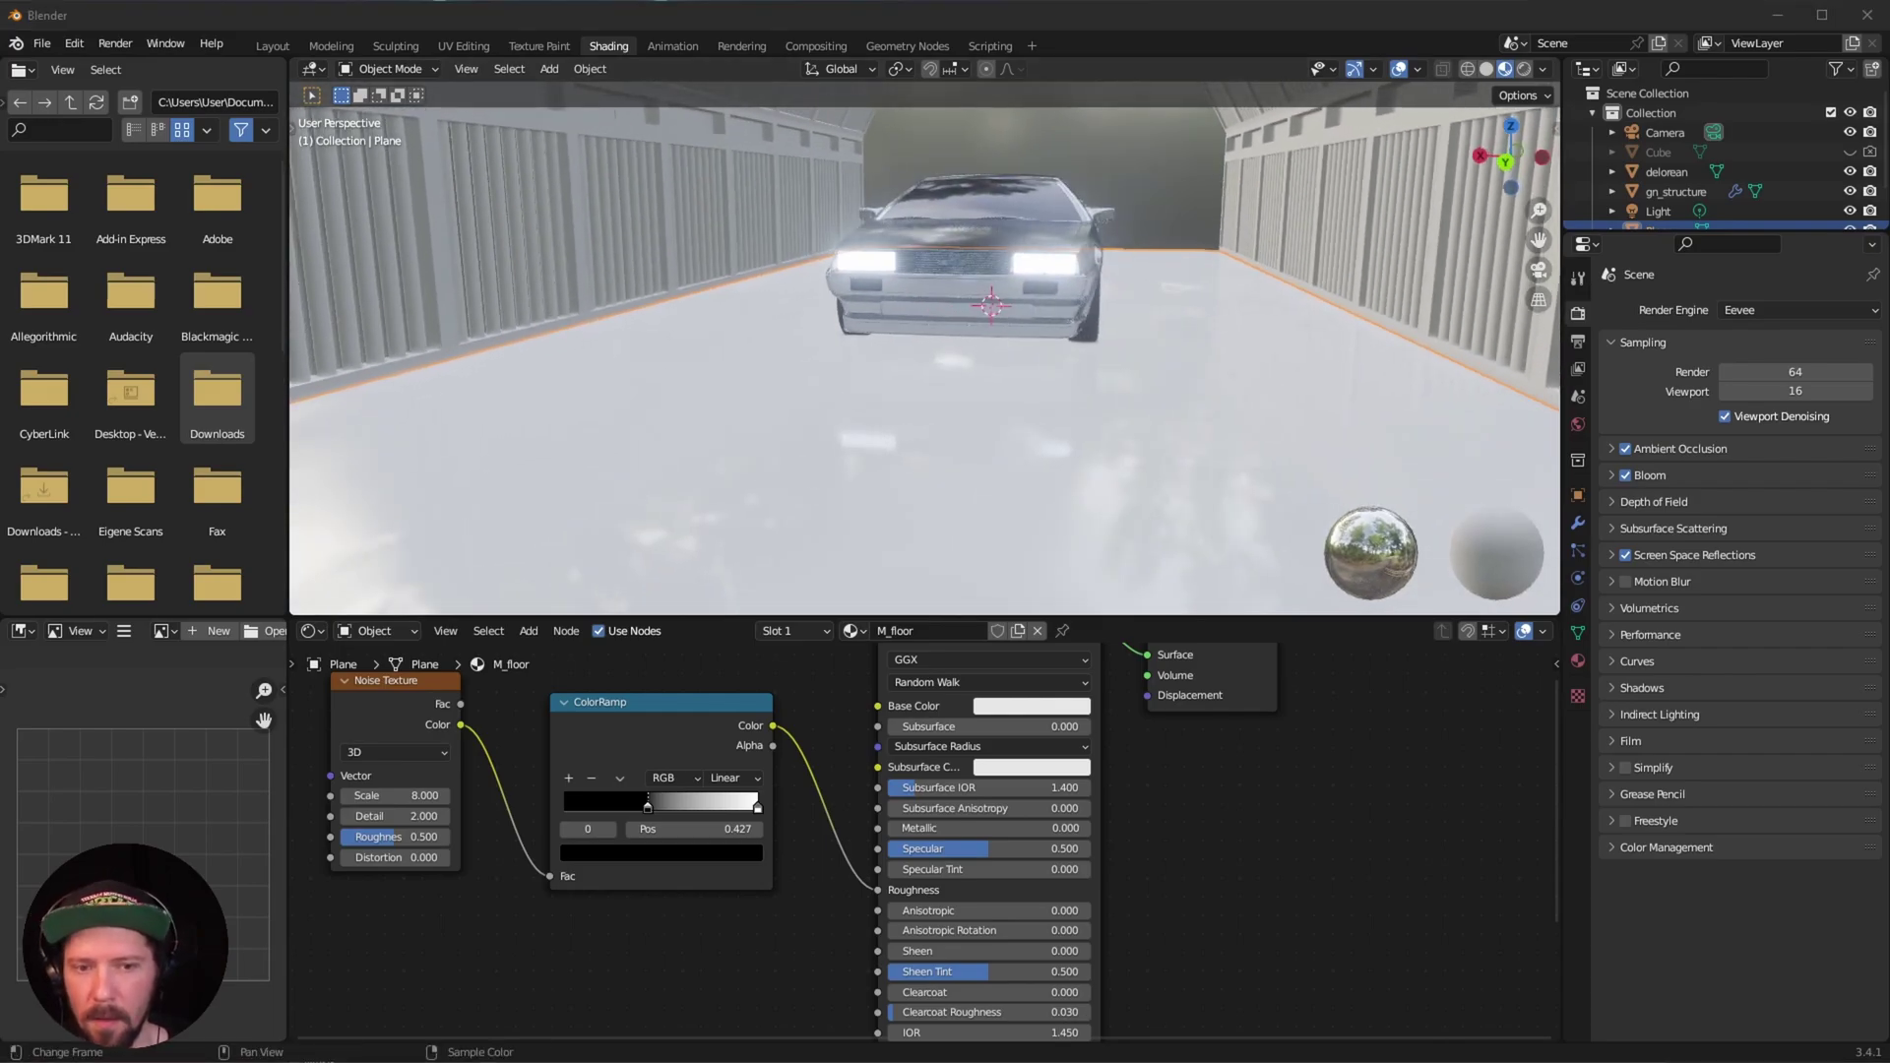
{"action": "middle_click_drag", "start_coordinate": [894, 500], "coordinate": [1015, 444]}
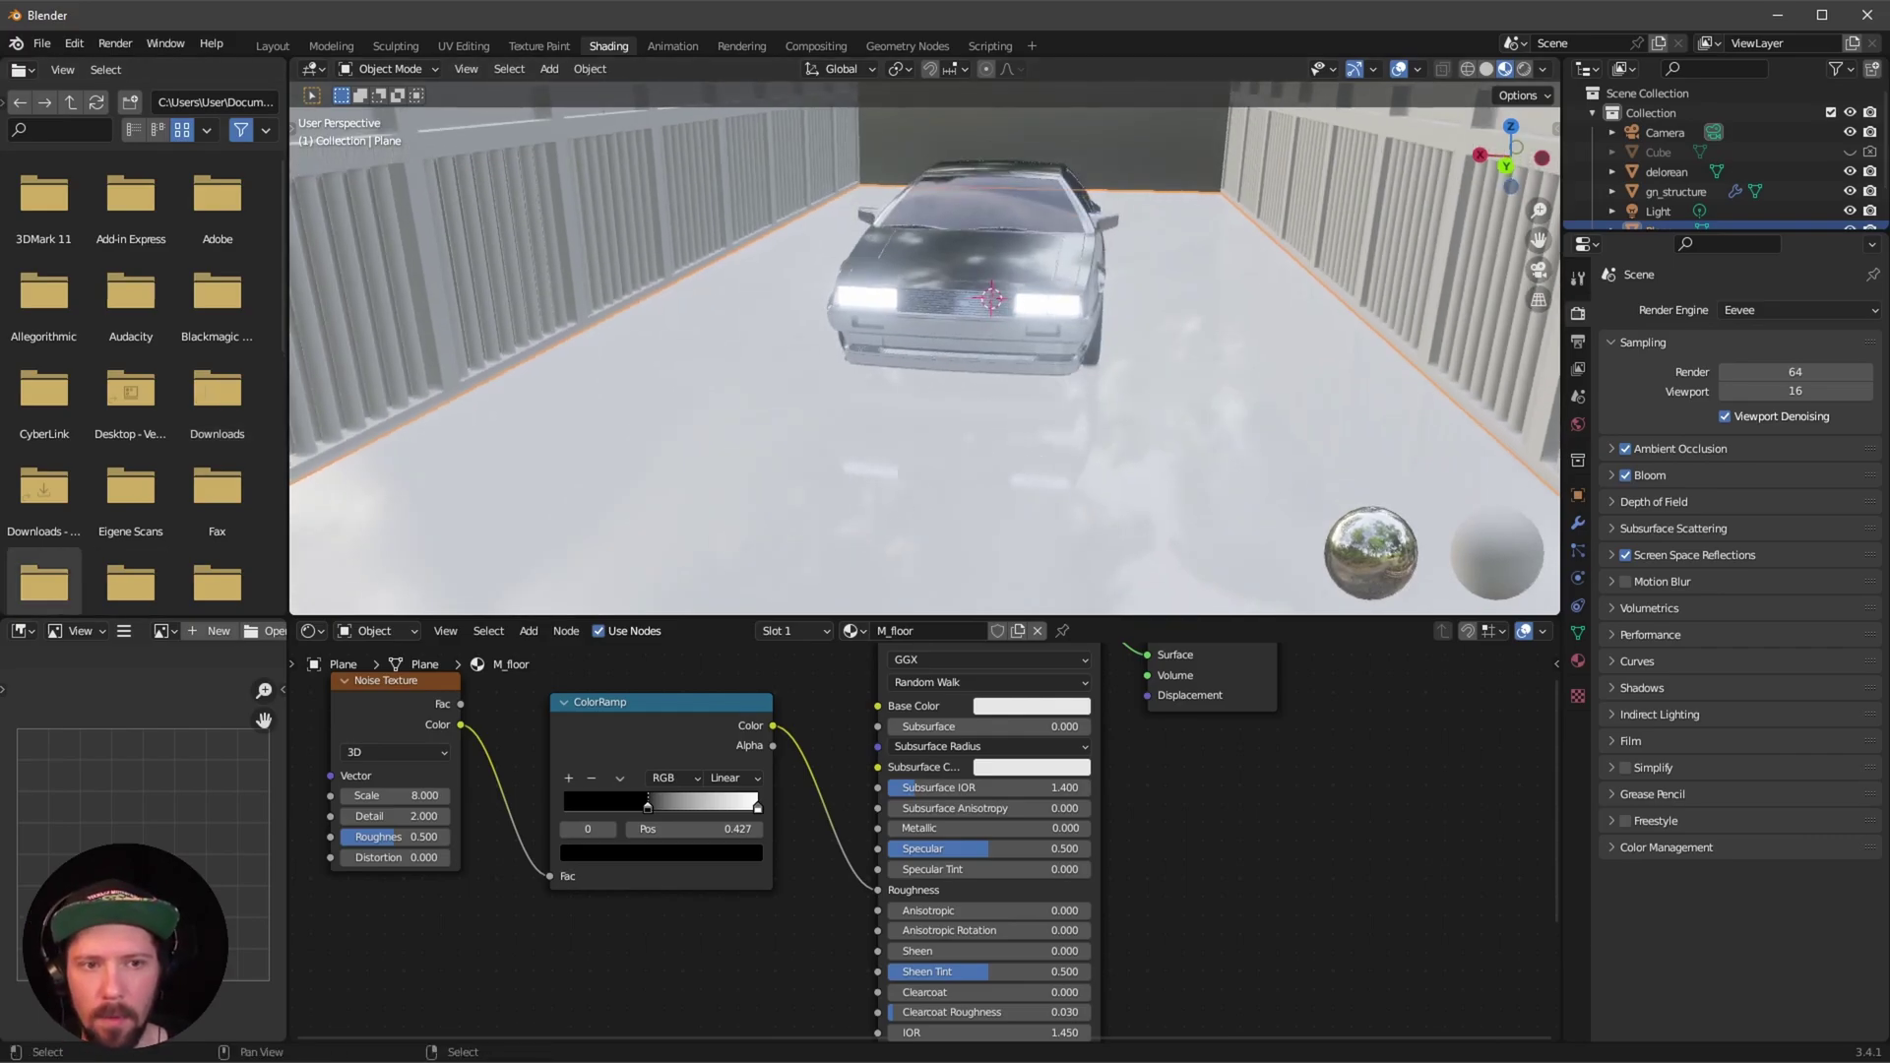
Enlarge the Outliner, enable the _structure collection, and hide the gn_structure and delorean objects in the viewport.
{"action": "left_click", "coordinate": [1682, 242]}
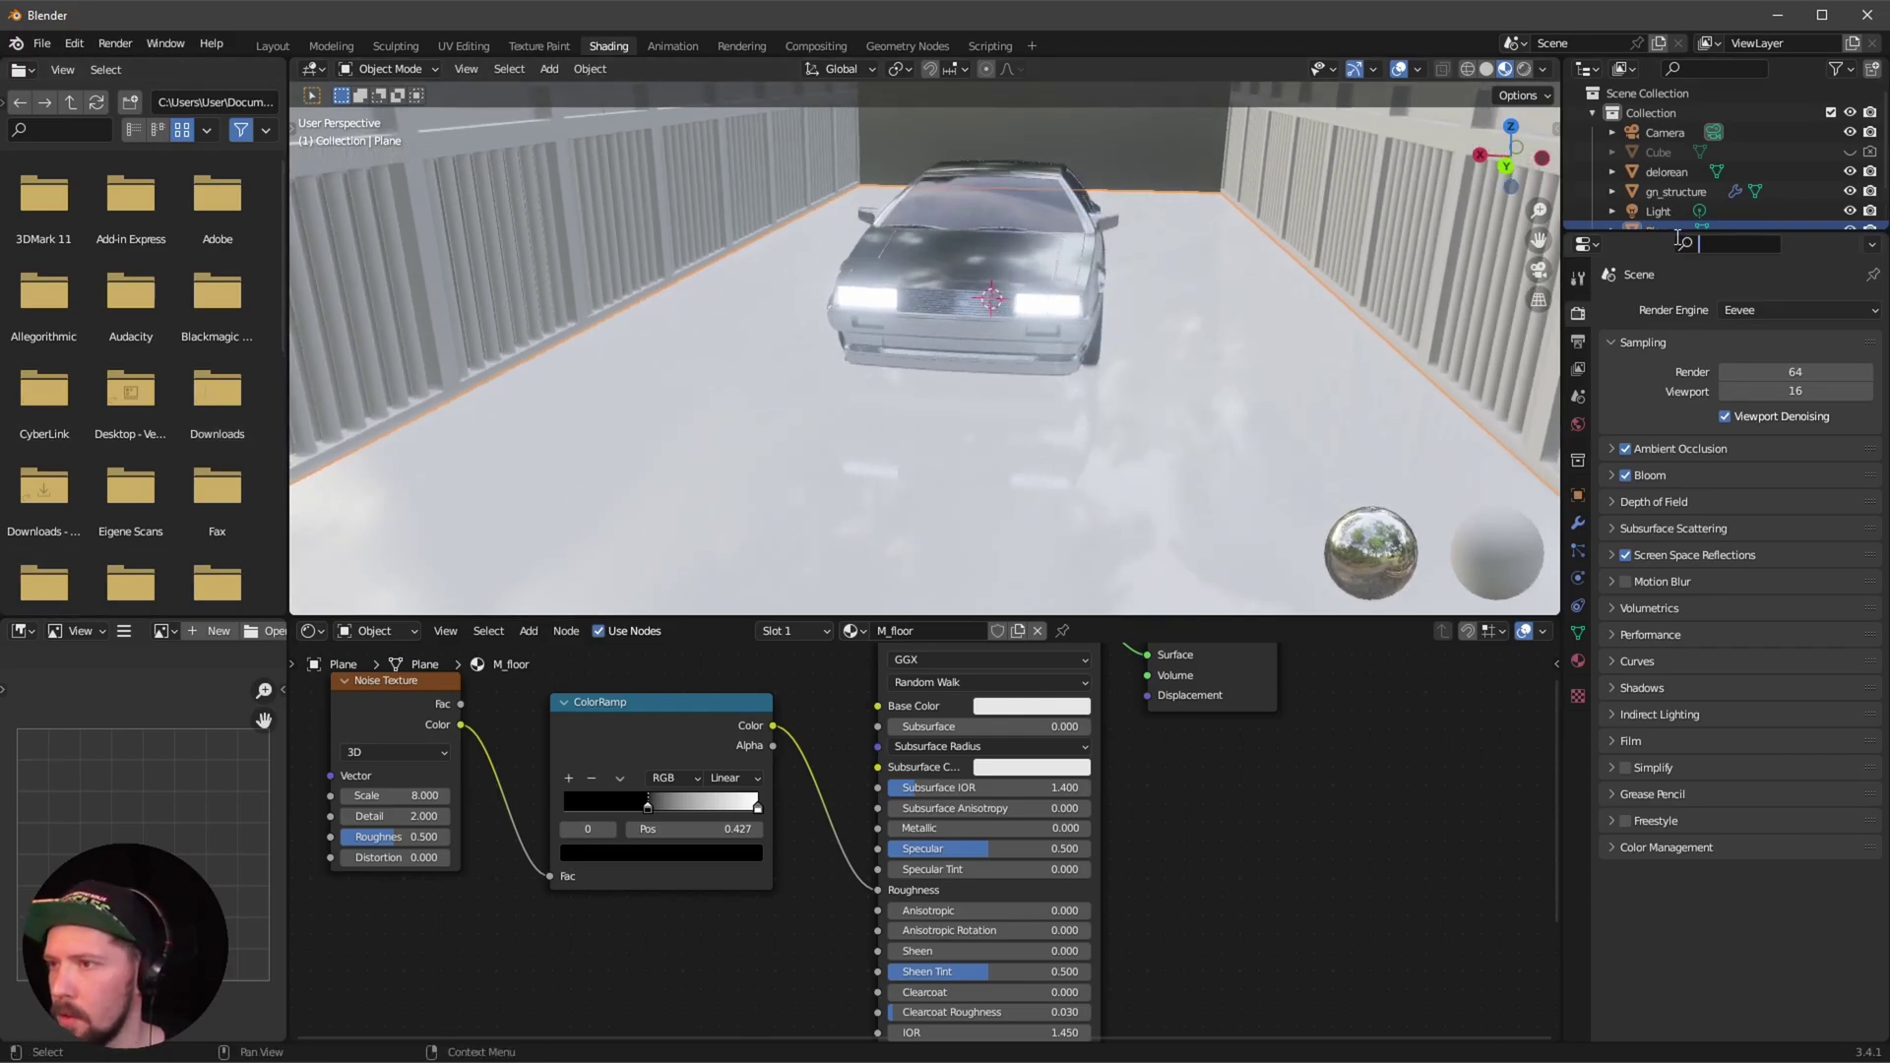
{"action": "left_click_drag", "start_coordinate": [1663, 230], "coordinate": [1663, 447]}
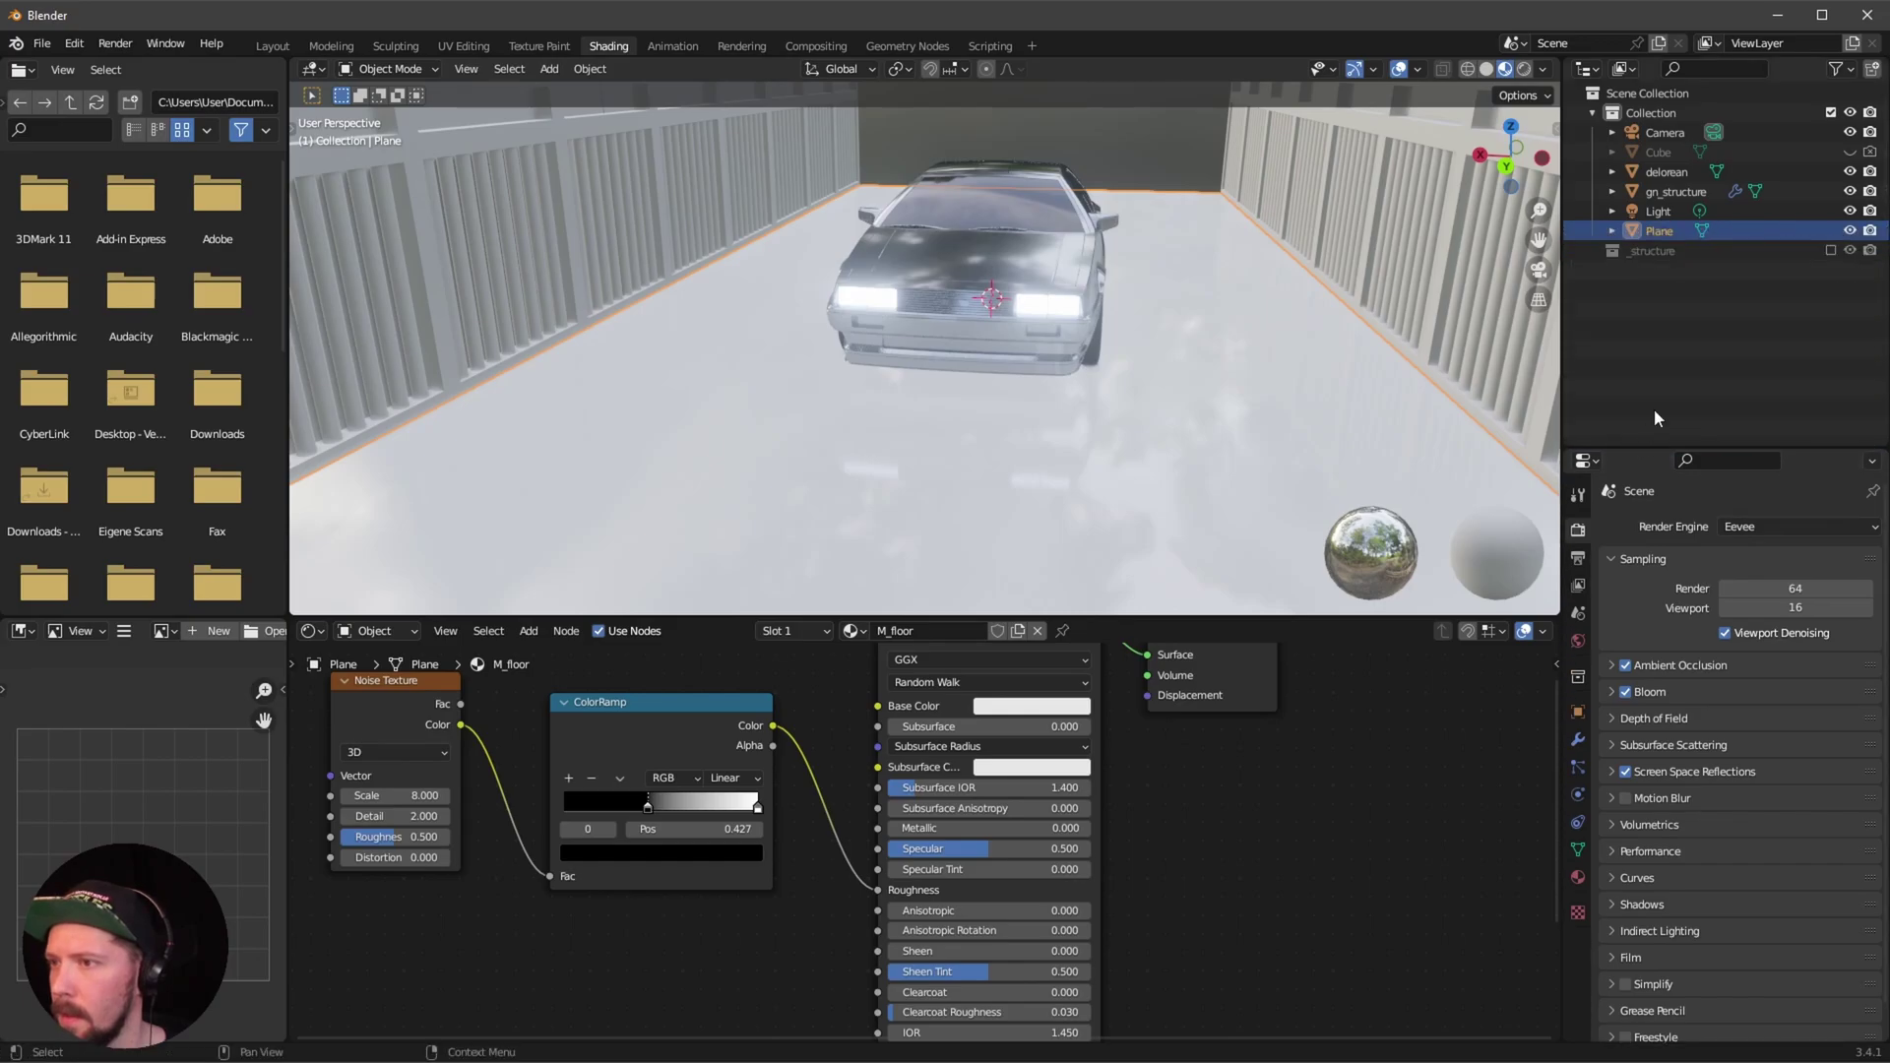
{"action": "left_click", "coordinate": [1831, 250]}
{"action": "middle_click_drag", "start_coordinate": [1262, 411], "coordinate": [1043, 472]}
{"action": "left_click", "coordinate": [1849, 191]}
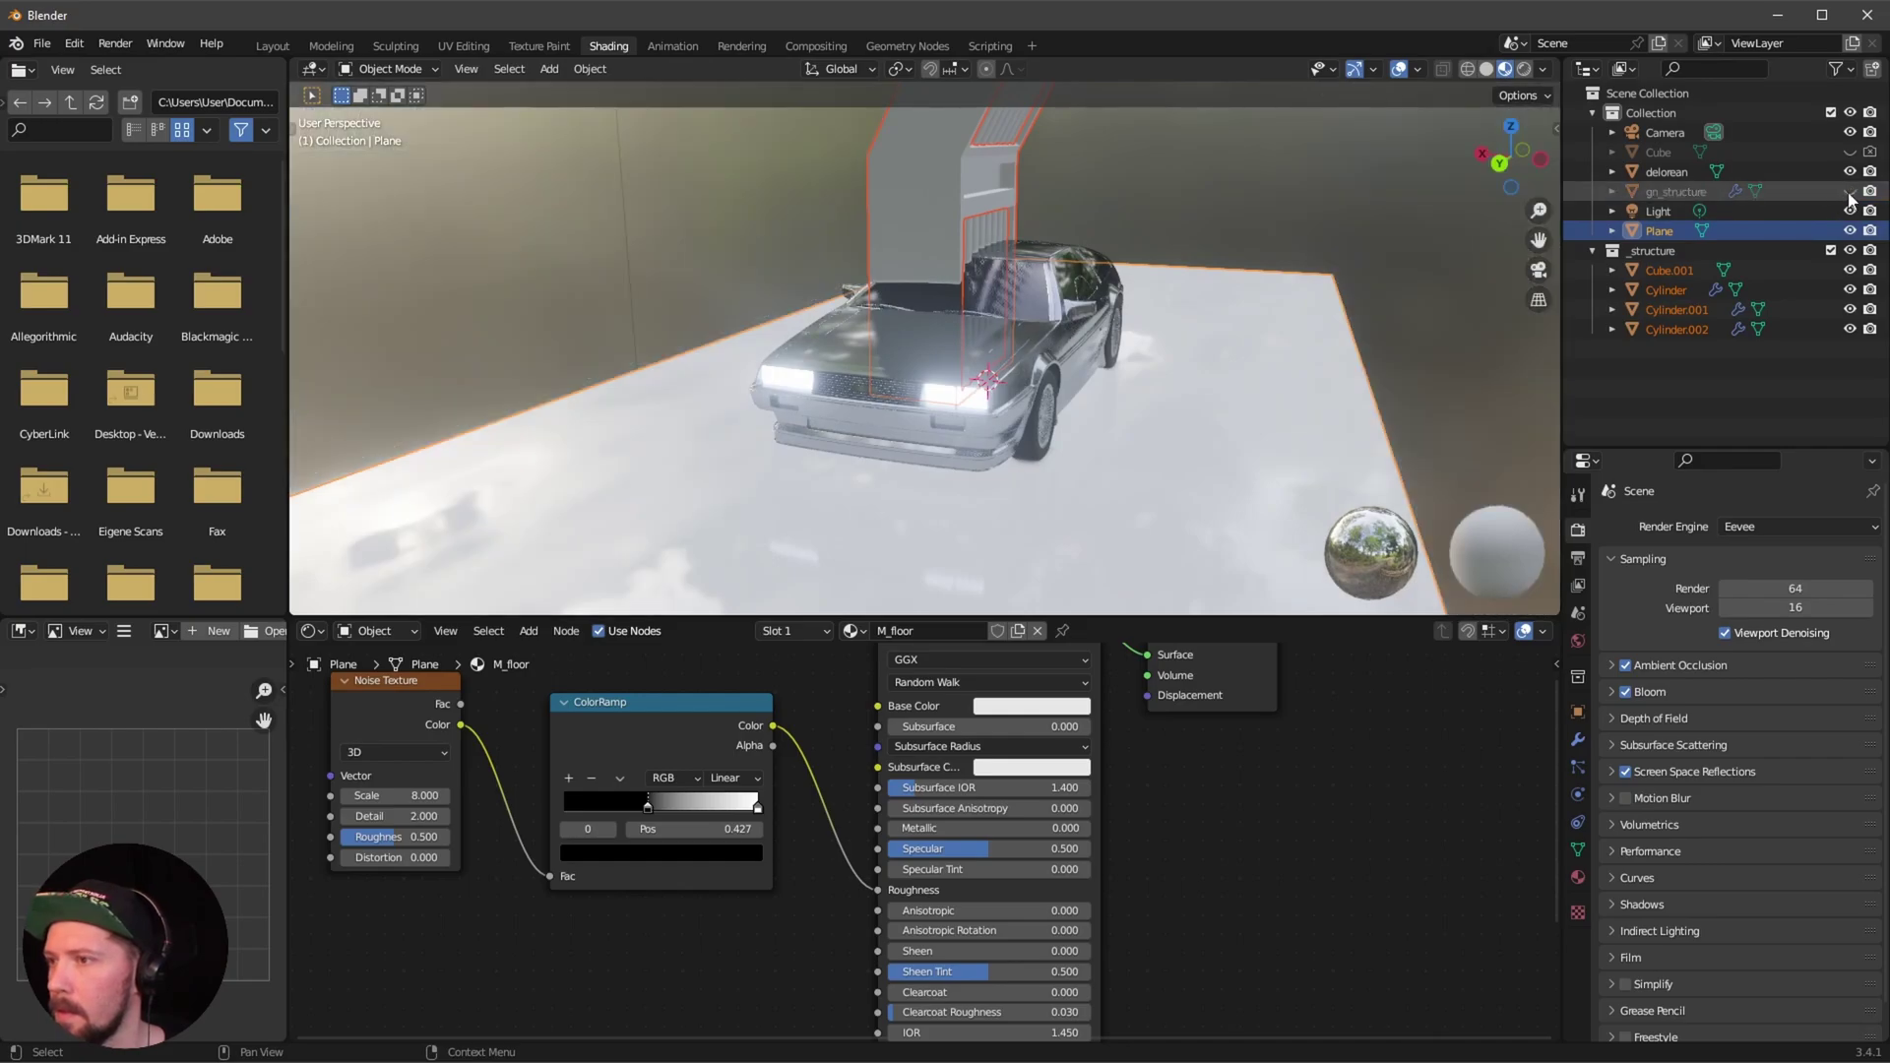
{"action": "middle_click_drag", "start_coordinate": [1279, 394], "coordinate": [986, 454]}
{"action": "left_click", "coordinate": [1850, 171]}
Darken the Base Color of the Cube.001 arch segment's material to a medium grey.
{"action": "left_click", "coordinate": [979, 448]}
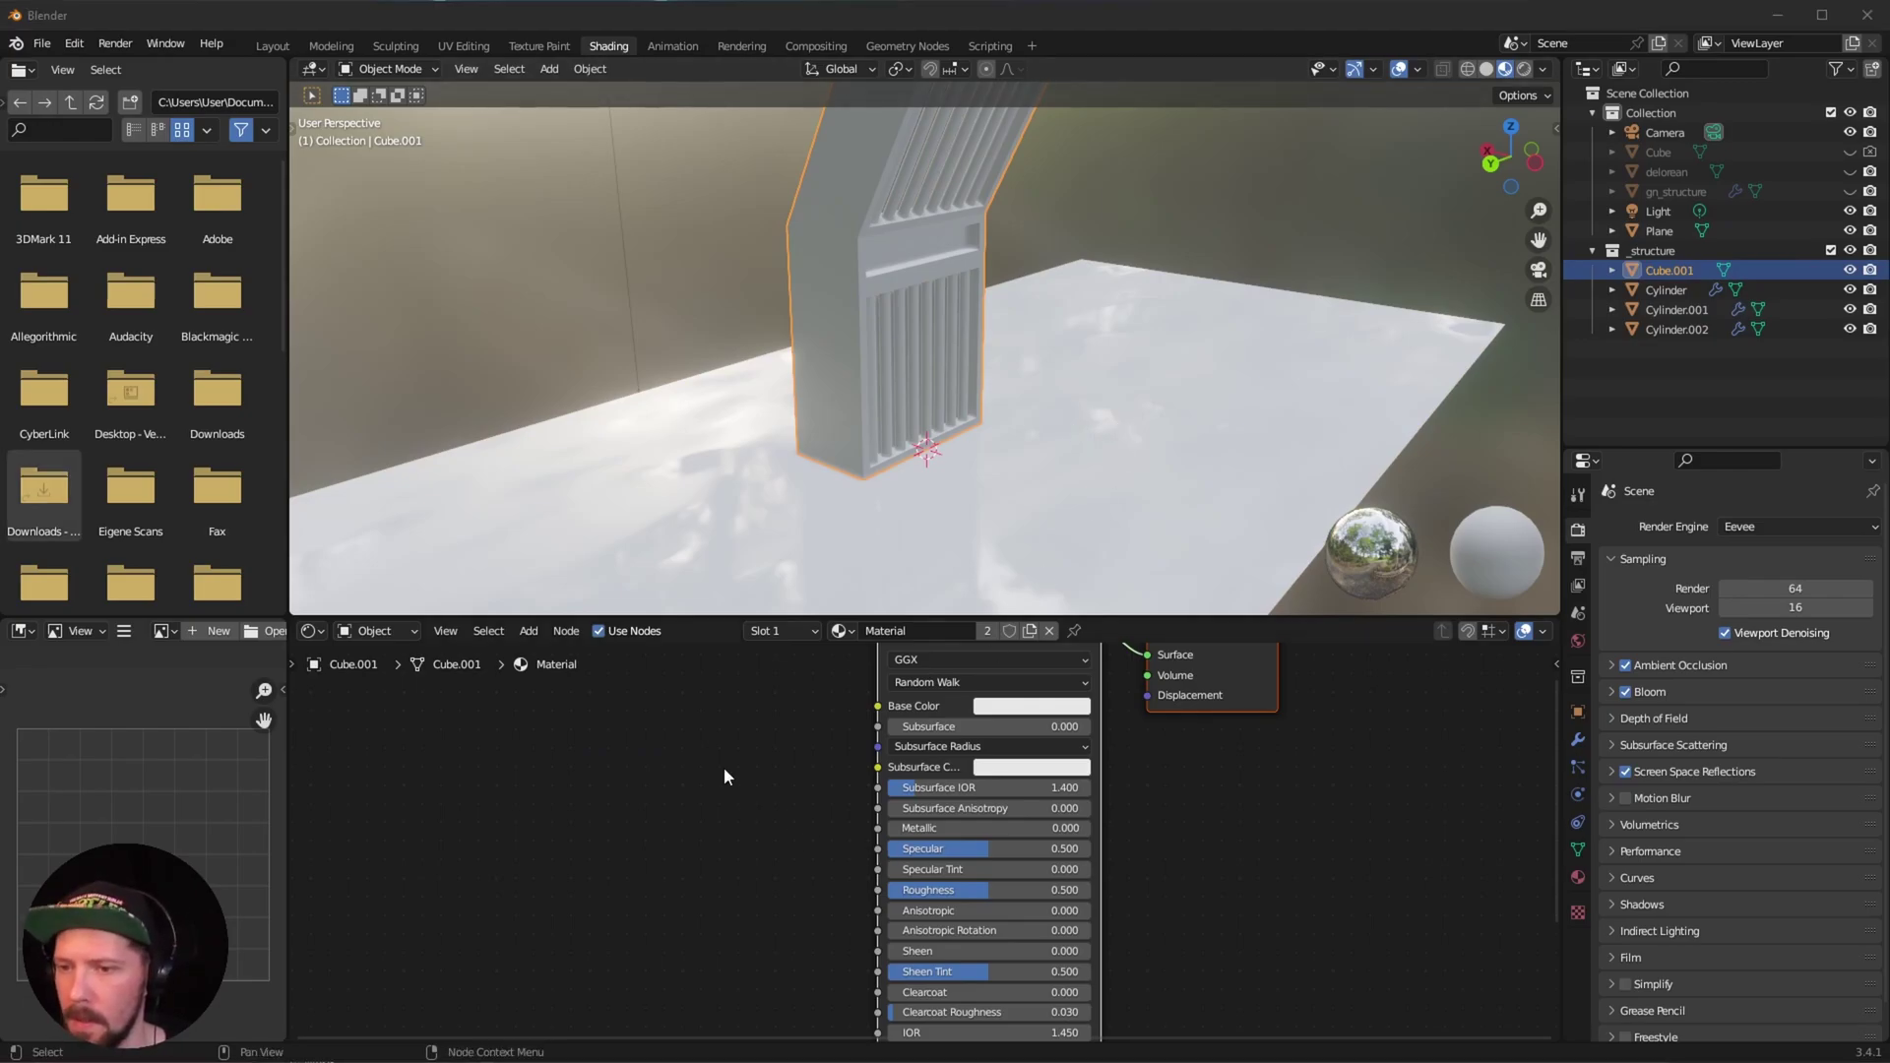
{"action": "key", "text": "Home"}
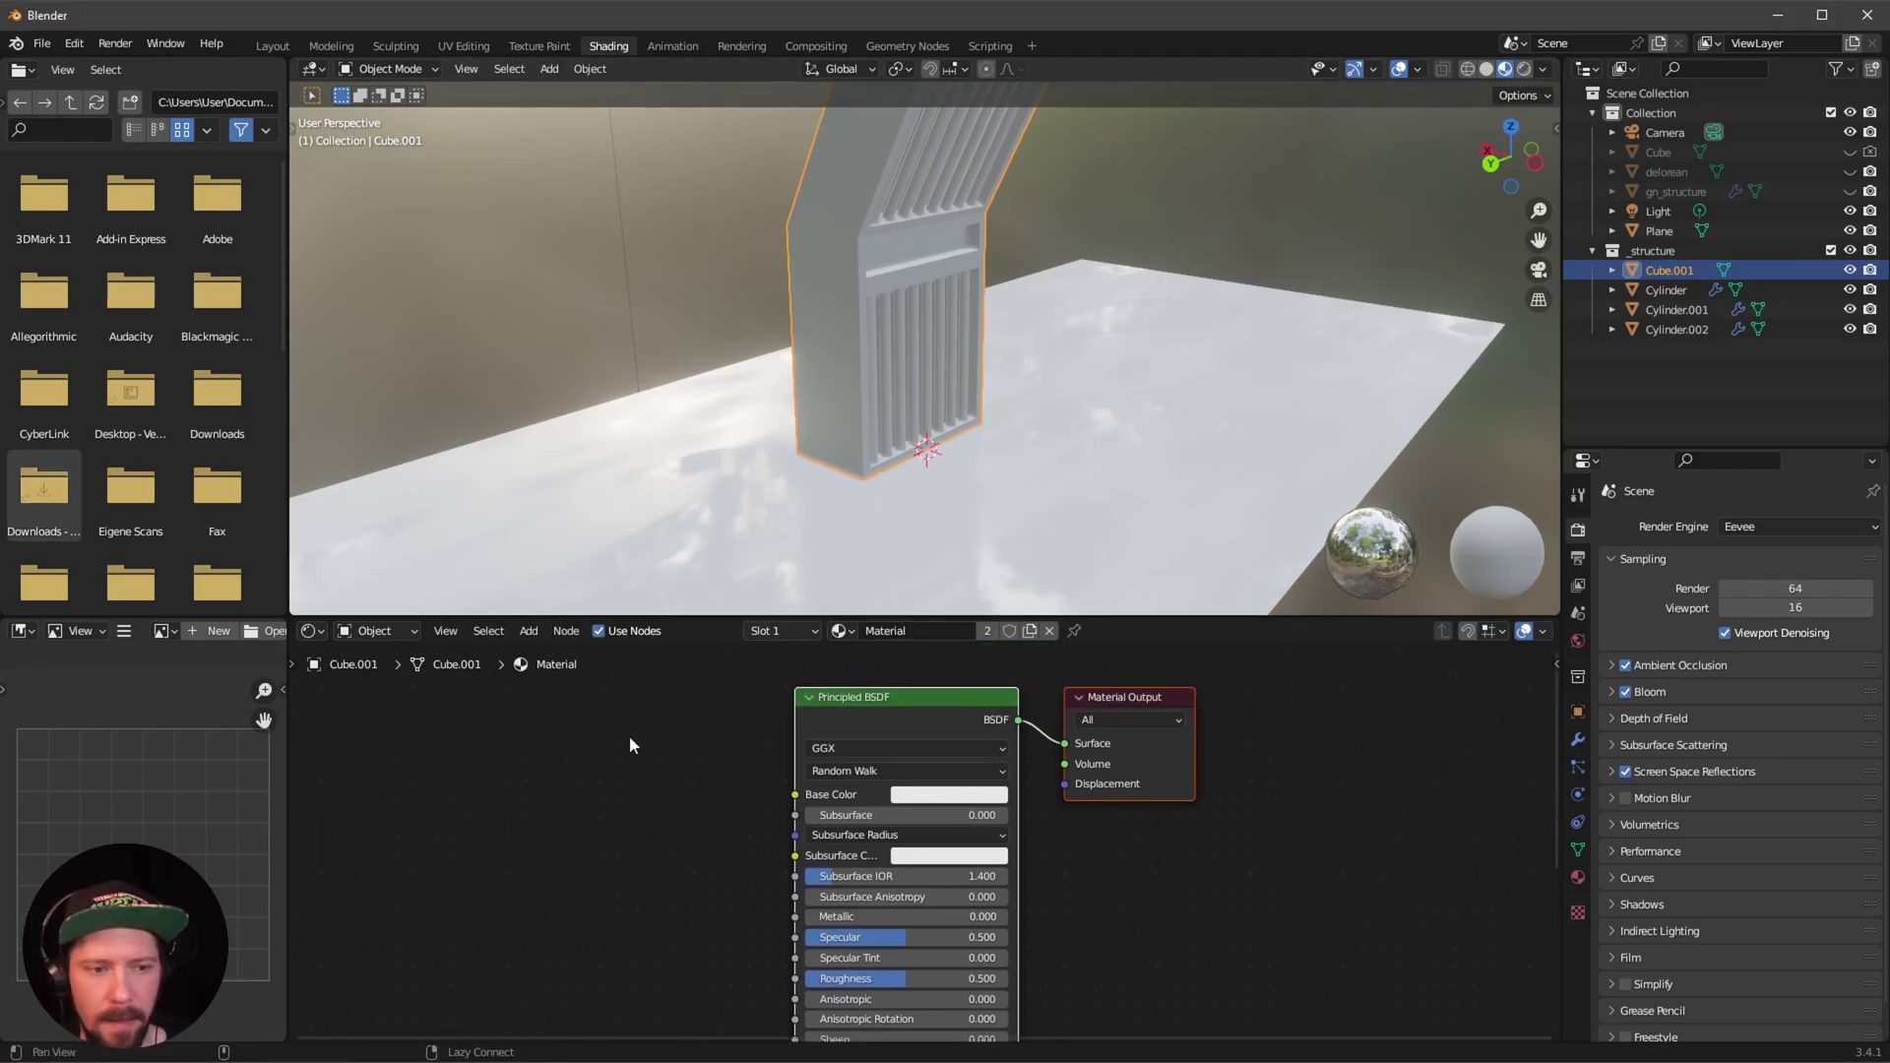
{"action": "left_click", "coordinate": [960, 795]}
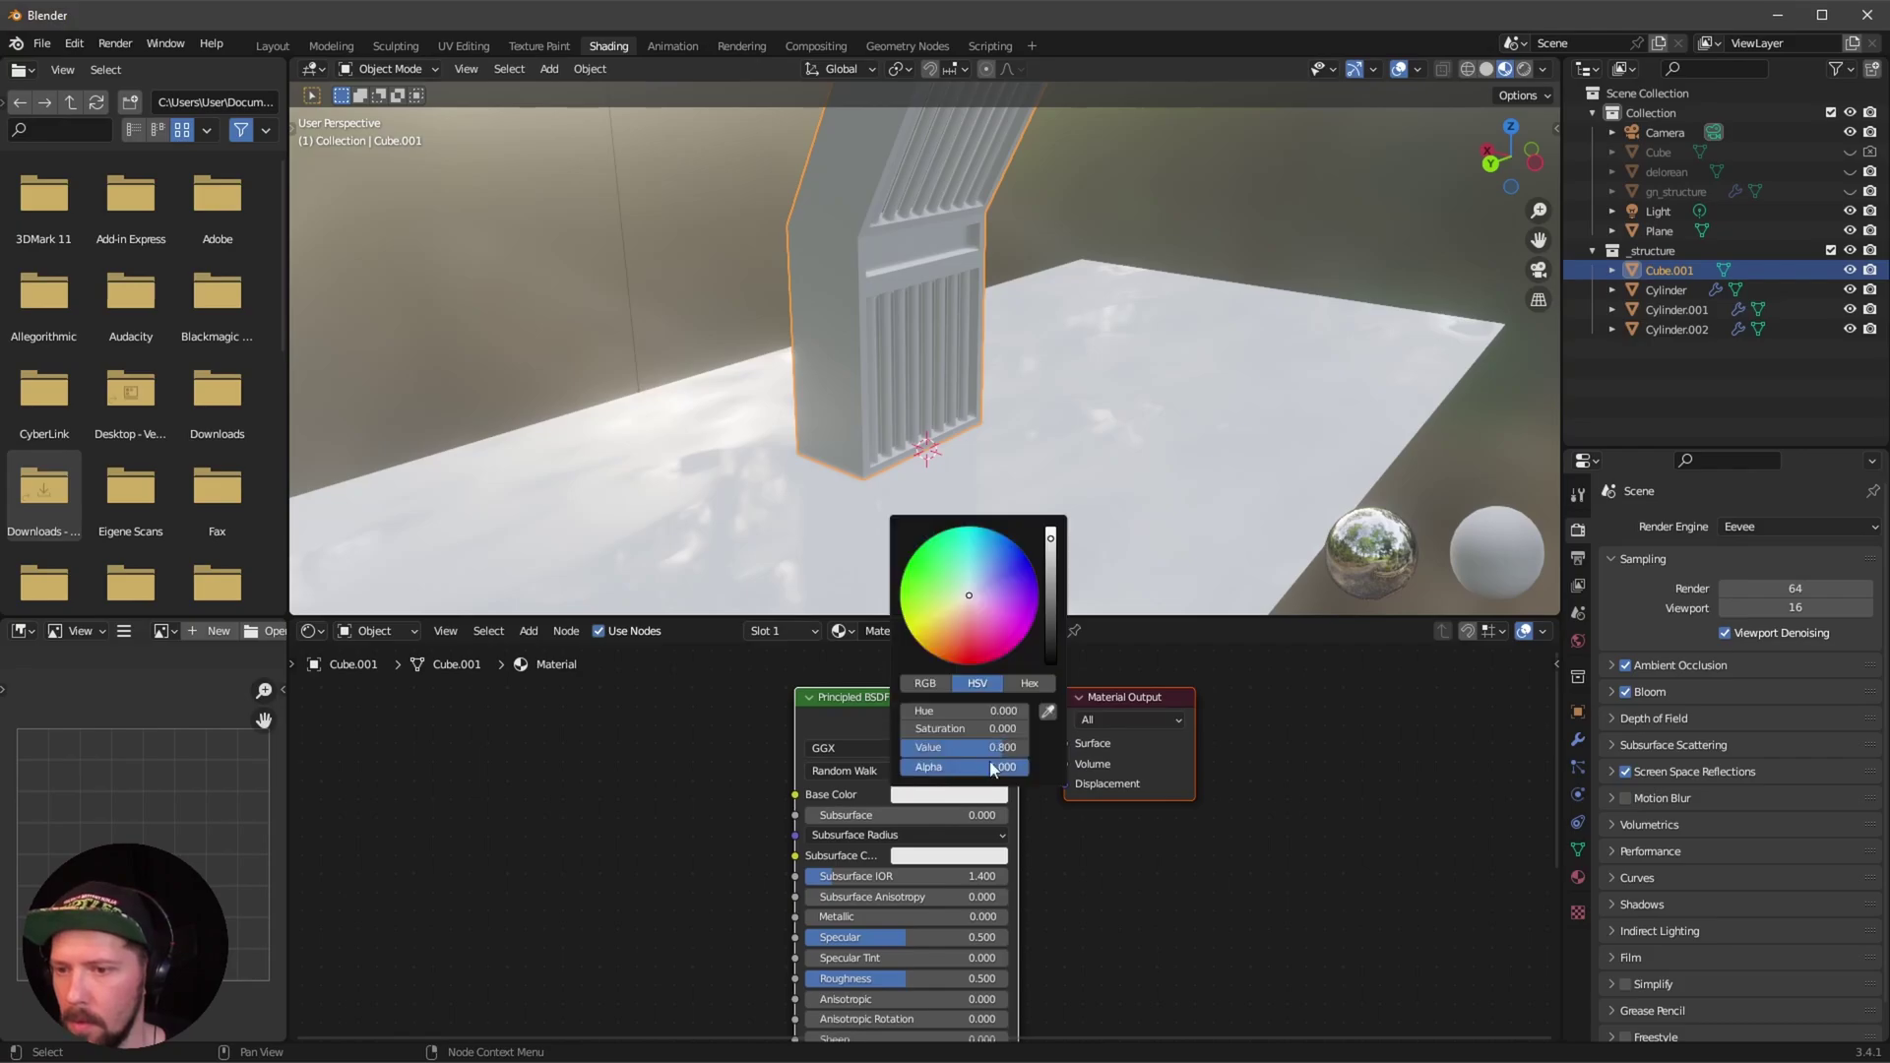
{"action": "left_click_drag", "start_coordinate": [1051, 559], "coordinate": [1059, 601]}
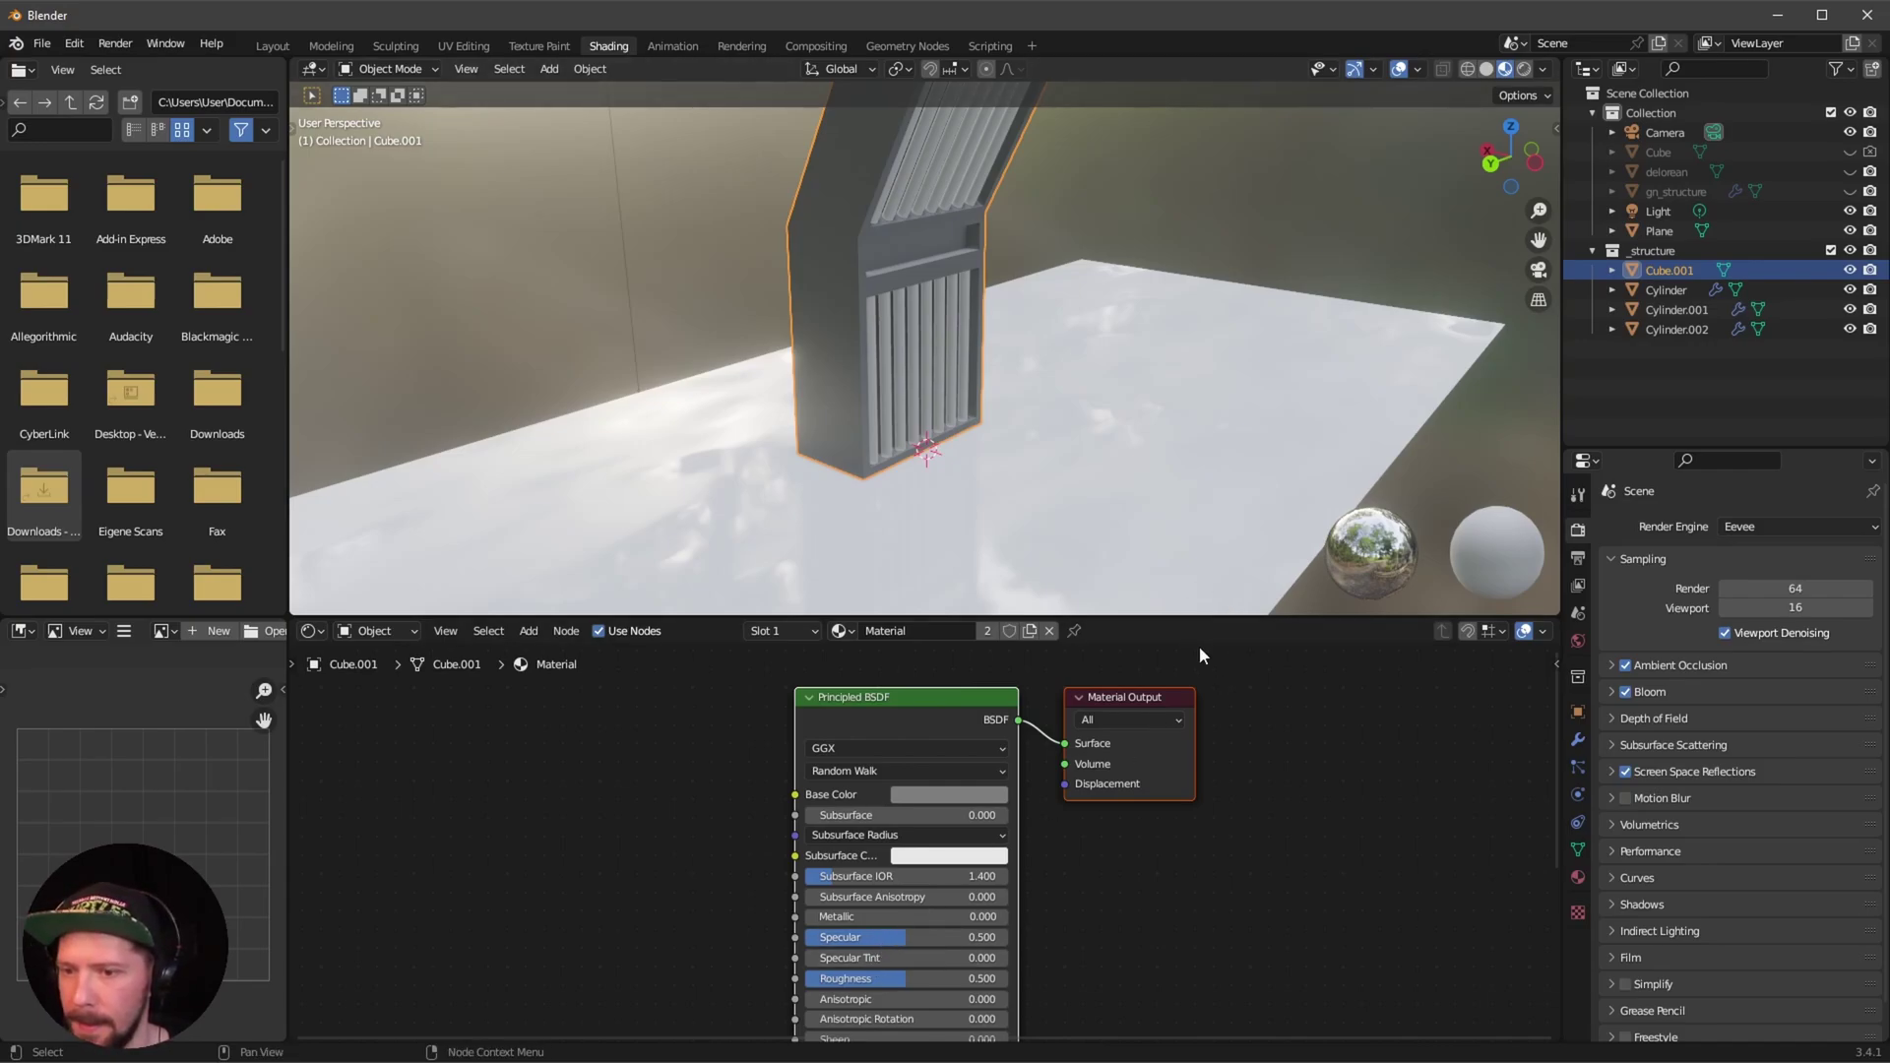
Create a new material named M_lights on the Cylinder light tubes.
{"action": "left_click", "coordinate": [1668, 290]}
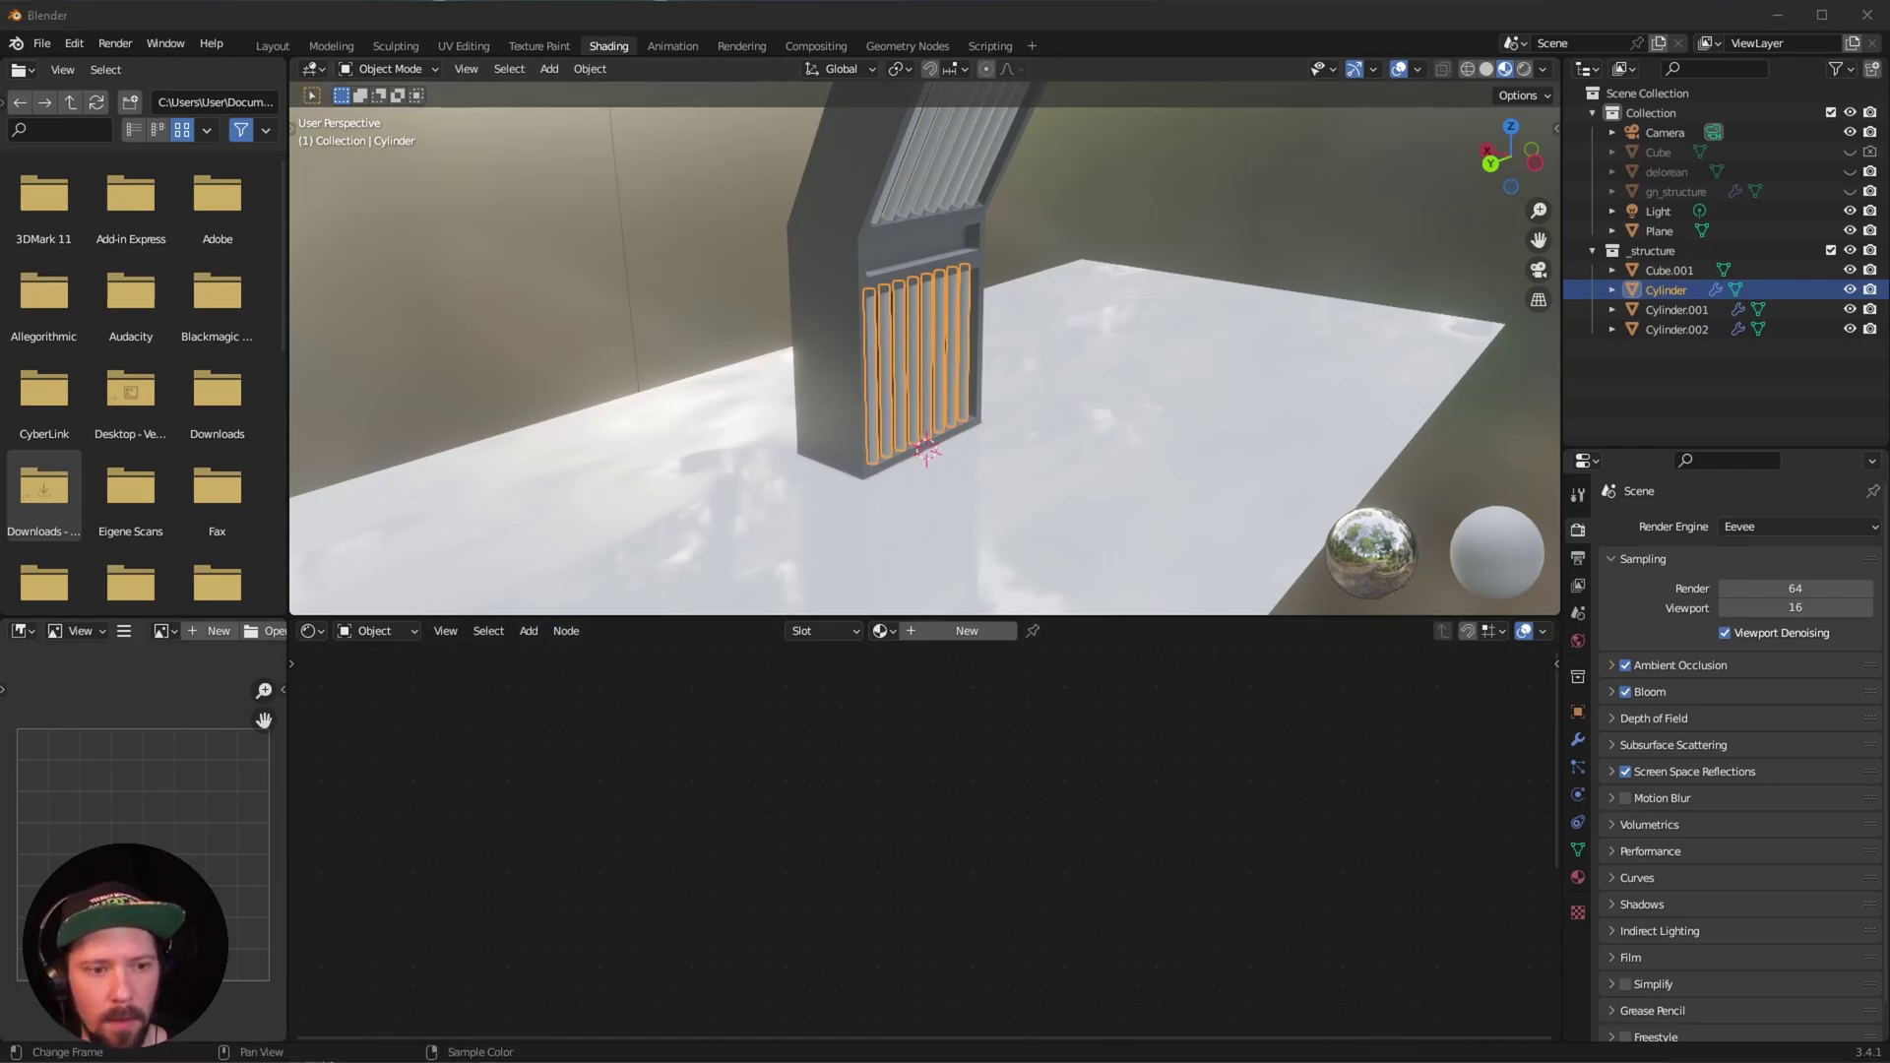
{"action": "left_click", "coordinate": [967, 631]}
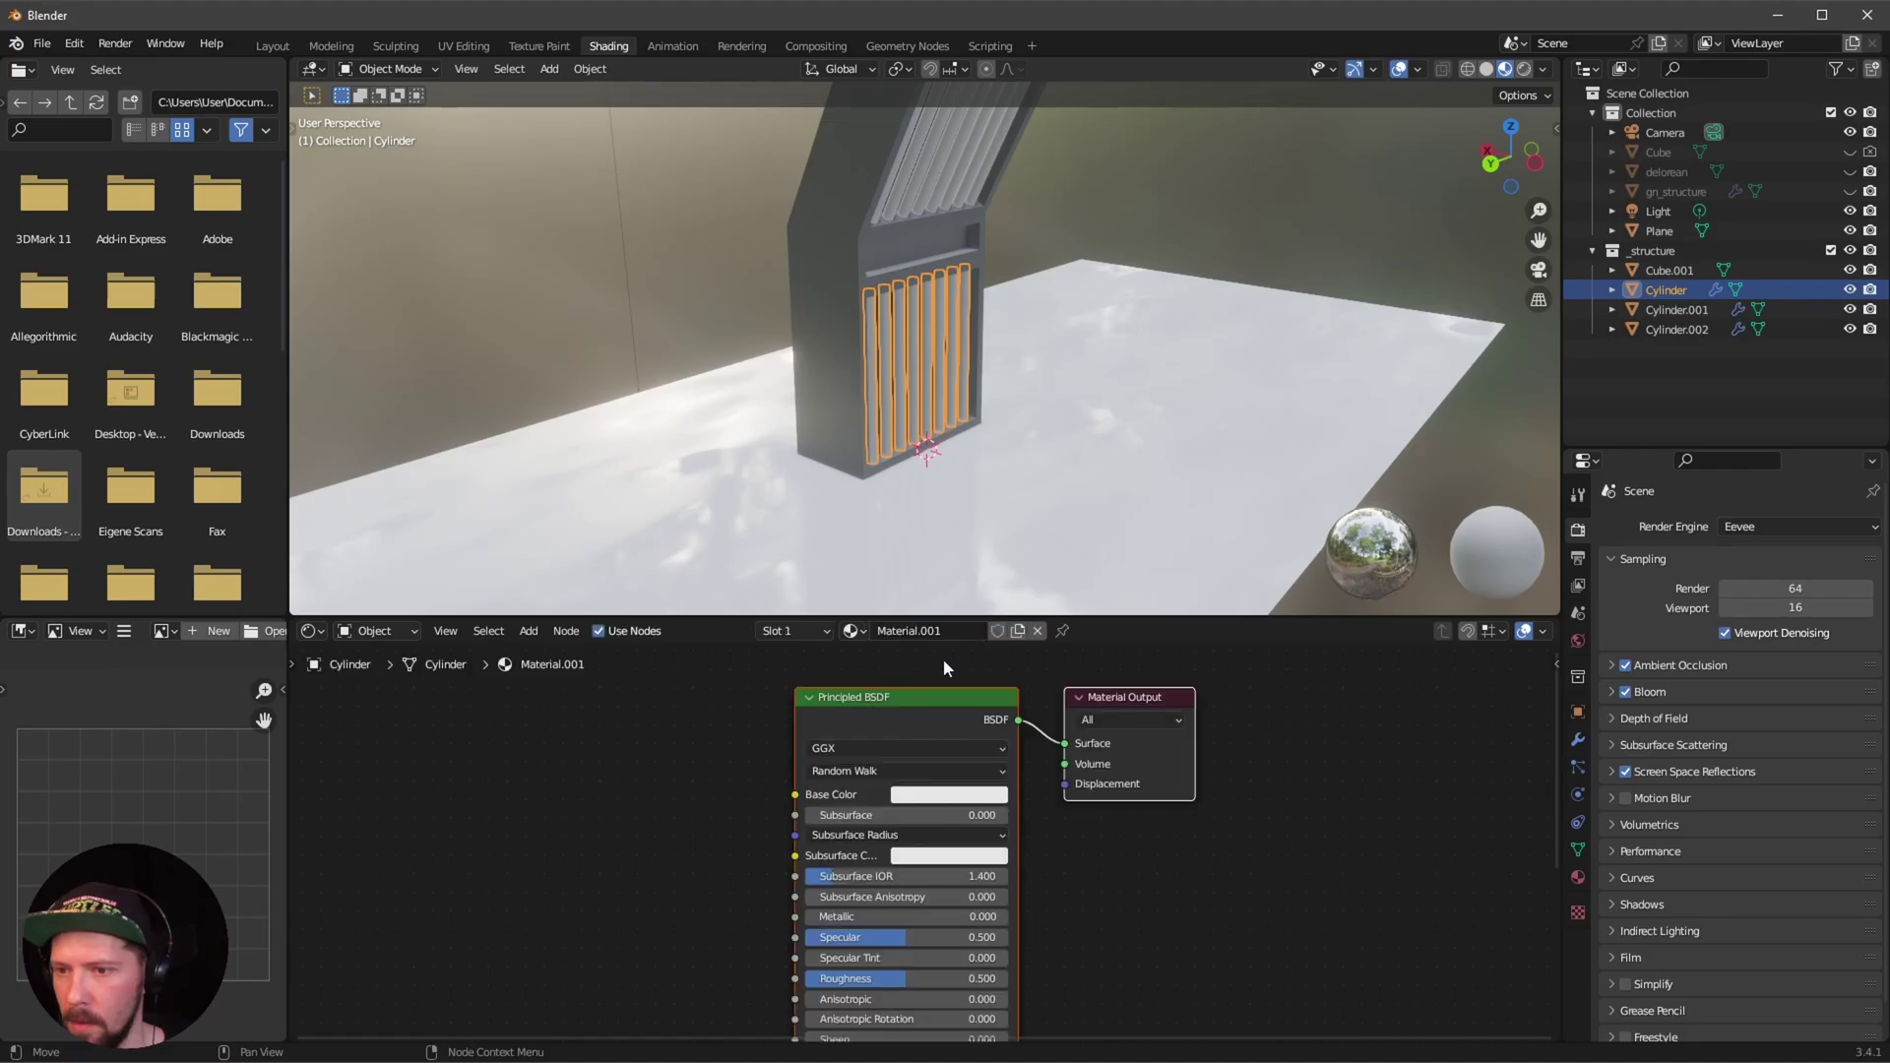
{"action": "type", "text": "M_lights"}
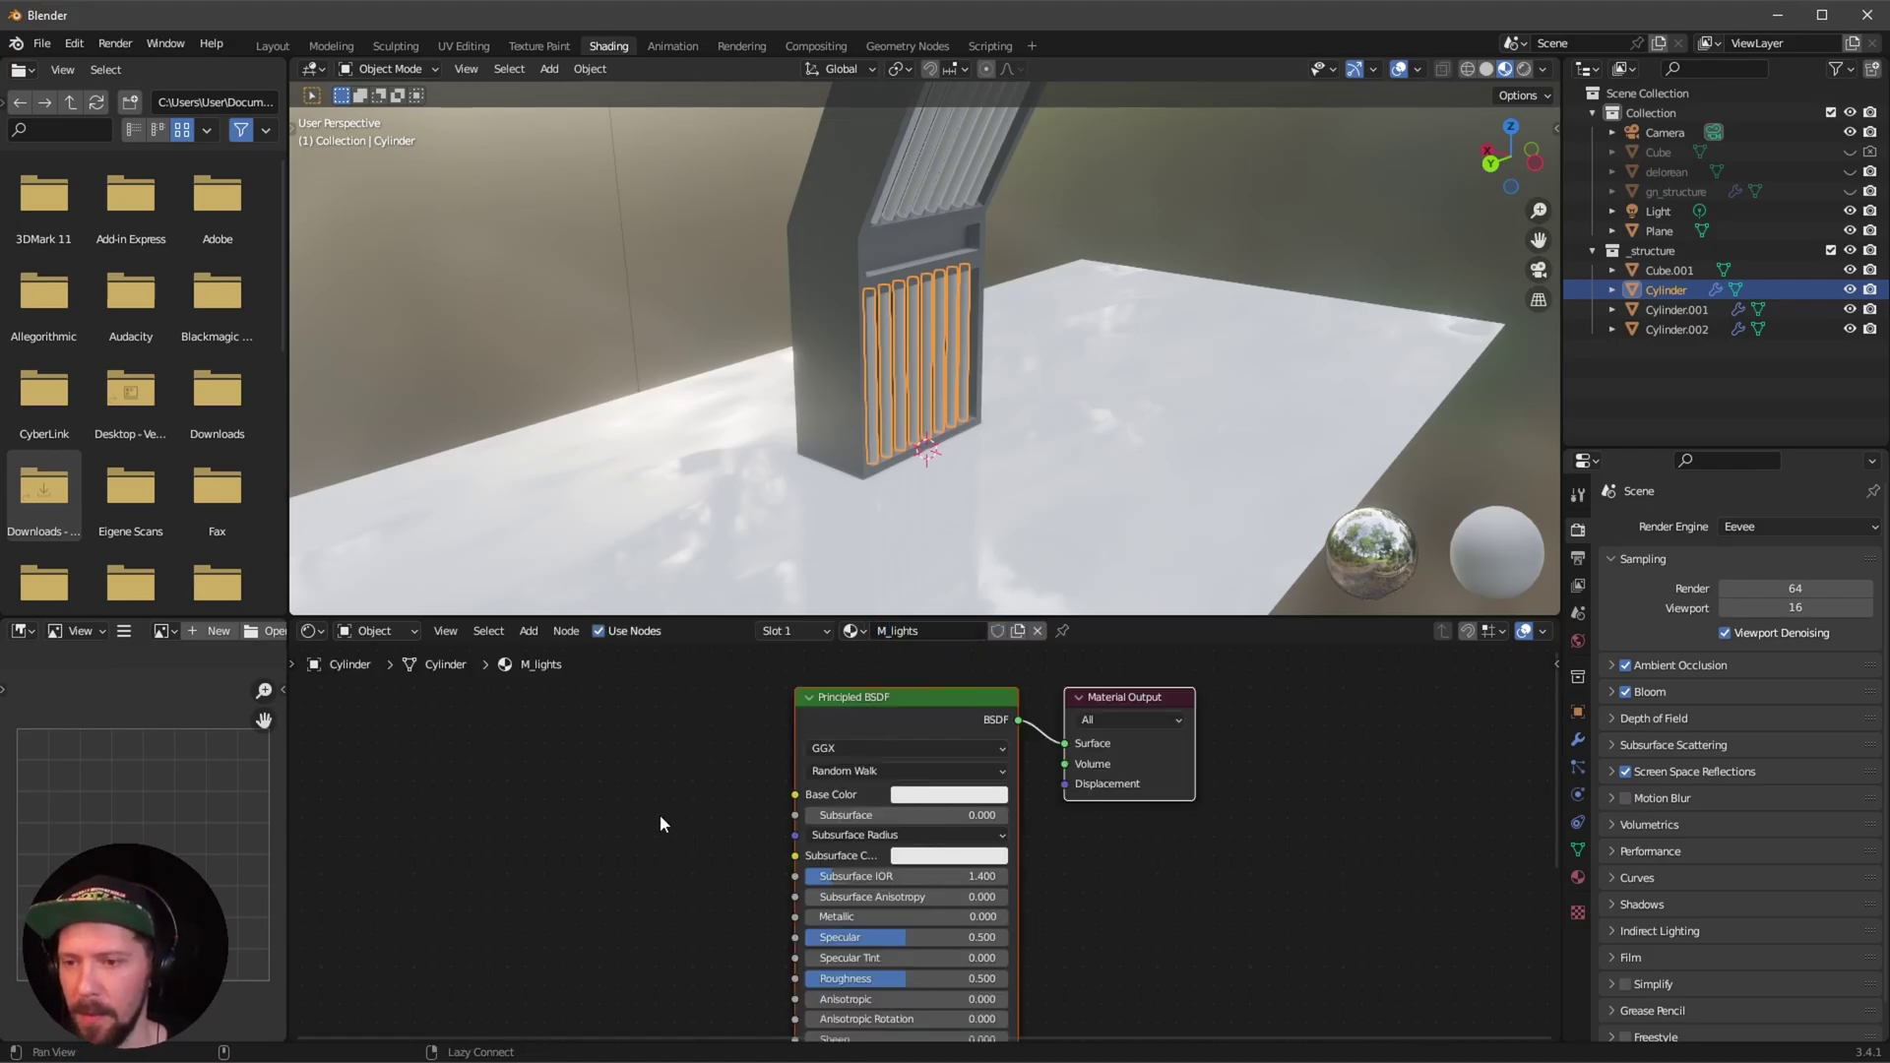
Add a Fresnel node to the M_lights material, placed before the Principled BSDF.
{"action": "scroll", "coordinate": [659, 812], "scroll_direction": "down", "scroll_amount": 2}
{"action": "scroll", "coordinate": [688, 835], "scroll_direction": "down", "scroll_amount": 3, "text": "shift"}
{"action": "scroll", "coordinate": [726, 846], "scroll_direction": "down", "scroll_amount": 2, "text": "ctrl"}
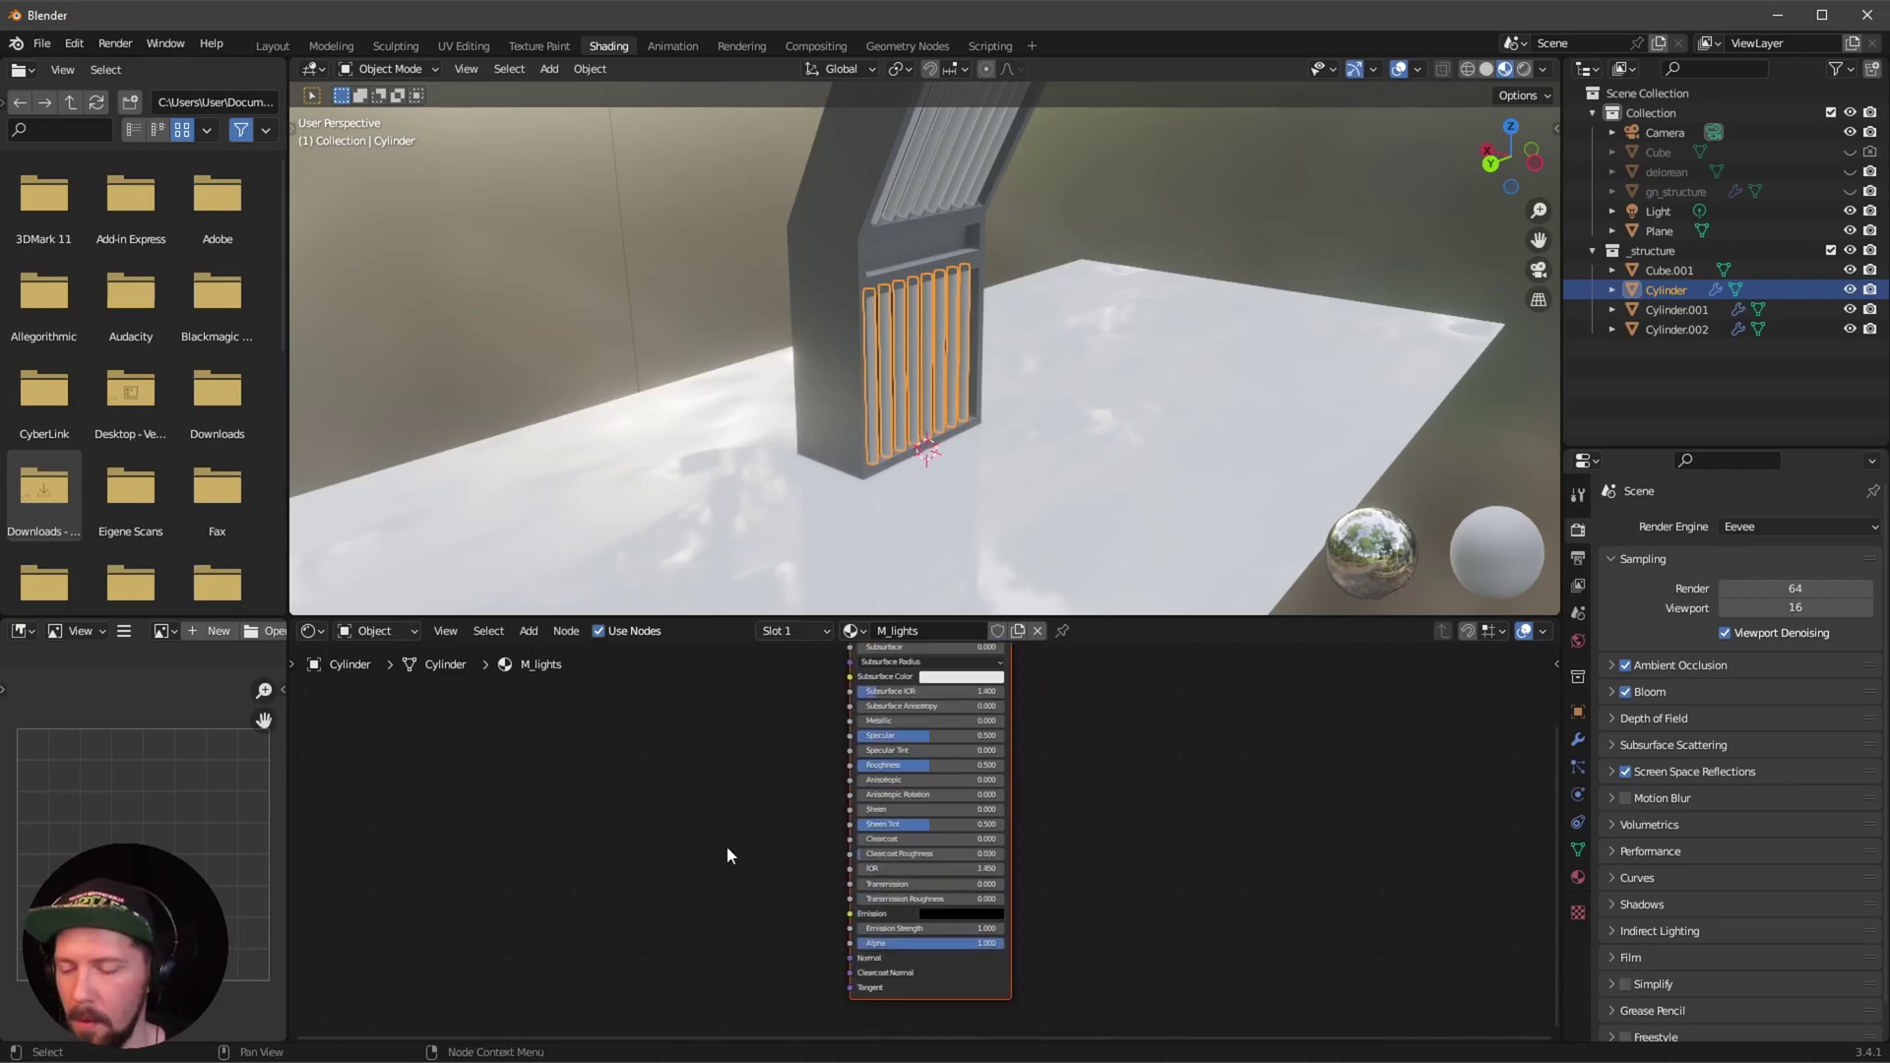
{"action": "scroll", "coordinate": [699, 827], "scroll_direction": "up", "scroll_amount": 2}
{"action": "scroll", "coordinate": [719, 862], "scroll_direction": "down", "scroll_amount": 2, "text": "shift"}
{"action": "scroll", "coordinate": [721, 863], "scroll_direction": "left", "scroll_amount": 2, "text": "ctrl"}
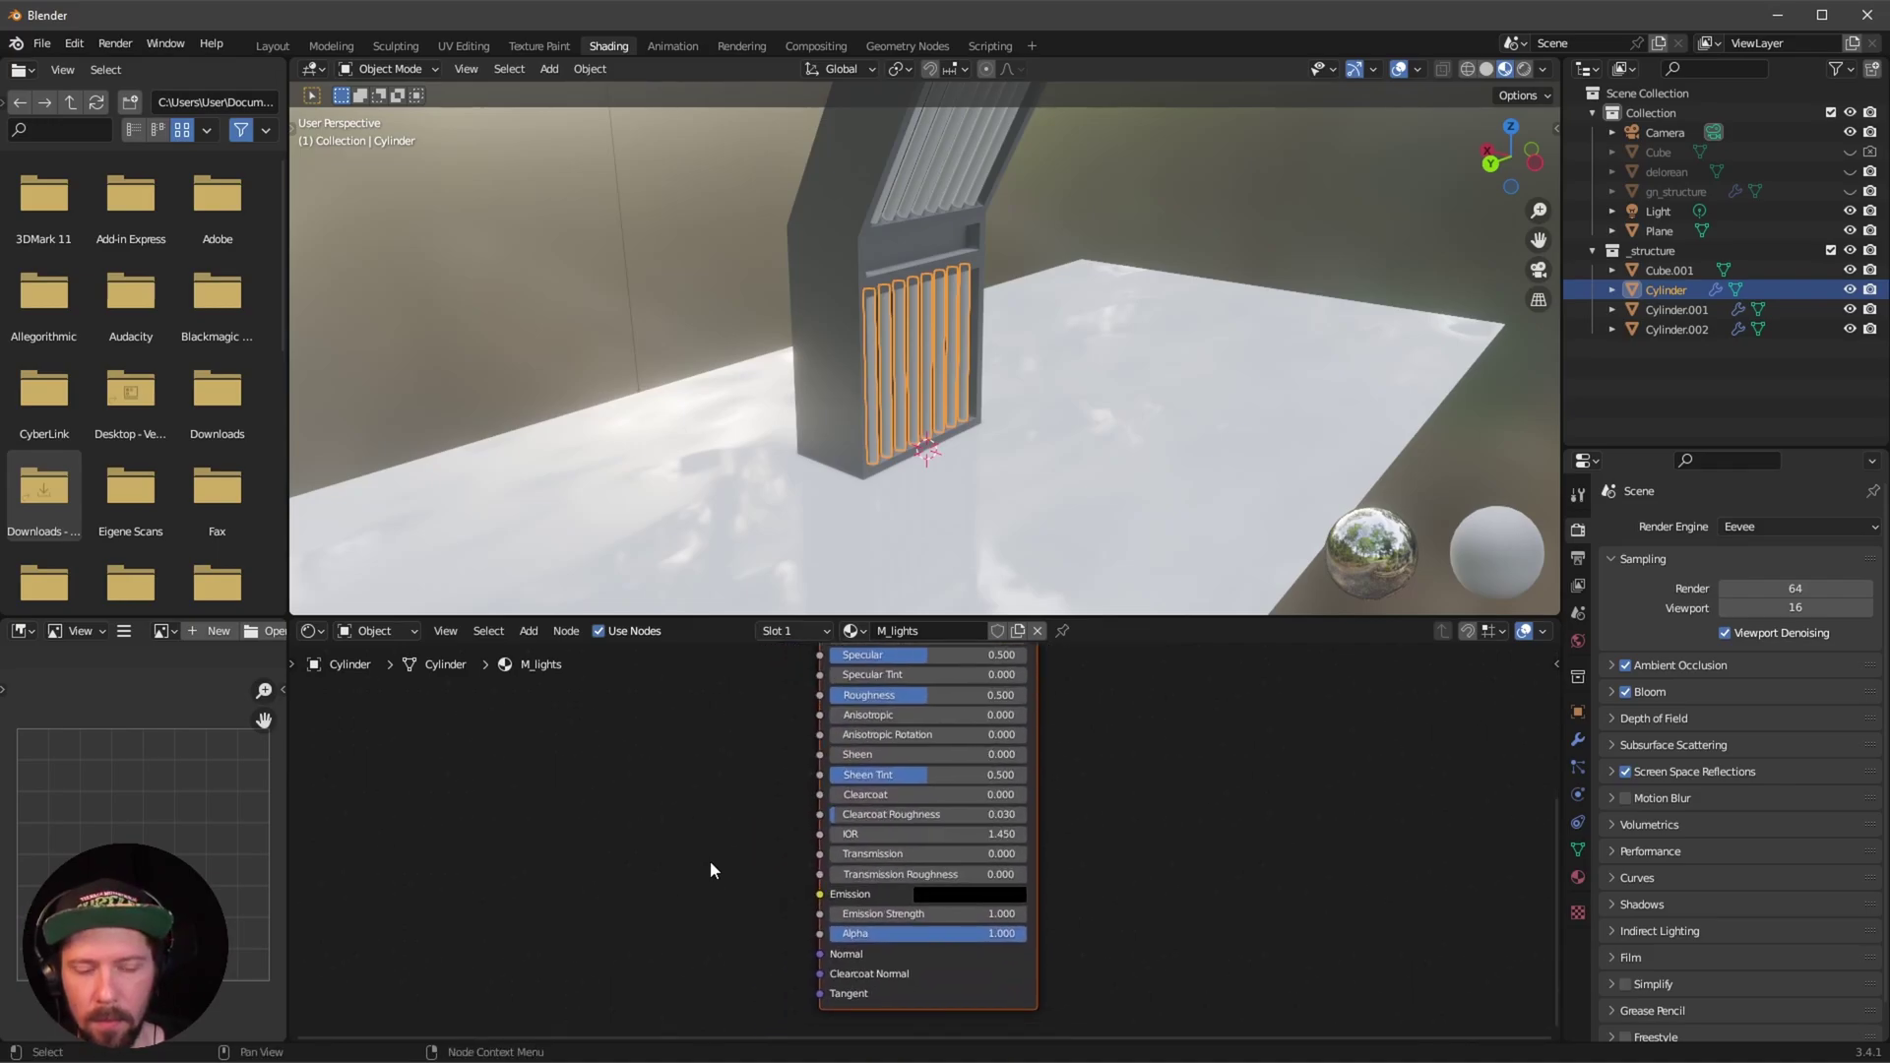
{"action": "key", "text": "shift+a"}
{"action": "left_click", "coordinate": [638, 808]}
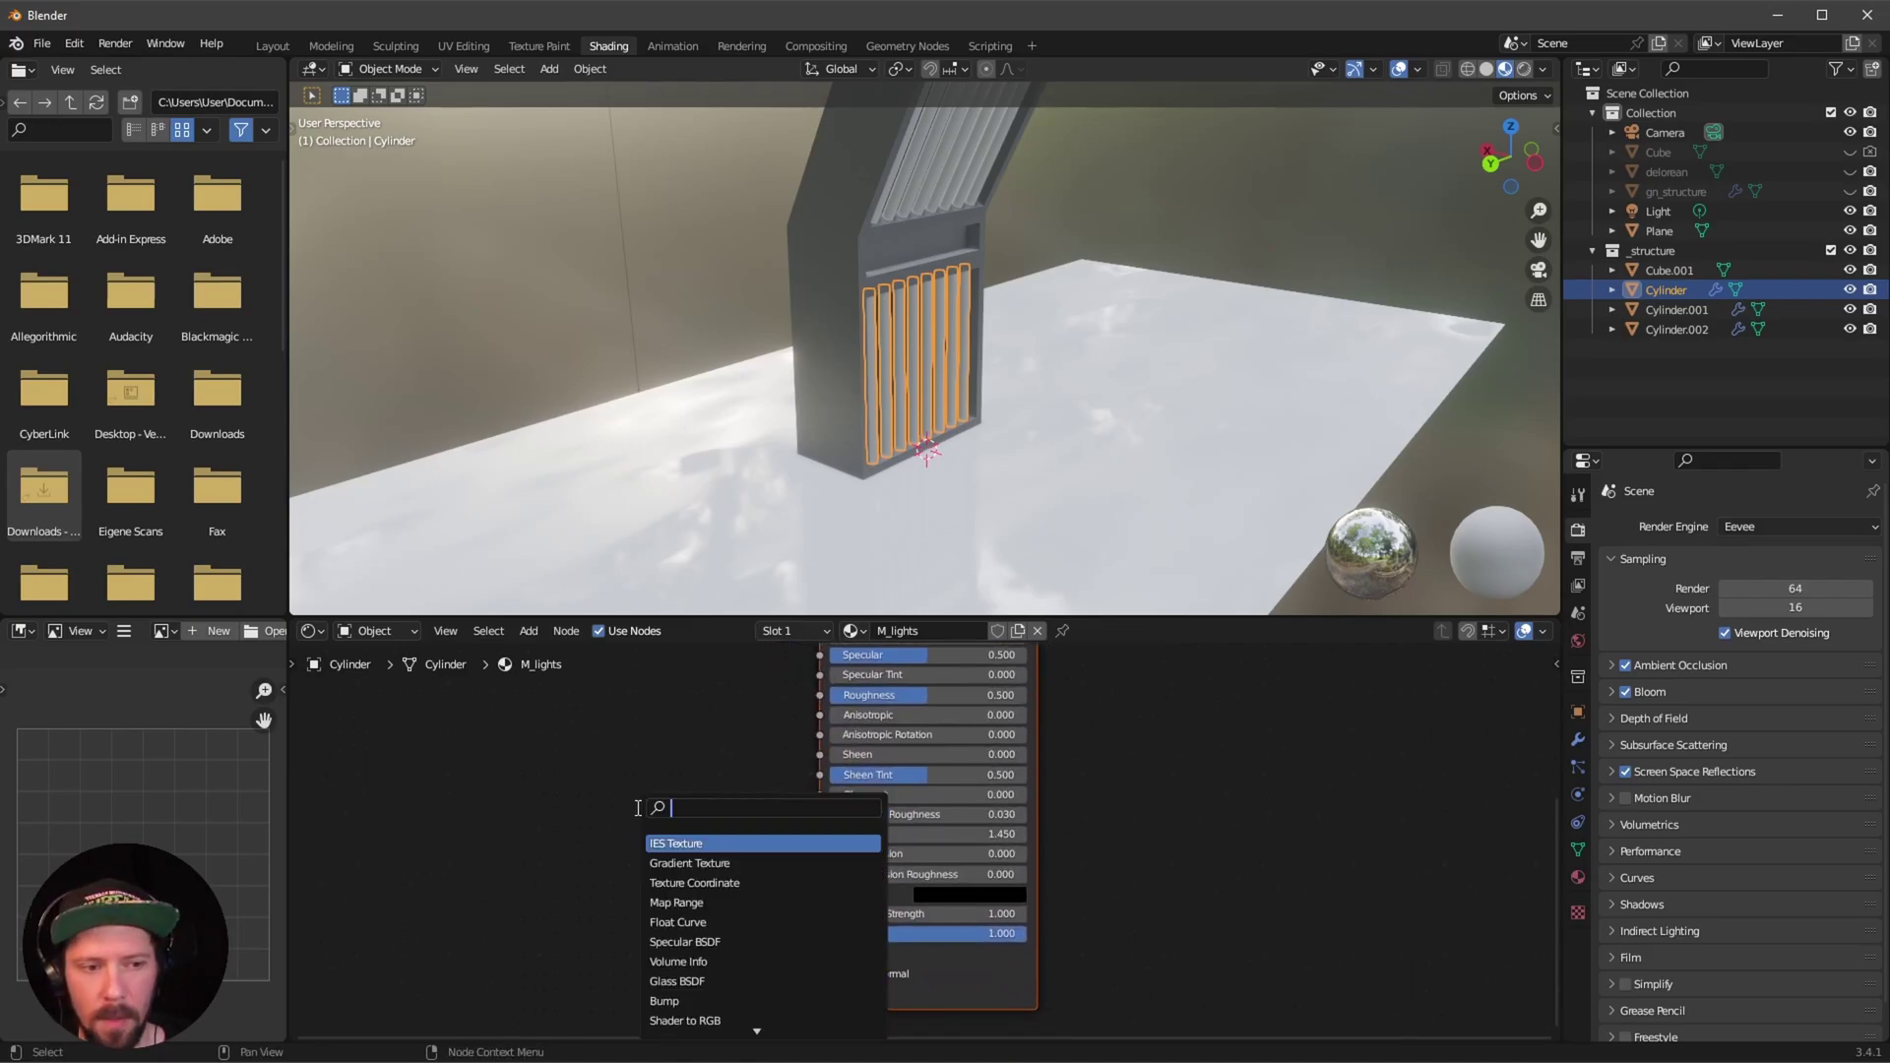
{"action": "type", "text": "fres"}
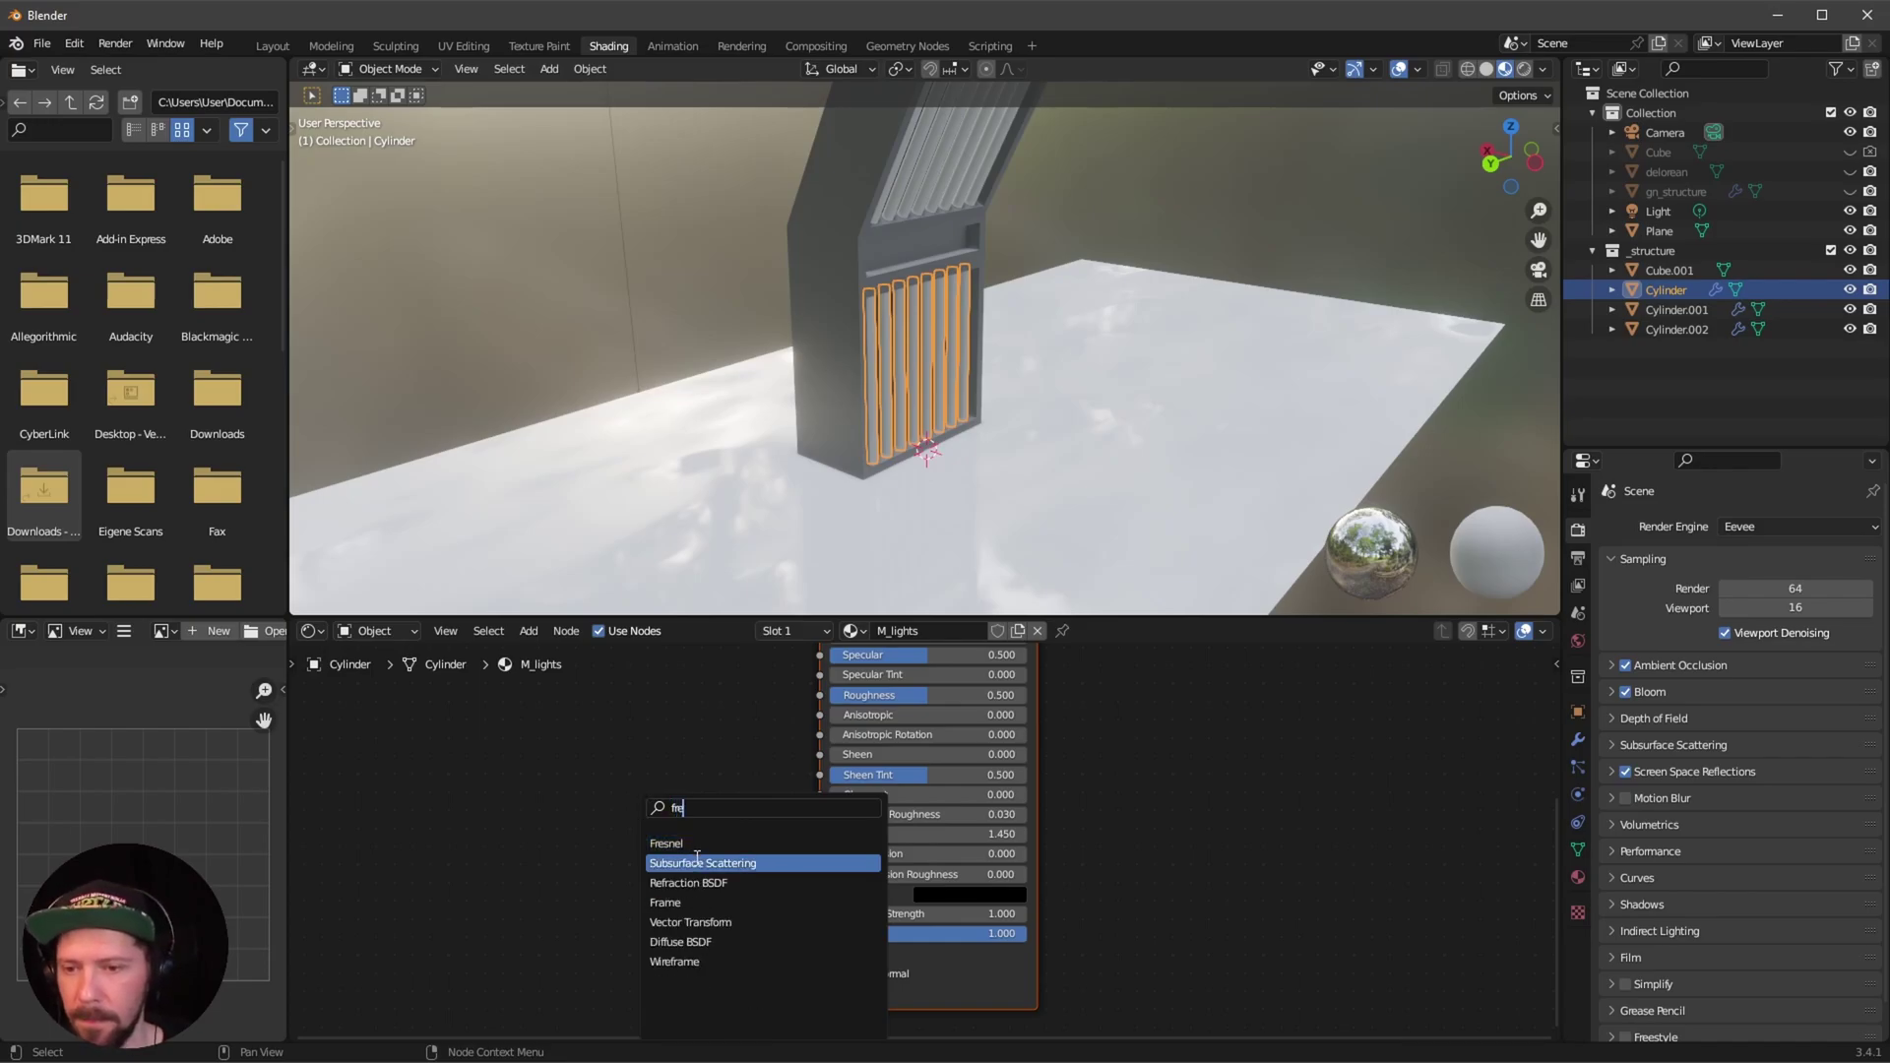
{"action": "key", "text": "Return"}
{"action": "left_click", "coordinate": [539, 795]}
Link the Fresnel's Fac to a new ColorRamp node, and connect the ramp's Color to the Principled BSDF's Emission.
{"action": "key", "text": "shift+a"}
{"action": "left_click_drag", "start_coordinate": [519, 825], "coordinate": [624, 848]}
{"action": "type", "text": "ramp"}
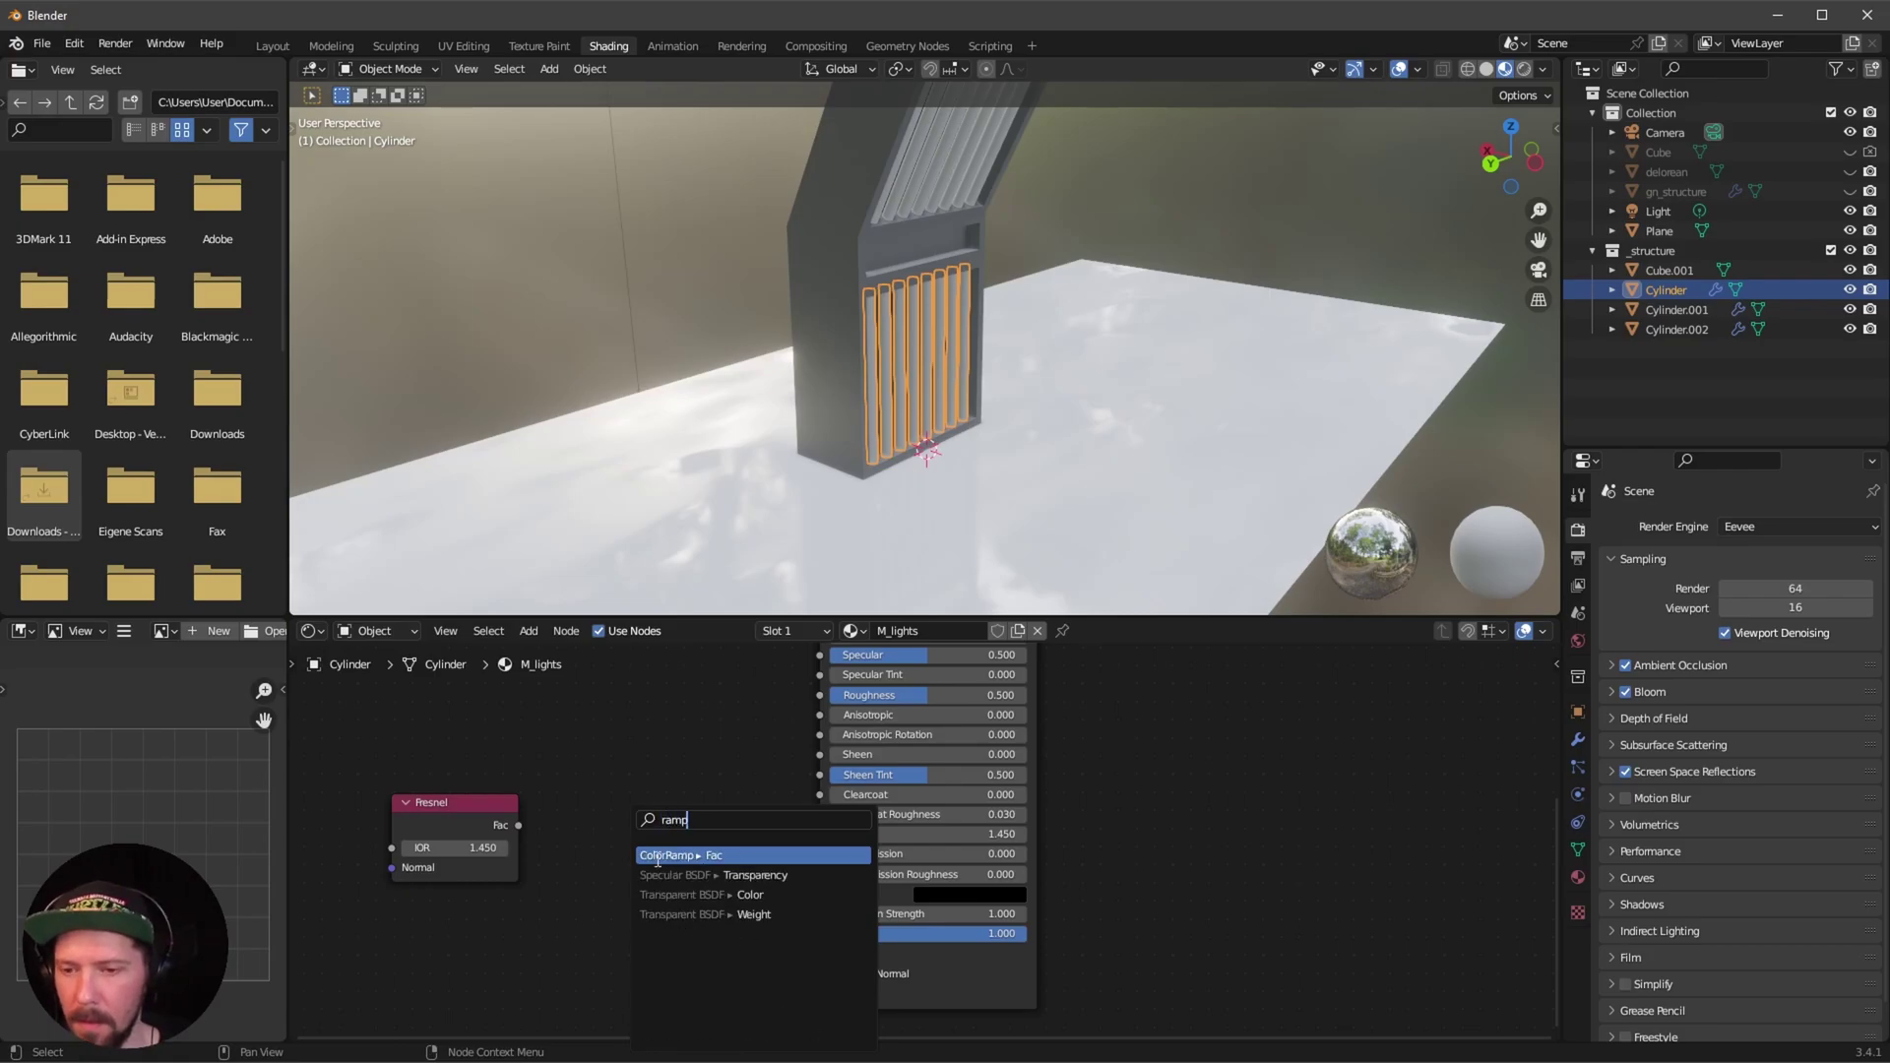
{"action": "key", "text": "Return"}
{"action": "left_click", "coordinate": [659, 792]}
{"action": "left_click", "coordinate": [492, 802], "text": "shift"}
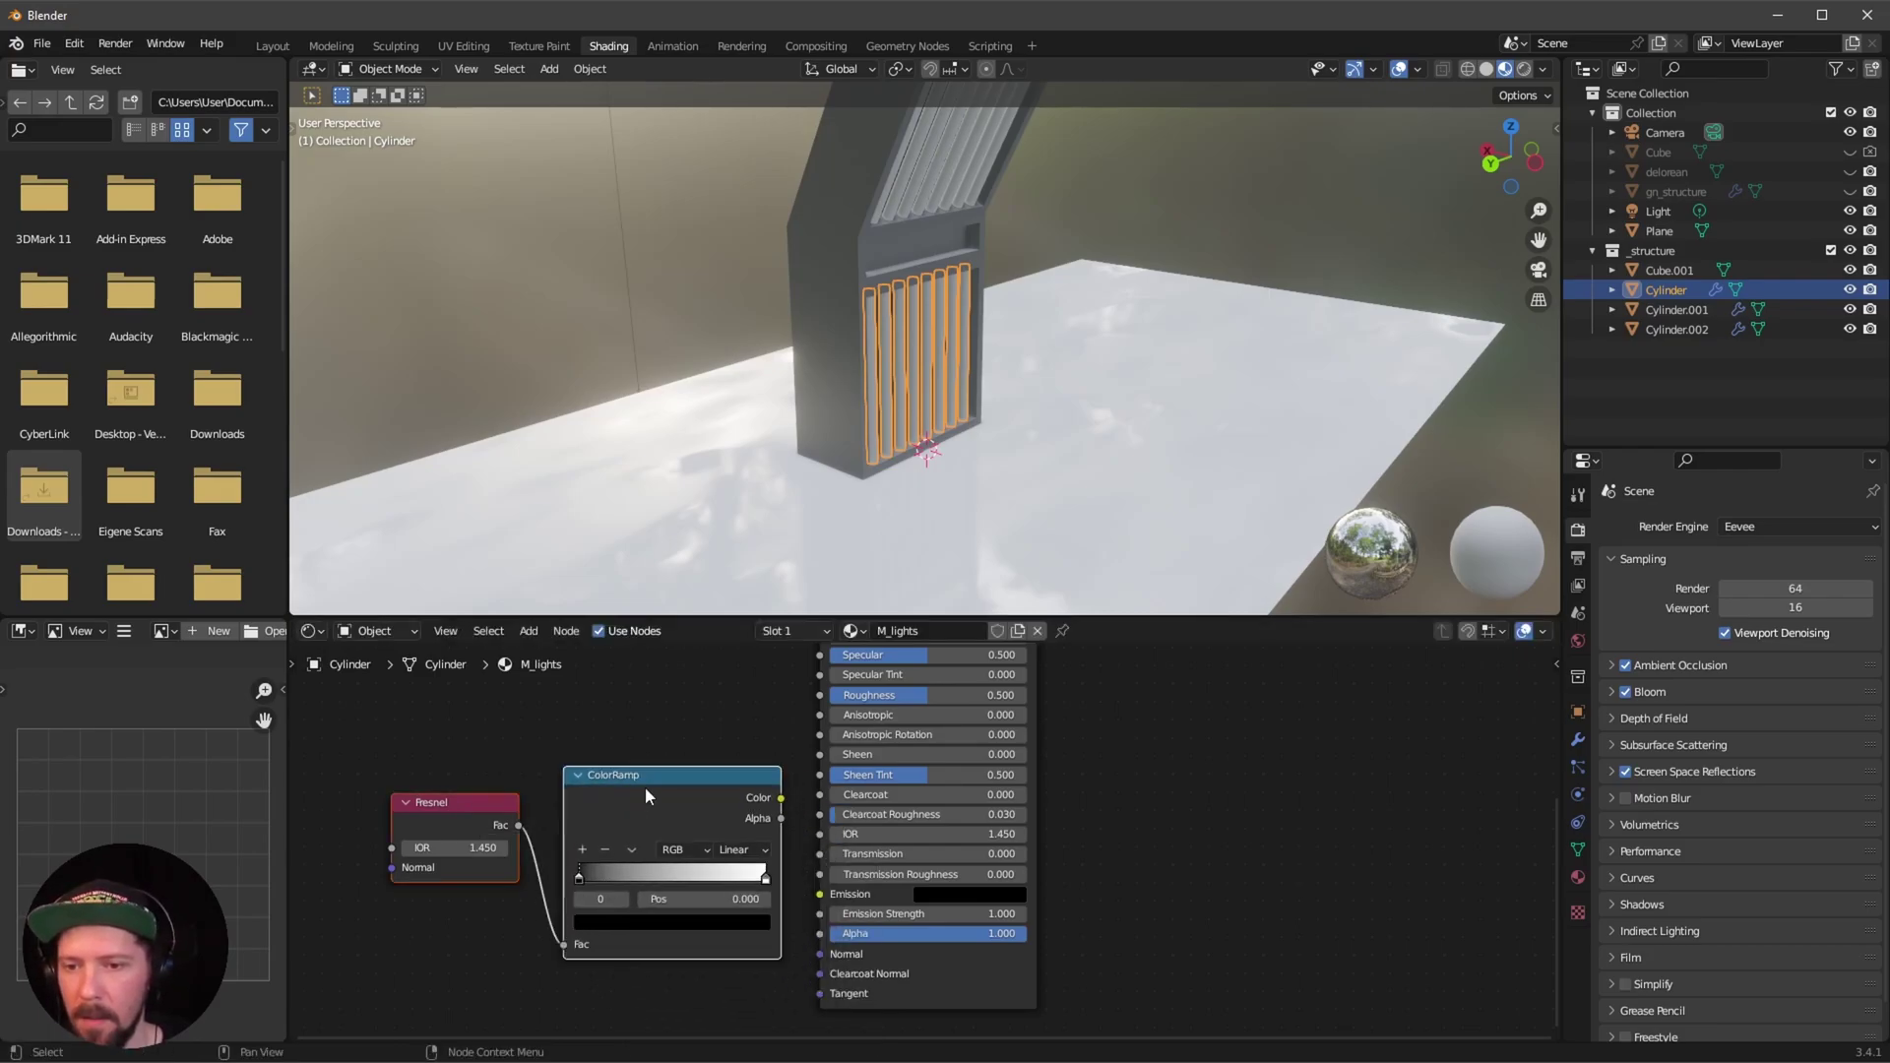
{"action": "left_click_drag", "start_coordinate": [646, 787], "coordinate": [532, 755]}
{"action": "left_click_drag", "start_coordinate": [689, 777], "coordinate": [820, 894]}
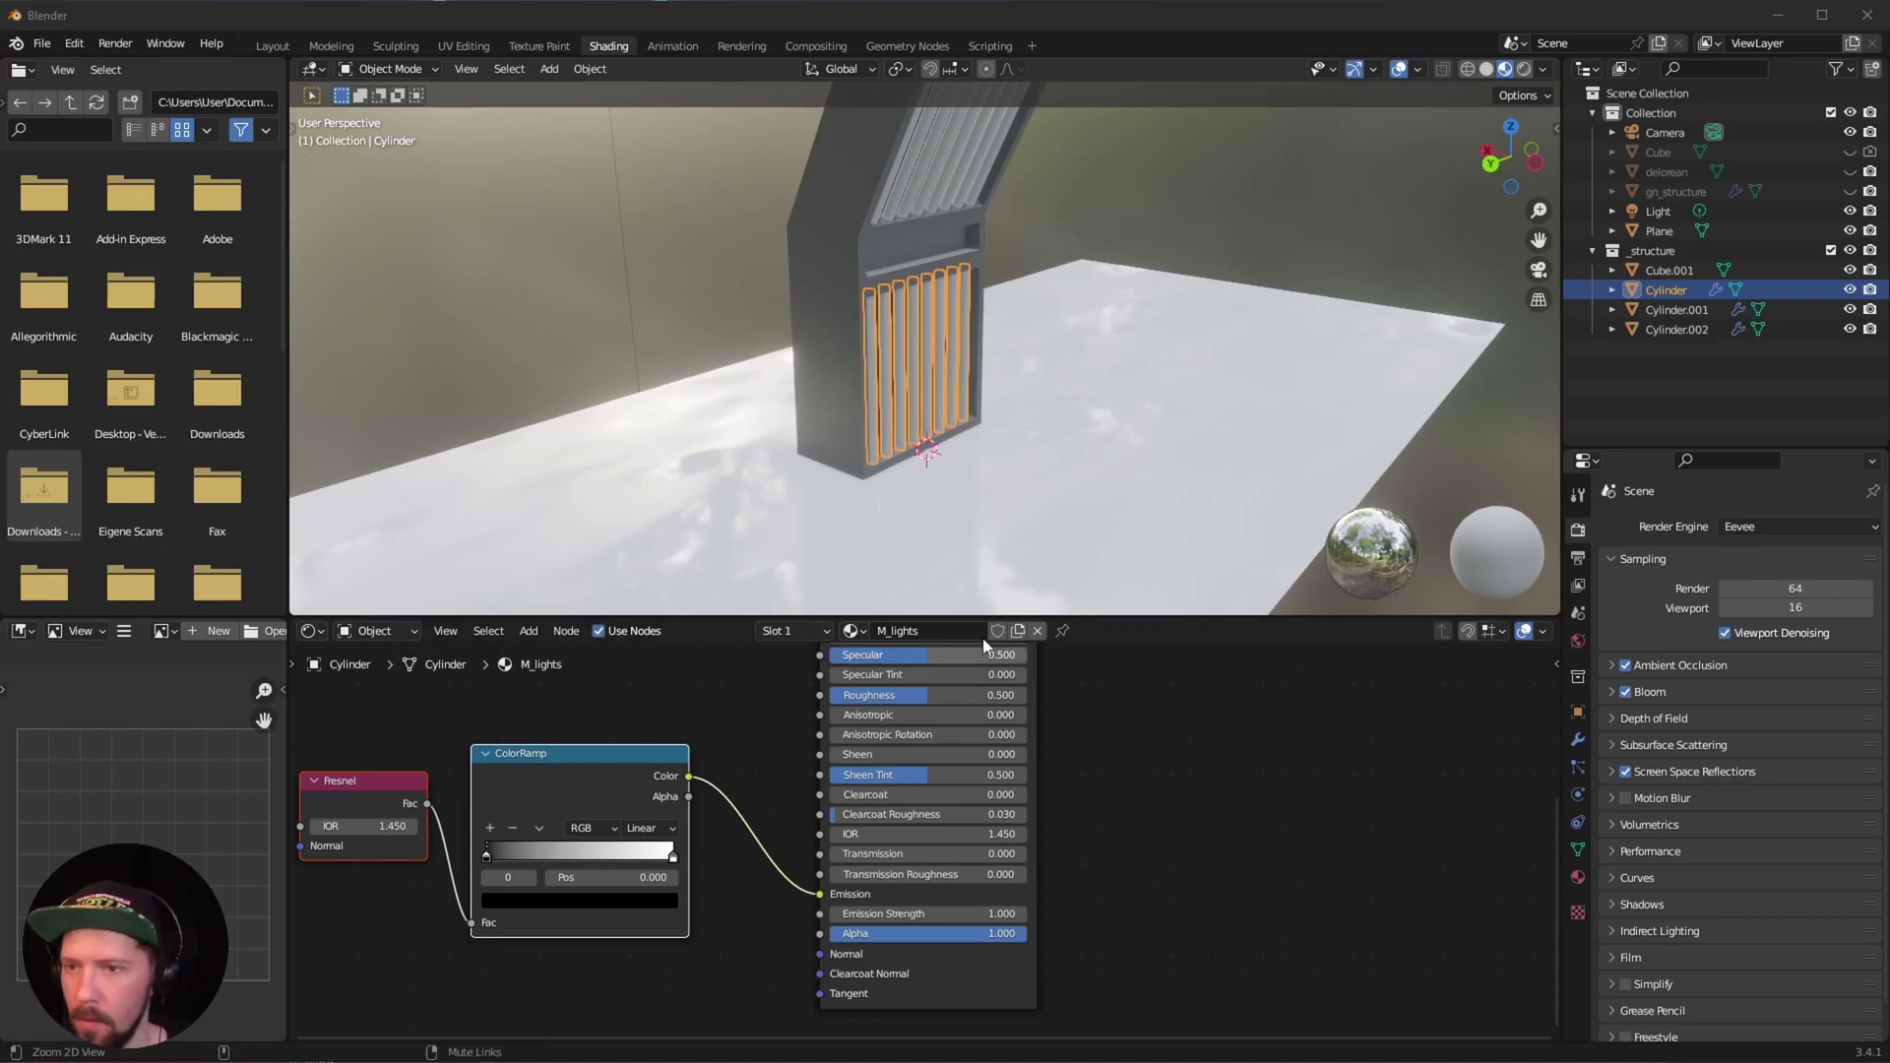
Switch the viewport to Rendered shading and inspect the light tubes up close.
{"action": "middle_click_drag", "start_coordinate": [948, 457], "coordinate": [1012, 499]}
{"action": "scroll", "coordinate": [1012, 499], "scroll_direction": "up", "scroll_amount": 3}
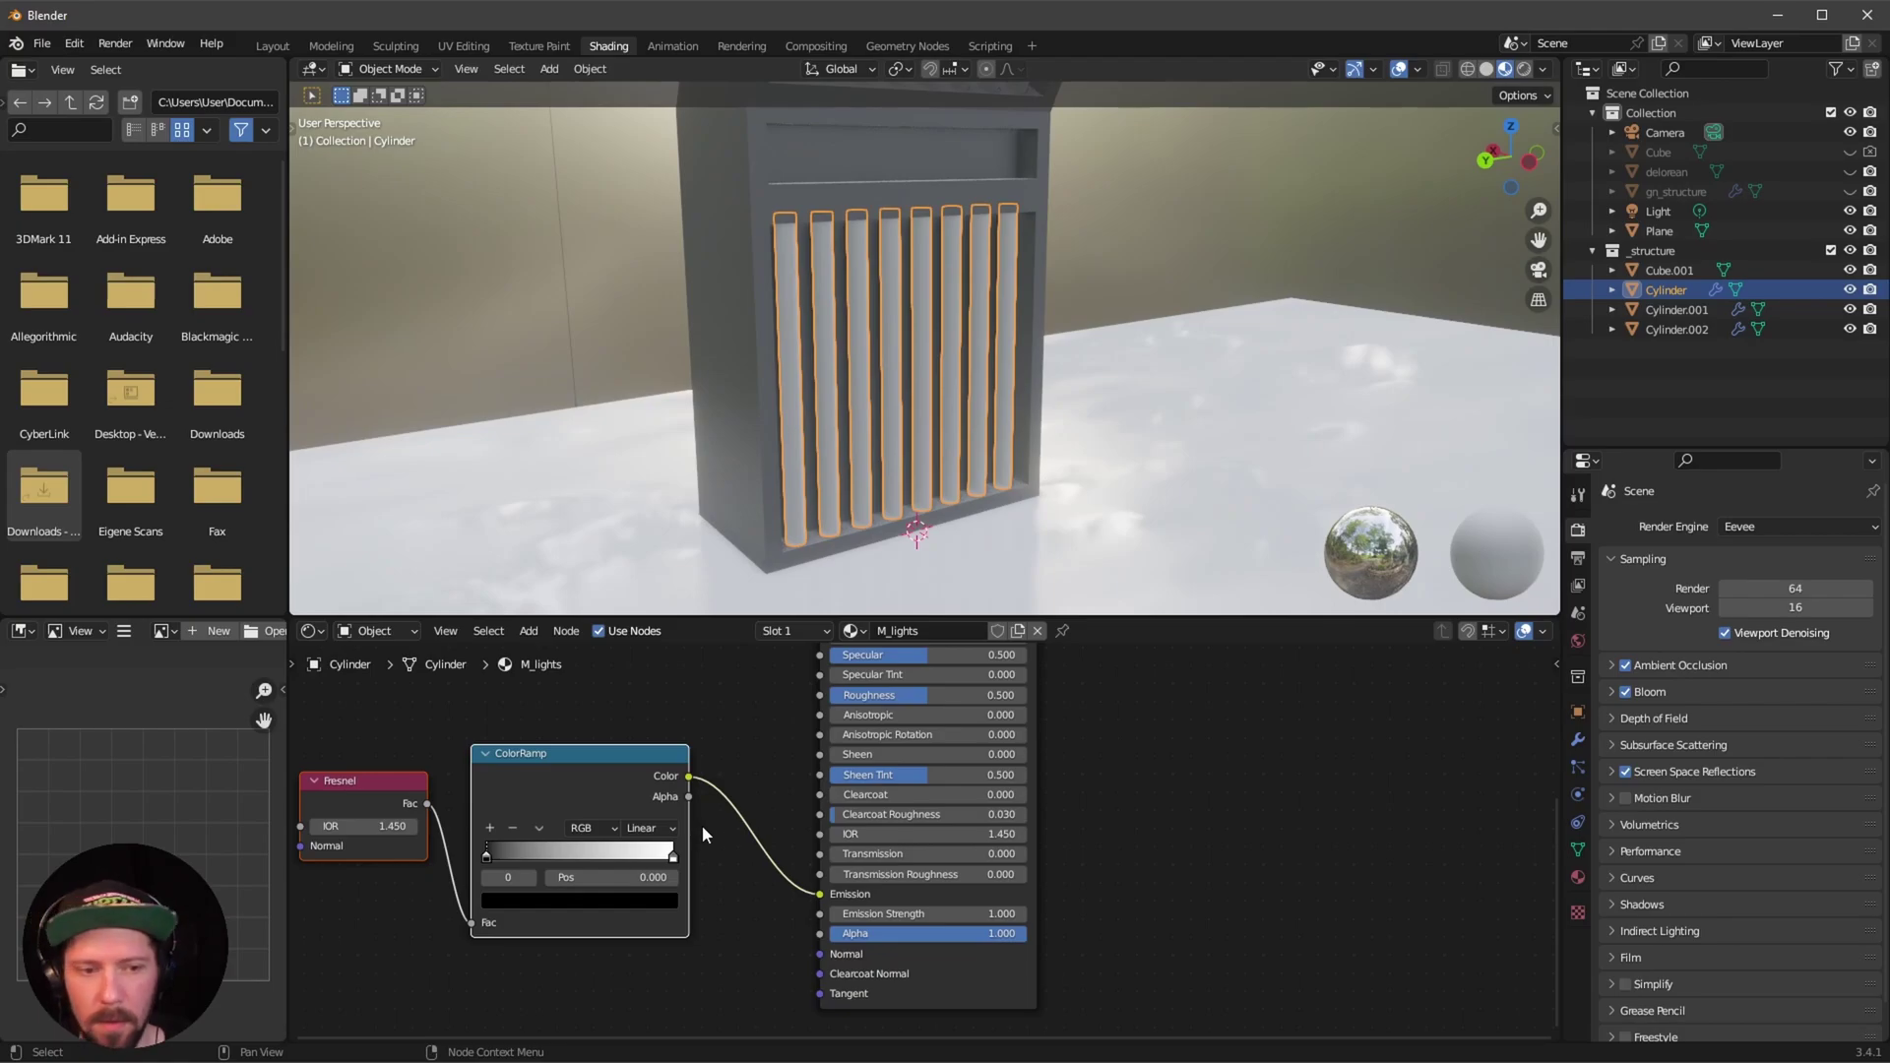
{"action": "key", "text": "z"}
{"action": "left_click", "coordinate": [949, 368]}
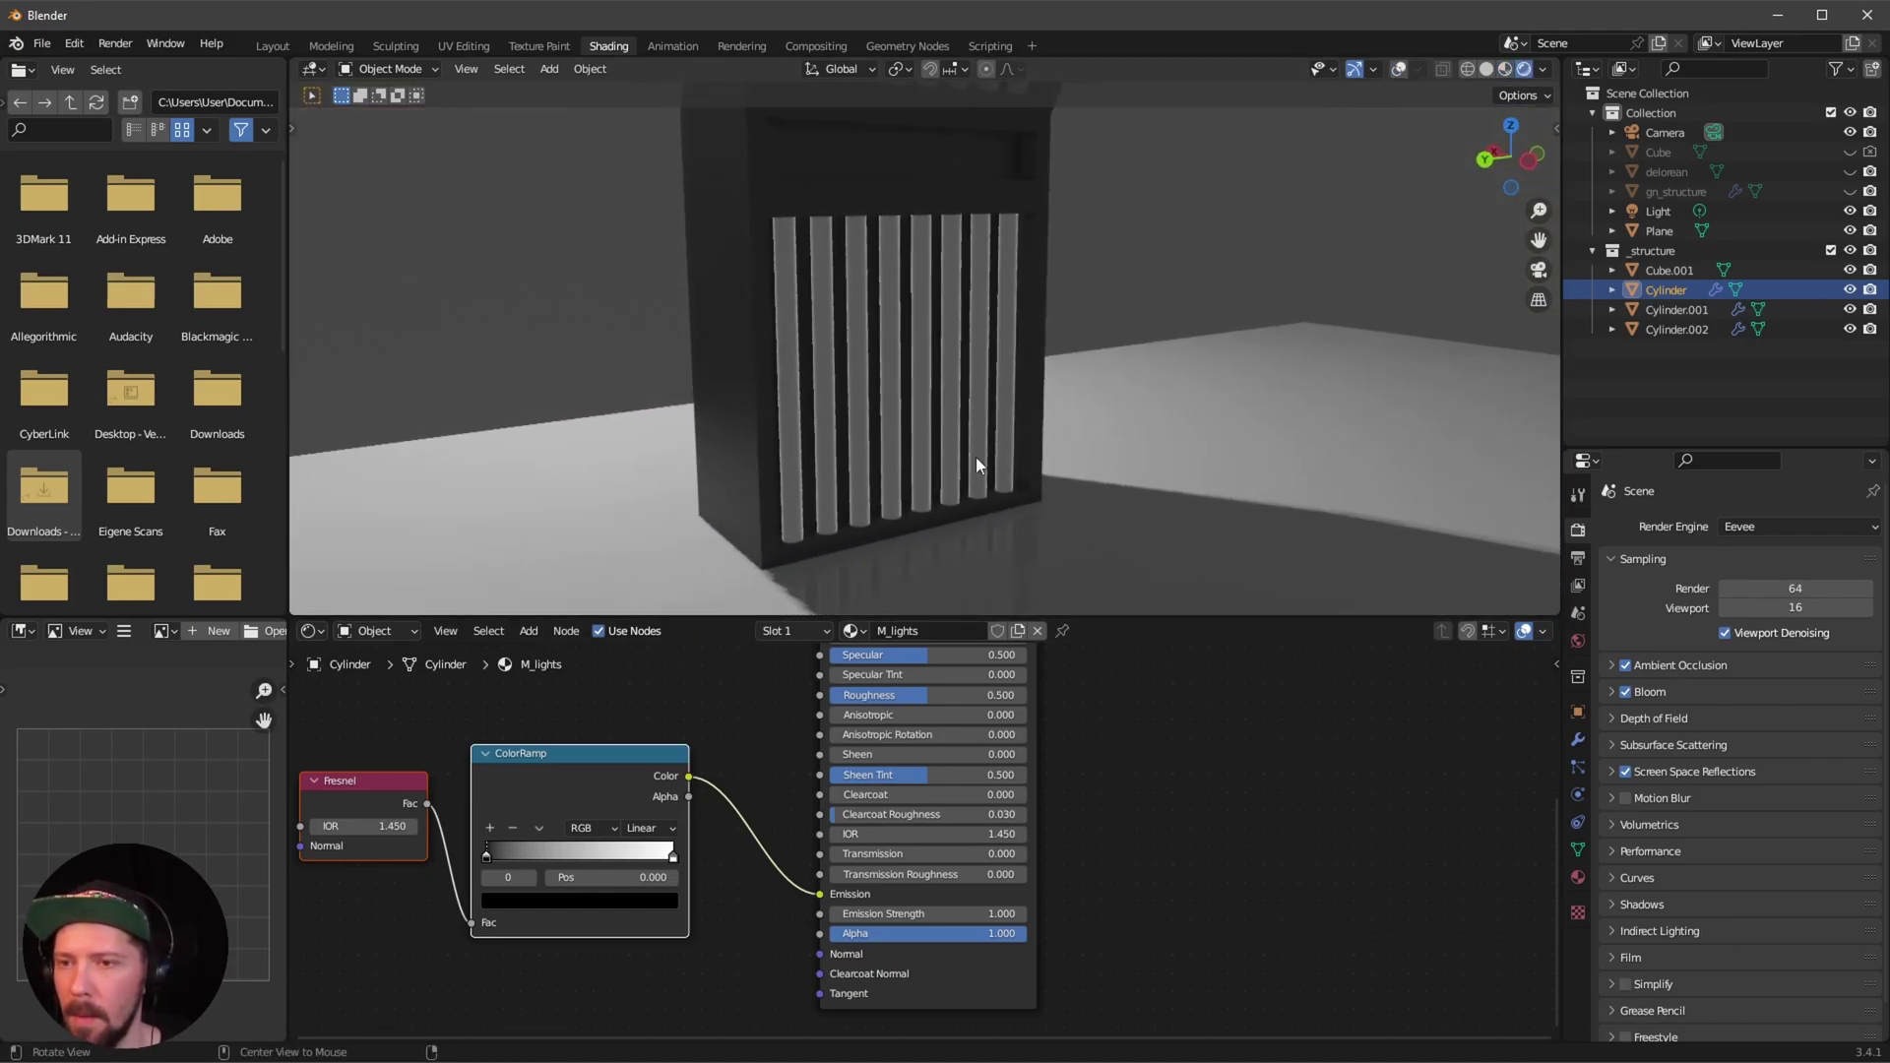
{"action": "middle_click_drag", "start_coordinate": [976, 457], "coordinate": [1181, 413]}
{"action": "scroll", "coordinate": [995, 462], "scroll_direction": "up", "scroll_amount": 4}
{"action": "middle_click_drag", "start_coordinate": [995, 463], "coordinate": [942, 480]}
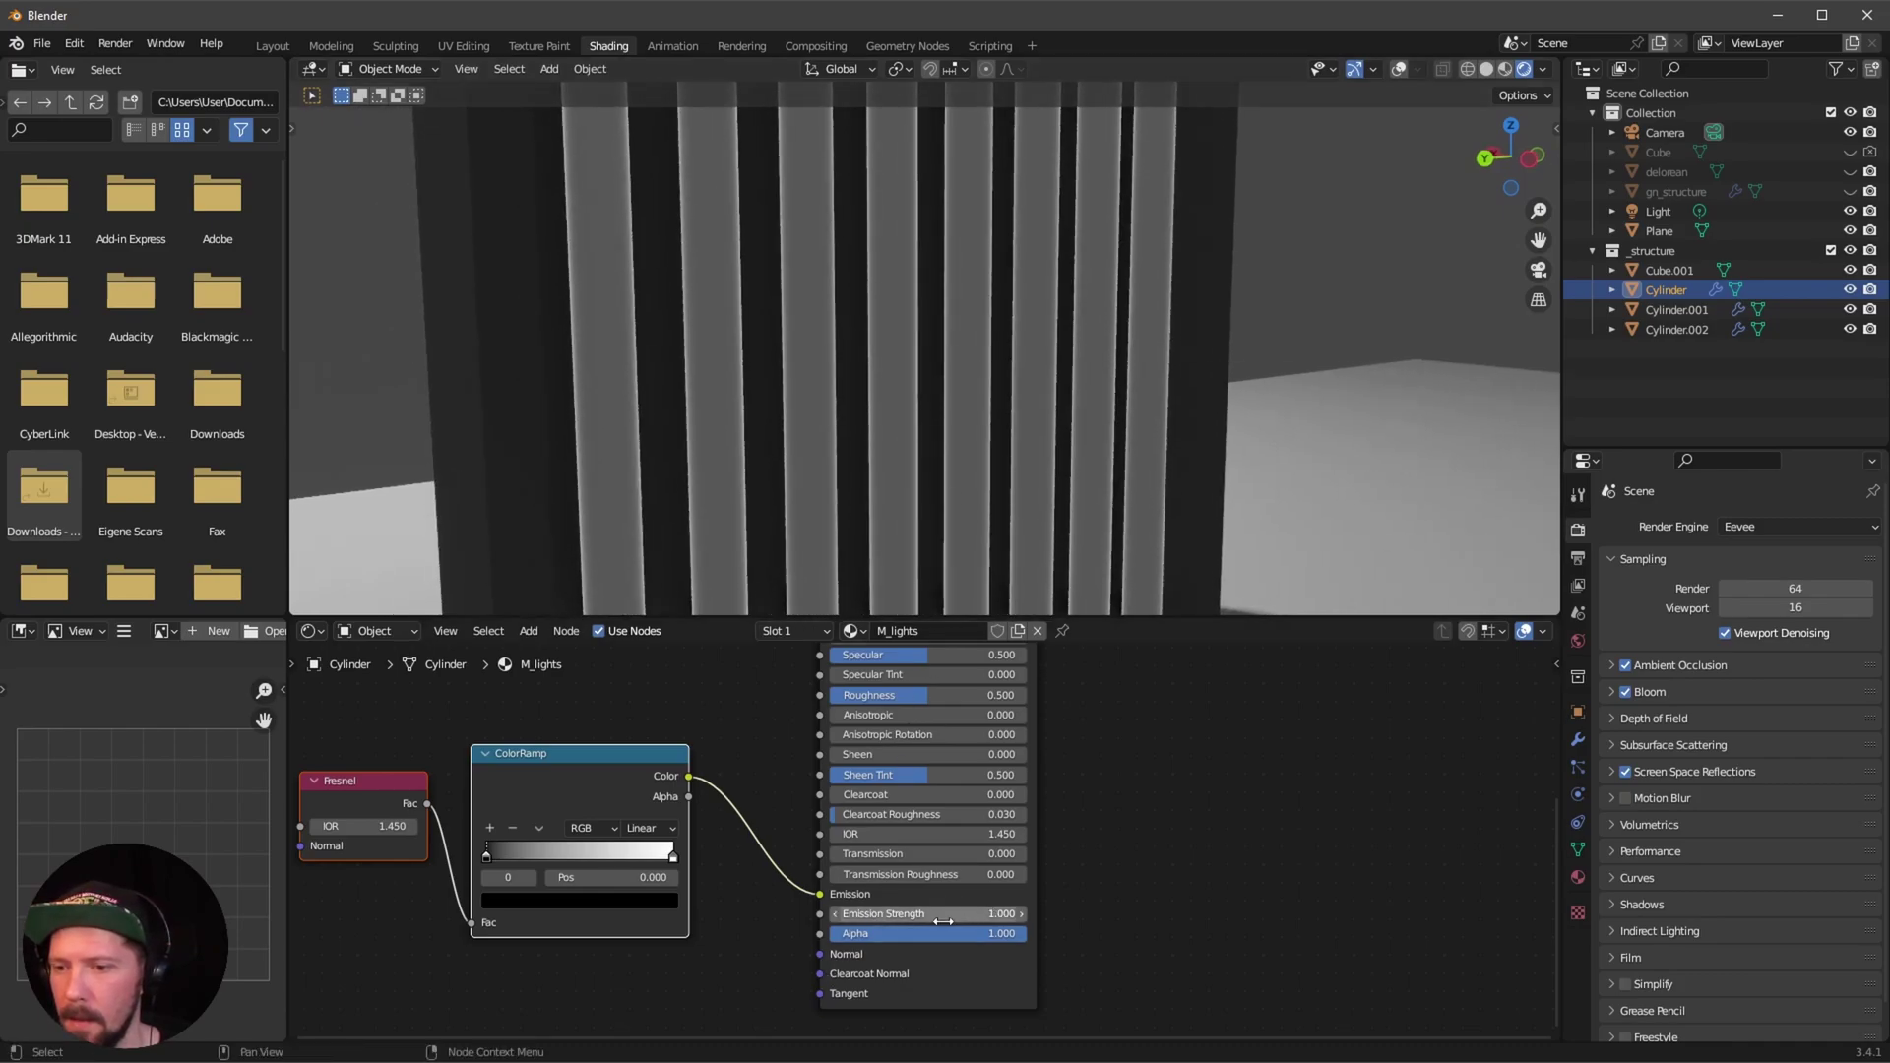
Set the Emission Strength of the M_lights material to 2.
{"action": "left_click_drag", "start_coordinate": [943, 921], "coordinate": [983, 915]}
{"action": "left_click", "coordinate": [980, 909]}
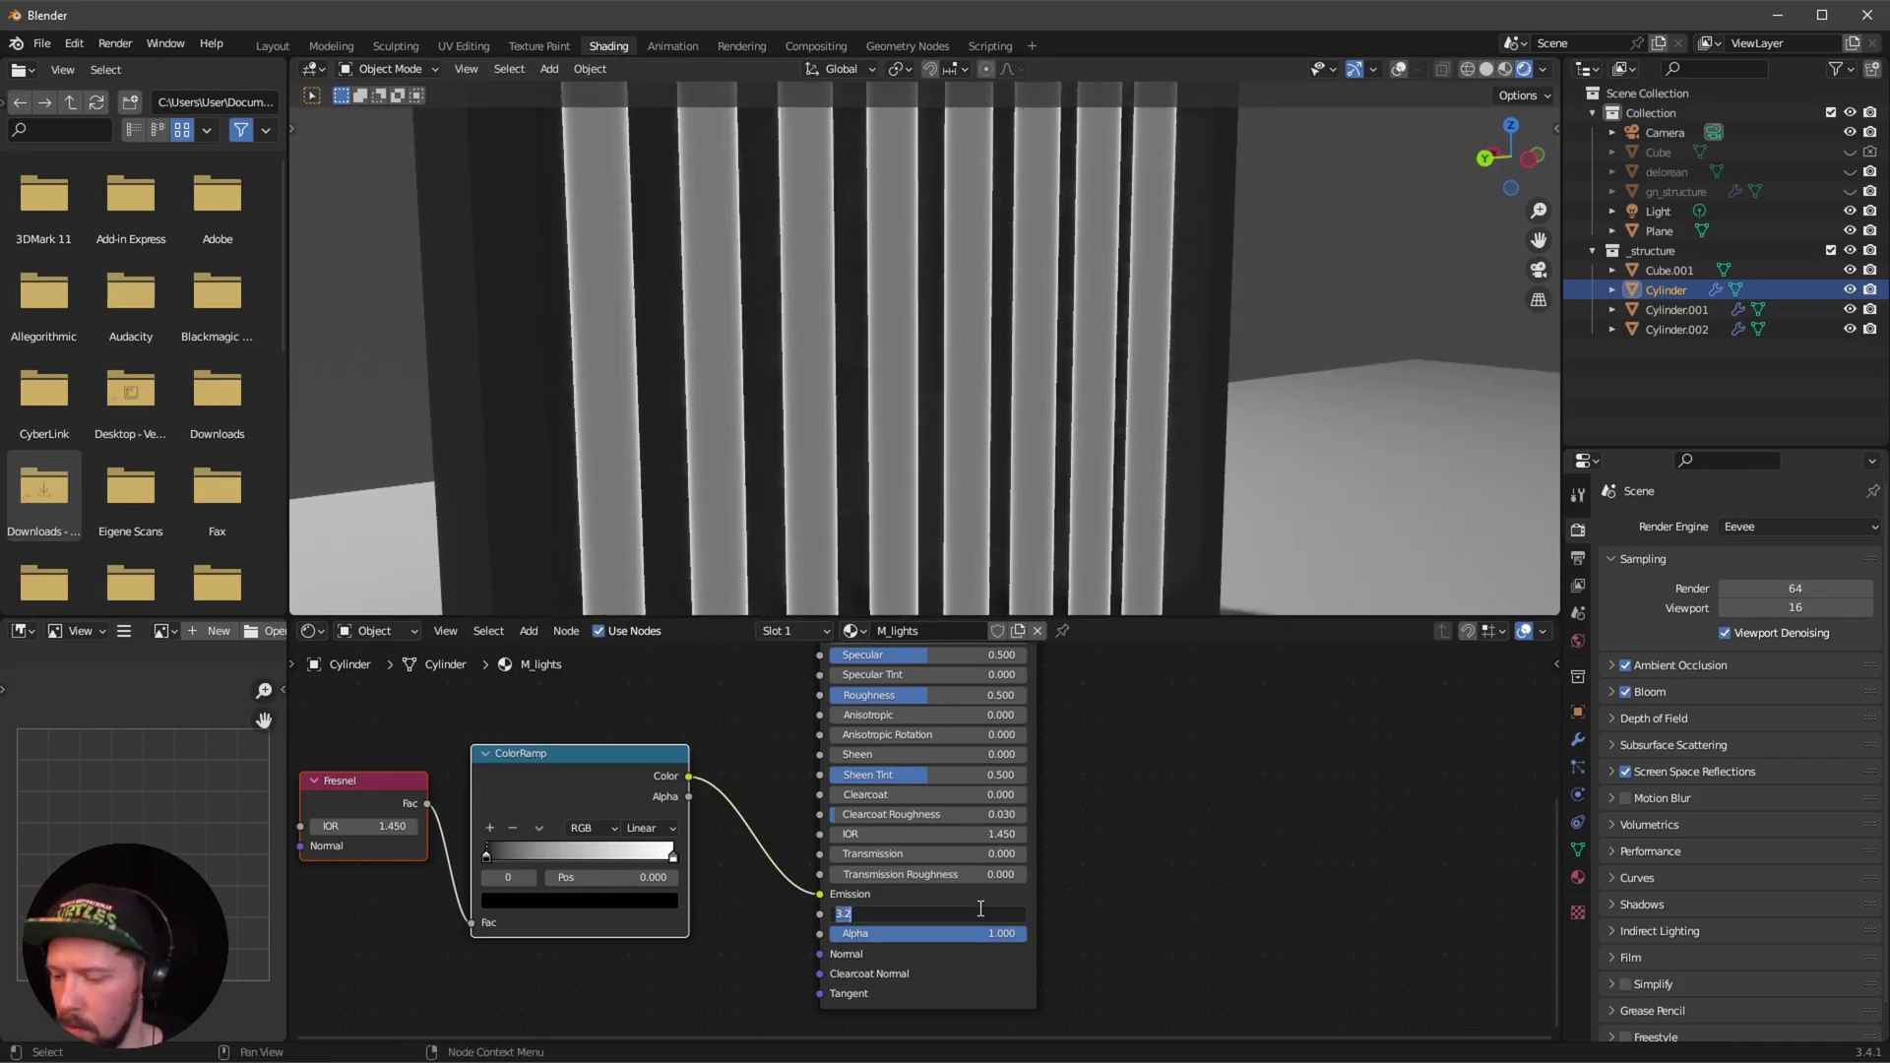
{"action": "type", "text": "2"}
{"action": "key", "text": "Return"}
{"action": "middle_click_drag", "start_coordinate": [900, 423], "coordinate": [879, 429]}
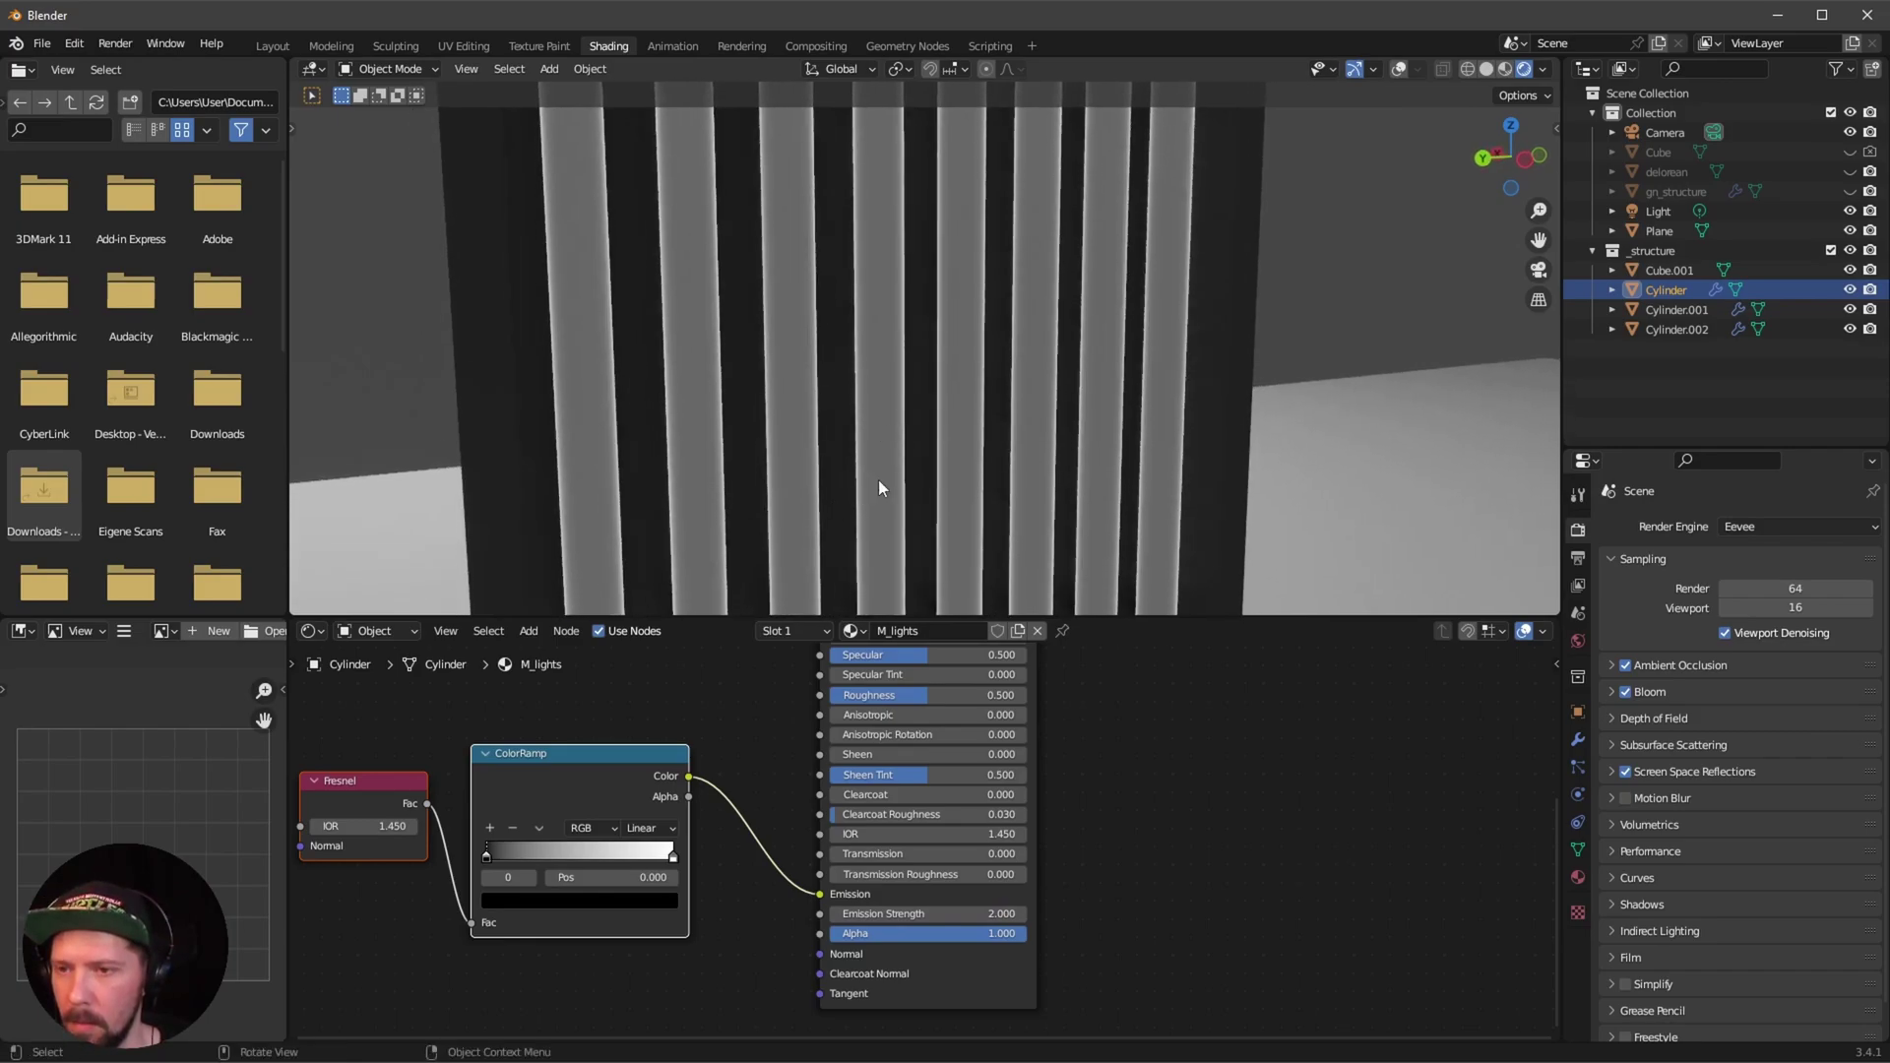
Set the Fresnel node's IOR to 0.65 and check the effect on the light tubes.
{"action": "middle_click_drag", "start_coordinate": [630, 729], "coordinate": [725, 729]}
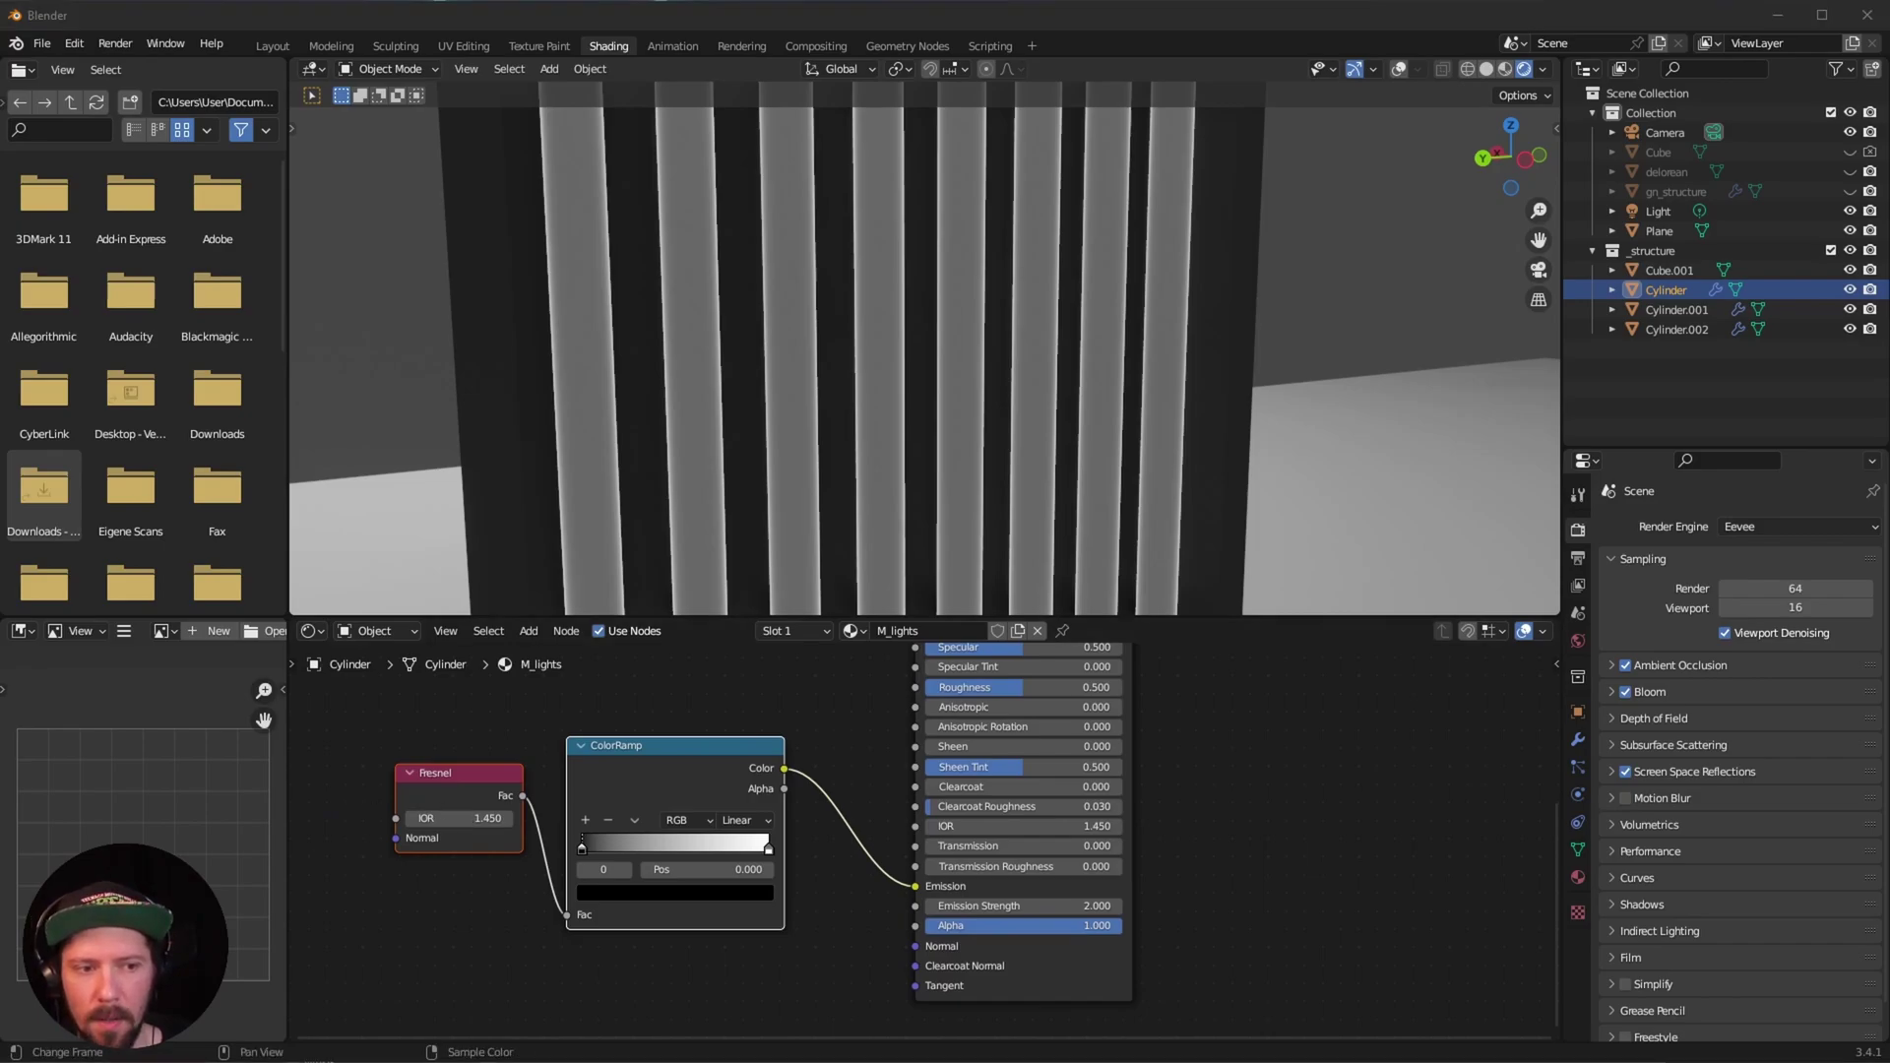
{"action": "double_click", "coordinate": [476, 819]}
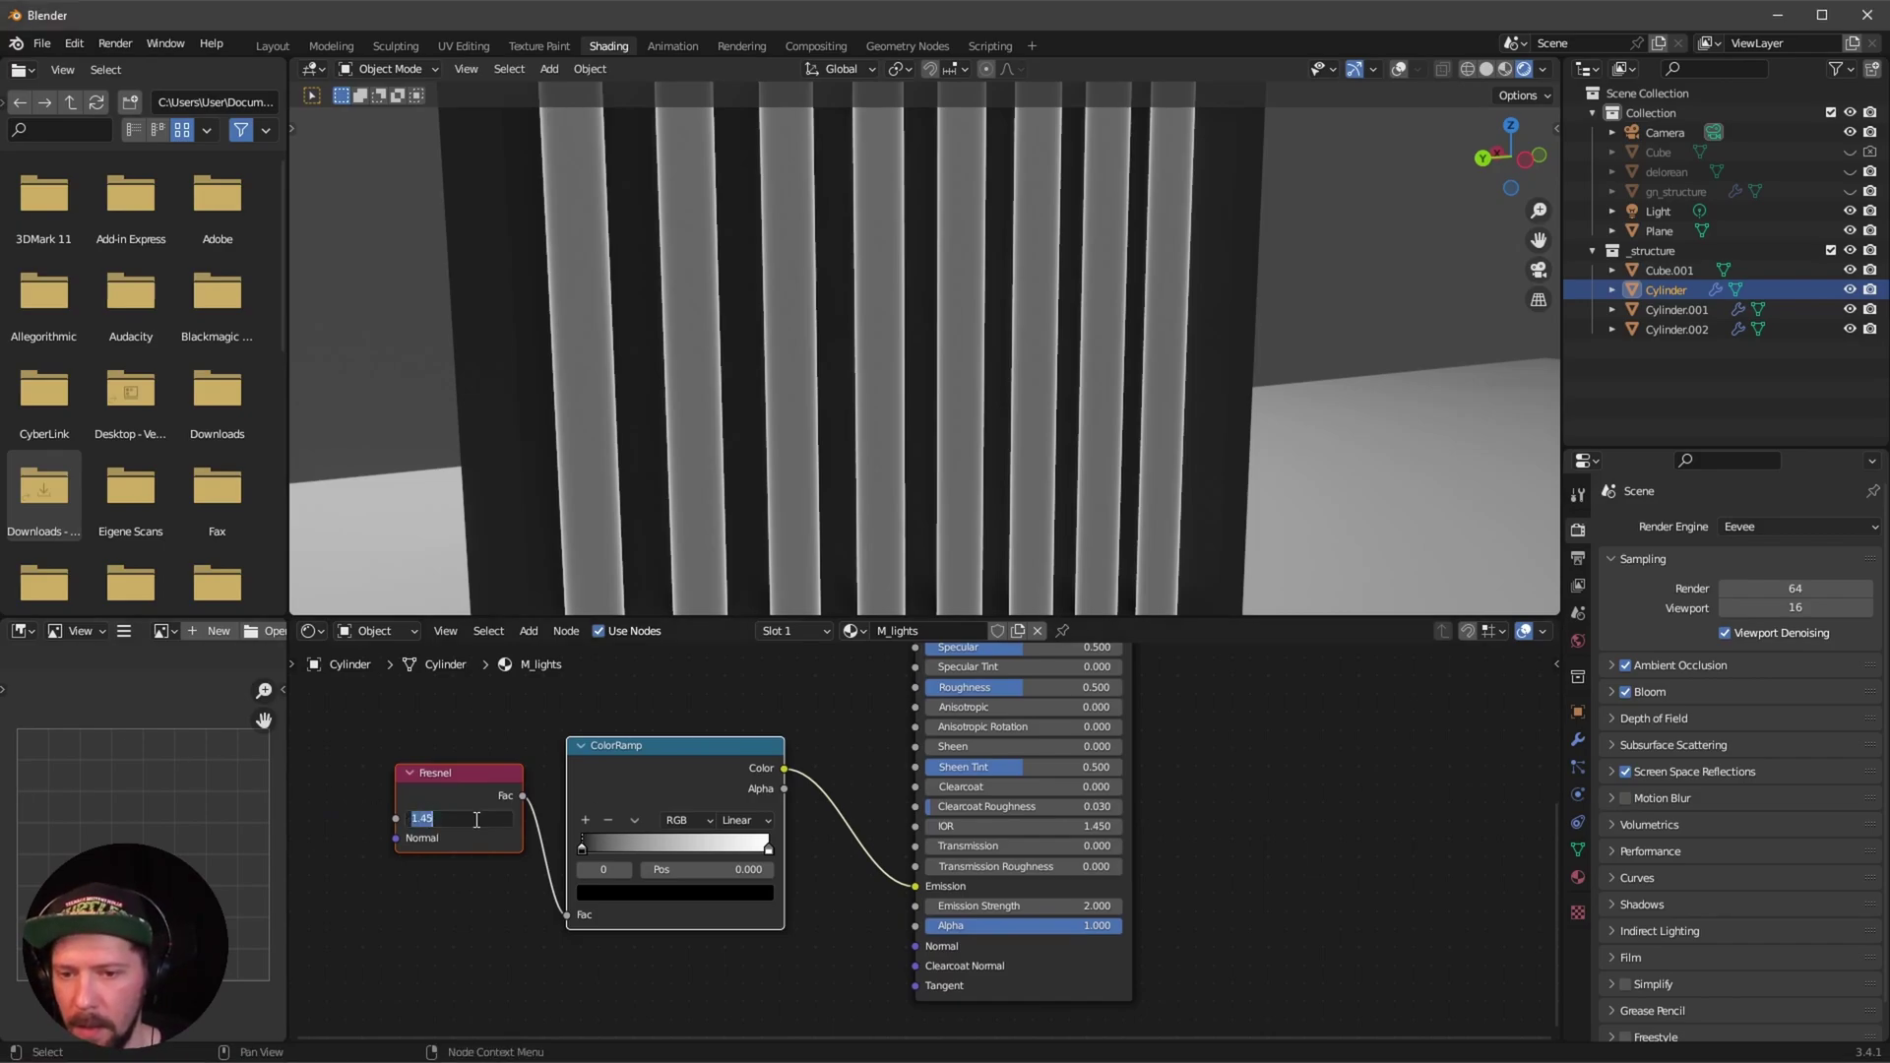
{"action": "type", "text": ".6"}
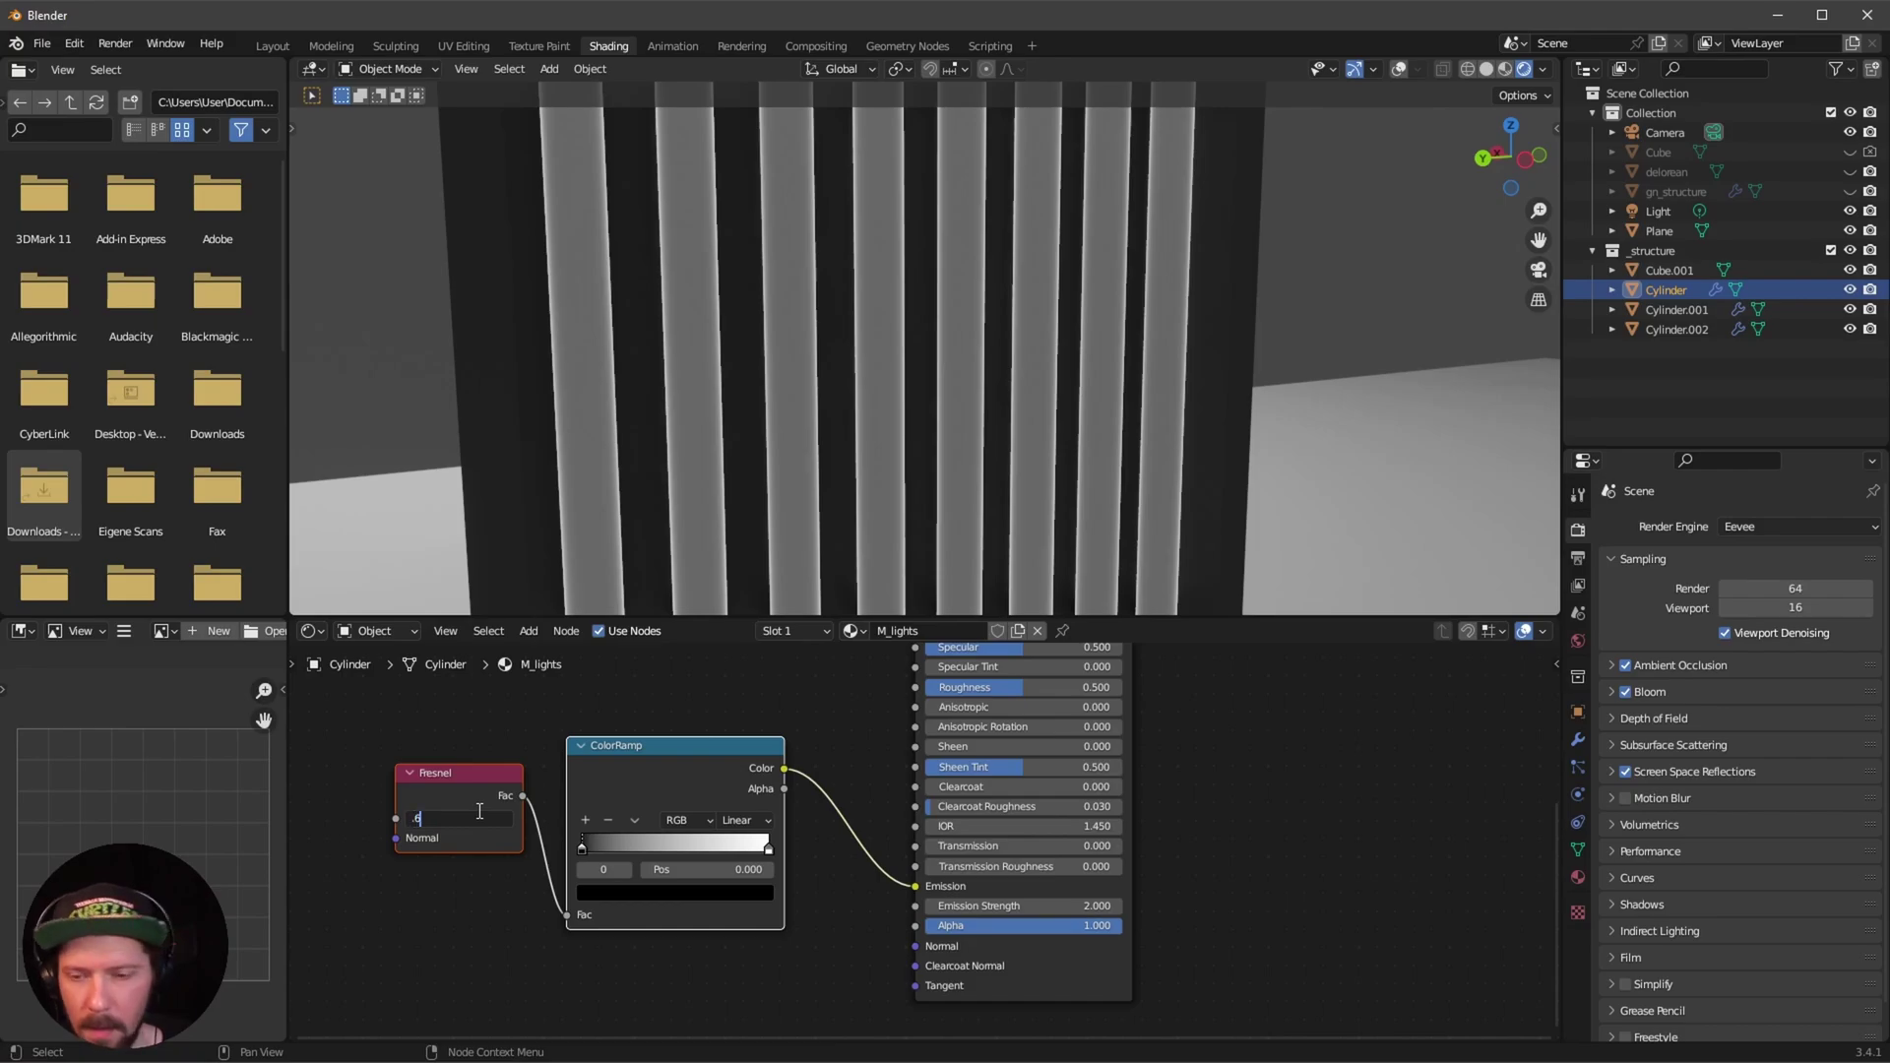
{"action": "type", "text": "5"}
{"action": "key", "text": "Return"}
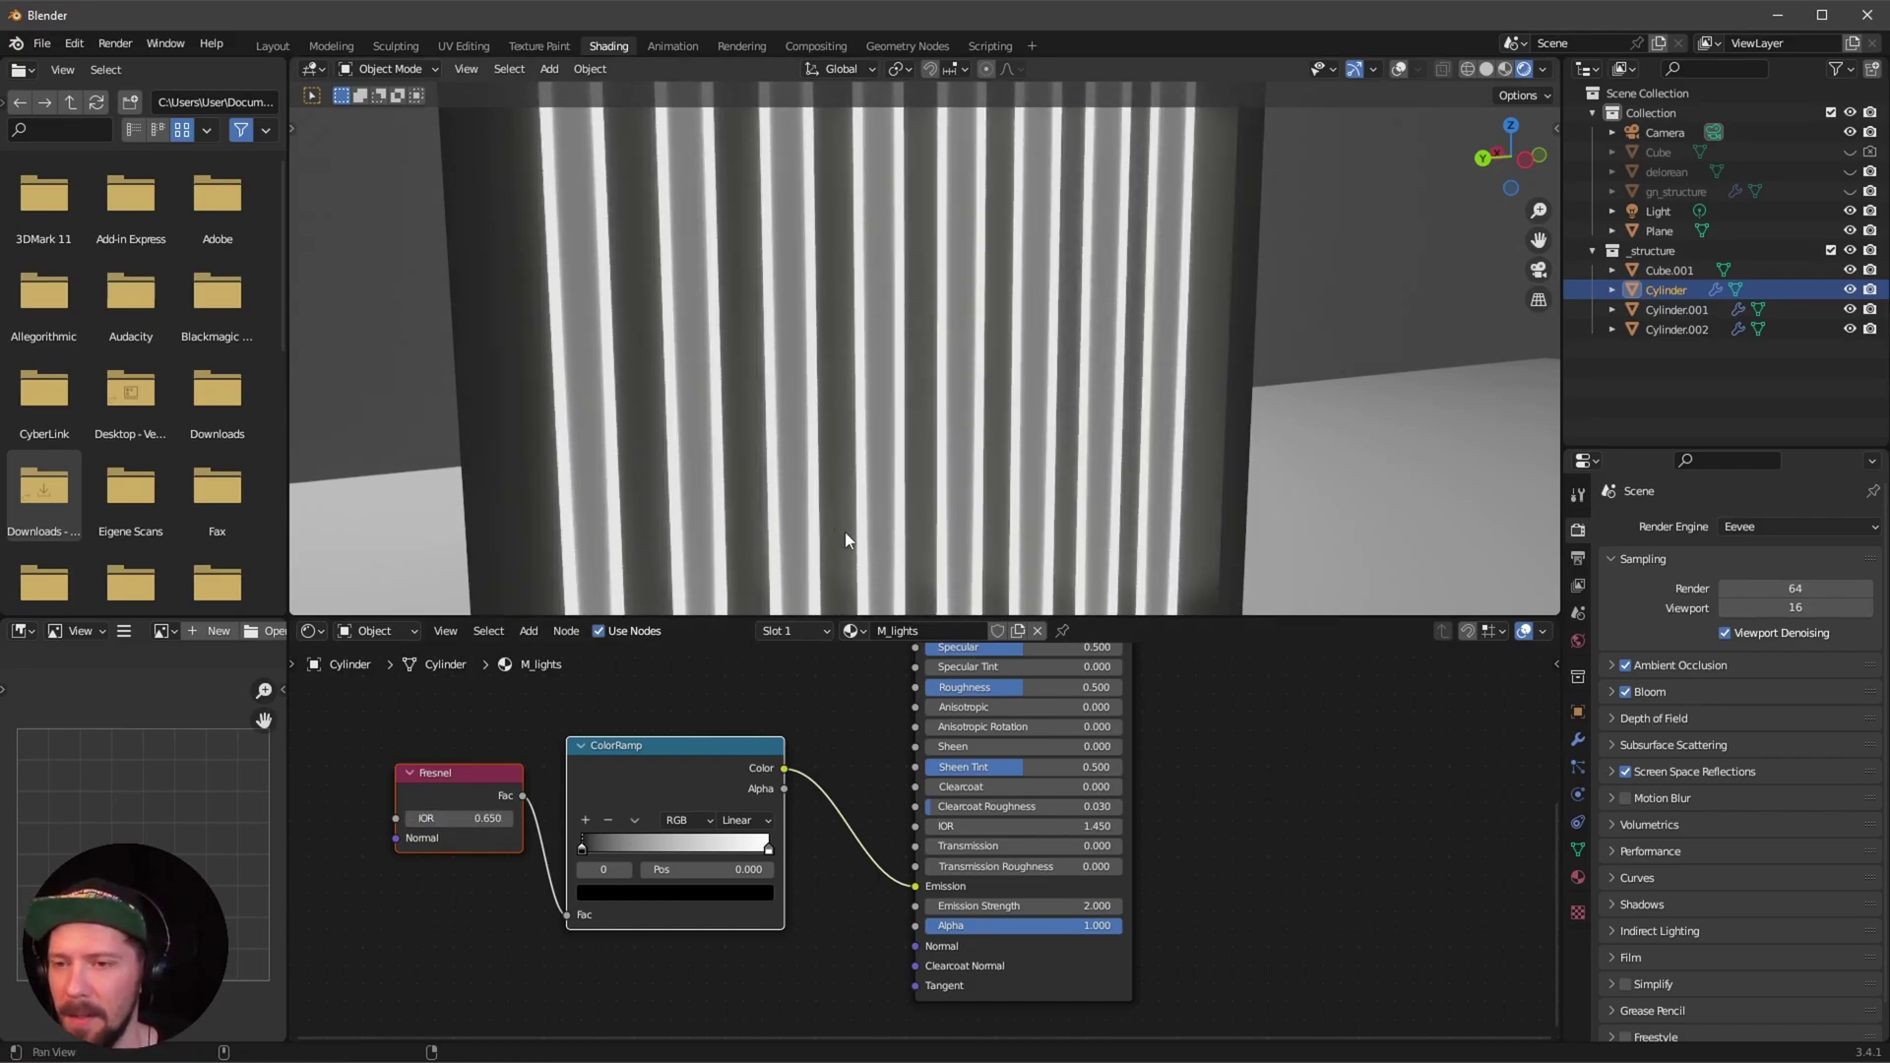
{"action": "middle_click_drag", "start_coordinate": [845, 532], "coordinate": [784, 532]}
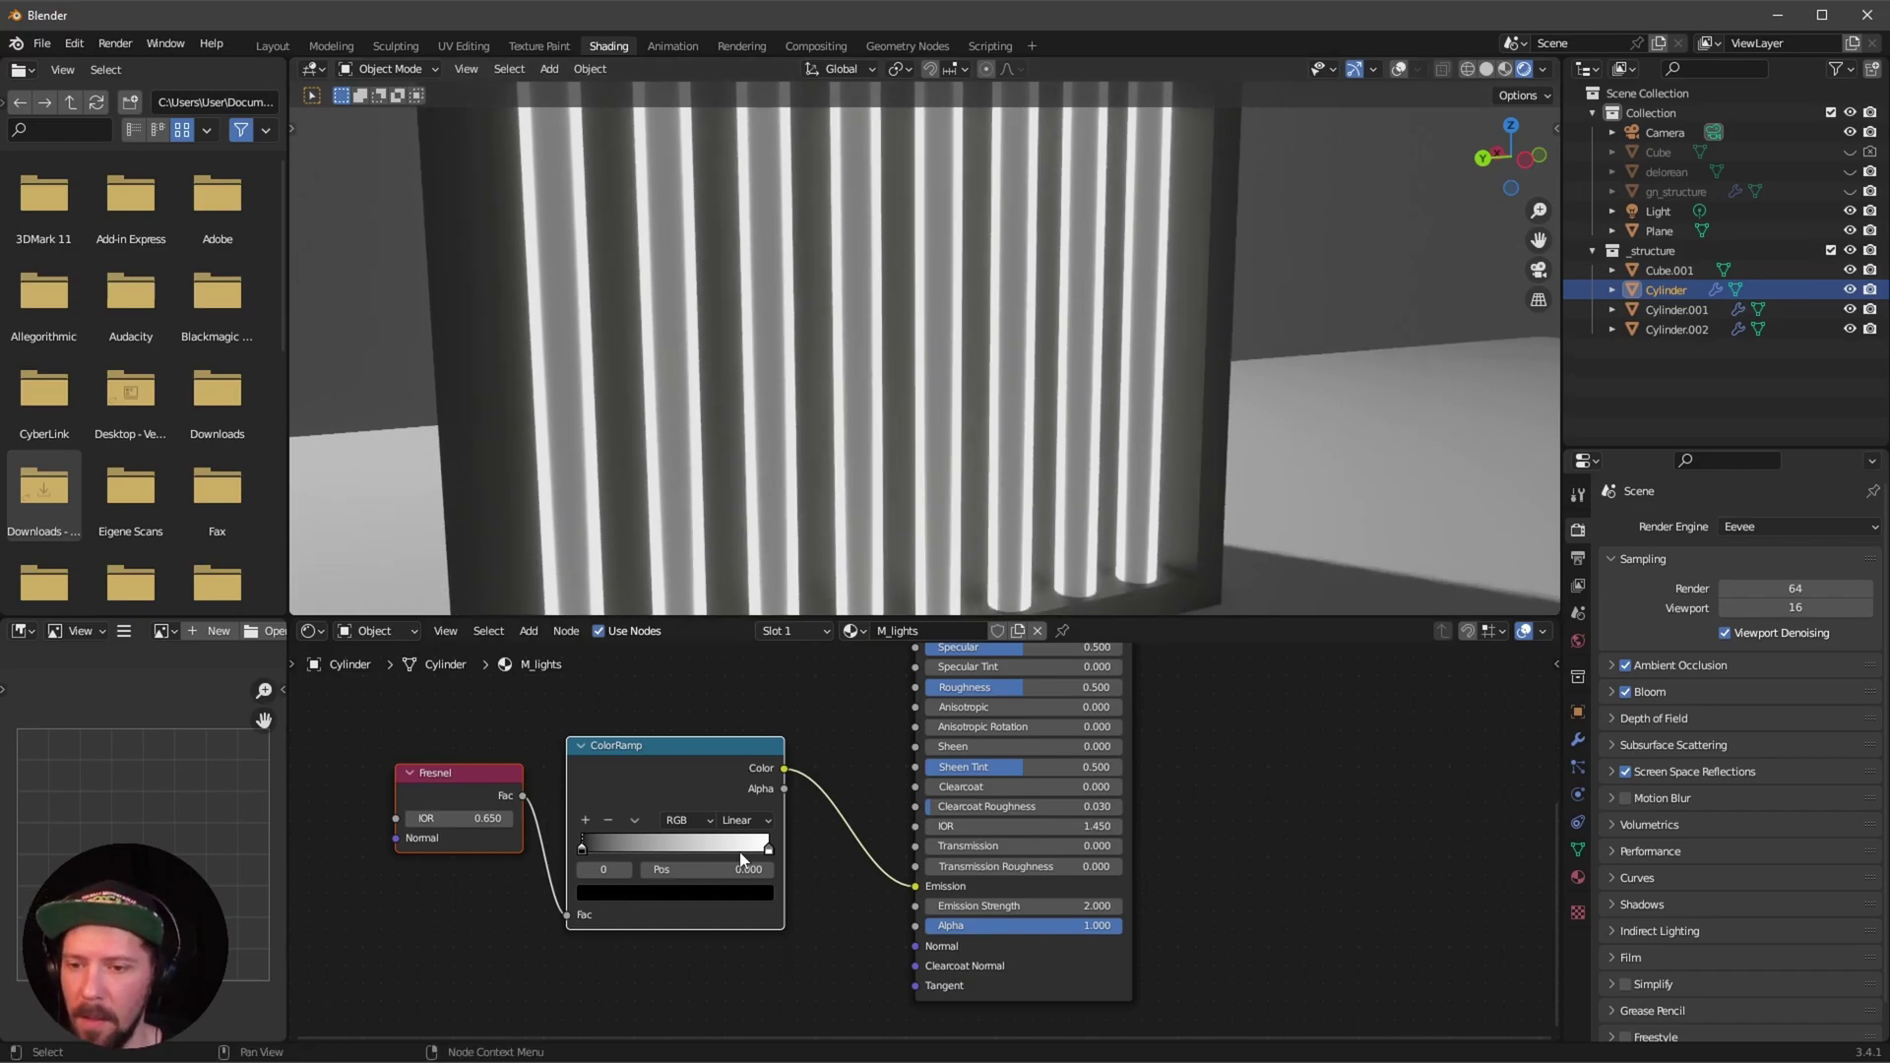
Insert an Invert node between the ColorRamp's Color and the Principled BSDF's Emission in M_lights.
{"action": "left_click_drag", "start_coordinate": [916, 885], "coordinate": [838, 754]}
{"action": "type", "text": "inv"}
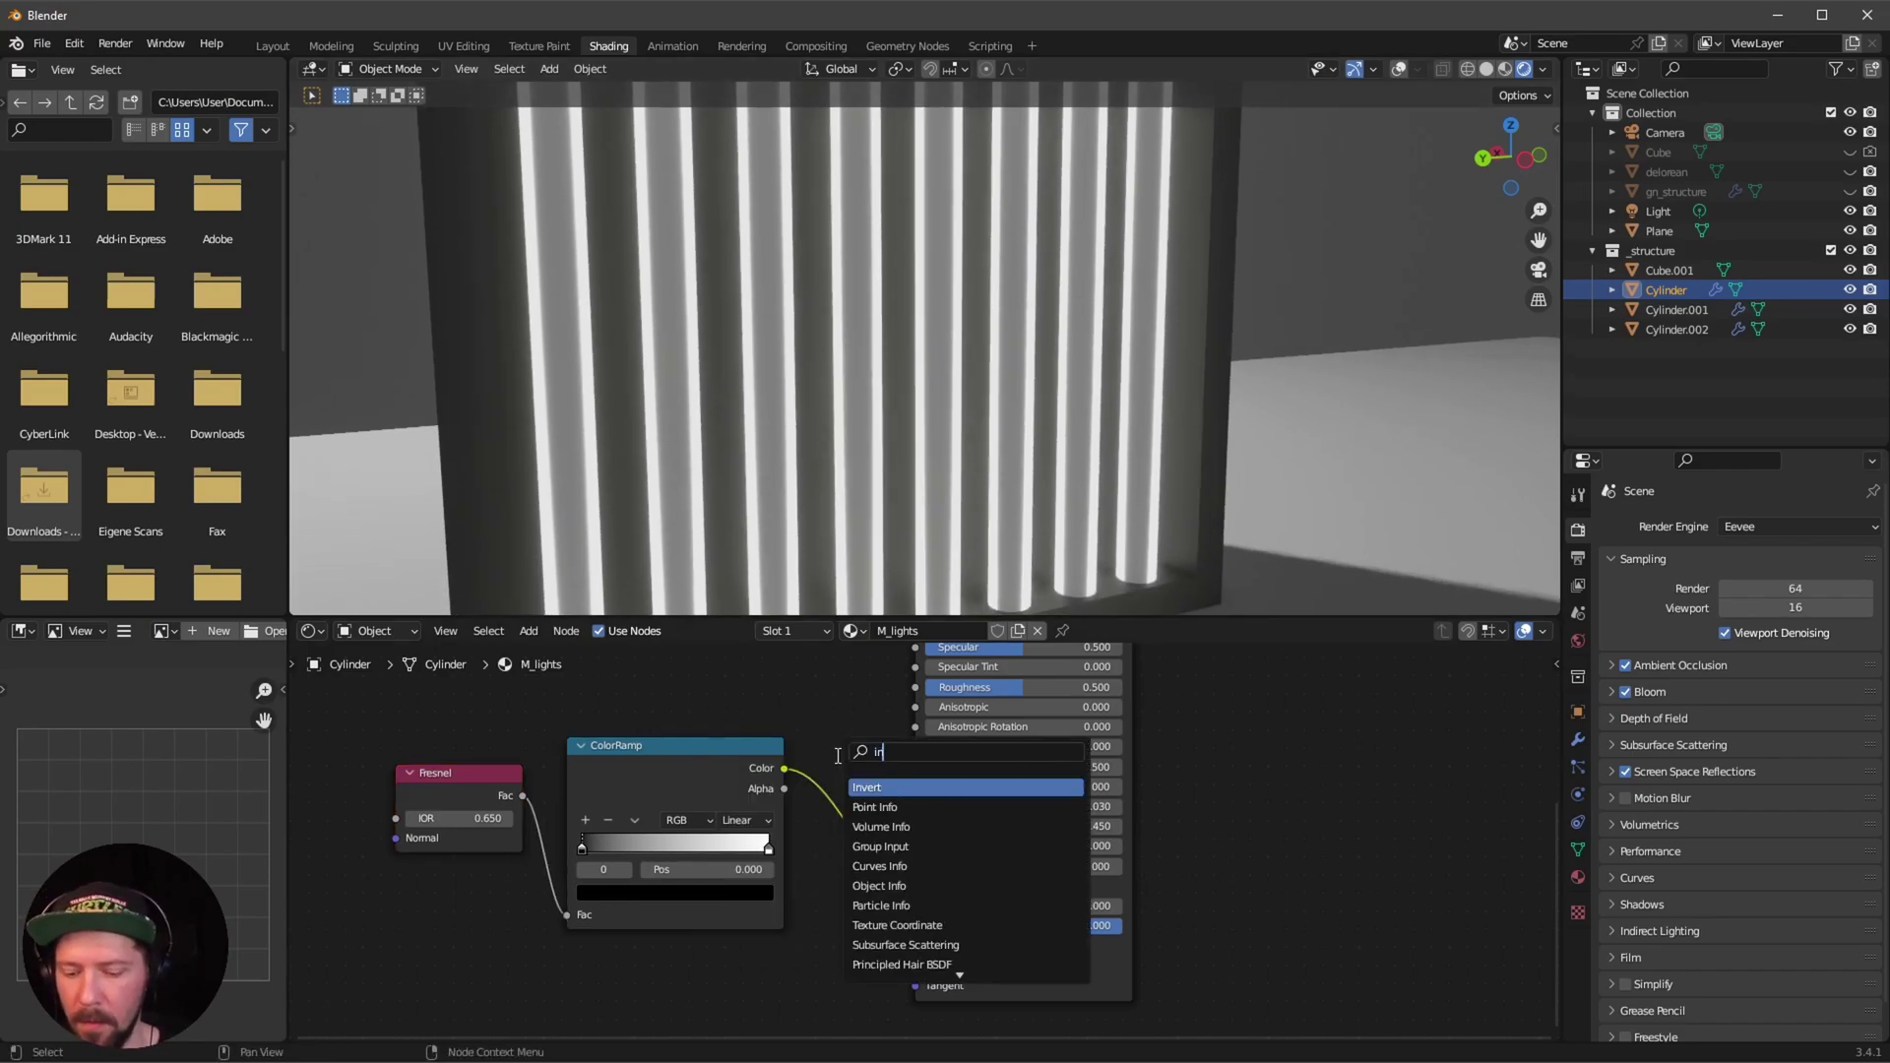
{"action": "left_click", "coordinate": [879, 789]}
{"action": "left_click", "coordinate": [860, 801]}
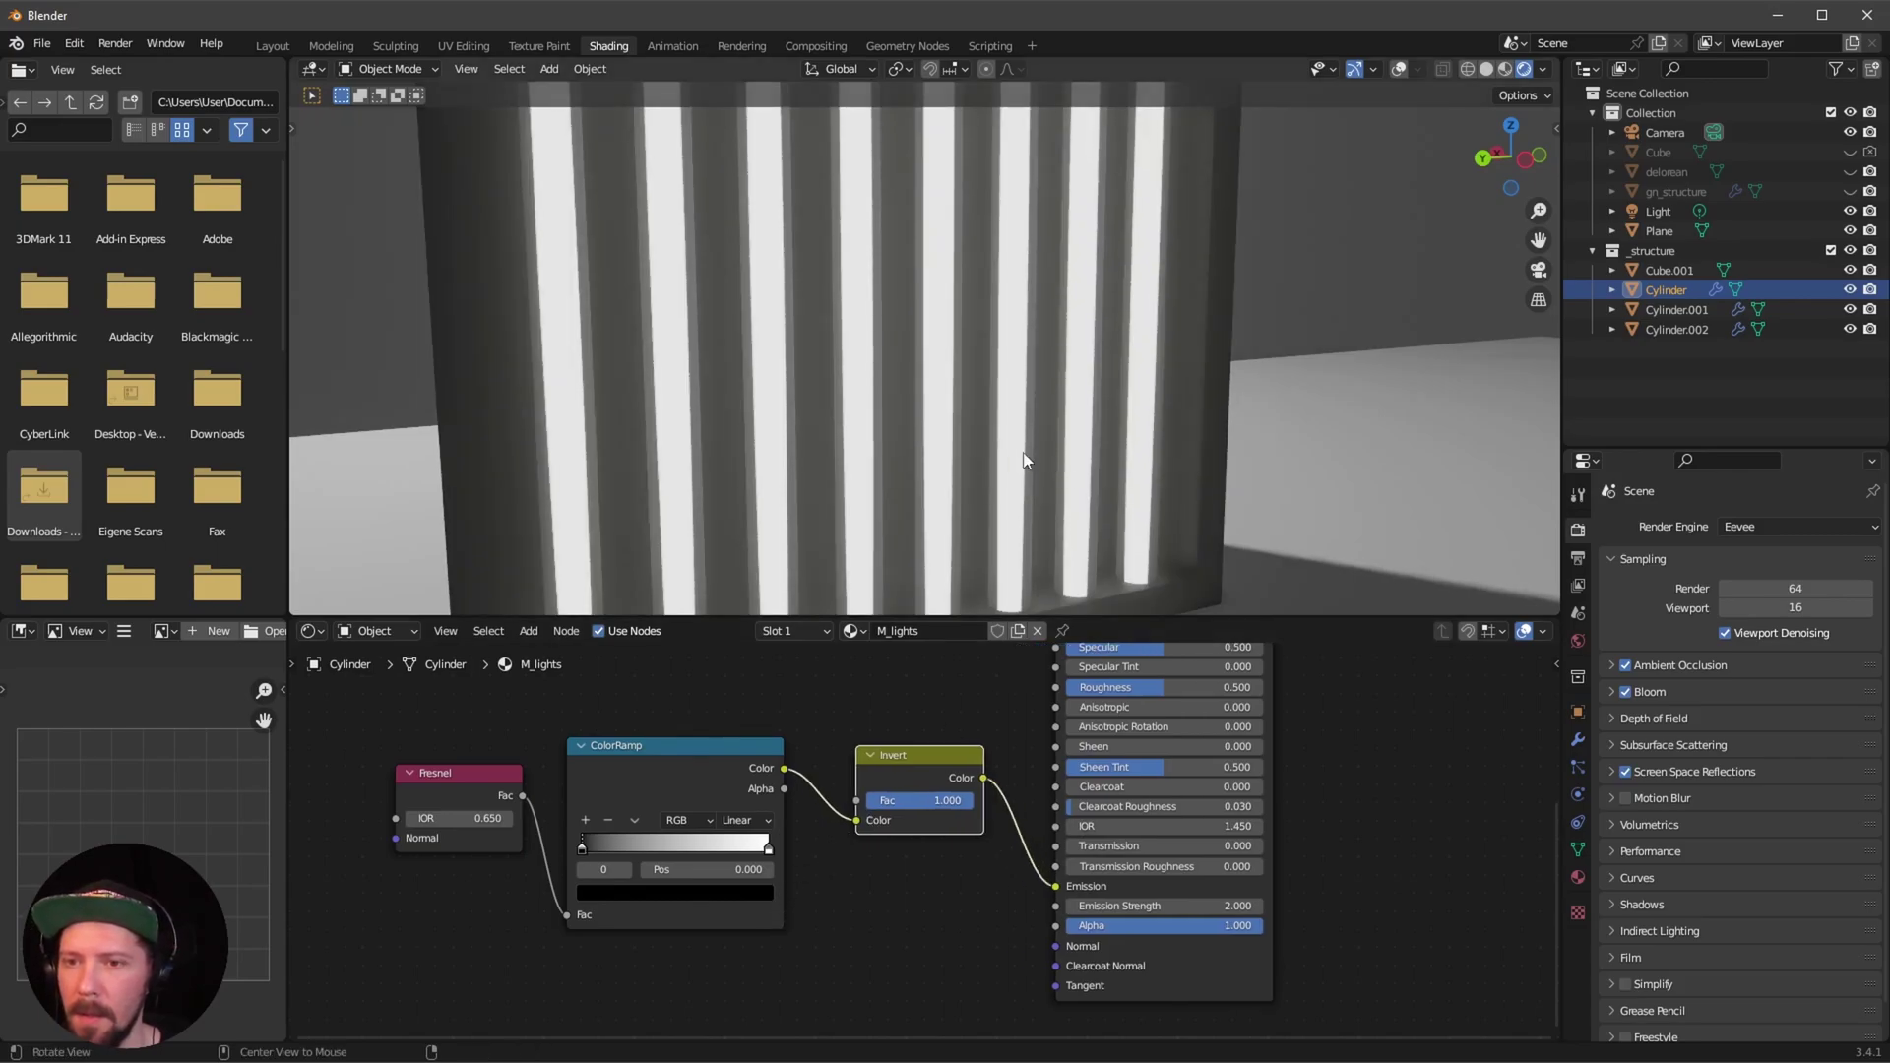
Assign the M_lights material to the slanted and ceiling light tubes, Cylinder.001 and Cylinder.002.
{"action": "middle_click_drag", "start_coordinate": [1024, 455], "coordinate": [923, 505]}
{"action": "scroll", "coordinate": [926, 694], "scroll_direction": "down", "scroll_amount": 3}
{"action": "middle_click_drag", "start_coordinate": [930, 591], "coordinate": [860, 489]}
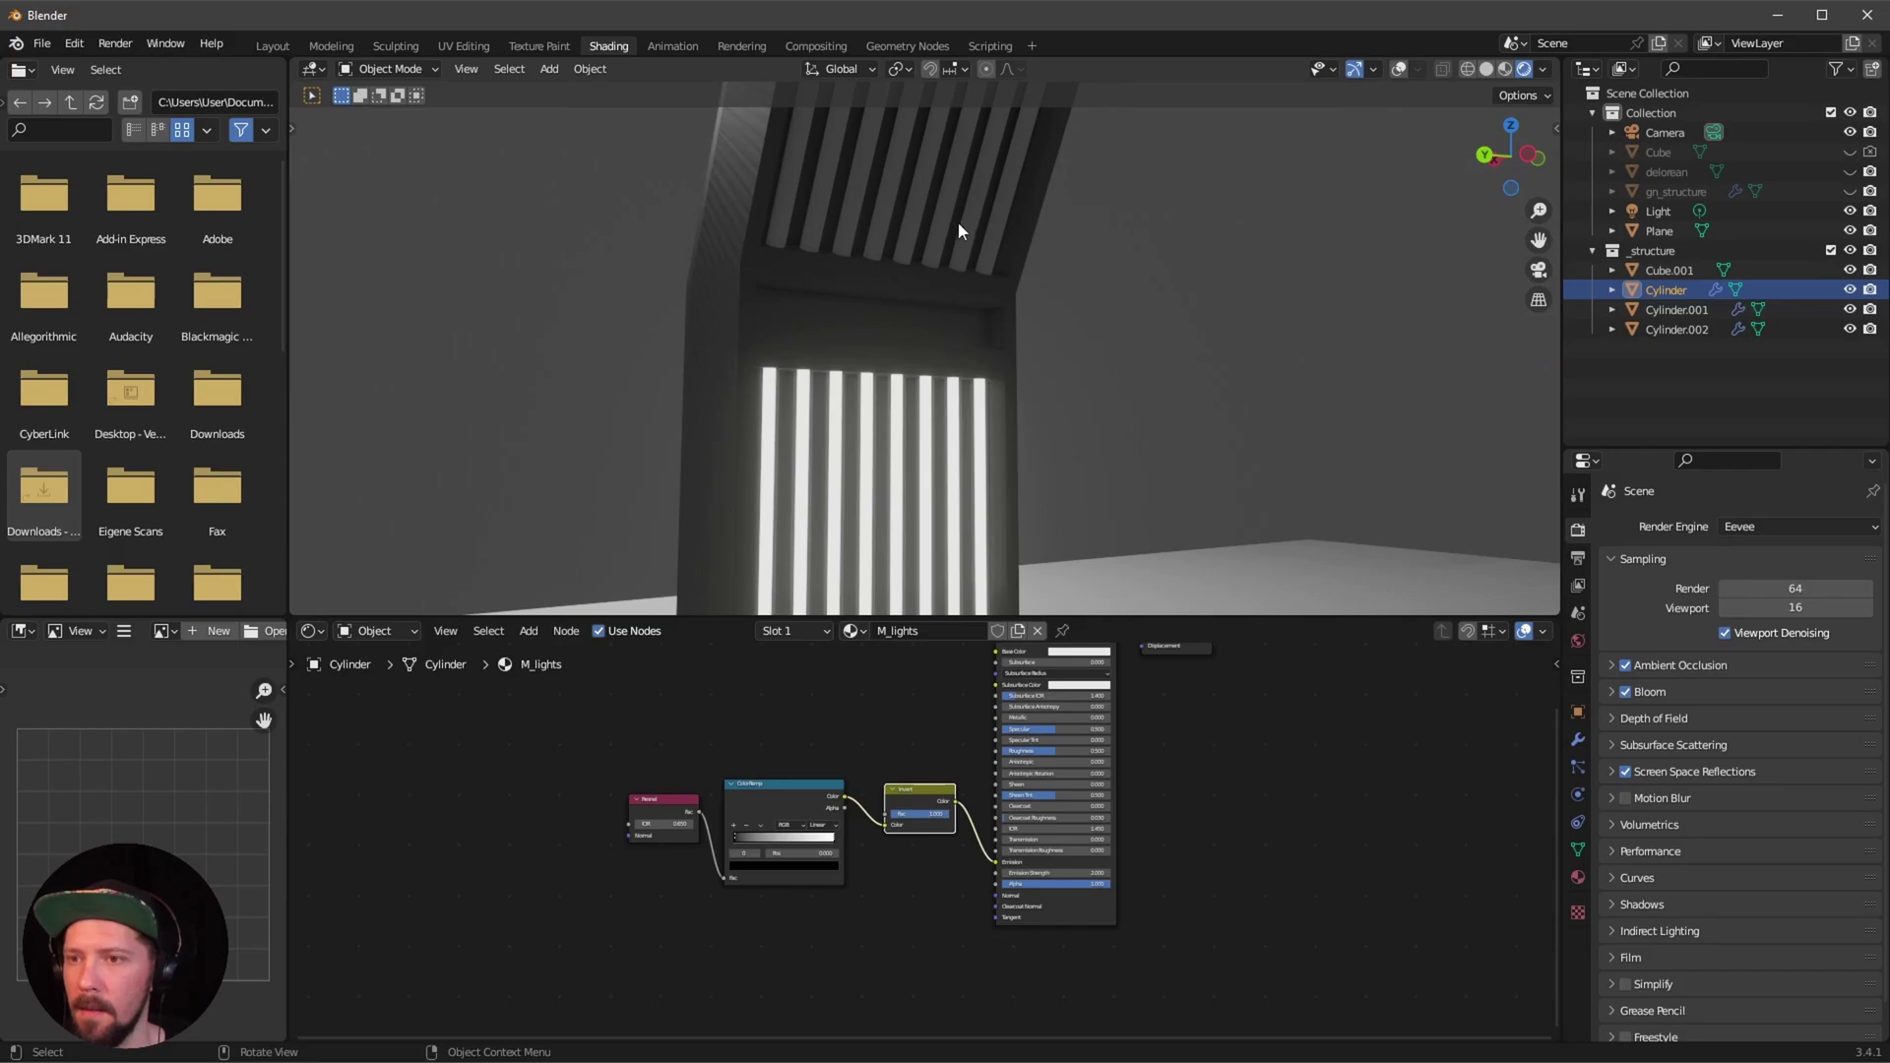
{"action": "left_click", "coordinate": [978, 252]}
{"action": "left_click", "coordinate": [882, 631]}
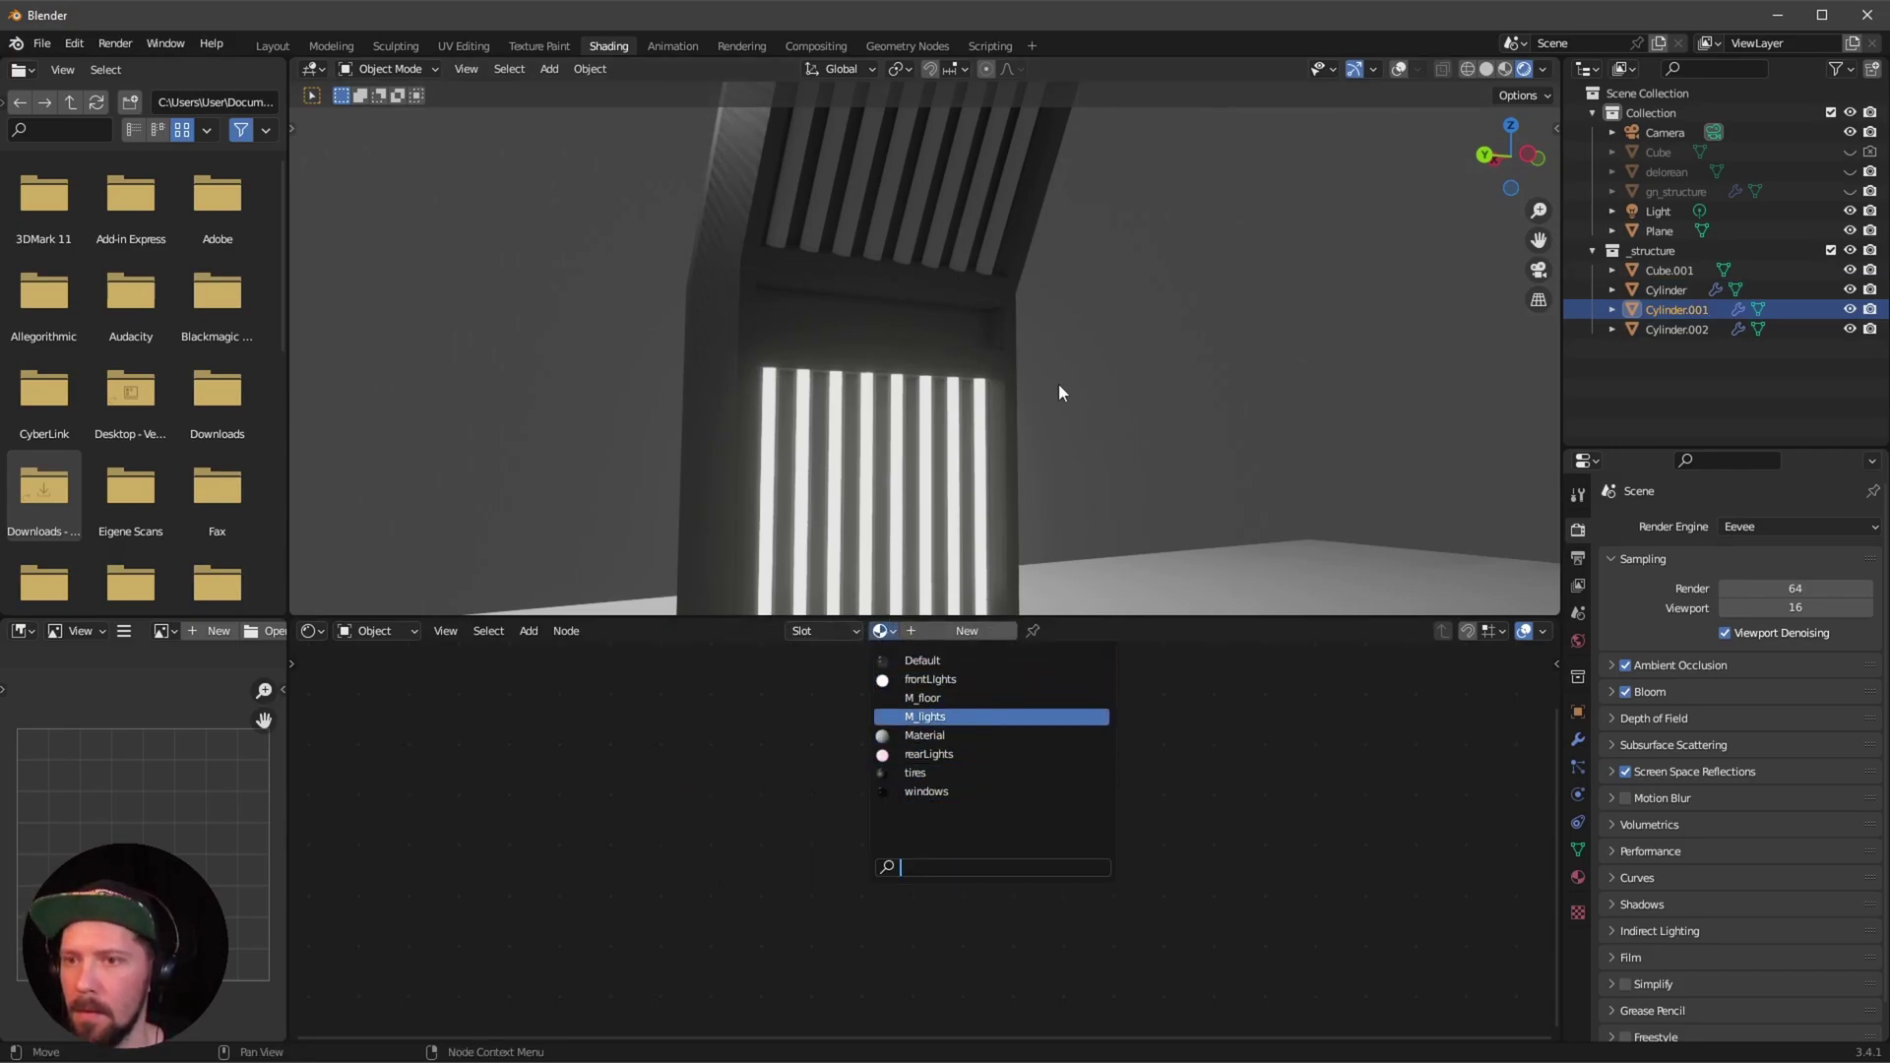
{"action": "key", "text": "Return"}
{"action": "middle_click_drag", "start_coordinate": [1071, 327], "coordinate": [997, 730]}
{"action": "middle_click_drag", "start_coordinate": [1055, 469], "coordinate": [1230, 462]}
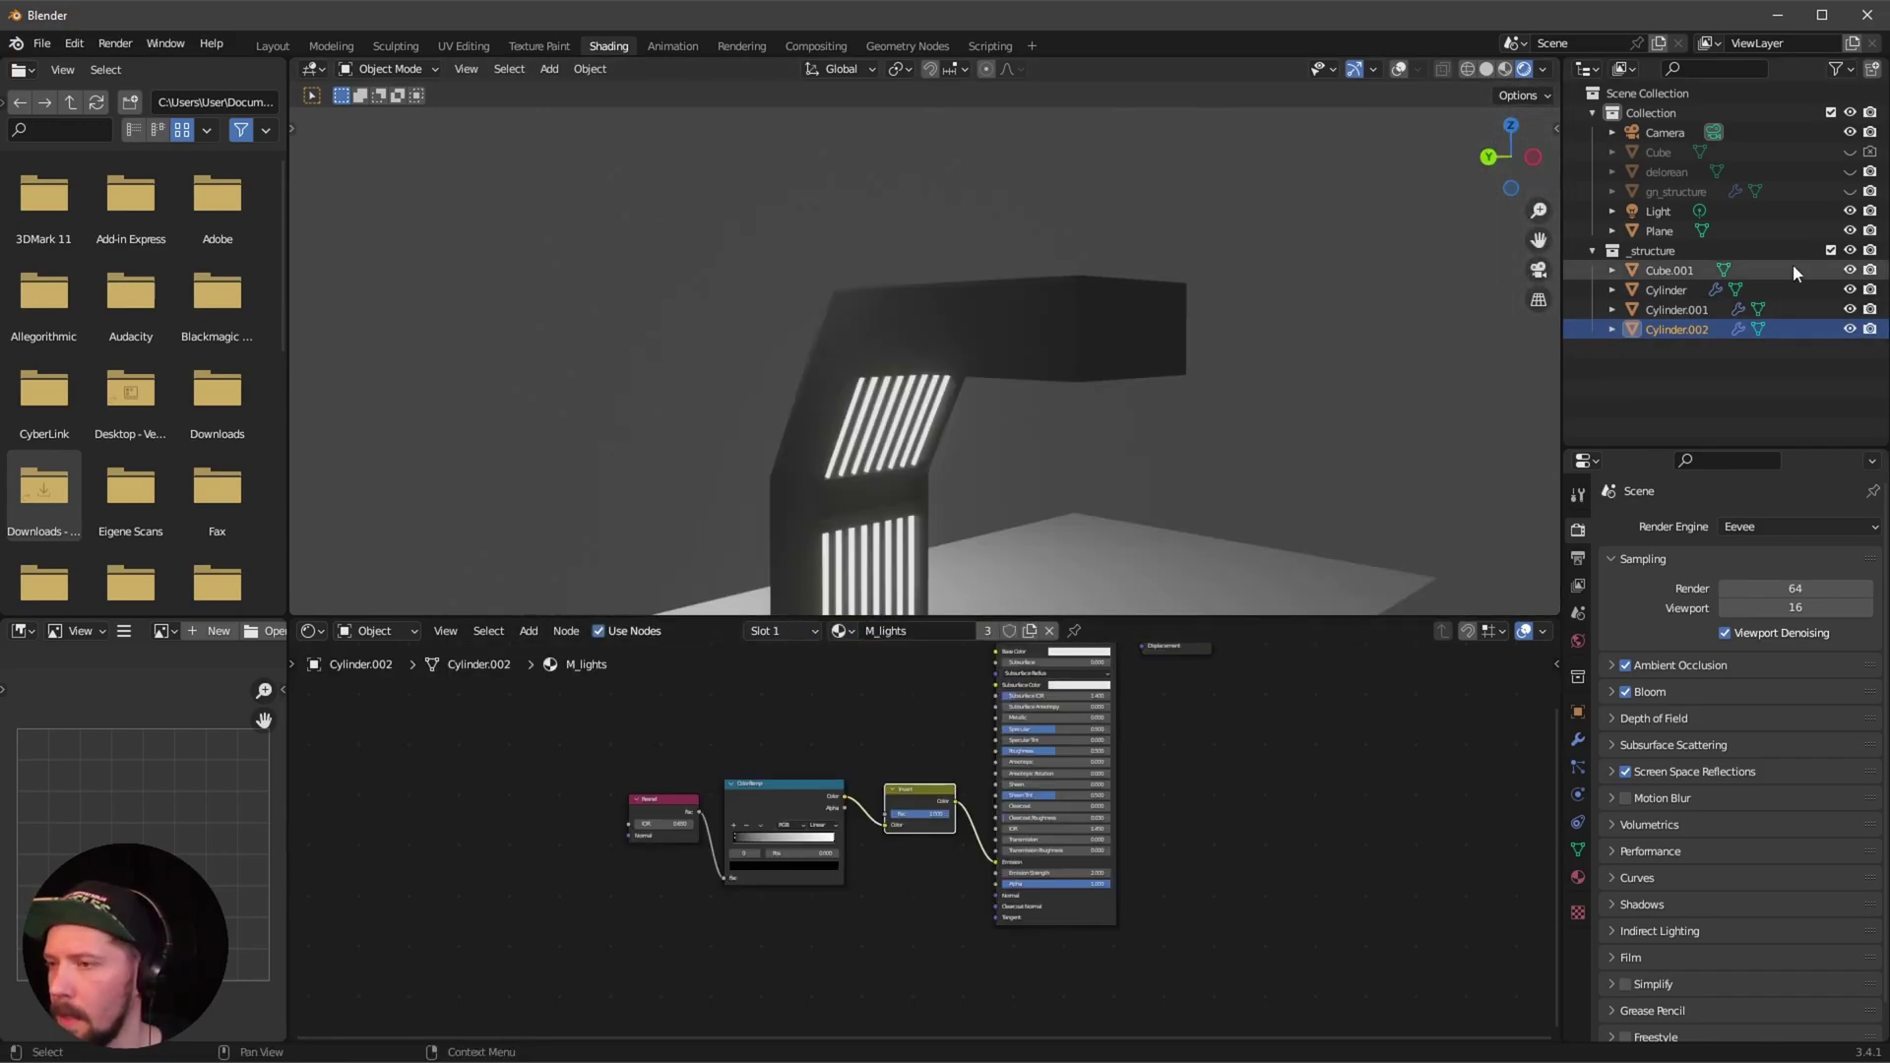
Exclude the _structure collection, show the gn_structure and delorean objects, and inspect the car inside the light tunnel.
{"action": "left_click", "coordinate": [1831, 250]}
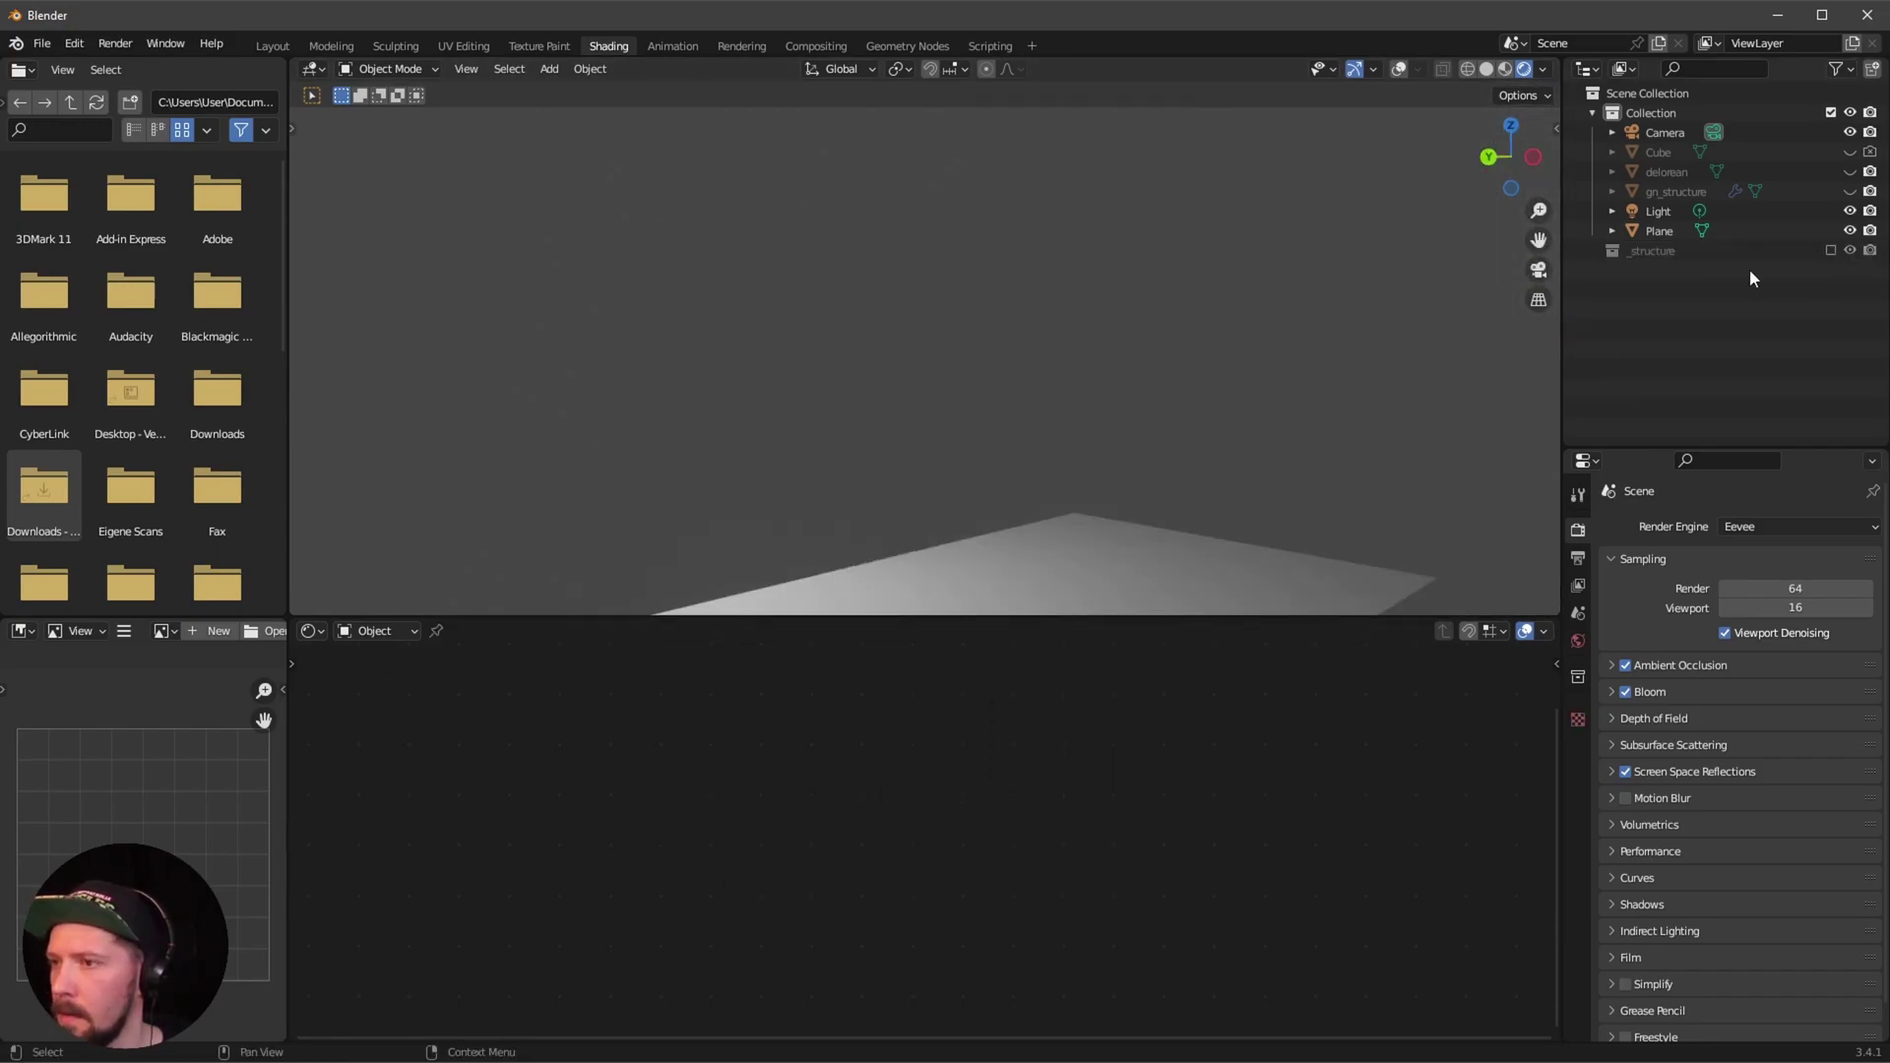
{"action": "left_click", "coordinate": [1849, 193]}
{"action": "scroll", "coordinate": [1055, 456], "scroll_direction": "down", "scroll_amount": 10}
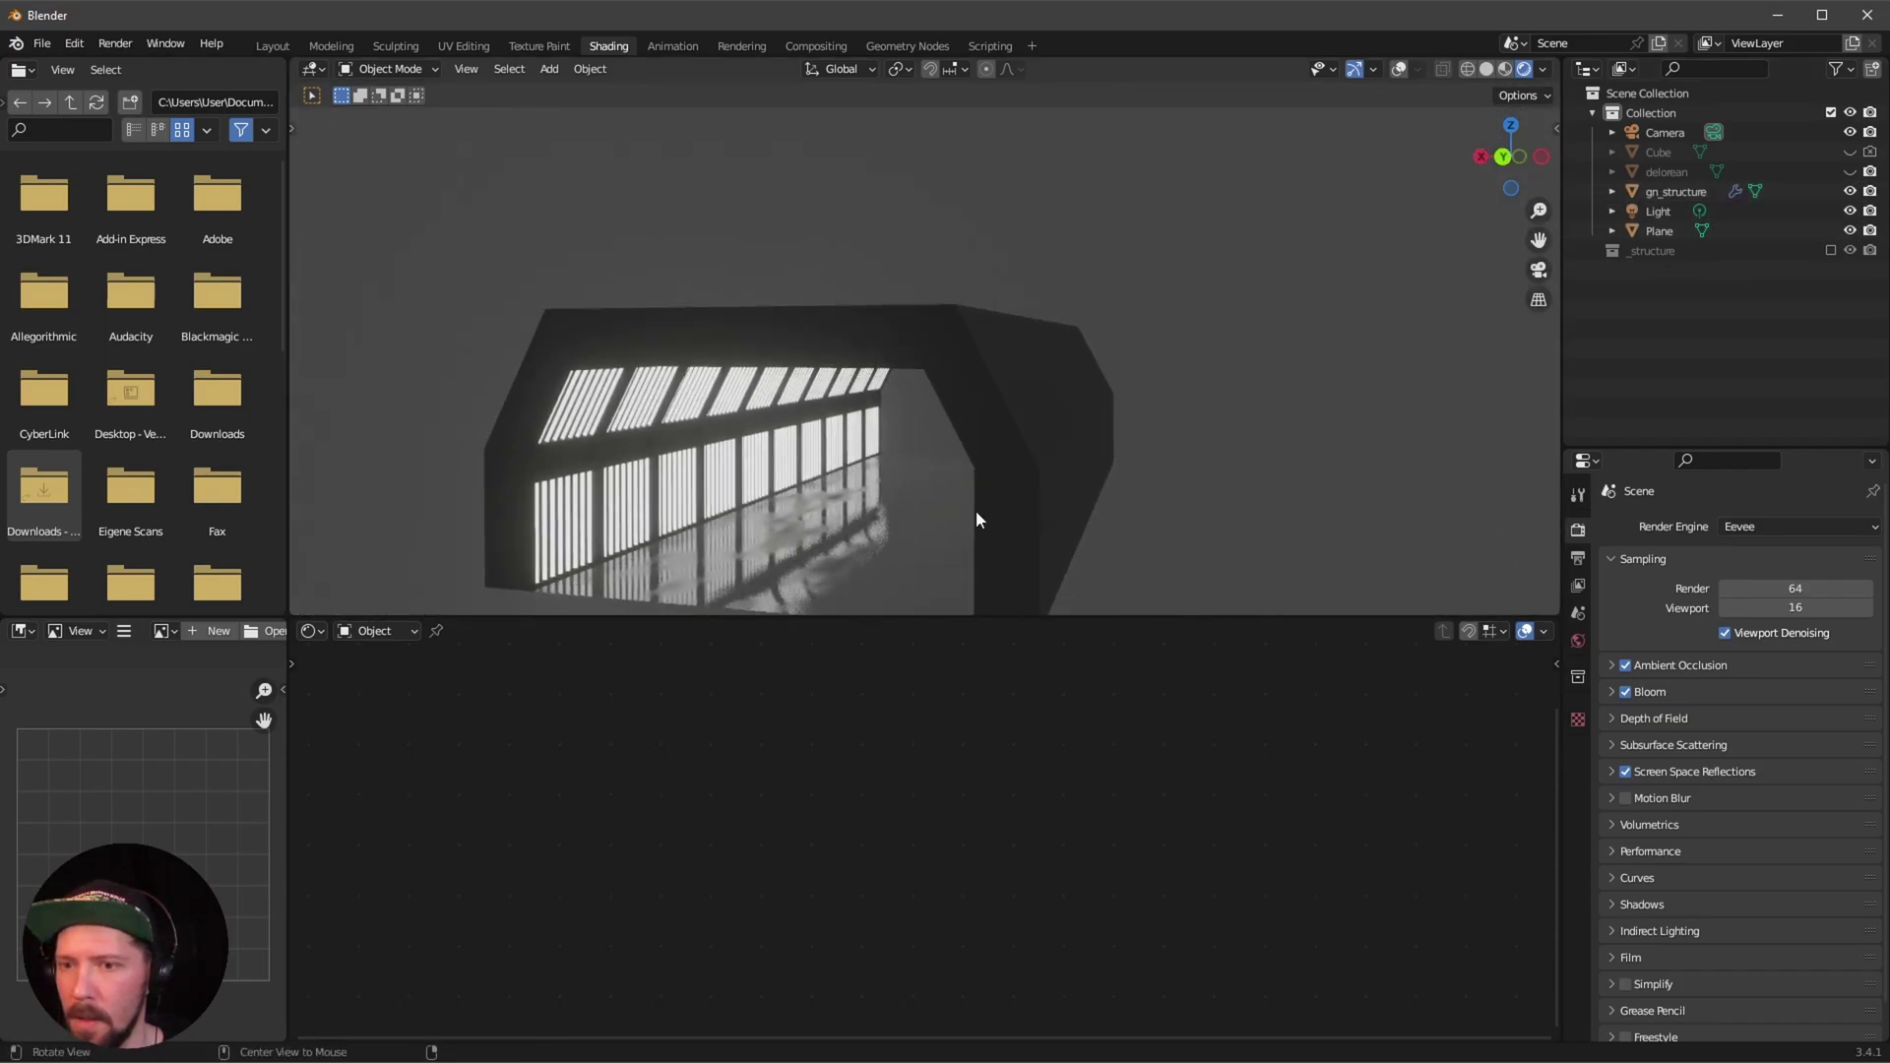
{"action": "mouse_move", "coordinate": [974, 515]}
{"action": "middle_mouse_down"}
{"action": "mouse_move", "coordinate": [1038, 504]}
{"action": "mouse_move", "coordinate": [982, 528]}
{"action": "middle_mouse_up"}
{"action": "scroll", "coordinate": [1037, 502], "scroll_direction": "up", "scroll_amount": 5}
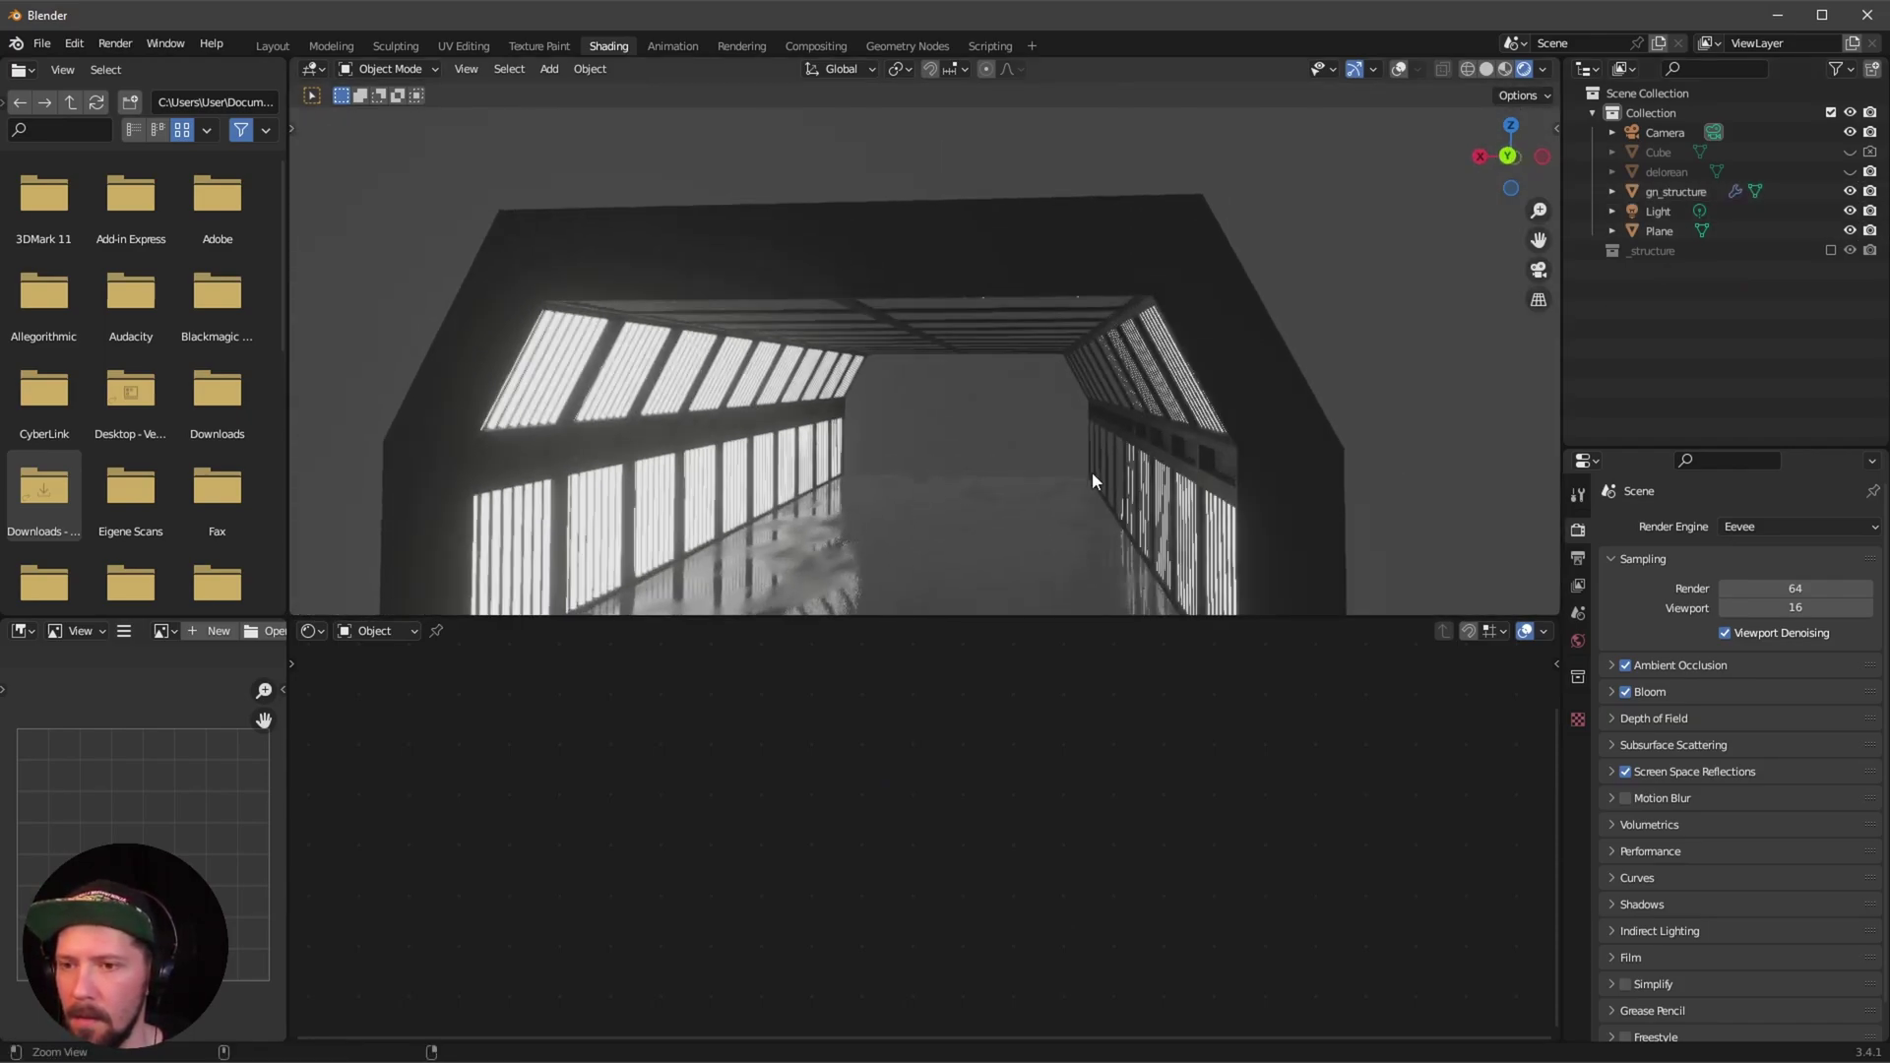
{"action": "scroll", "coordinate": [1037, 498], "scroll_direction": "down", "scroll_amount": 3}
{"action": "middle_click_drag", "start_coordinate": [1053, 417], "coordinate": [1025, 474]}
{"action": "middle_click_drag", "start_coordinate": [1025, 474], "coordinate": [1015, 500]}
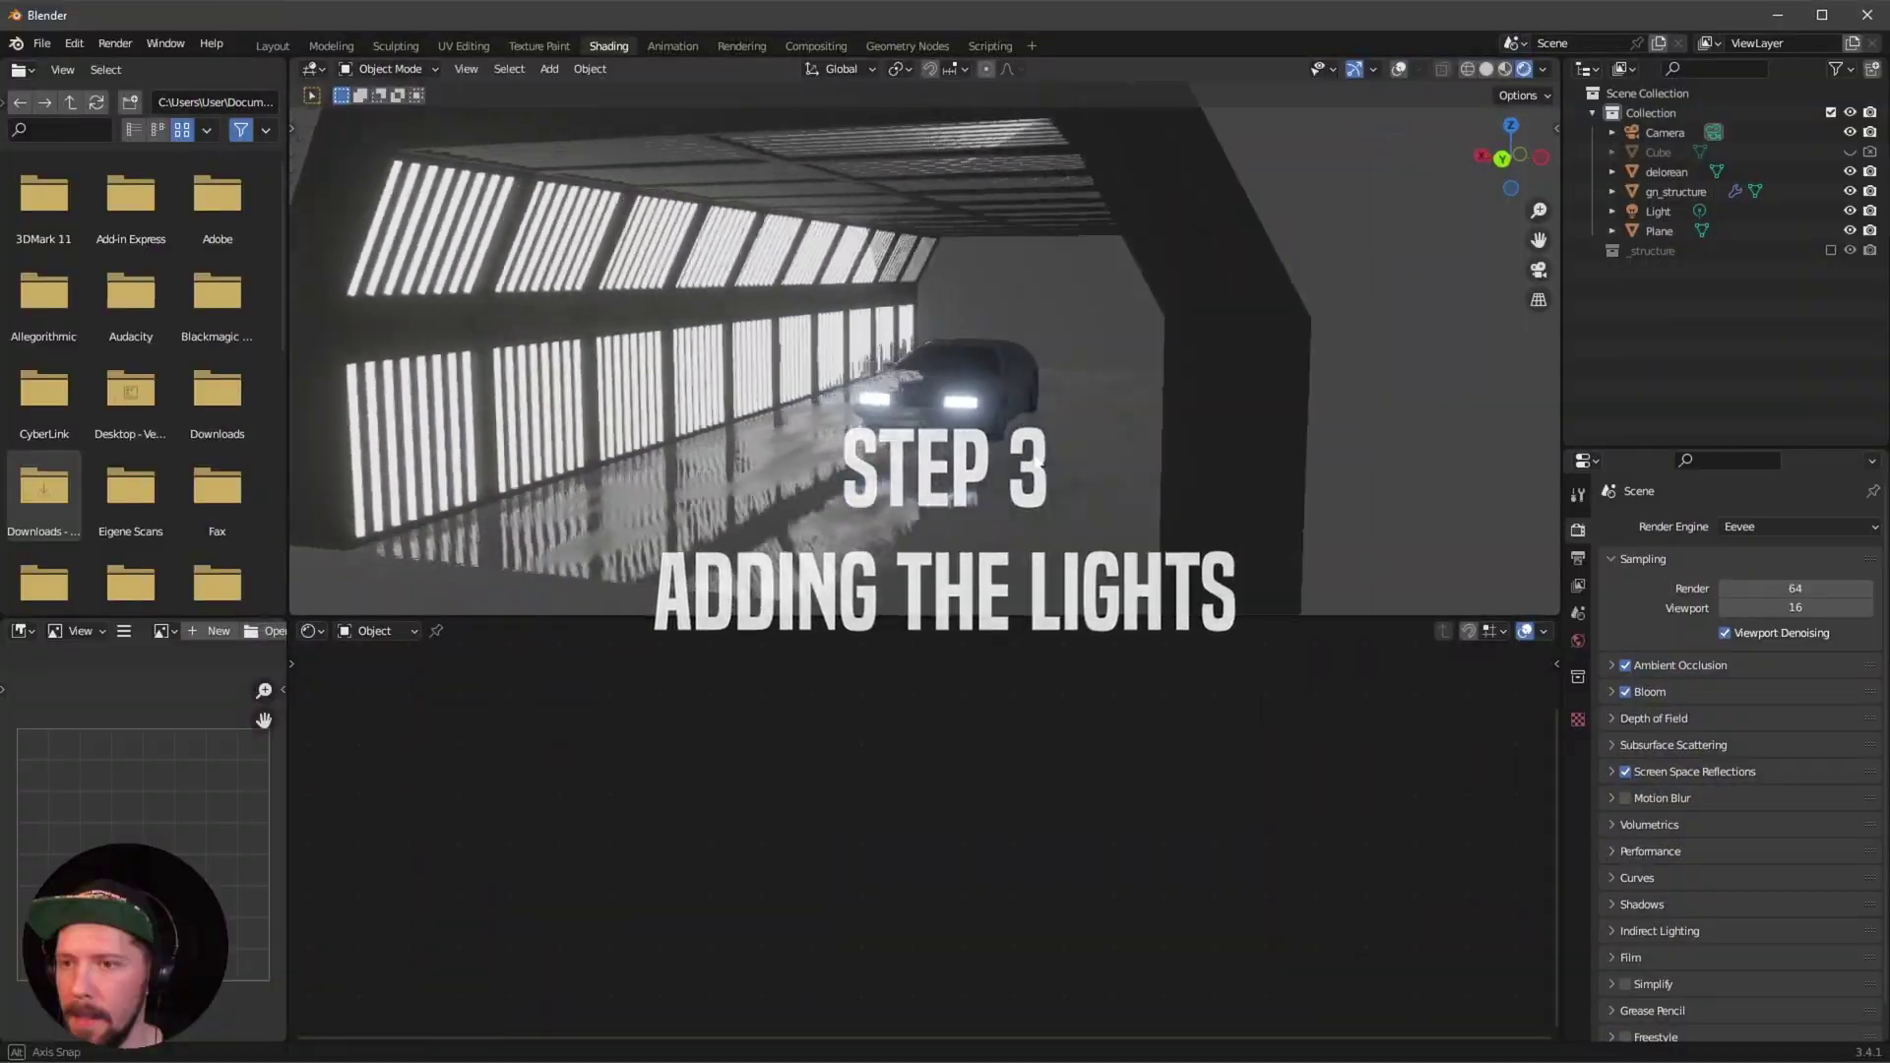
{"action": "middle_click_drag", "start_coordinate": [1132, 393], "coordinate": [1029, 464]}
{"action": "scroll", "coordinate": [1112, 385], "scroll_direction": "up", "scroll_amount": 3}
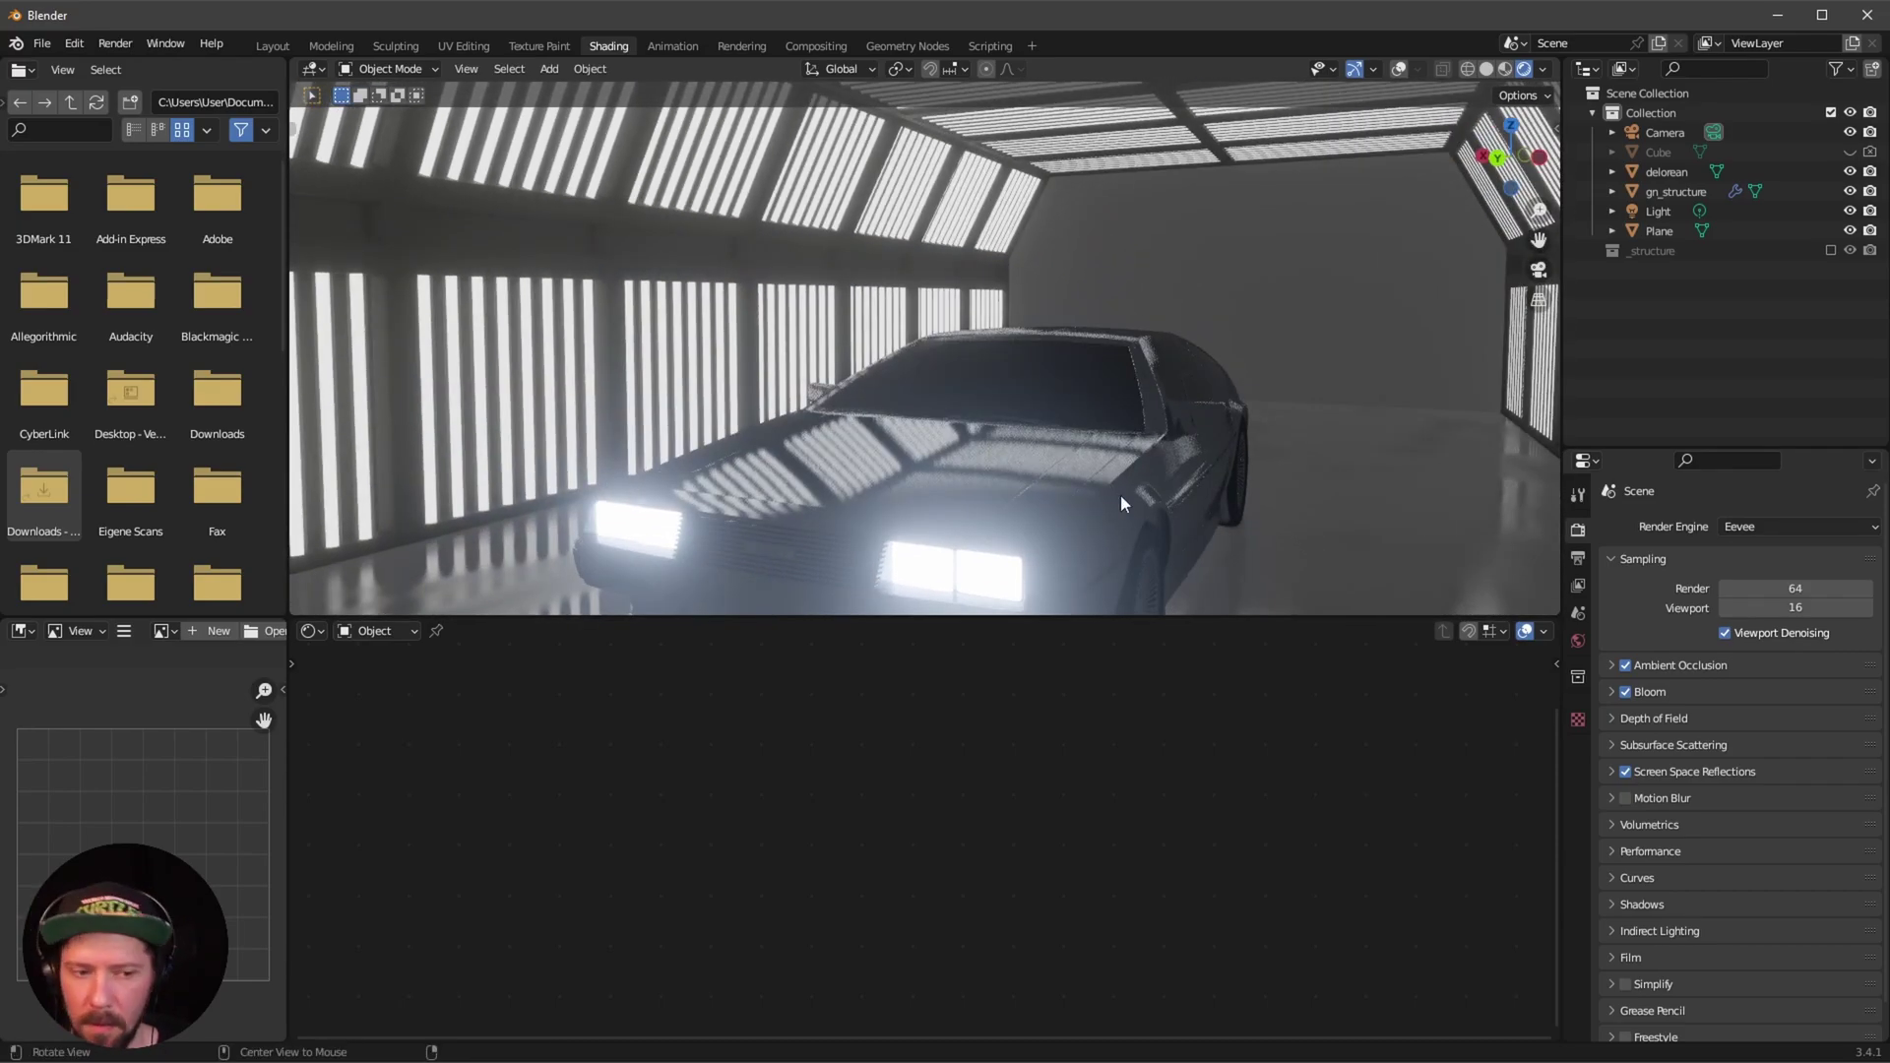
{"action": "middle_click_drag", "start_coordinate": [1167, 446], "coordinate": [1102, 461]}
{"action": "mouse_move", "coordinate": [1104, 444]}
{"action": "left_mouse_down", "text": "alt"}
{"action": "mouse_move", "coordinate": [1110, 463]}
{"action": "mouse_move", "coordinate": [1077, 461]}
{"action": "left_mouse_up", "text": "alt"}
Preview the car and tunnel lighting with the Cycles render engine on GPU Compute, and switch back to Eevee.
{"action": "left_click", "coordinate": [1761, 527]}
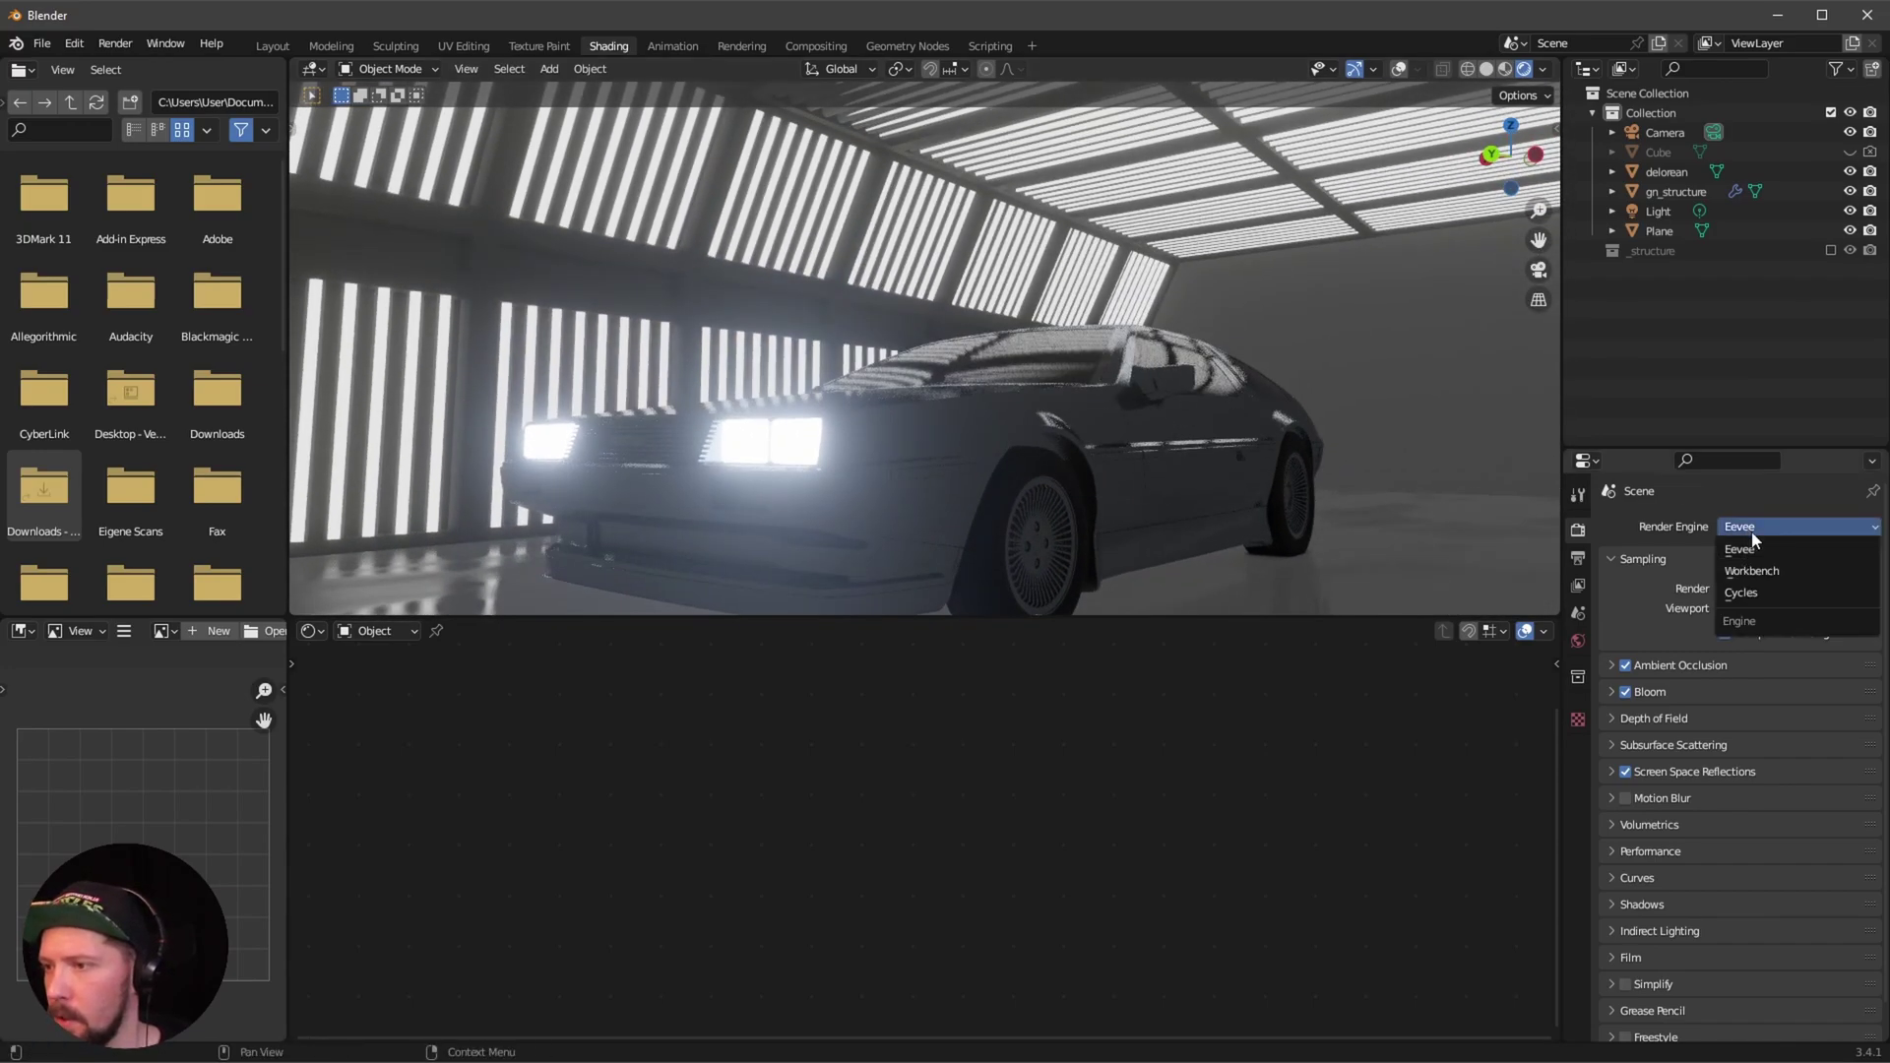
{"action": "left_click", "coordinate": [1761, 597]}
{"action": "middle_click_drag", "start_coordinate": [1127, 466], "coordinate": [1043, 472]}
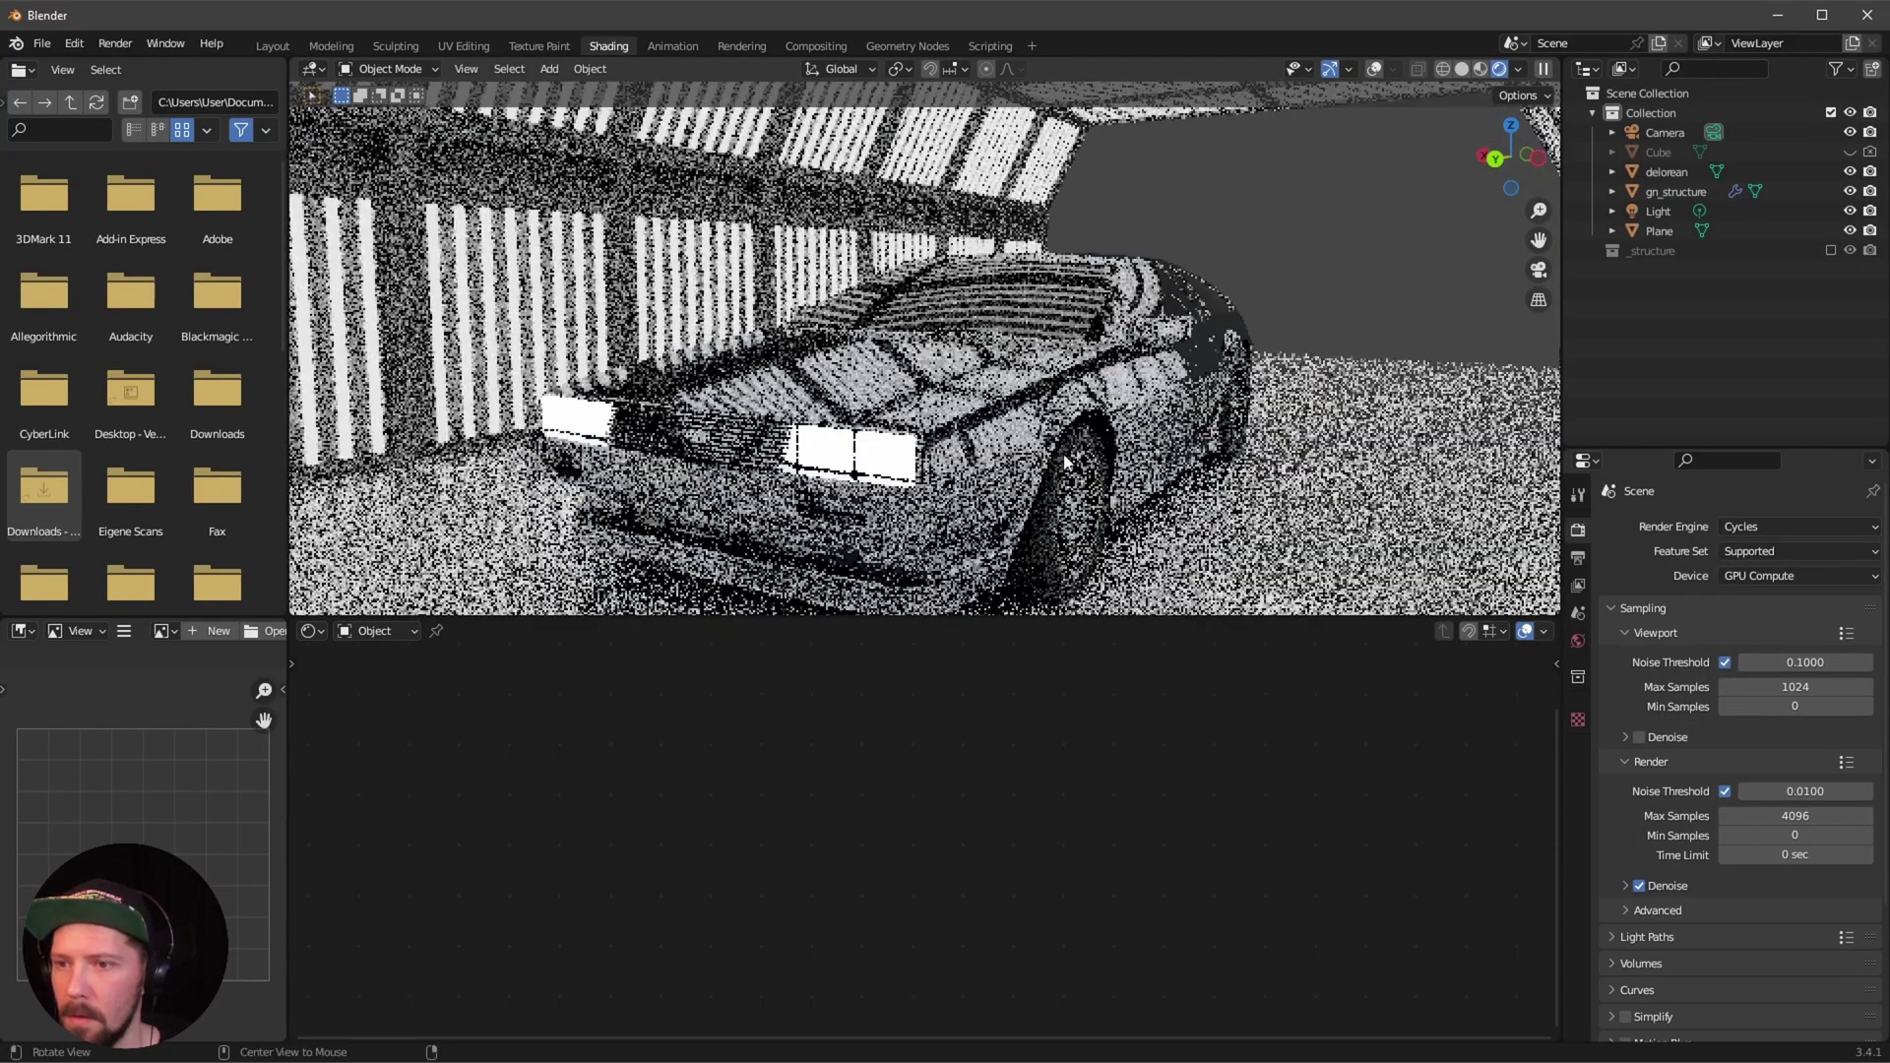
{"action": "left_click", "coordinate": [1762, 576]}
{"action": "left_click", "coordinate": [1762, 620]}
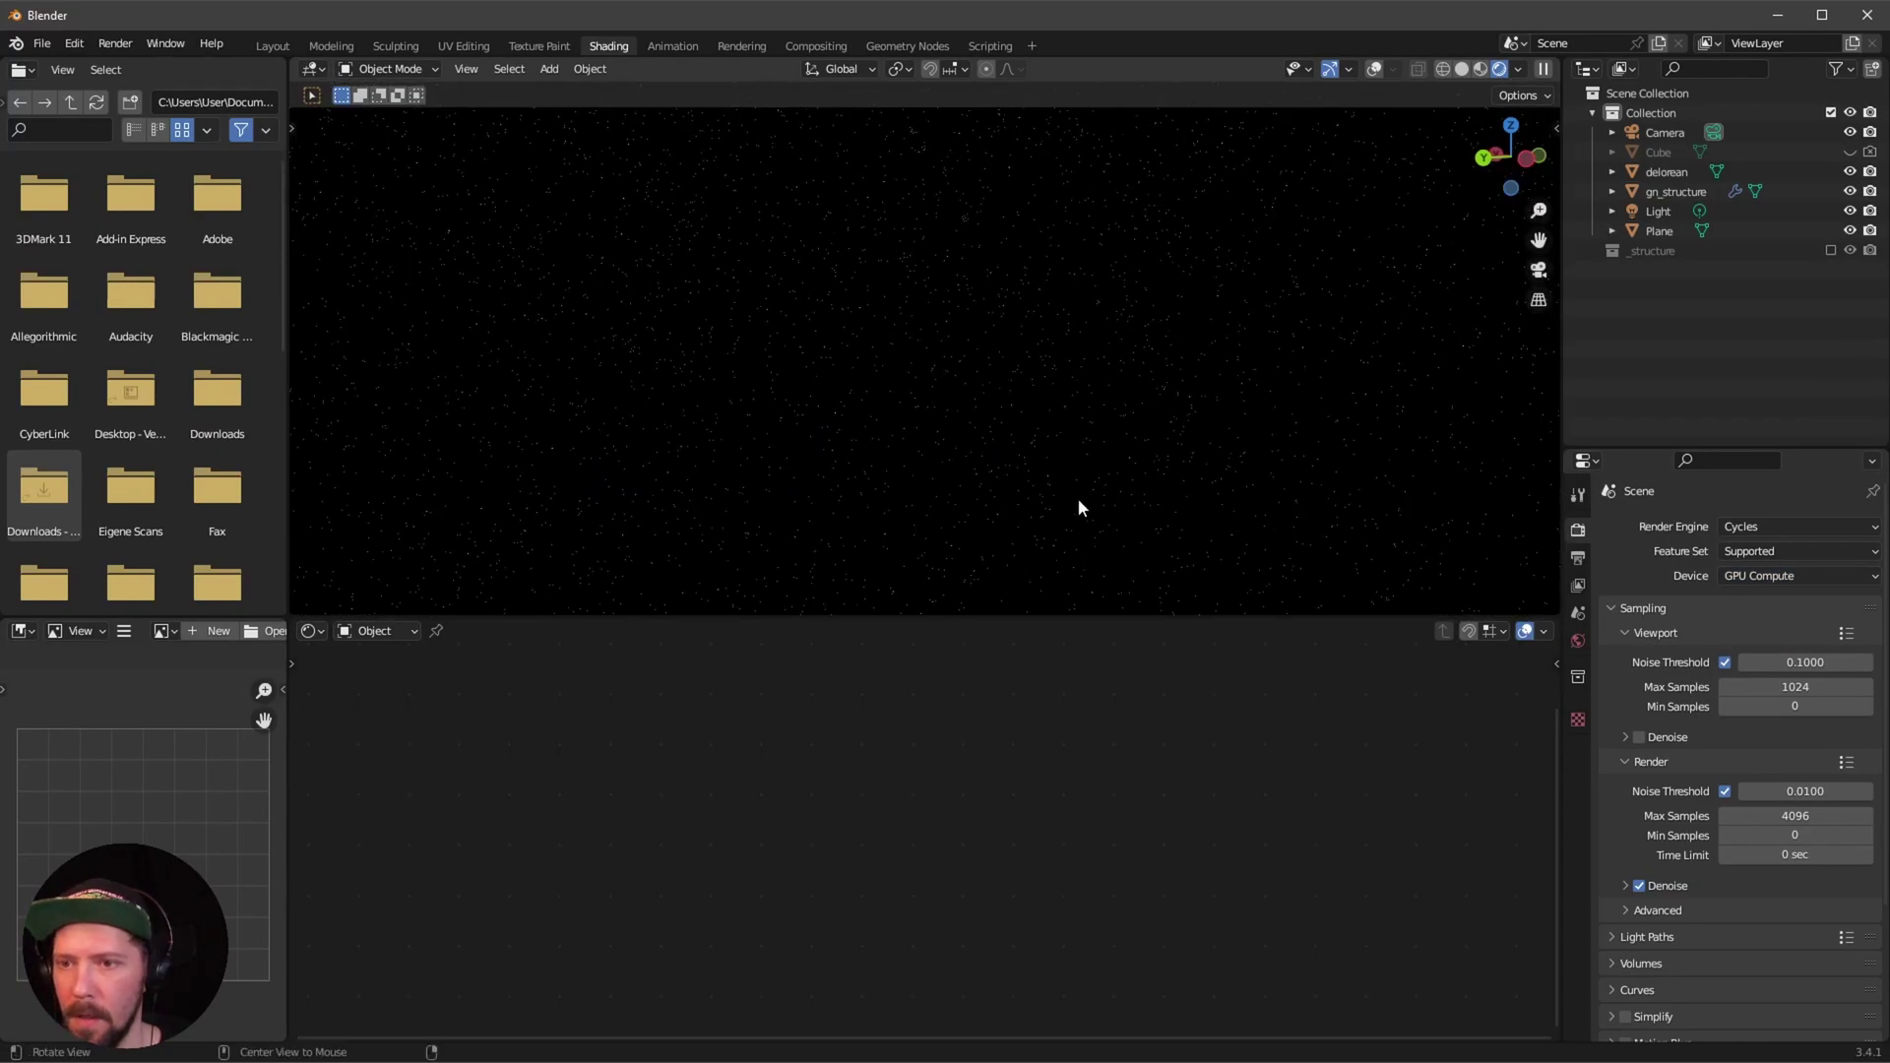
{"action": "middle_click_drag", "start_coordinate": [1071, 492], "coordinate": [1252, 521]}
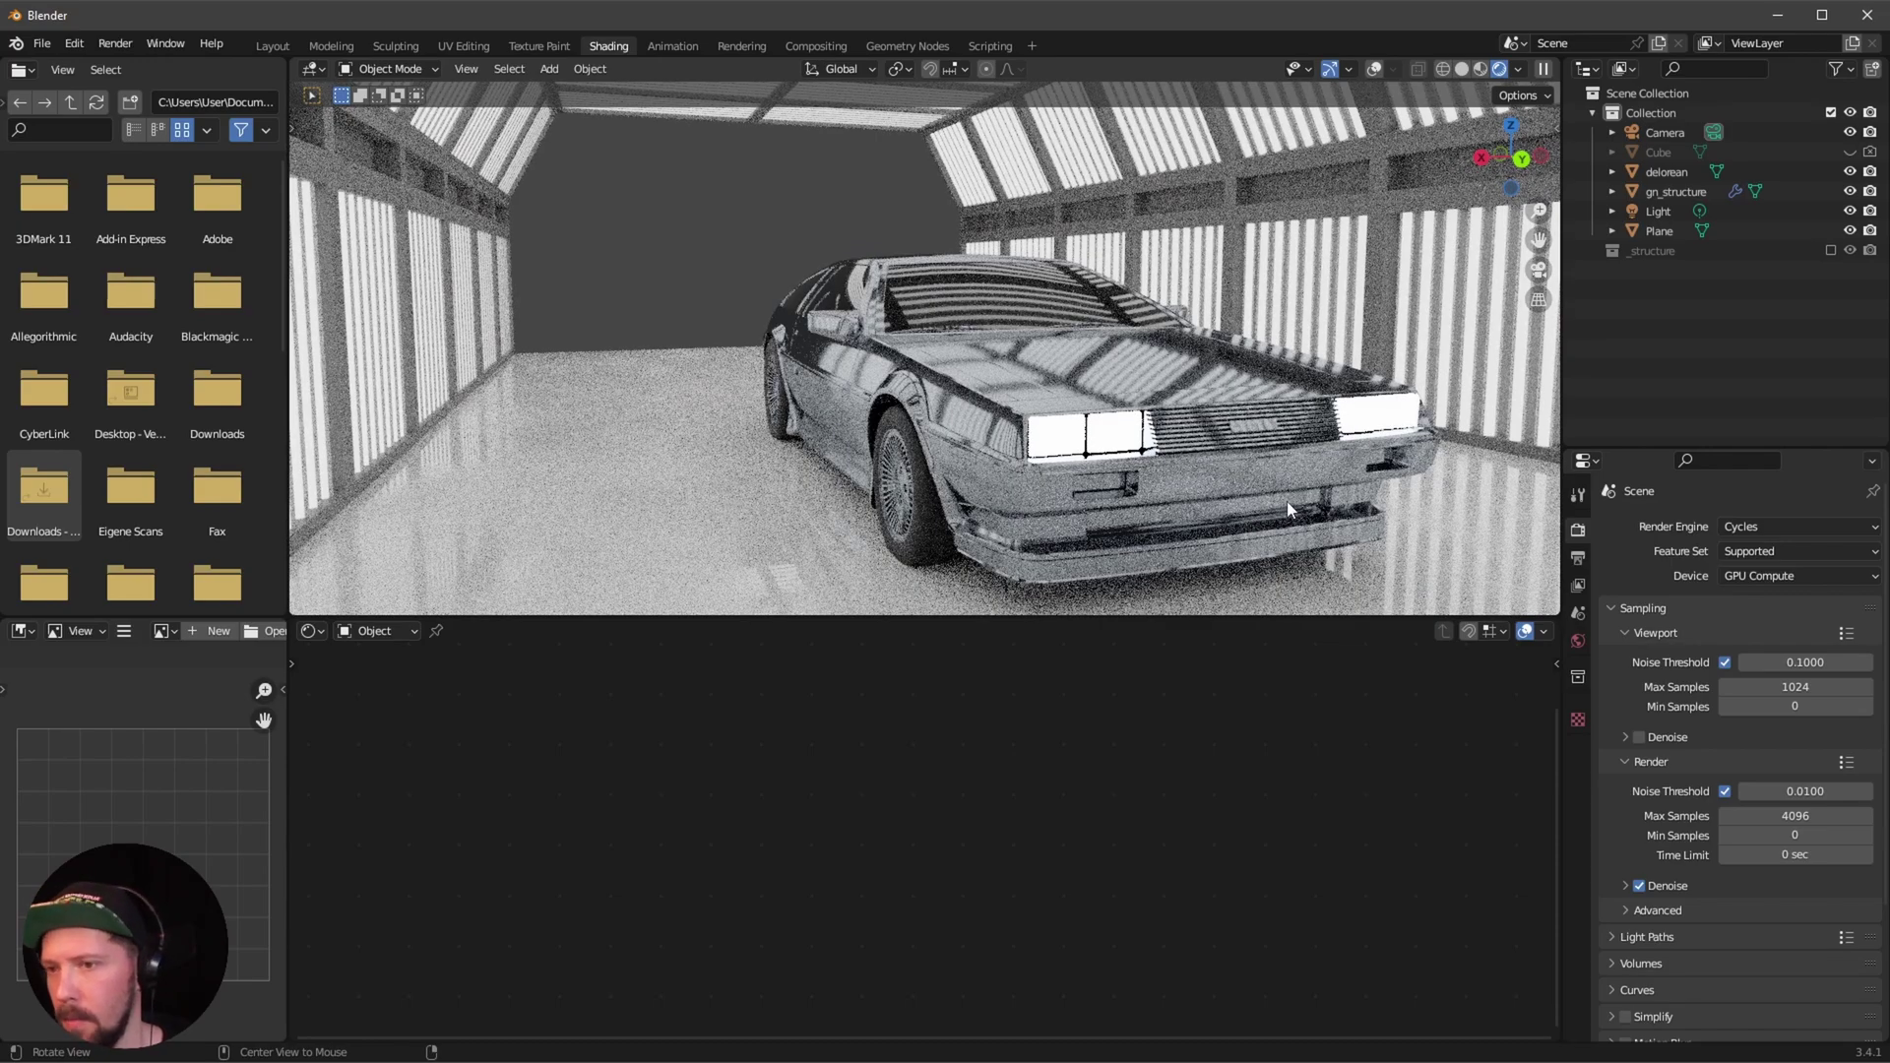
{"action": "middle_click_drag", "start_coordinate": [1268, 514], "coordinate": [1185, 543]}
{"action": "middle_click_drag", "start_coordinate": [1277, 463], "coordinate": [1178, 476]}
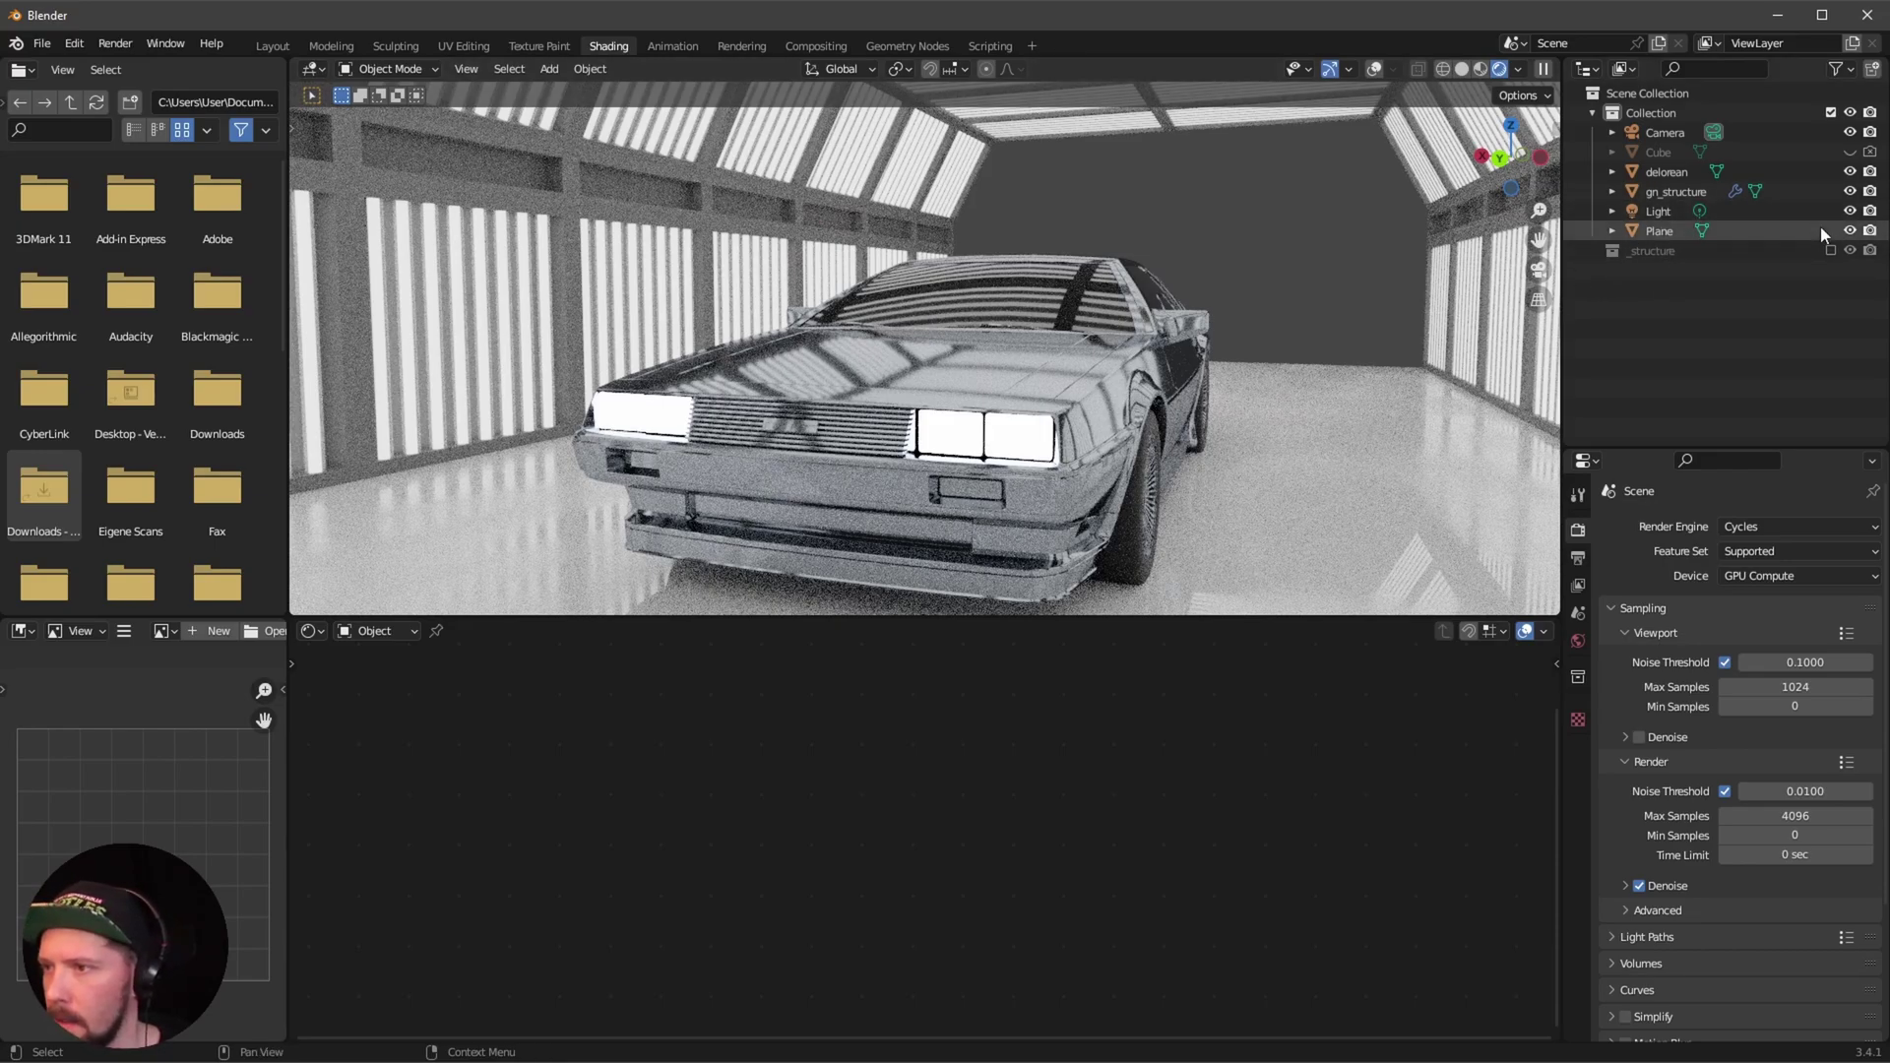
{"action": "left_click", "coordinate": [1769, 528]}
{"action": "left_click", "coordinate": [1765, 559]}
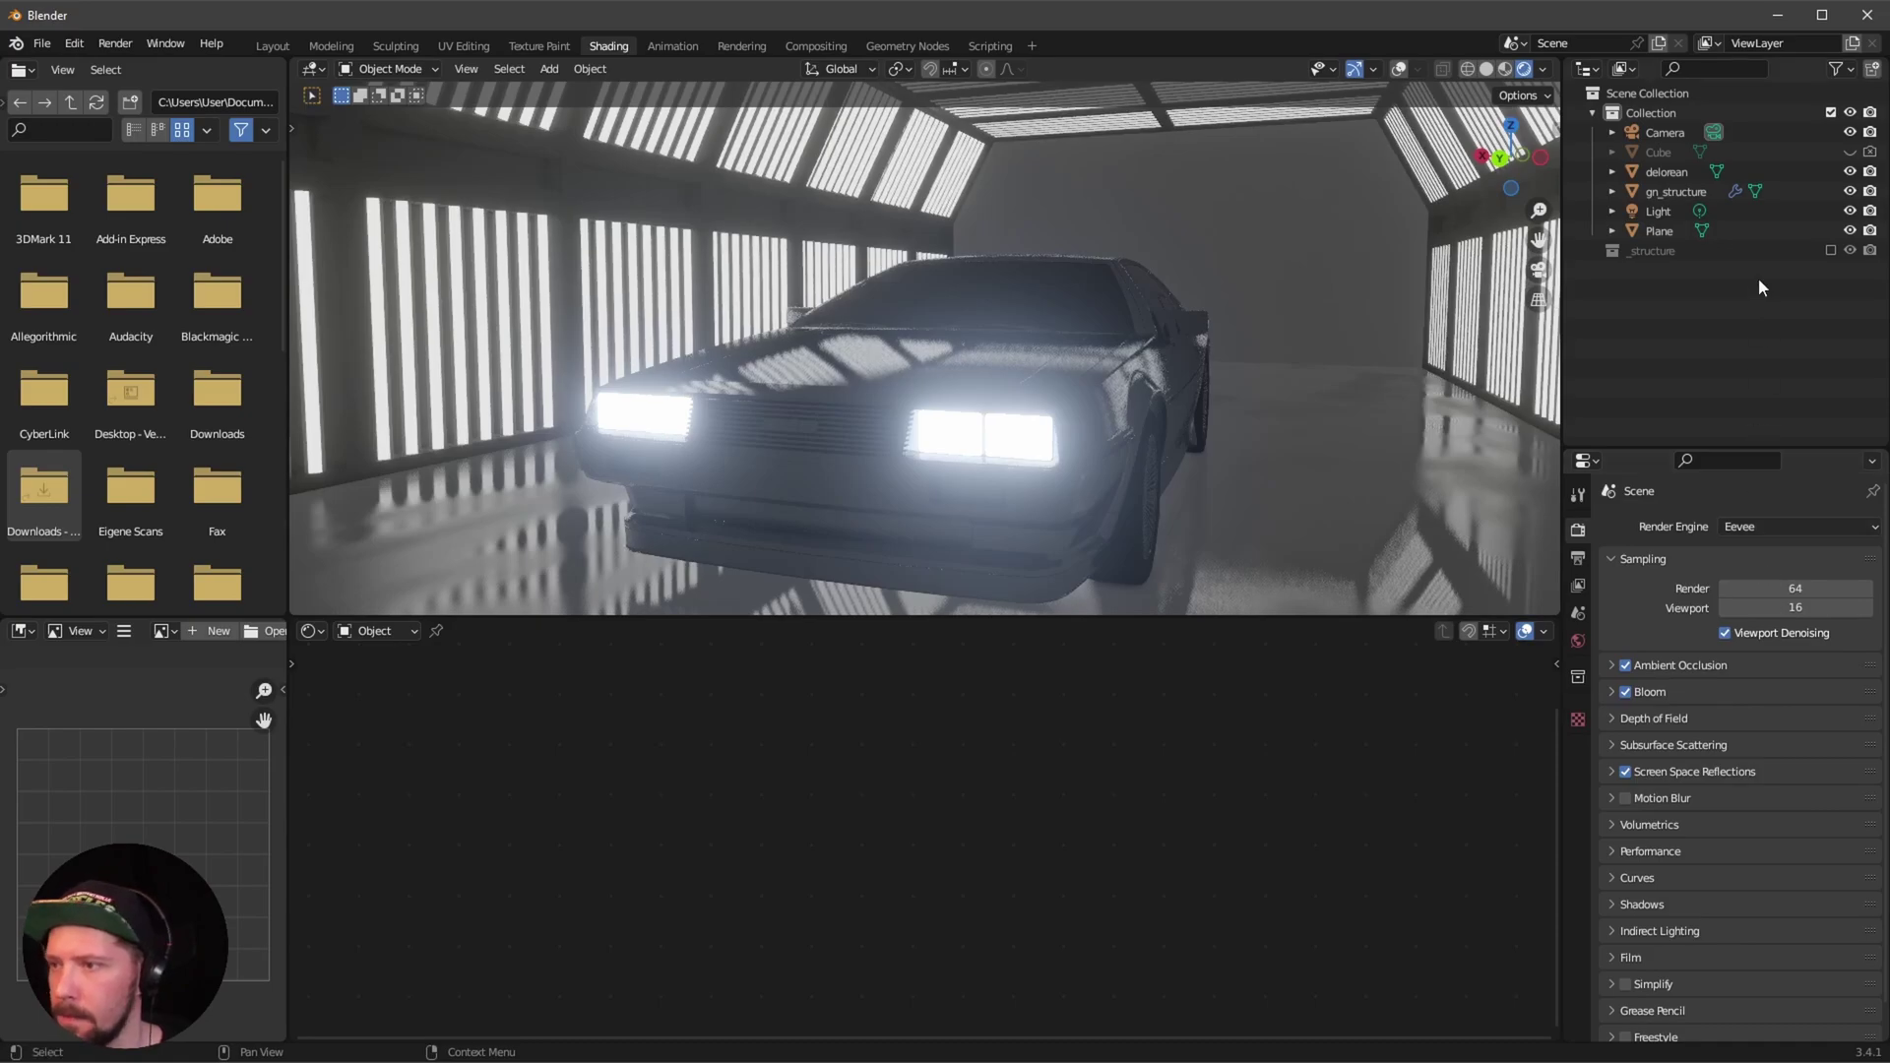
Hide the gn_structure and delorean objects and include the _structure collection in the view layer again.
{"action": "left_click", "coordinate": [1850, 192]}
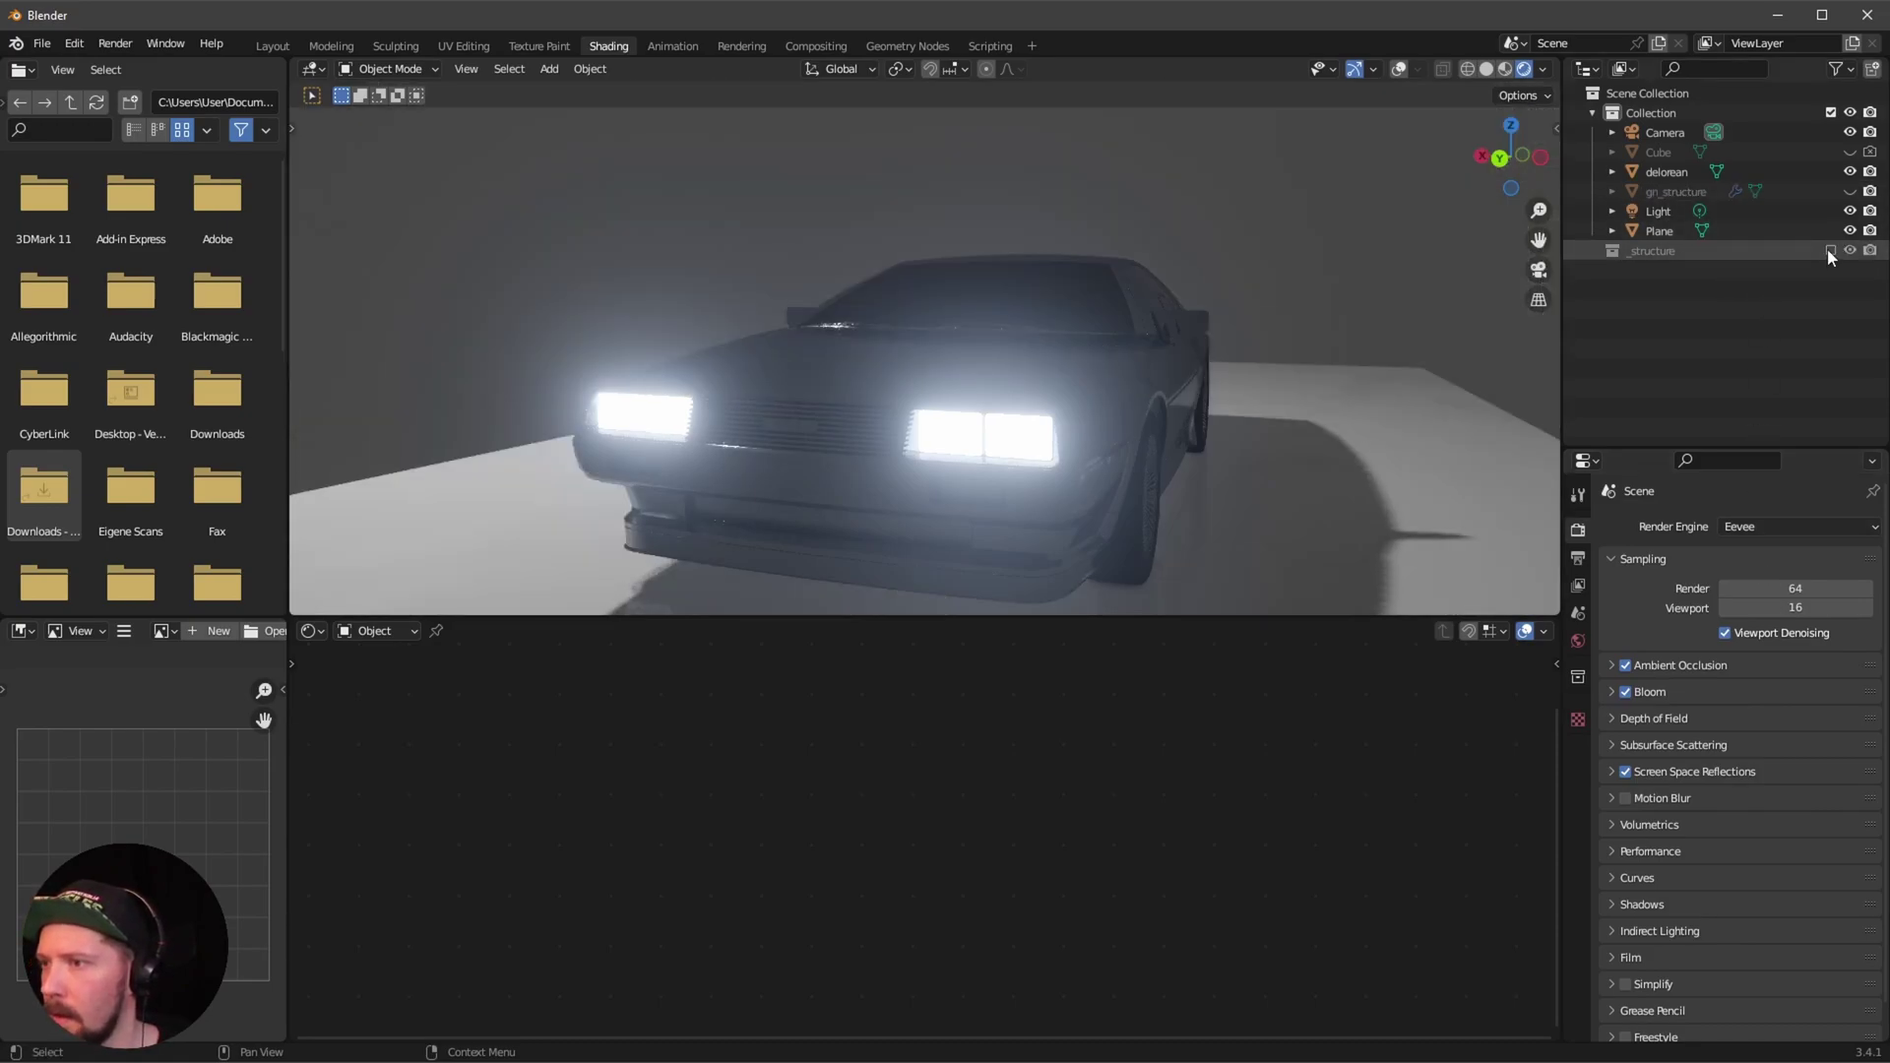
{"action": "left_click", "coordinate": [1830, 250]}
{"action": "middle_click_drag", "start_coordinate": [1378, 374], "coordinate": [1198, 404]}
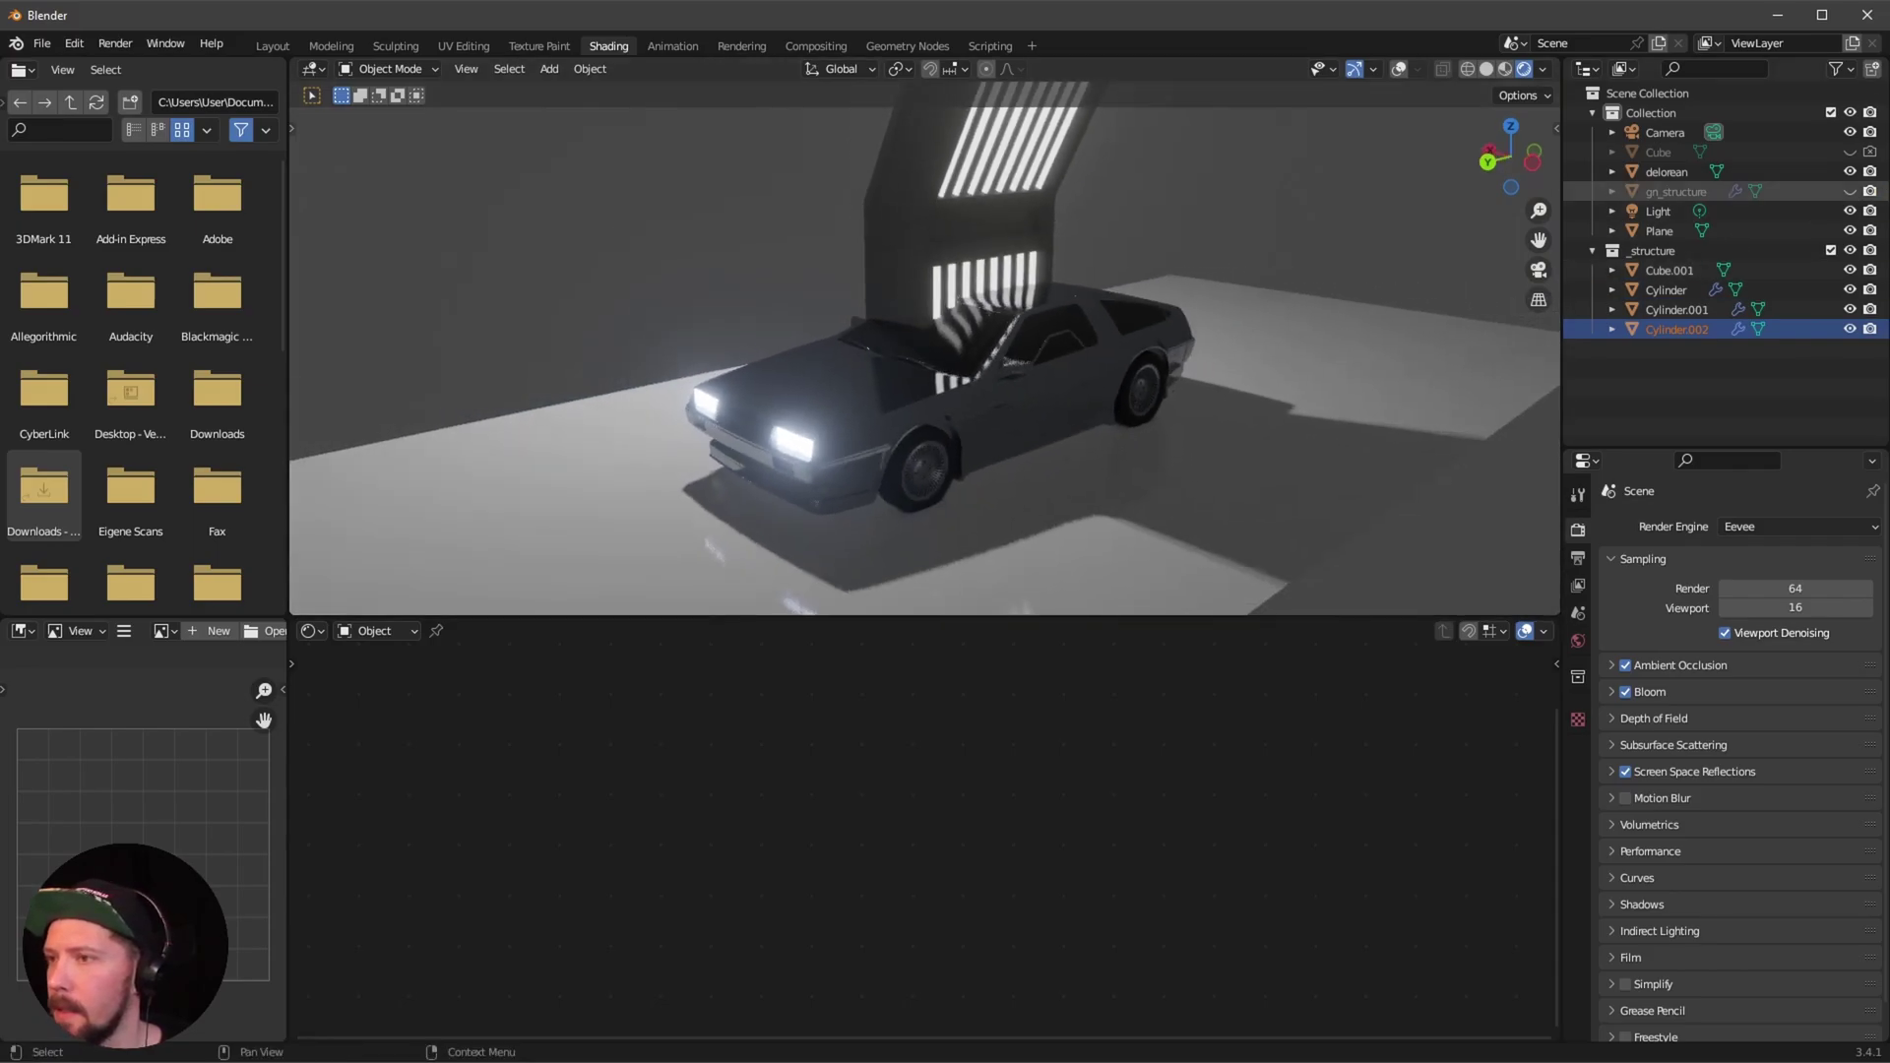
{"action": "left_click", "coordinate": [1851, 172]}
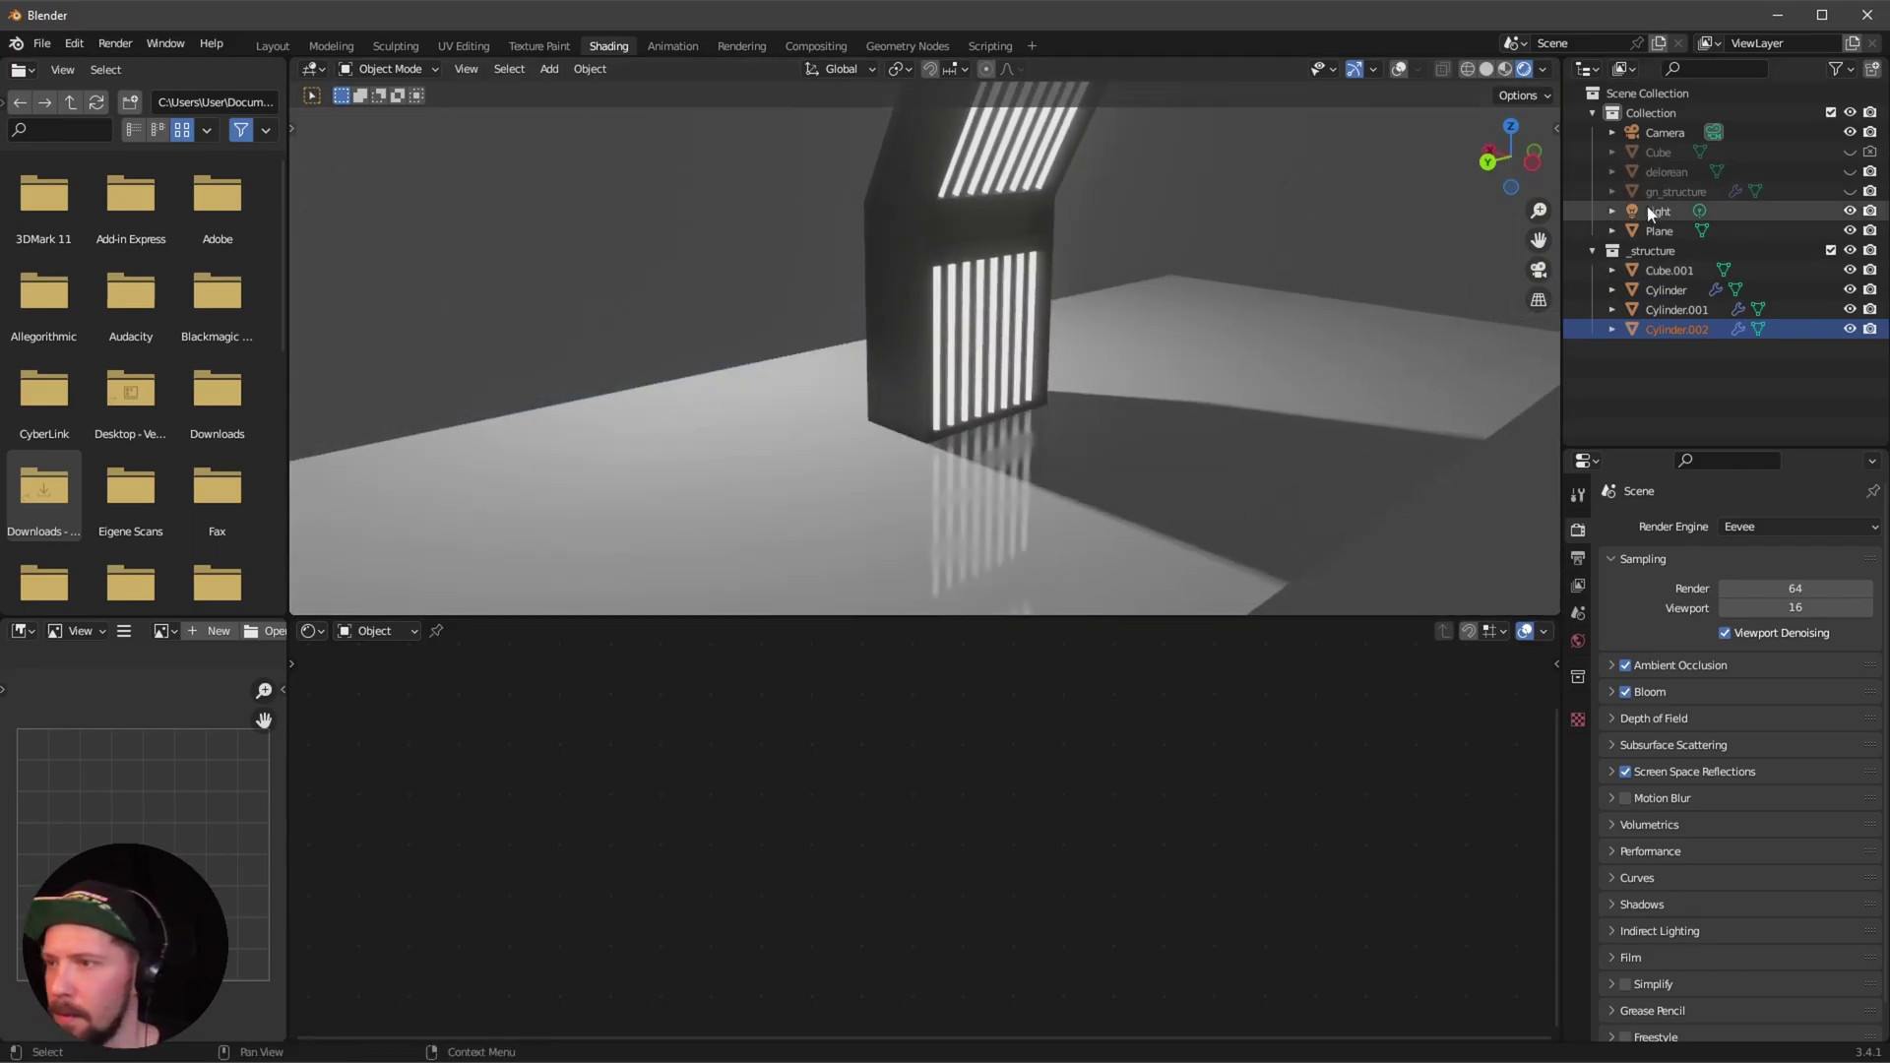
{"action": "middle_click_drag", "start_coordinate": [1166, 406], "coordinate": [1013, 467]}
Add an area light at the origin and set its Y rotation to 90°.
{"action": "left_click", "coordinate": [1651, 391]}
{"action": "key", "text": "shift+a"}
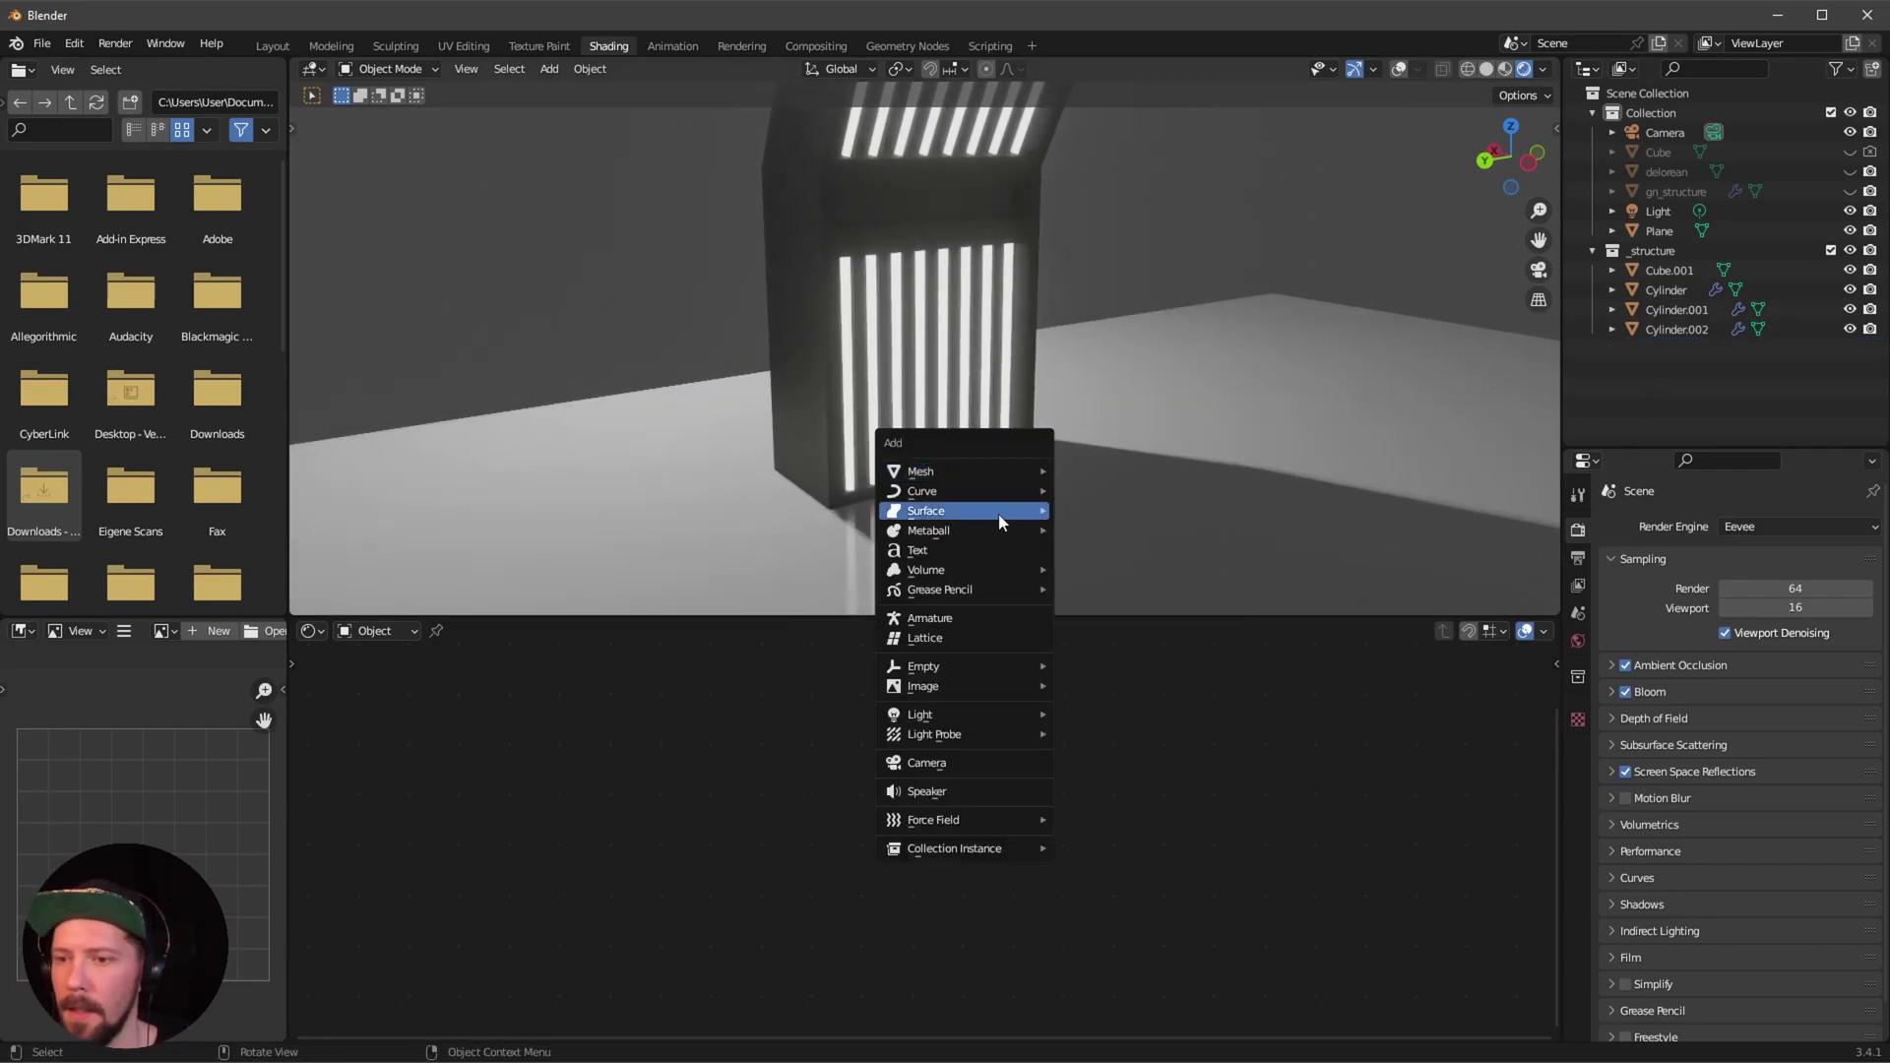
{"action": "left_click", "coordinate": [1124, 782]}
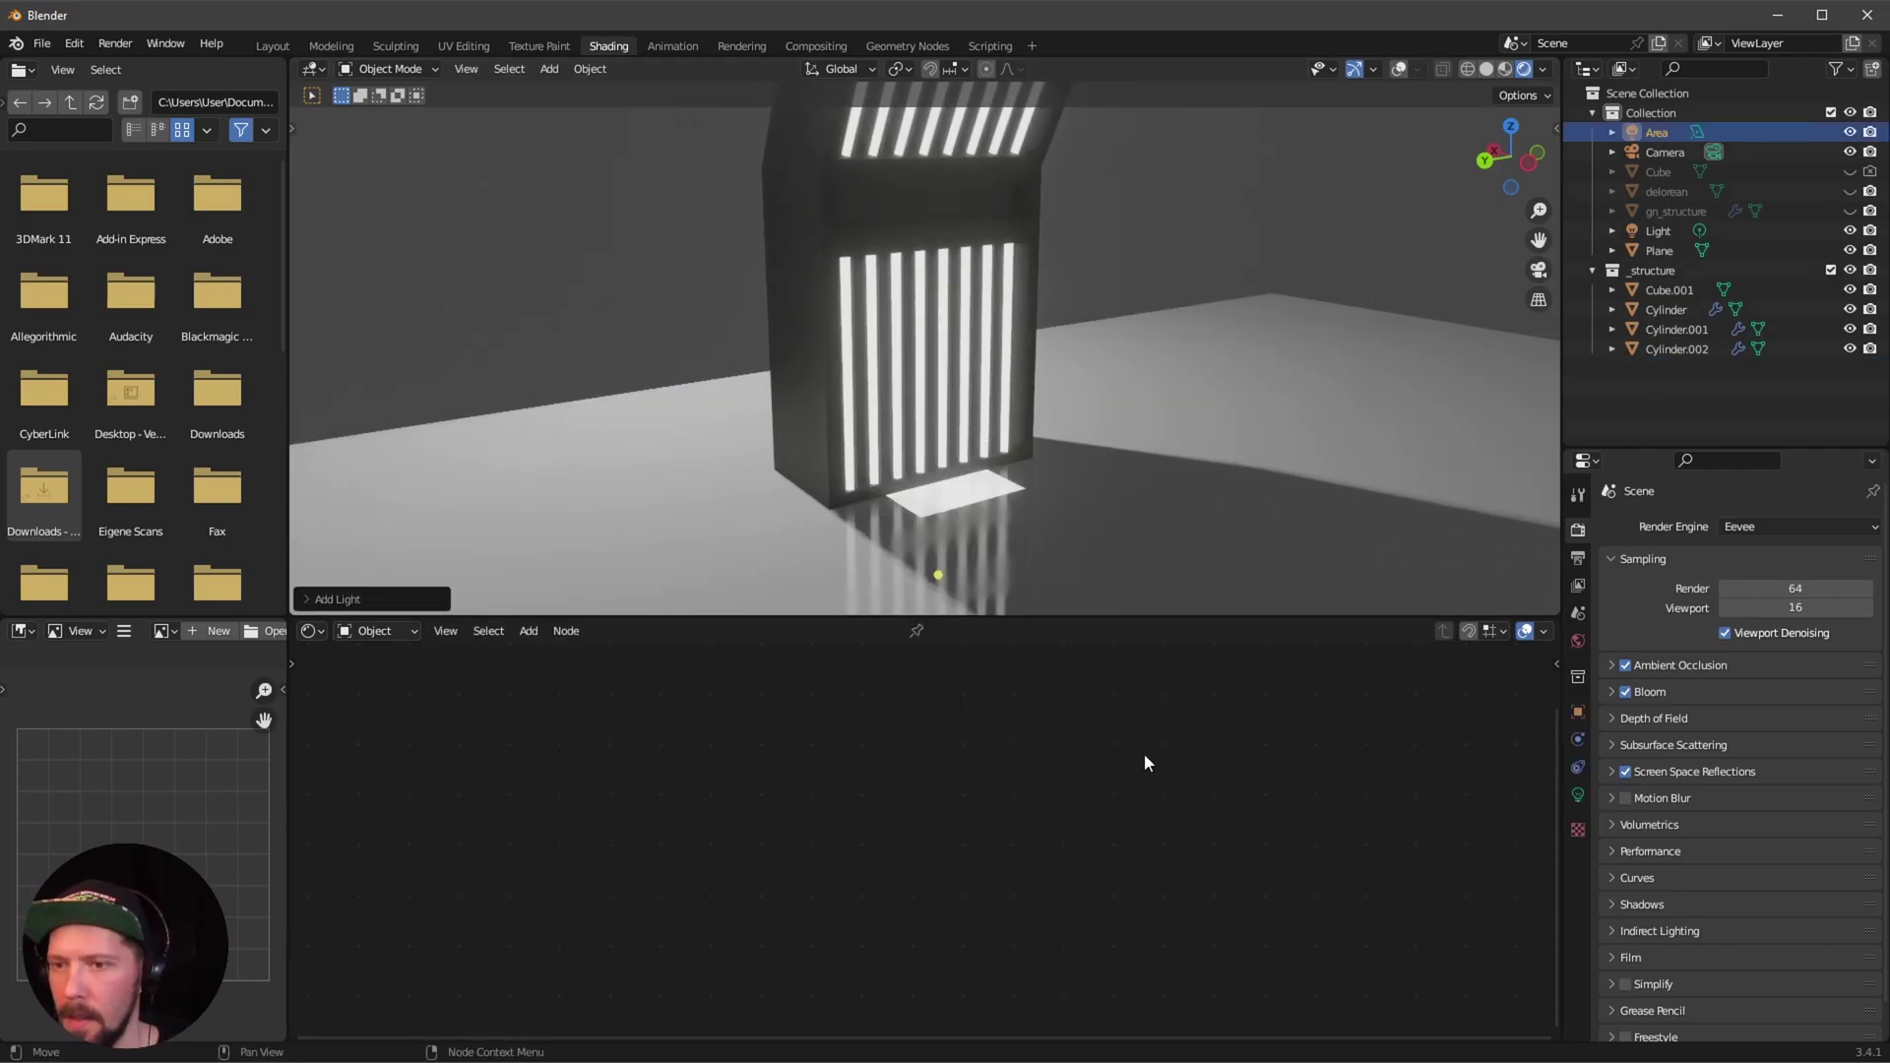
{"action": "key", "text": "n"}
{"action": "left_click", "coordinate": [1458, 270]}
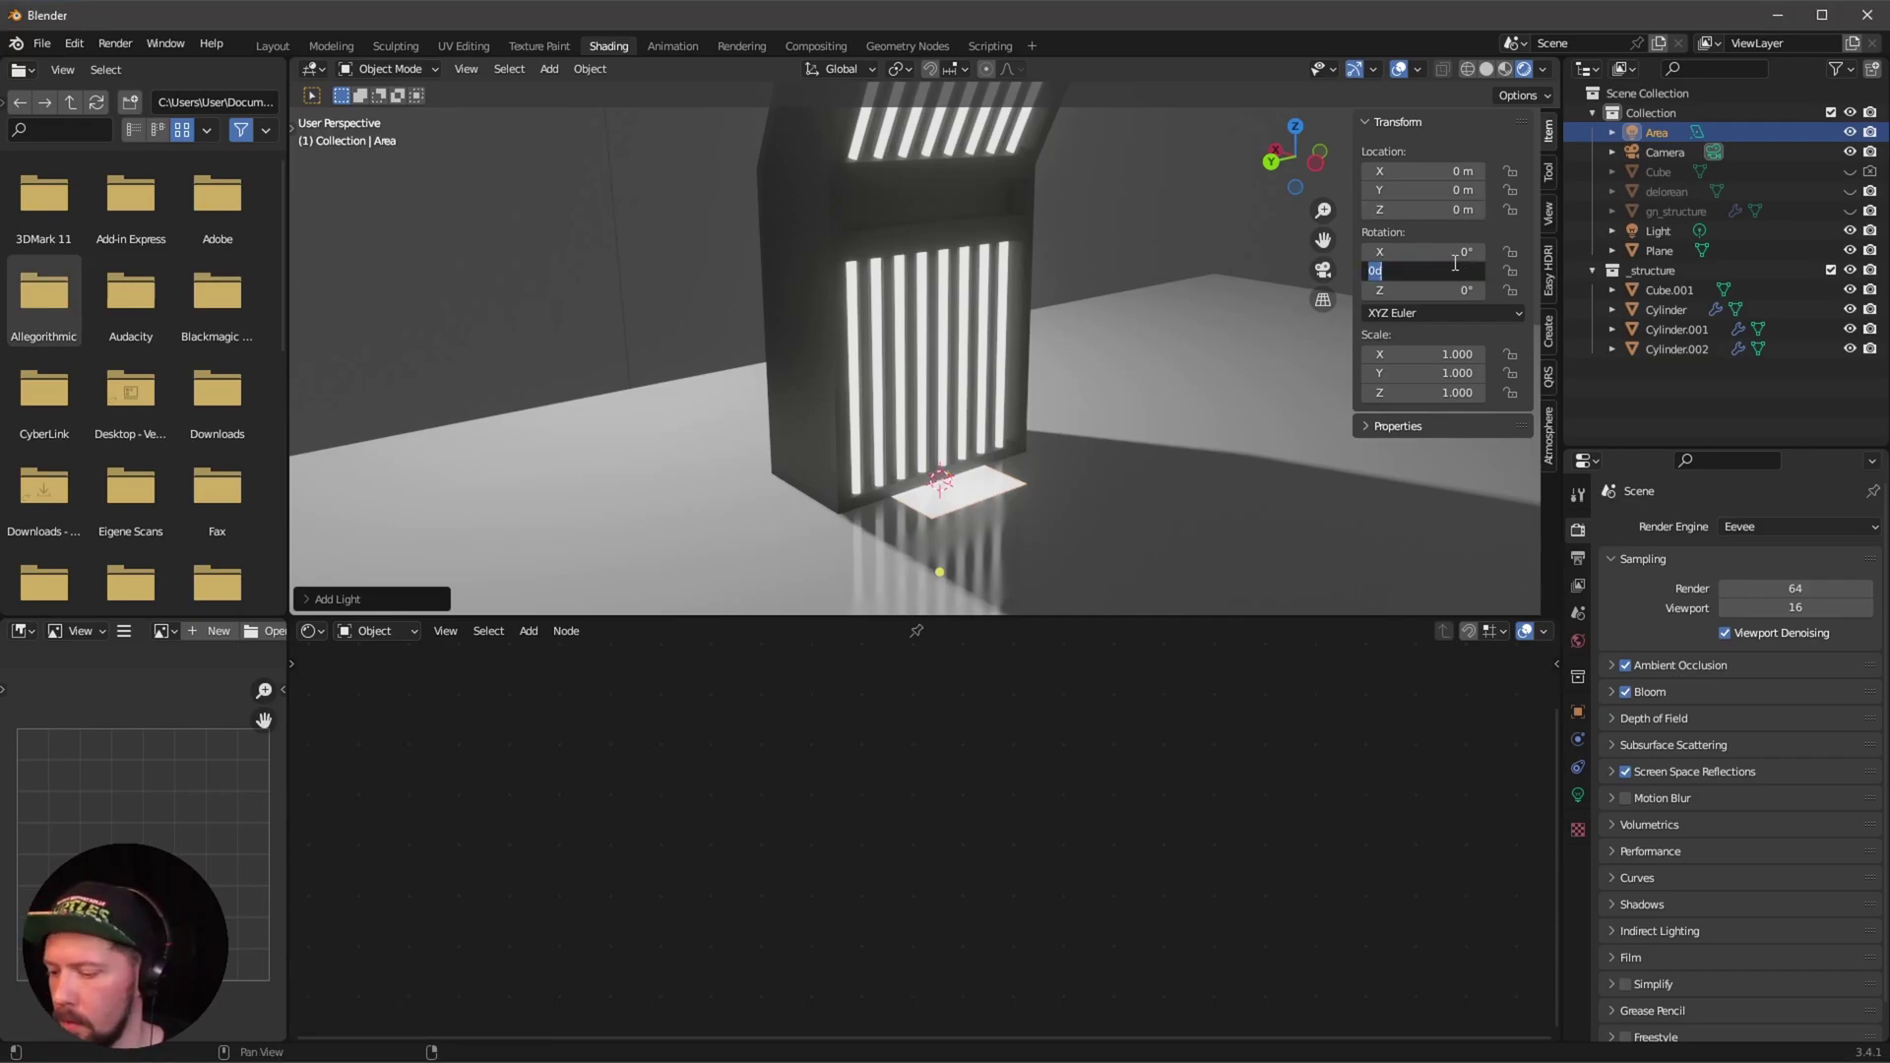
{"action": "key", "text": "Return"}
Raise the area light along Z to about 0.99 m and set its power to 50 W.
{"action": "key", "text": "g"}
{"action": "key", "text": "z"}
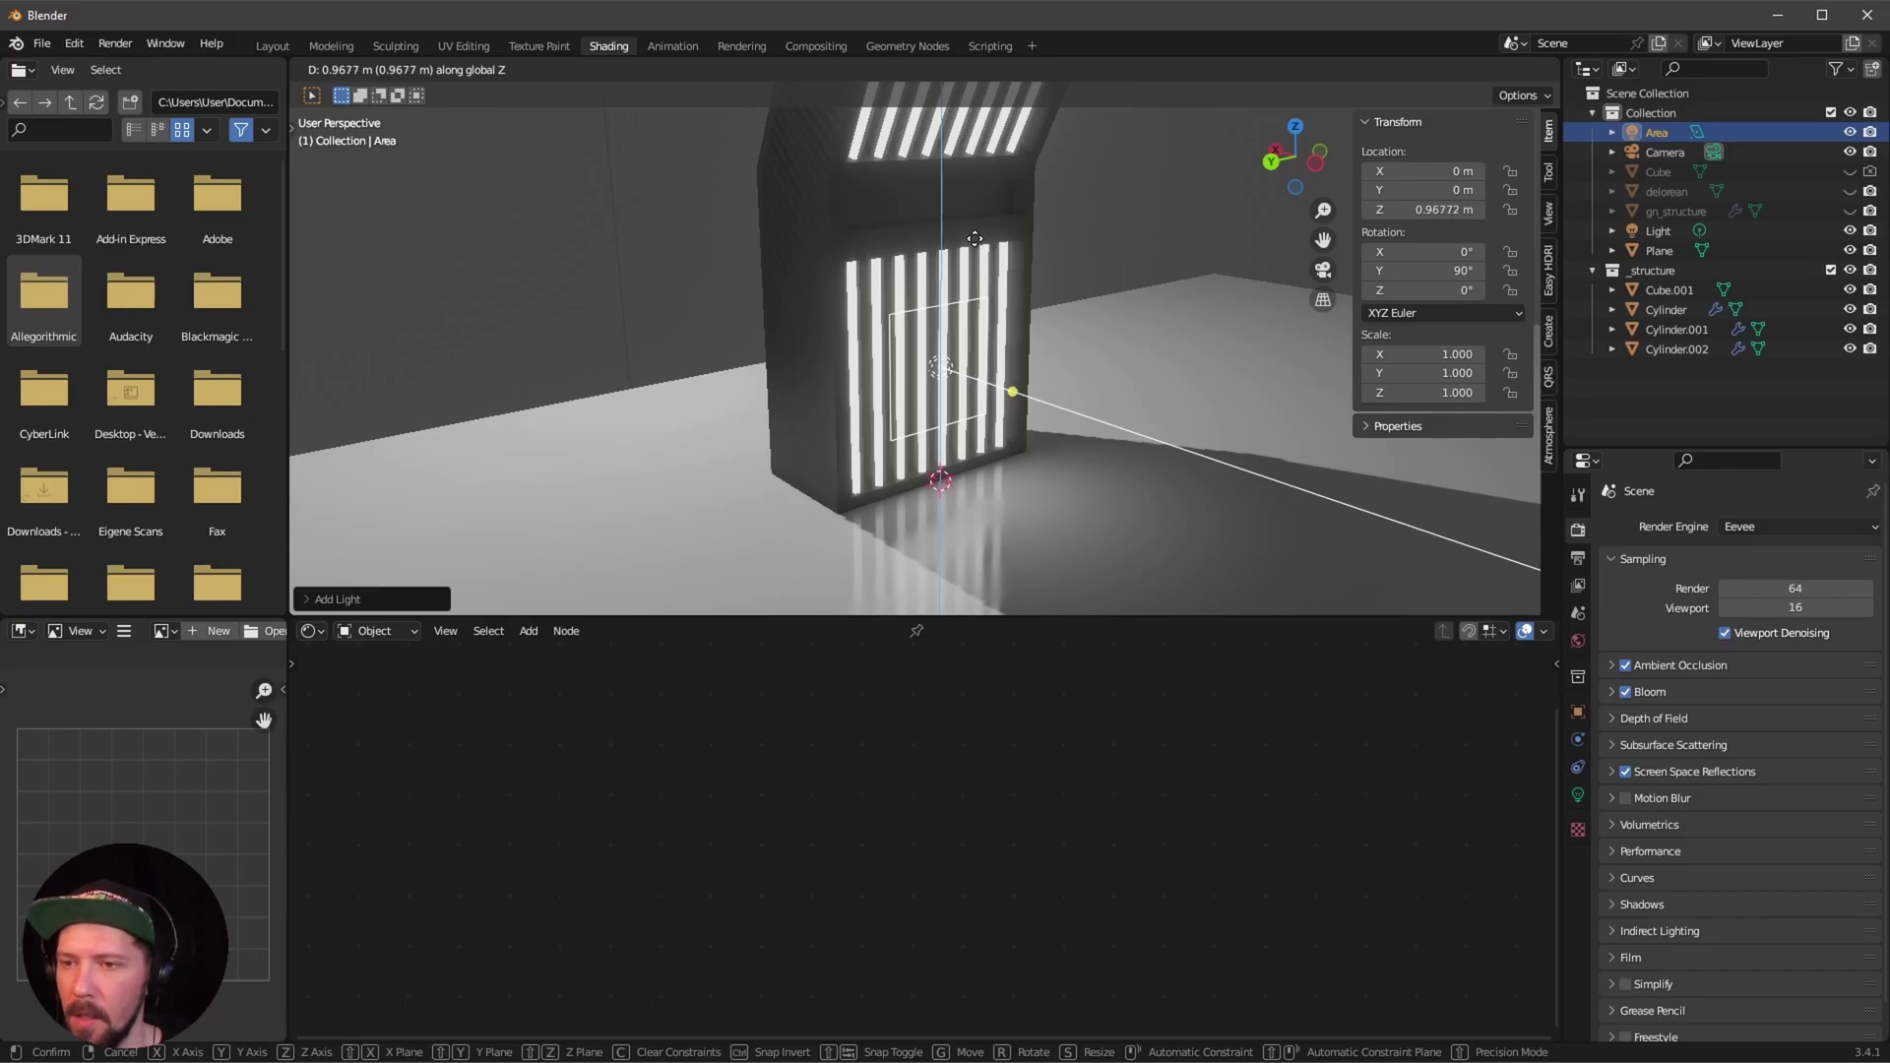
{"action": "left_click", "coordinate": [985, 271]}
{"action": "left_click", "coordinate": [1577, 795]}
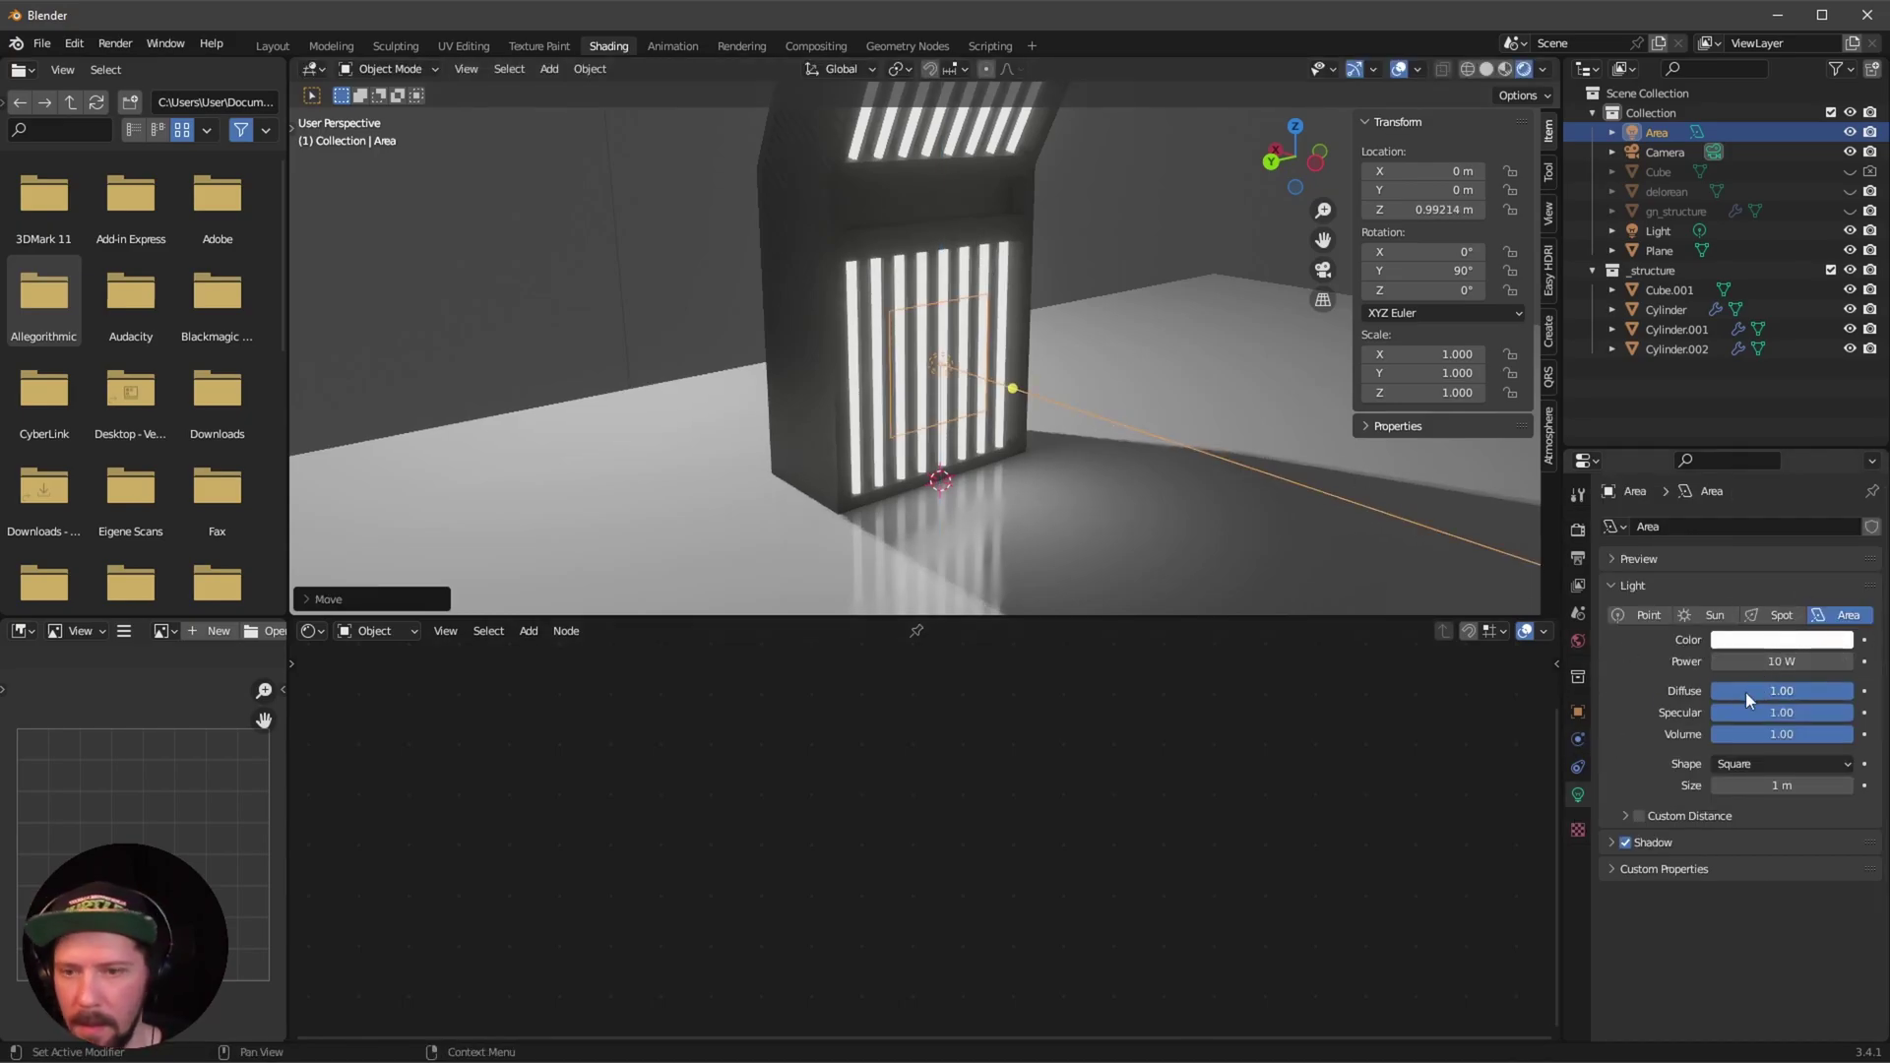
{"action": "double_click", "coordinate": [1807, 661]}
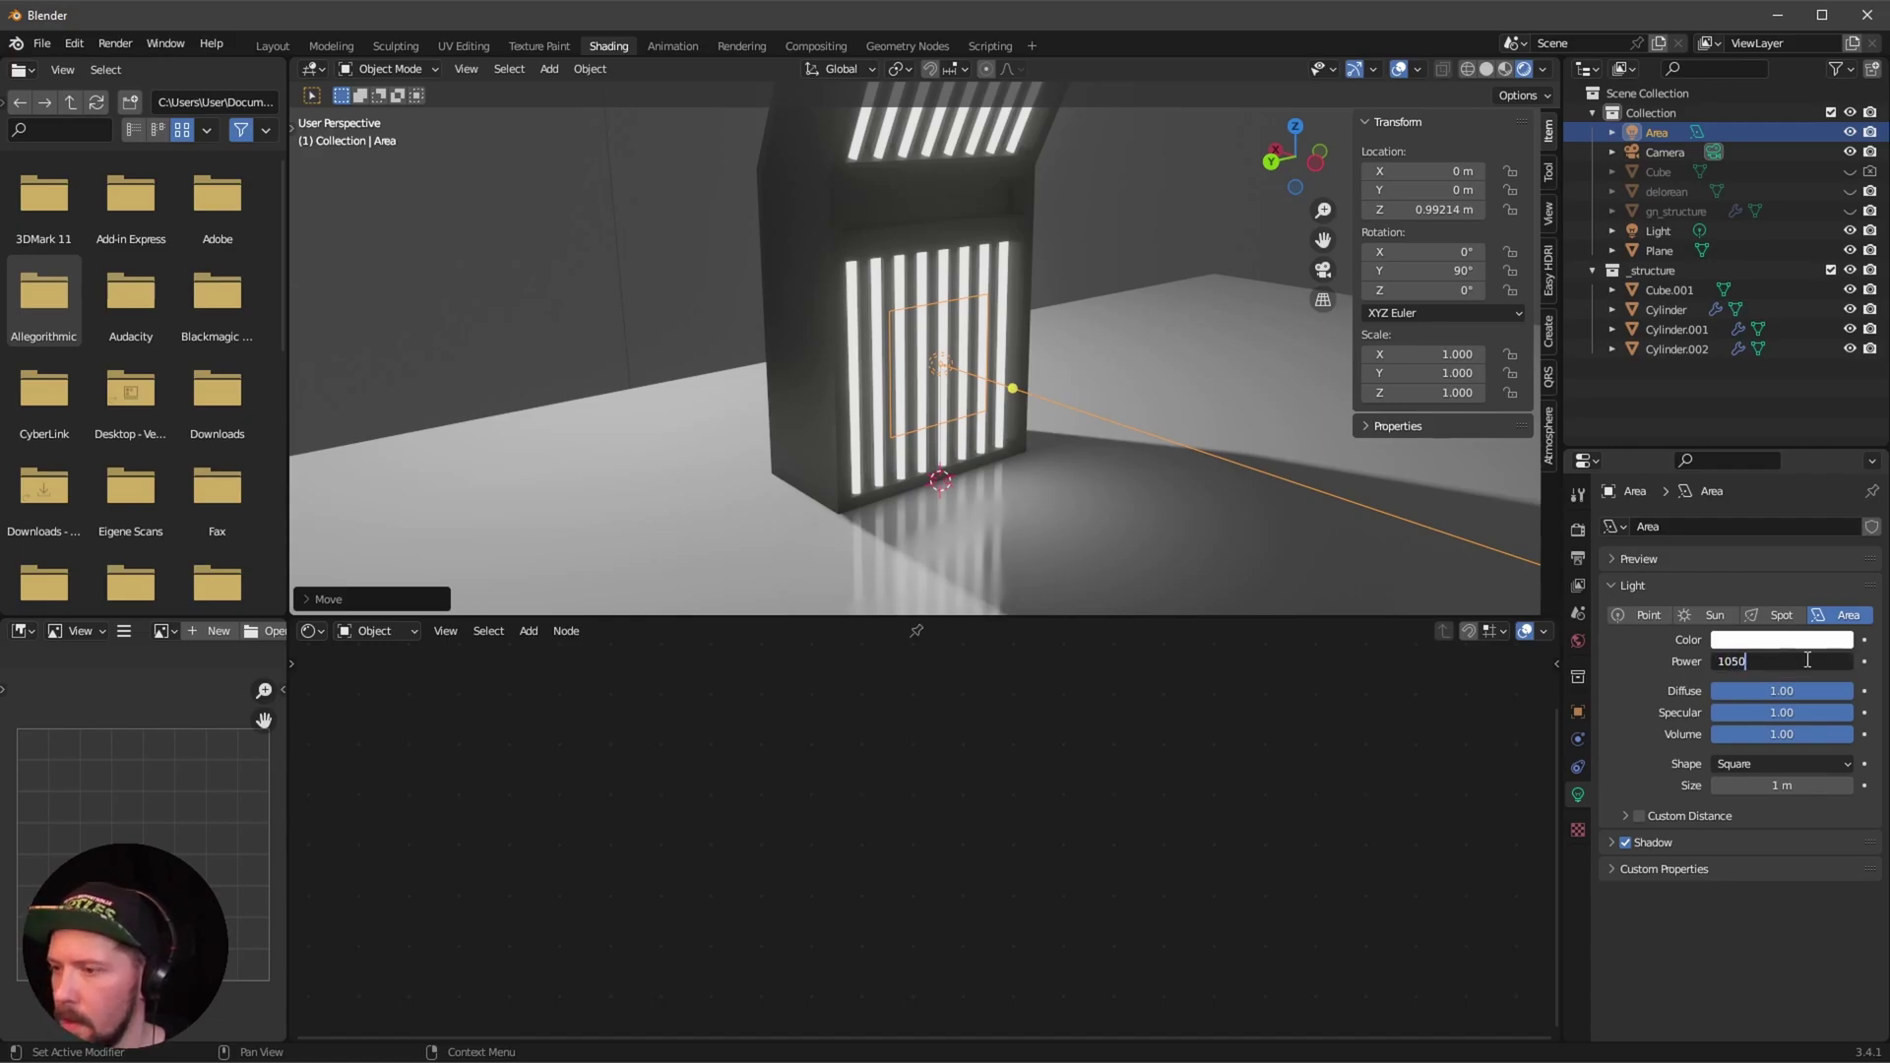
{"action": "type", "text": "50"}
{"action": "key", "text": "Return"}
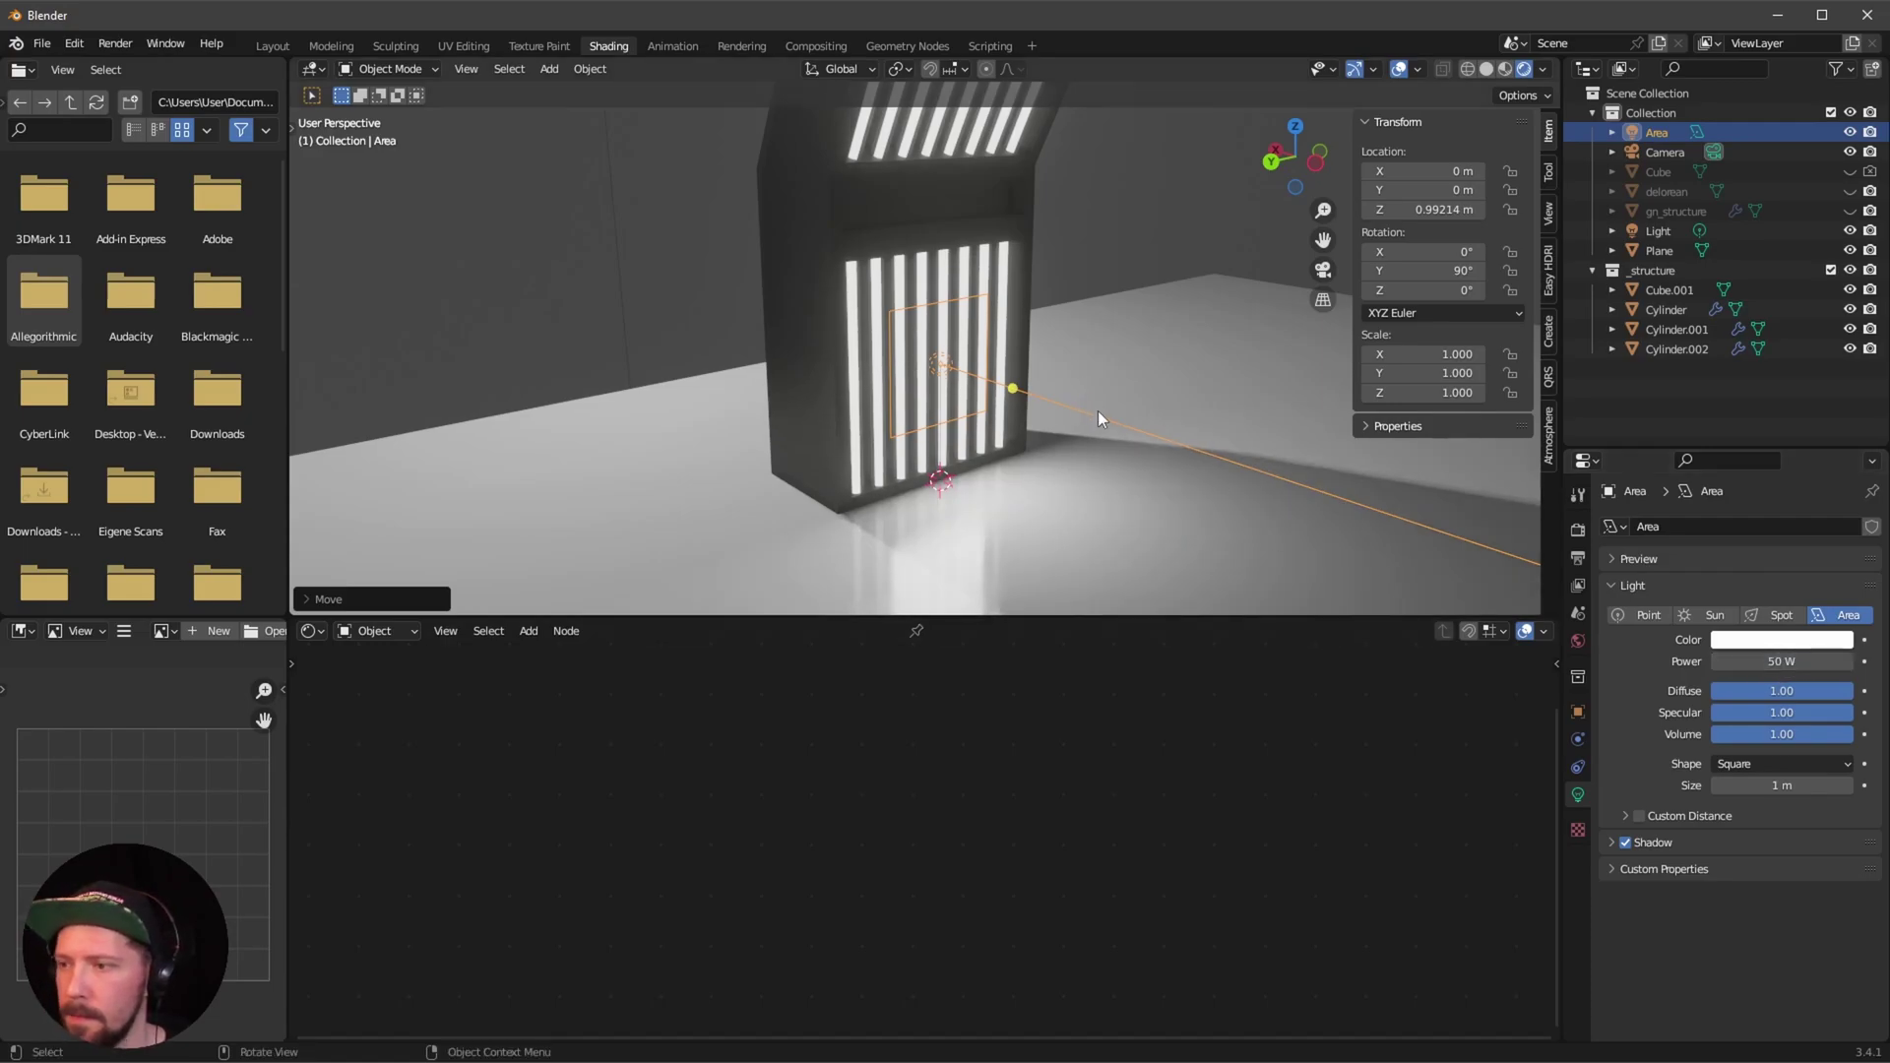
Set the area light's shape to Rectangle and size it to about 1.82 m by 1.69 m, covering the lower tubes.
{"action": "left_click", "coordinate": [1787, 765]}
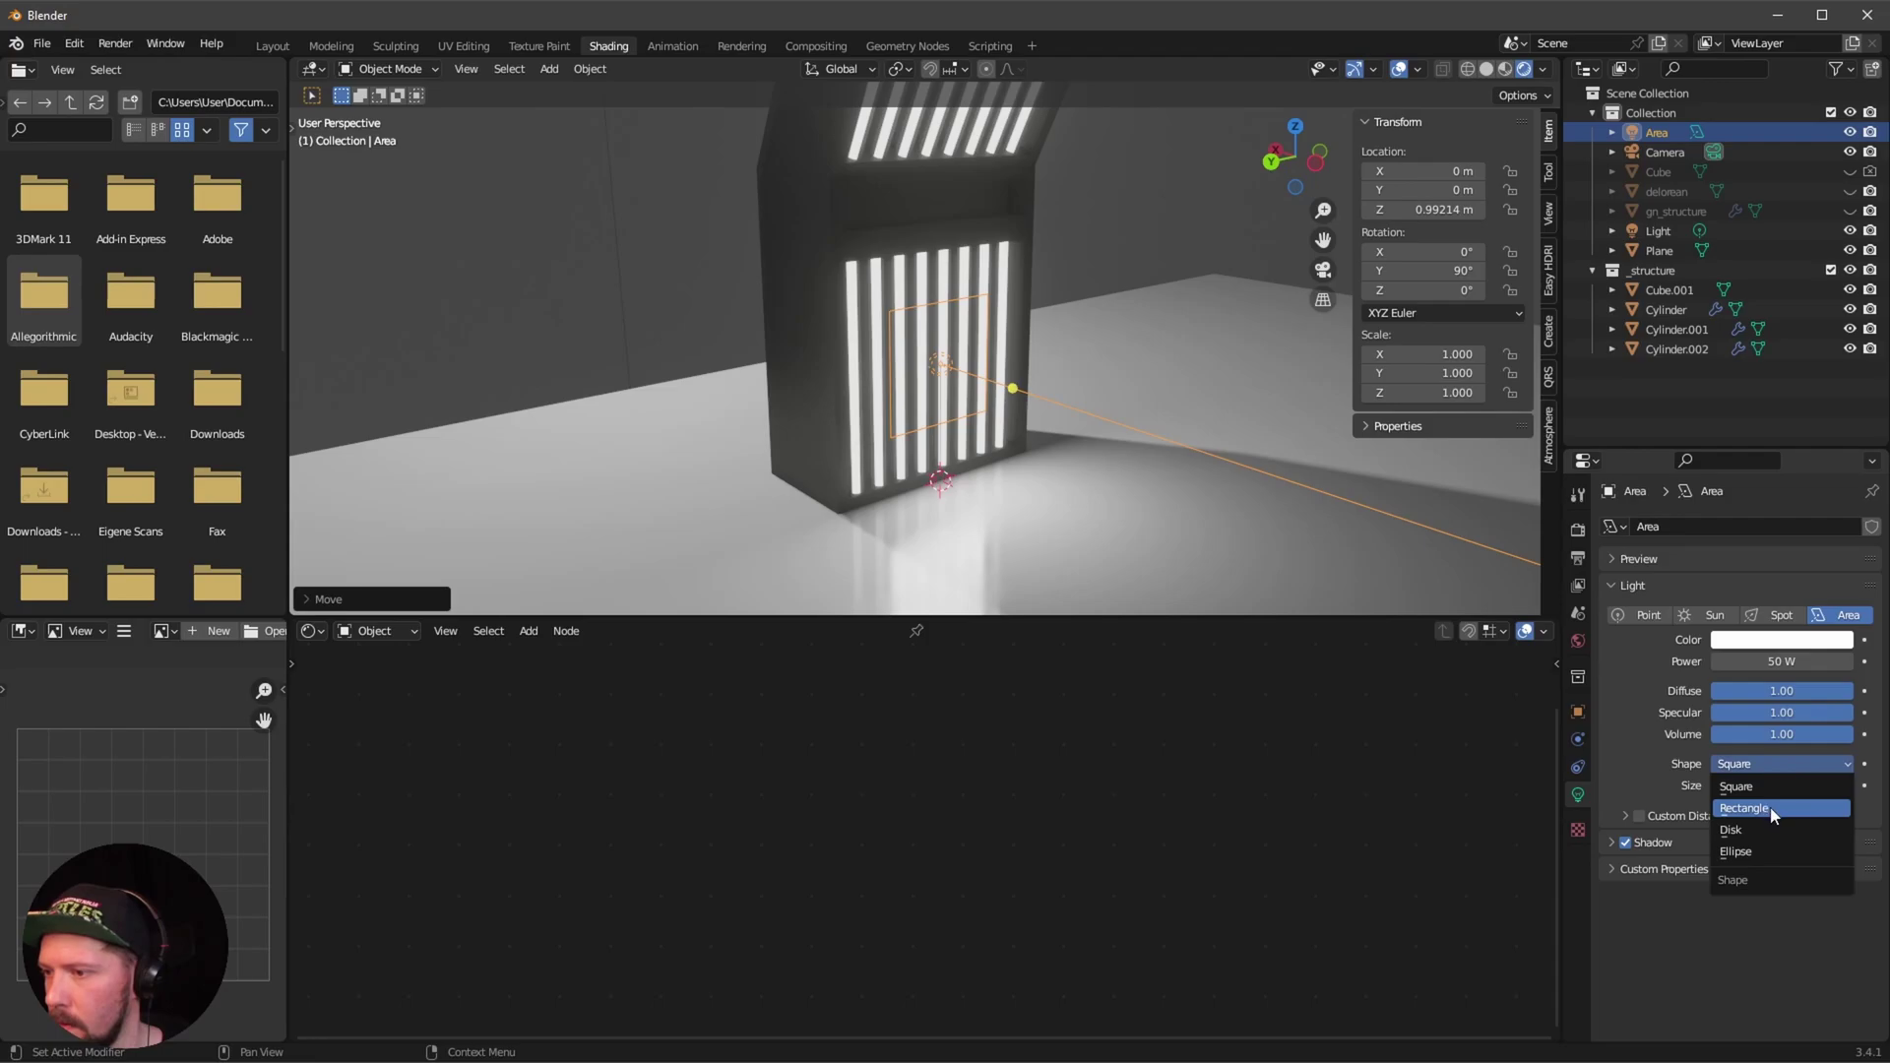
{"action": "left_click", "coordinate": [1801, 808]}
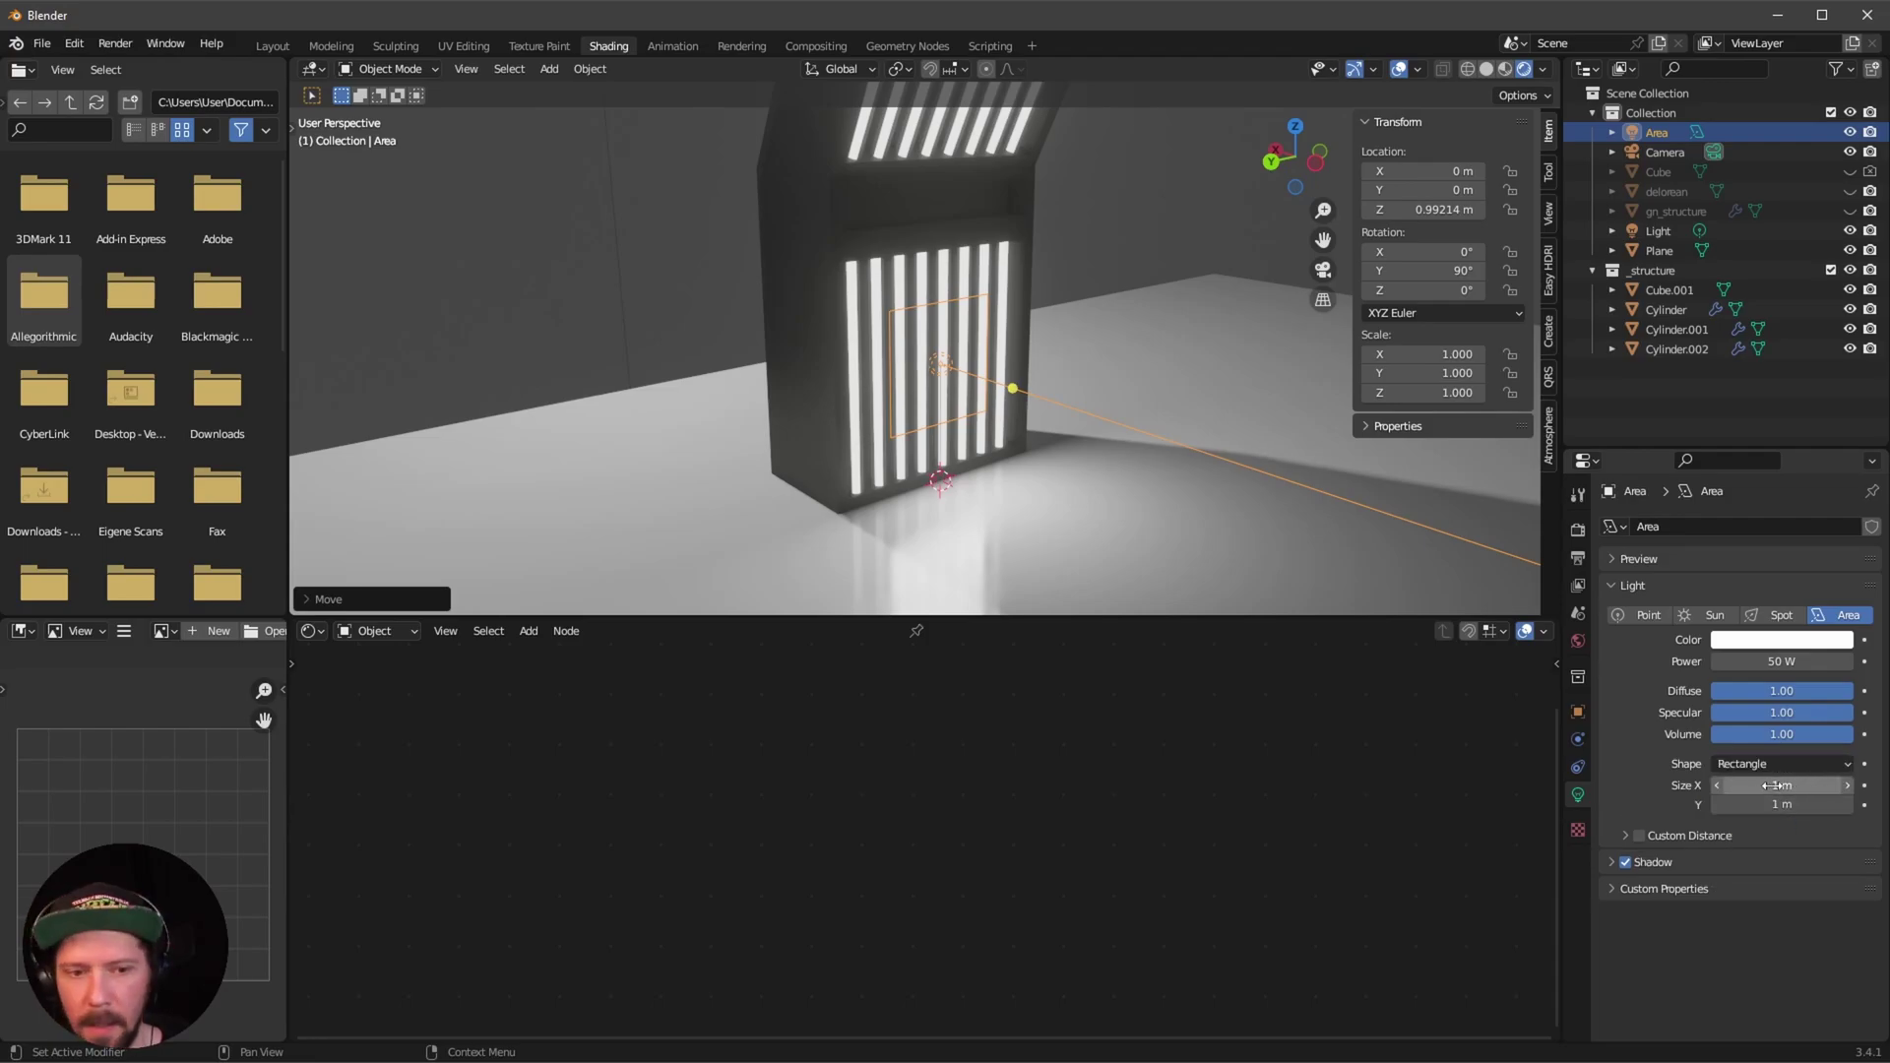
{"action": "left_click_drag", "start_coordinate": [1809, 785], "coordinate": [1863, 771]}
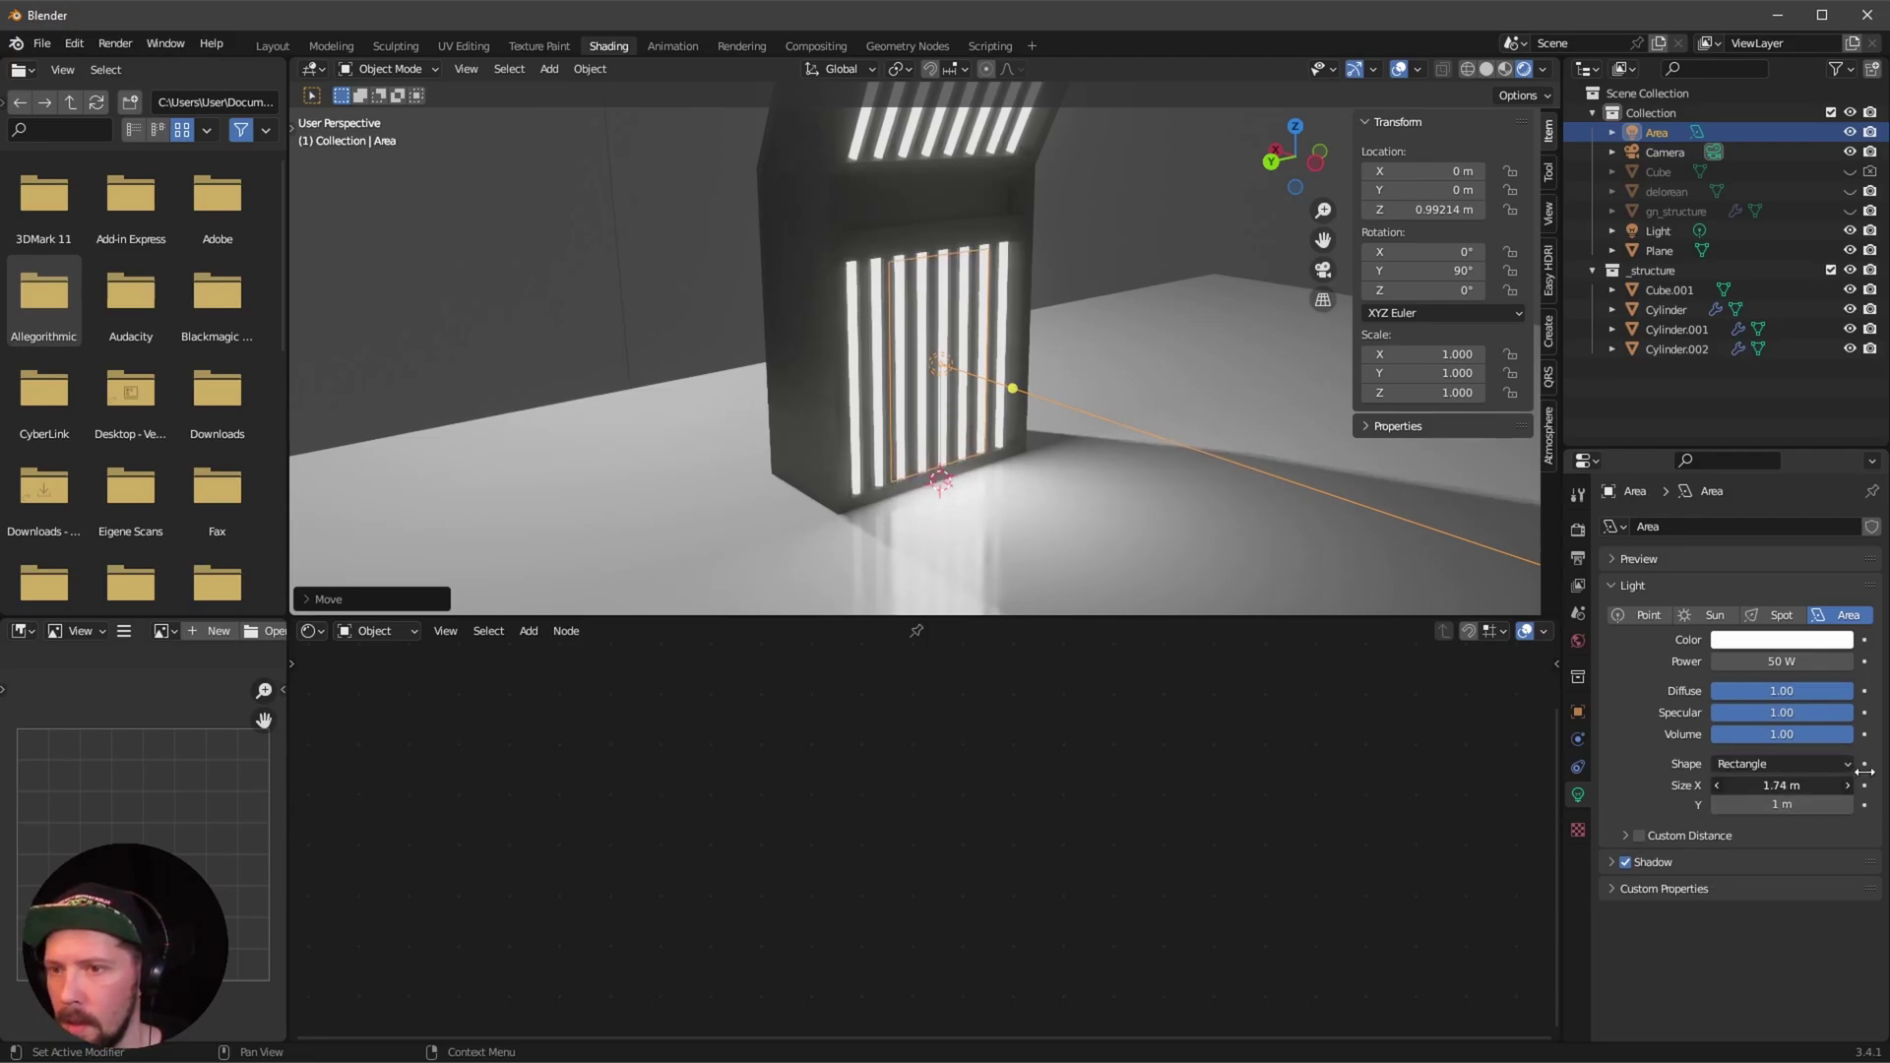
{"action": "middle_click_drag", "start_coordinate": [1112, 433], "coordinate": [1267, 614]}
{"action": "left_click_drag", "start_coordinate": [1772, 804], "coordinate": [1865, 797]}
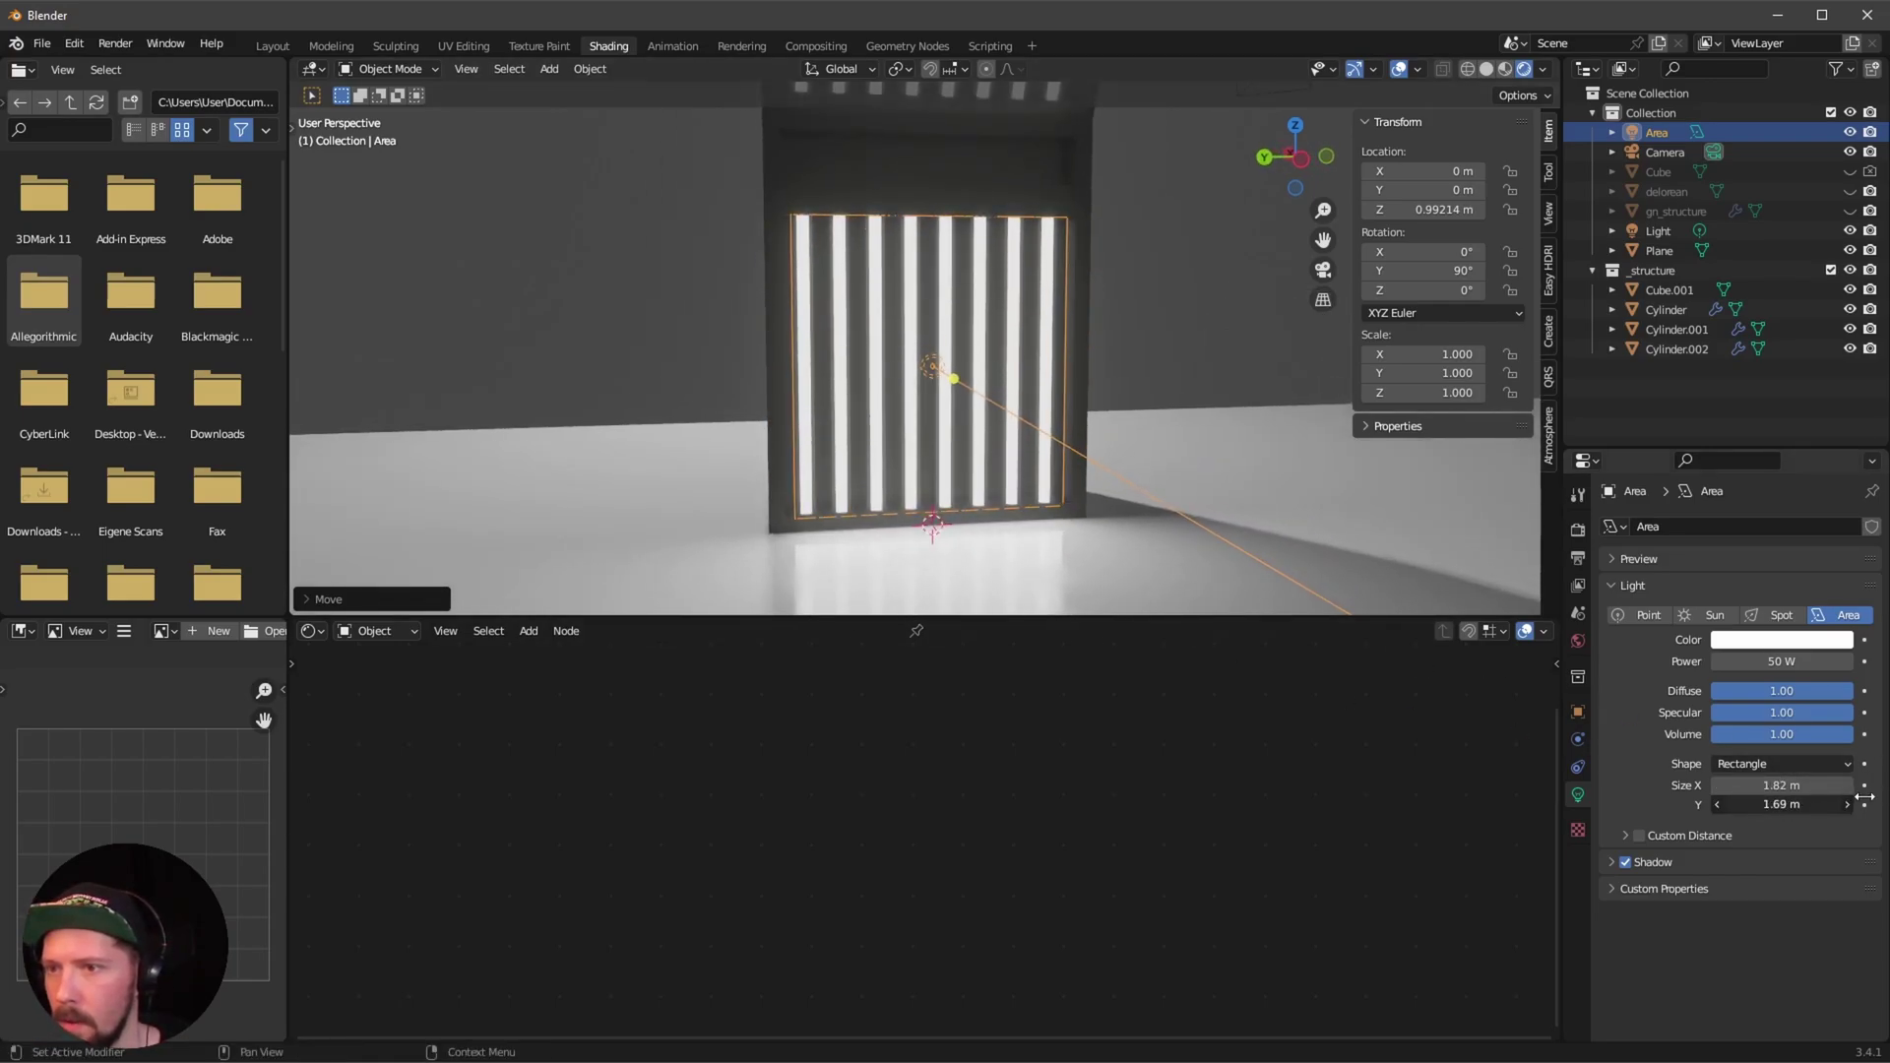
{"action": "middle_click_drag", "start_coordinate": [1330, 485], "coordinate": [1073, 507]}
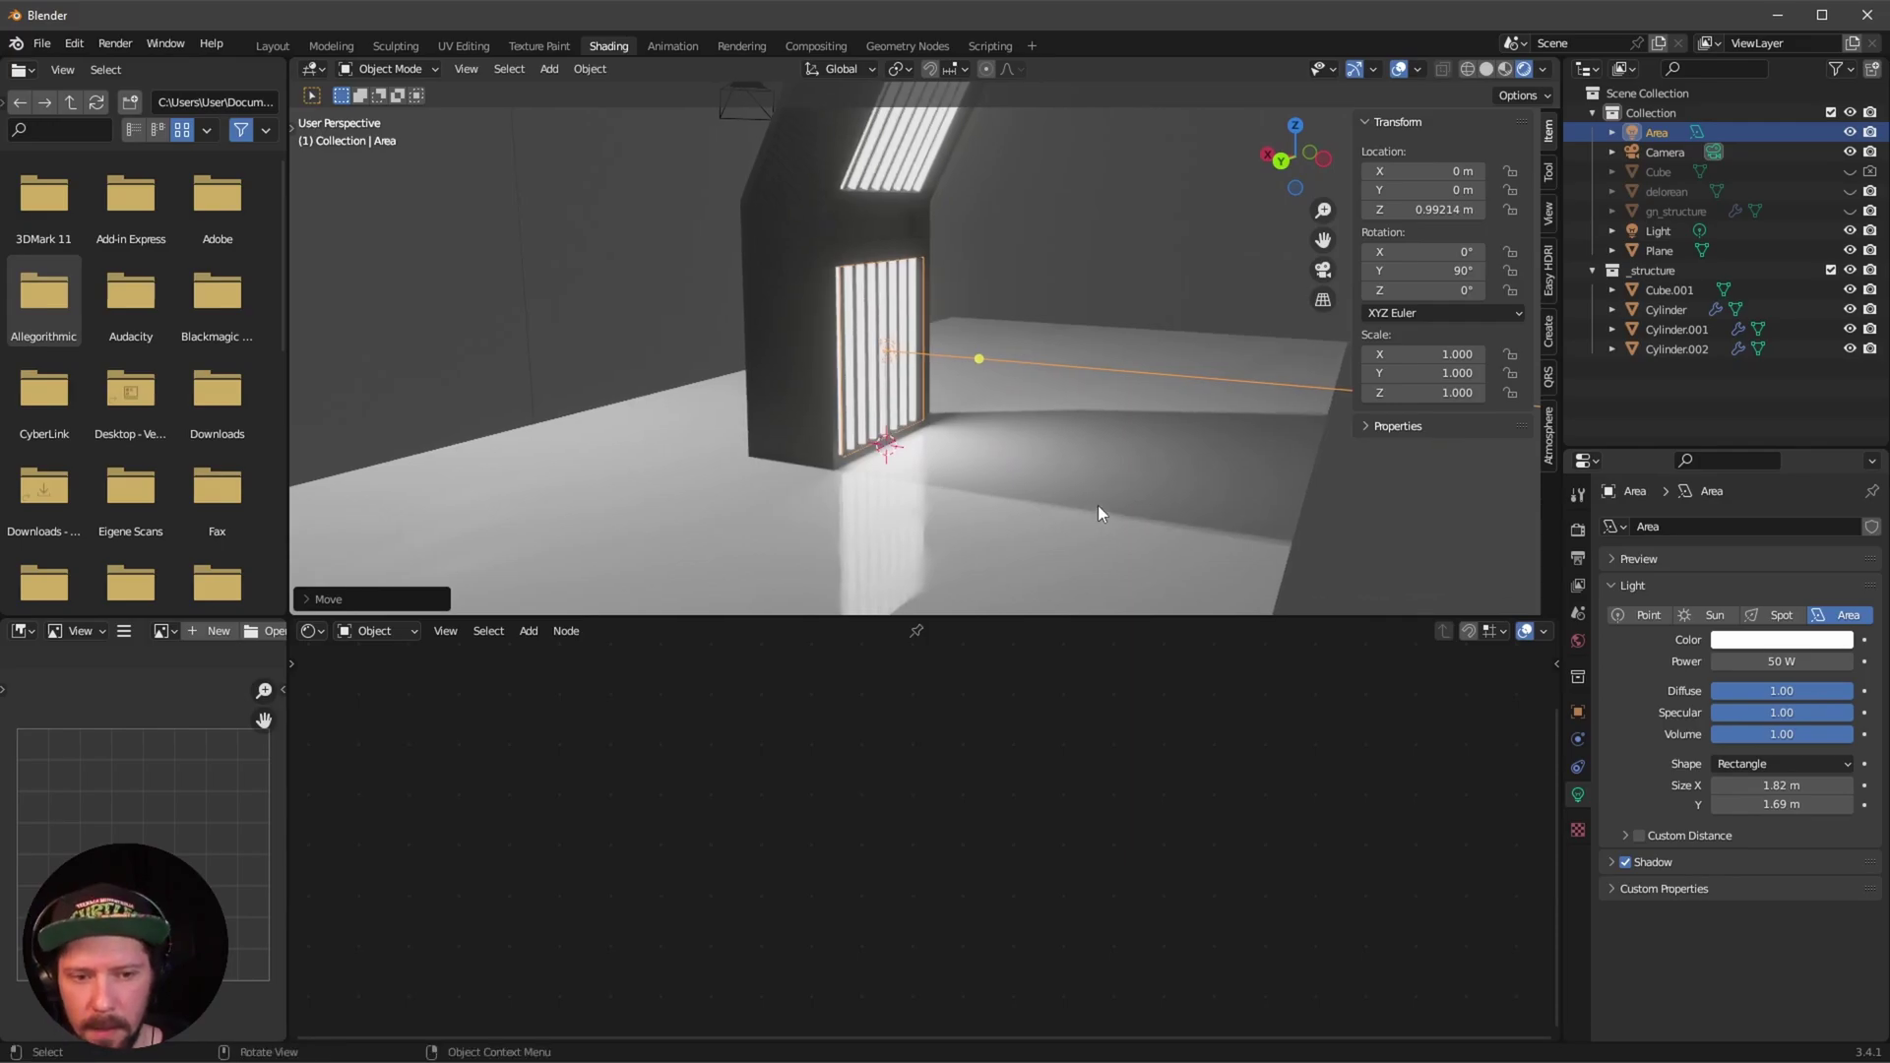
Enable Contact Shadows for the area light.
{"action": "left_click", "coordinate": [1614, 863]}
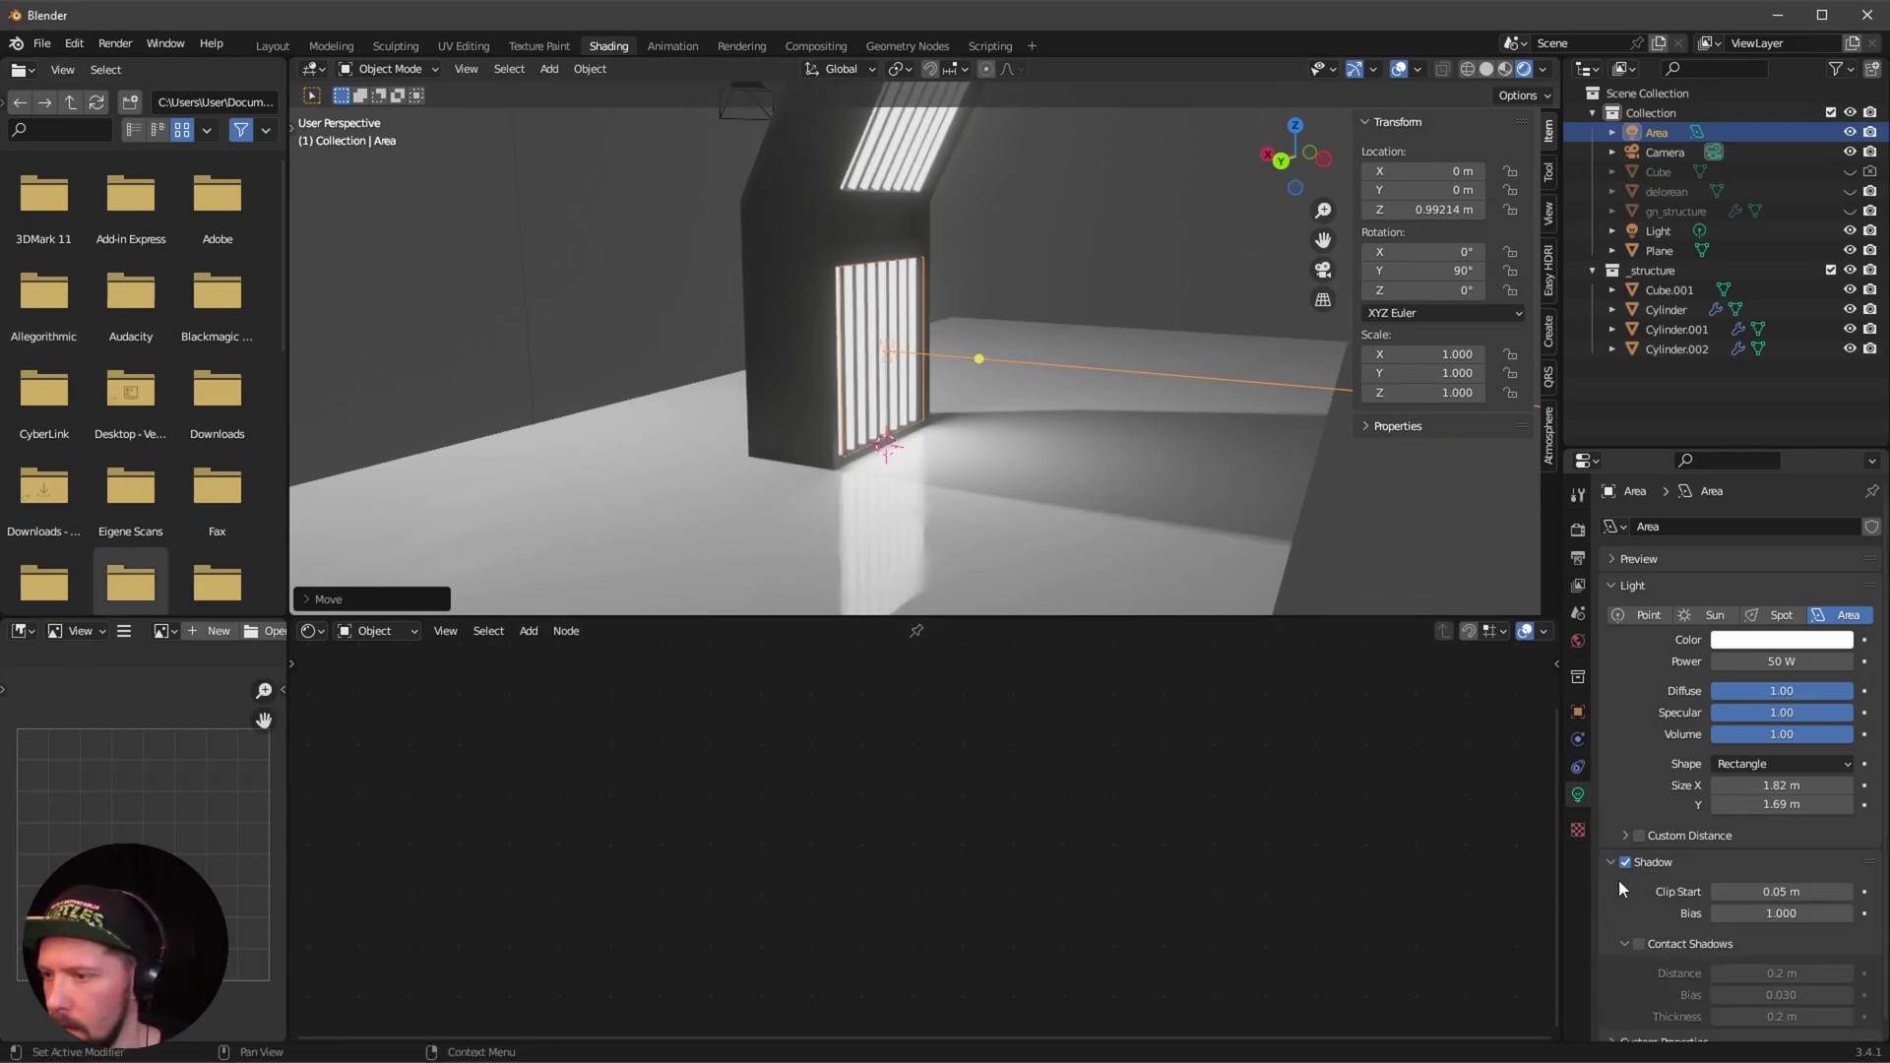
{"action": "left_click", "coordinate": [1637, 943]}
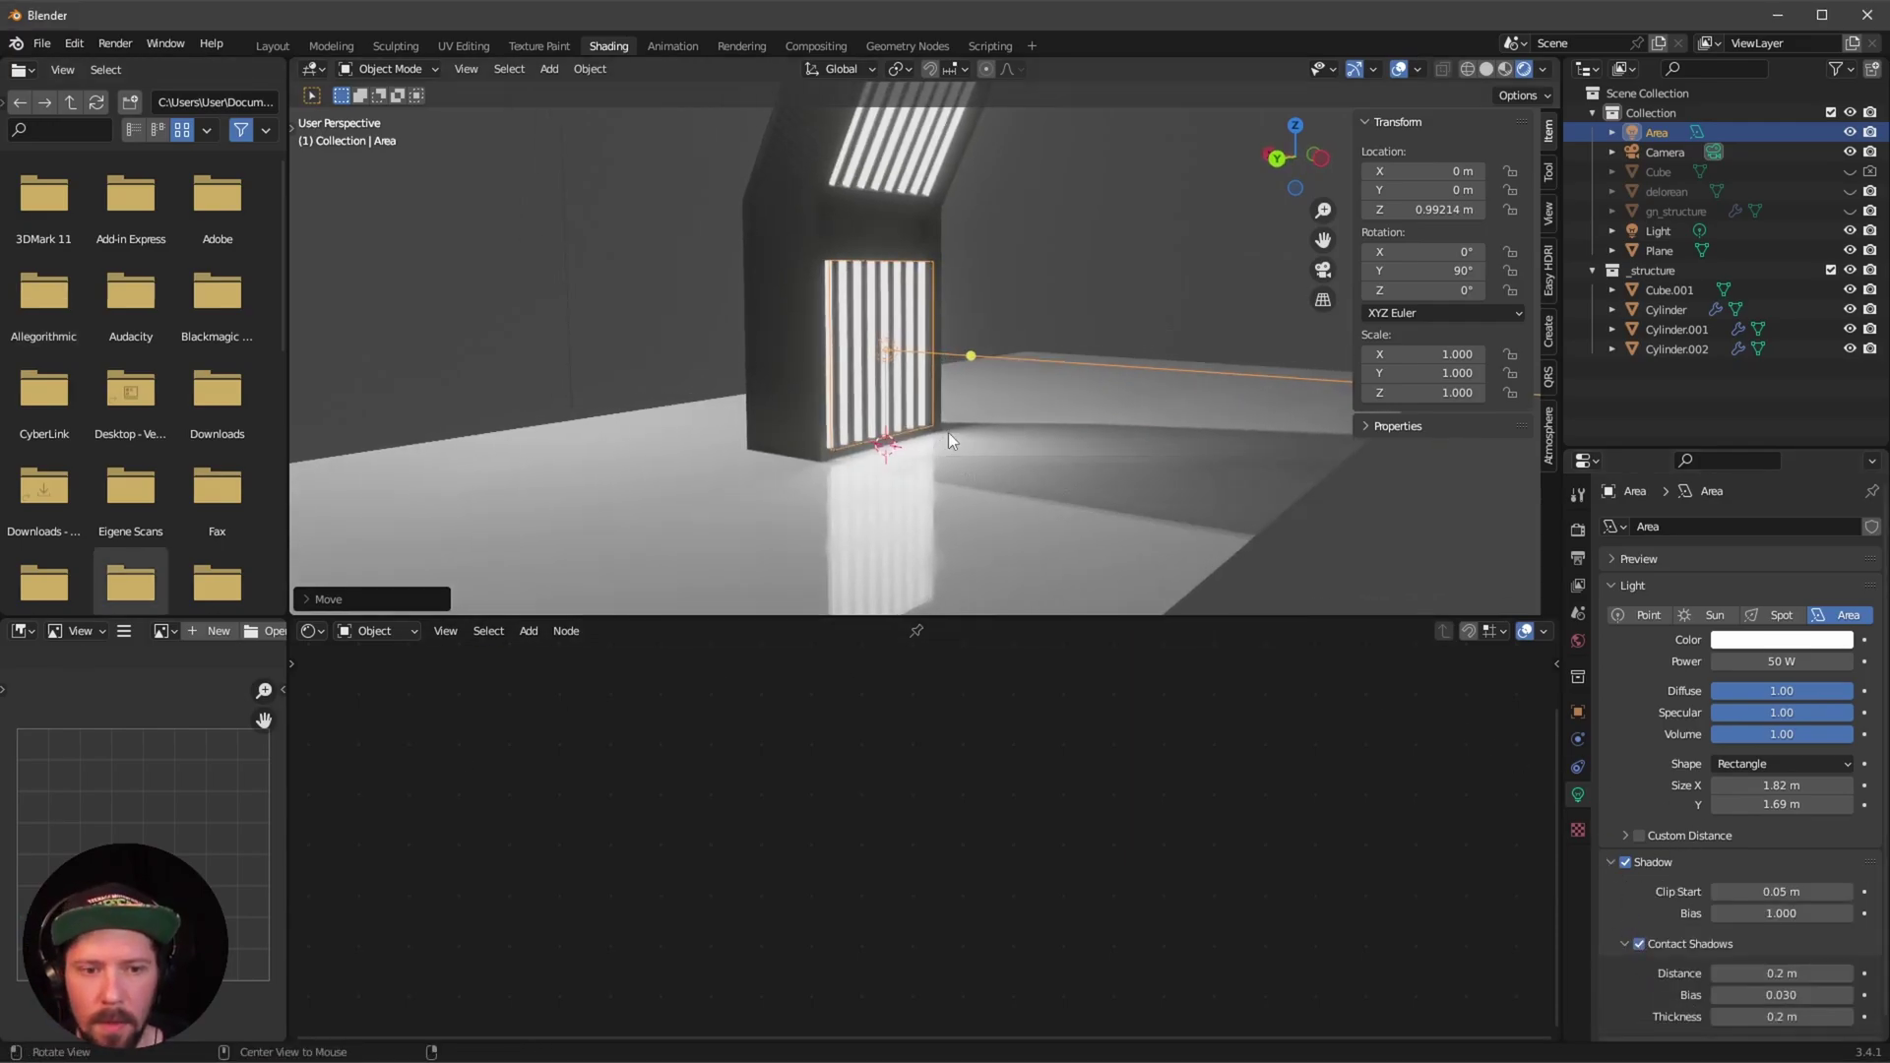
{"action": "middle_click_drag", "start_coordinate": [971, 422], "coordinate": [947, 492]}
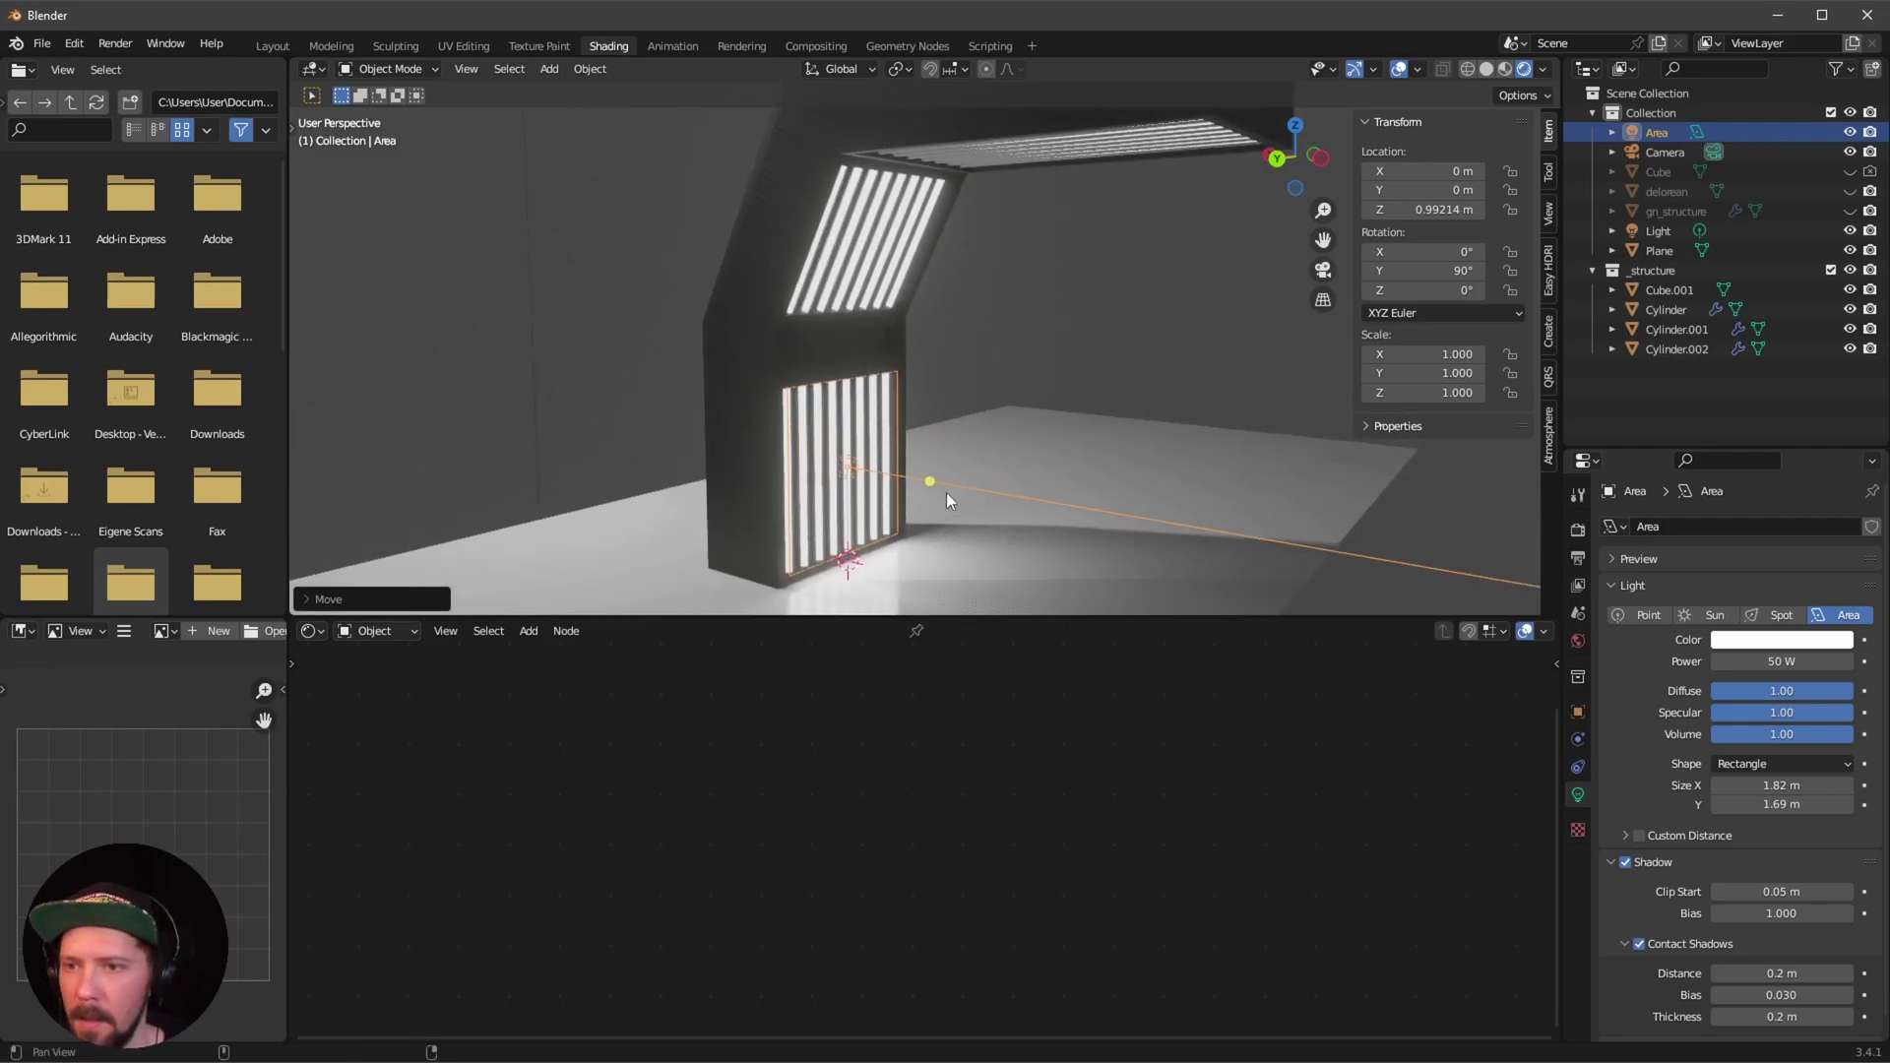
Duplicate the area light, raise the copy along Z to about 3.16 m, and view the structure from the front.
{"action": "left_click", "coordinate": [1657, 134]}
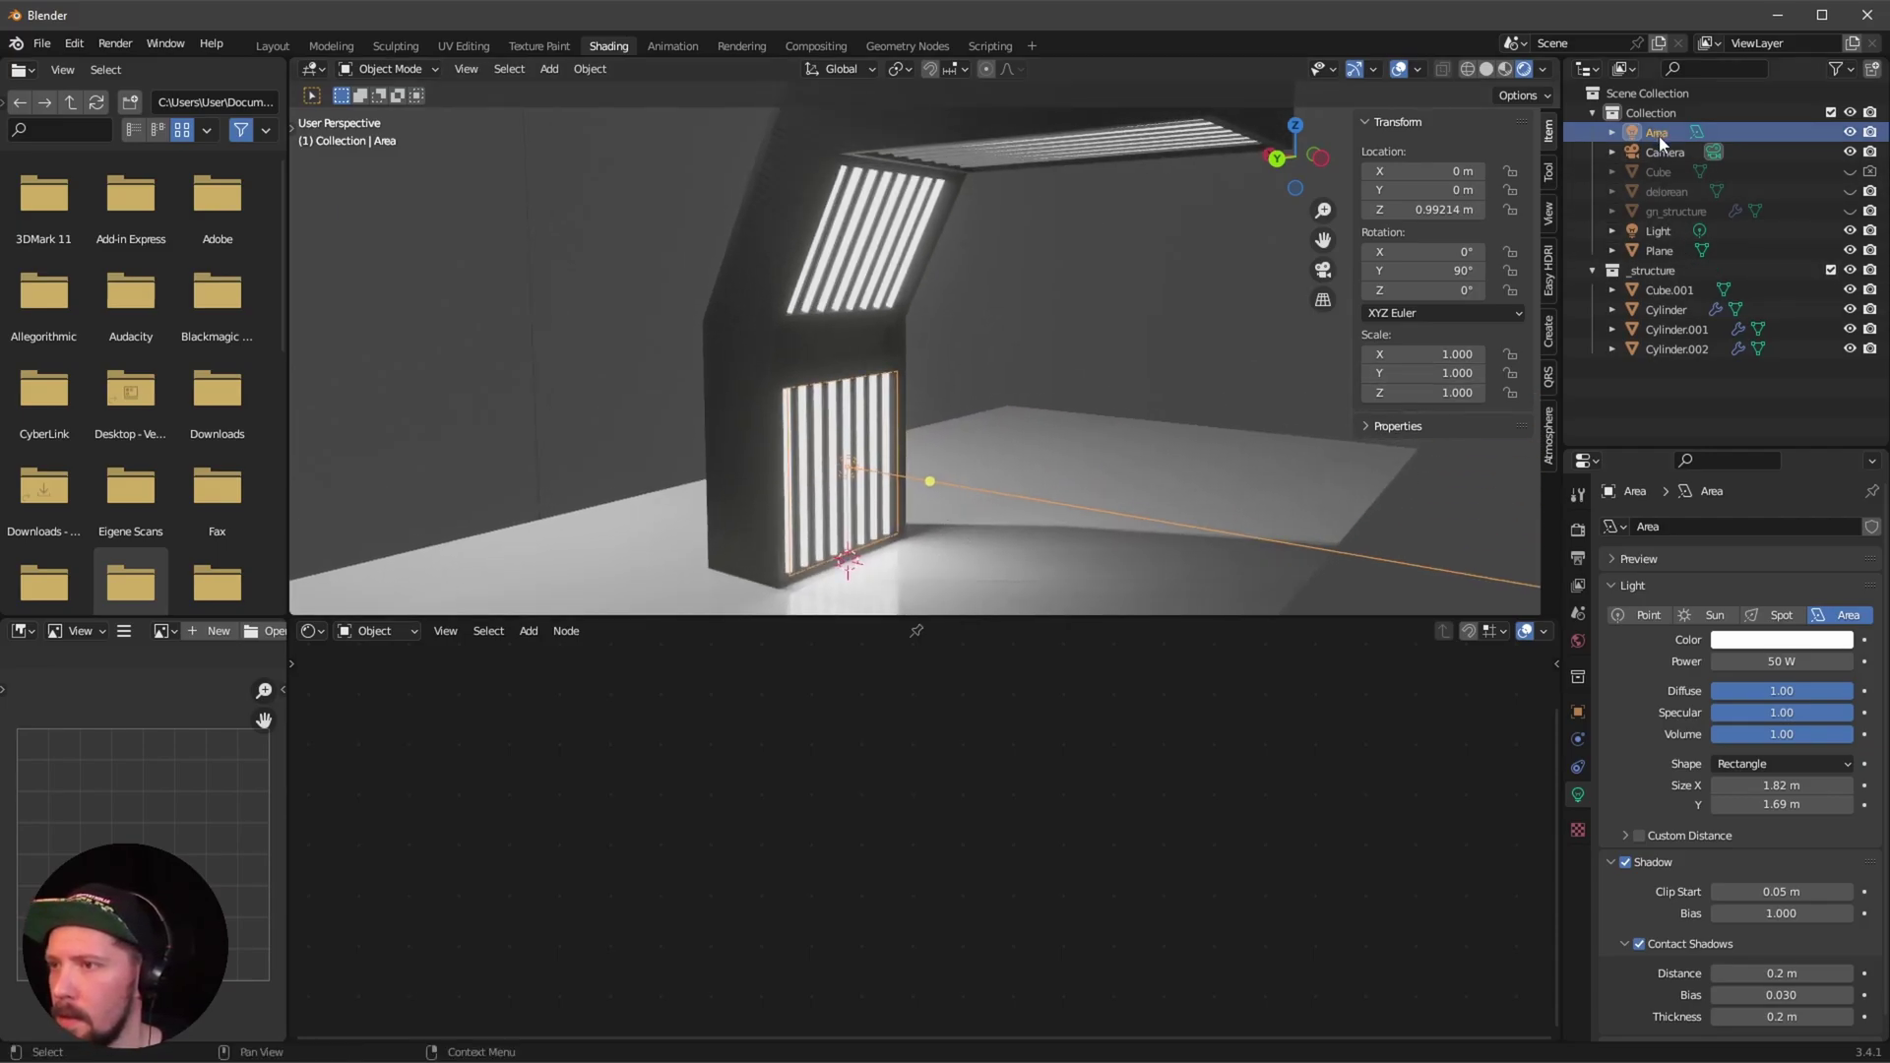
{"action": "key", "text": "shift+d"}
{"action": "right_click", "coordinate": [947, 392]}
{"action": "key", "text": "g"}
{"action": "key", "text": "z"}
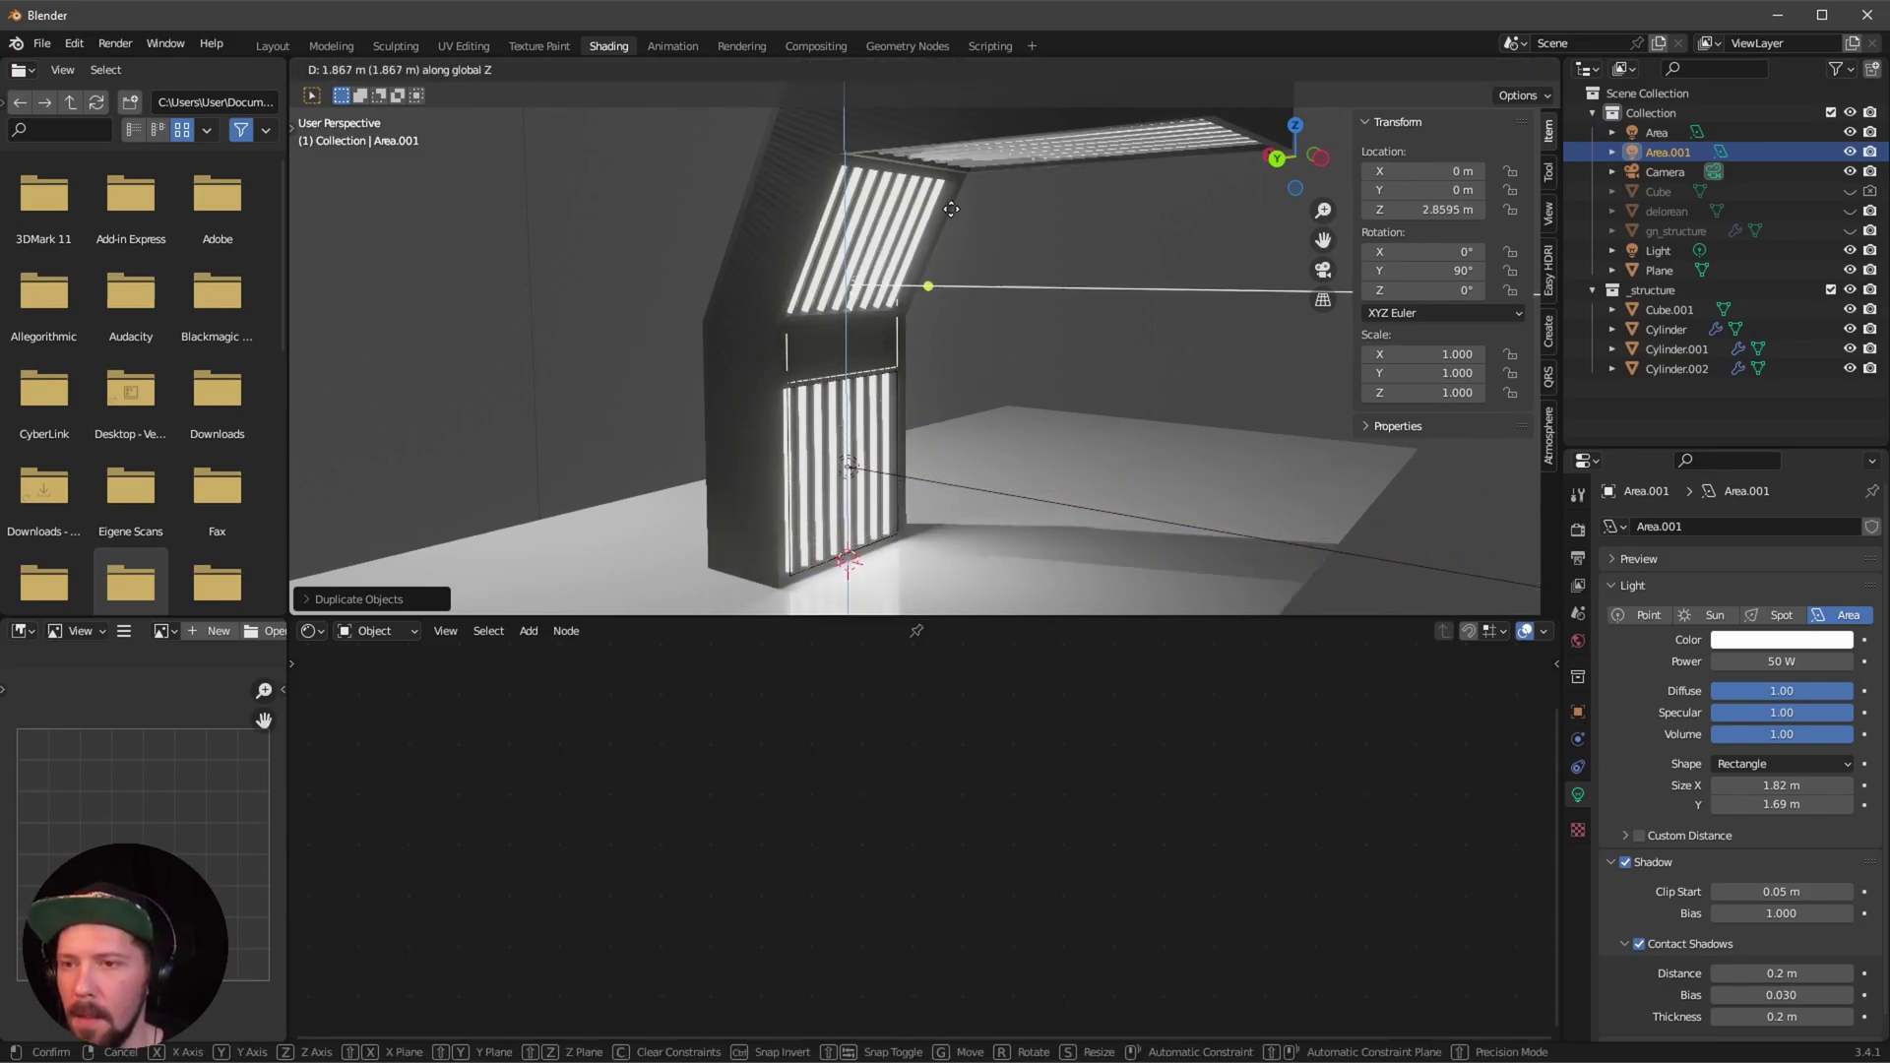
{"action": "left_click", "coordinate": [945, 216]}
{"action": "key", "text": "KP_1"}
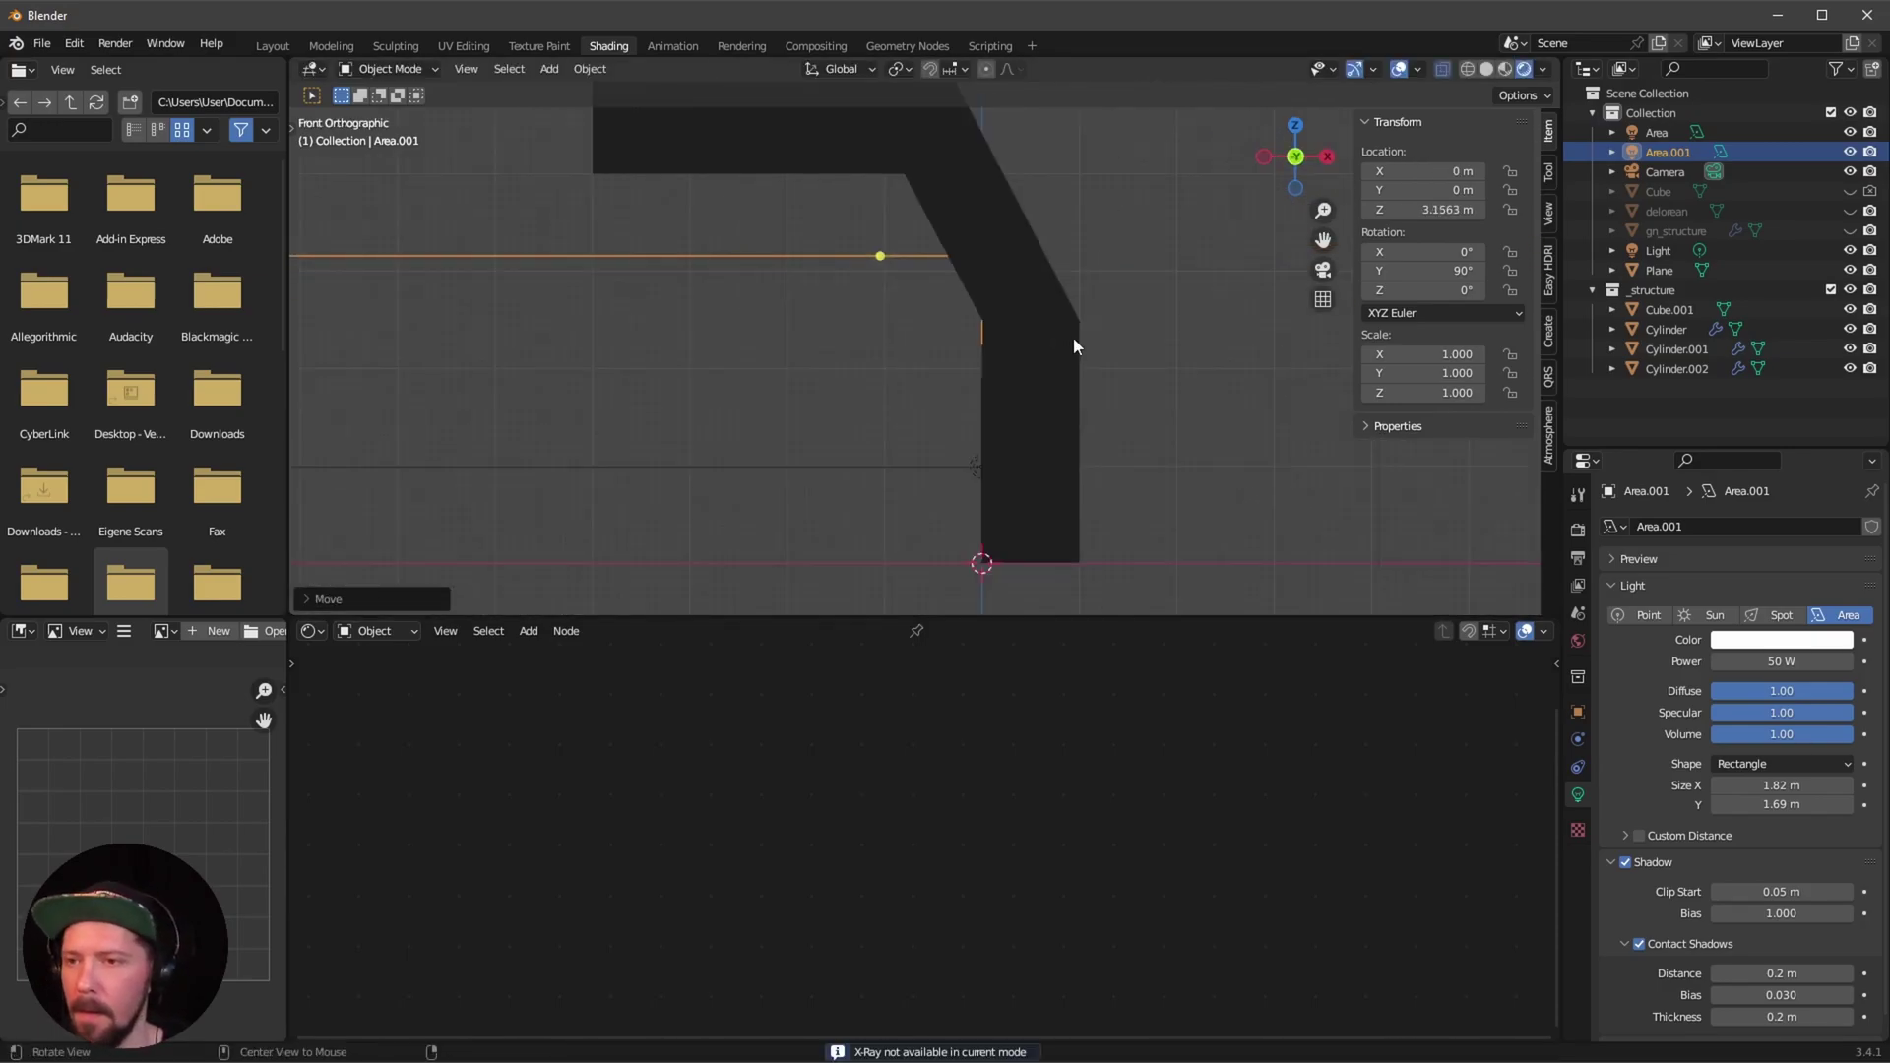
Switch to solid shading, rotate the copied area light to about 60.3° around Y and move it onto the slanted tubes, about X -0.39 m, Z 3.26 m.
{"action": "key", "text": "z"}
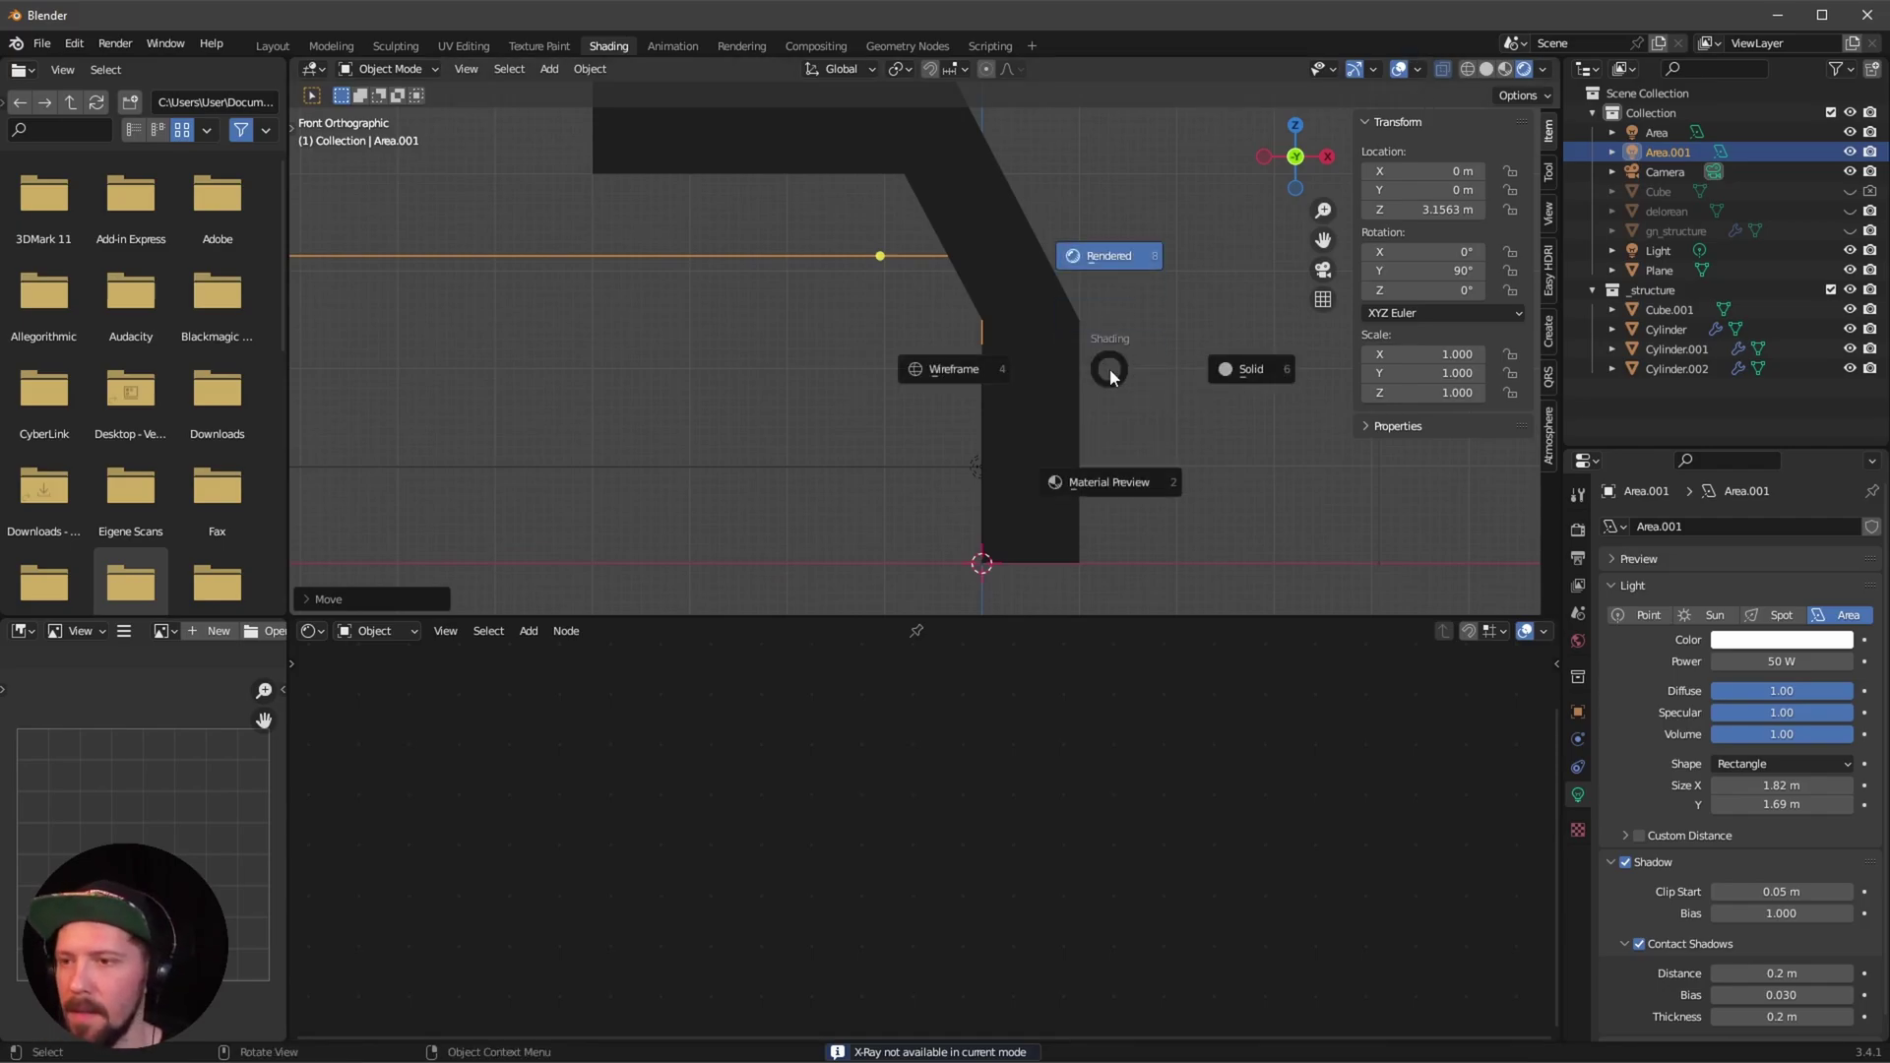
{"action": "left_click", "coordinate": [1226, 376]}
{"action": "scroll", "coordinate": [1055, 406], "scroll_direction": "up", "scroll_amount": 3}
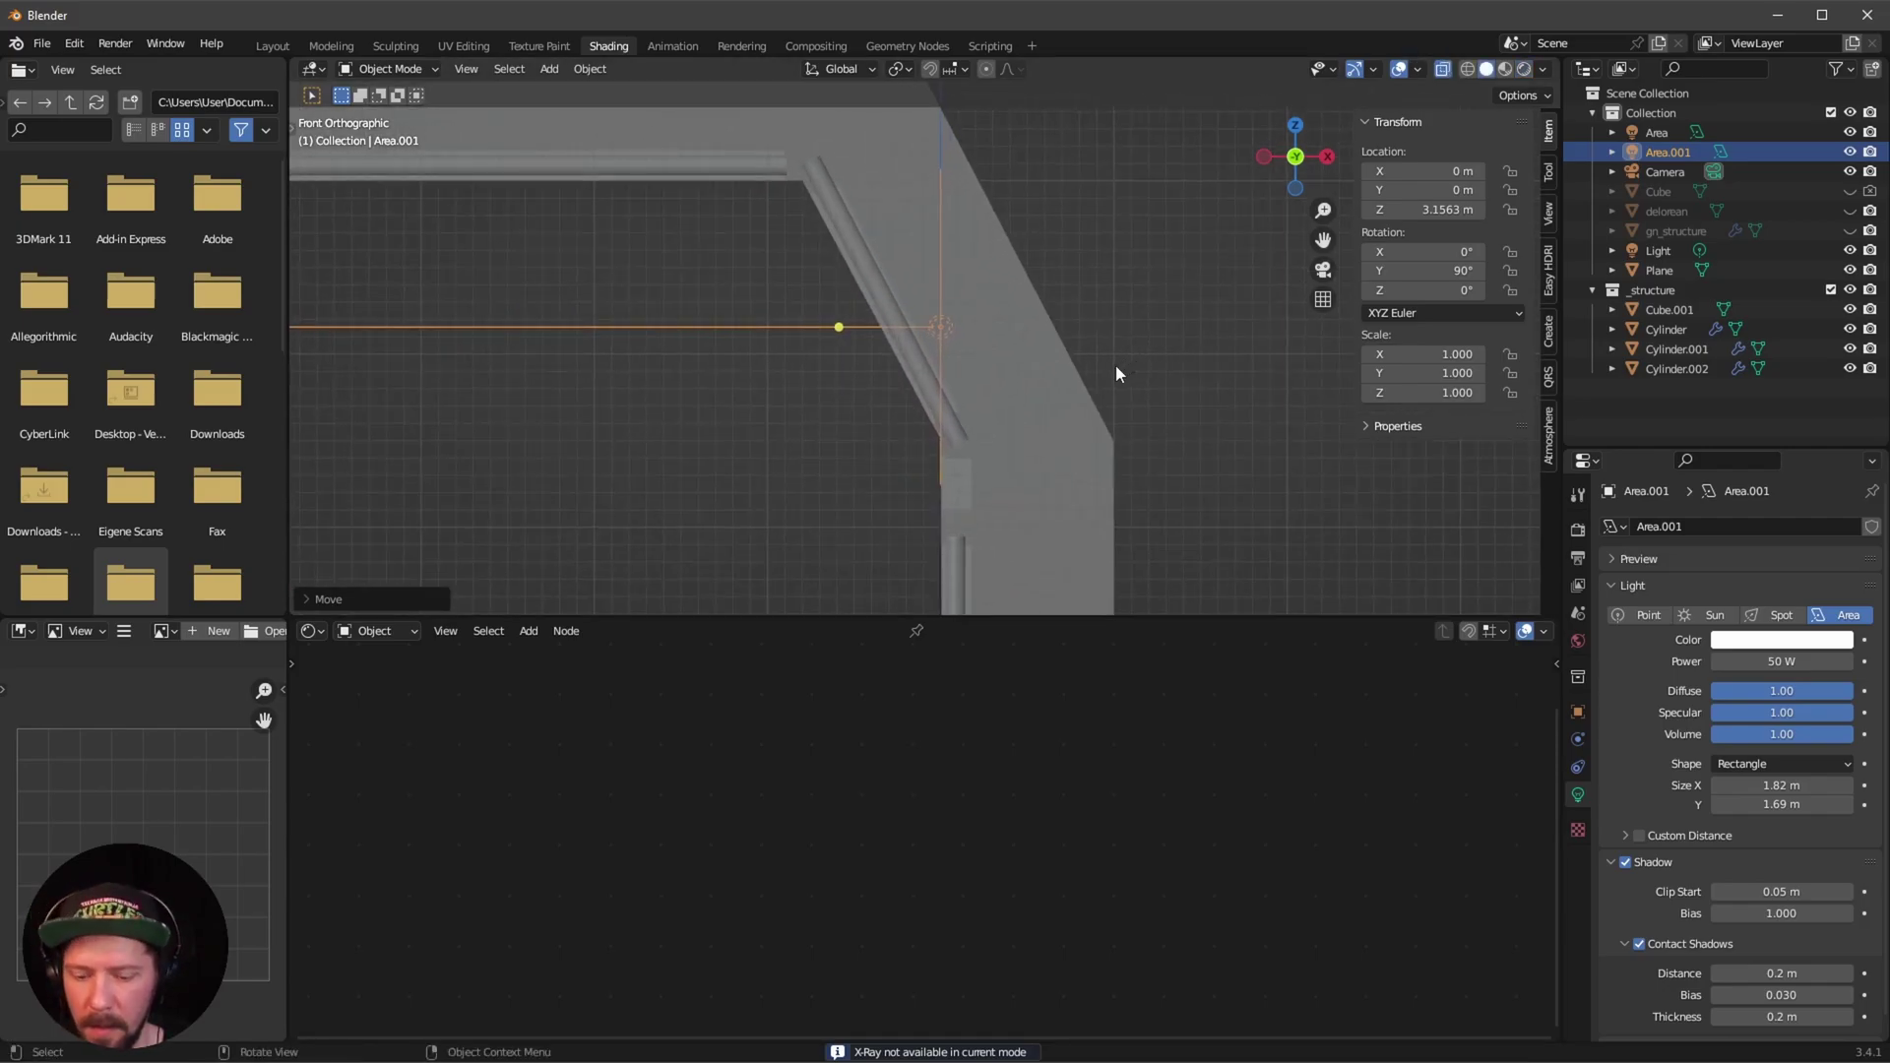
{"action": "key", "text": "alt+z"}
{"action": "key", "text": "alt+z"}
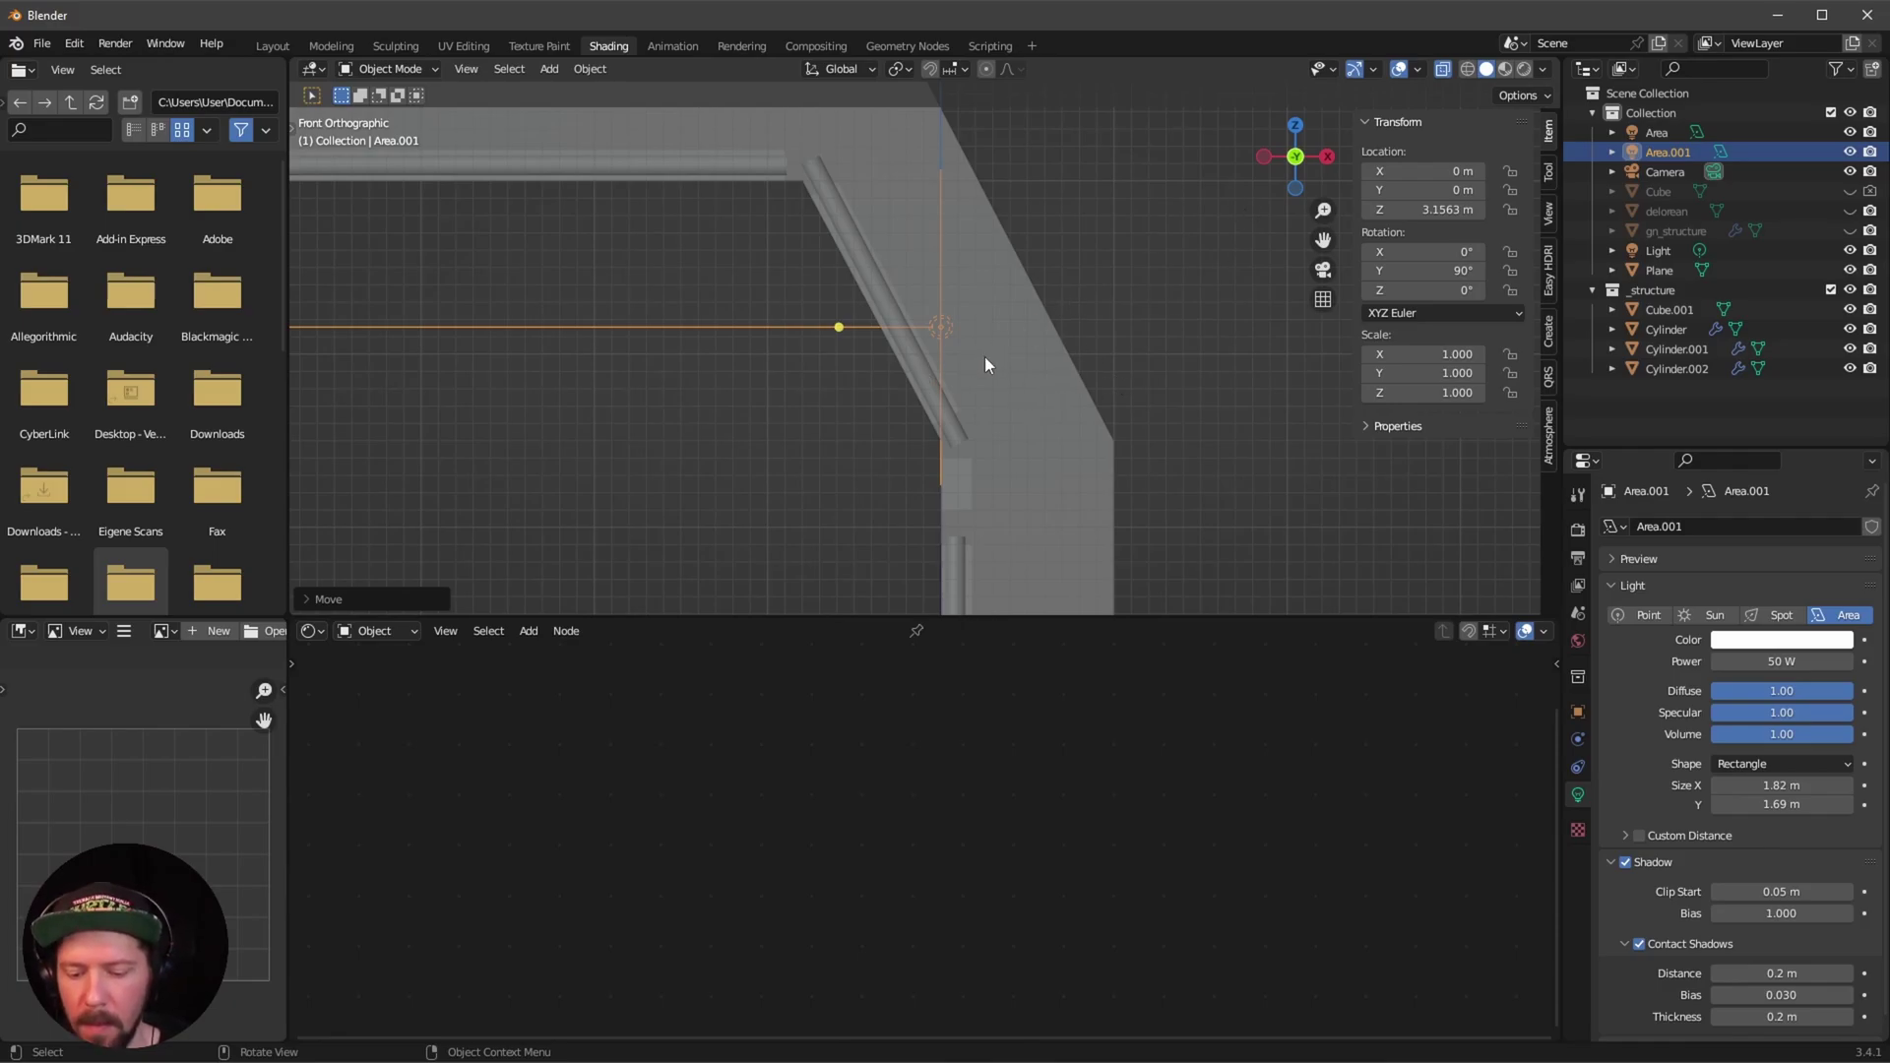
{"action": "key", "text": "r"}
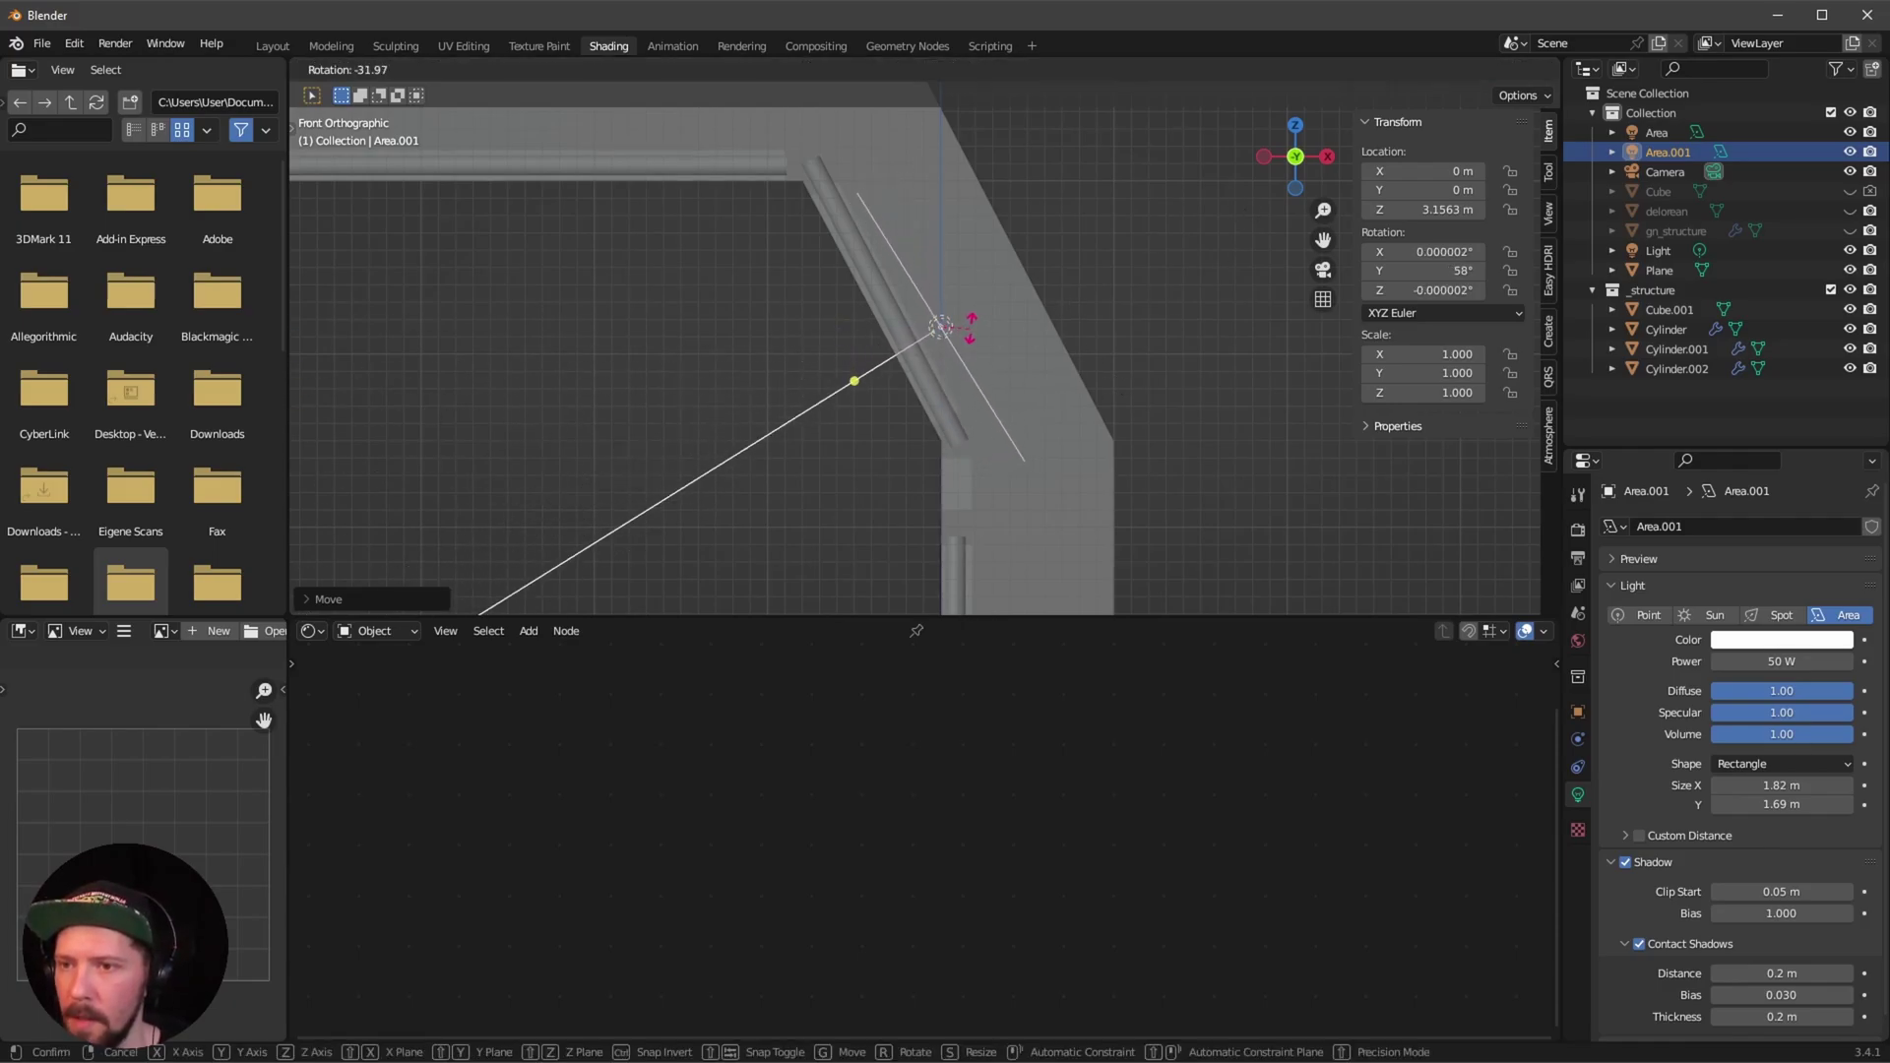
{"action": "left_click", "coordinate": [976, 331]}
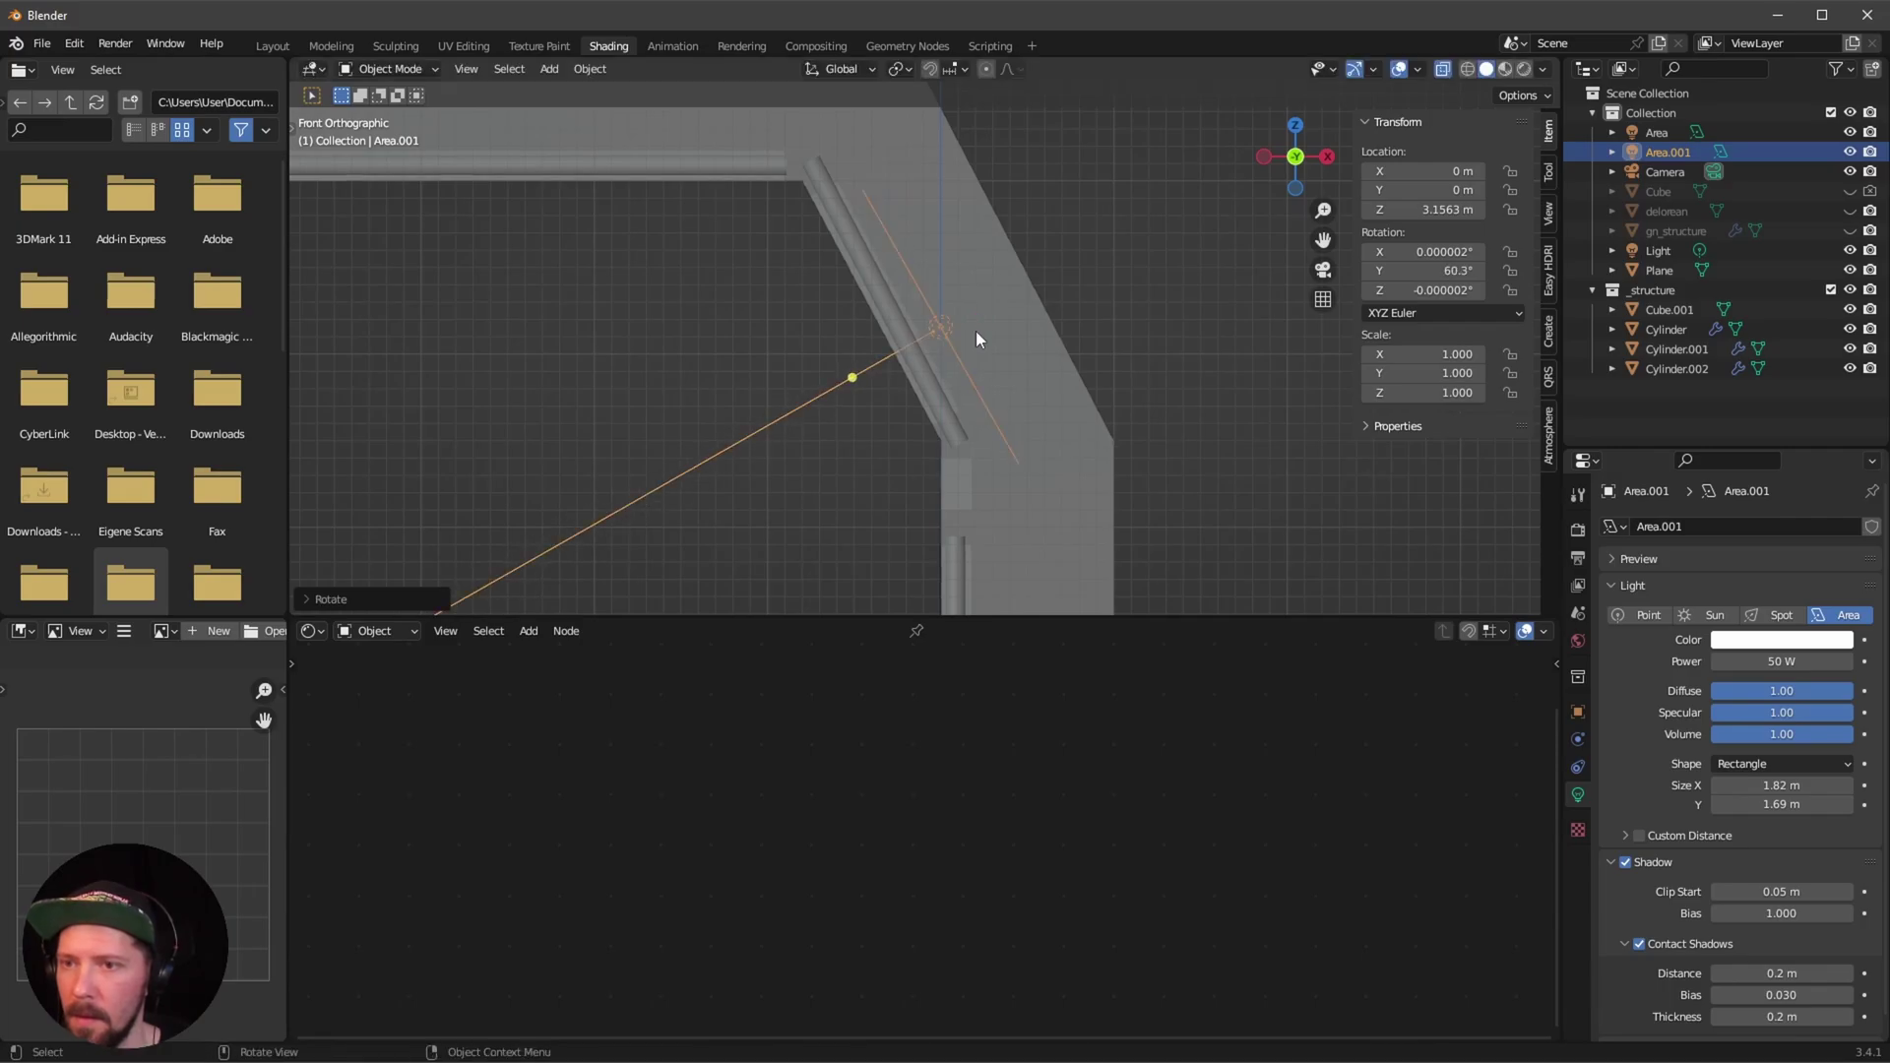
{"action": "key", "text": "g"}
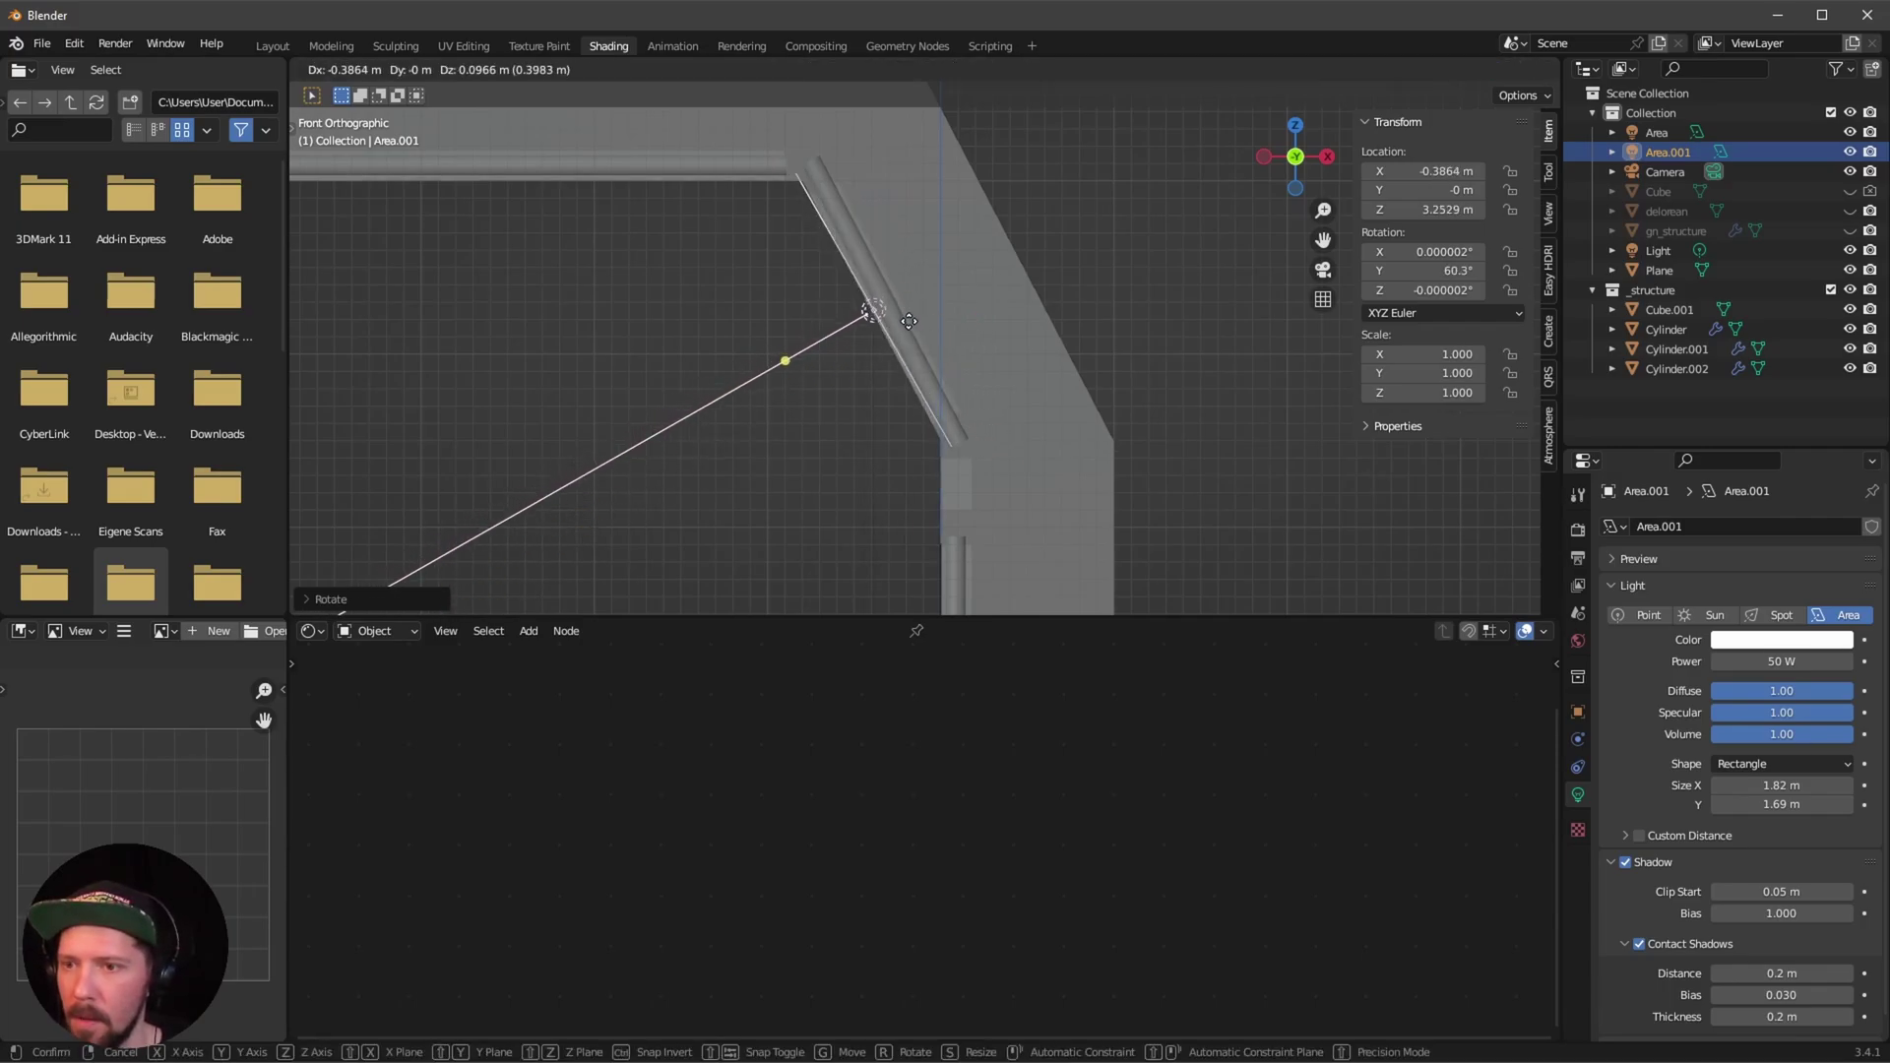
{"action": "left_click", "coordinate": [907, 319]}
Set the slanted area light's Y rotation to about 61.9° and its Size X to about 1.46 m to fit the slanted tubes.
{"action": "scroll", "coordinate": [905, 321], "scroll_direction": "up", "scroll_amount": 3}
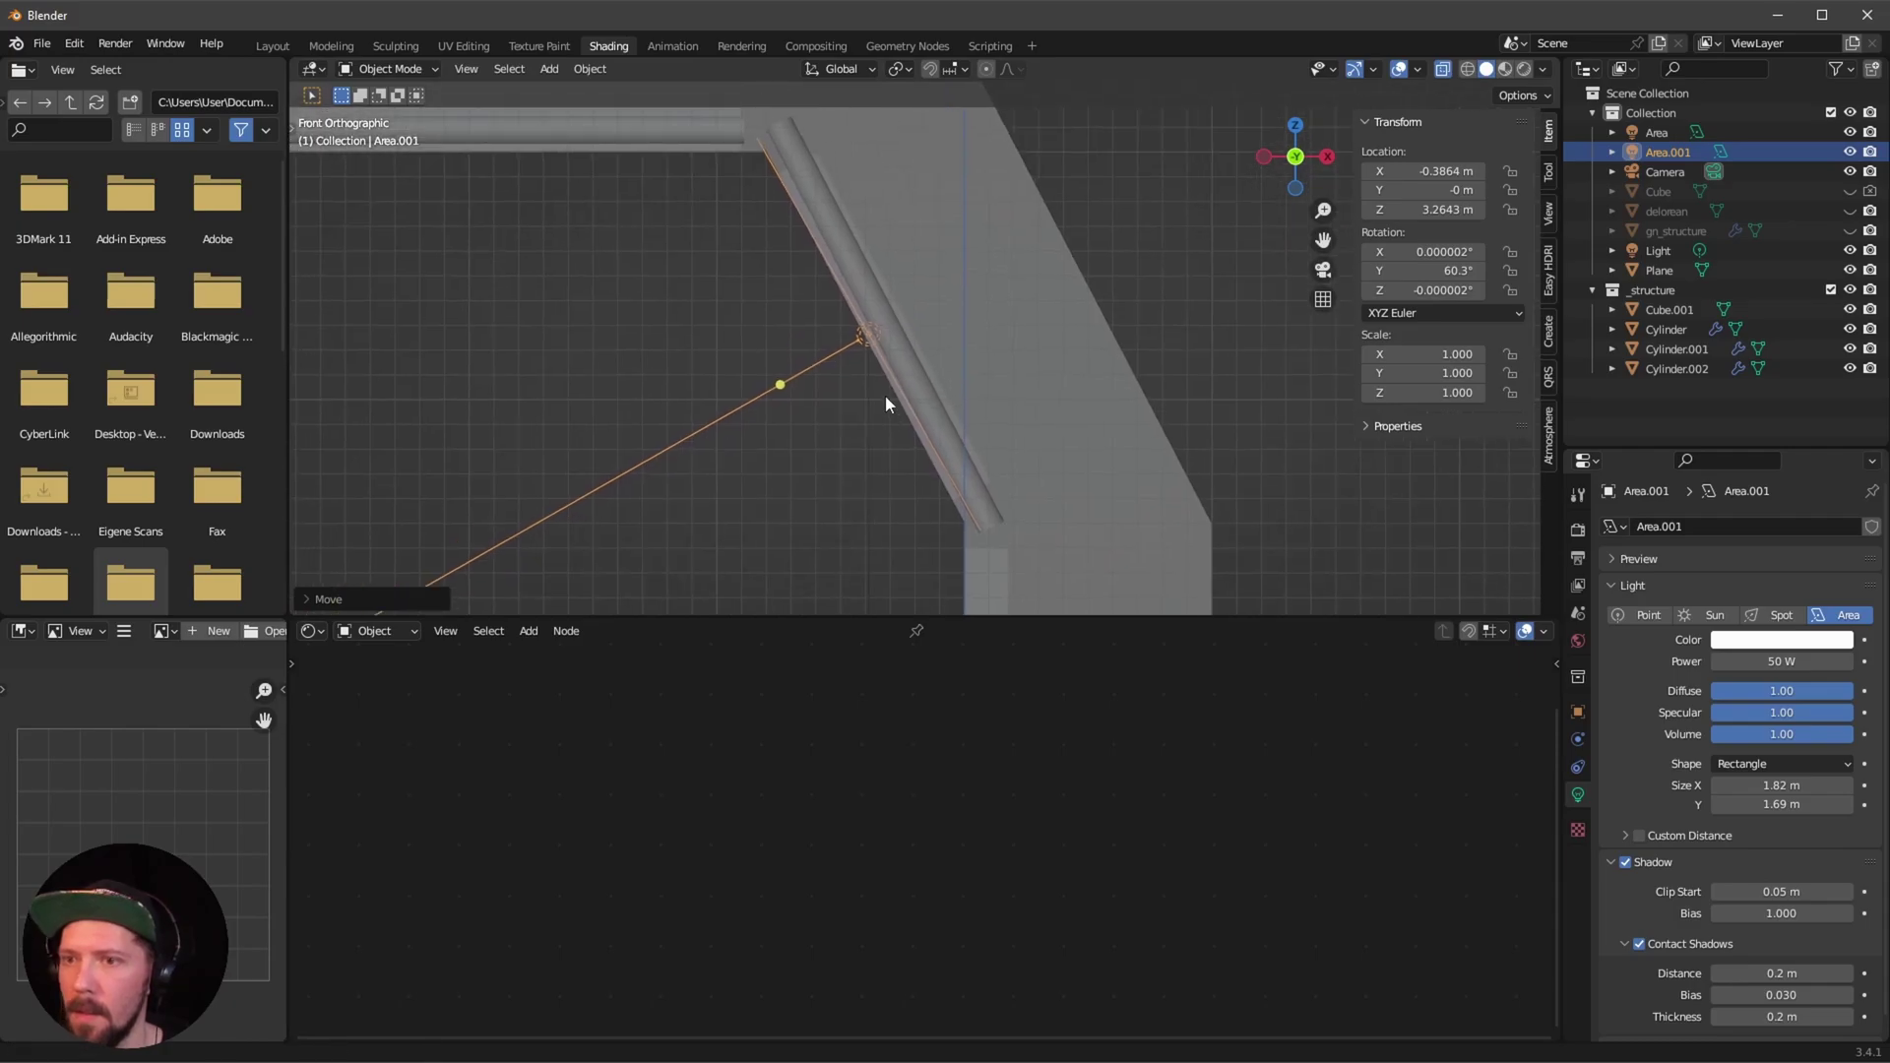
{"action": "left_click_drag", "start_coordinate": [1440, 272], "coordinate": [1457, 271]}
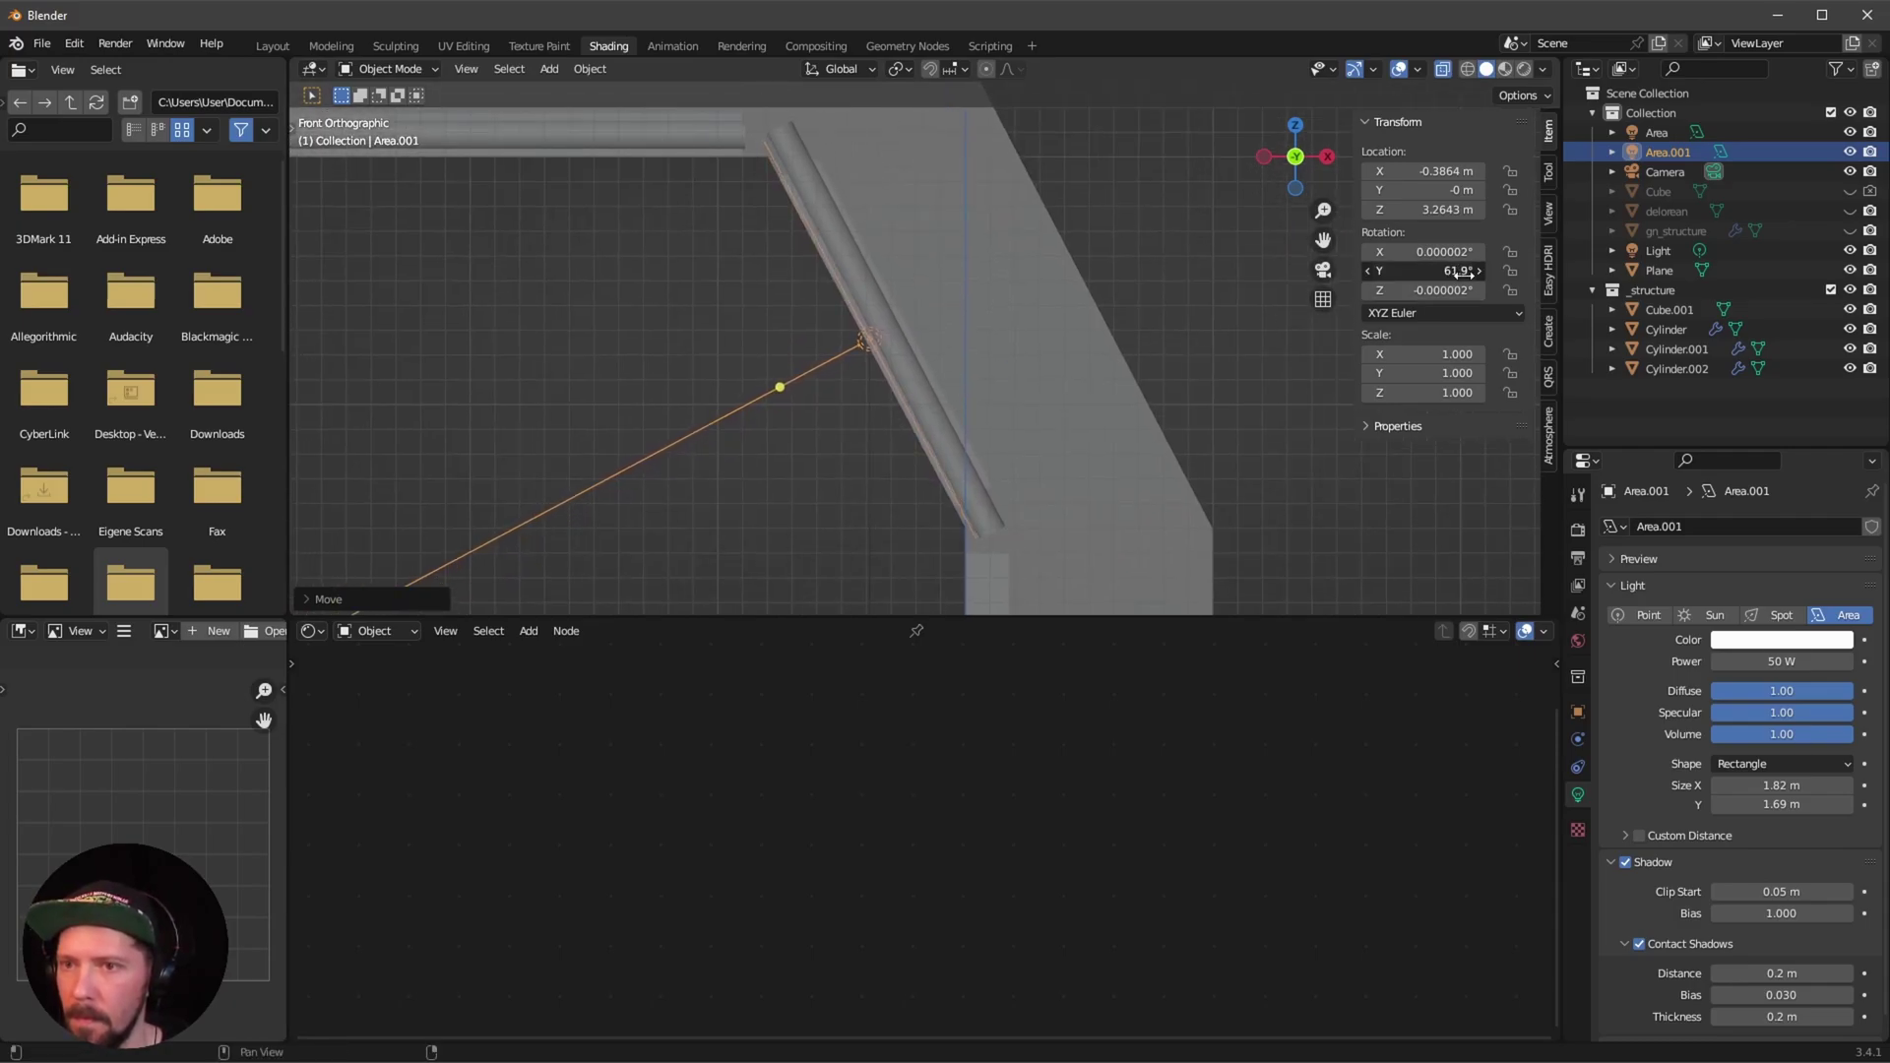
{"action": "middle_click_drag", "start_coordinate": [1017, 417], "coordinate": [1525, 511]}
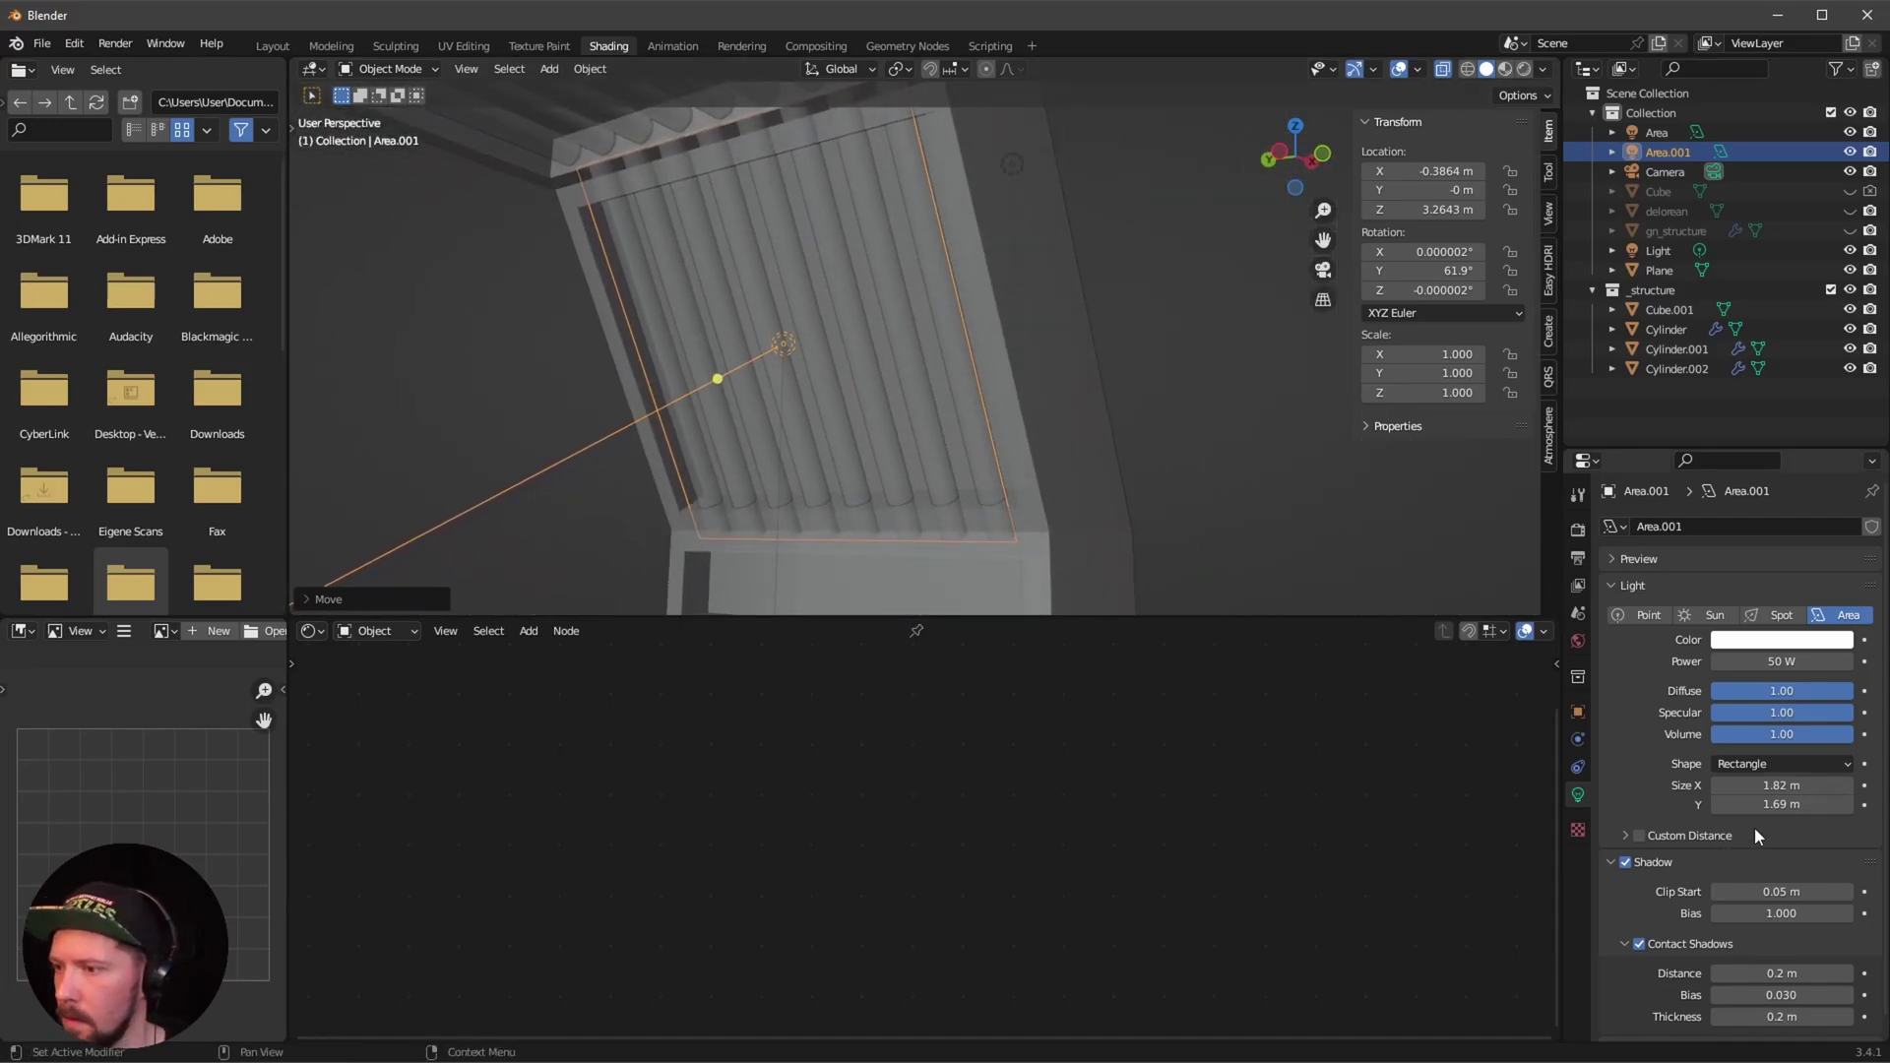
{"action": "left_click_drag", "start_coordinate": [1801, 789], "coordinate": [1742, 784]}
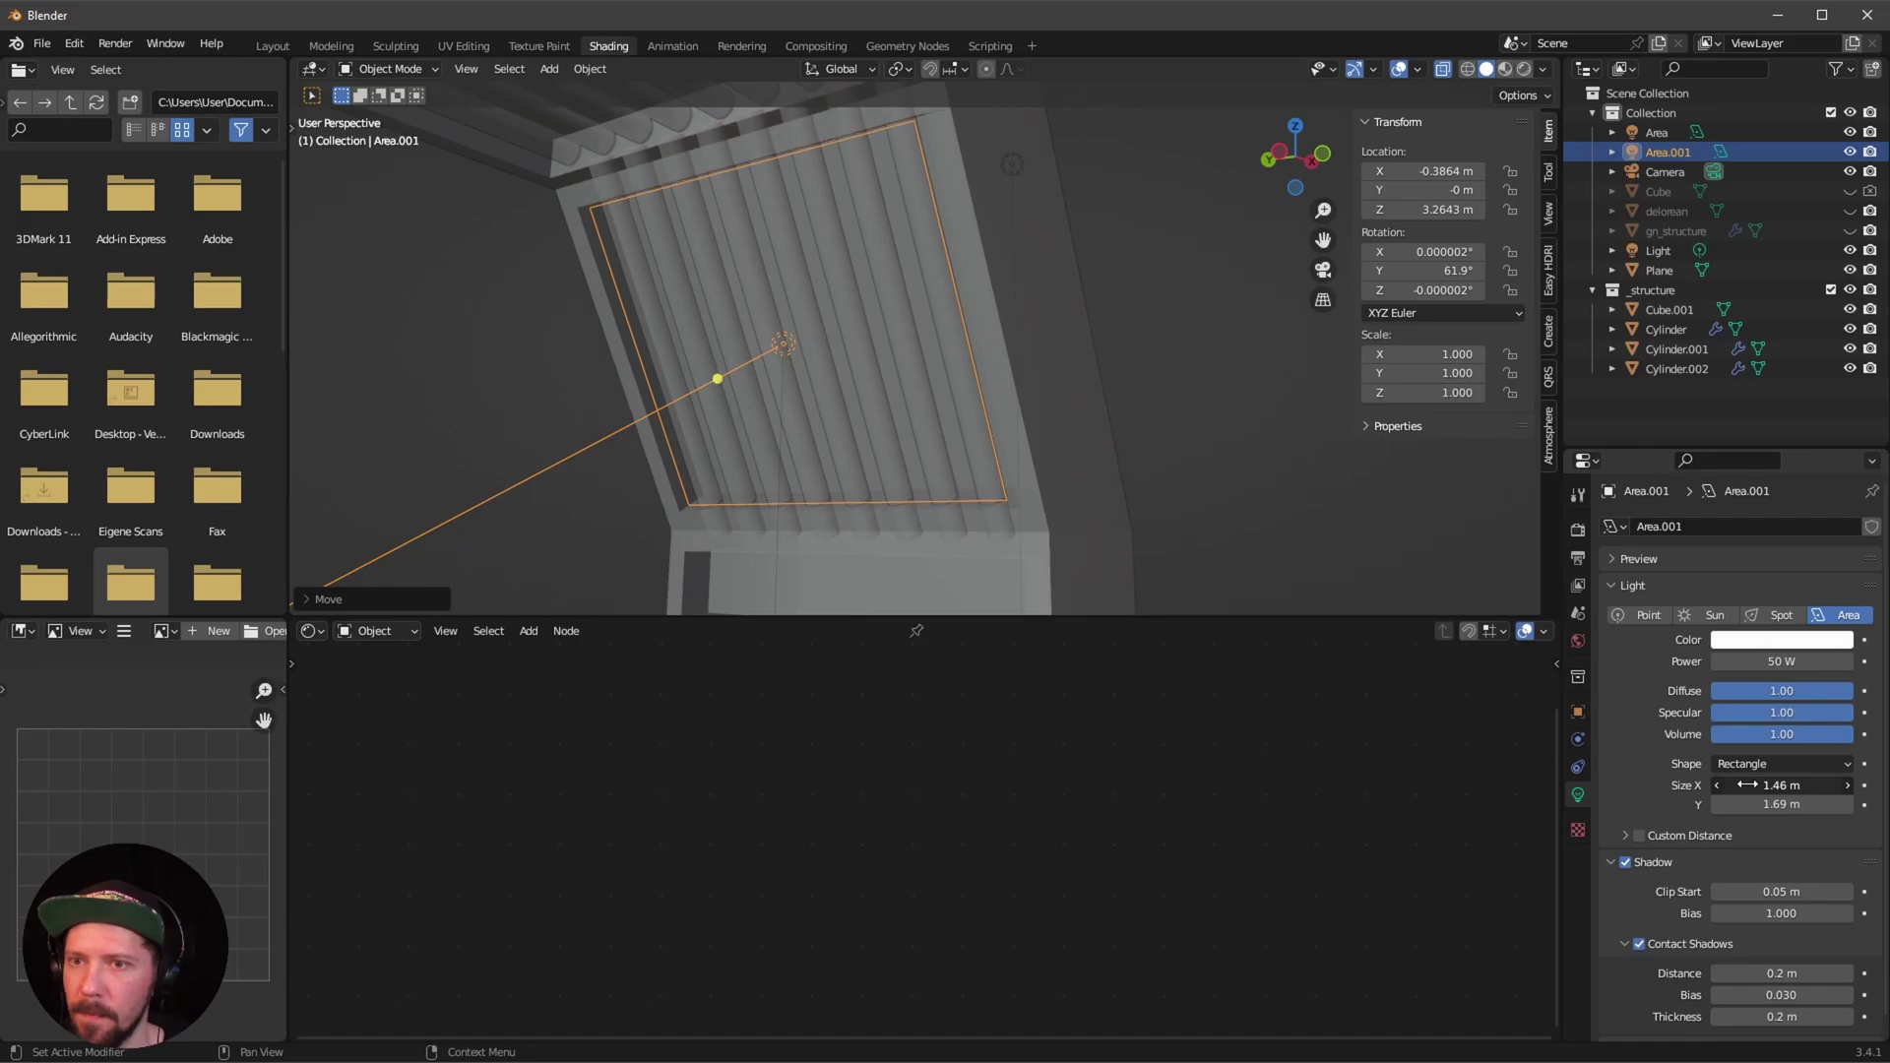
Duplicate the slanted area light in place and set the copy's Y rotation to 0°.
{"action": "scroll", "coordinate": [1277, 581], "scroll_direction": "down", "scroll_amount": 3}
{"action": "key", "text": "shift+d"}
{"action": "right_click", "coordinate": [909, 416]}
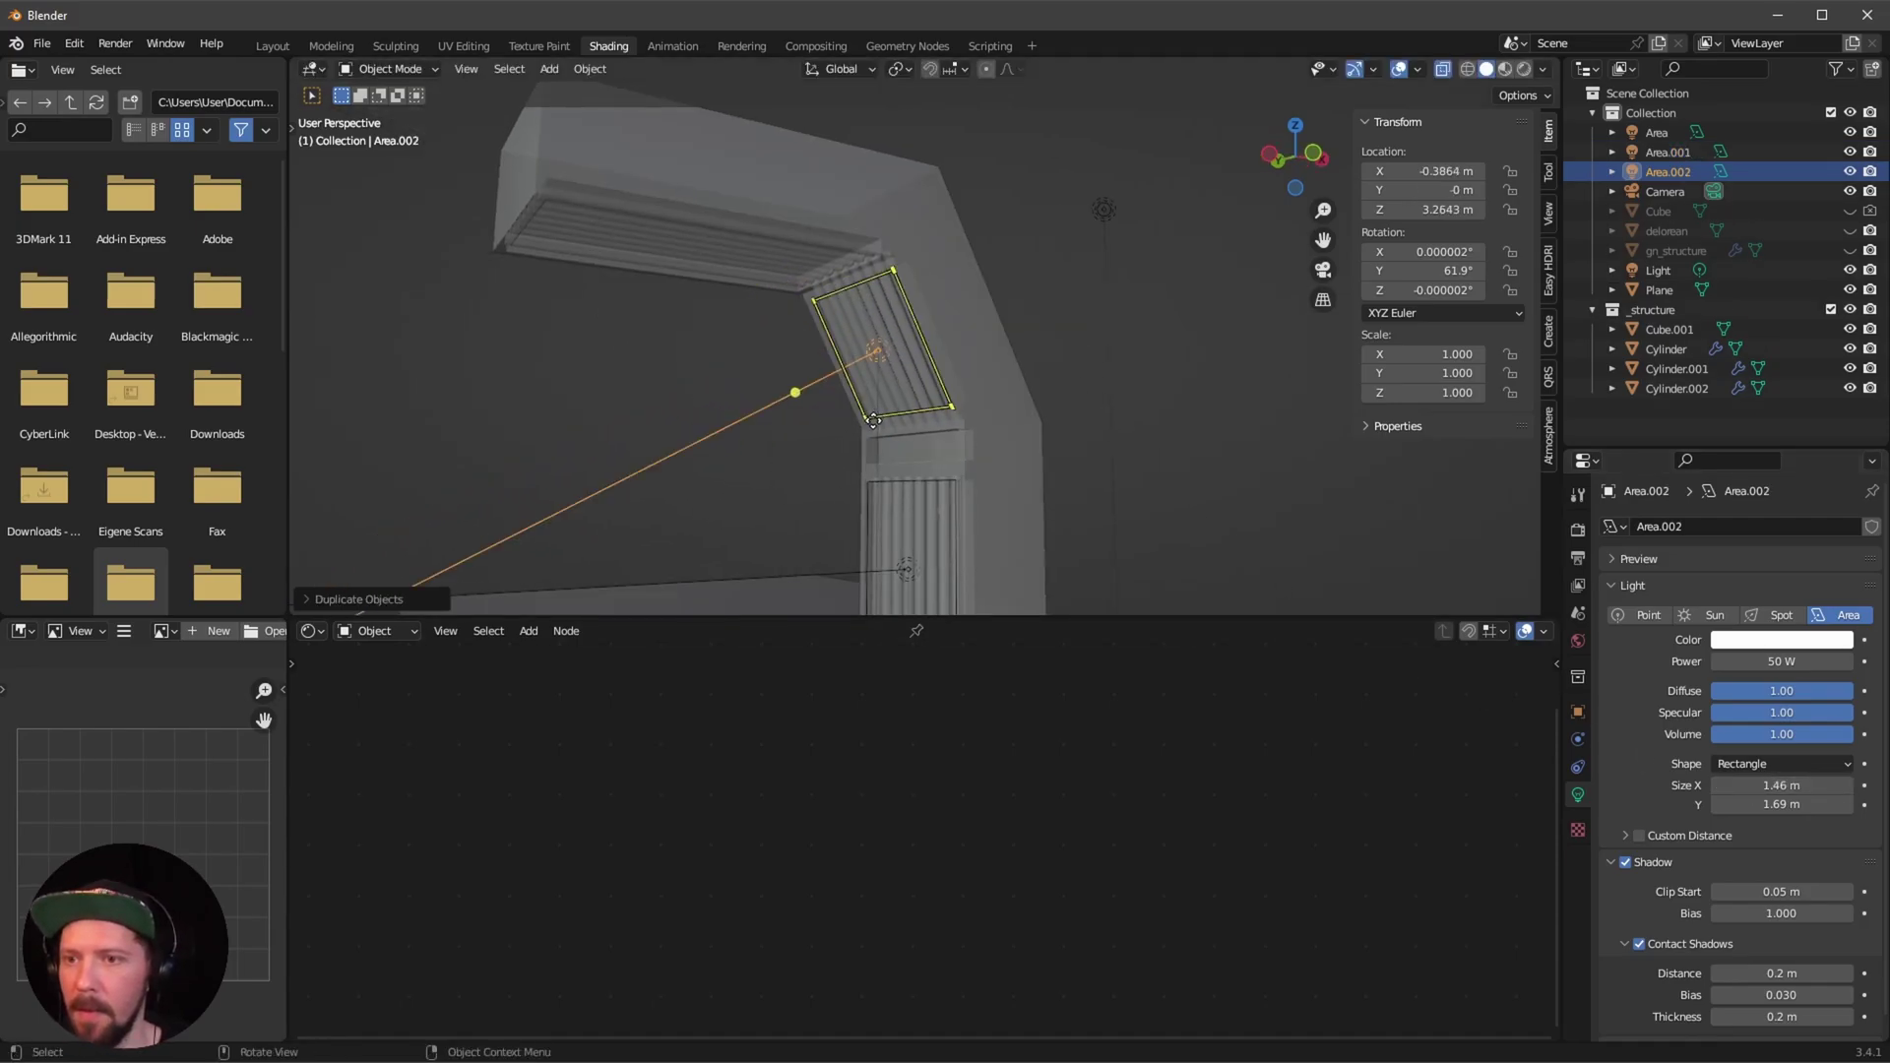
{"action": "mouse_move", "coordinate": [1441, 271]}
{"action": "left_mouse_down"}
{"action": "mouse_move", "coordinate": [1035, 403]}
{"action": "mouse_move", "coordinate": [1441, 279]}
{"action": "left_mouse_up"}
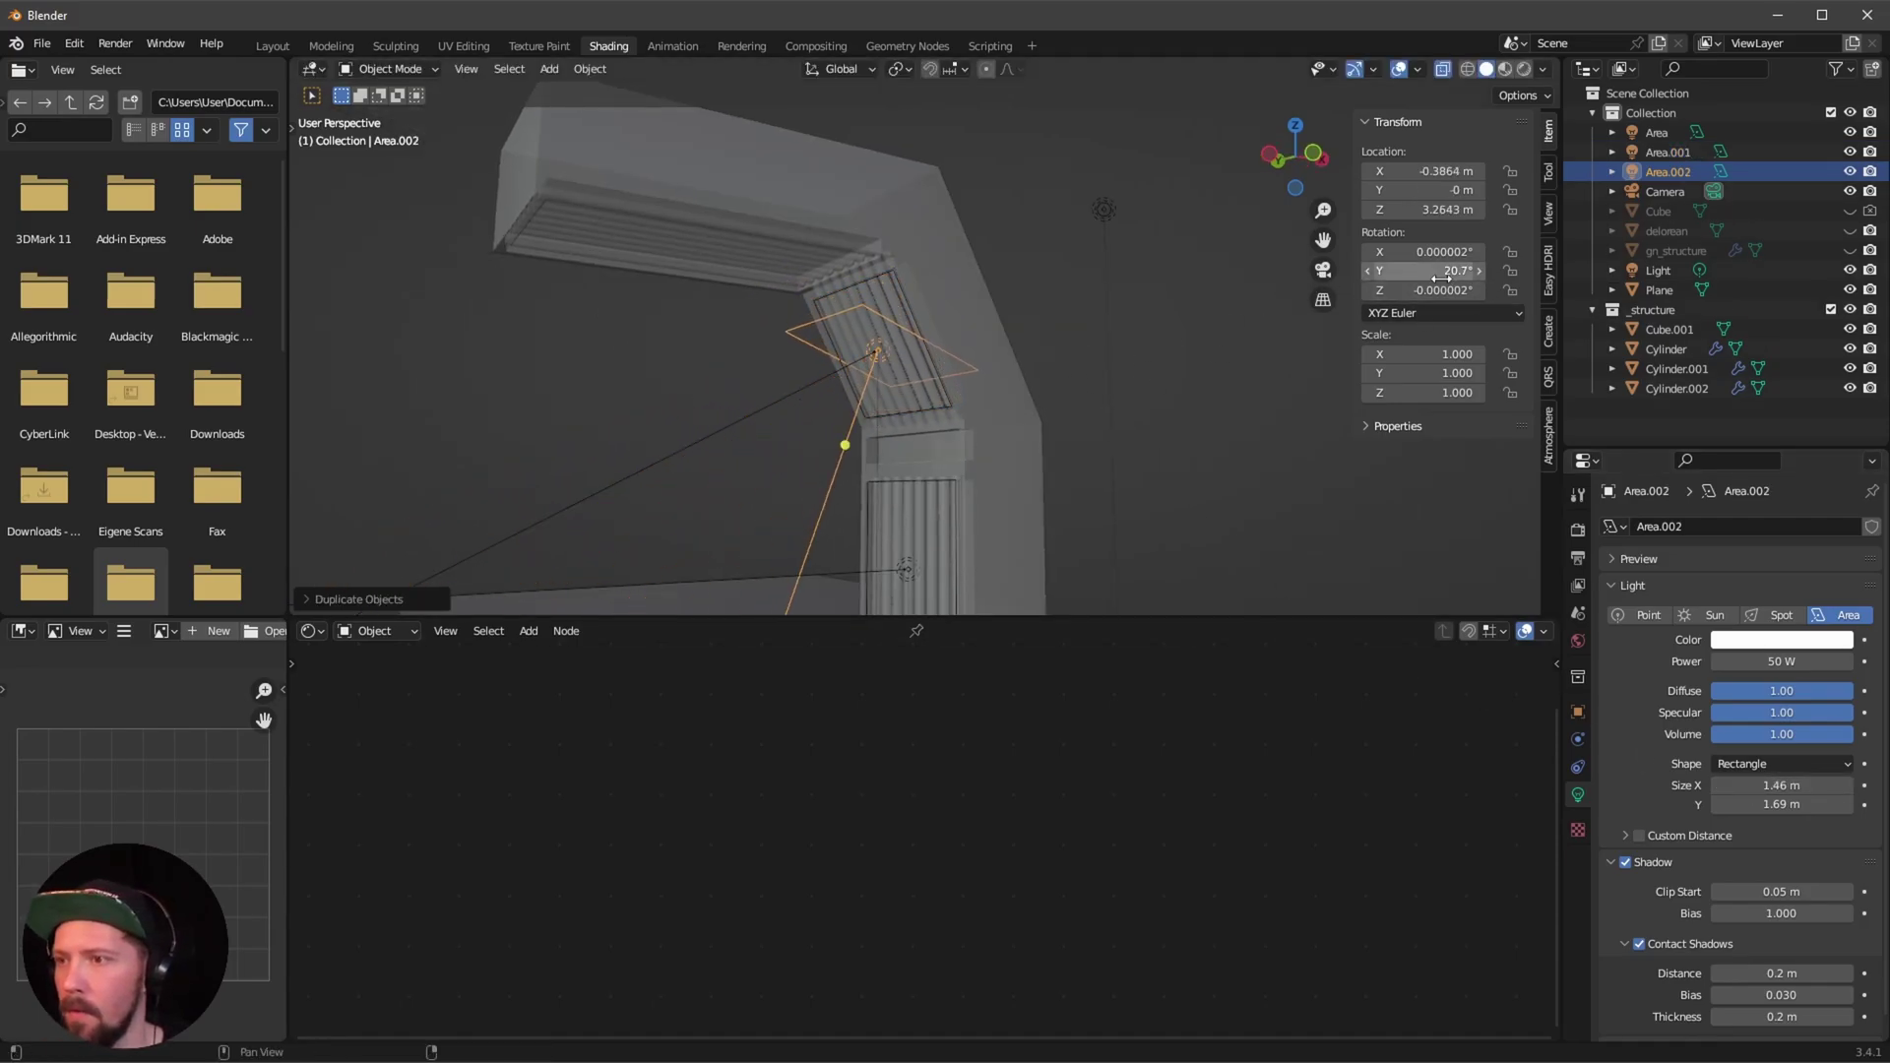
{"action": "type", "text": "0"}
{"action": "key", "text": "Return"}
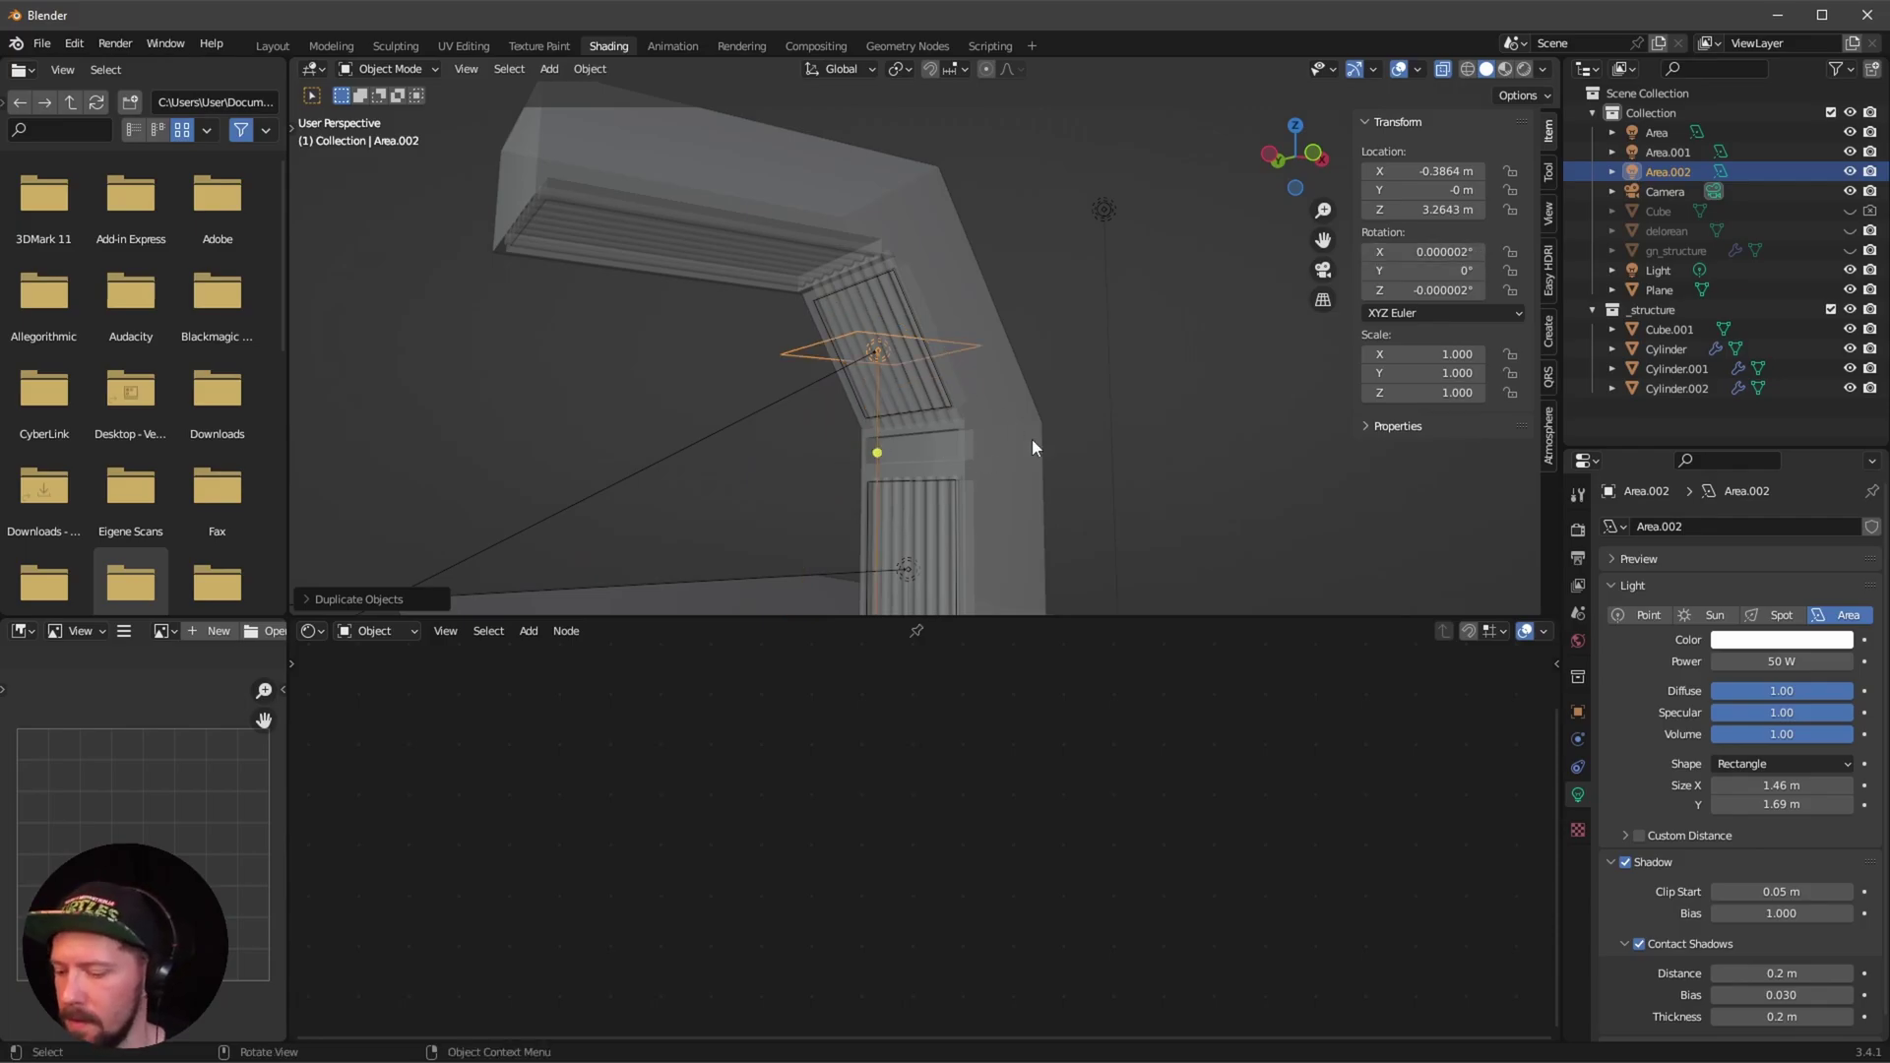
In the front view, move the new area light just below the ceiling tubes, to about X -2.45 m and Z 4.03 m.
{"action": "key", "text": "KP_1"}
{"action": "key", "text": "g"}
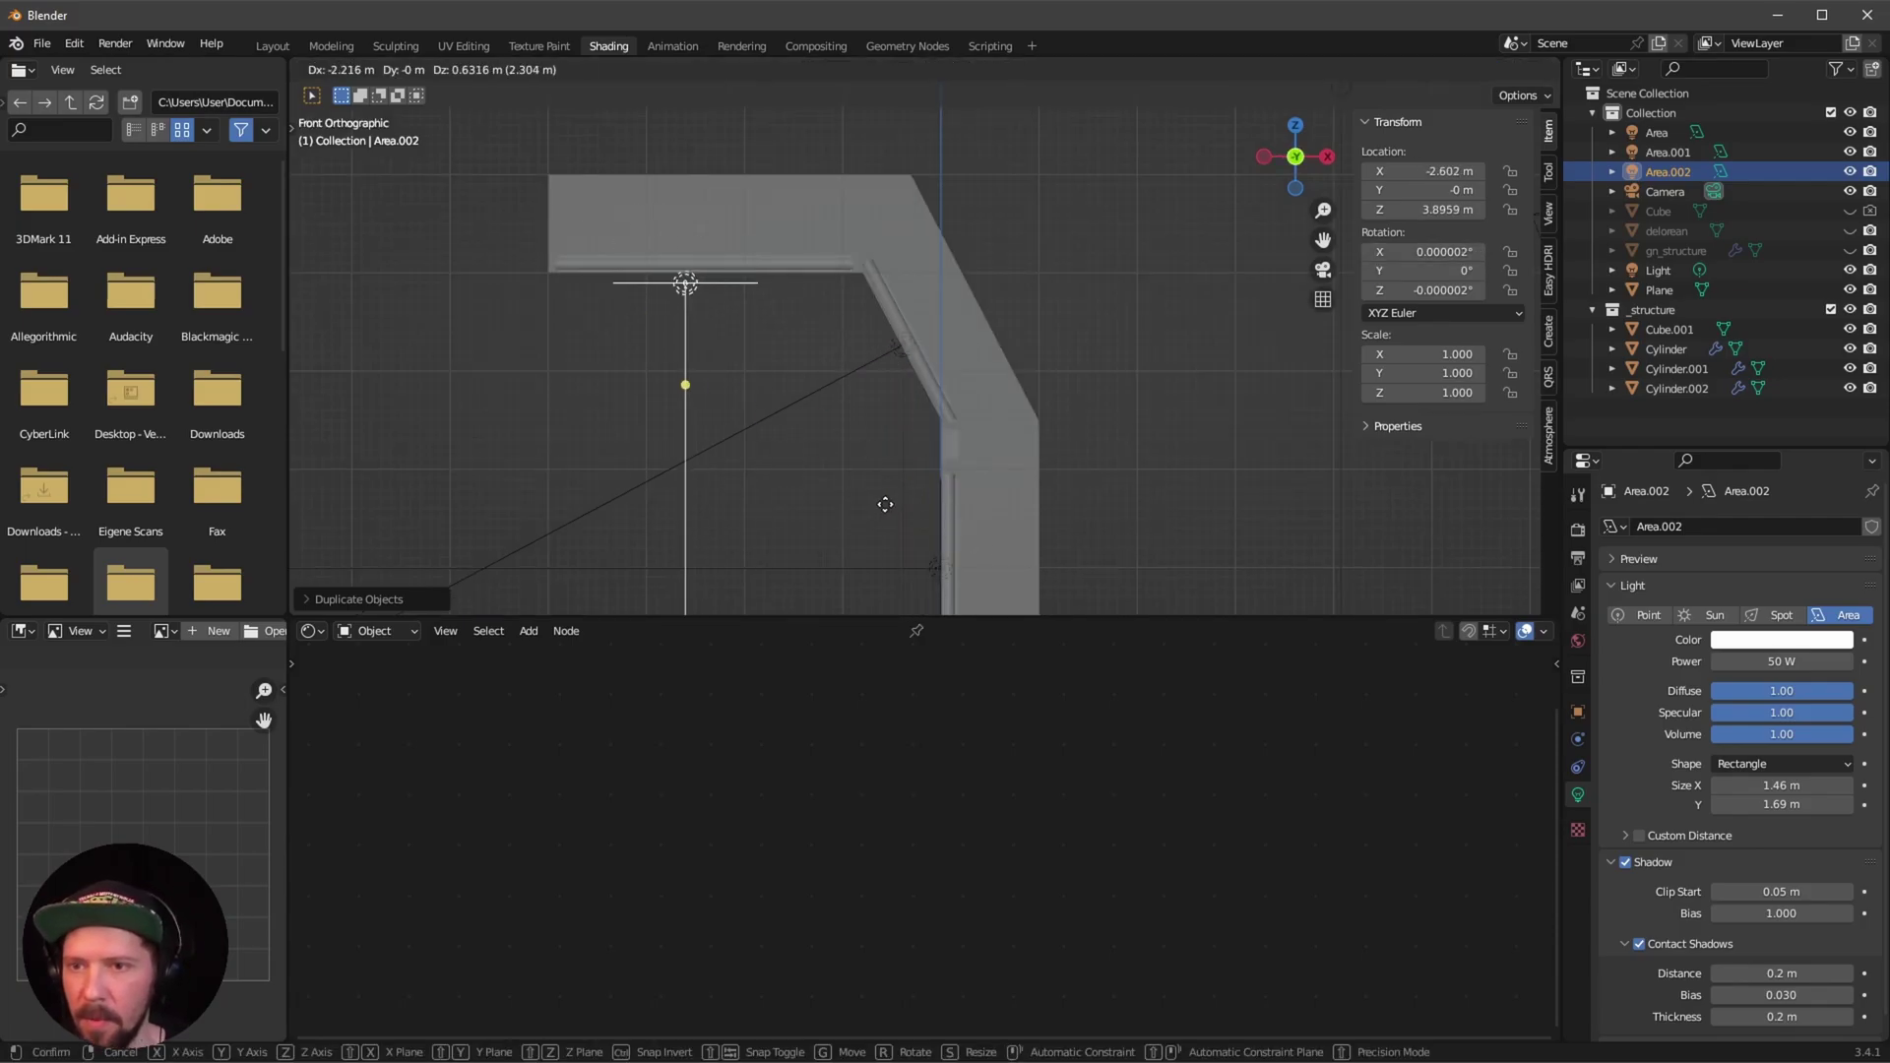
{"action": "left_click", "coordinate": [897, 491]}
Set the ceiling light's Size X to about 2.97 m and shift it along X to about -2.40 m to cover the ceiling tubes.
{"action": "middle_click_drag", "start_coordinate": [724, 486], "coordinate": [872, 426]}
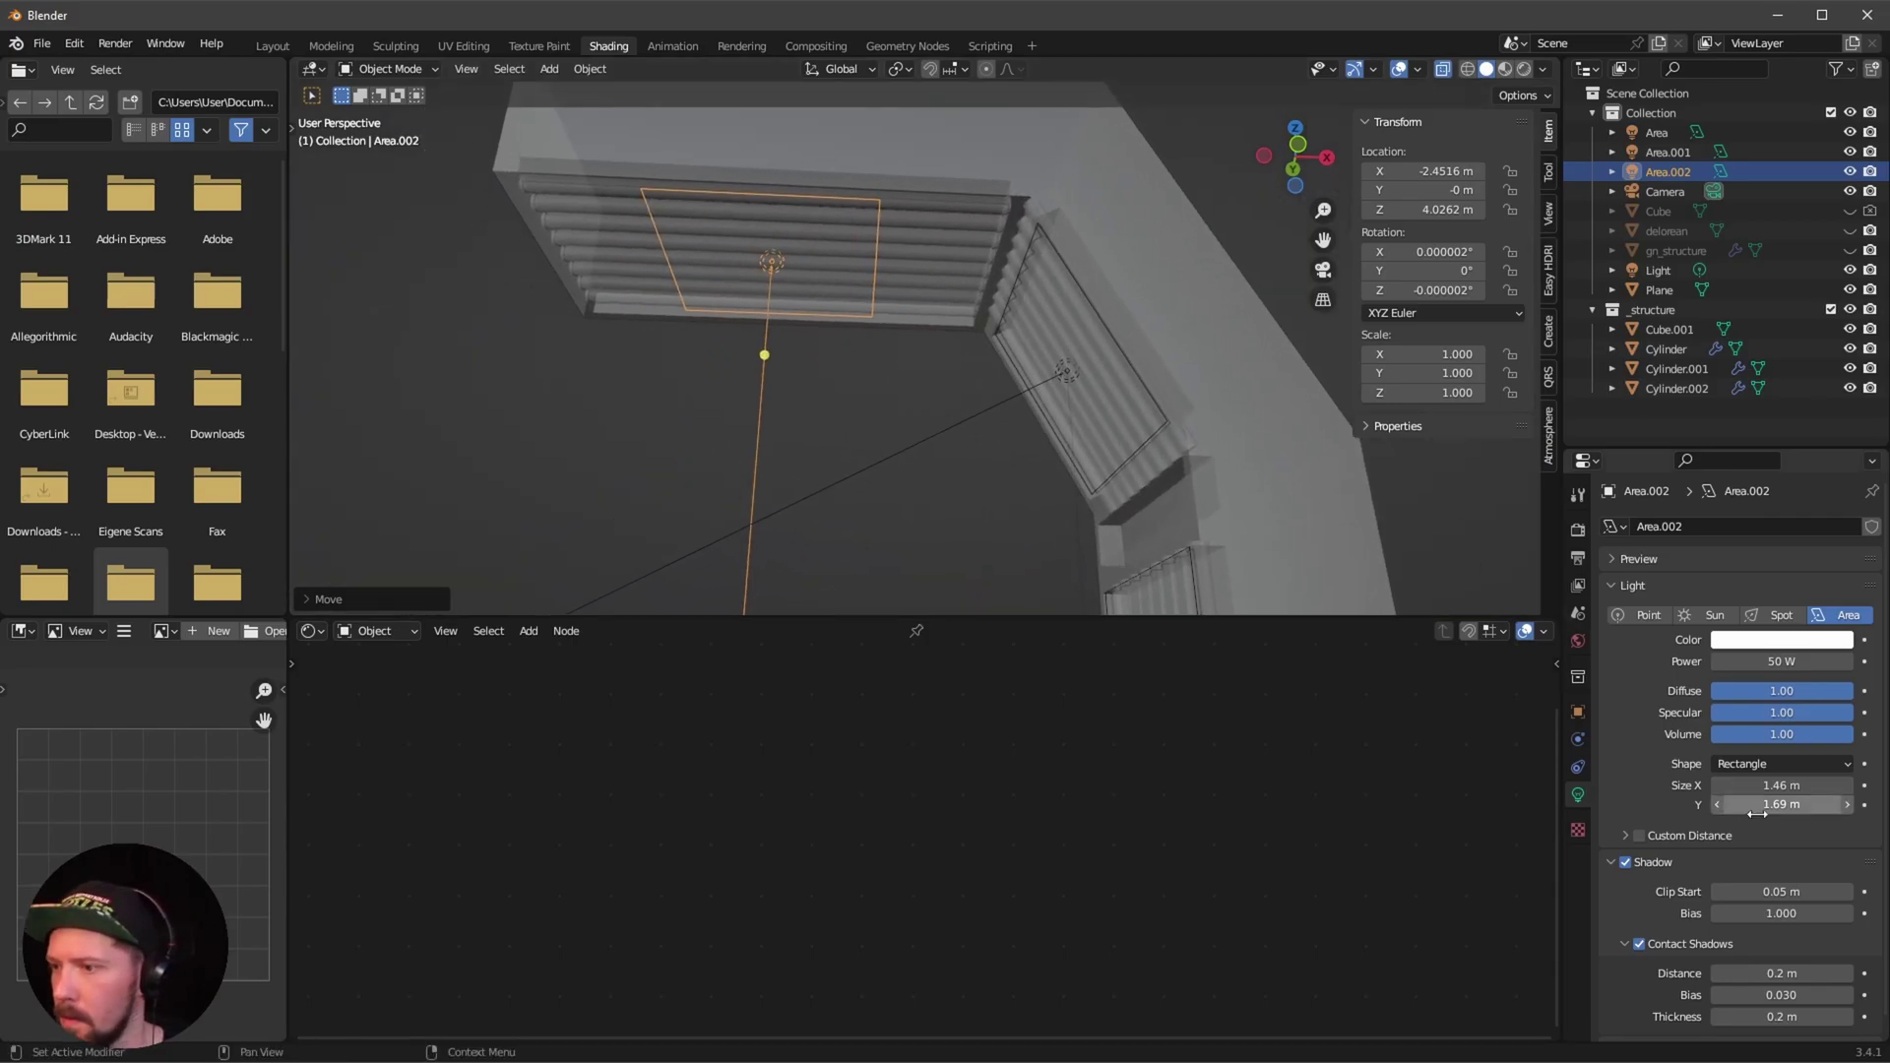
{"action": "left_click_drag", "start_coordinate": [1801, 785], "coordinate": [1860, 785]}
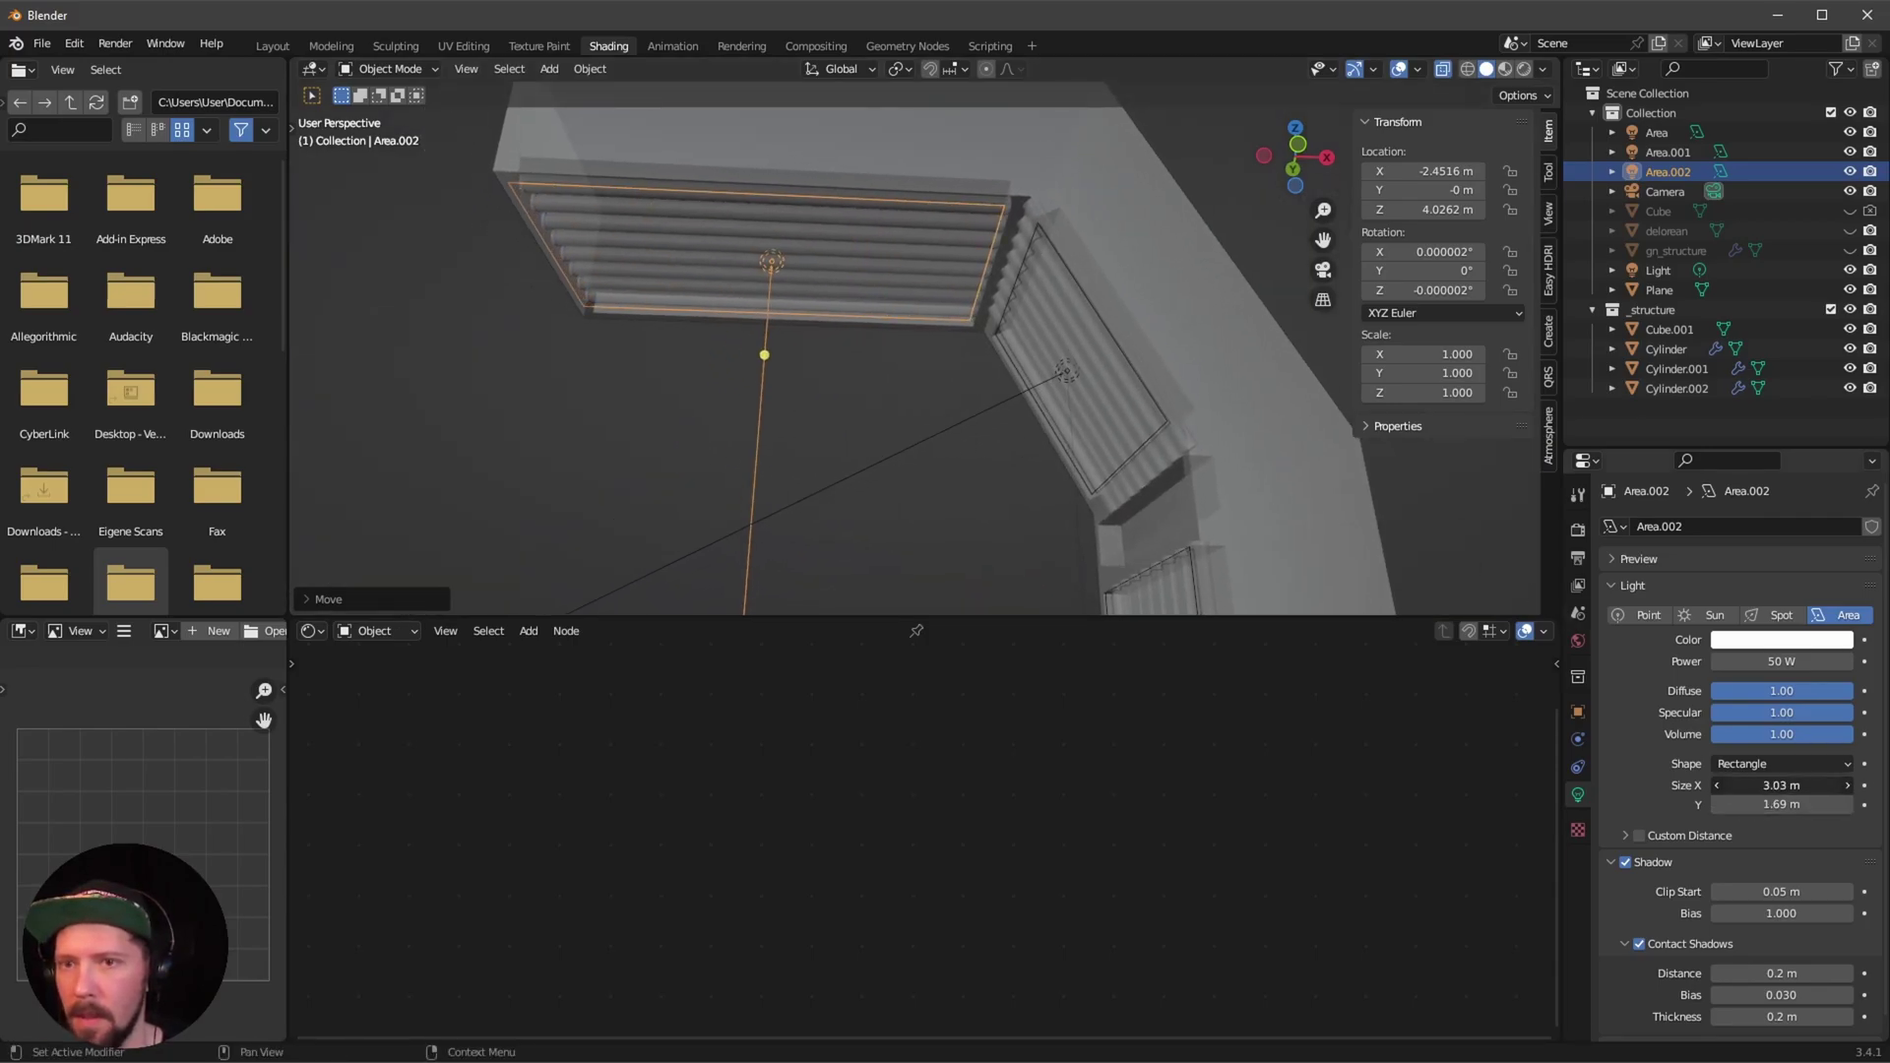
{"action": "middle_click_drag", "start_coordinate": [1072, 434], "coordinate": [1002, 422]}
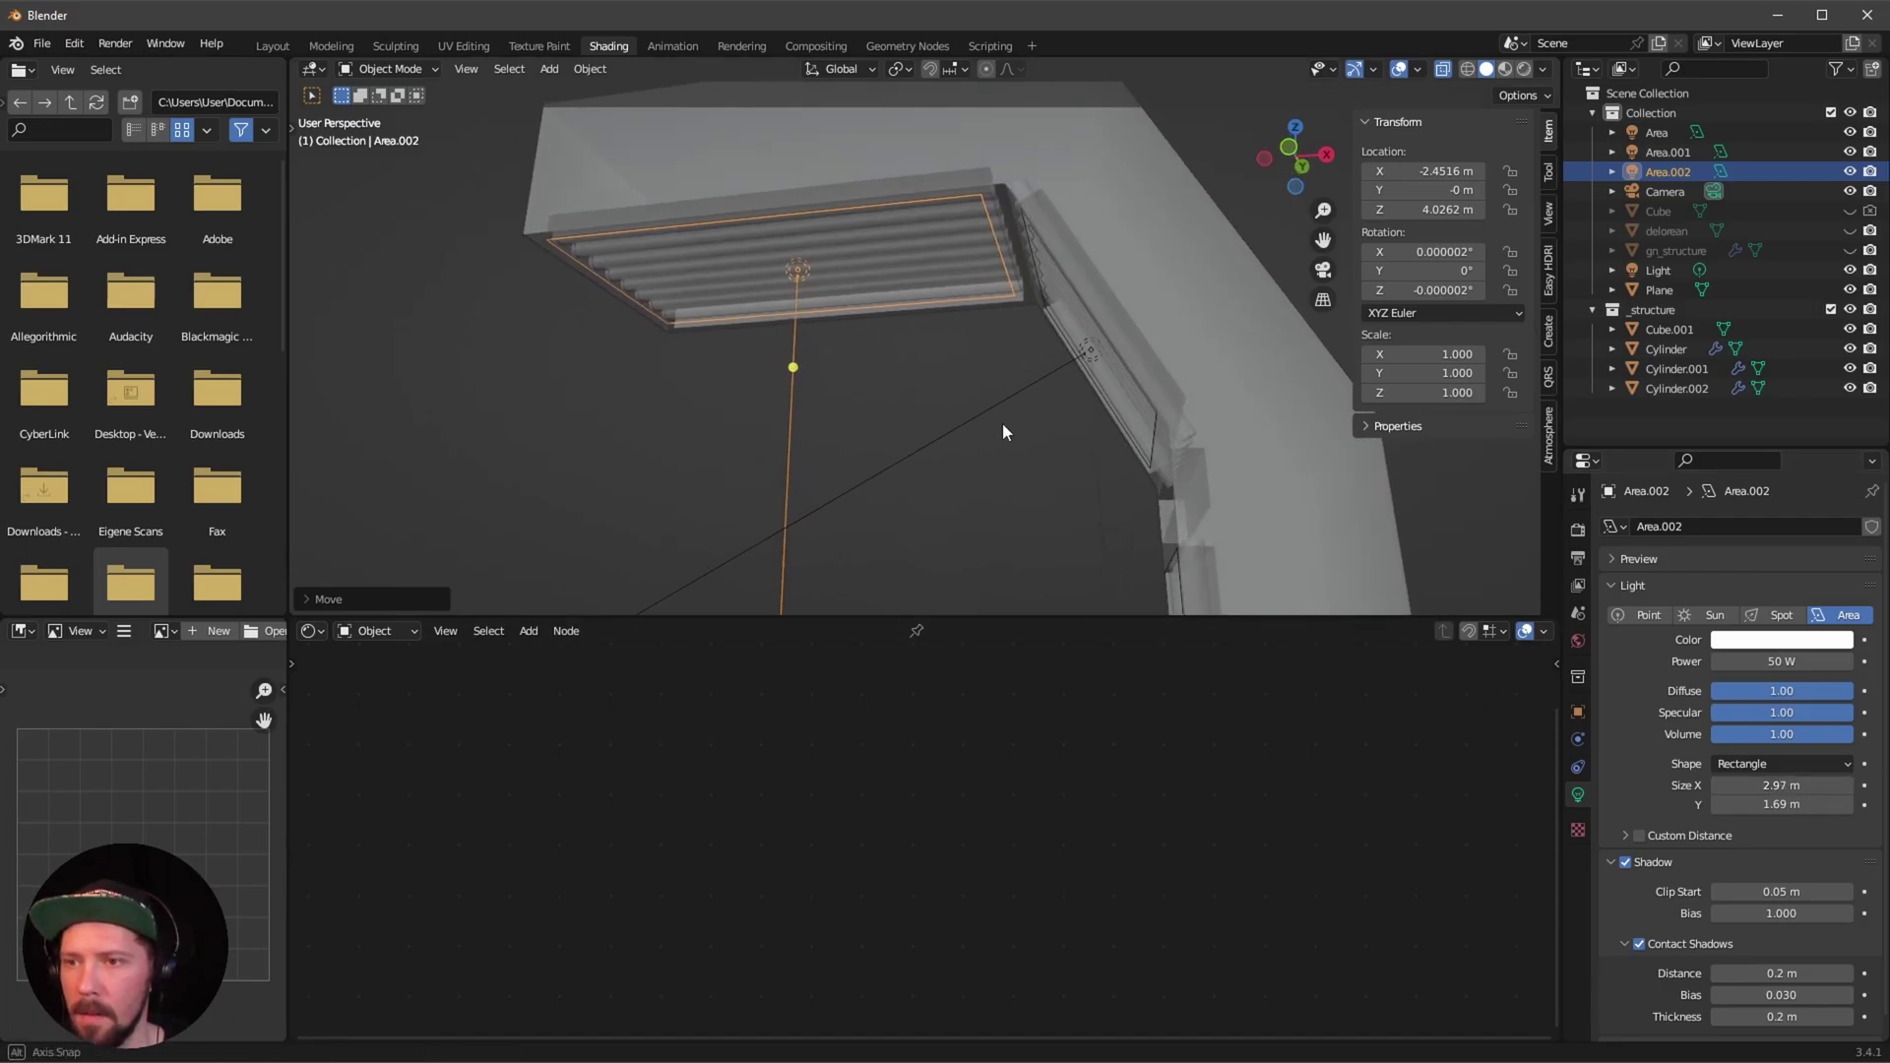
{"action": "key", "text": "g"}
{"action": "key", "text": "x"}
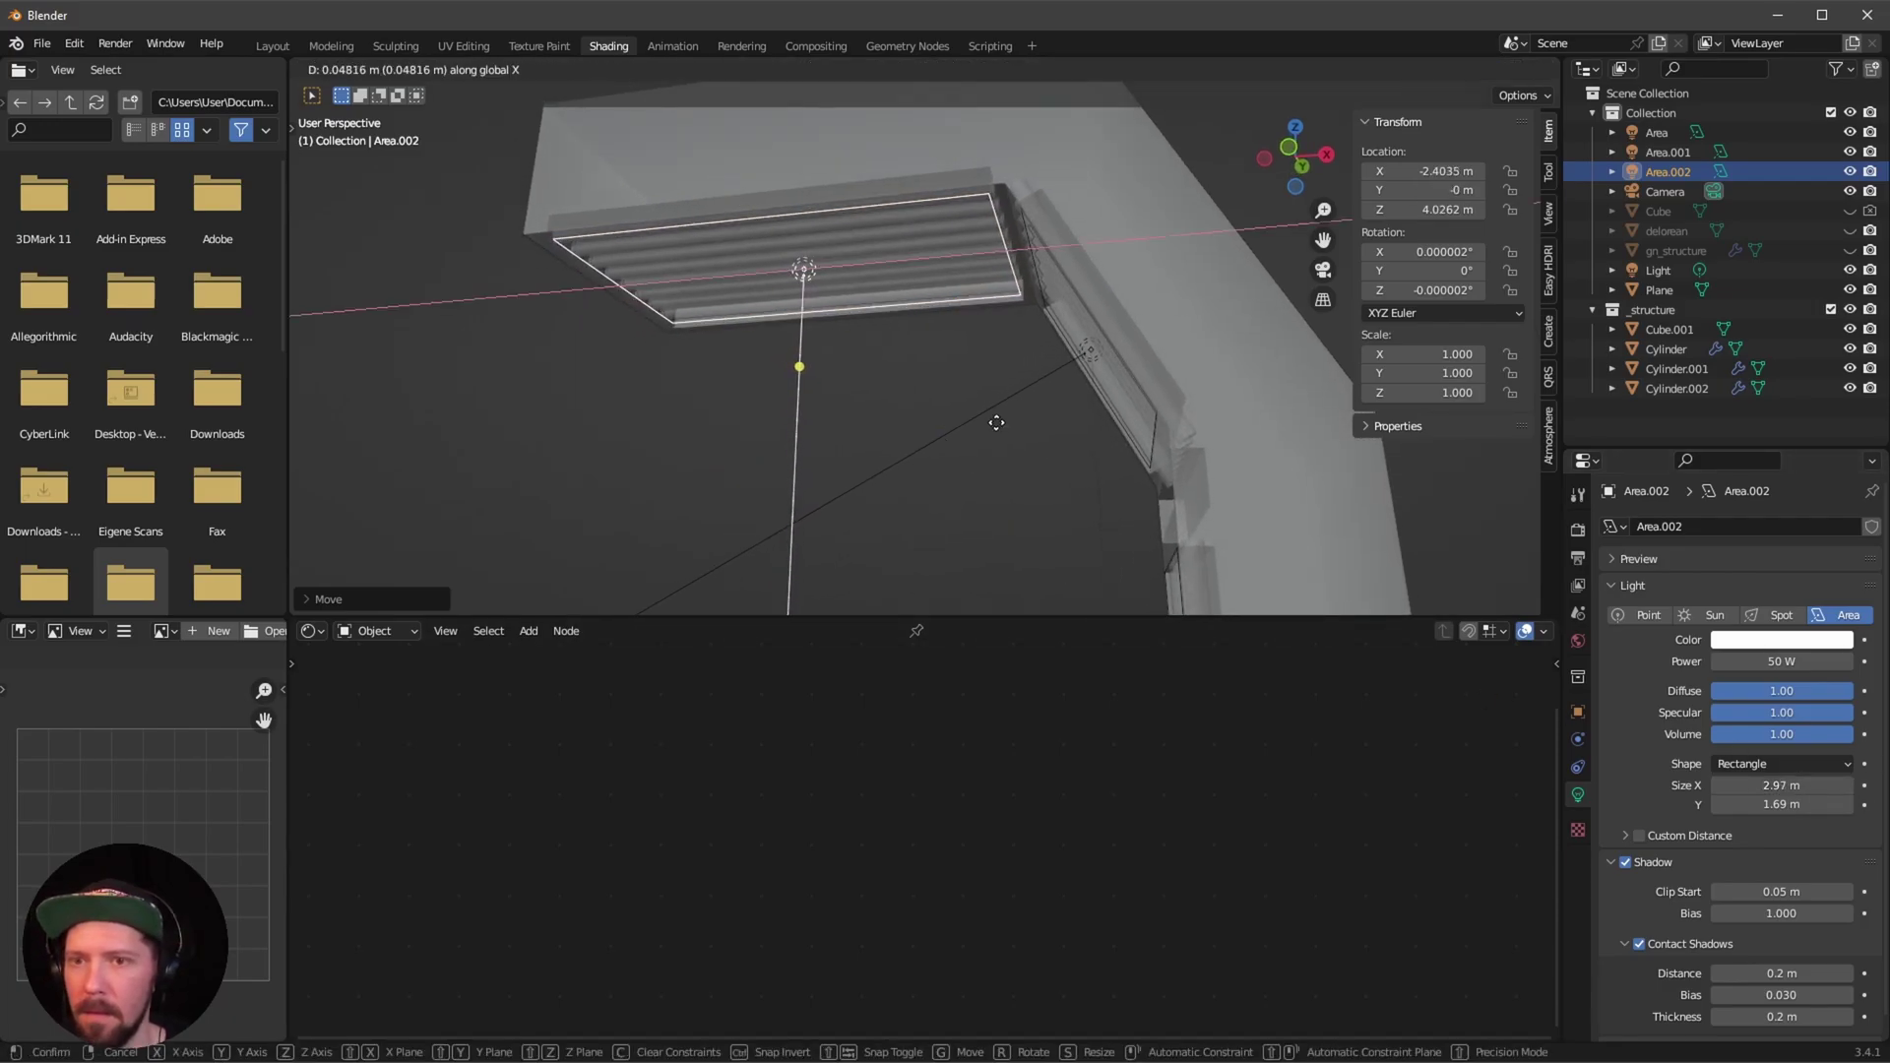
{"action": "left_click", "coordinate": [984, 425]}
{"action": "mouse_move", "coordinate": [972, 431]}
{"action": "middle_mouse_down"}
{"action": "mouse_move", "coordinate": [1077, 441]}
{"action": "mouse_move", "coordinate": [883, 484]}
{"action": "mouse_move", "coordinate": [1041, 451]}
{"action": "middle_mouse_up"}
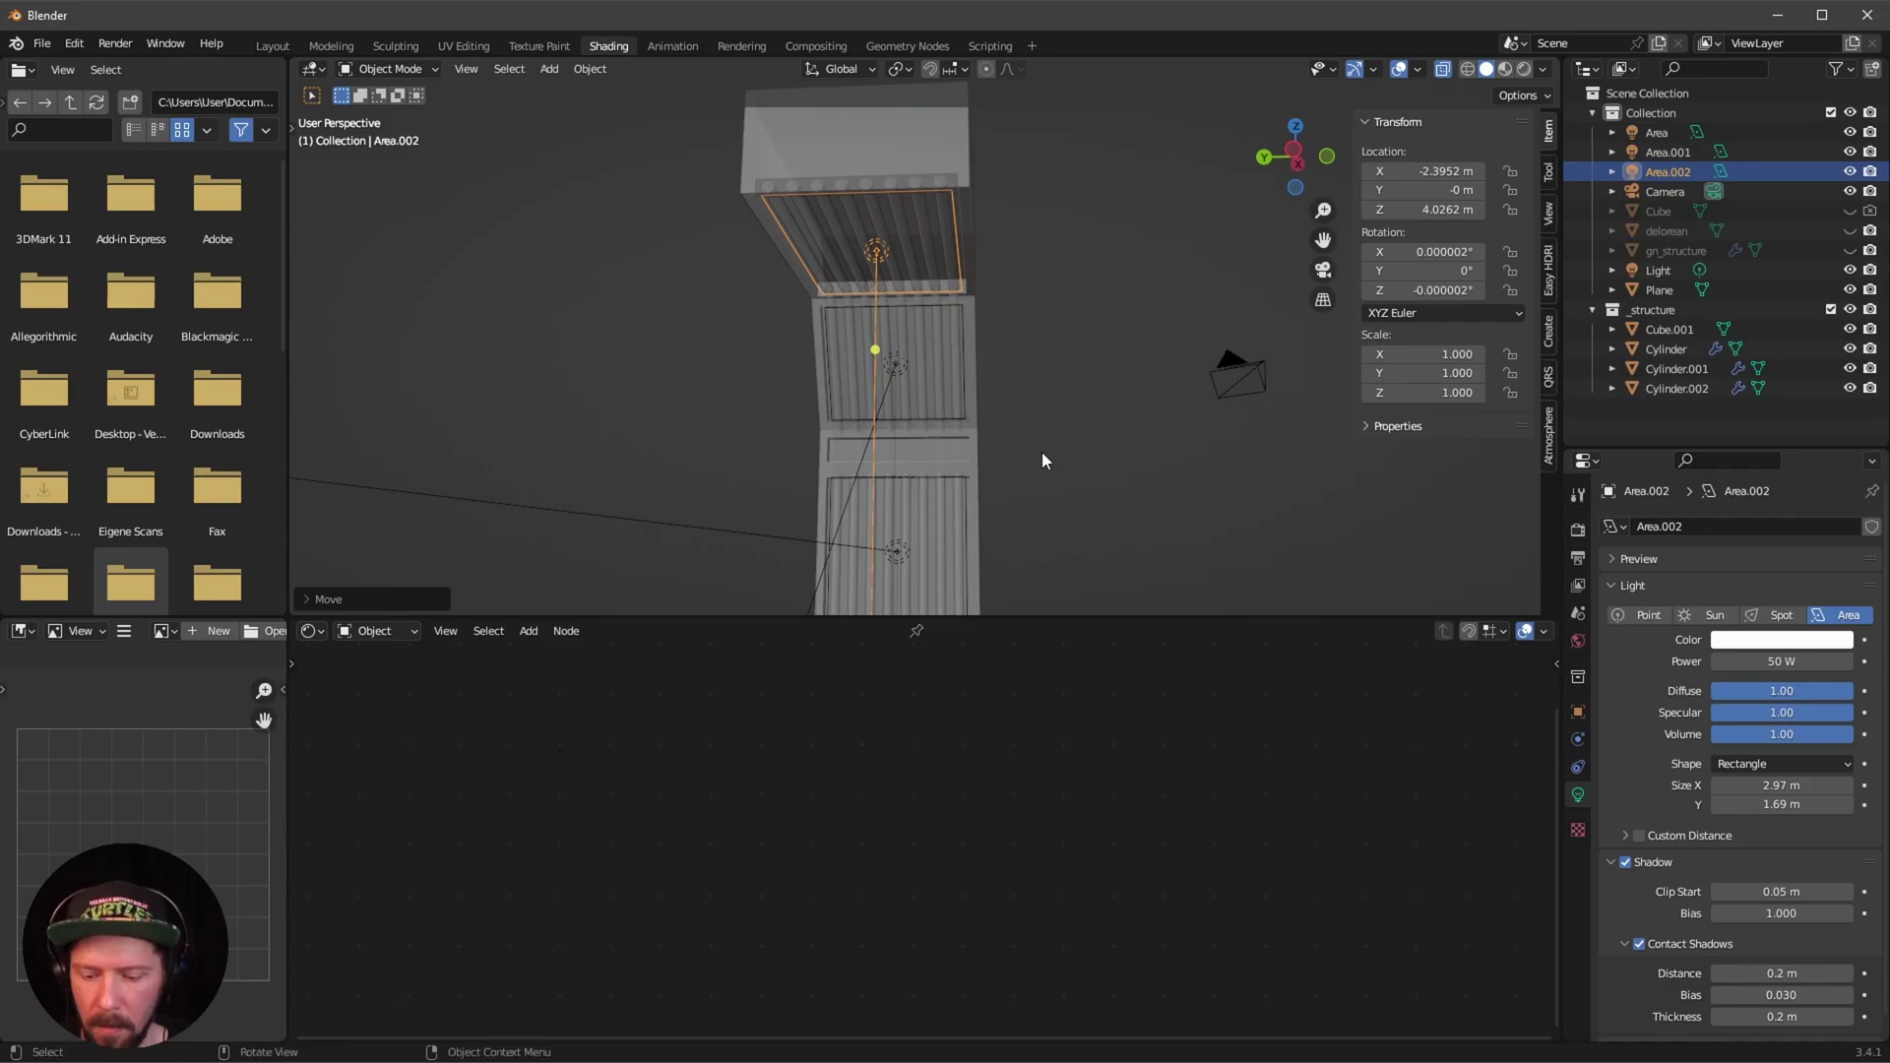
Switch the viewport to rendered shading and move the three area lights into the _structure collection.
{"action": "key", "text": "z"}
{"action": "left_click", "coordinate": [1078, 374]}
{"action": "mouse_move", "coordinate": [1079, 374]}
{"action": "middle_mouse_down"}
{"action": "mouse_move", "coordinate": [997, 444]}
{"action": "mouse_move", "coordinate": [1130, 476]}
{"action": "mouse_move", "coordinate": [945, 476]}
{"action": "mouse_move", "coordinate": [1018, 522]}
{"action": "mouse_move", "coordinate": [1065, 460]}
{"action": "mouse_move", "coordinate": [1038, 412]}
{"action": "mouse_move", "coordinate": [1083, 335]}
{"action": "mouse_move", "coordinate": [1023, 372]}
{"action": "middle_mouse_up"}
{"action": "left_click", "coordinate": [1657, 133]}
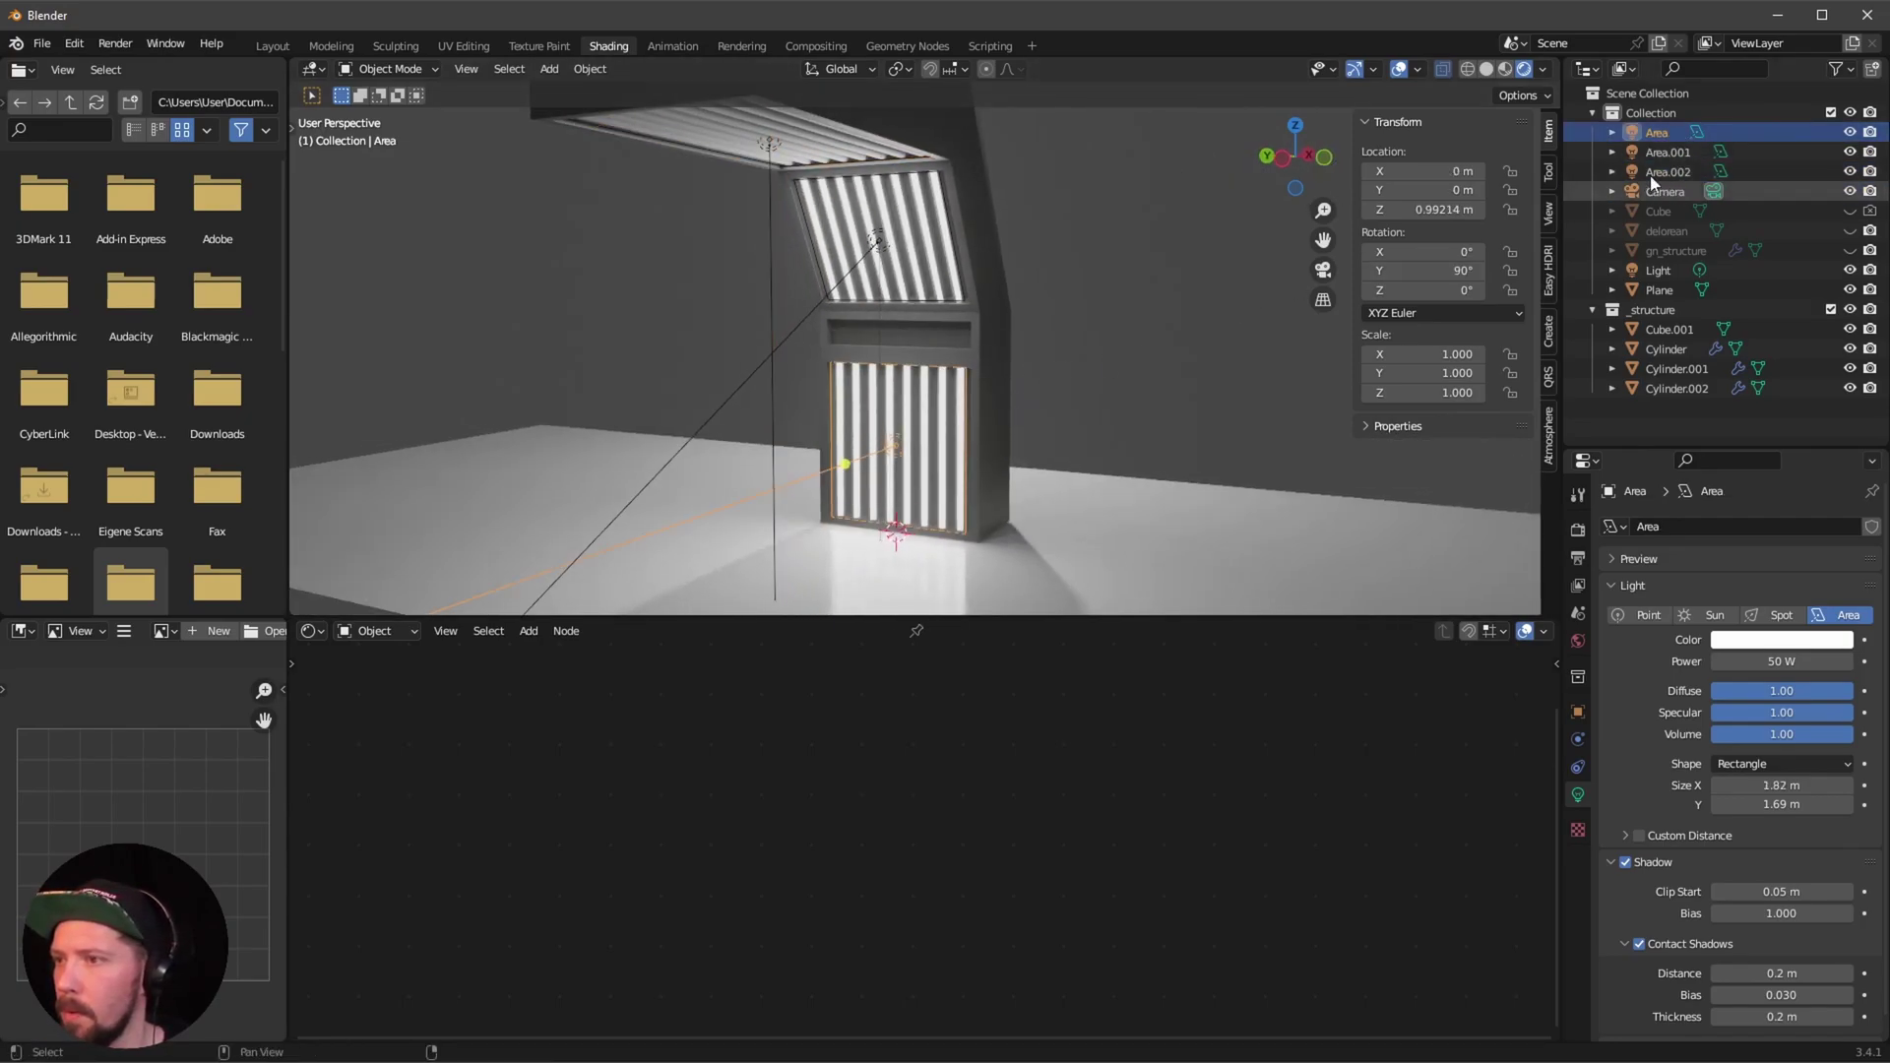
{"action": "left_click", "coordinate": [1669, 173], "text": "shift"}
{"action": "left_click_drag", "start_coordinate": [1673, 179], "coordinate": [1673, 311]}
Exclude the _structure collection from the view layer and unhide the gn_structure and delorean objects.
{"action": "left_click", "coordinate": [1831, 250]}
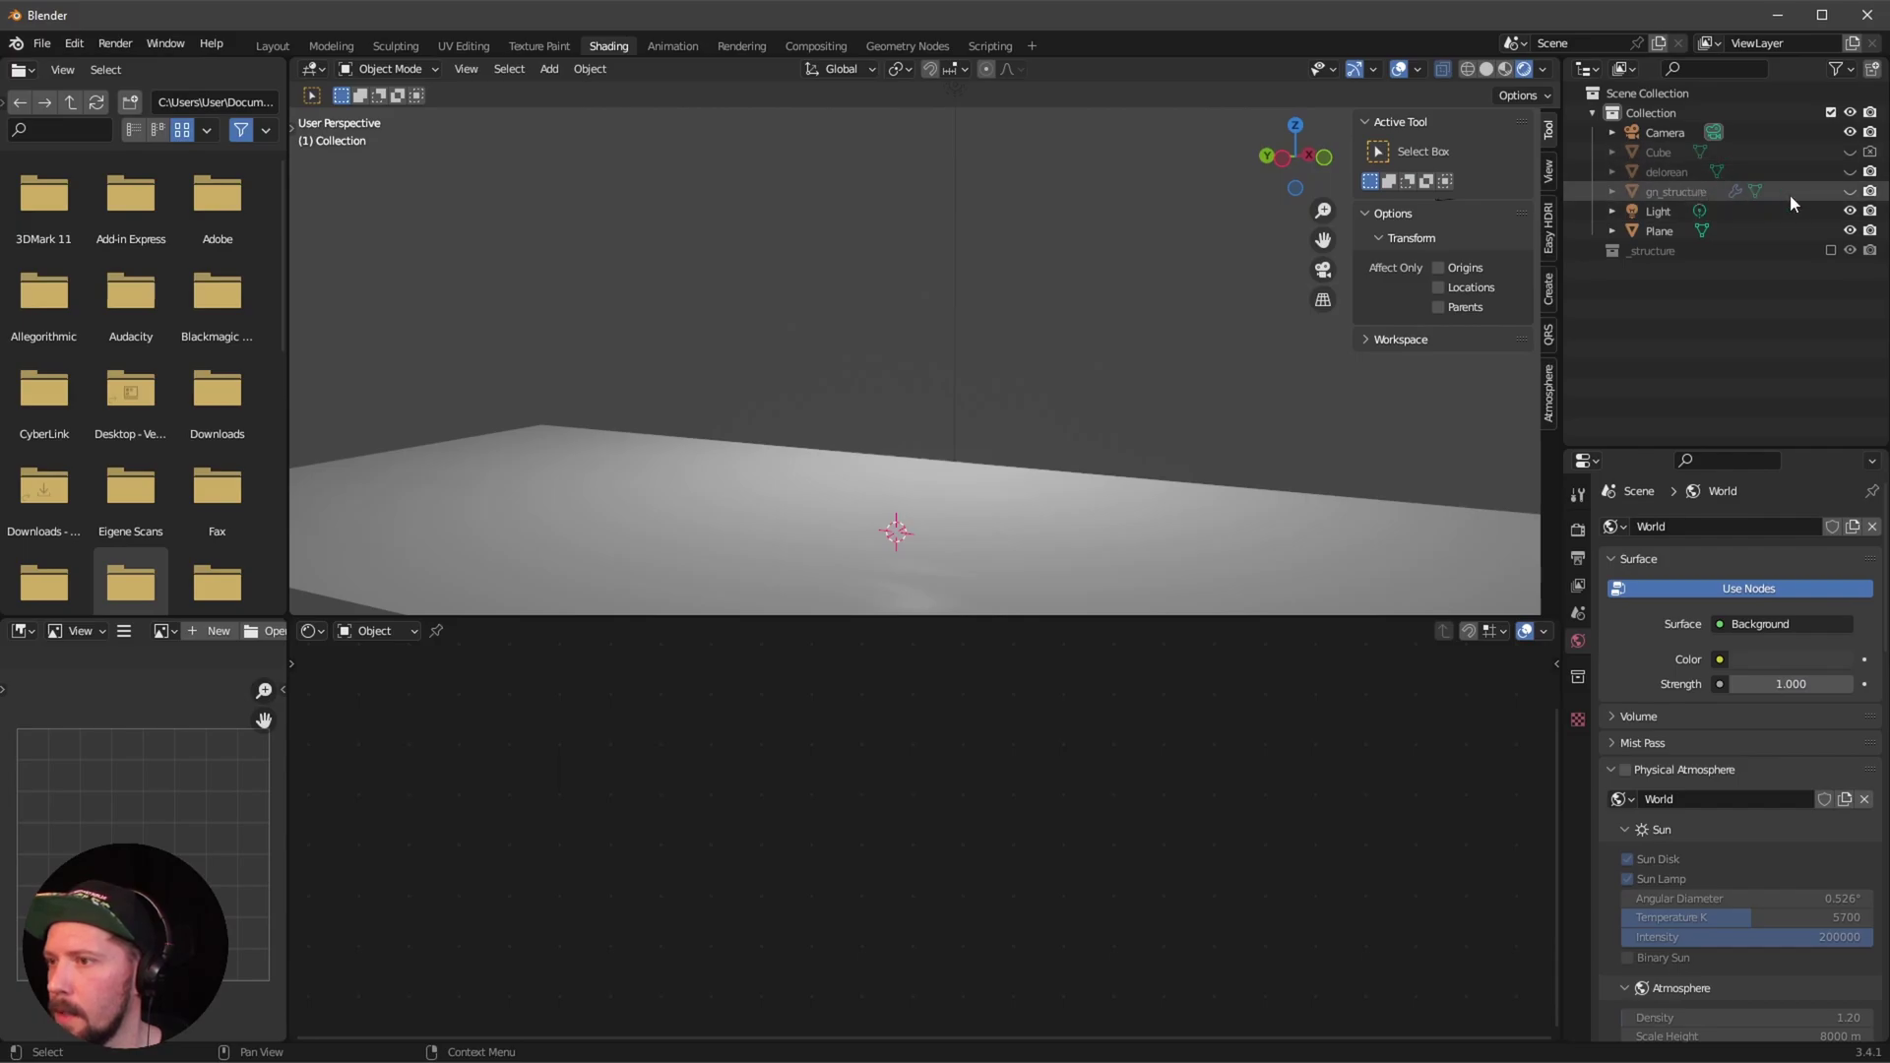
{"action": "left_click", "coordinate": [1850, 193]}
{"action": "middle_click_drag", "start_coordinate": [916, 386], "coordinate": [984, 463]}
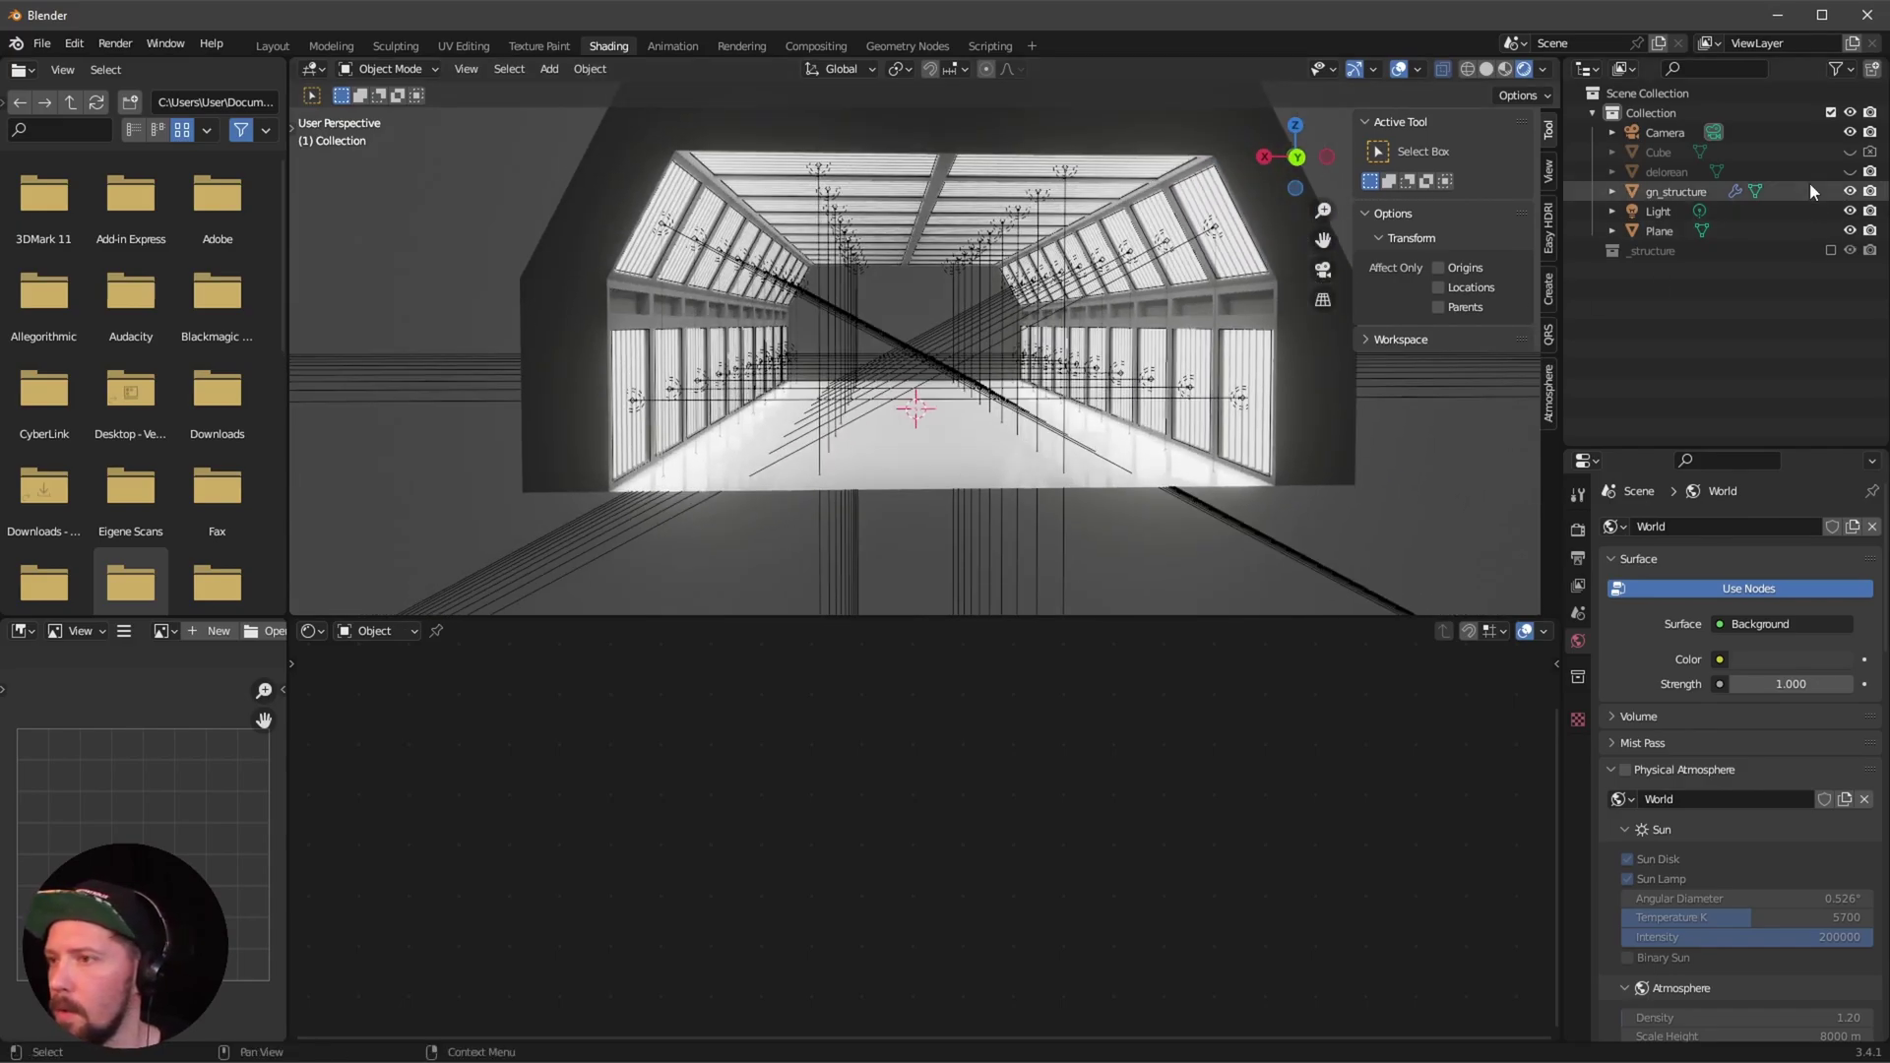
{"action": "left_click", "coordinate": [1850, 173]}
Turn off the viewport overlays and frame the car up close inside the tunnel.
{"action": "scroll", "coordinate": [988, 452], "scroll_direction": "up", "scroll_amount": 5}
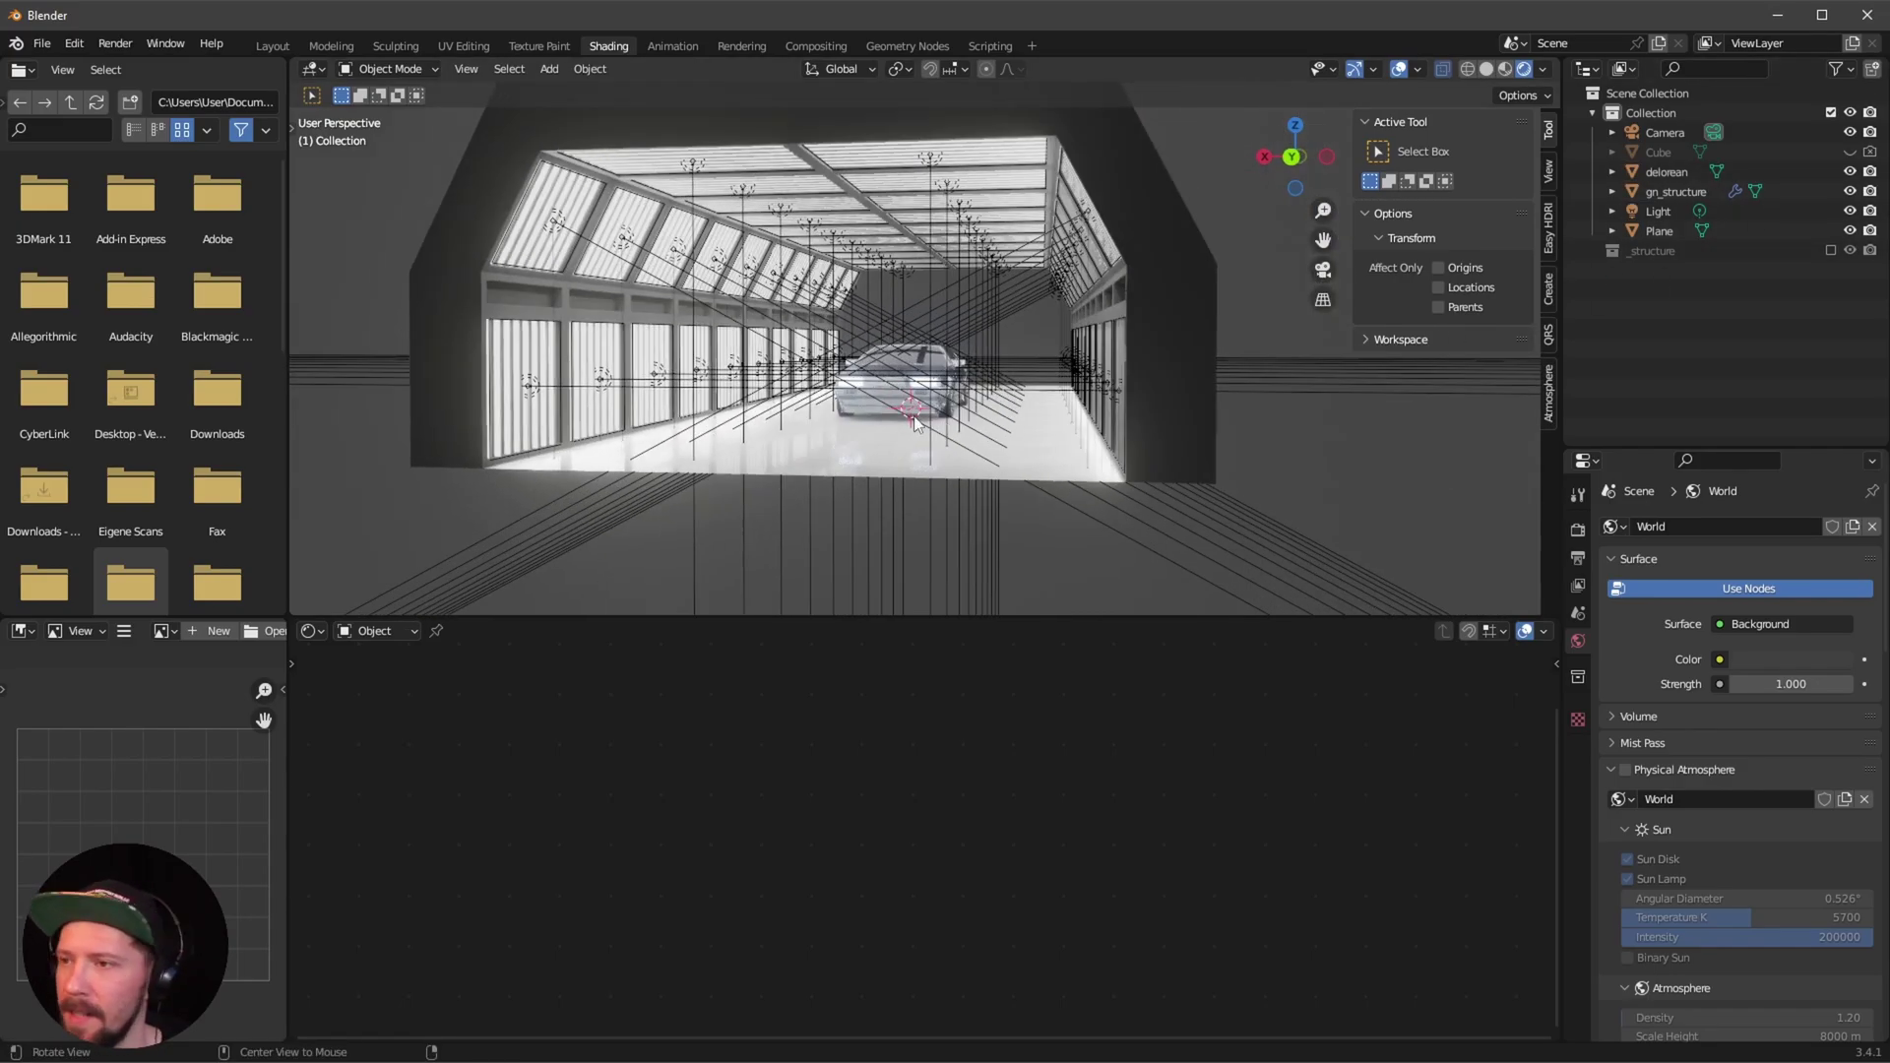
{"action": "scroll", "coordinate": [1255, 342], "scroll_direction": "up", "scroll_amount": 6}
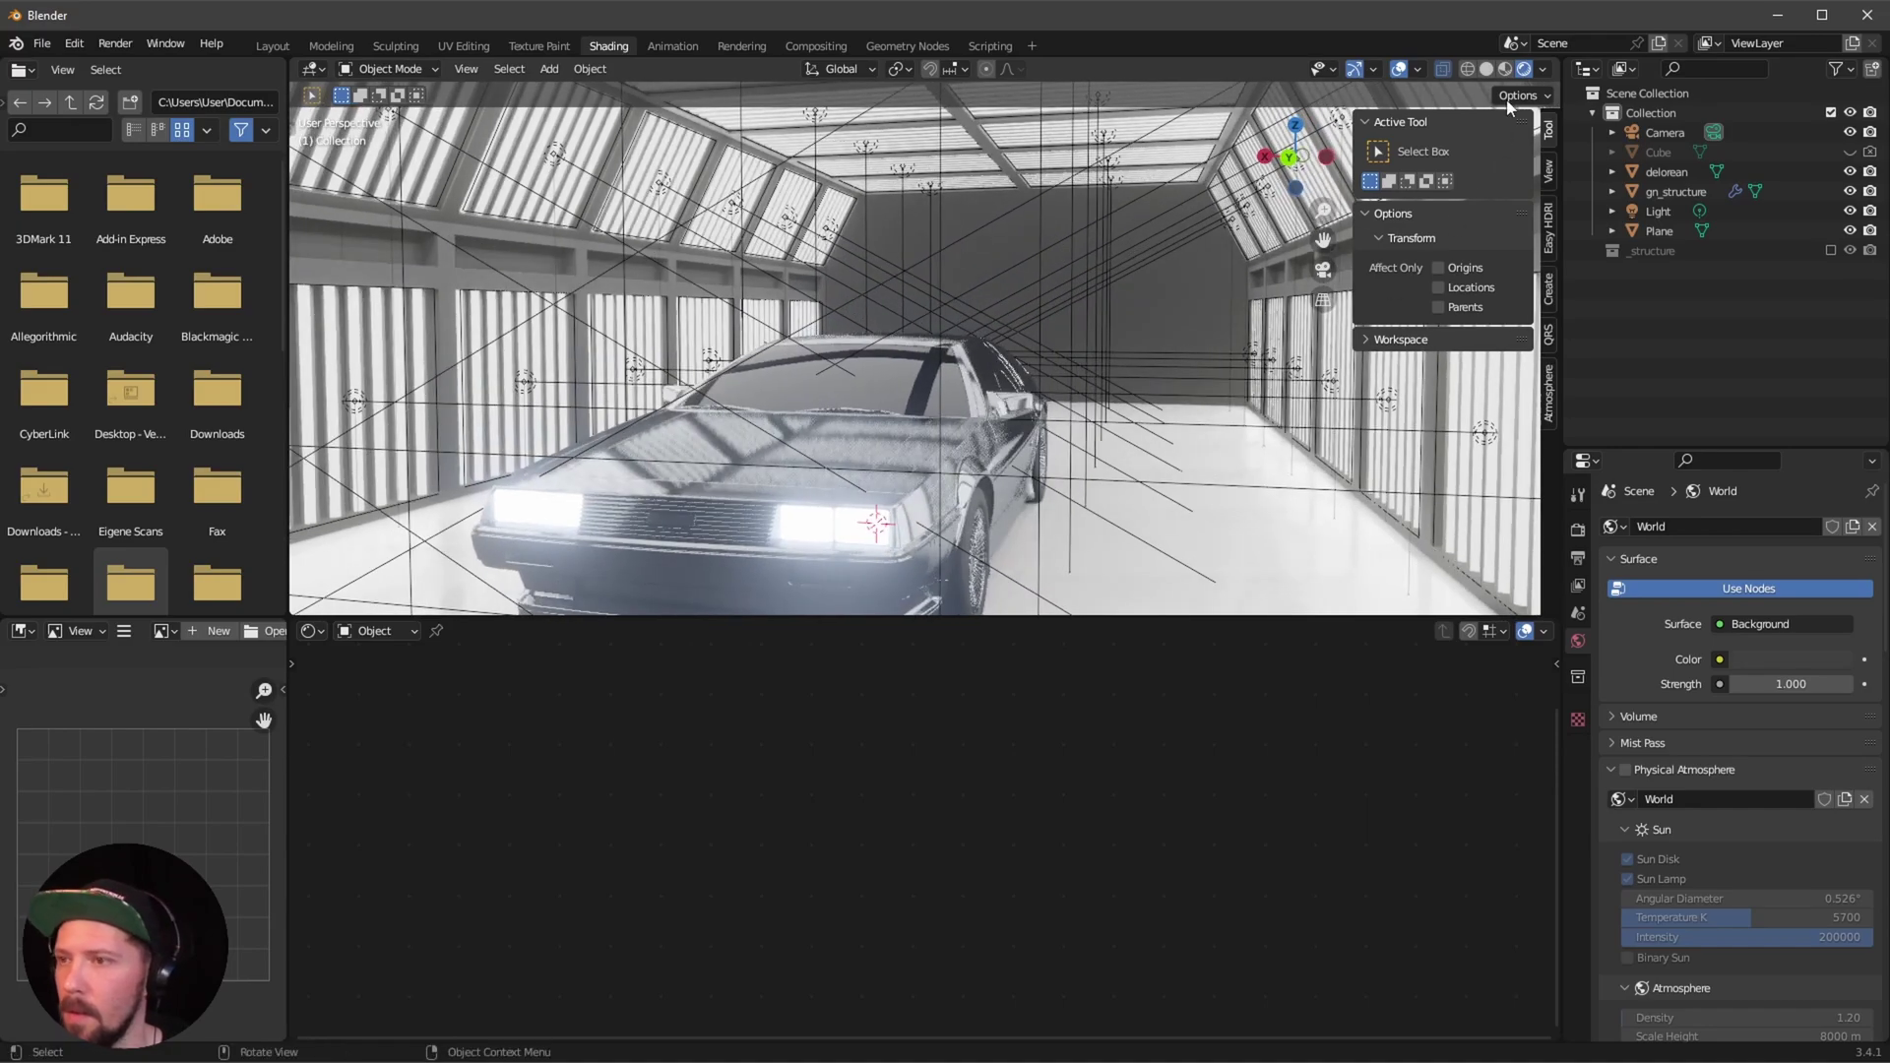
{"action": "left_click", "coordinate": [1399, 69]}
{"action": "middle_click_drag", "start_coordinate": [1140, 357], "coordinate": [1061, 498]}
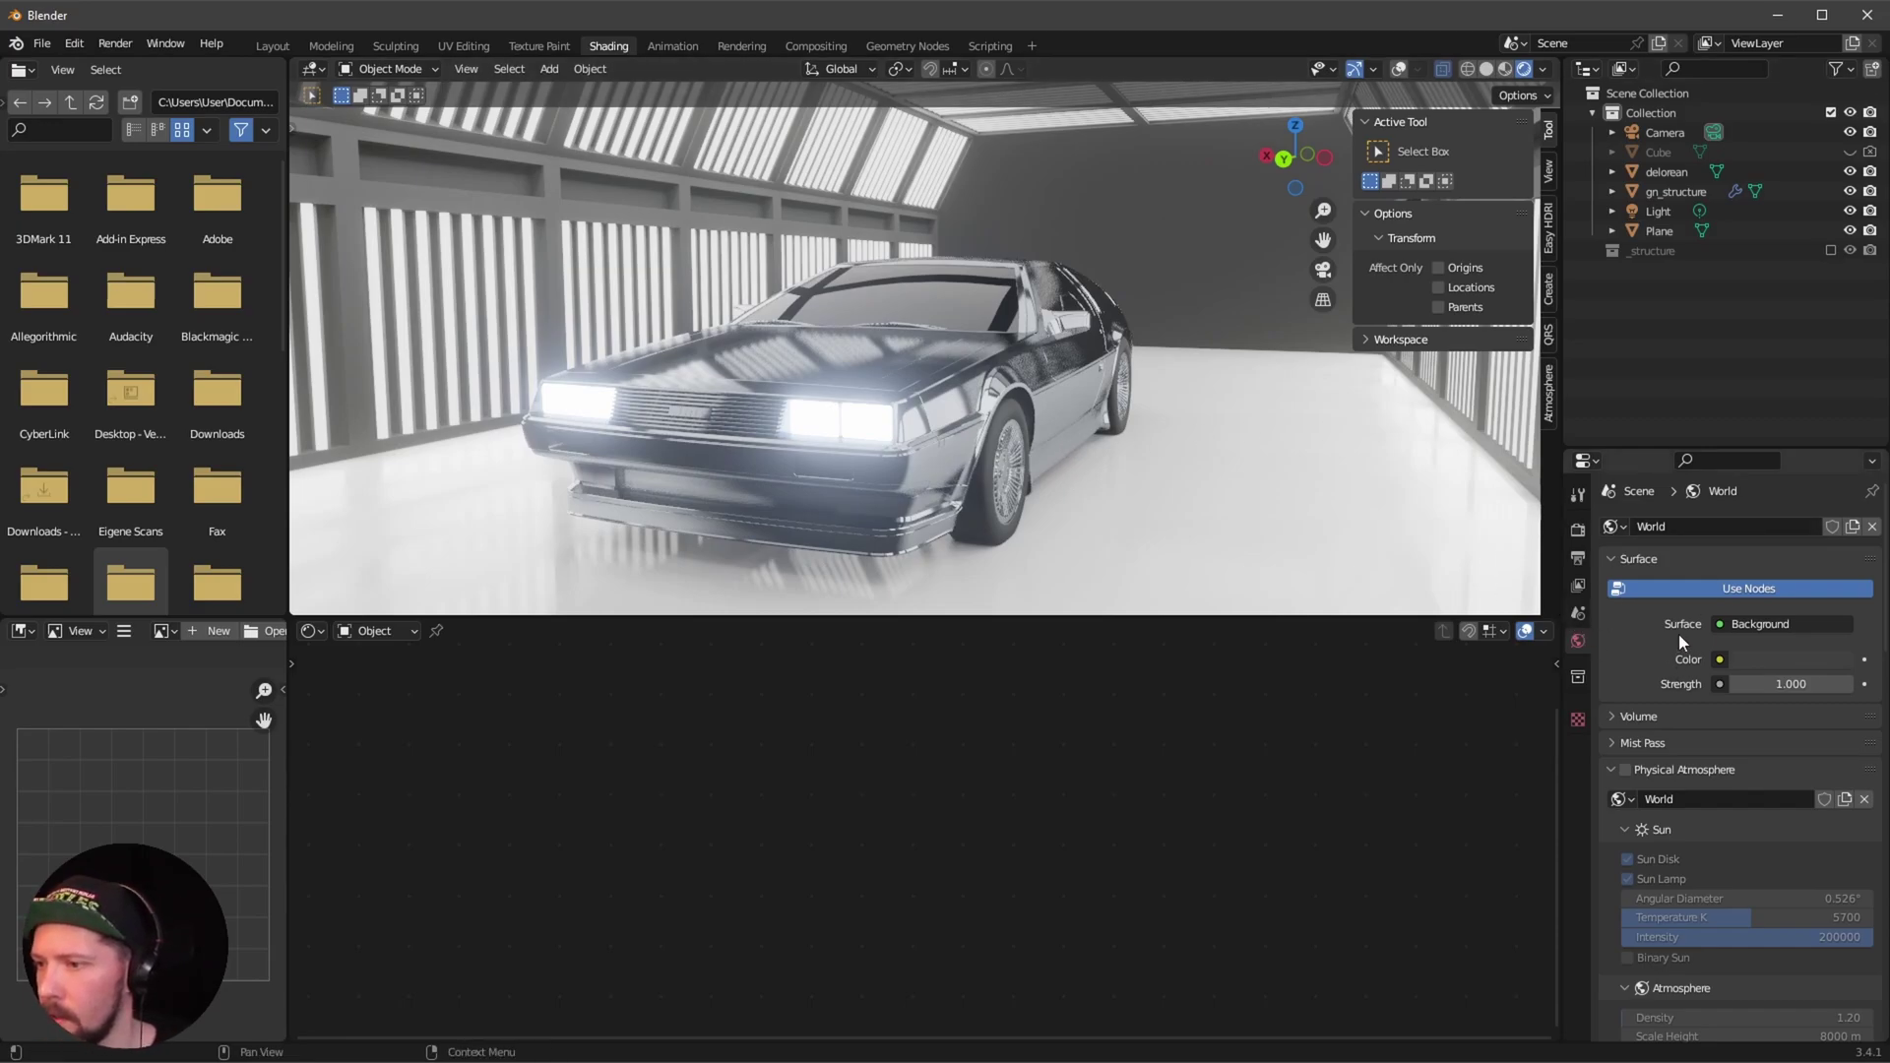
Set the world background color to black.
{"action": "left_click", "coordinate": [1756, 658]}
{"action": "left_click_drag", "start_coordinate": [1840, 492], "coordinate": [1854, 333]}
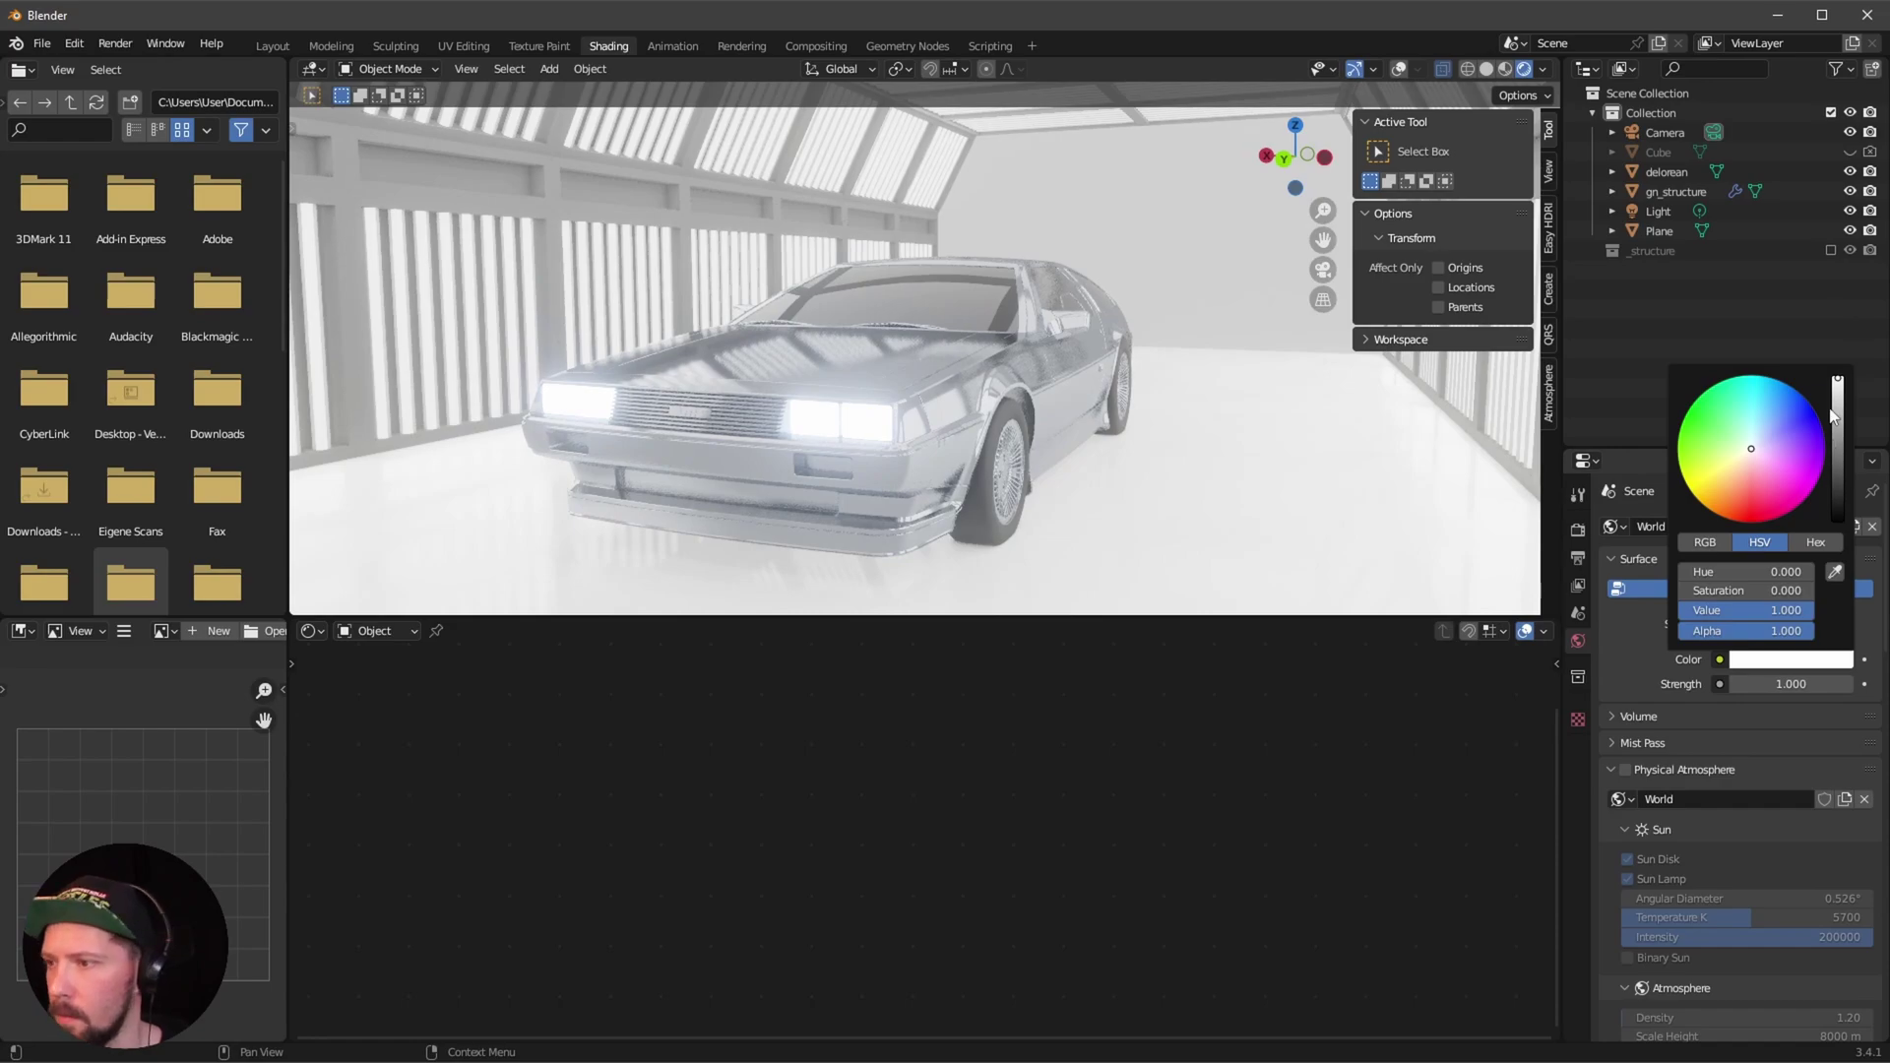
{"action": "left_click_drag", "start_coordinate": [1831, 415], "coordinate": [1843, 635]}
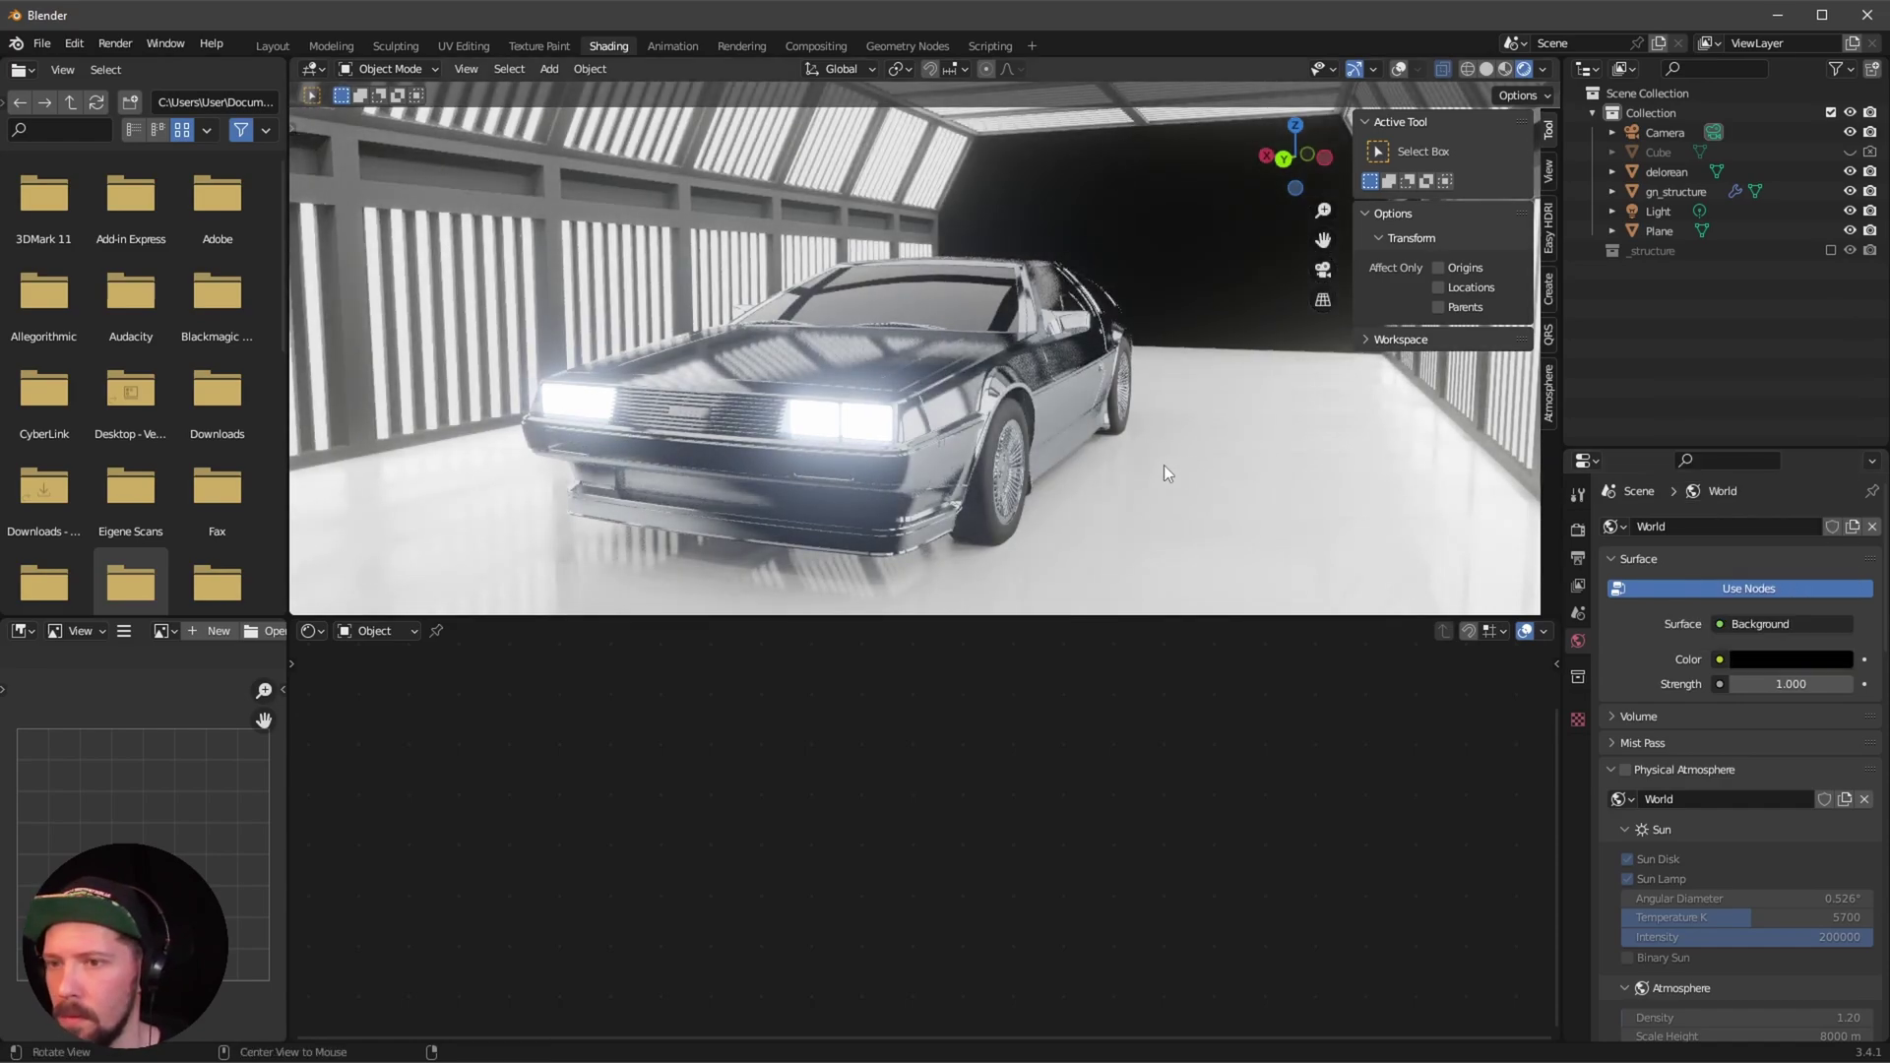
Select the camera and view the scene through it.
{"action": "key", "text": "KP_0"}
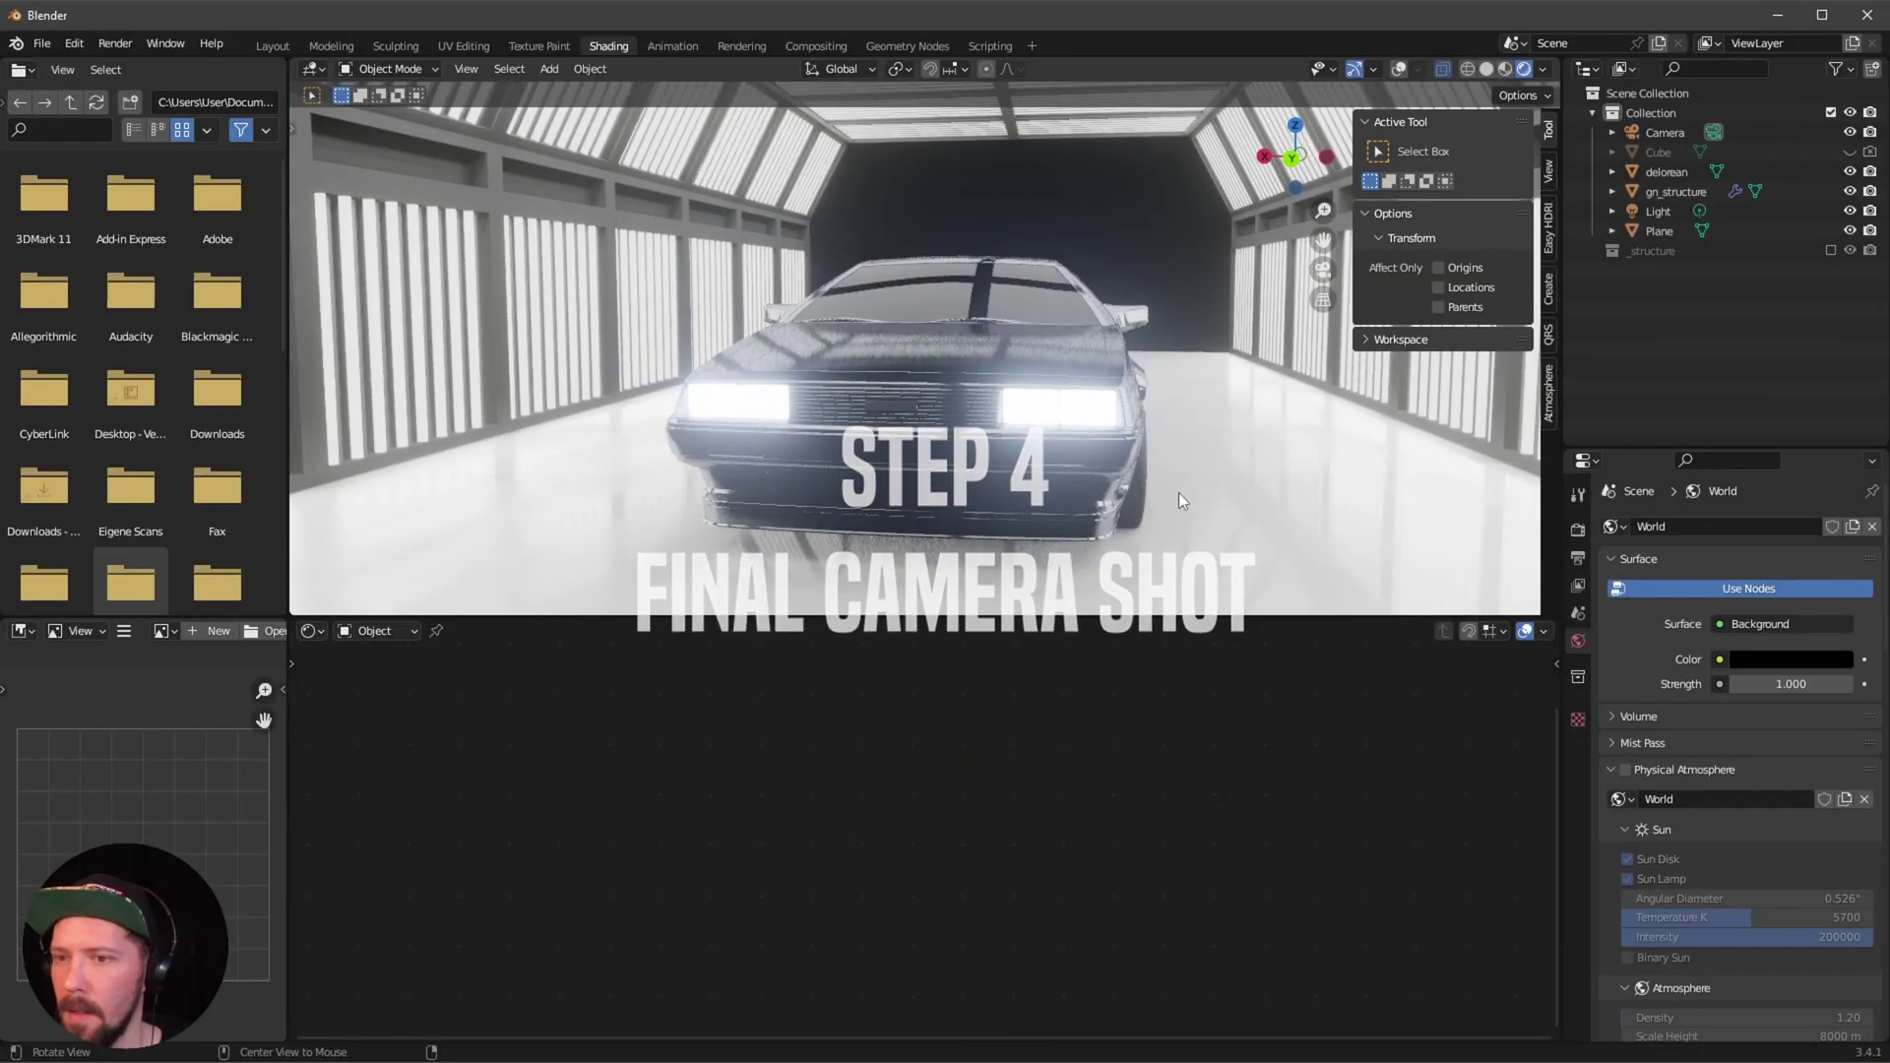
{"action": "key", "text": "KP_0"}
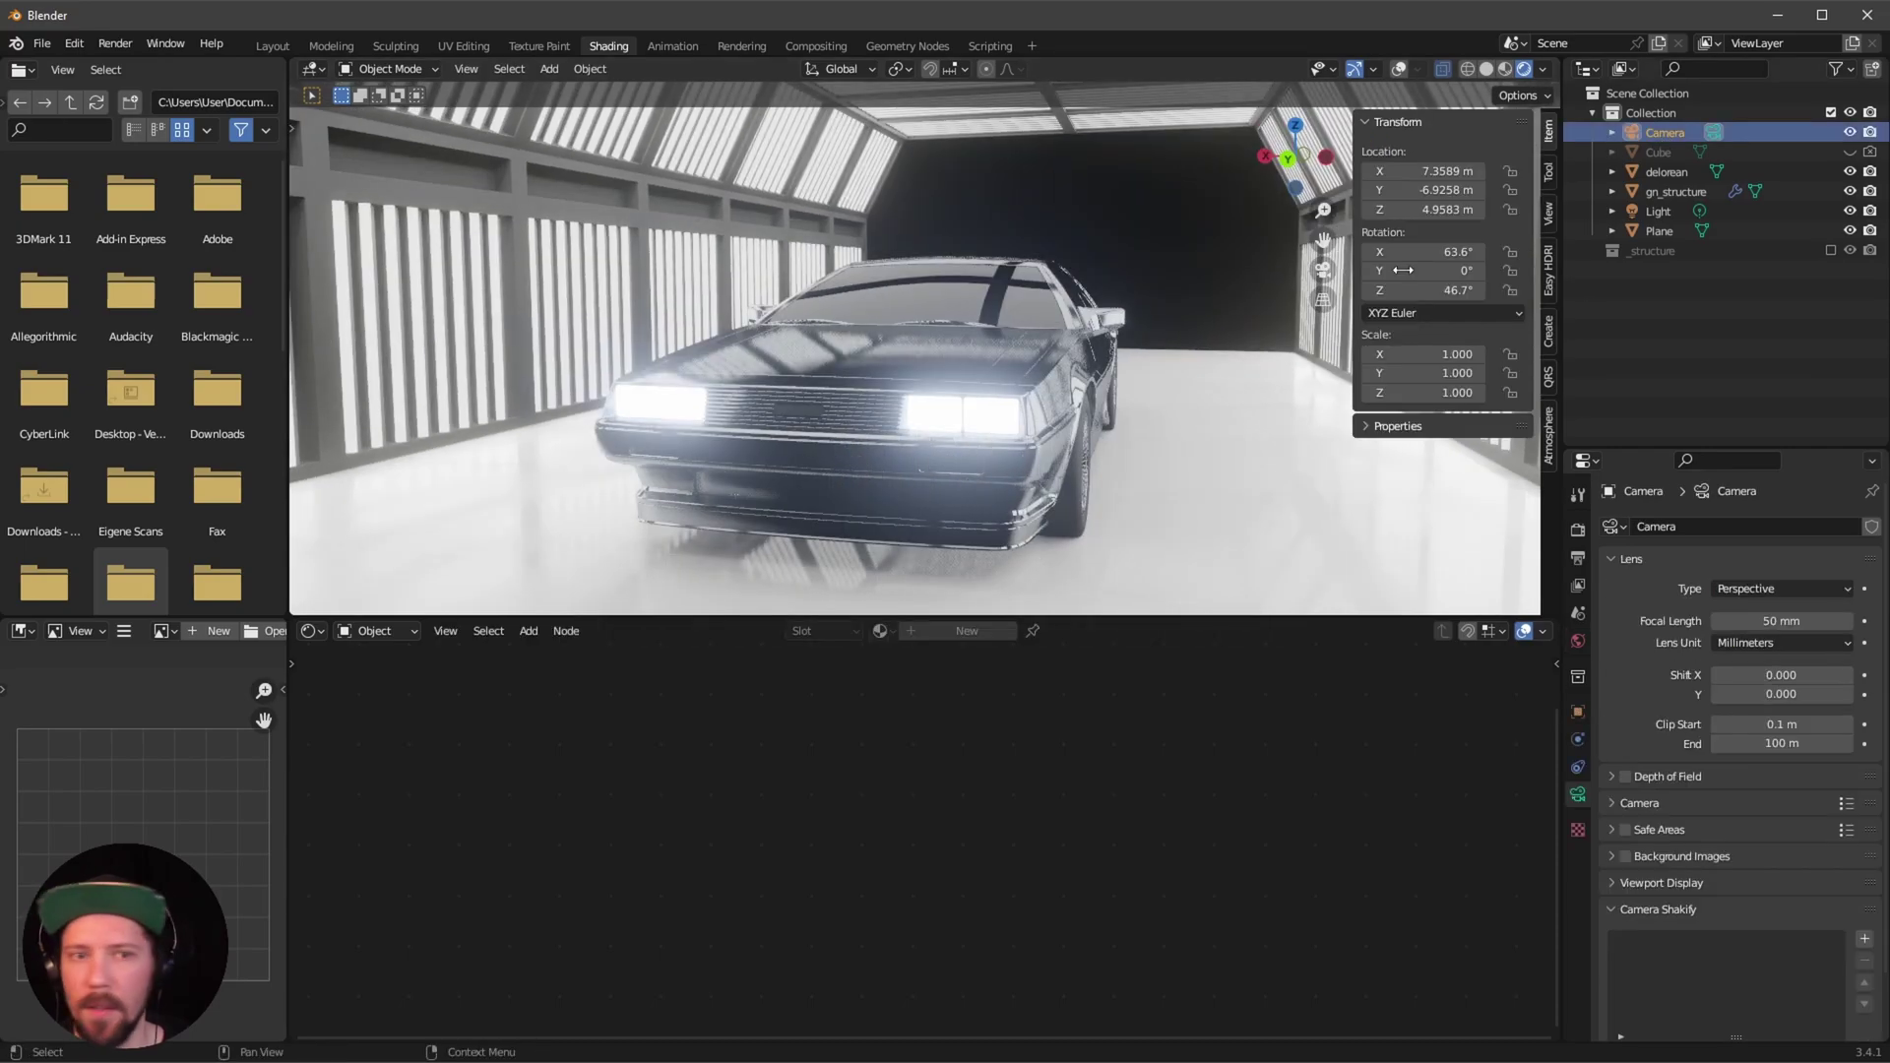
{"action": "mouse_move", "coordinate": [1042, 322]}
{"action": "middle_mouse_down"}
{"action": "mouse_move", "coordinate": [974, 340]}
{"action": "mouse_move", "coordinate": [1020, 309]}
{"action": "middle_mouse_up"}
{"action": "key", "text": "KP_0"}
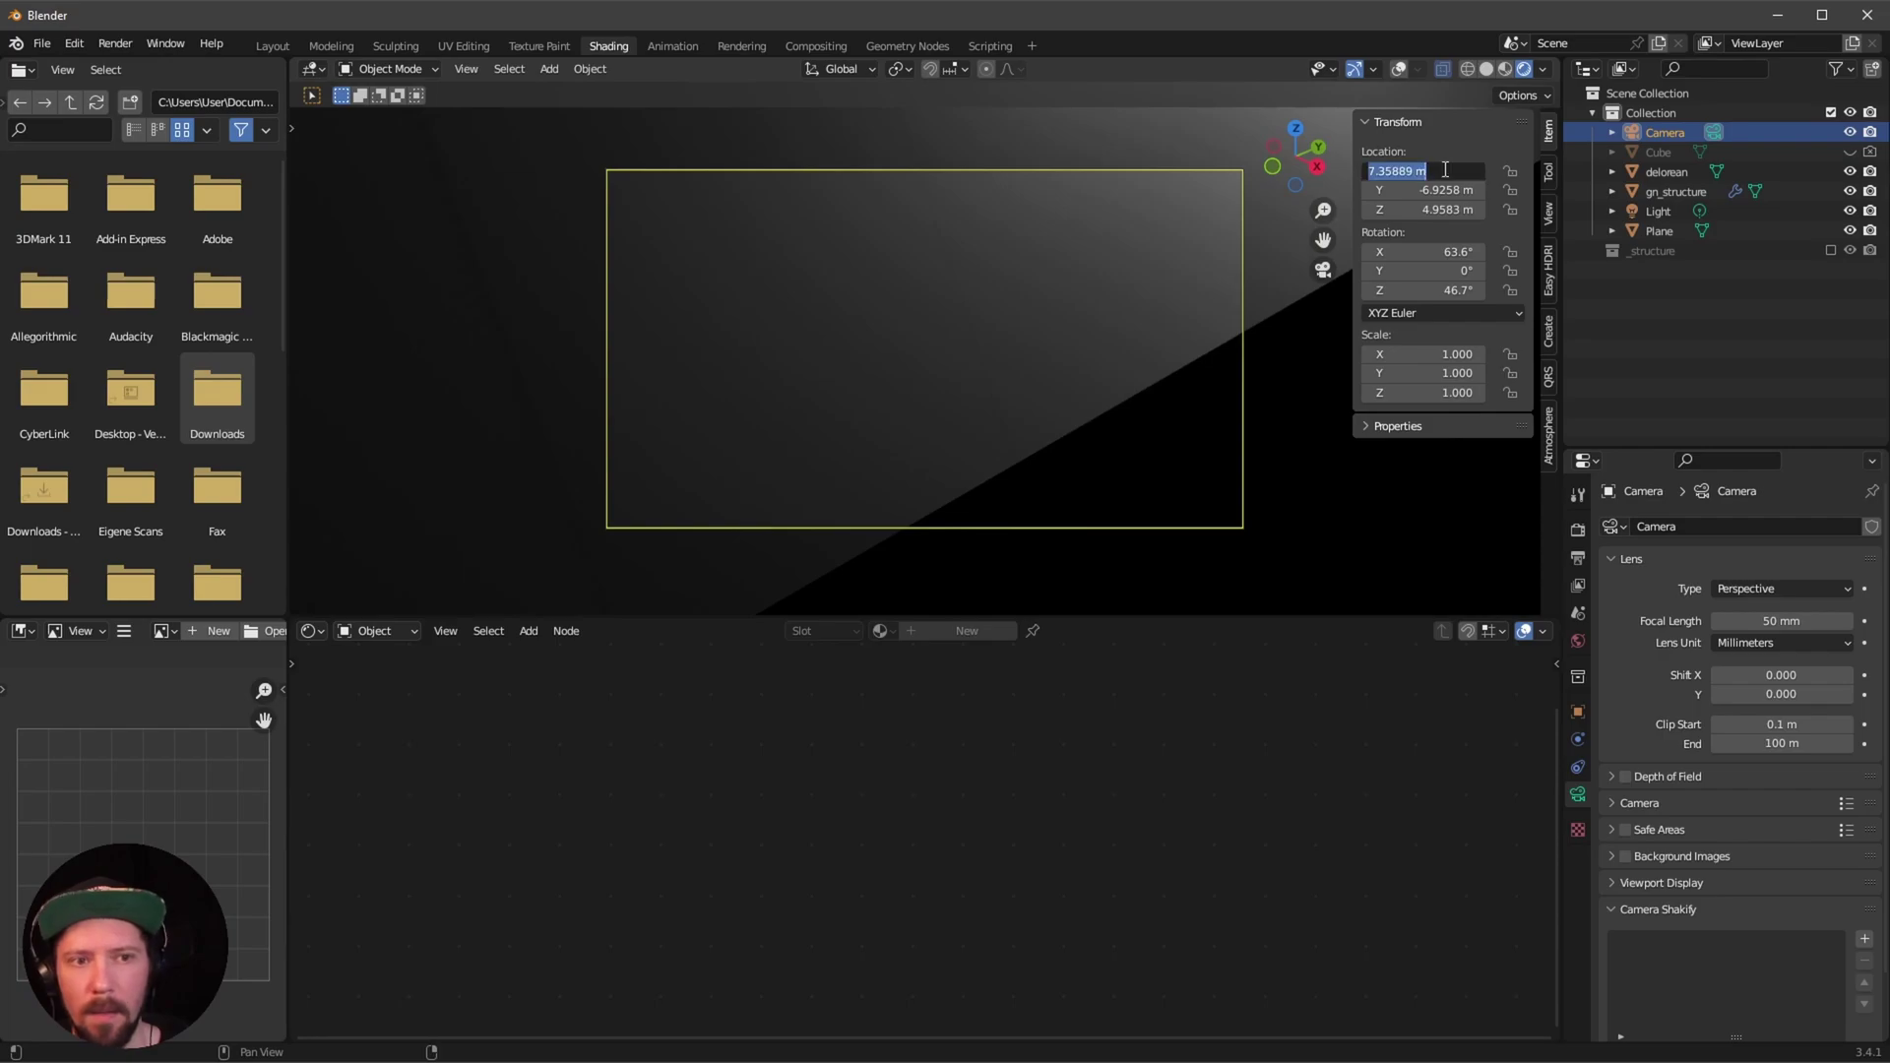
Set the camera's location to X 0 m, Y 7 m, Z 1.4 m.
{"action": "type", "text": "0"}
{"action": "key", "text": "Tab"}
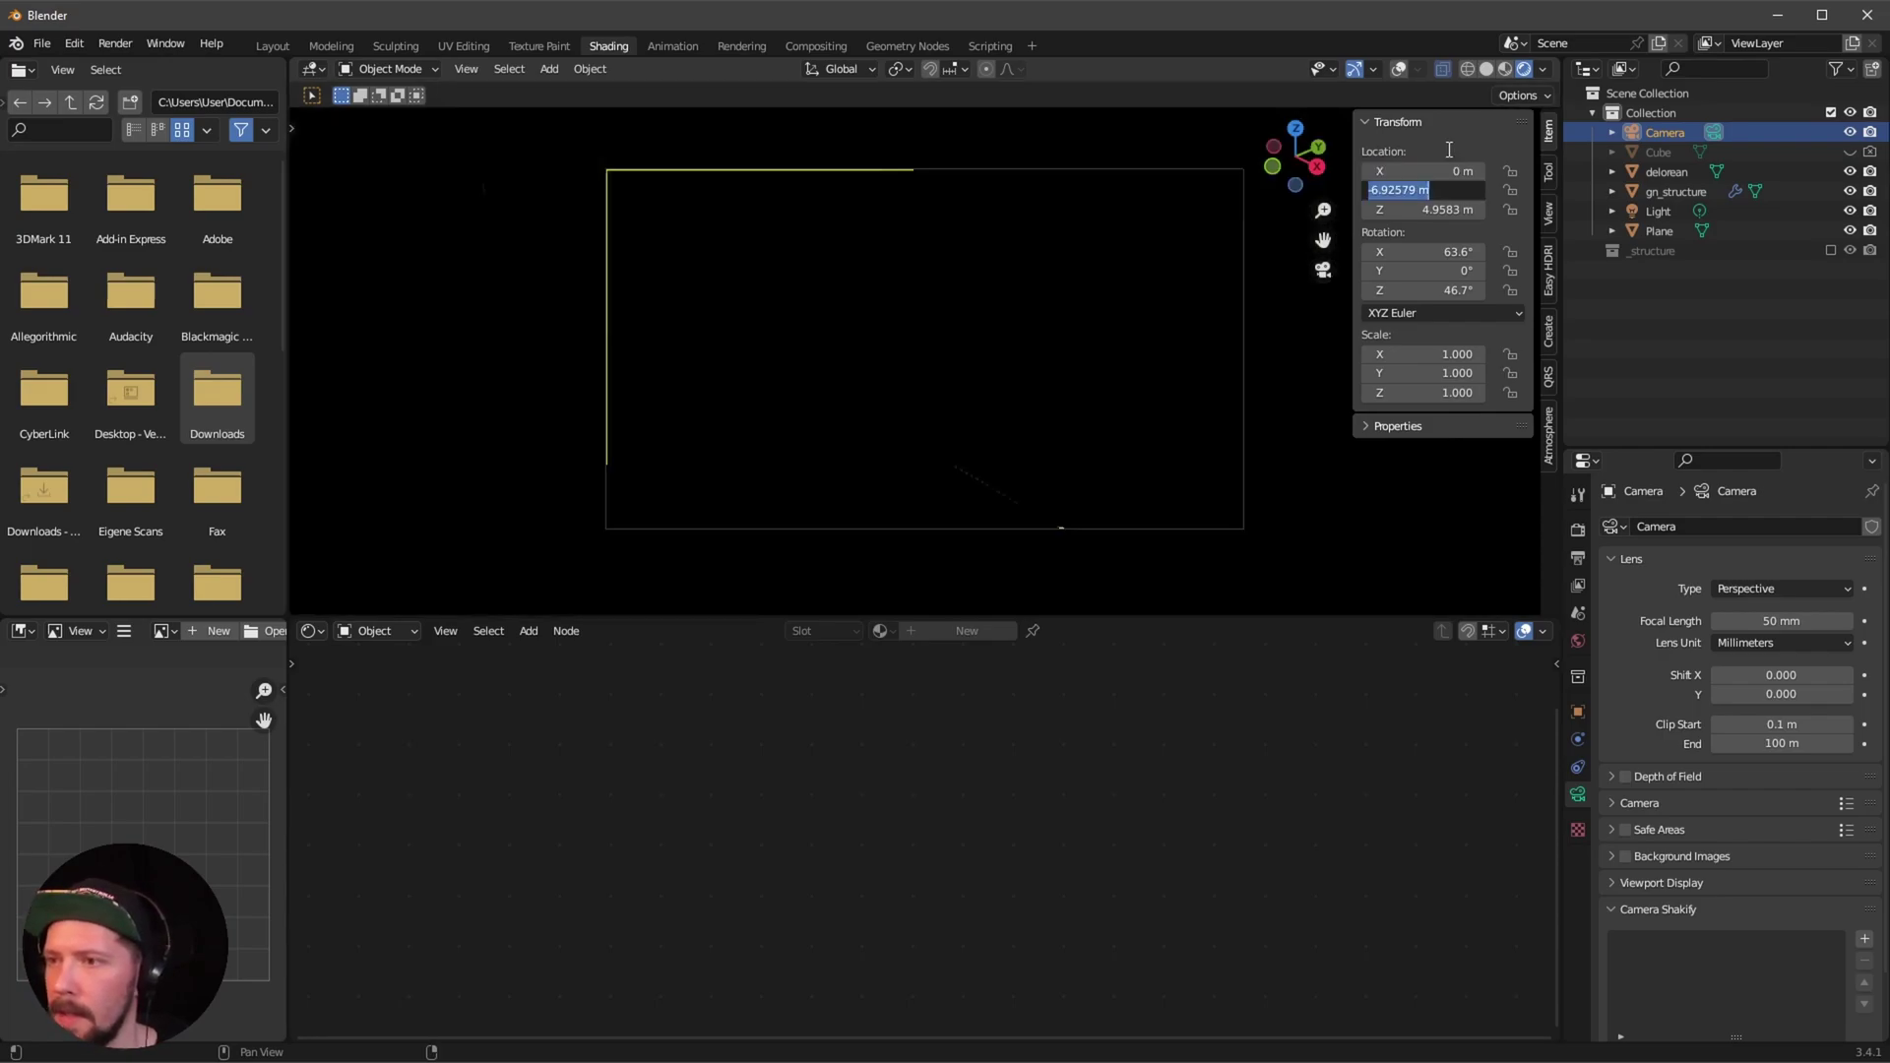
{"action": "type", "text": "7"}
{"action": "key", "text": "Tab"}
{"action": "type", "text": "1"}
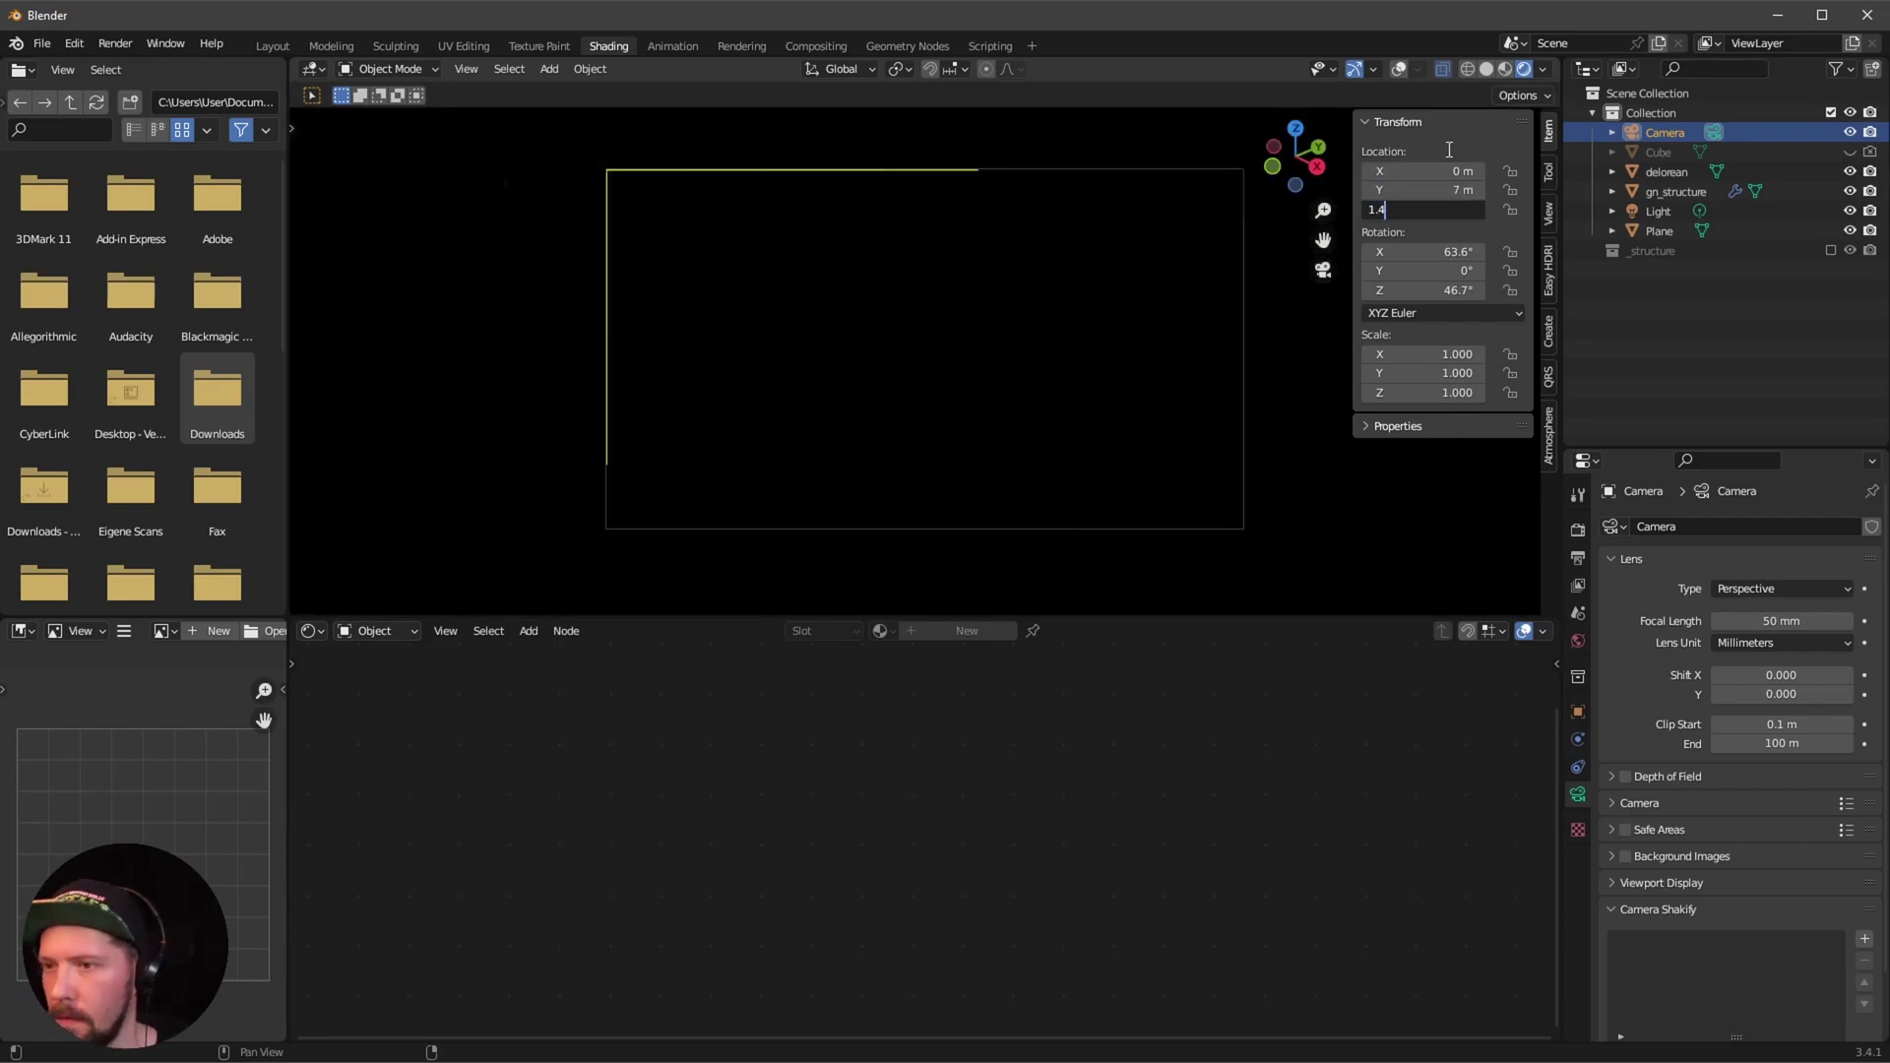
{"action": "type", "text": ".4"}
{"action": "key", "text": "Return"}
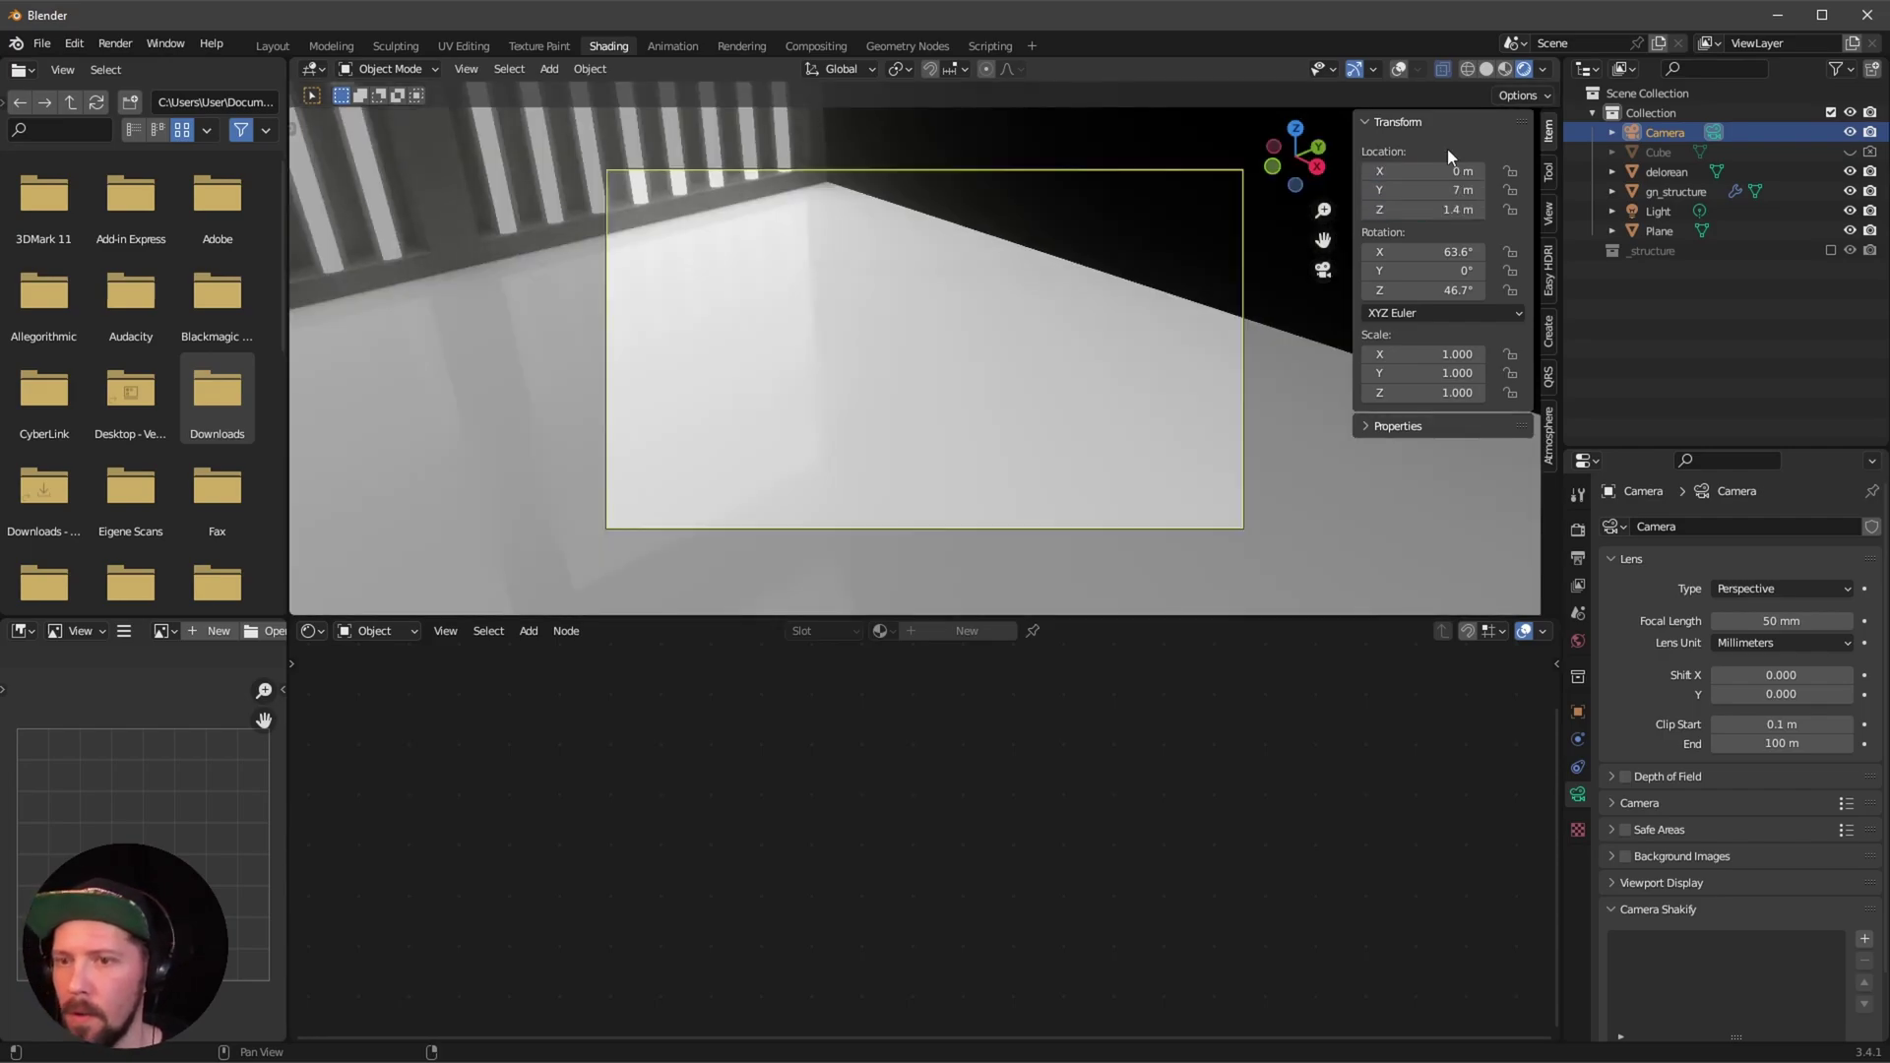
Set the camera's rotation to X 90°, Y 0° and Z 180° so it faces the front of the car.
{"action": "left_click", "coordinate": [1461, 248]}
{"action": "type", "text": "90"}
{"action": "key", "text": "Tab"}
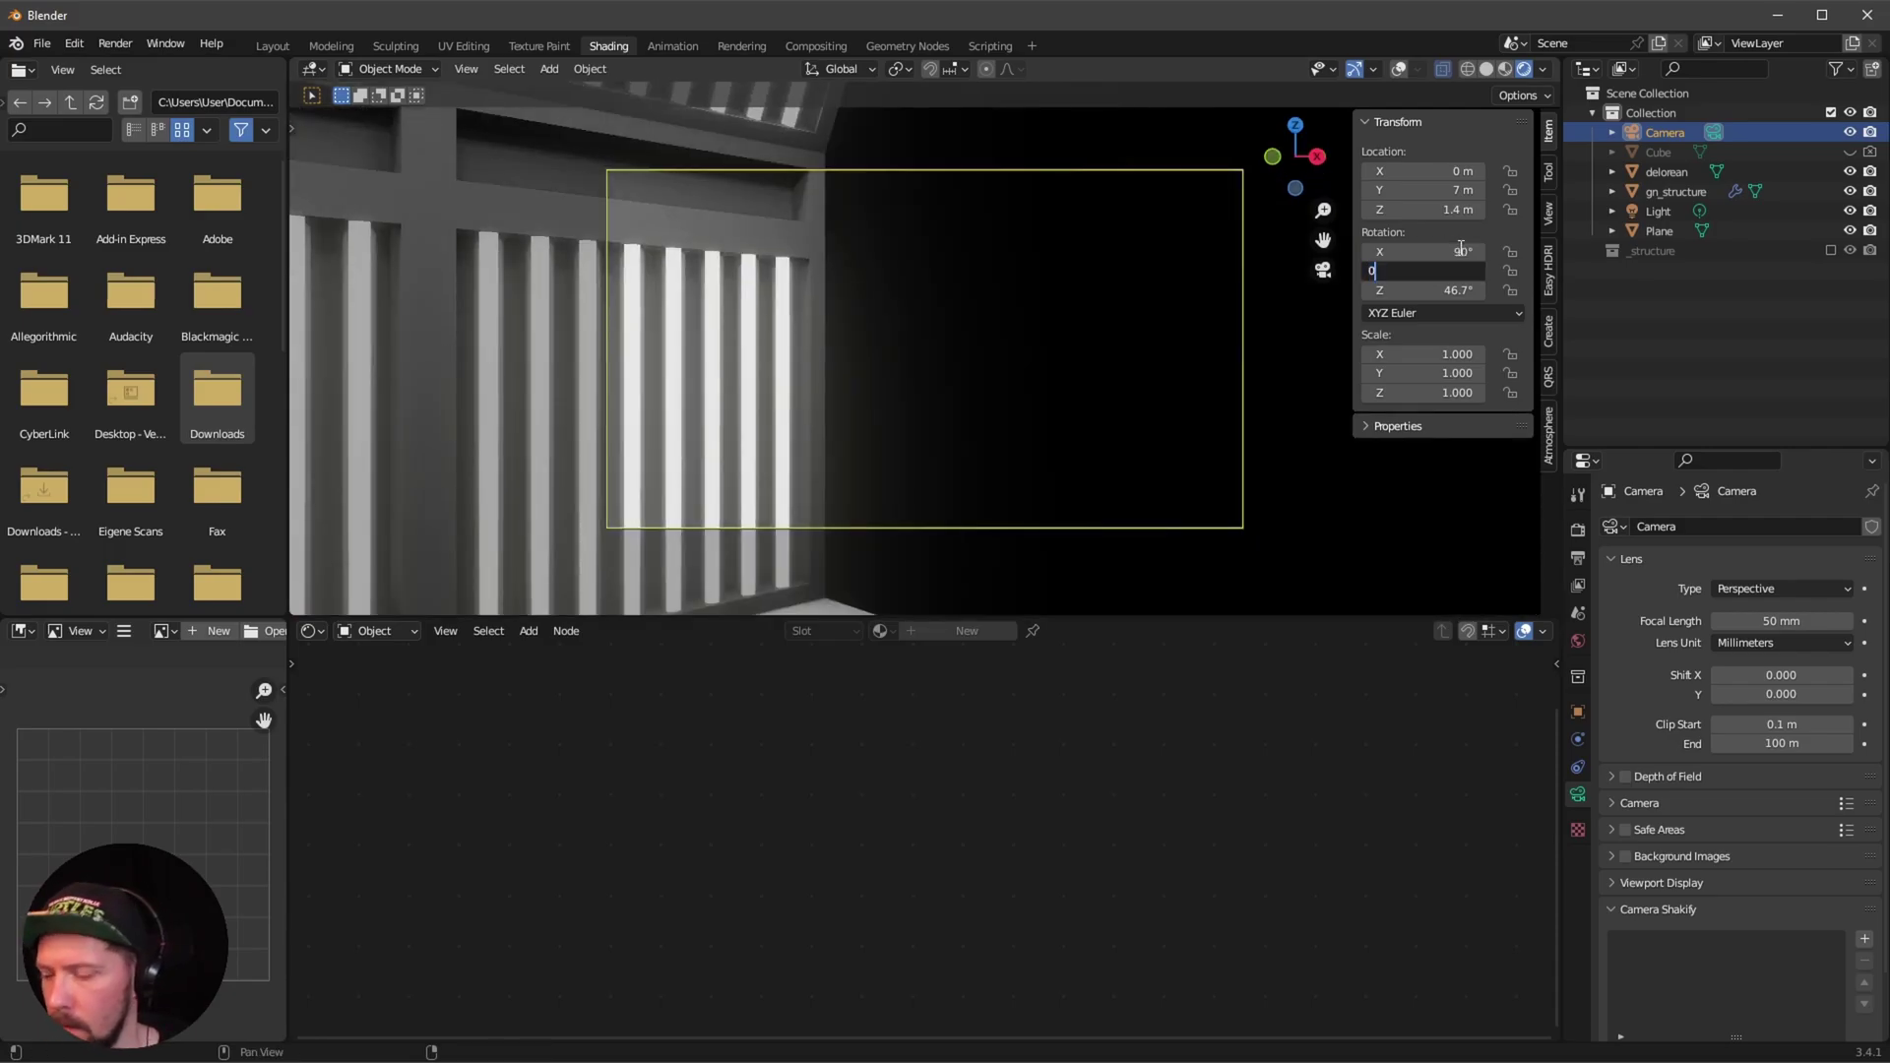
{"action": "key", "text": "Tab"}
{"action": "type", "text": "108"}
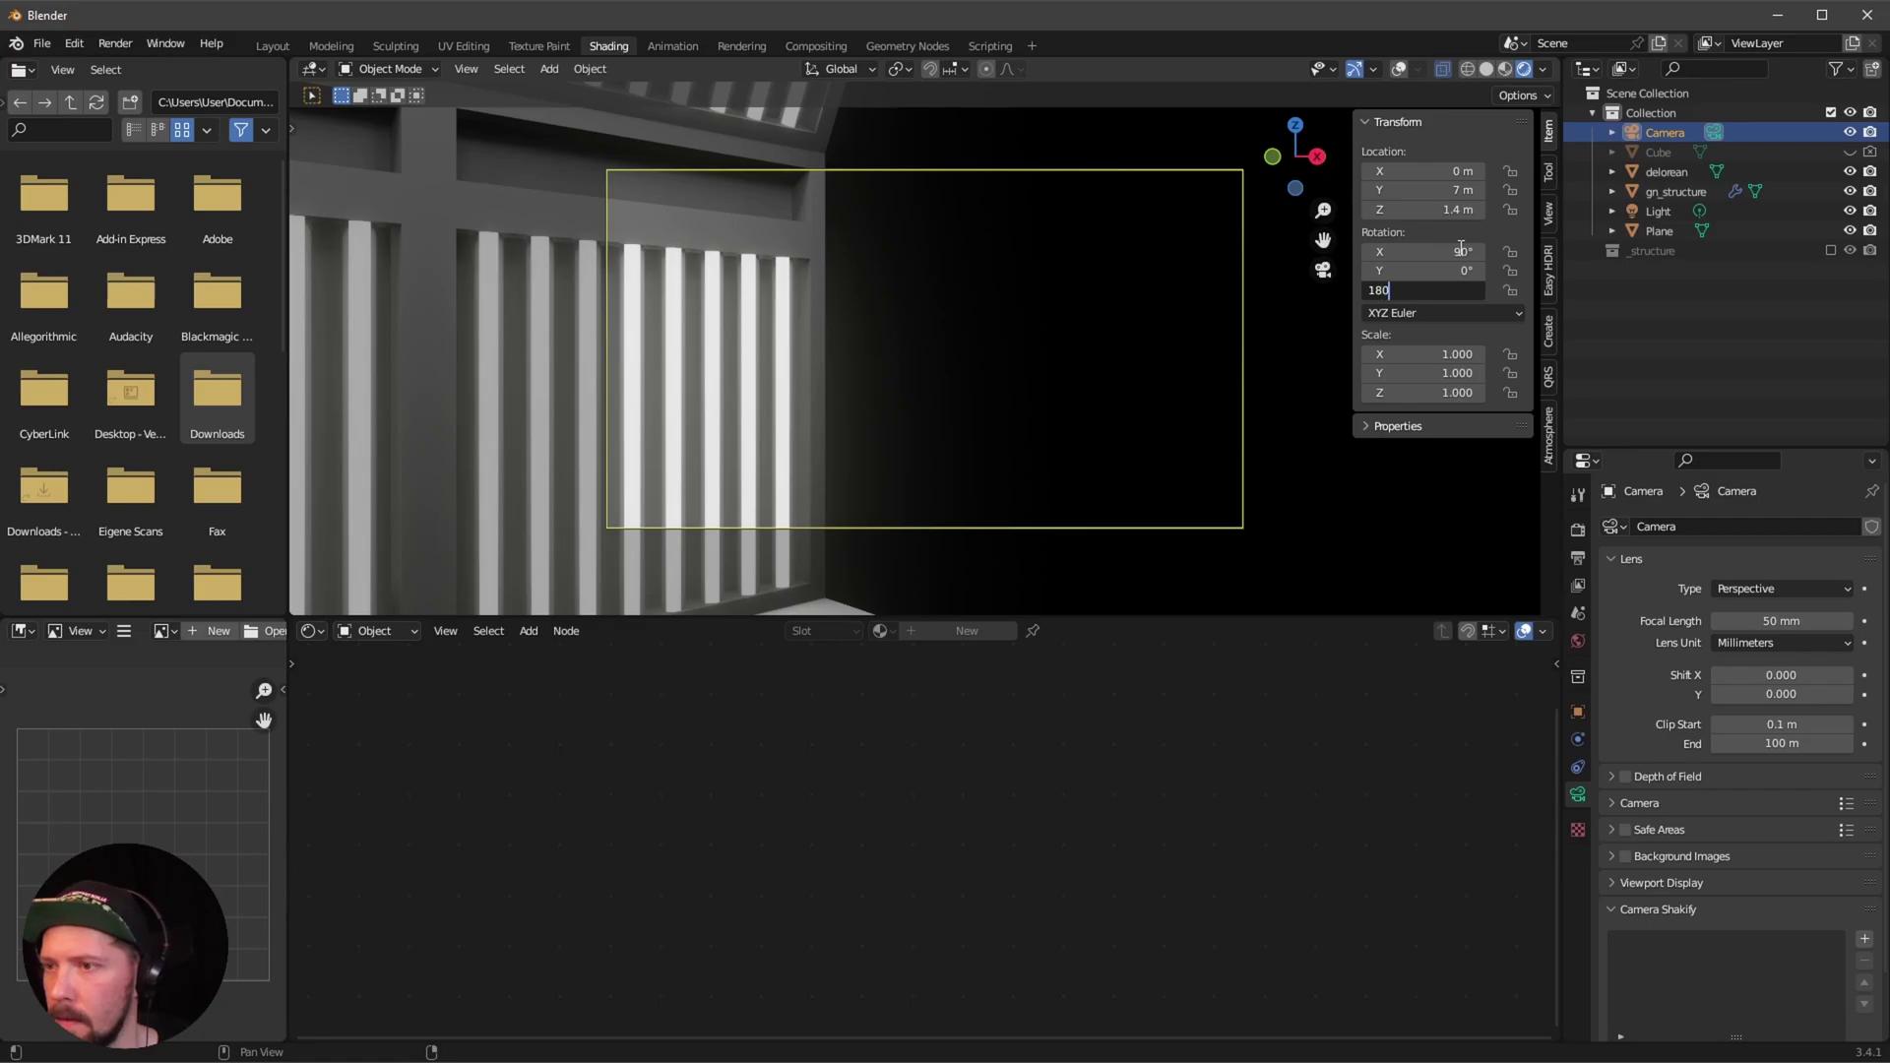
{"action": "key", "text": "Return"}
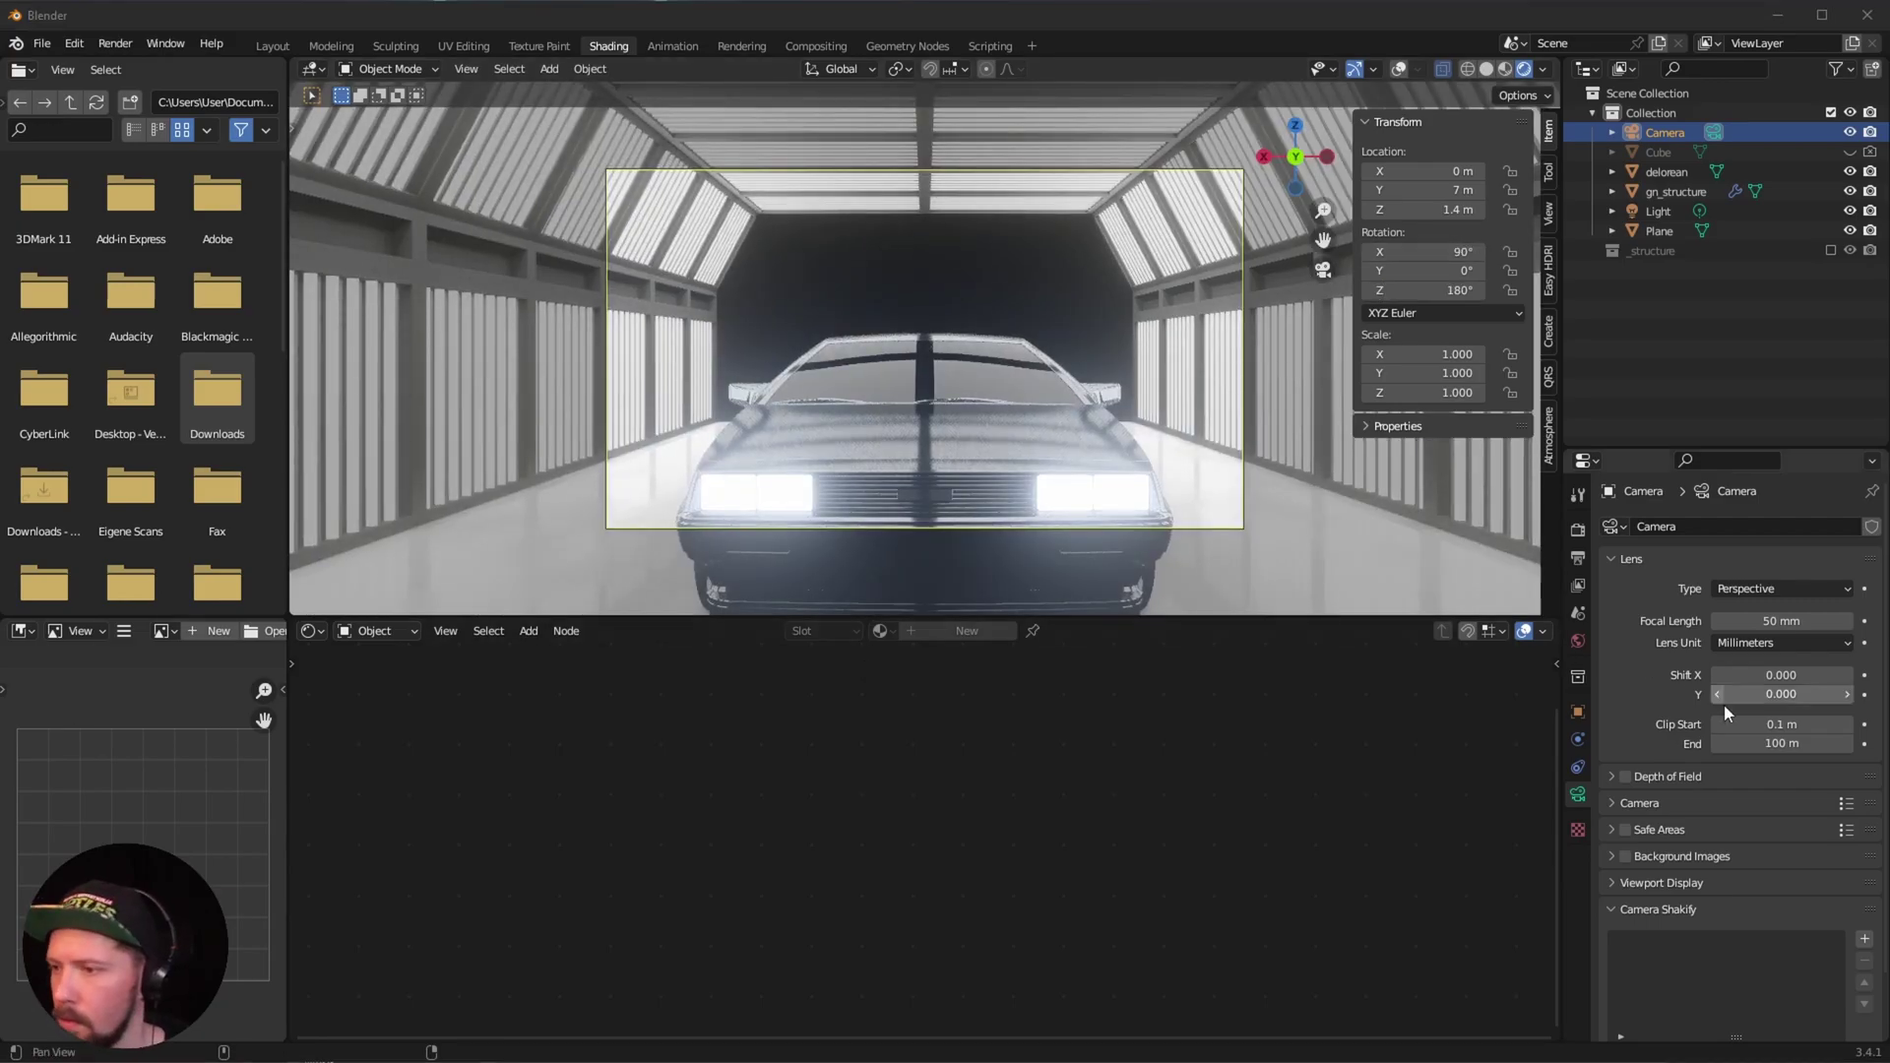
Set the camera's focal length to 25 mm.
{"action": "left_click", "coordinate": [1778, 621]}
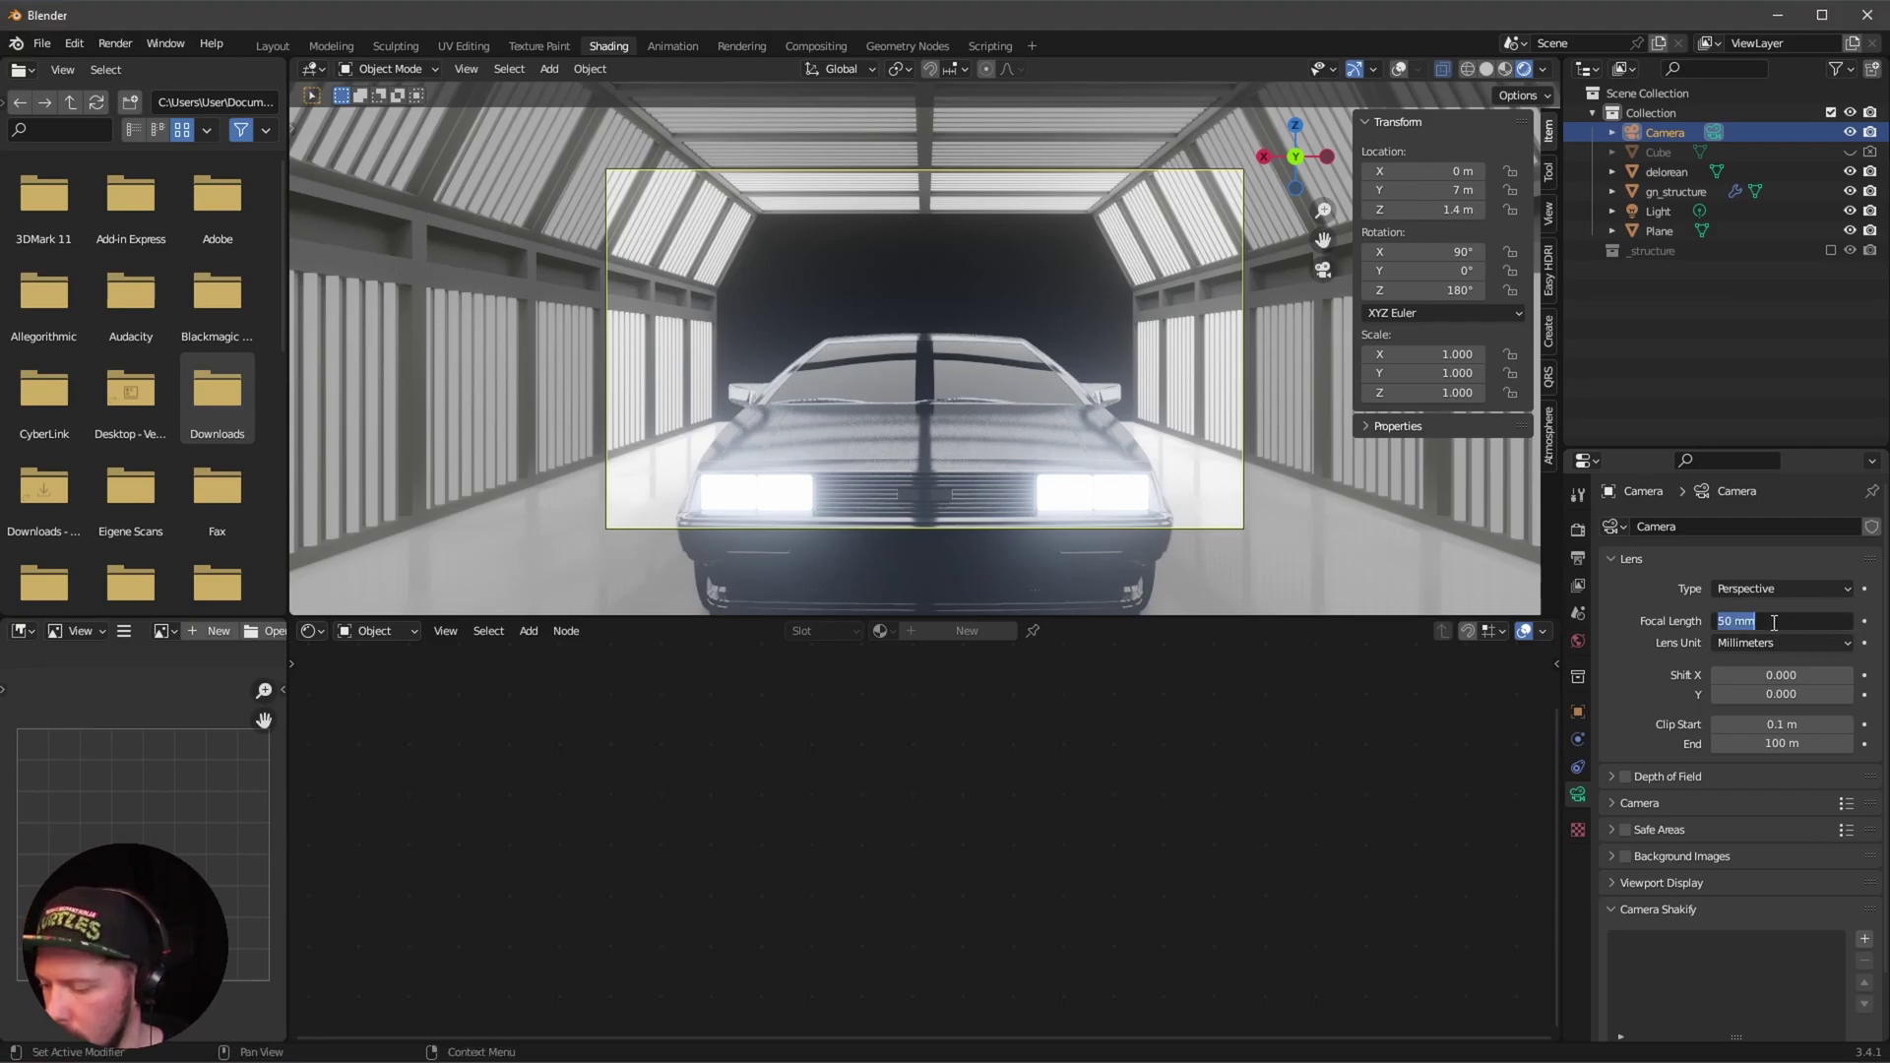
{"action": "type", "text": "25"}
{"action": "key", "text": "Return"}
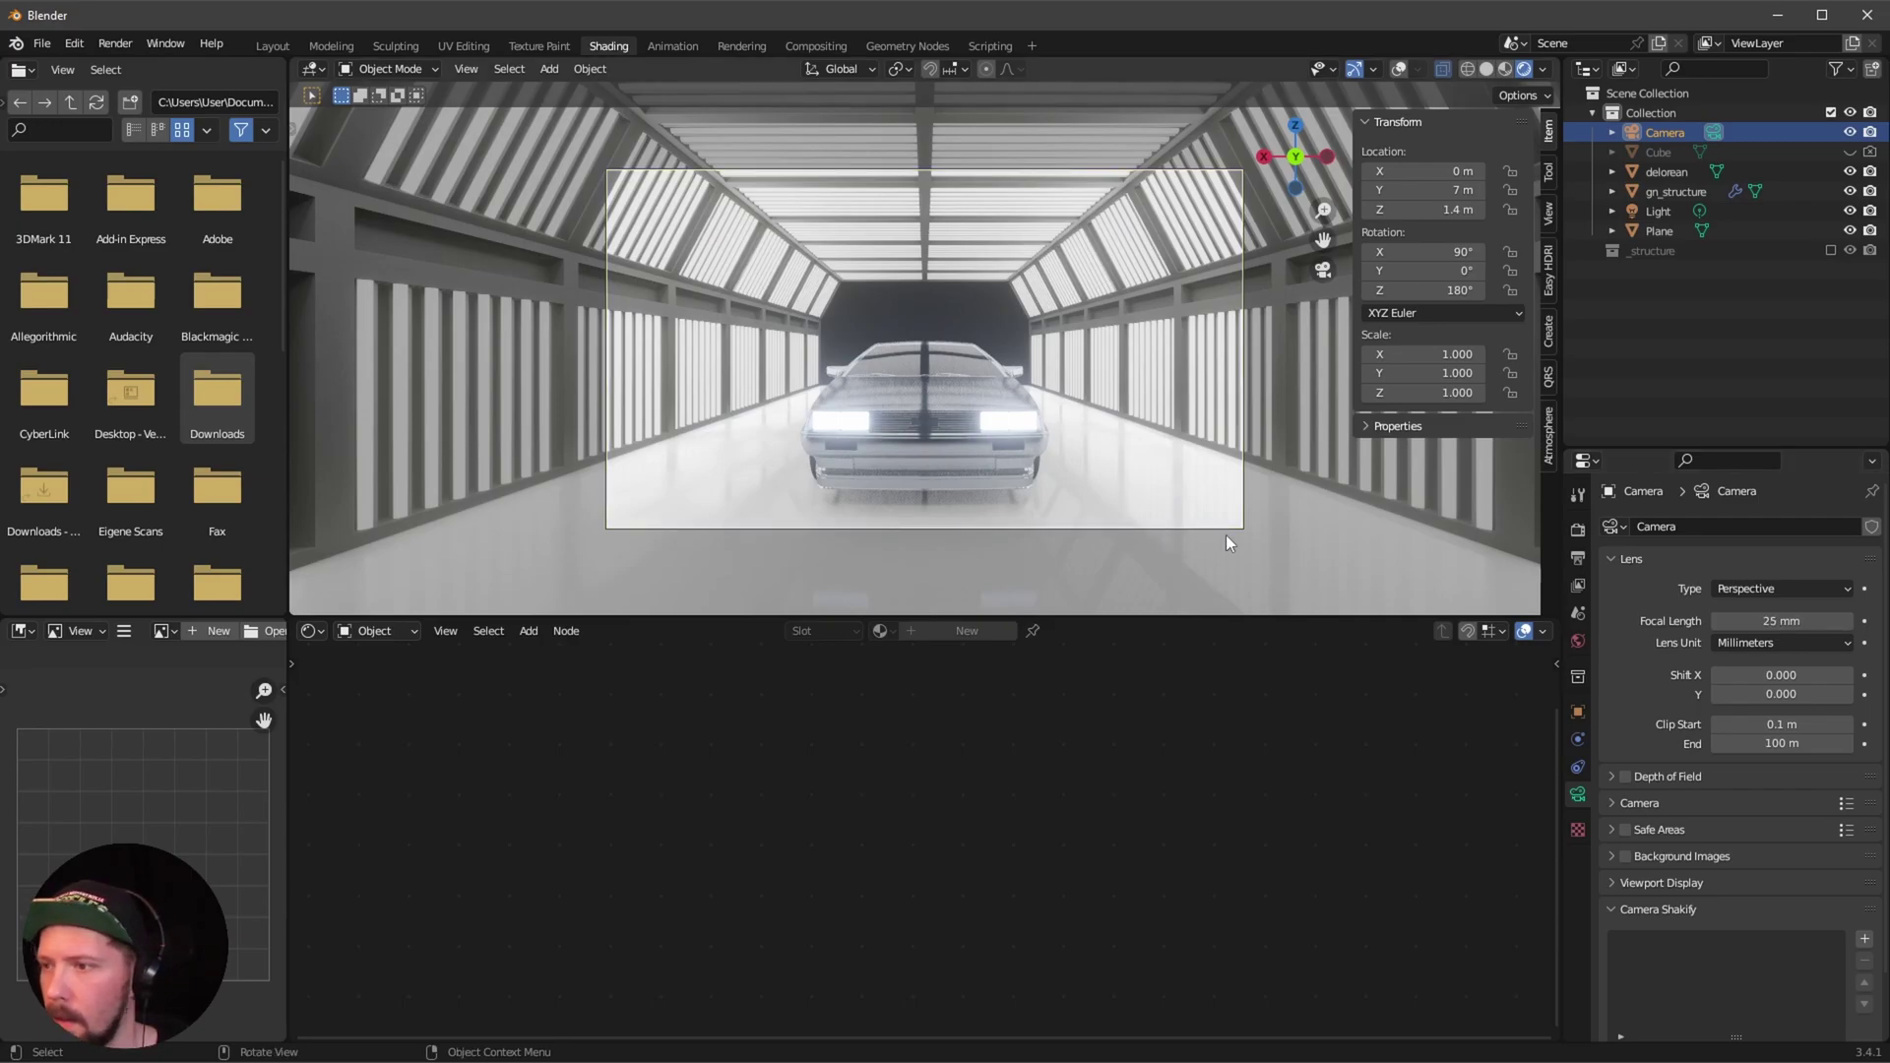
Switch the scene's render engine to Cycles.
{"action": "left_click", "coordinate": [1577, 533]}
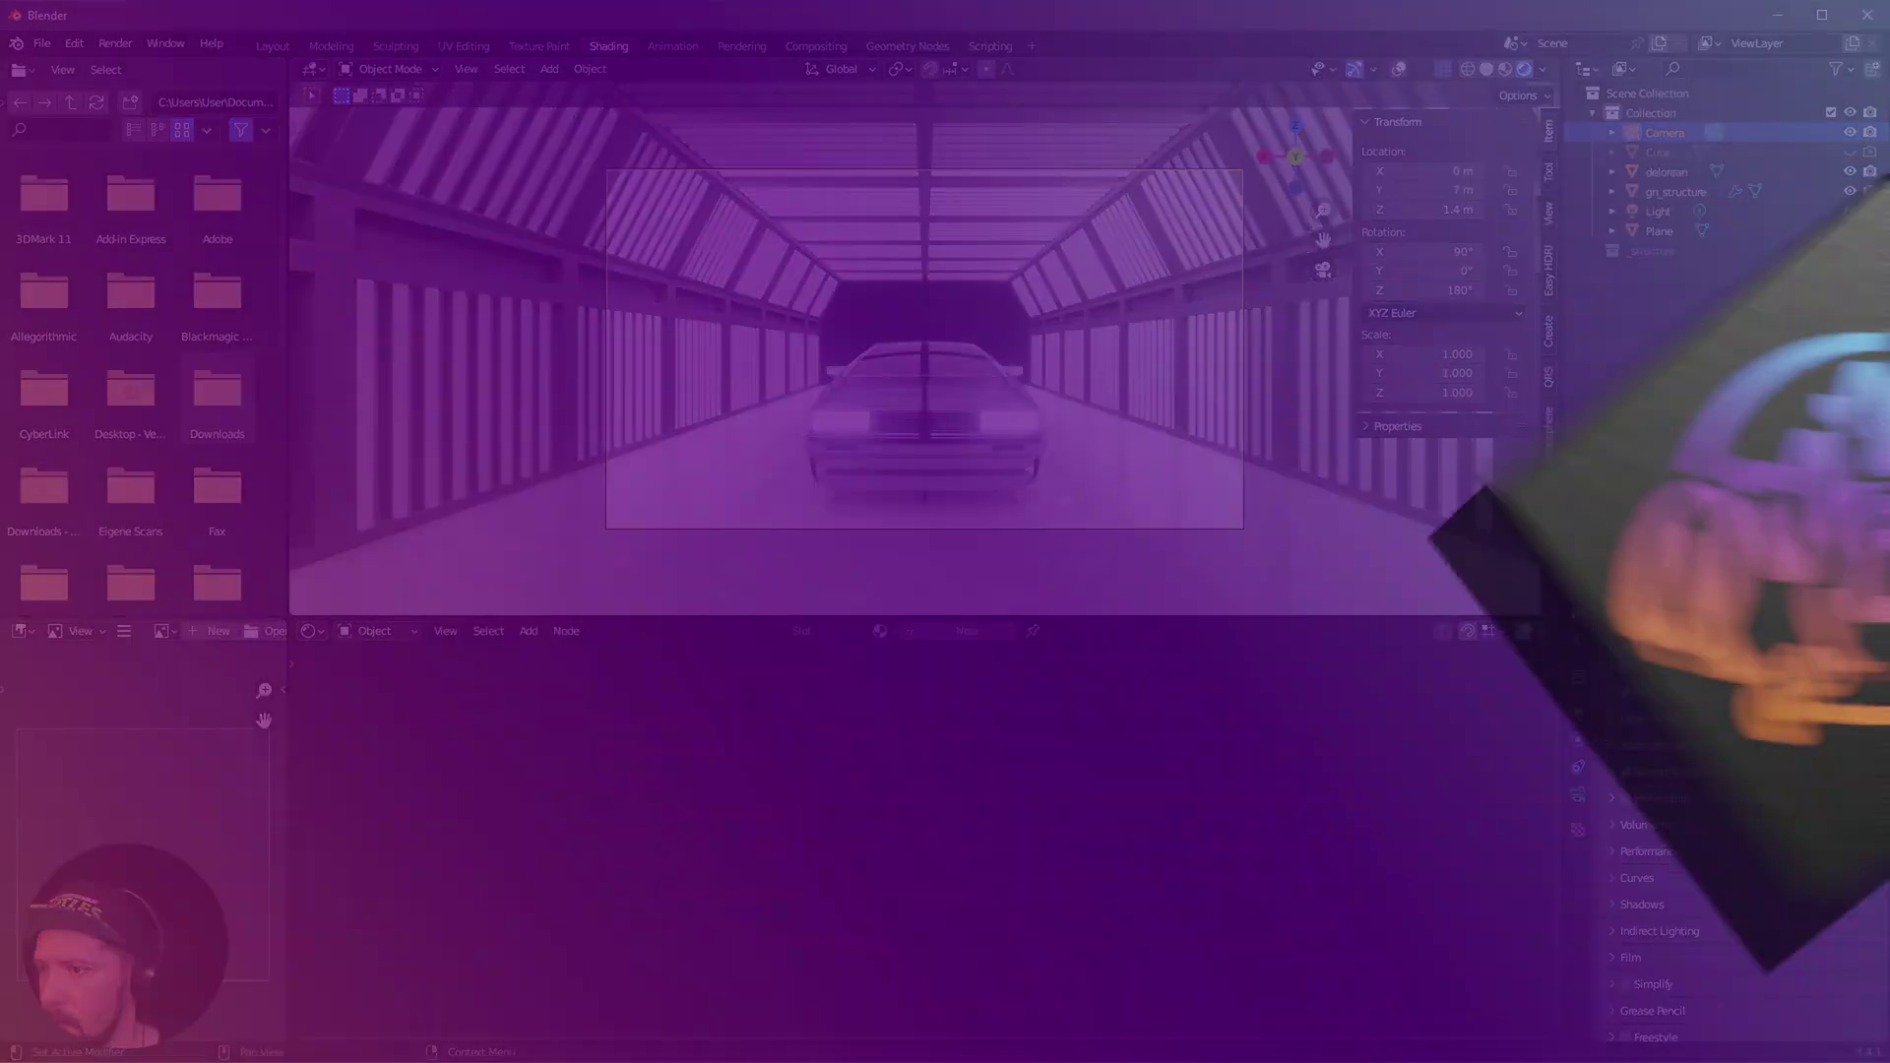
{"action": "left_click", "coordinate": [1772, 526]}
{"action": "left_click", "coordinate": [1762, 592]}
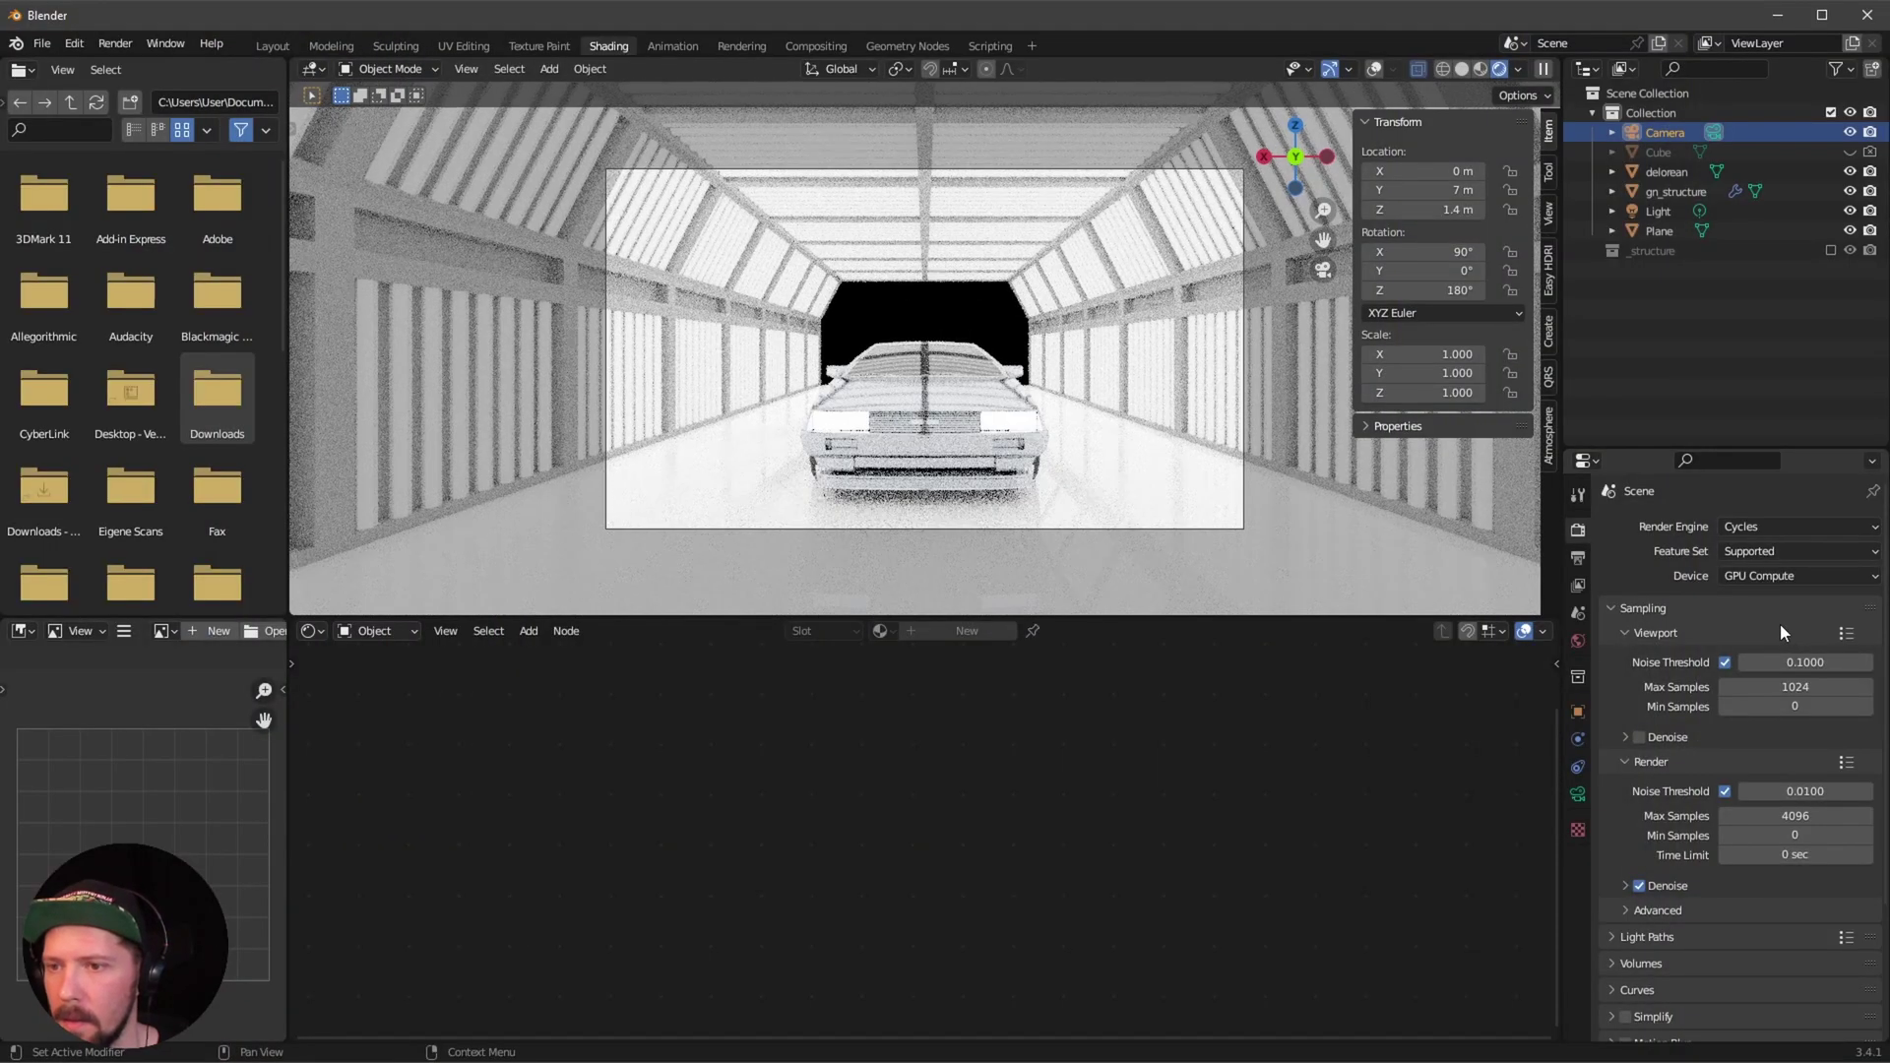
Include the _structure collection in the view layer and try deleting its three area lights, undoing the deletion.
{"action": "left_click", "coordinate": [1830, 250]}
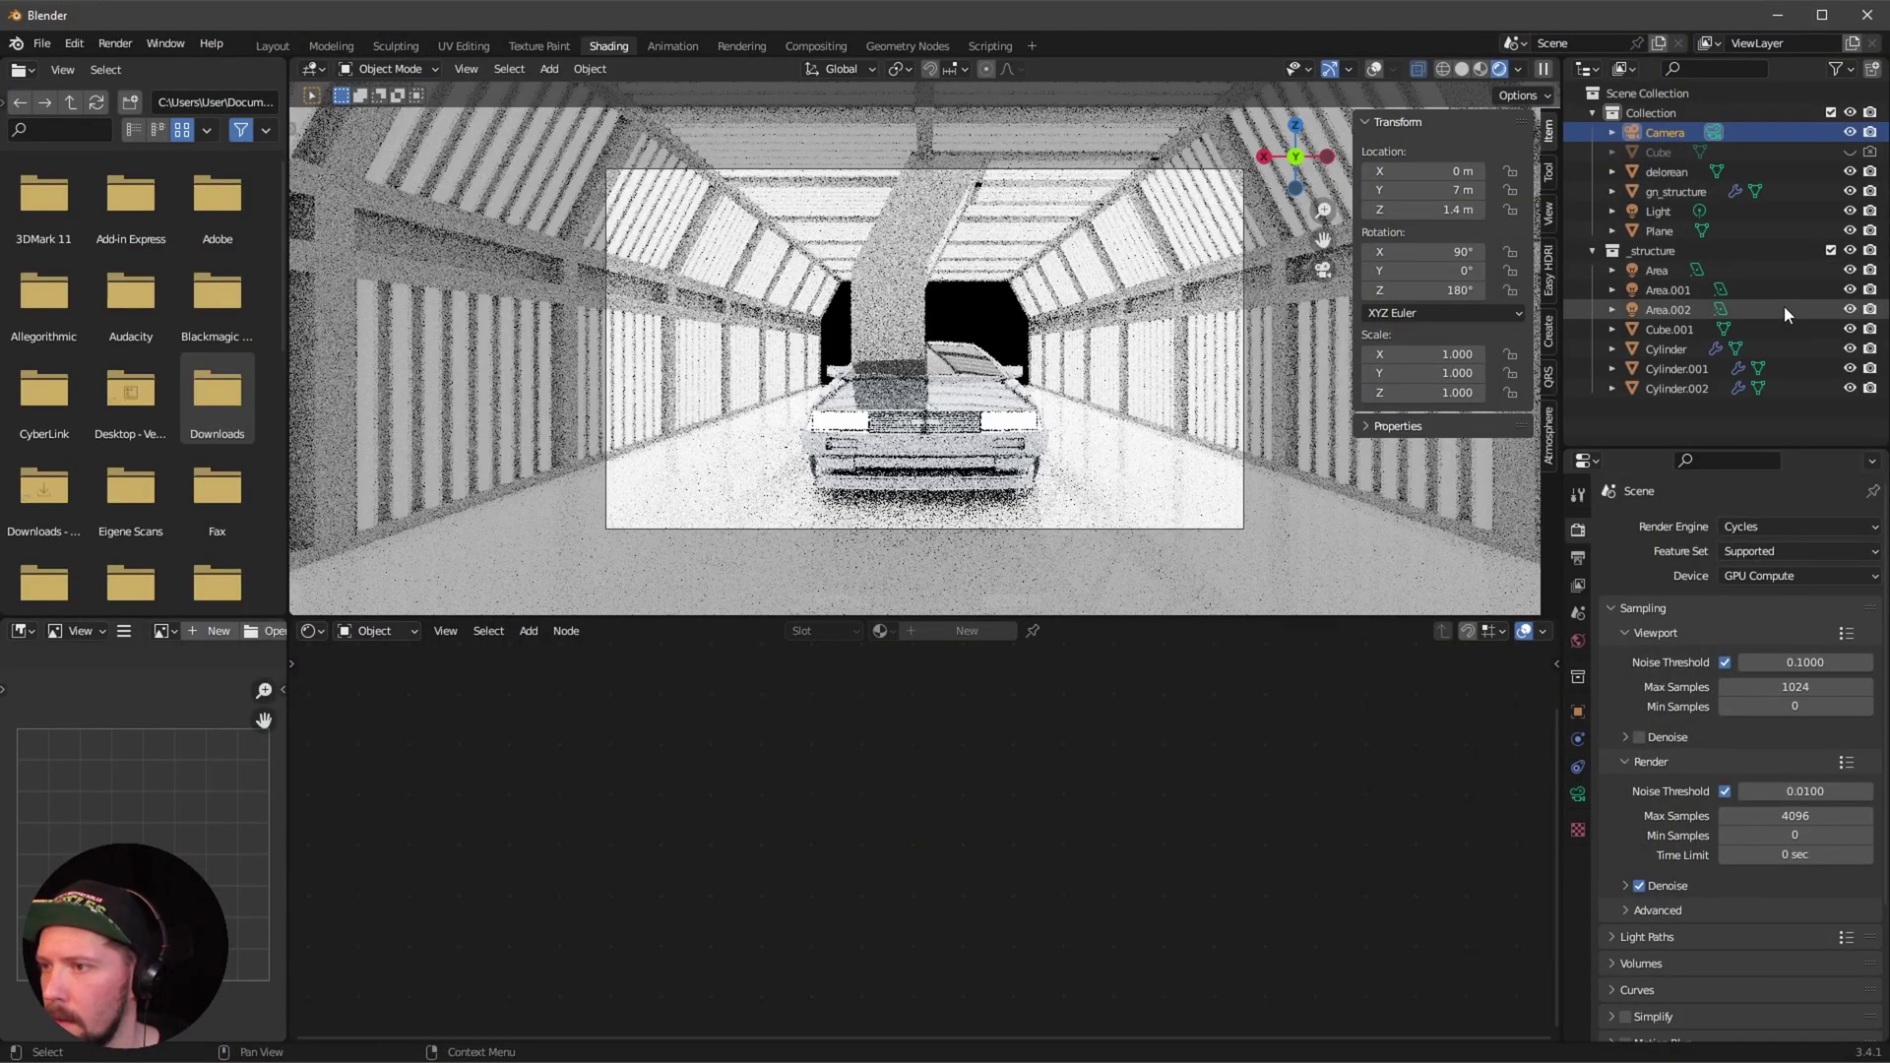
{"action": "left_click", "coordinate": [1768, 270]}
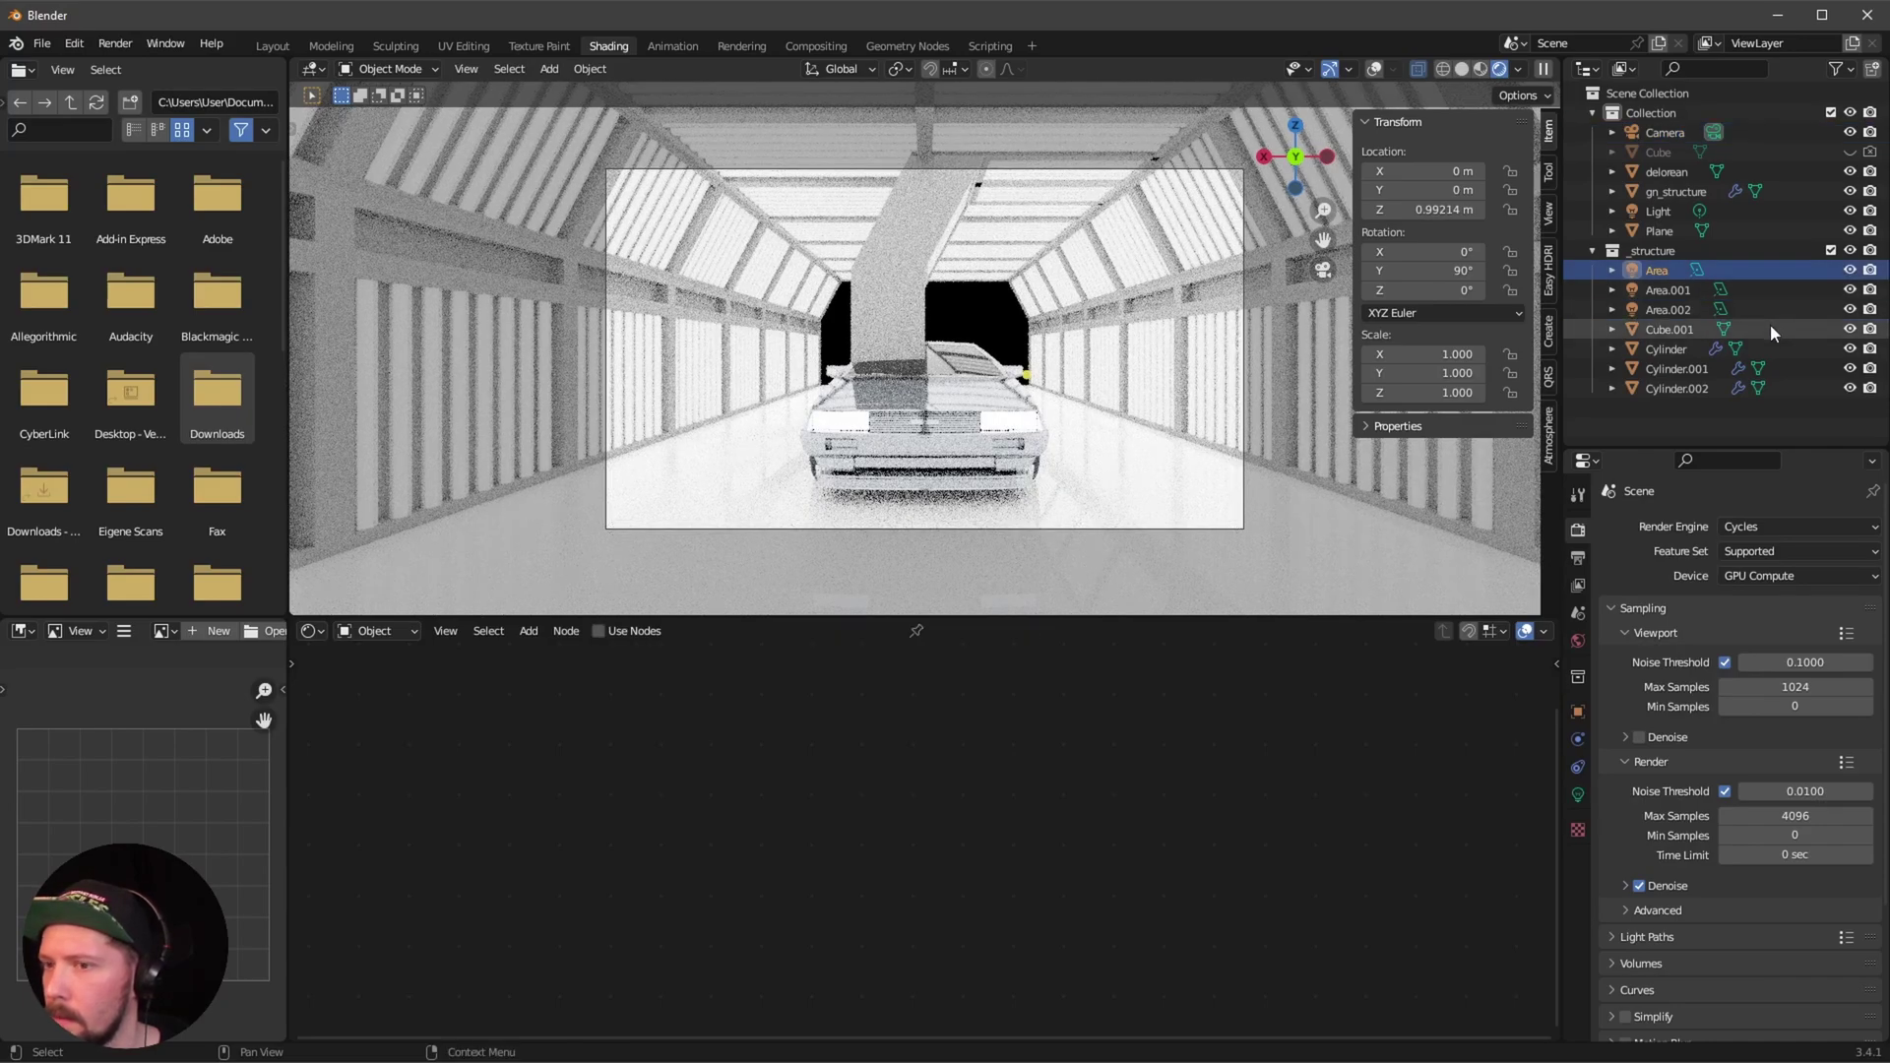
{"action": "left_click", "coordinate": [1754, 308], "text": "shift"}
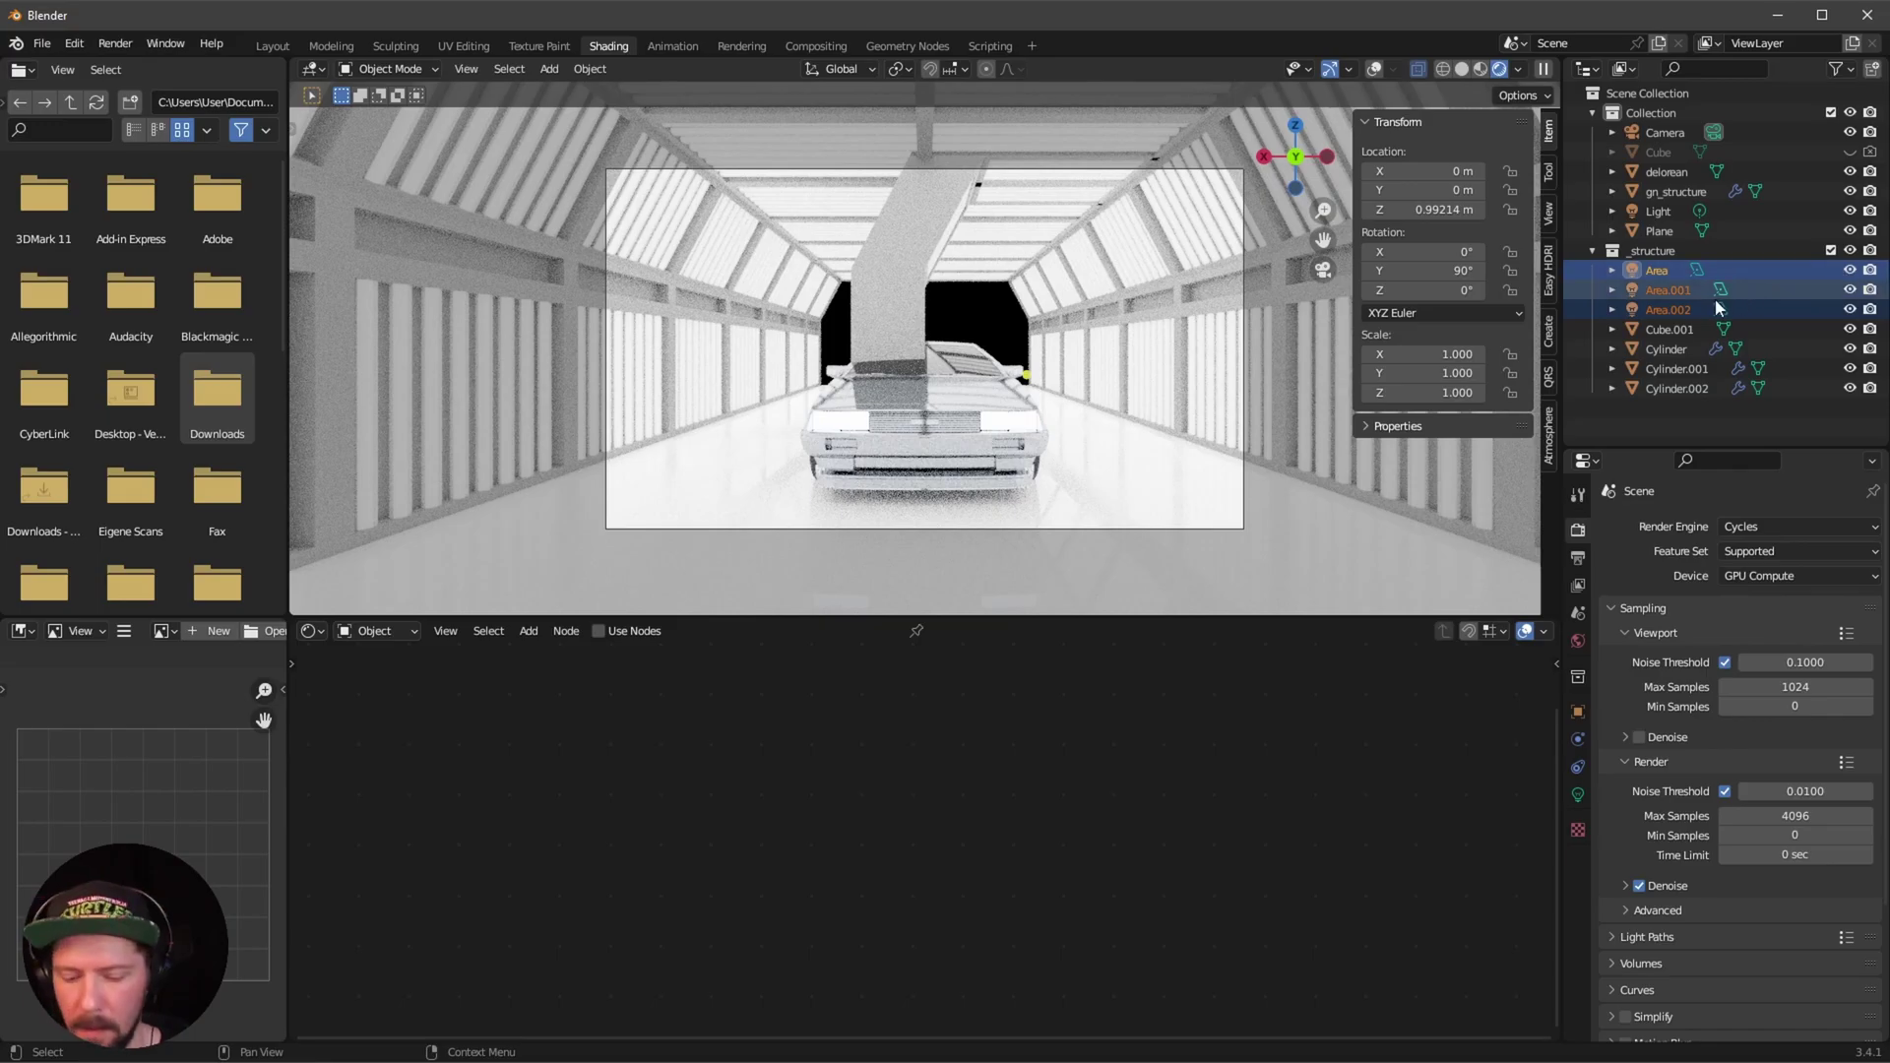
{"action": "key", "text": "x"}
{"action": "left_click", "coordinate": [1083, 401]}
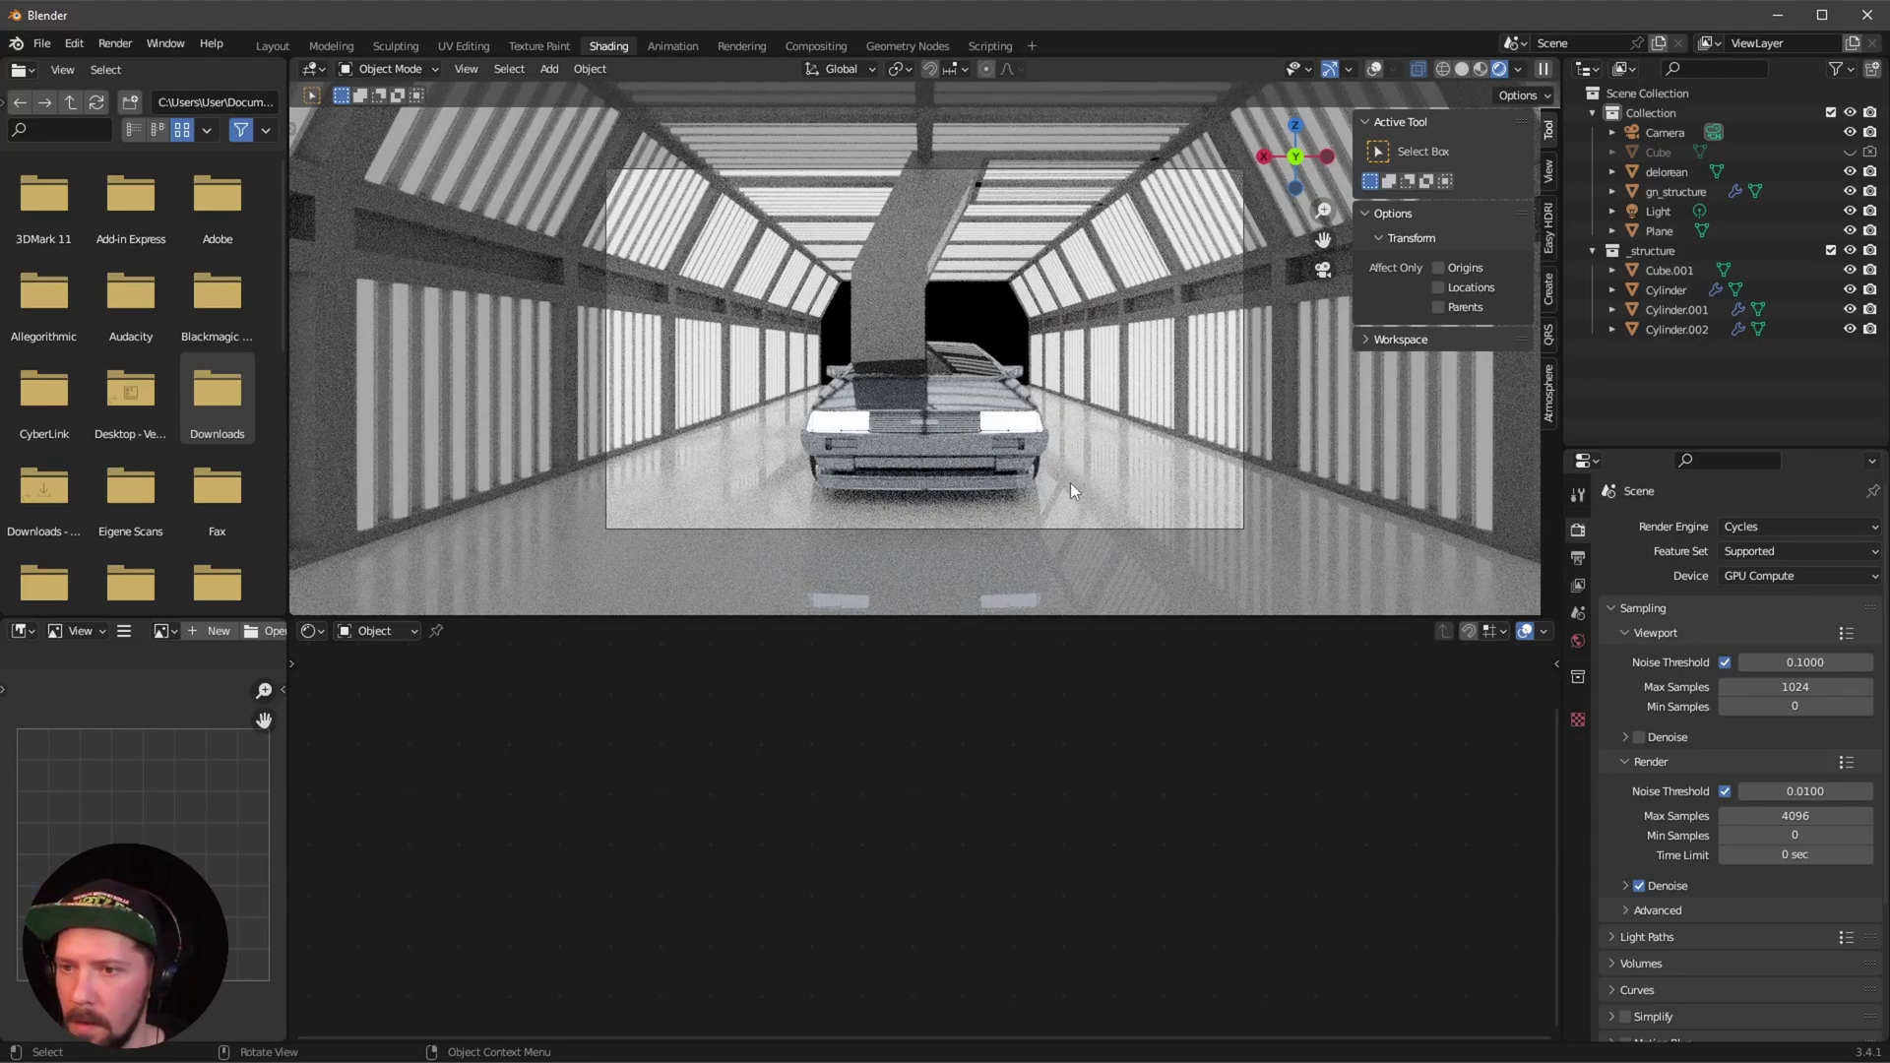
{"action": "key", "text": "ctrl+z"}
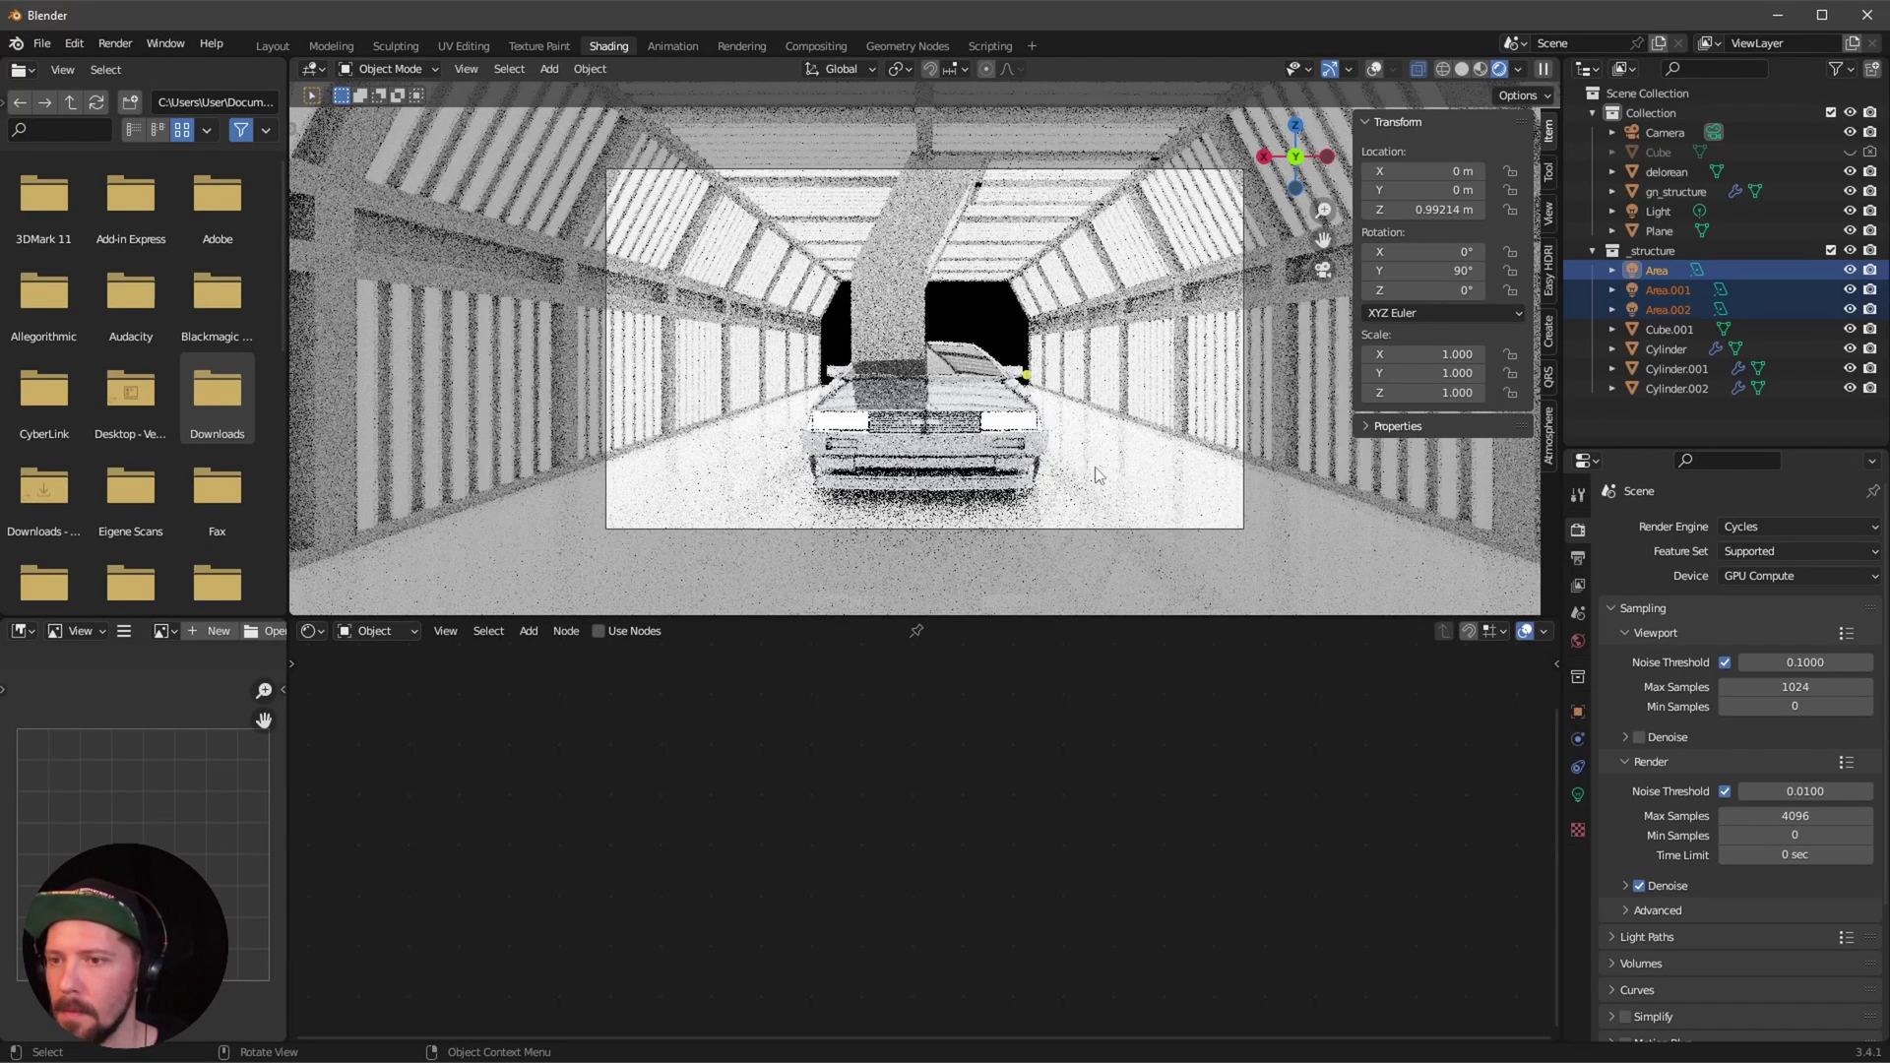
Exclude the _structure collection from the view layer and switch the render engine to Eevee.
{"action": "left_click", "coordinate": [1829, 250]}
{"action": "left_click", "coordinate": [1772, 527]}
{"action": "left_click", "coordinate": [1767, 548]}
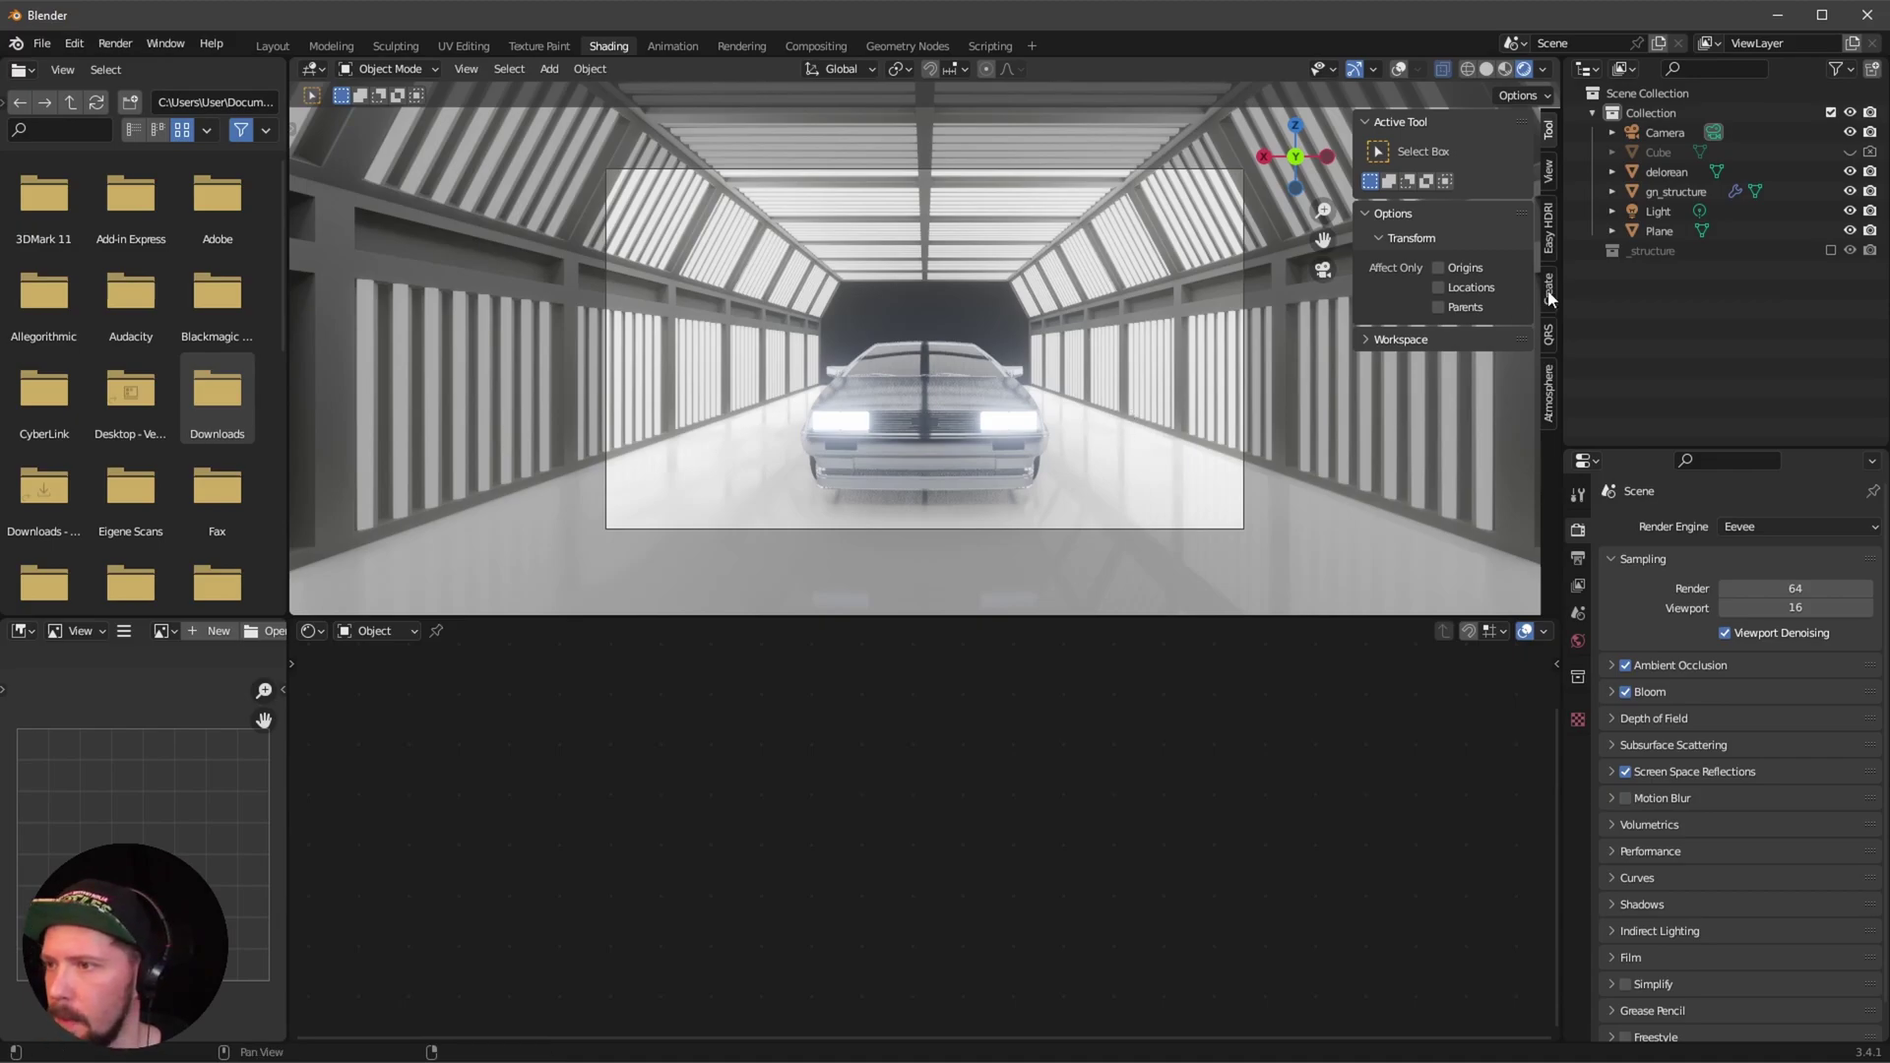
Include the _structure collection in the view layer and darken the base color of Cube.001's material.
{"action": "left_click", "coordinate": [1830, 250]}
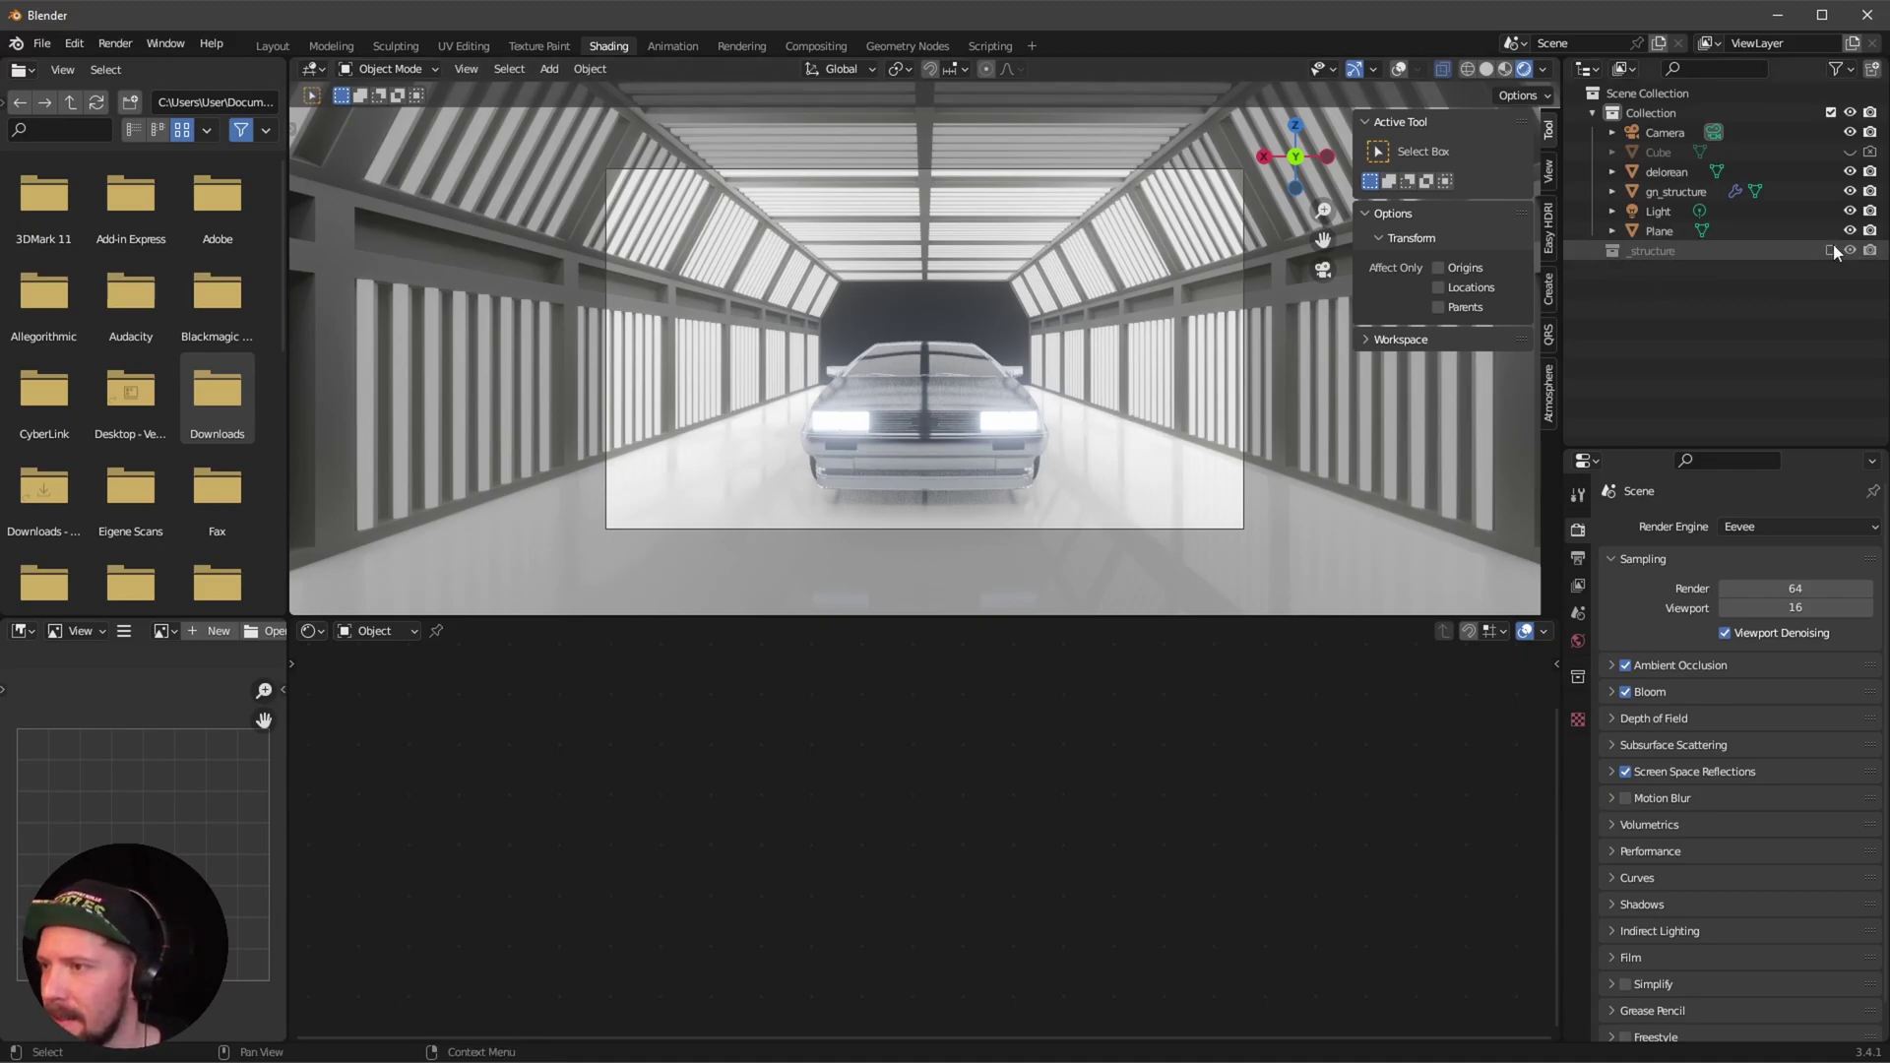
{"action": "left_click", "coordinate": [1685, 329]}
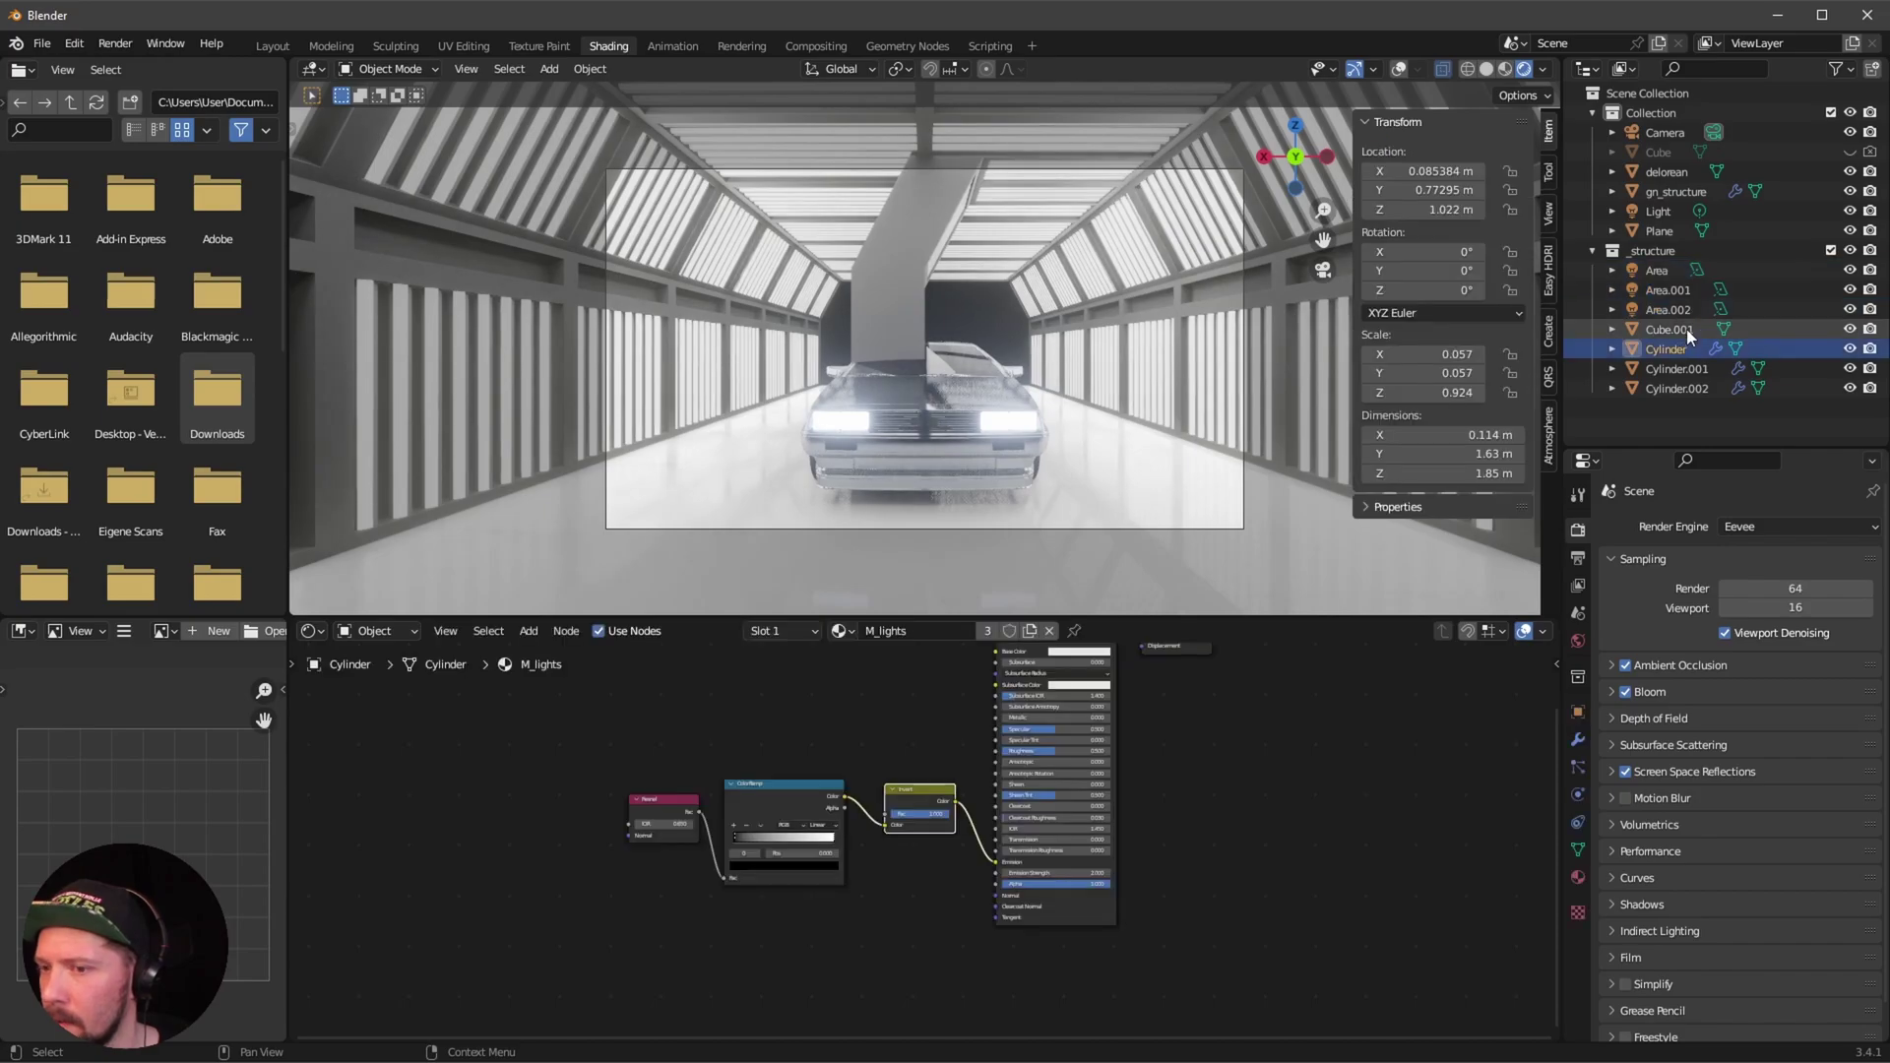
{"action": "middle_click_drag", "start_coordinate": [1230, 701], "coordinate": [1195, 762]}
{"action": "left_click", "coordinate": [983, 710]}
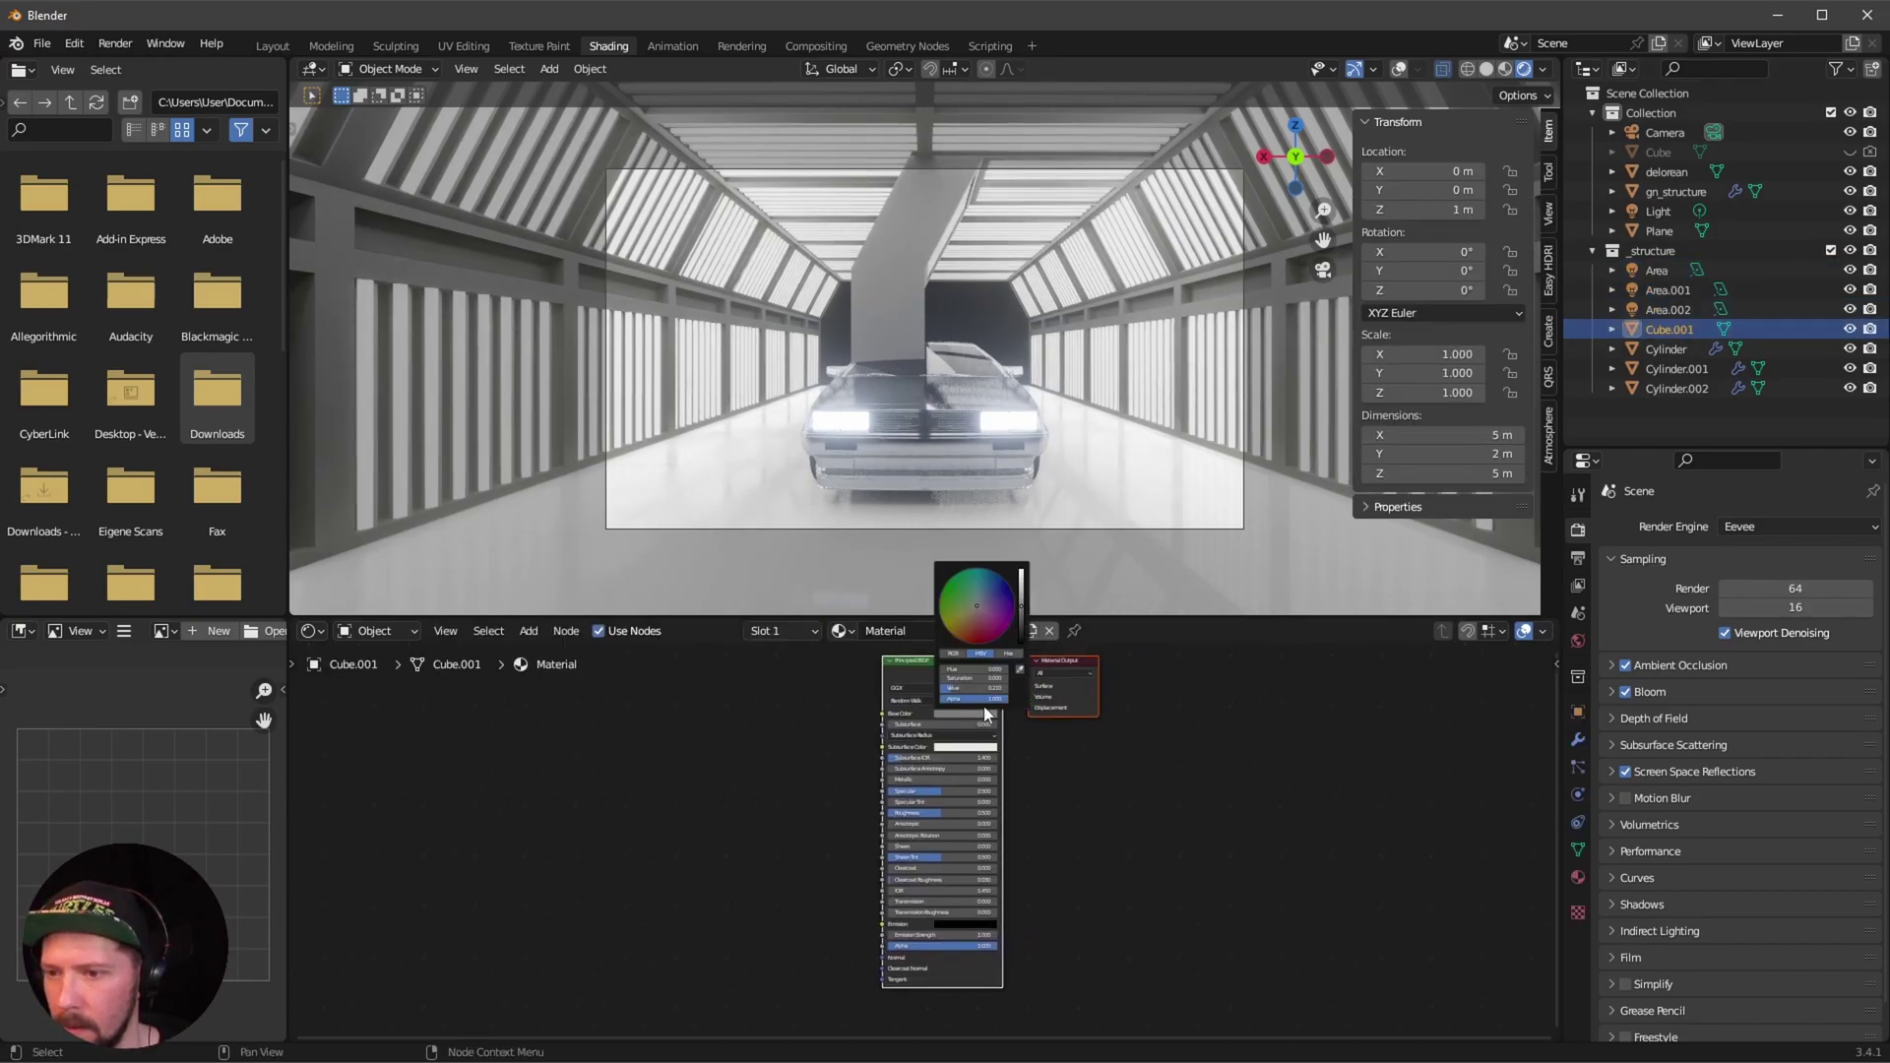
{"action": "left_click_drag", "start_coordinate": [1021, 601], "coordinate": [1019, 631]}
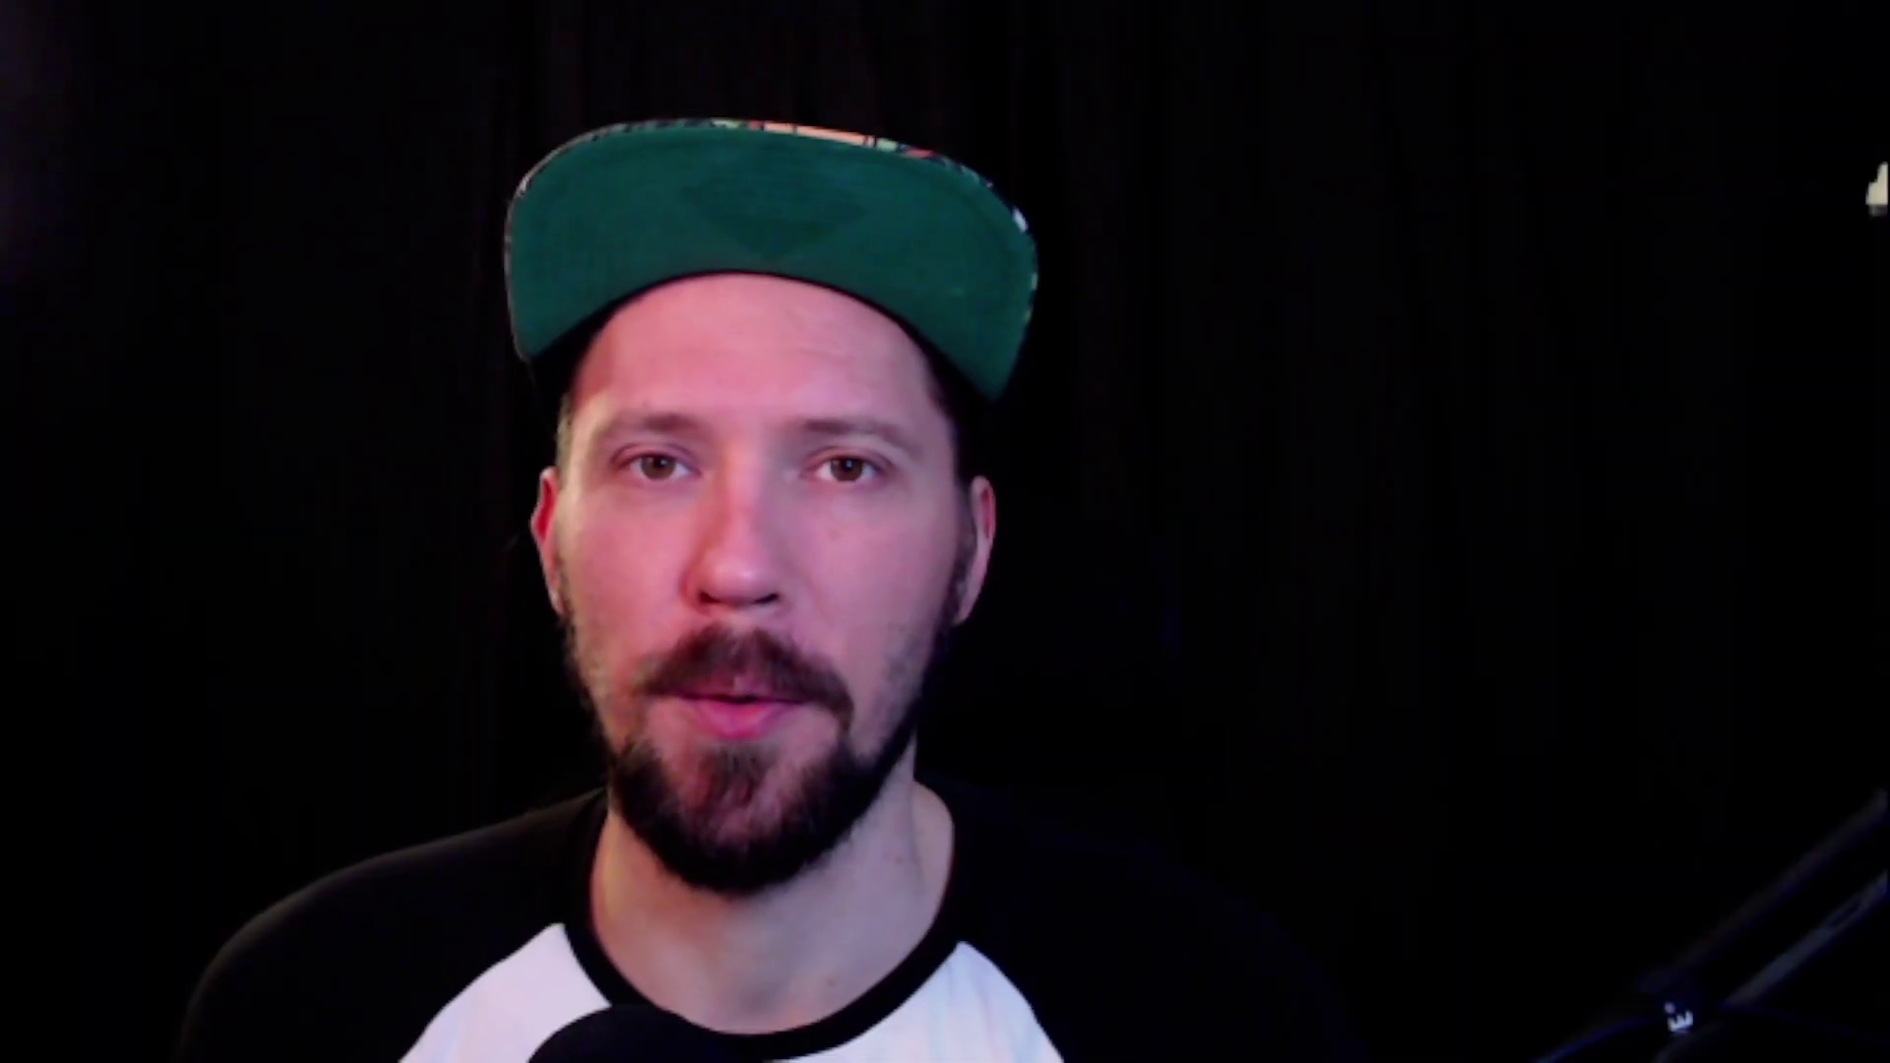